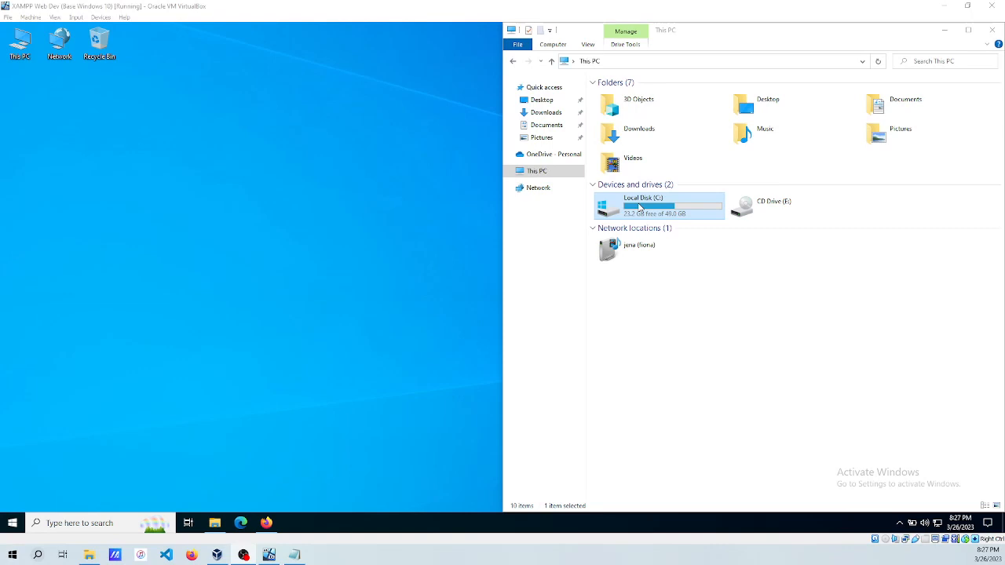
Browse to the C:\xampp\apache\conf\extra folder.
double_click(640, 208)
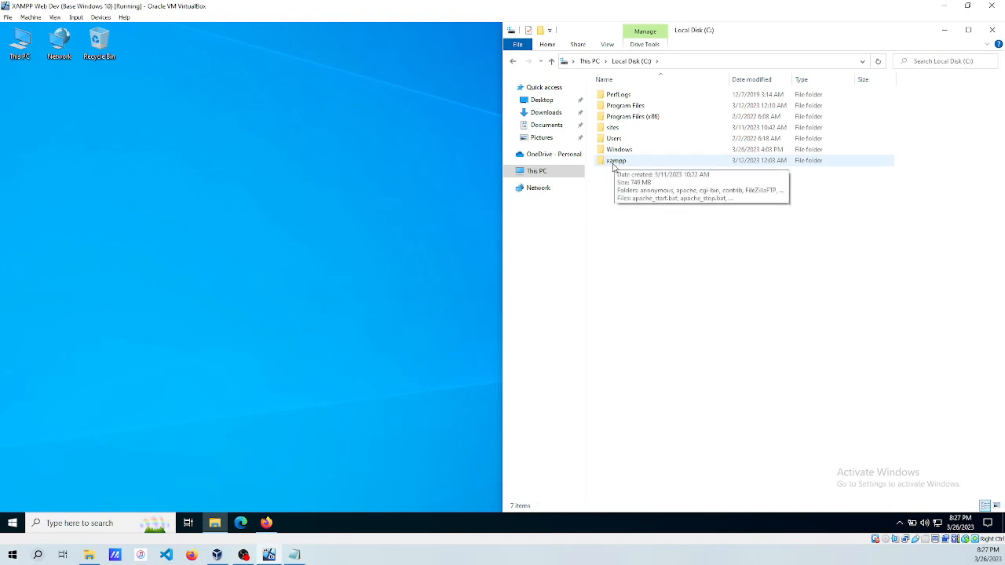
double_click(614, 161)
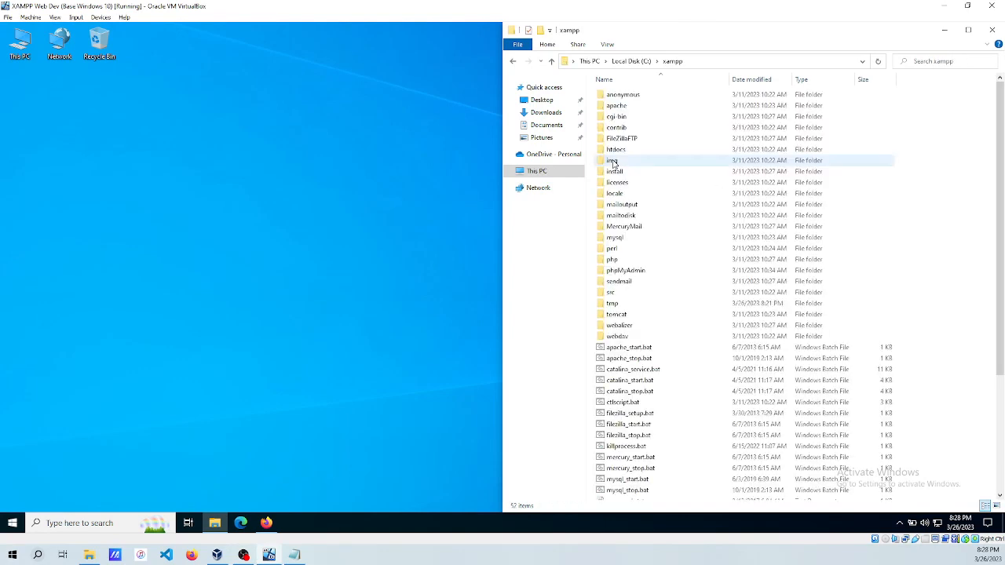
double_click(617, 106)
double_click(617, 108)
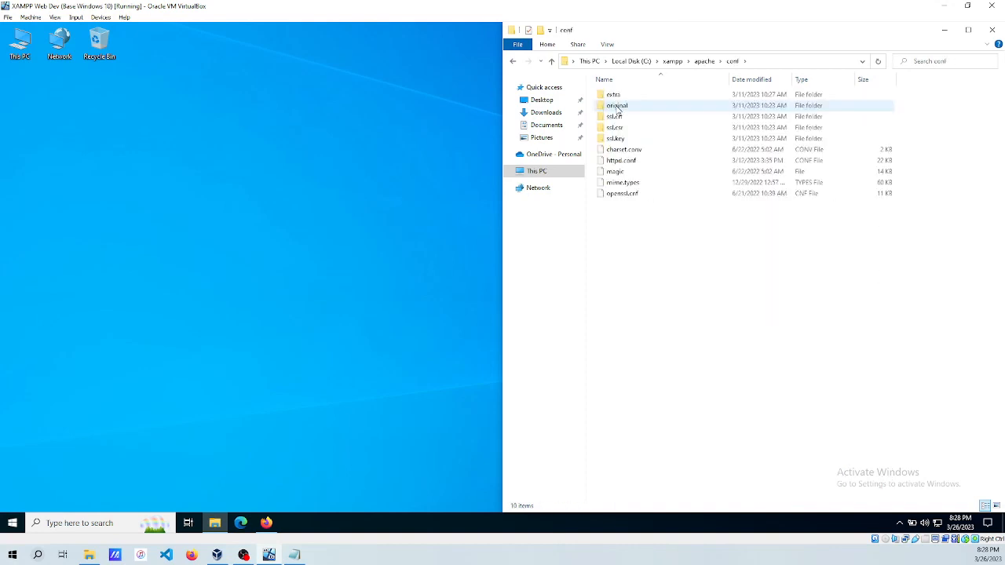
double_click(615, 95)
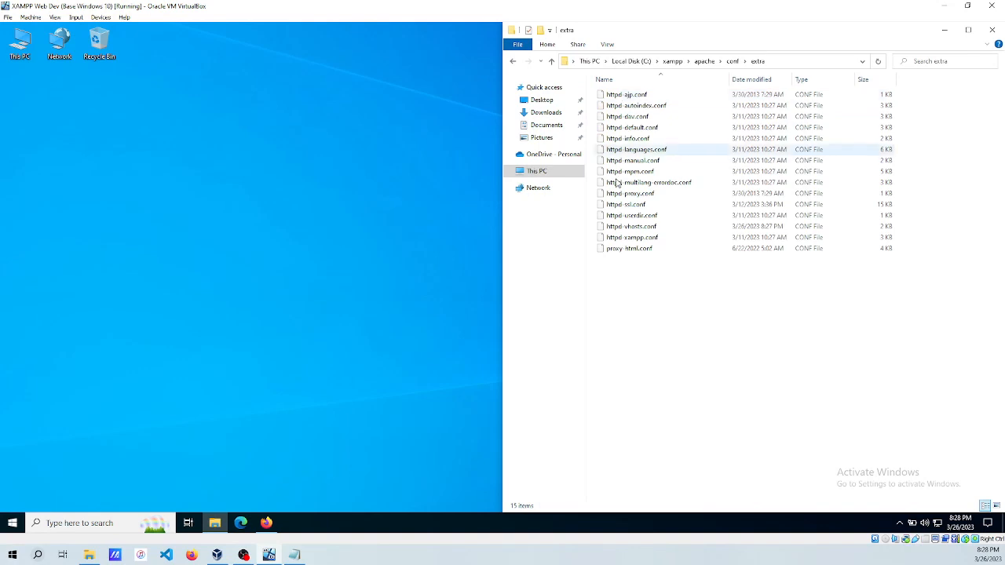
Open httpd-vhosts.conf in Notepad without making Notepad the default for .conf files.
click(621, 227)
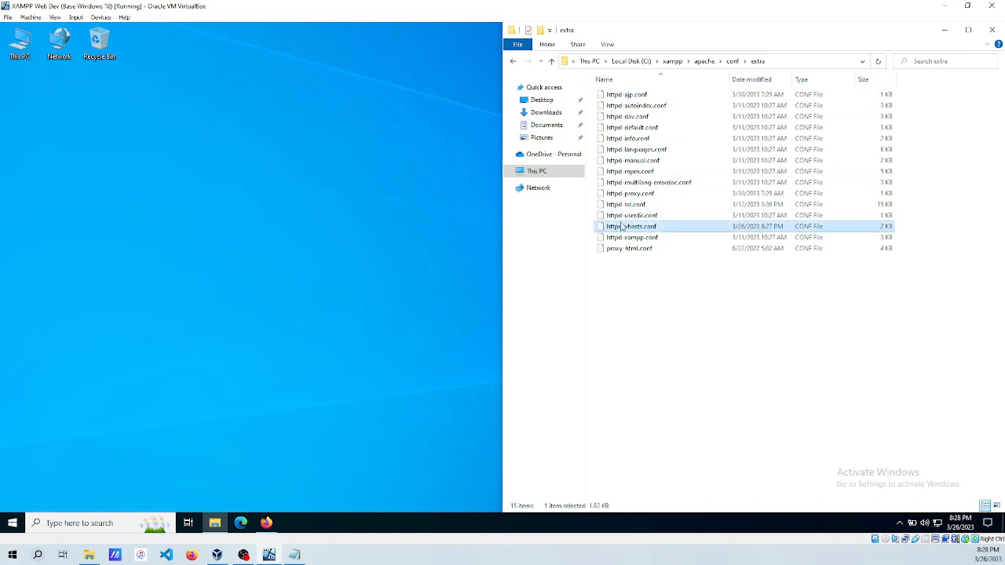
click(625, 206)
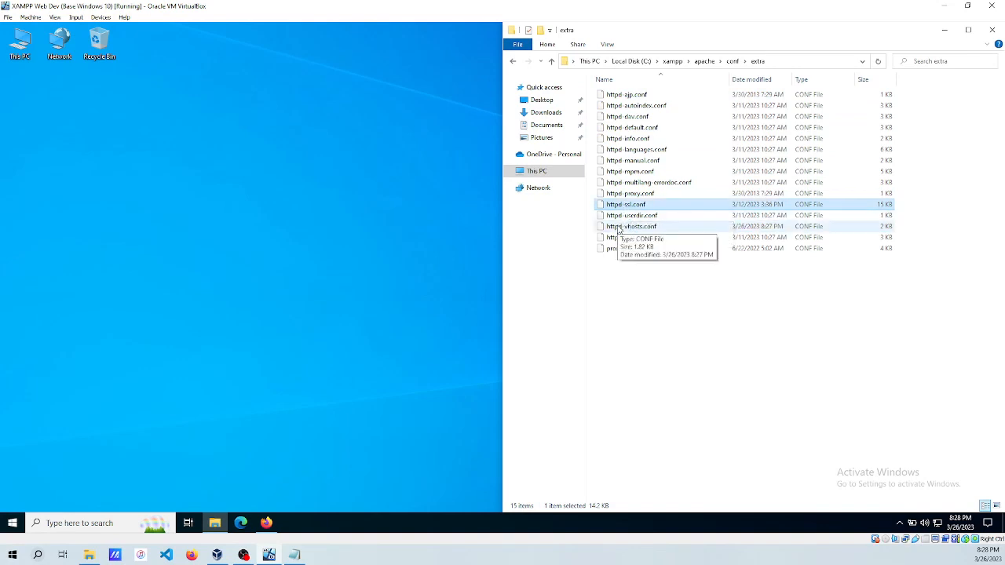
click(624, 226)
right_click(624, 227)
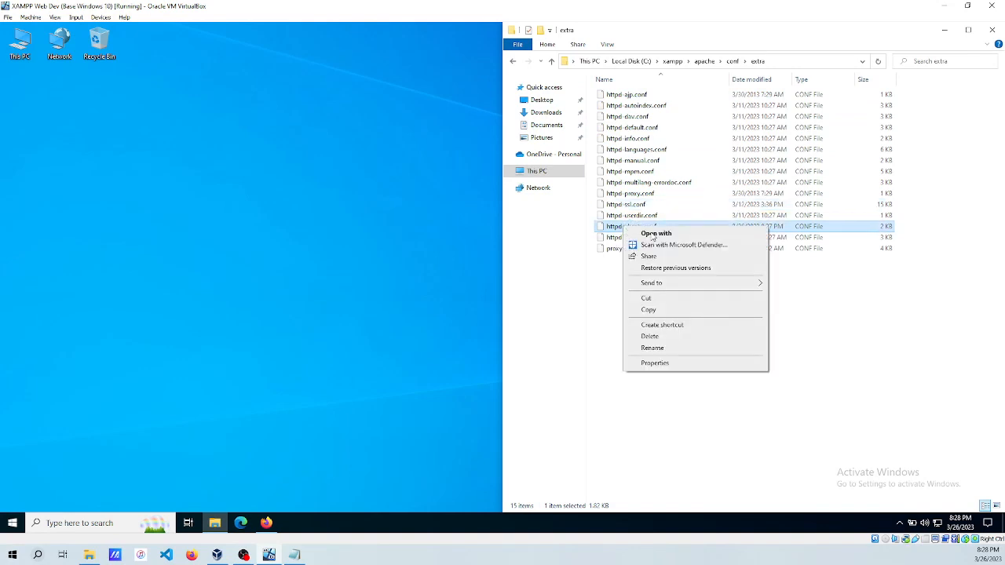
click(673, 234)
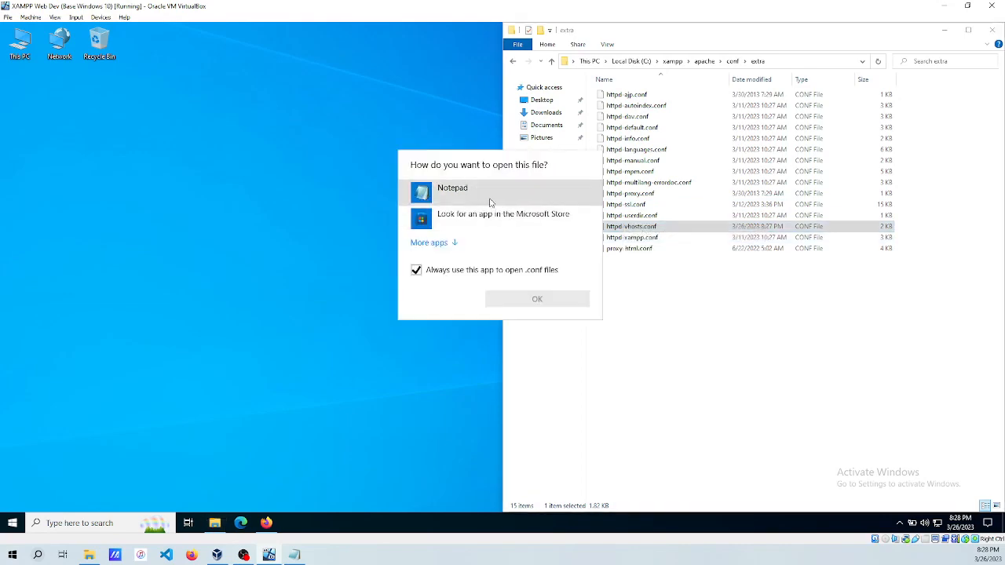
click(450, 194)
click(416, 270)
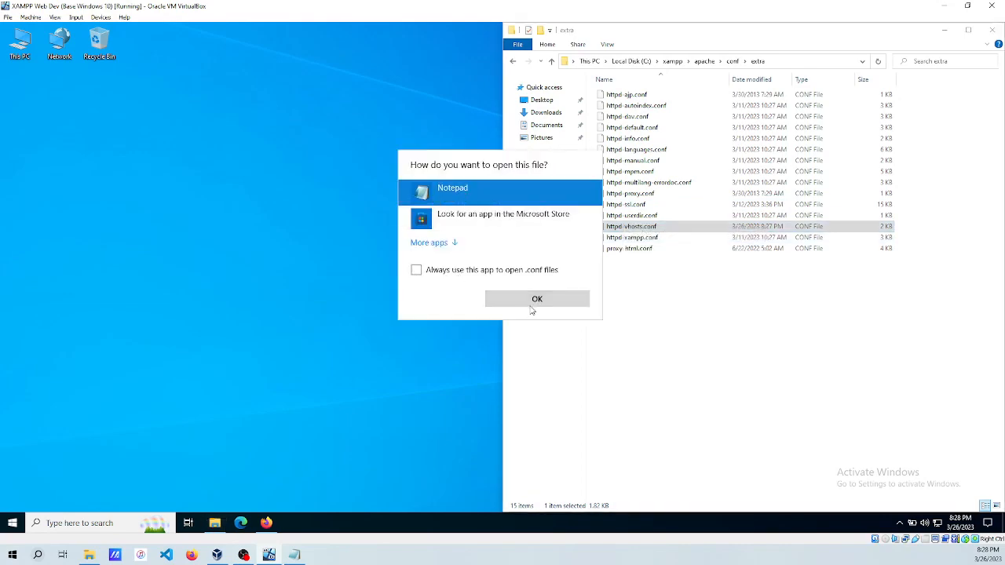
click(521, 303)
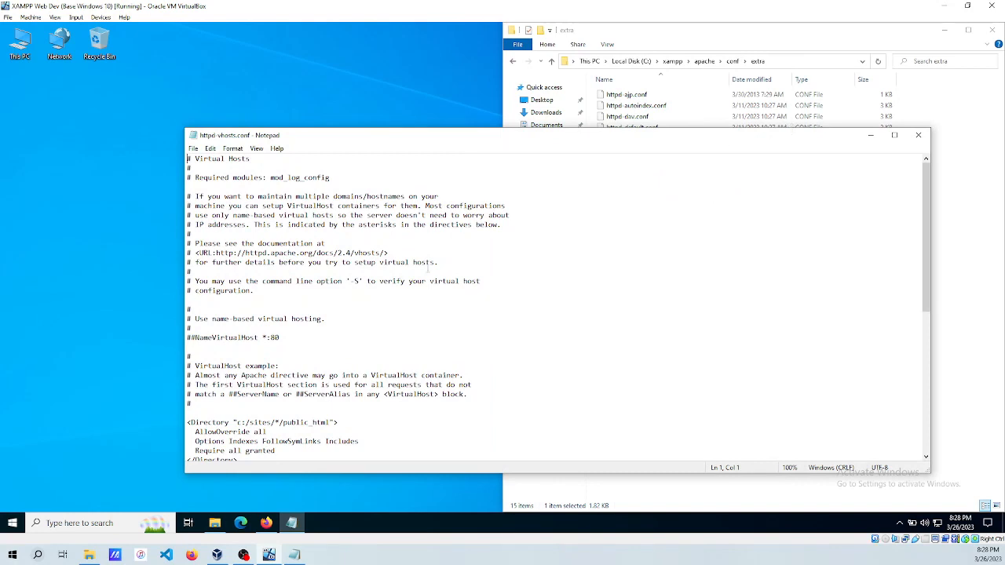
Remove Indexes from the sites directory Options line.
scroll(235, 195, down, 6)
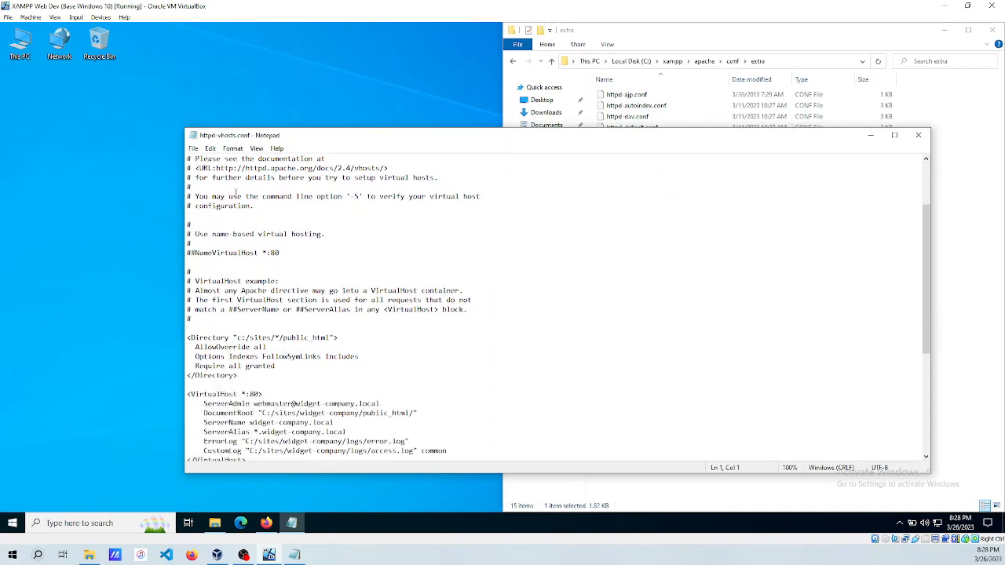
scroll(237, 195, down, 1)
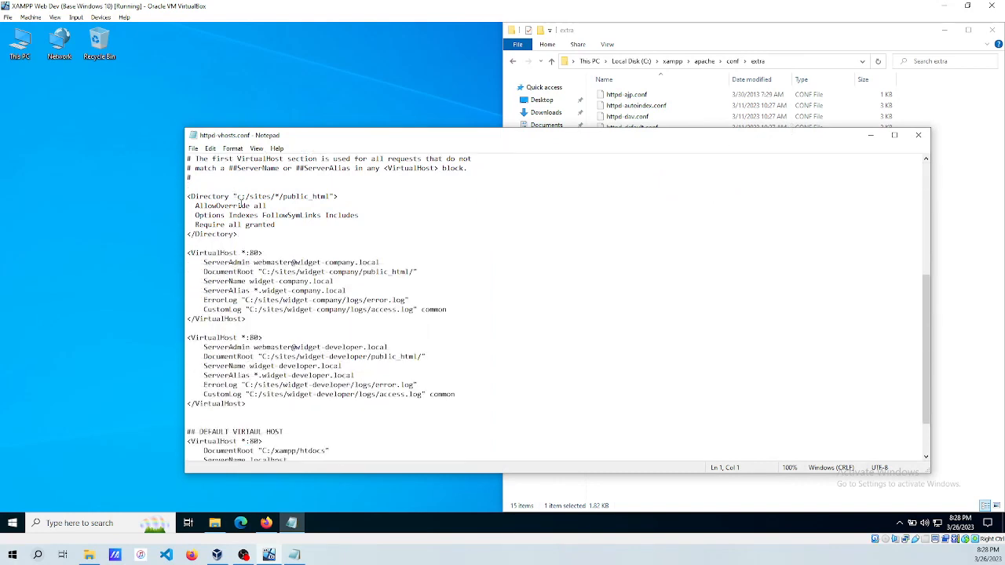
click(261, 215)
key(BackSpace)
key(BackSpace)
key(BackSpace)
key(BackSpace)
key(BackSpace)
key(BackSpace)
key(BackSpace)
key(BackSpace)
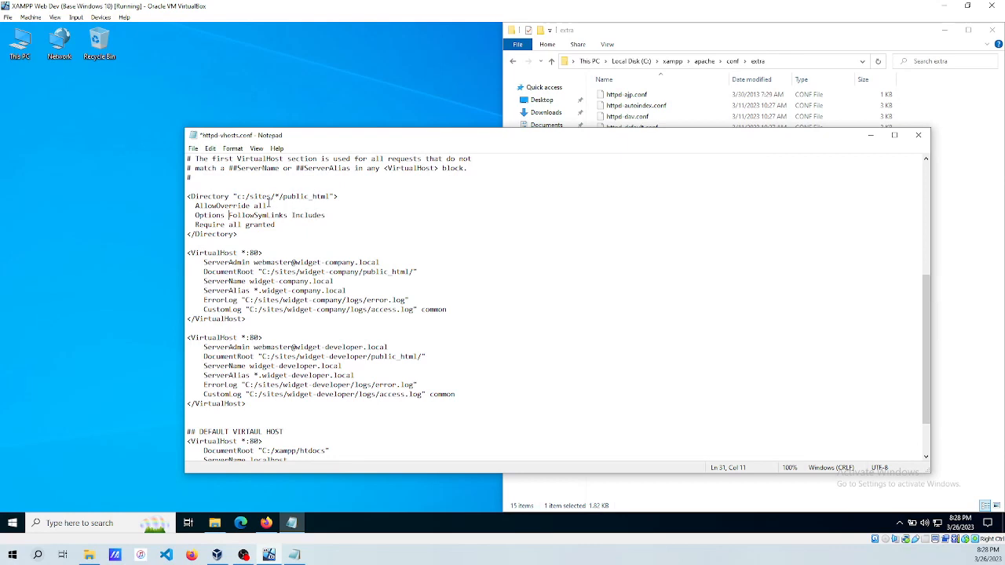
scroll(366, 235, down, 2)
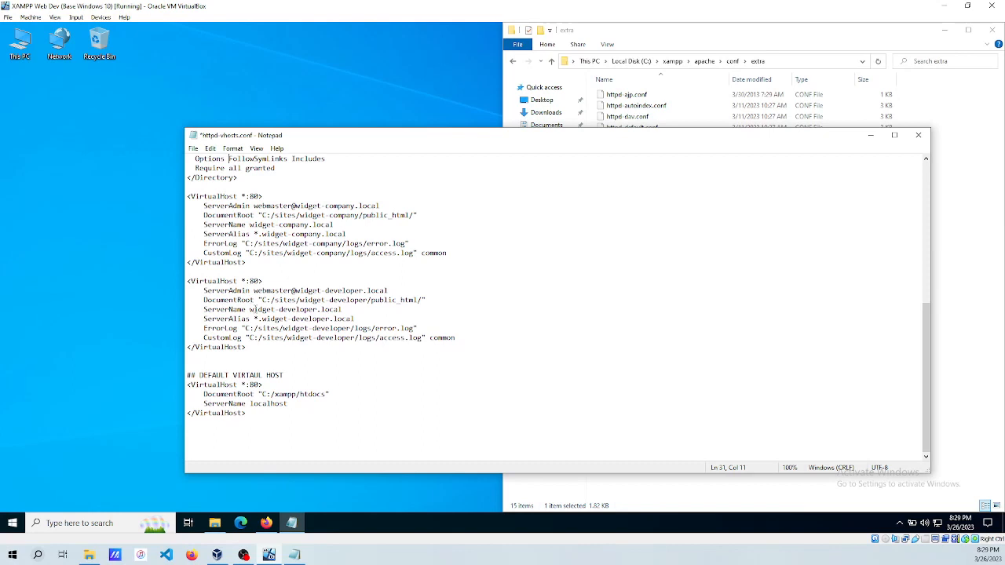
click(258, 318)
key(BackSpace)
text(www)
click(255, 351)
key(ctrl+s)
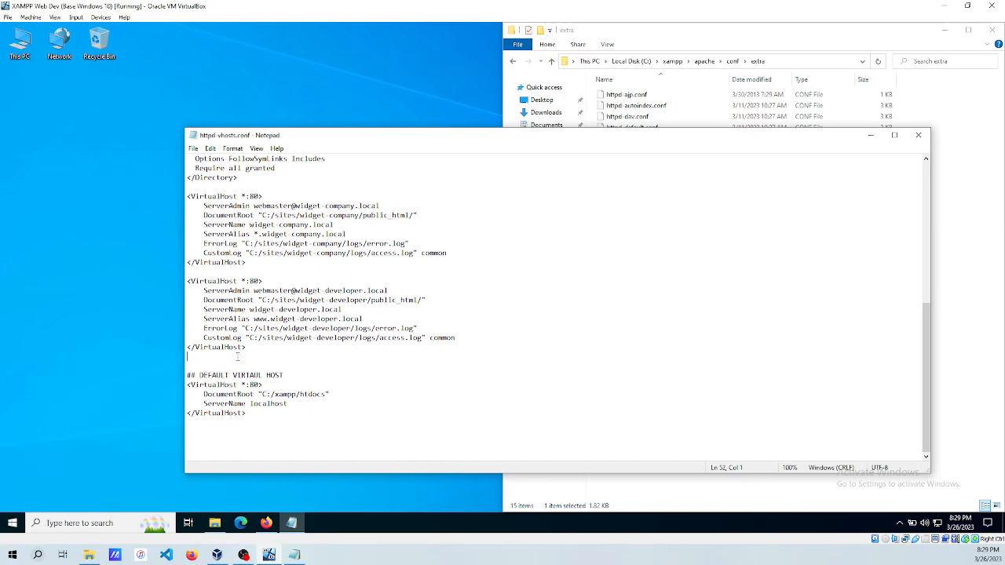
click(918, 135)
Open httpd-ssl.conf in Notepad without making Notepad the default for .conf files.
click(627, 205)
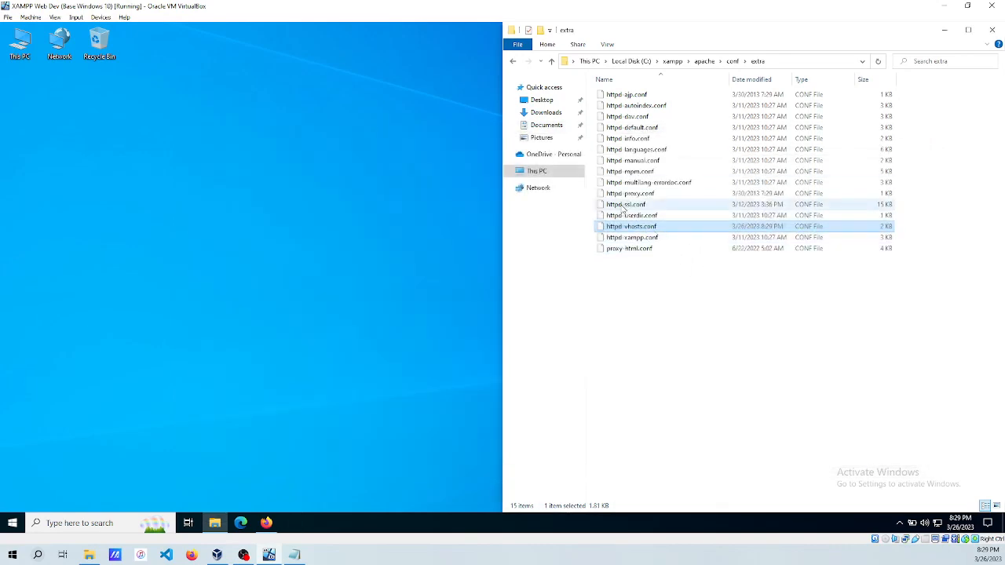
right_click(625, 207)
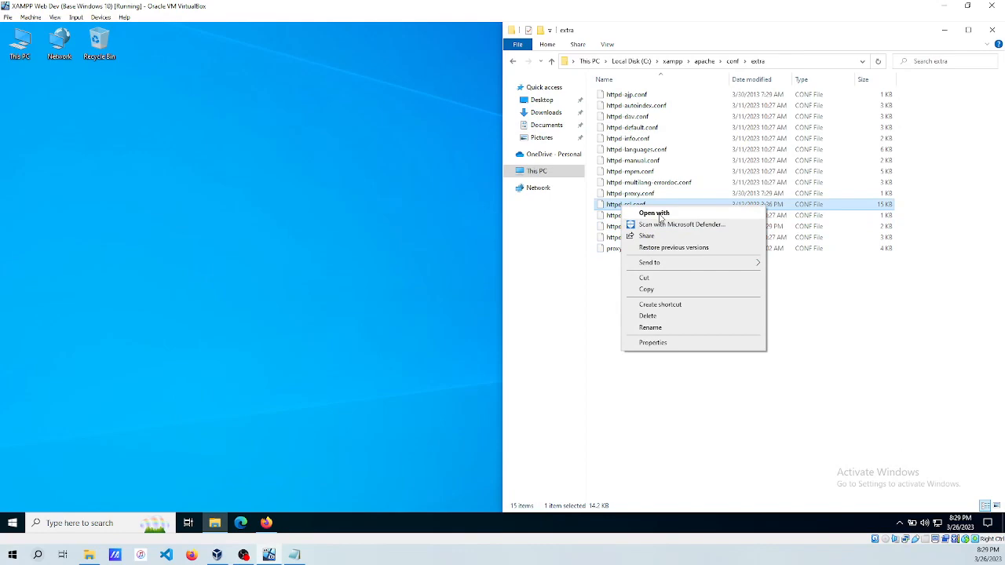
click(653, 214)
click(460, 198)
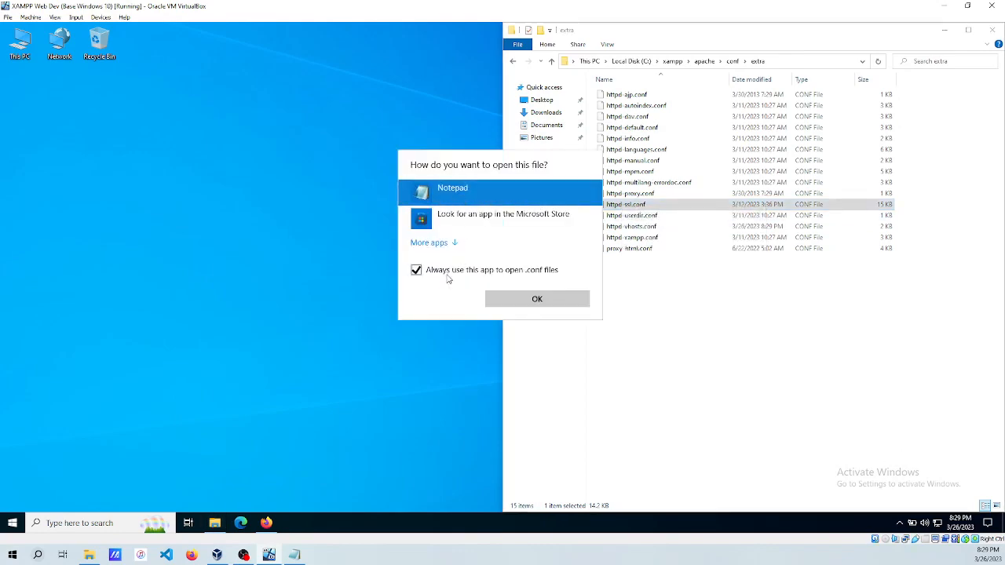
click(447, 272)
click(523, 299)
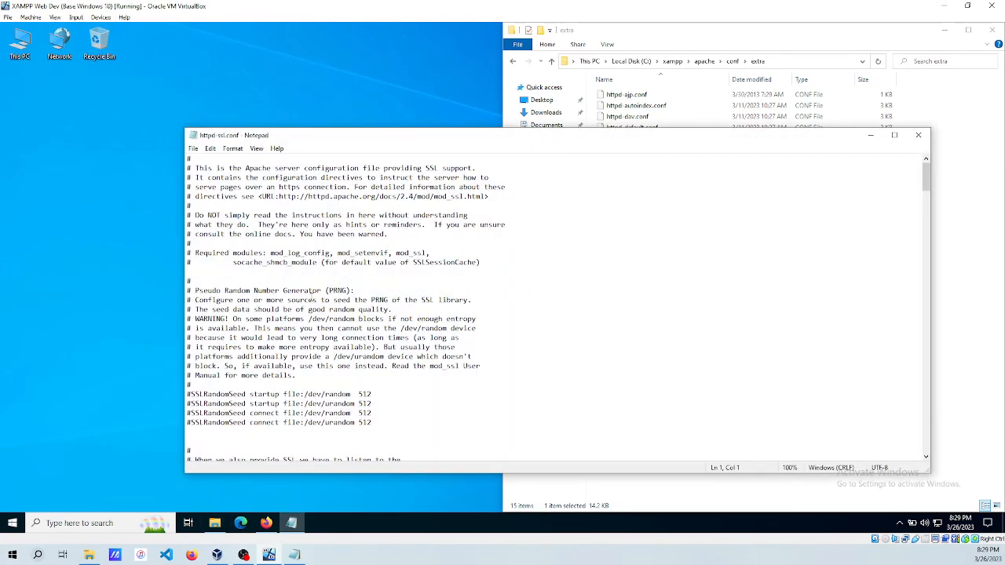
scroll(312, 299, down, 7)
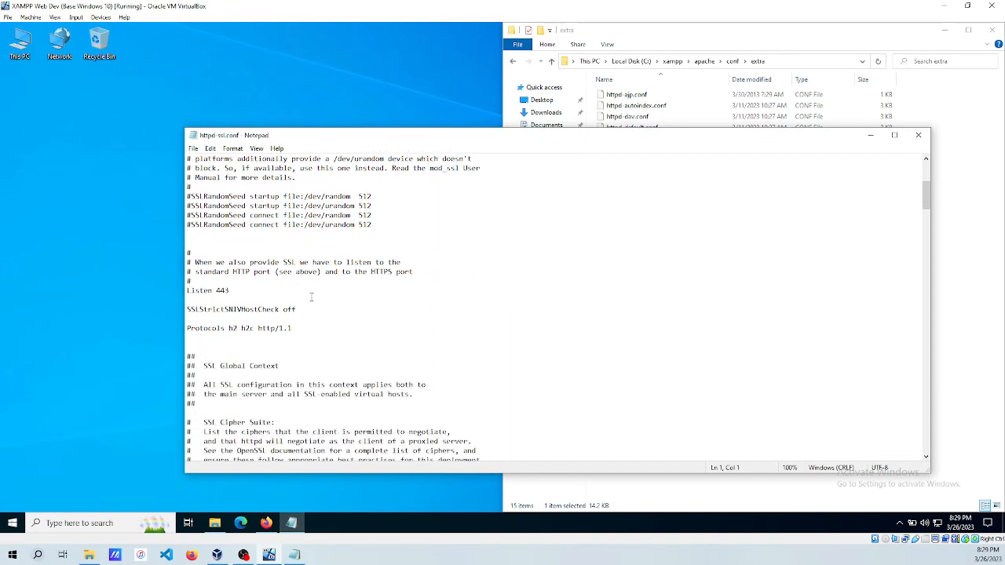
scroll(312, 297, down, 12)
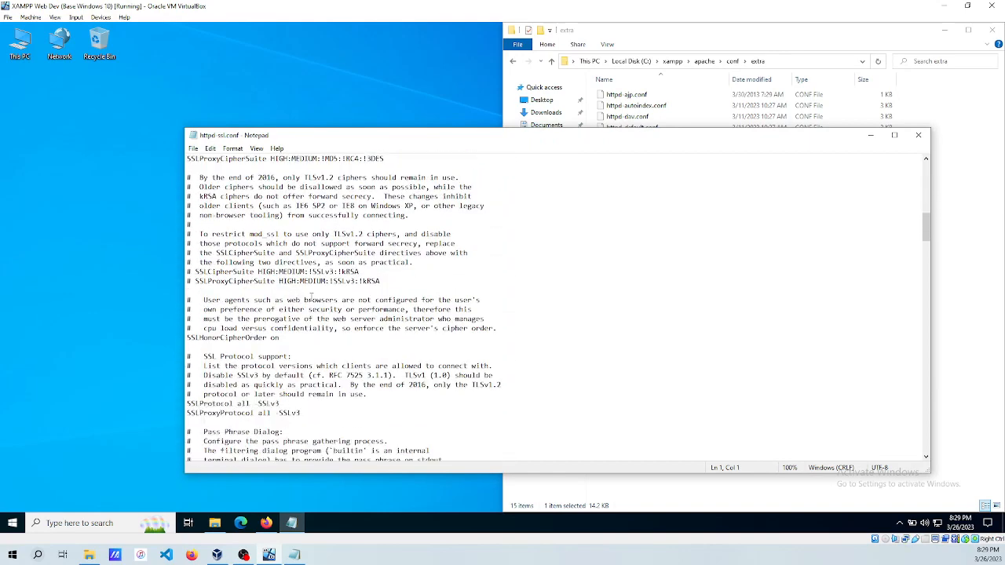
scroll(312, 296, down, 13)
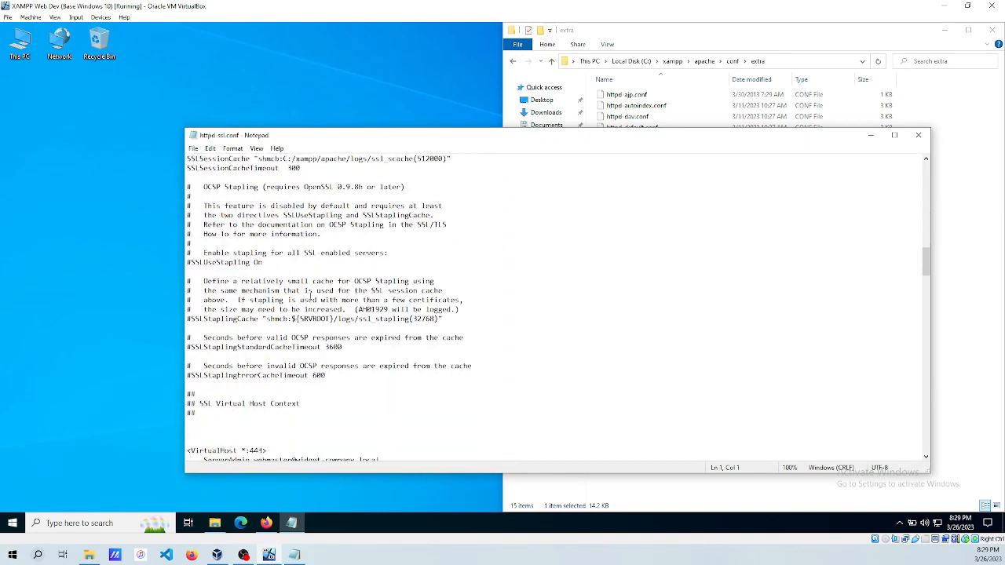
scroll(311, 296, down, 5)
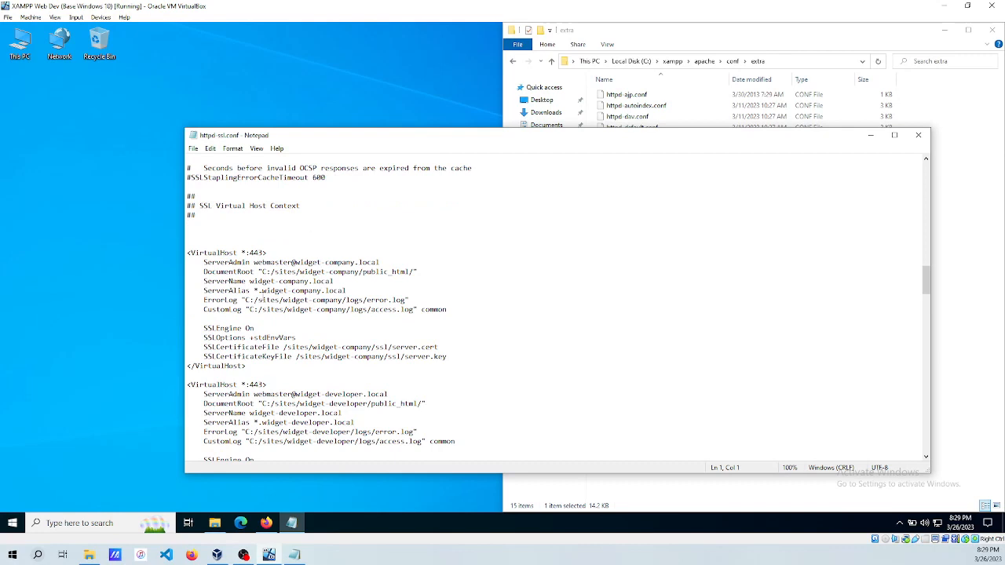
scroll(278, 309, down, 2)
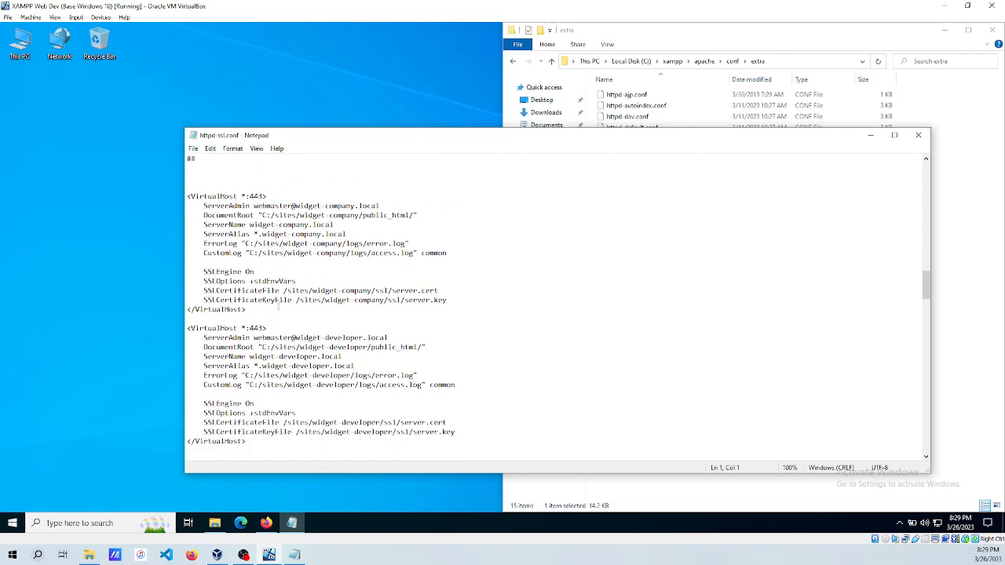
scroll(278, 309, down, 1)
click(262, 338)
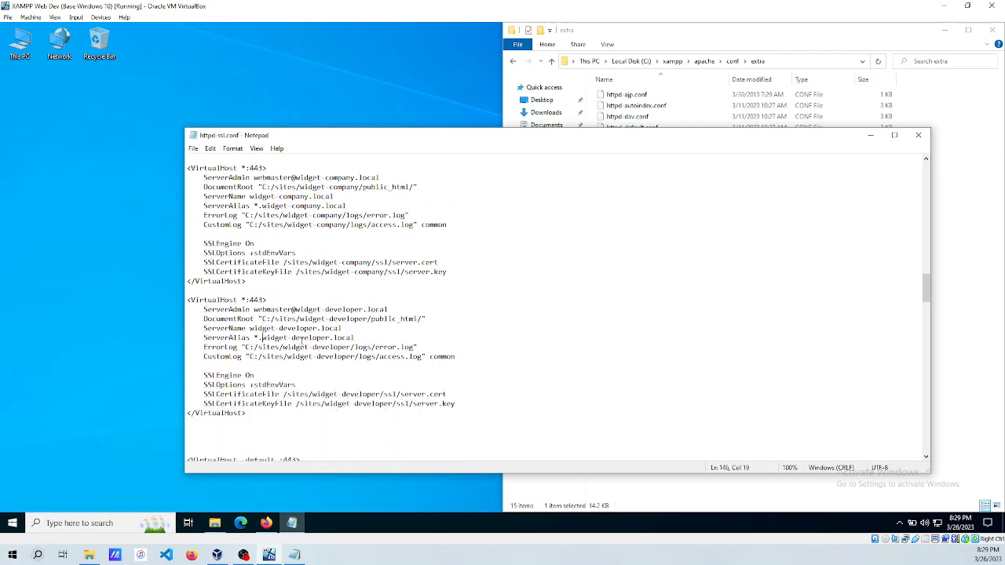
key(Left)
key(BackSpace)
text(www)
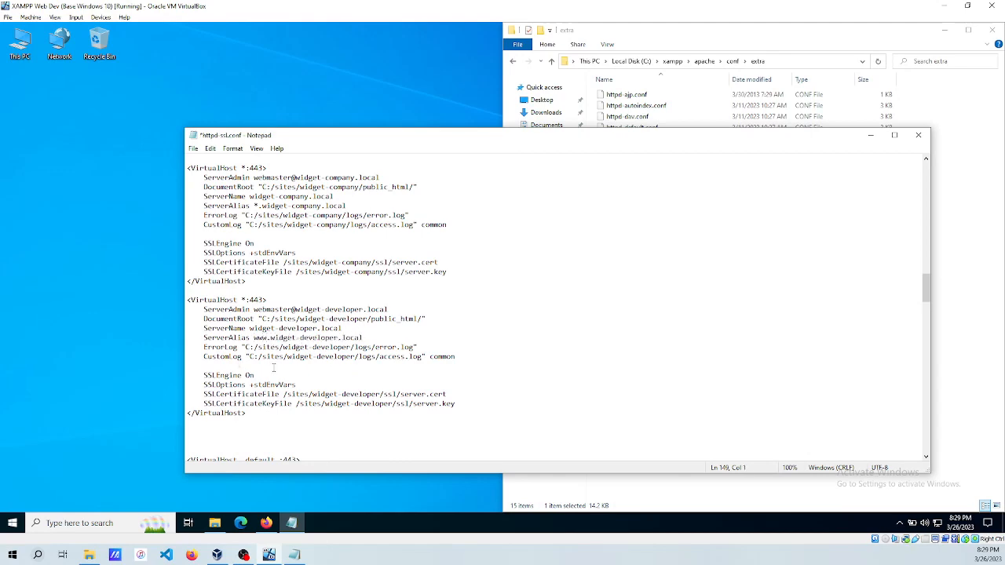
key(ctrl+s)
click(918, 135)
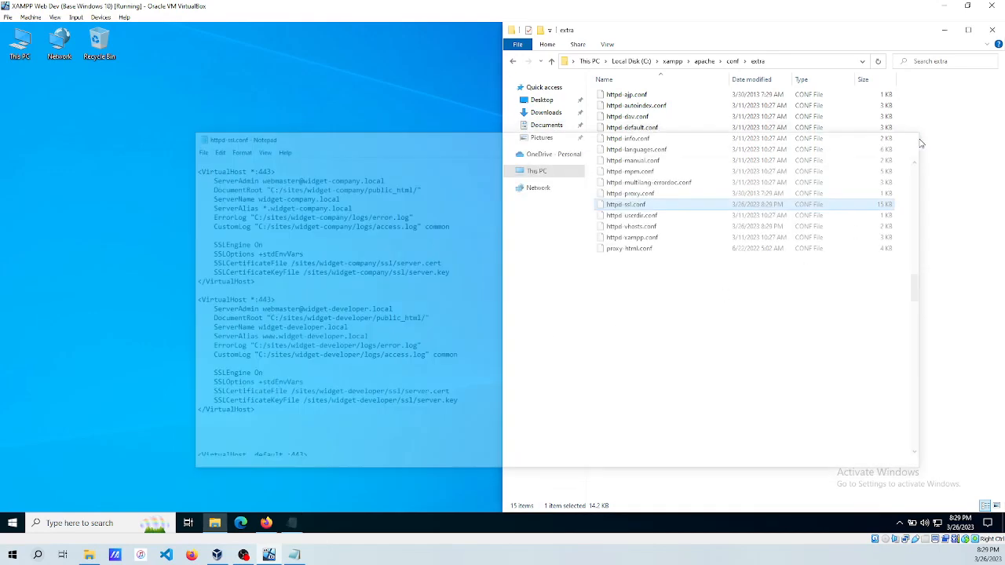
In Command Prompt, run httpd -t from C:\xampp\apache\bin and confirm Syntax OK.
click(82, 523)
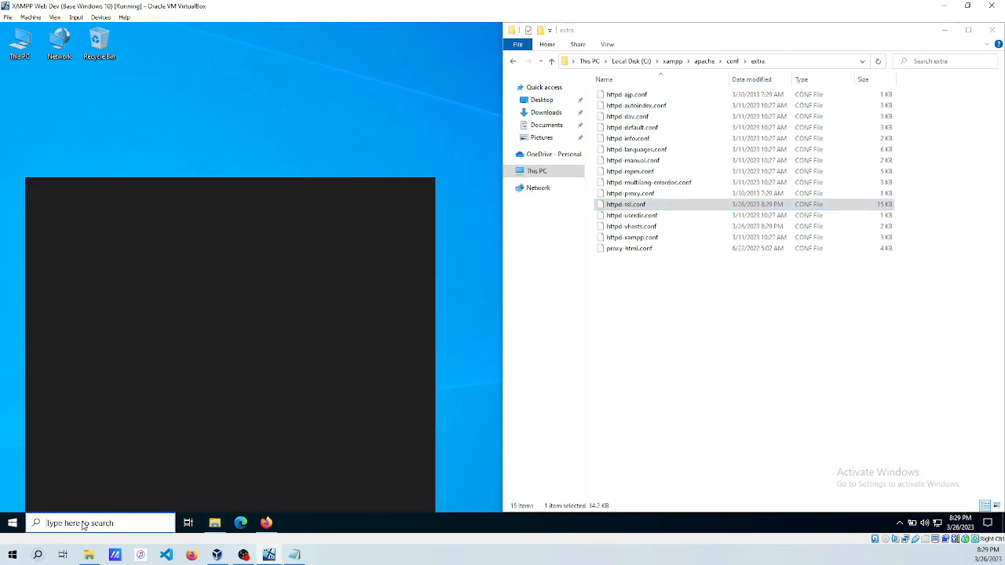
text(cmd)
key(Return)
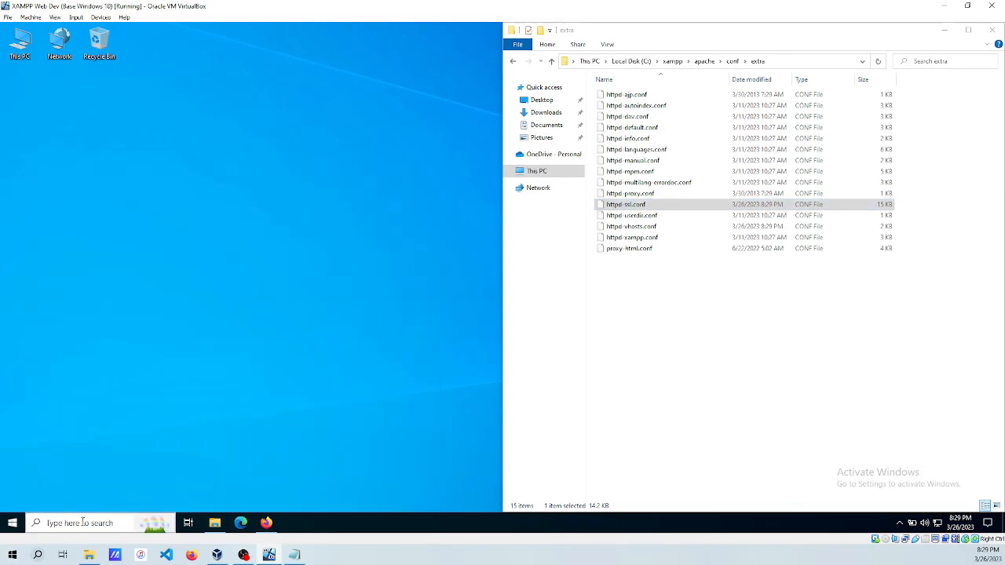
click(331, 184)
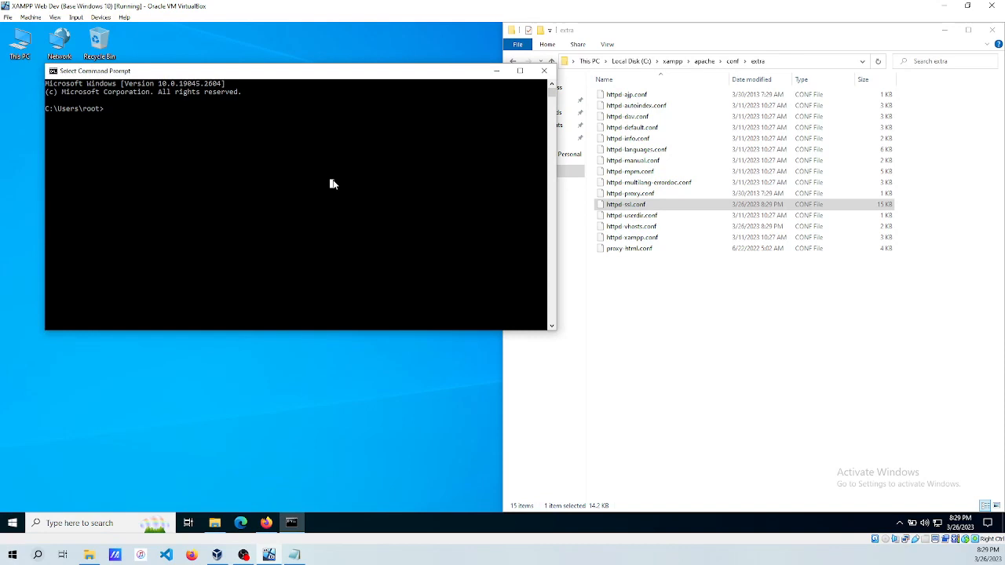
text(cd \xampp\apache)
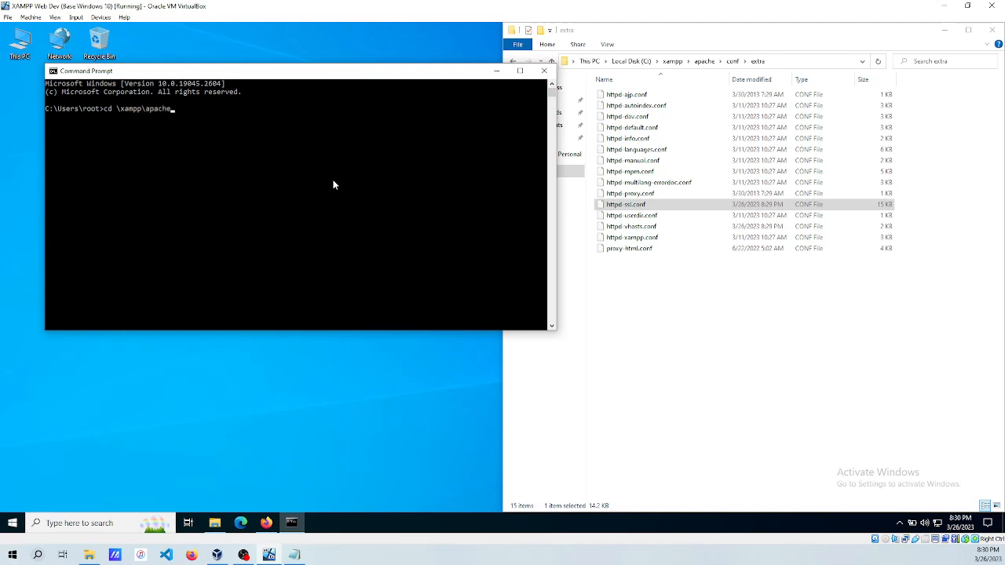
text(\bin)
key(Return)
text(httpd -t)
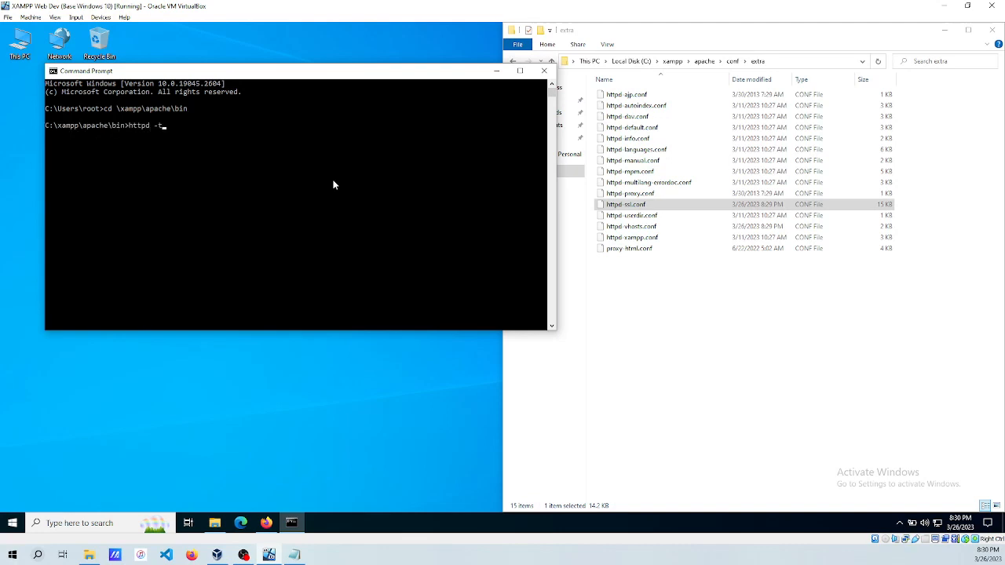
key(Return)
Restart the Apache2.4 service in Services, then close Services and minimize Command Prompt.
click(113, 522)
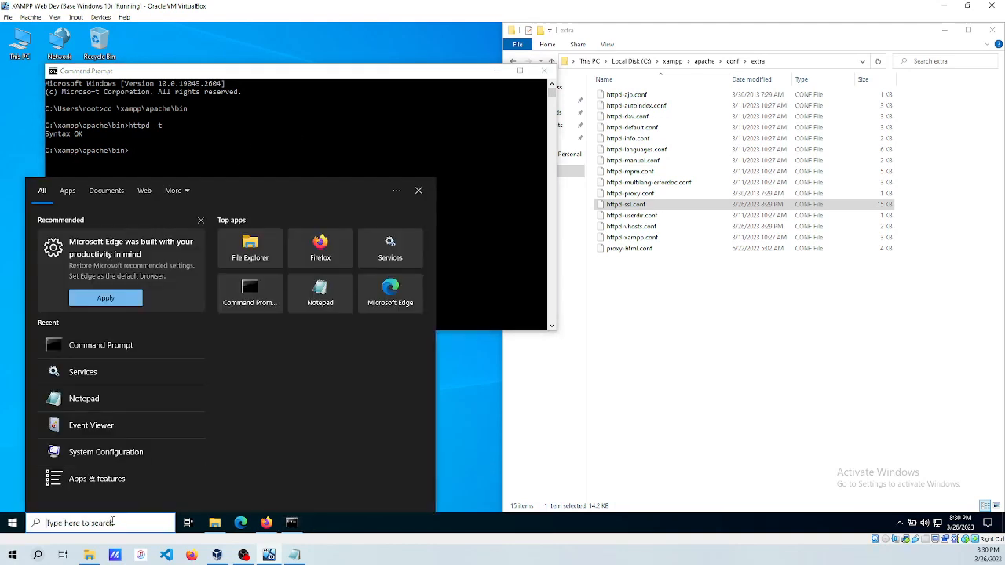
text(services)
key(Return)
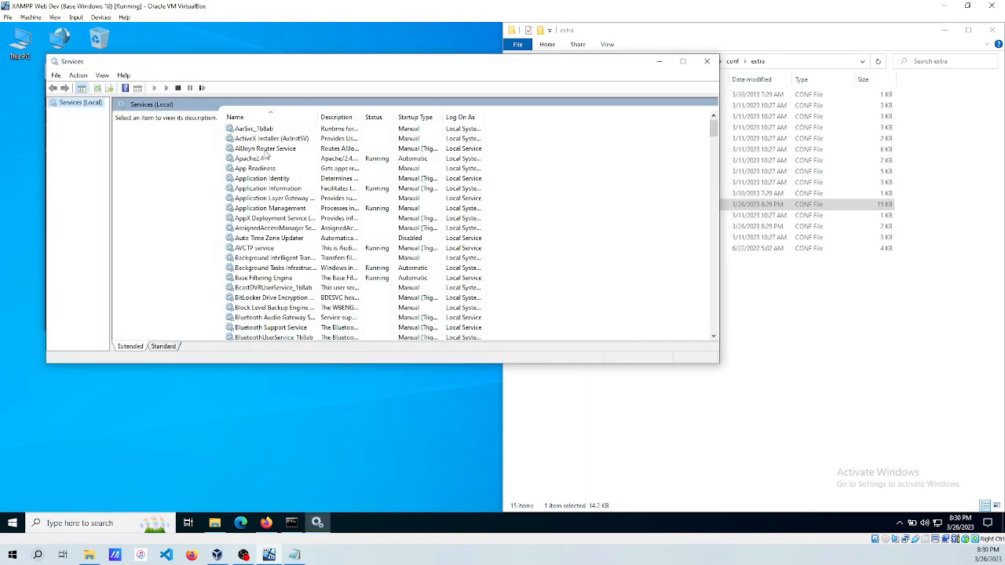
click(255, 159)
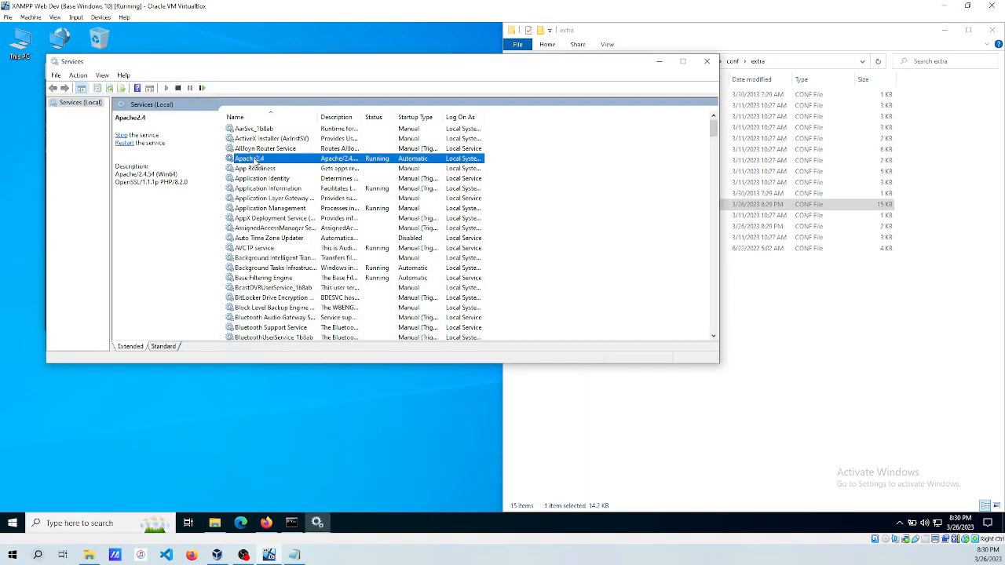
click(202, 88)
click(706, 60)
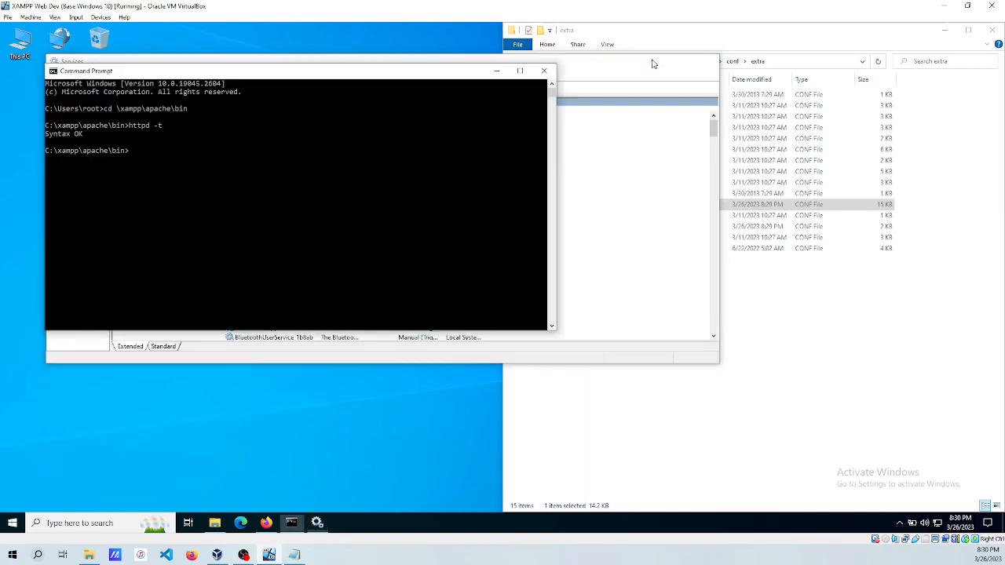
click(497, 72)
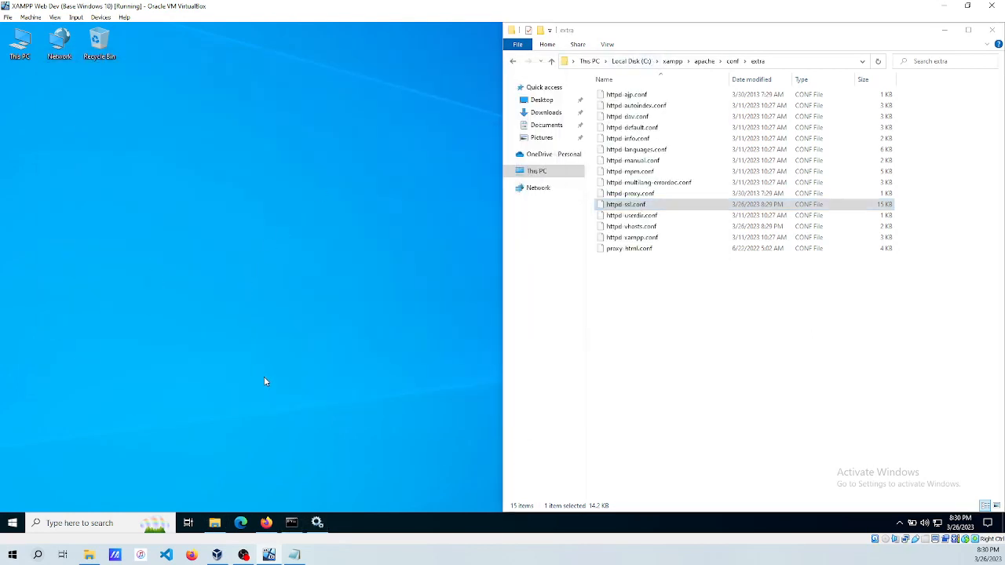
mouse_move(268, 522)
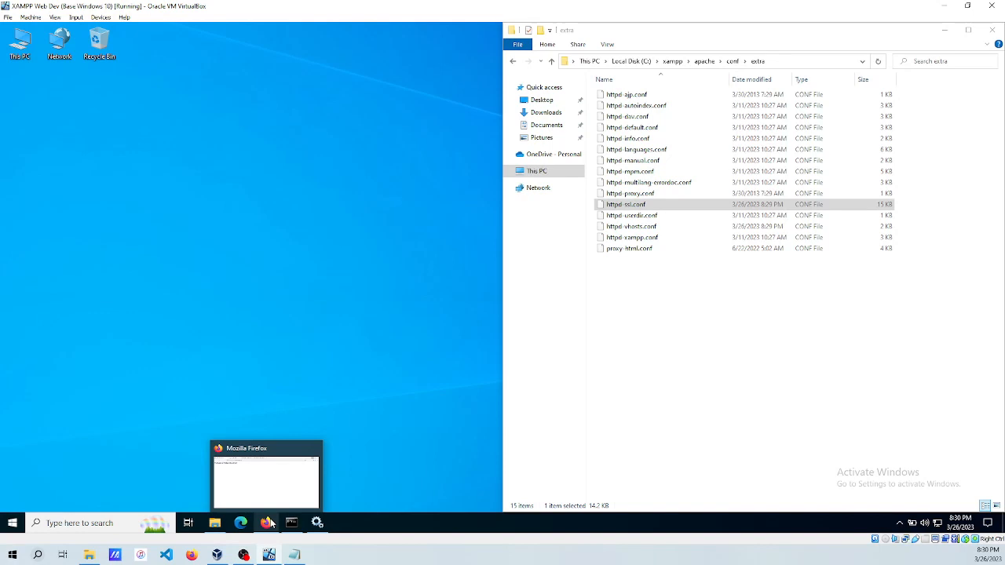
click(269, 522)
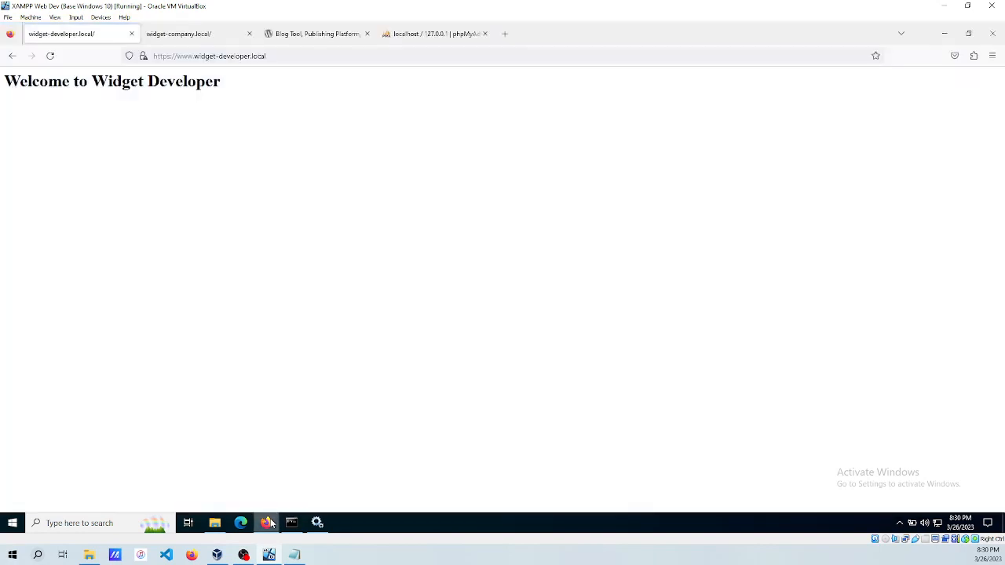
click(51, 58)
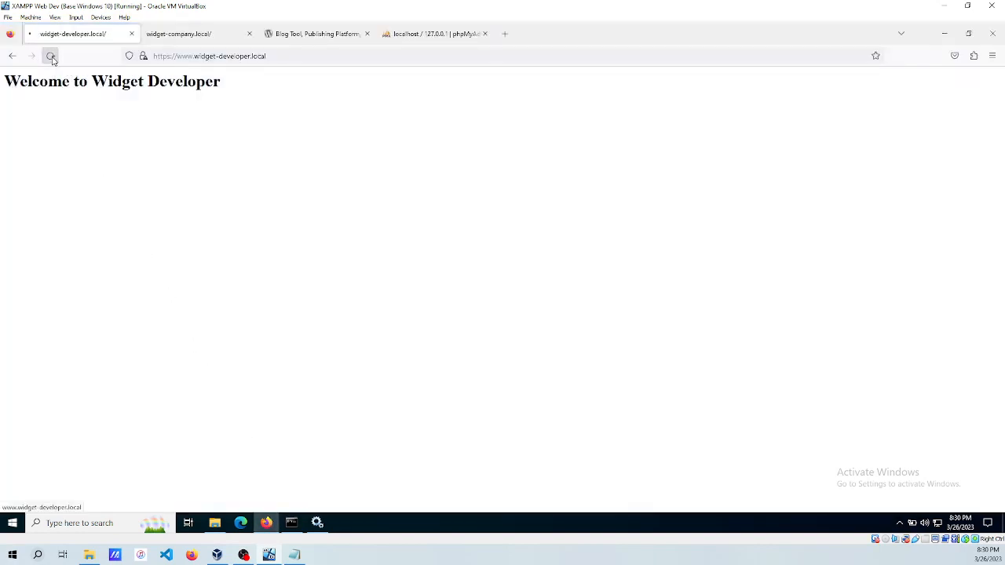
click(184, 56)
click(184, 56)
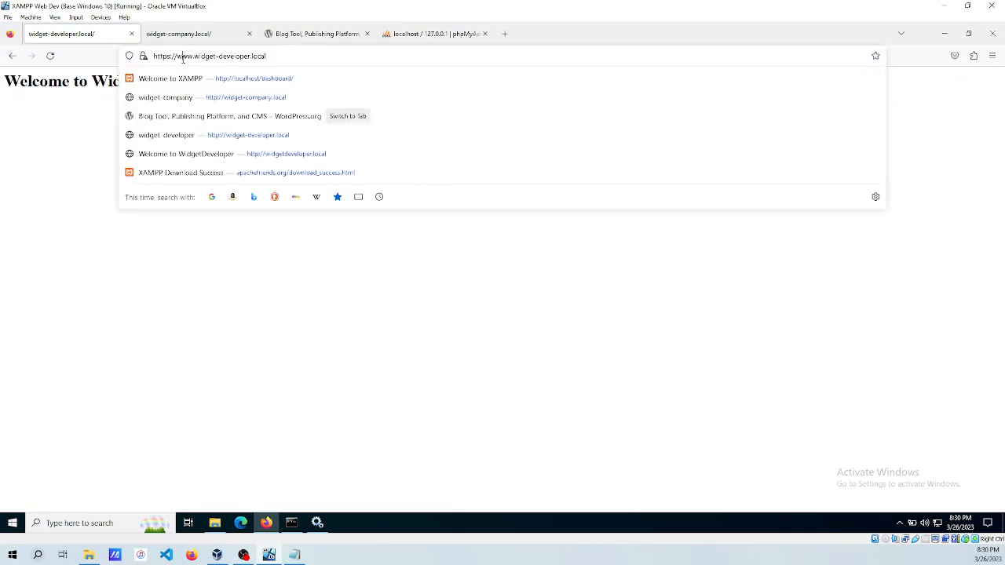
key(BackSpace)
key(BackSpace)
key(BackSpace)
key(BackSpace)
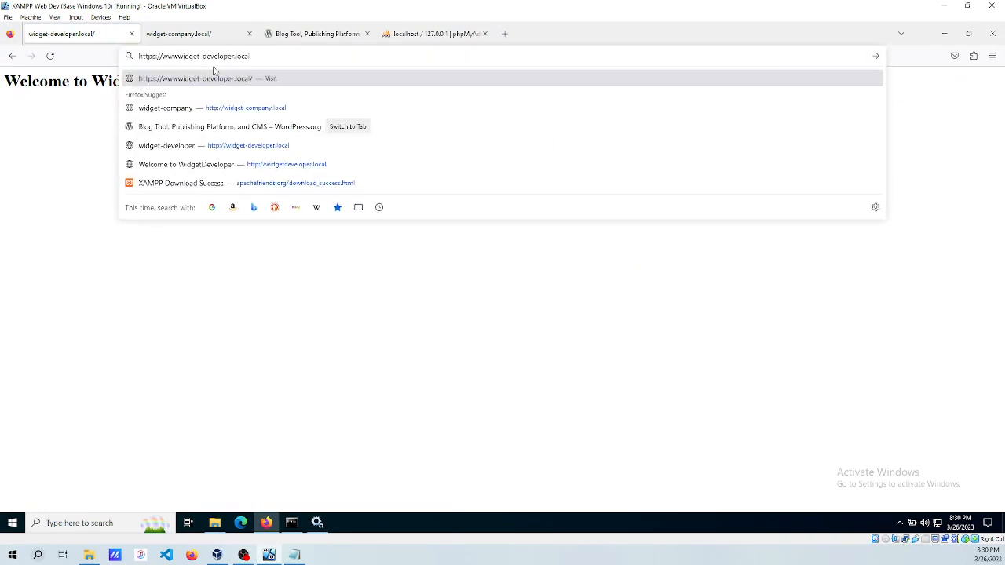
key(Return)
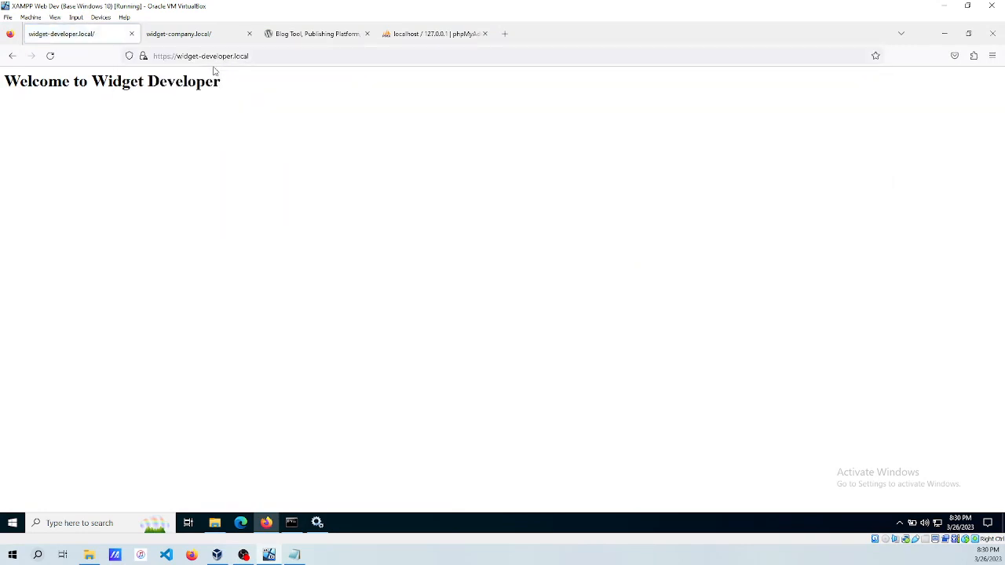
click(189, 55)
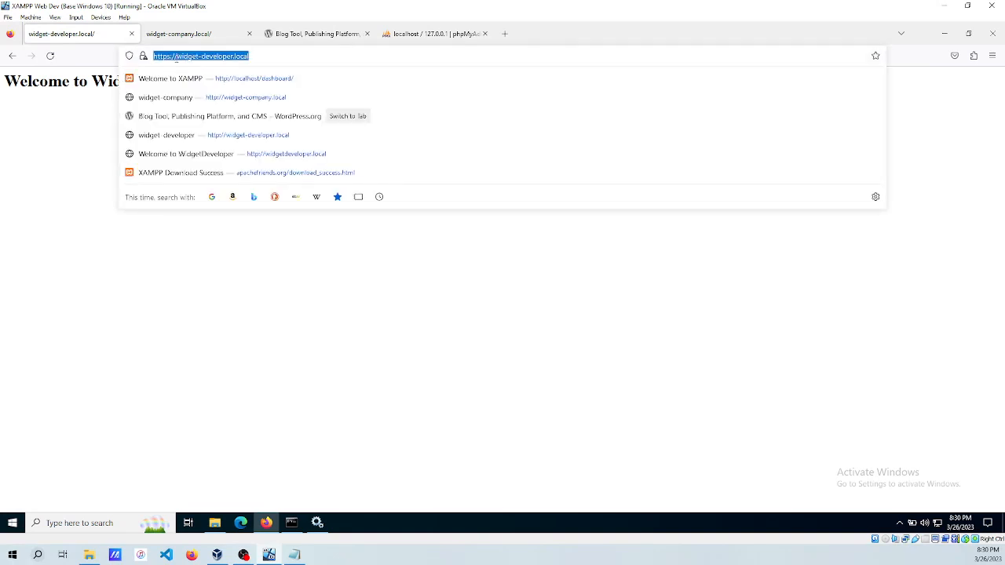
click(178, 57)
text(www.)
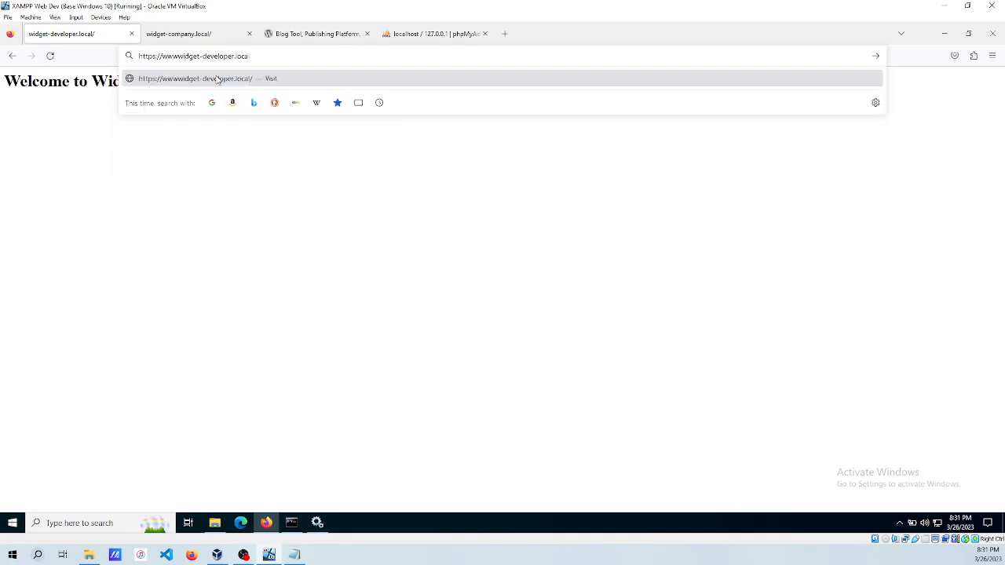
click(218, 79)
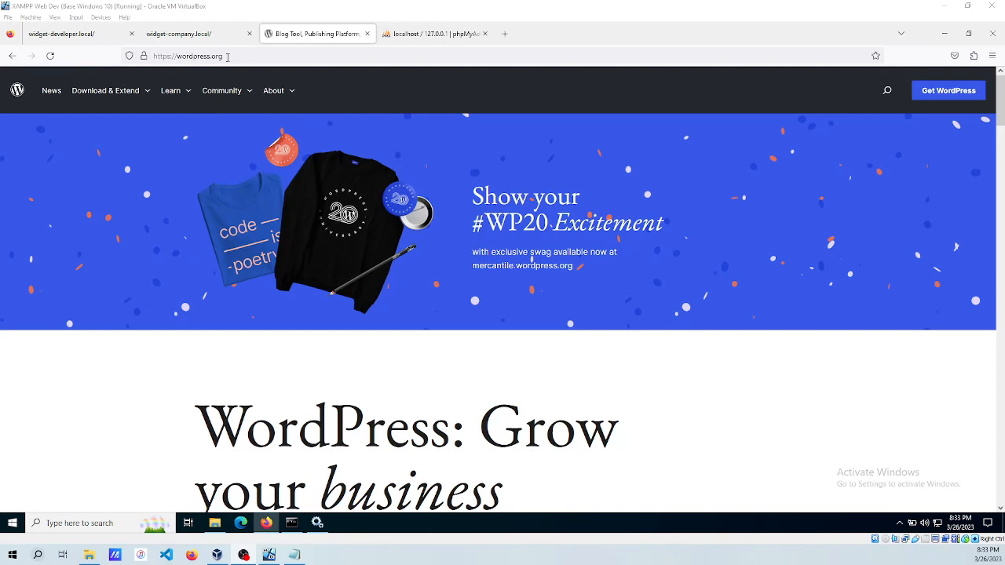
mouse_move(108, 99)
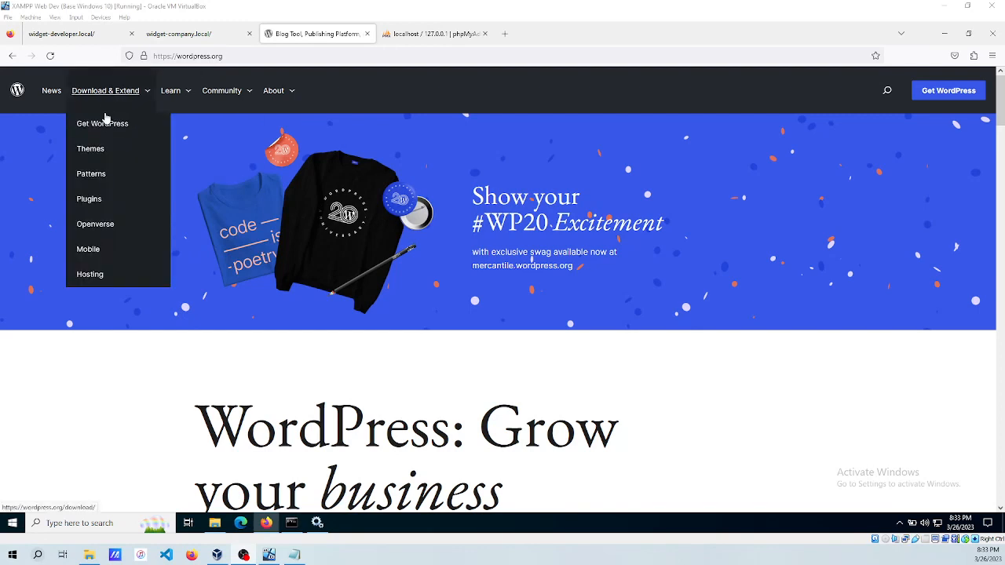
Download wordpress-6.1.1.zip from Get WordPress and close the downloads panel and thank-you message.
click(102, 125)
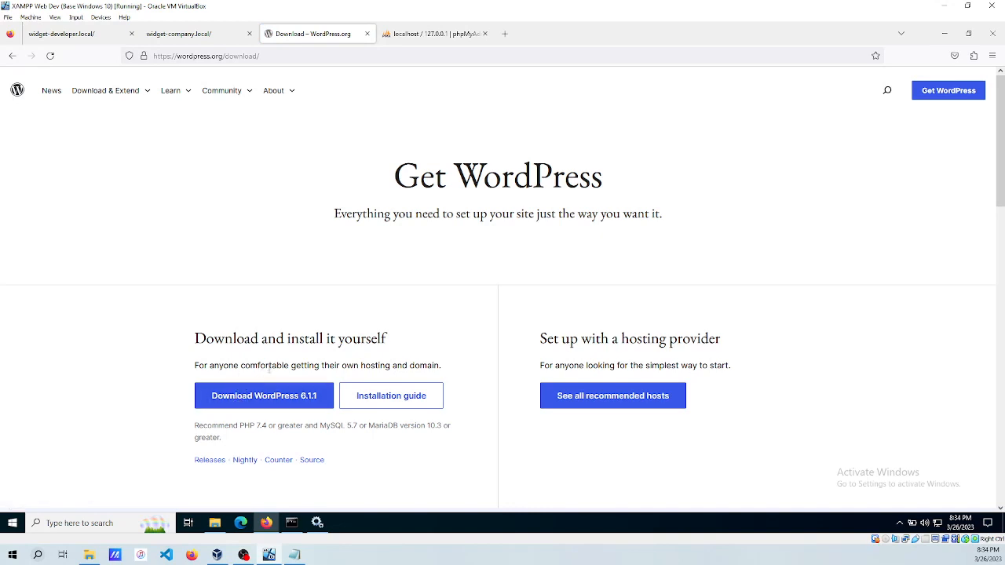
click(251, 399)
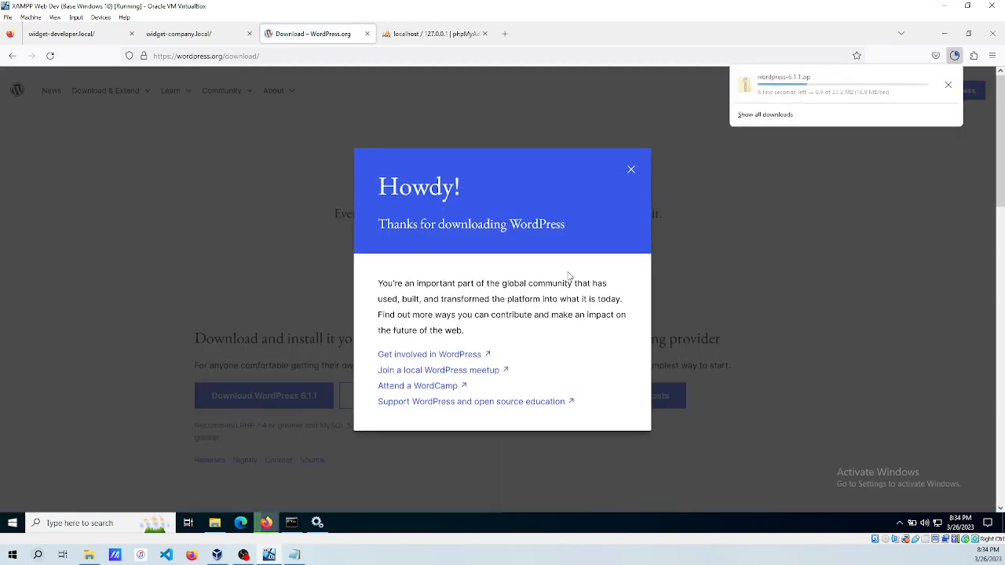
click(630, 170)
click(630, 170)
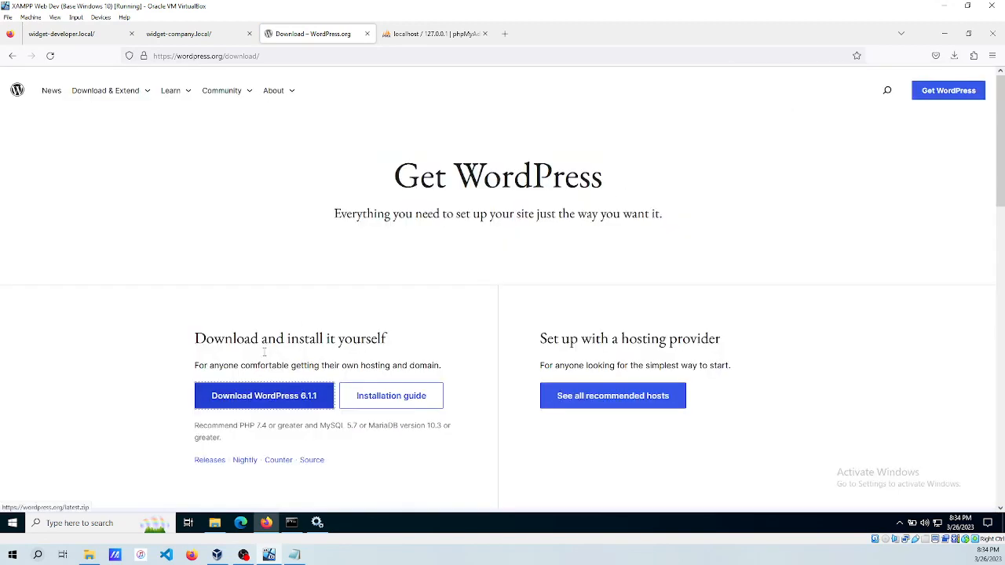
Scroll the Release Archive to the Beta & RC releases table and show the downloads list.
click(205, 463)
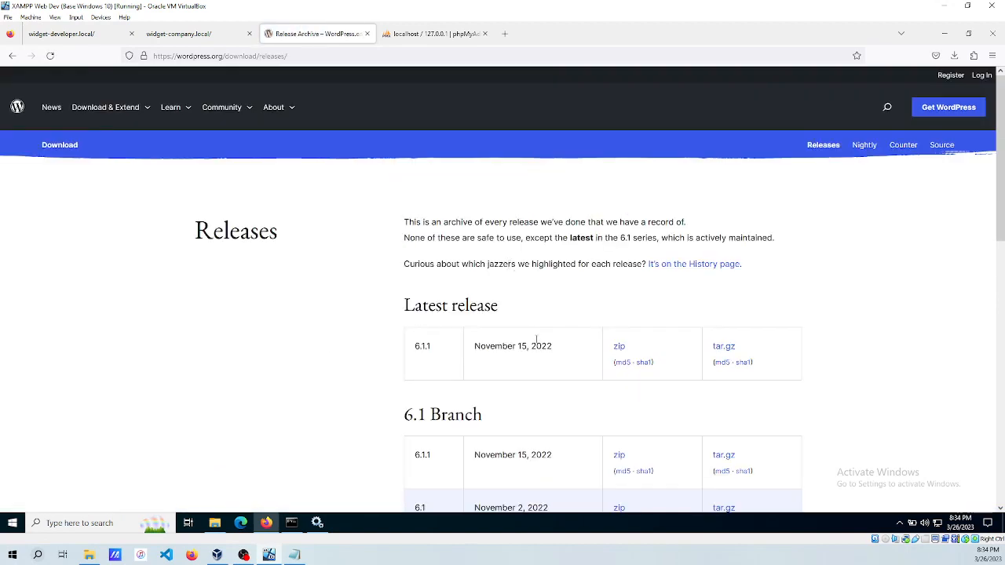
scroll(534, 343, down, 3)
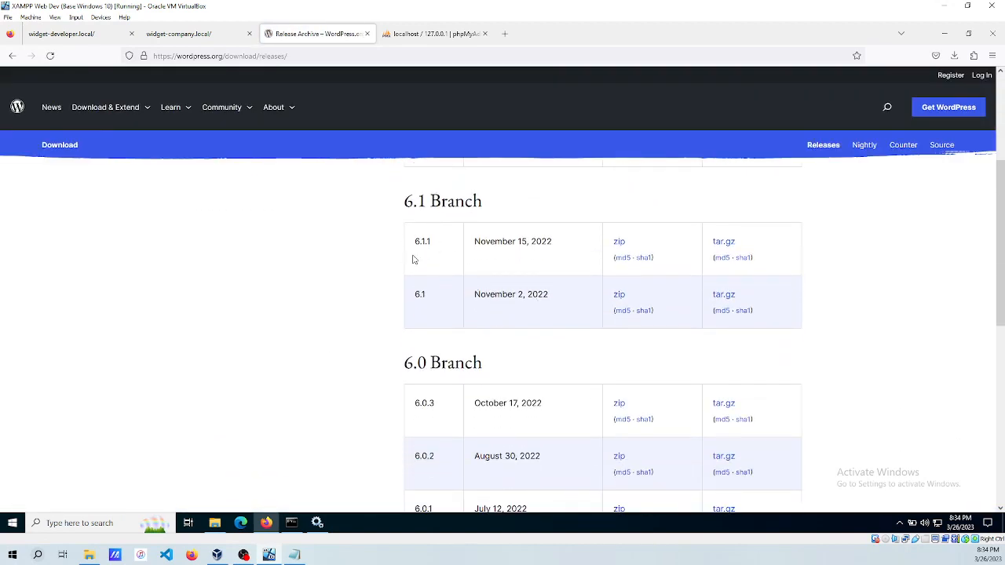
scroll(462, 301, down, 2)
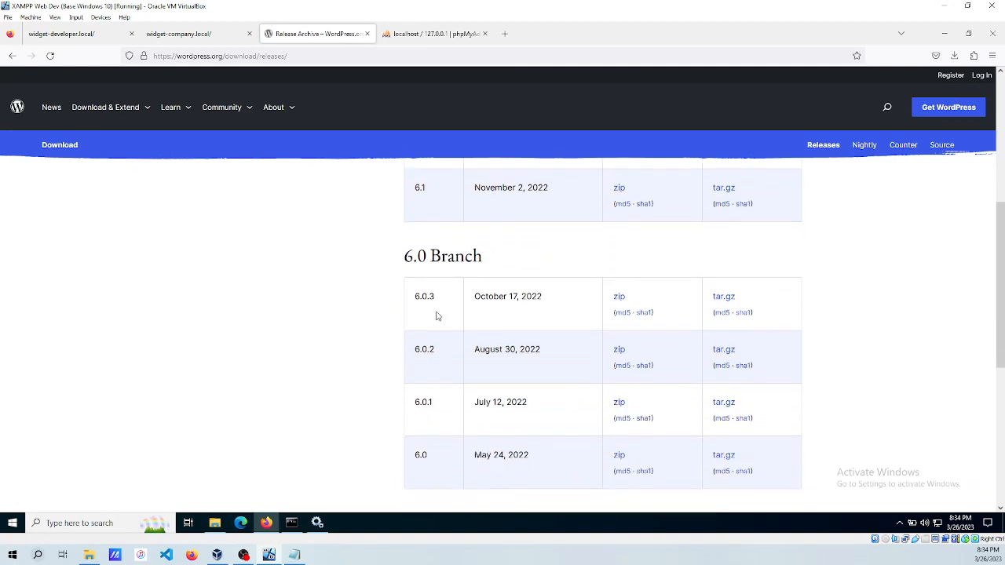
scroll(493, 311, down, 3)
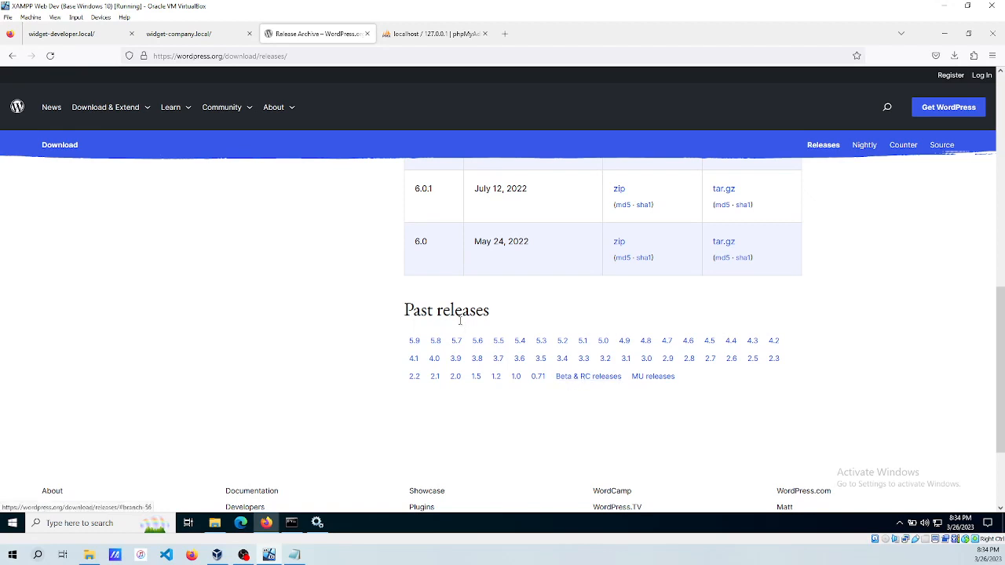
click(581, 377)
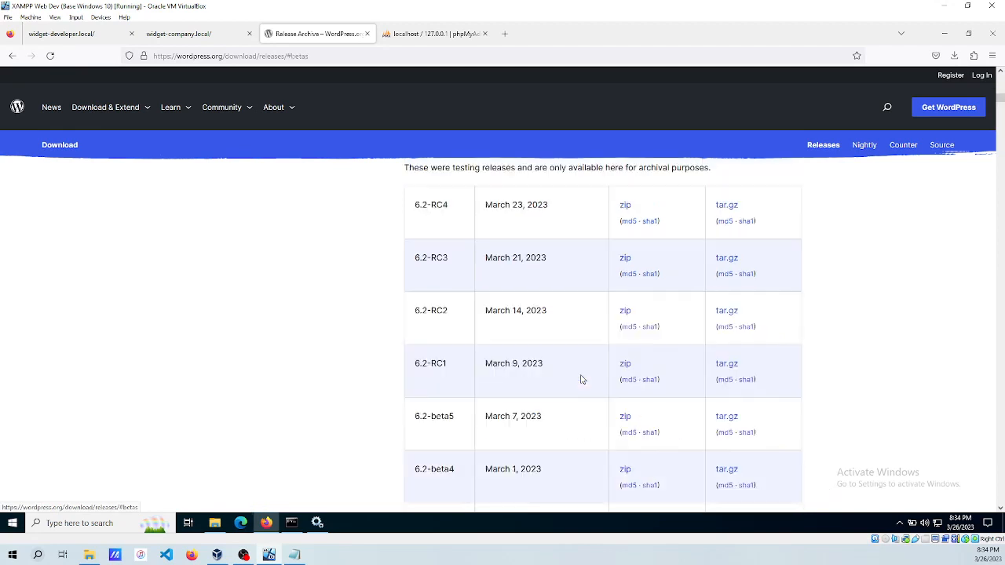
scroll(507, 277, up, 1)
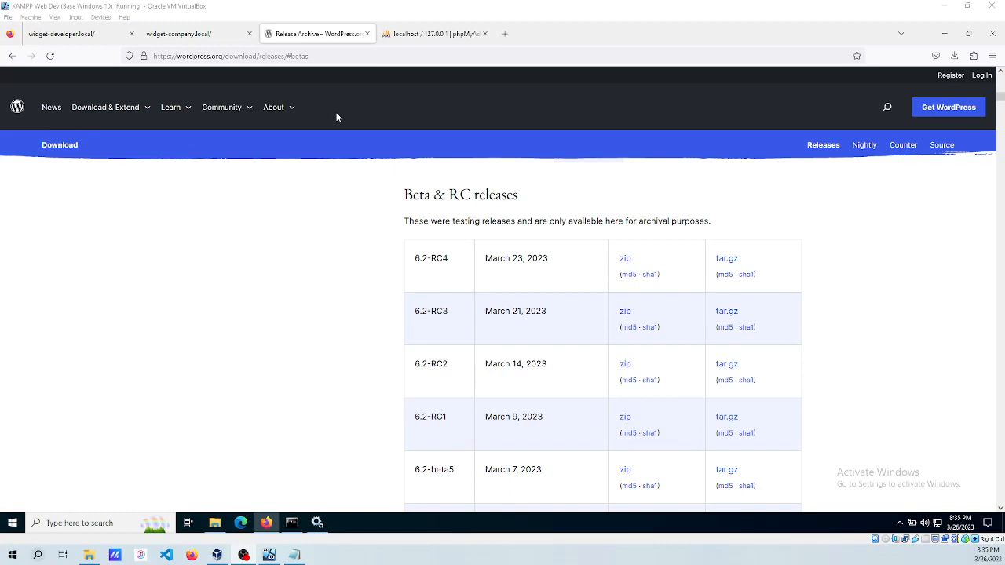
click(954, 55)
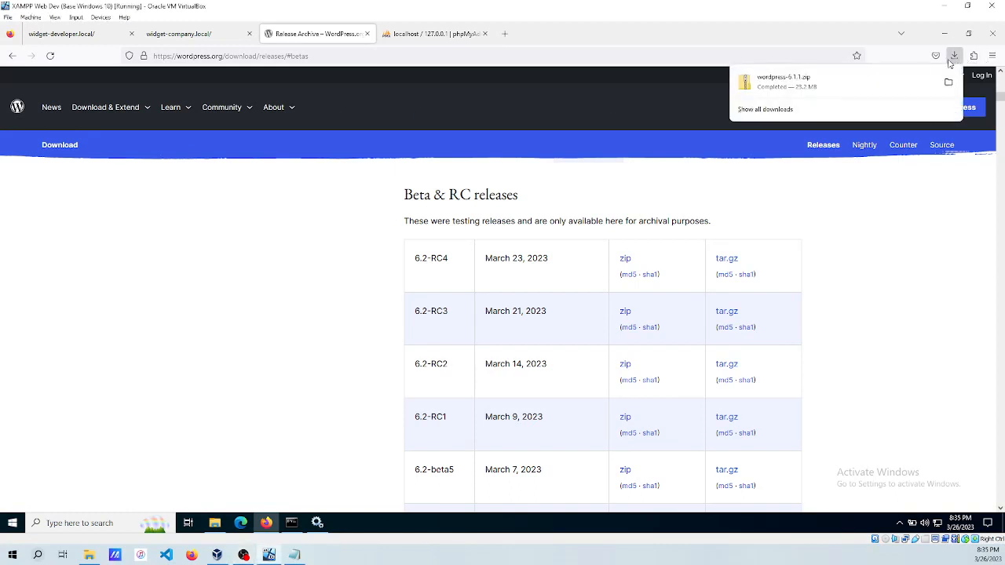
Show wordpress-6.1.1.zip in its folder, open its wordpress folder, and select all 19 items.
right_click(779, 91)
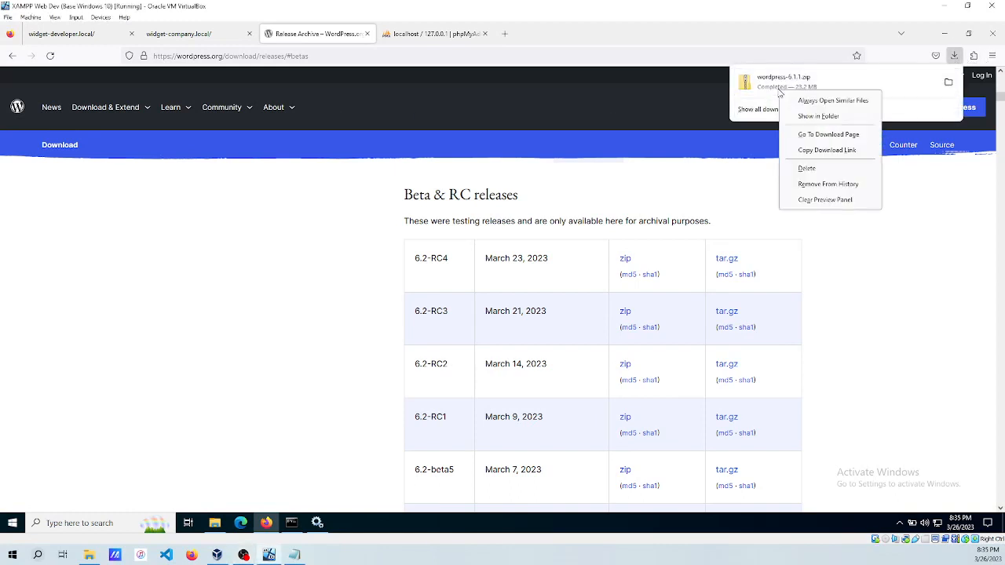
click(819, 116)
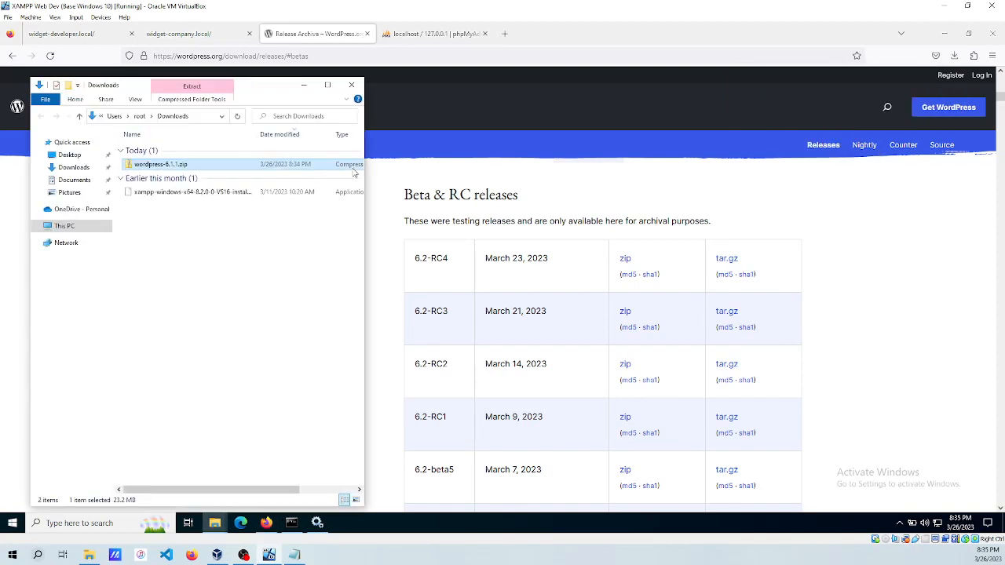
double_click(155, 166)
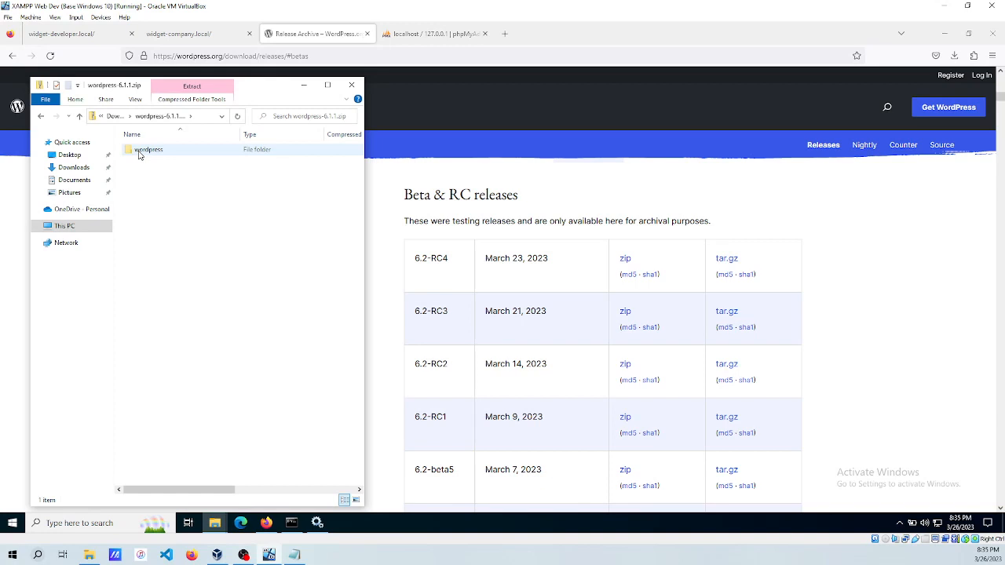
double_click(139, 151)
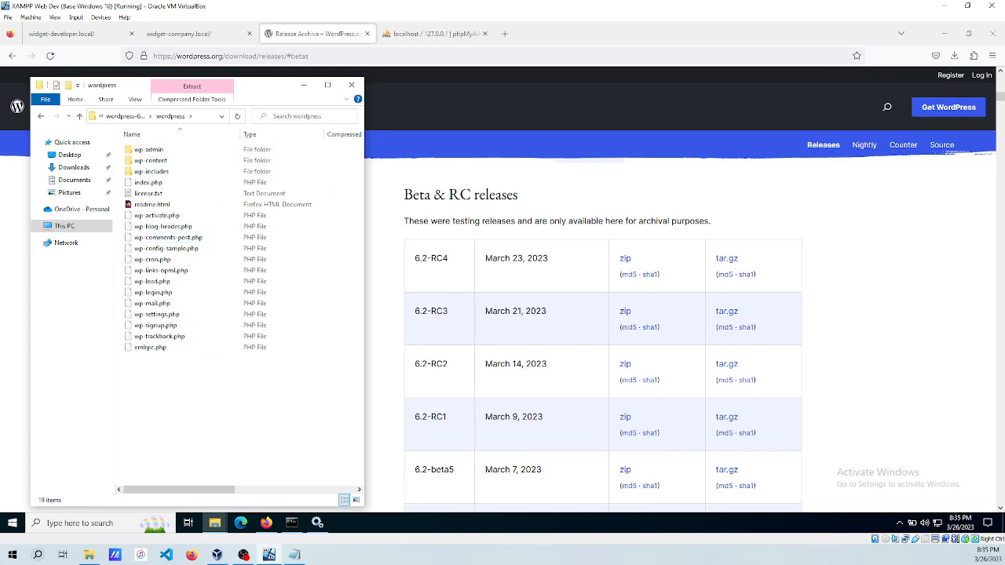
drag(366, 229, 489, 229)
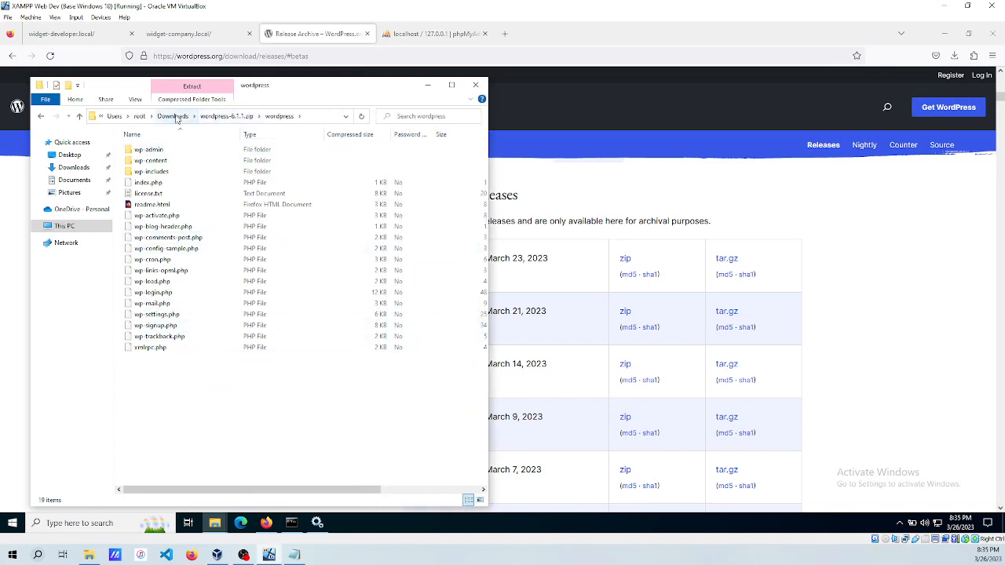
drag(168, 374, 138, 146)
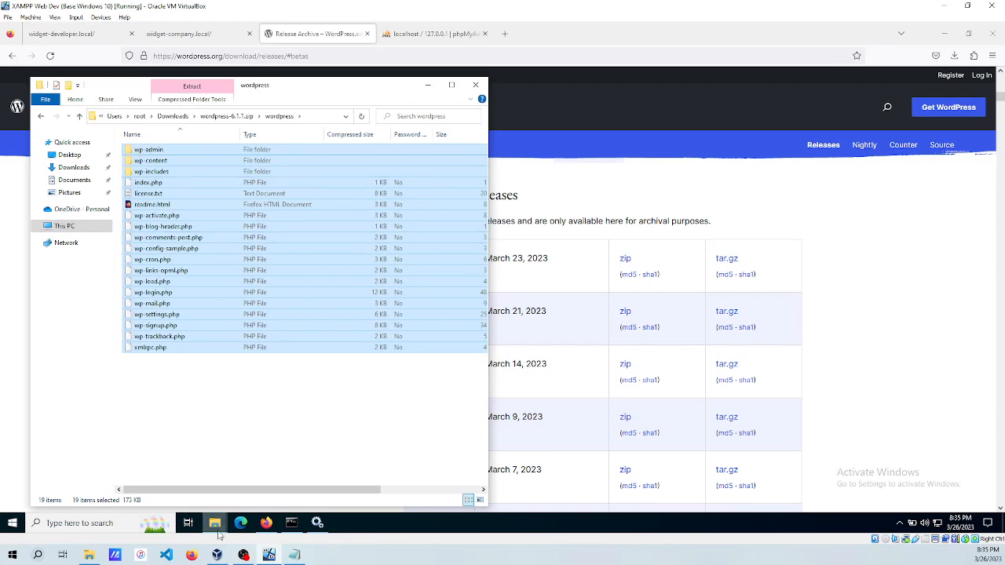
In the second Explorer window, open C:\sites\widget-developer\public_html.
mouse_move(220, 536)
click(183, 477)
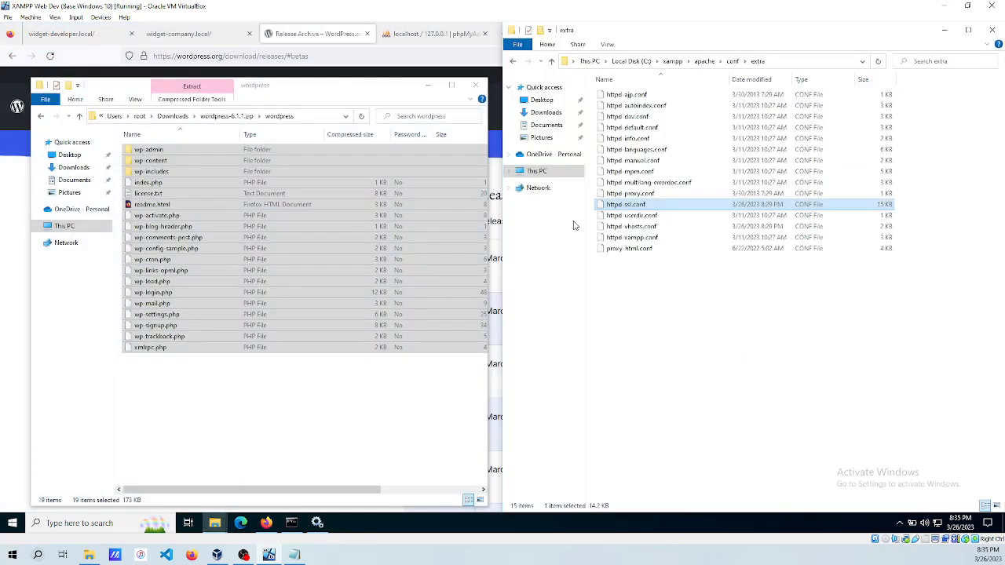
click(632, 61)
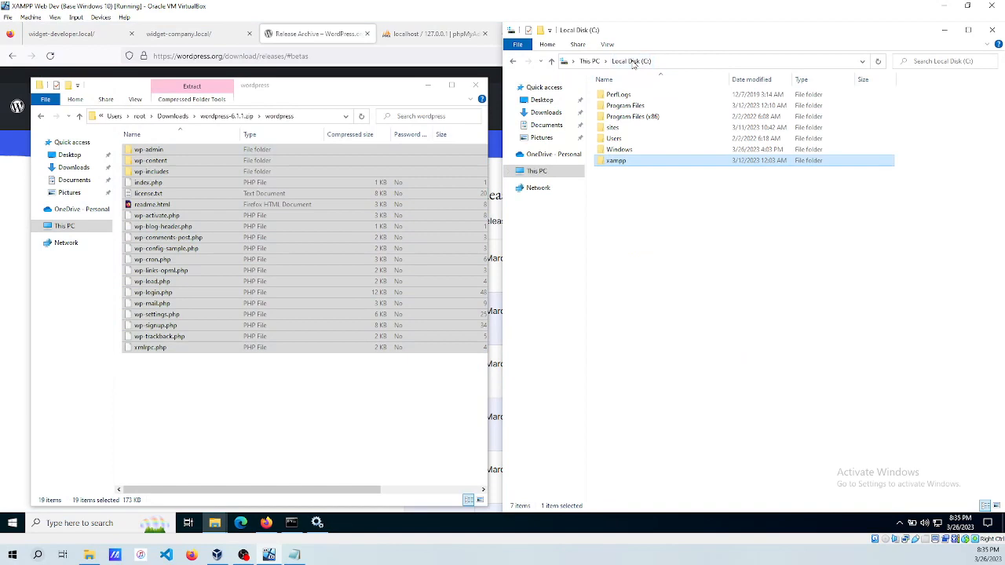
double_click(615, 130)
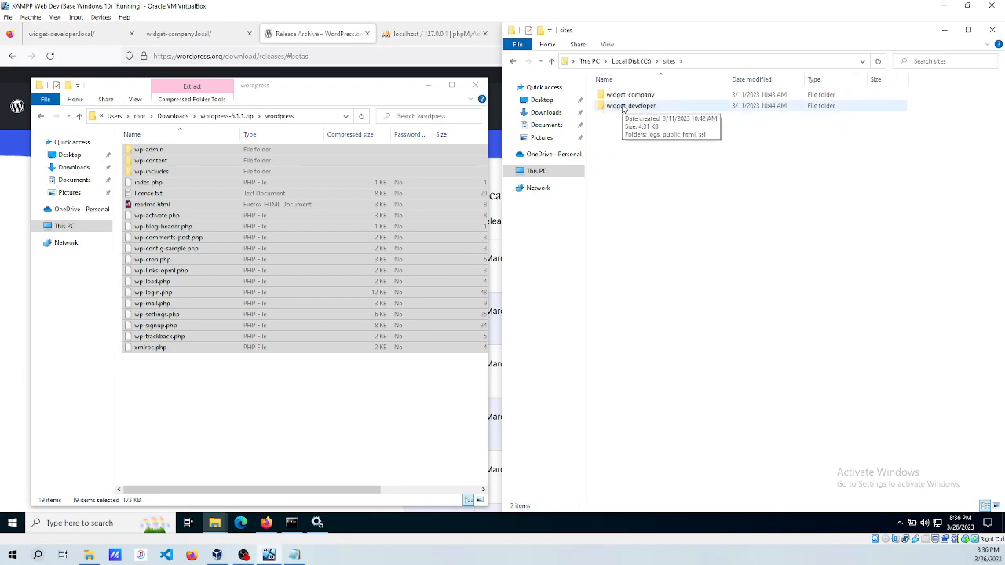
double_click(622, 107)
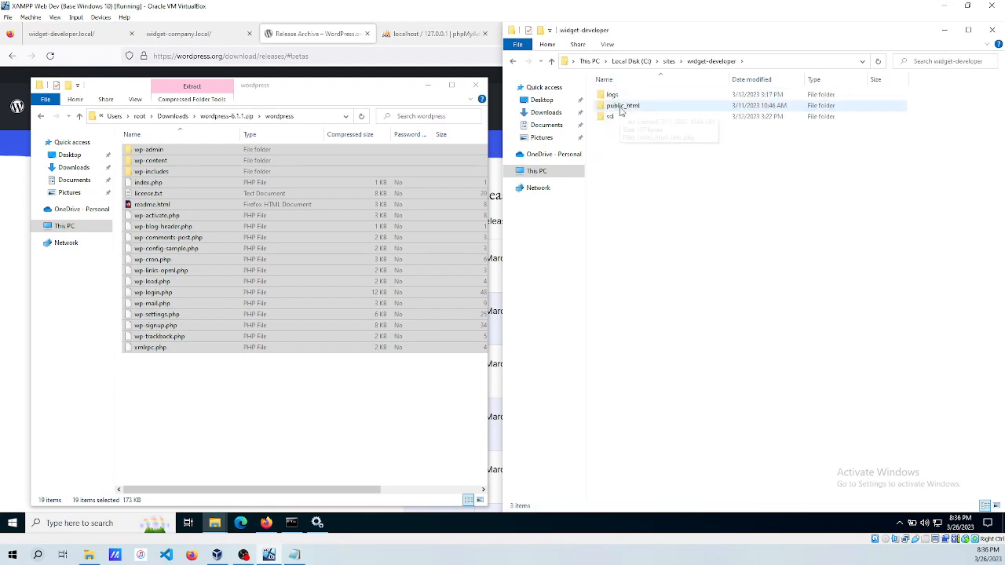
double_click(621, 107)
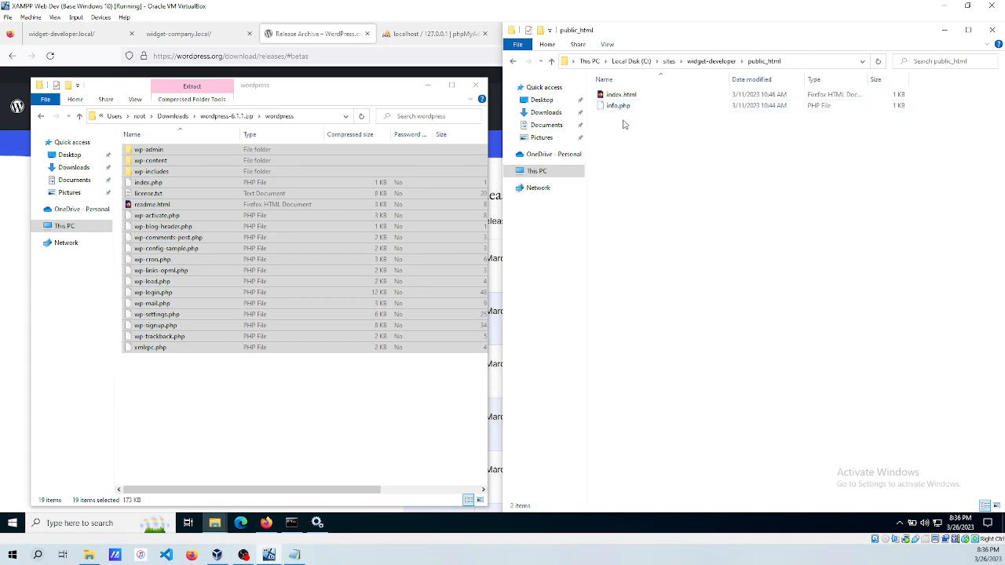
Delete index.html and info.php and paste the WordPress files into public_html.
drag(622, 126, 616, 98)
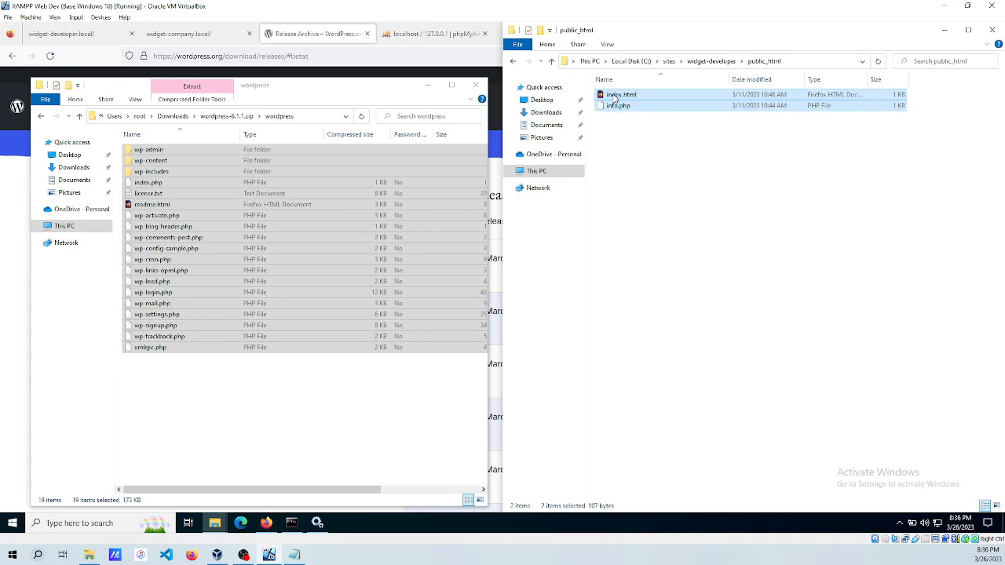
key(Delete)
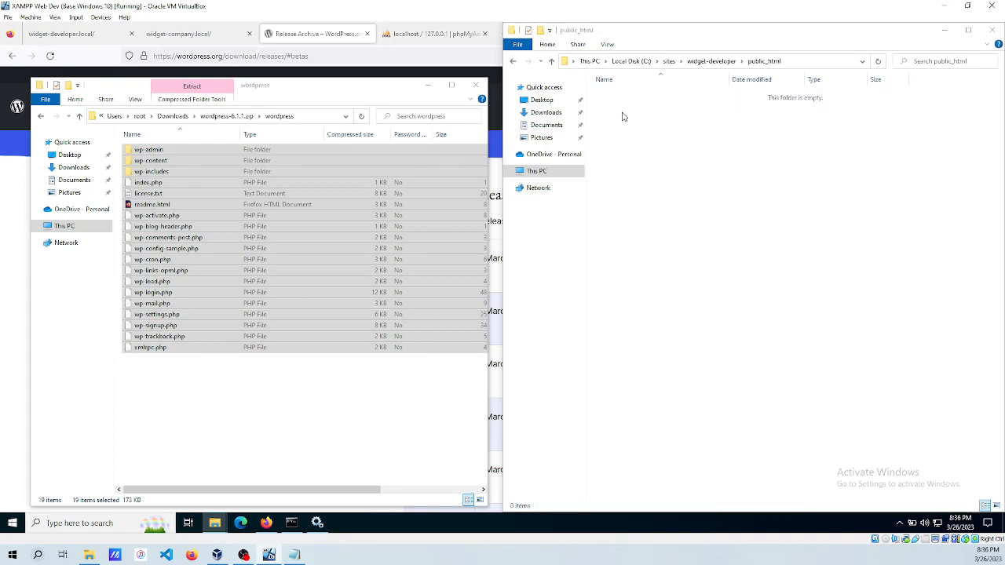
click(622, 116)
key(ctrl+v)
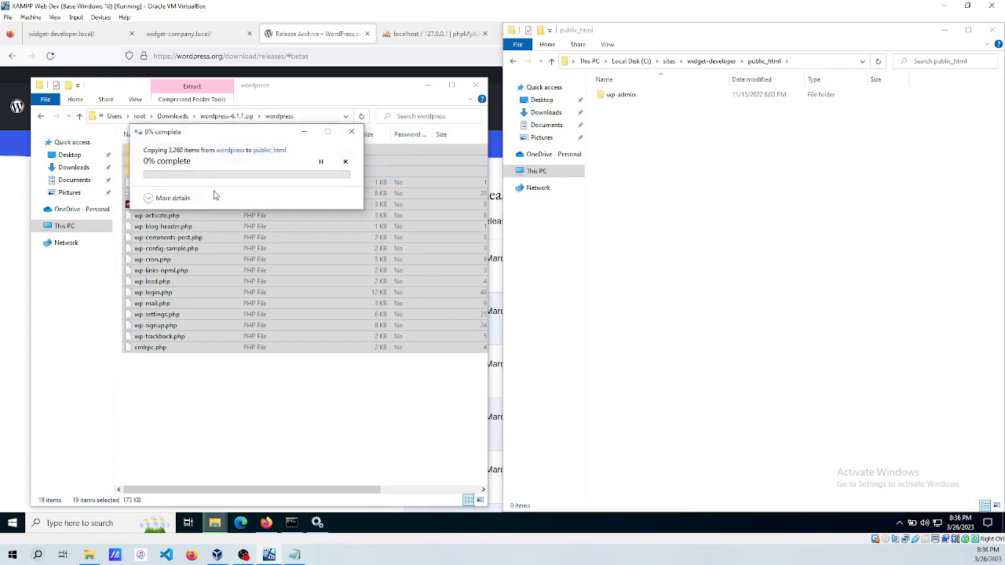
click(153, 198)
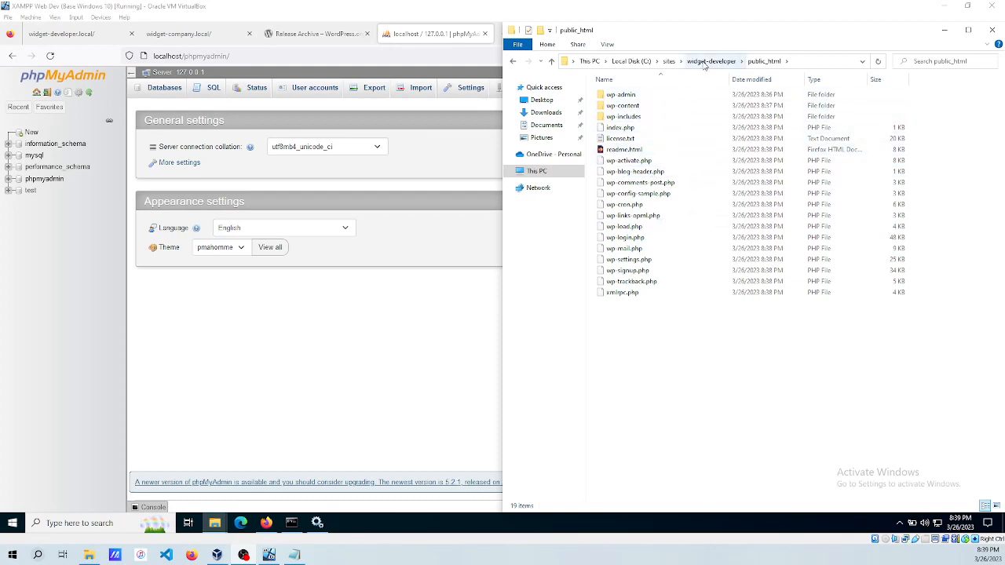
Compare with widget-company's public_html, then open widget-developer's public_html holding the WordPress files.
click(668, 63)
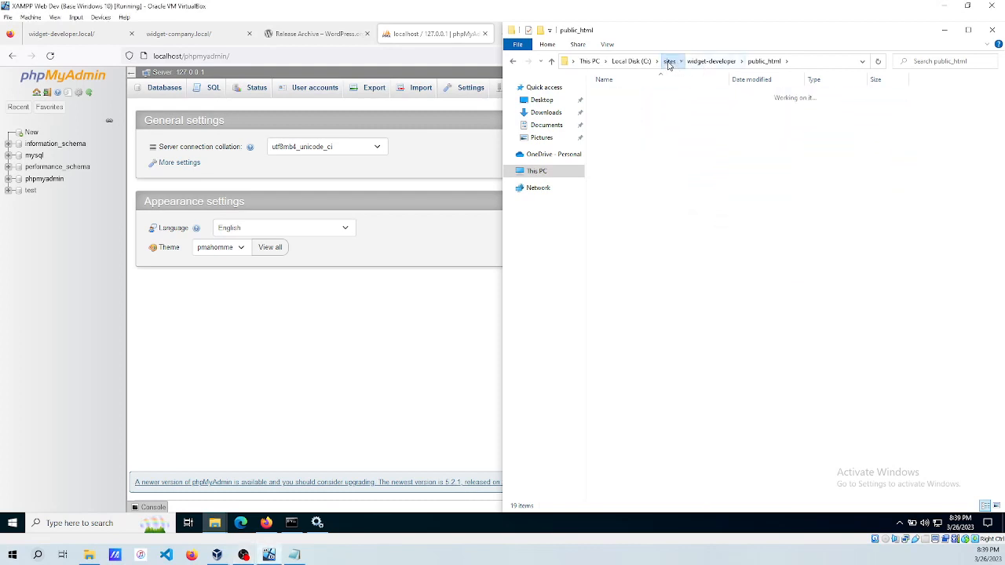
double_click(618, 94)
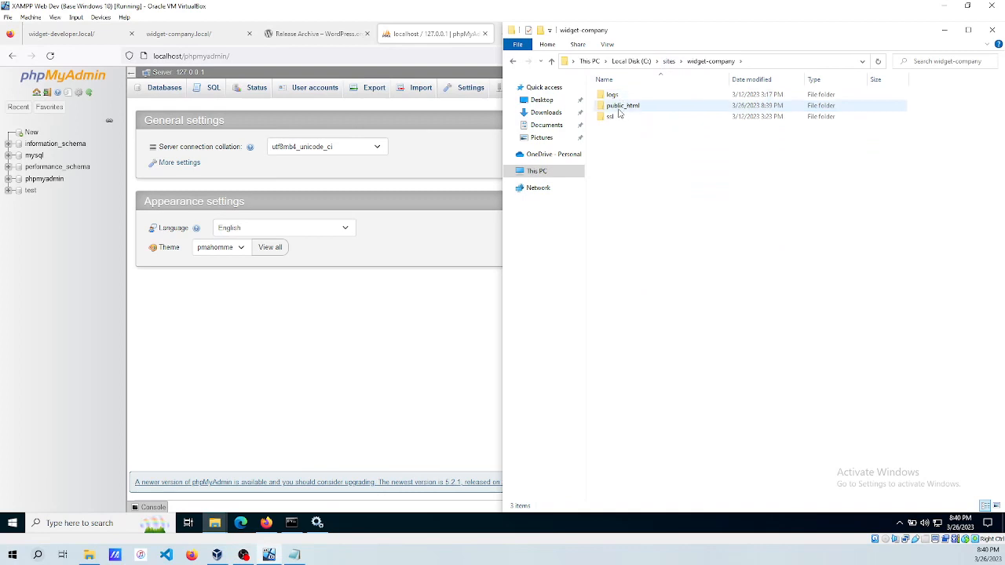
double_click(620, 106)
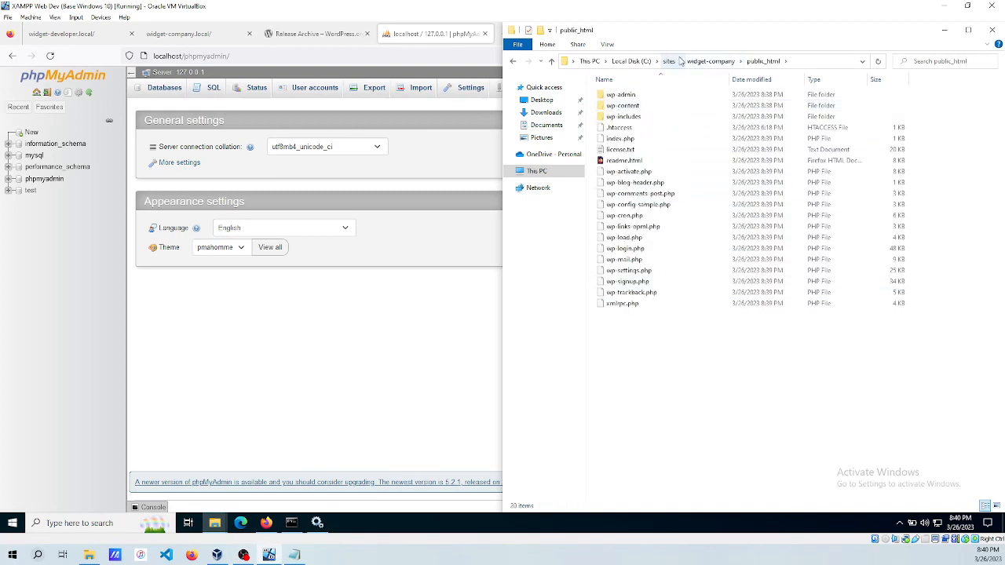
click(670, 62)
double_click(612, 106)
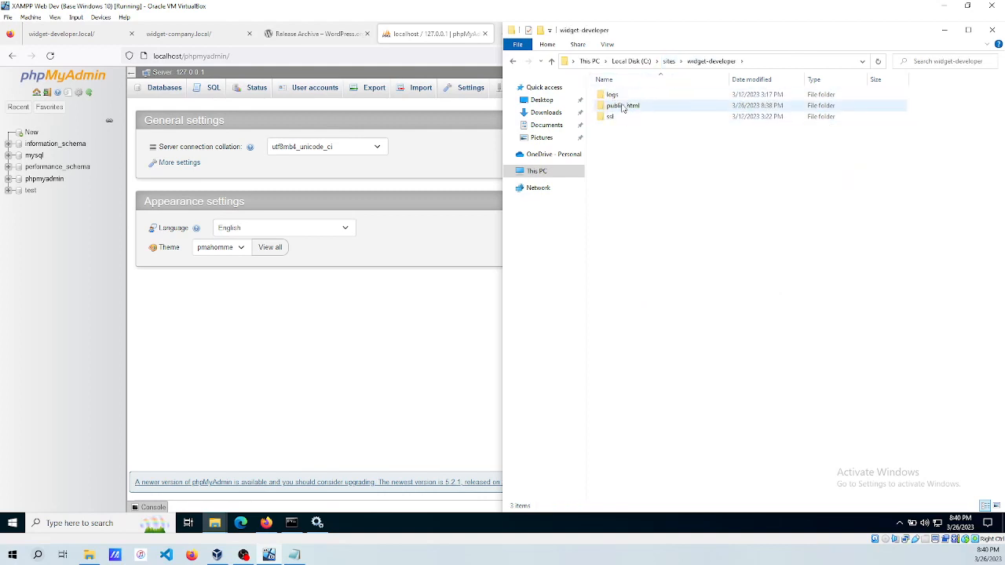
double_click(624, 105)
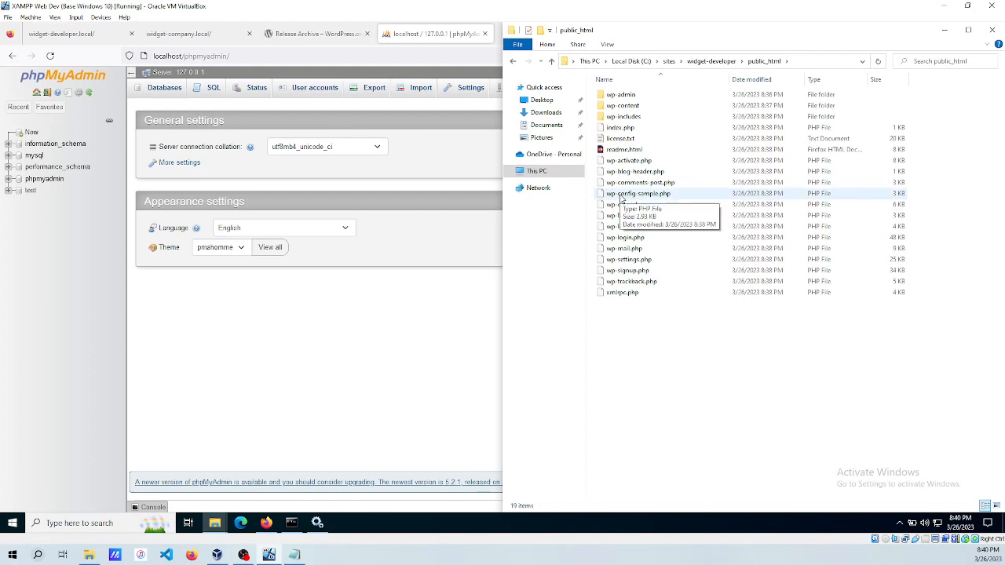
Rename wp-config-sample.php to wp-config.php.
click(628, 195)
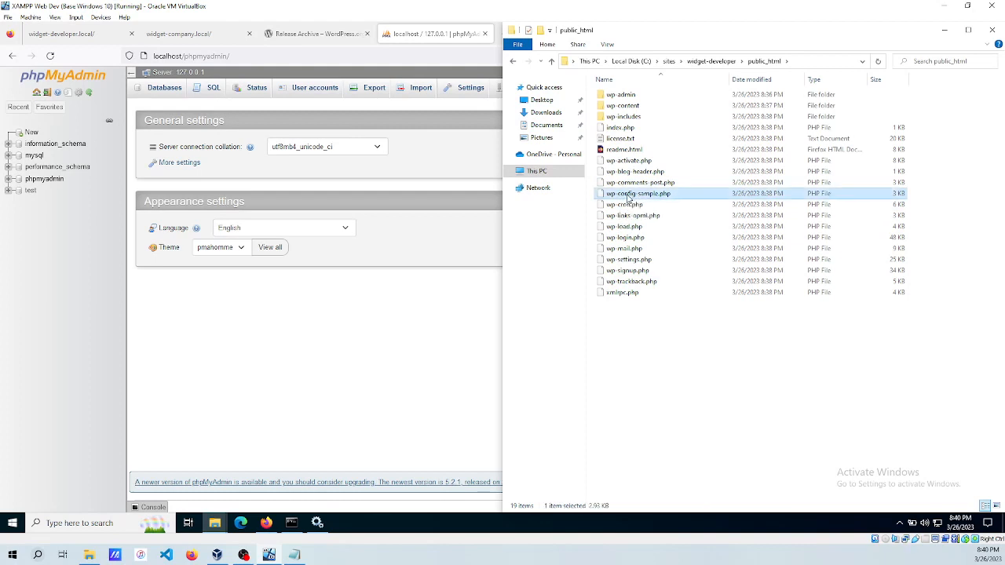
click(642, 196)
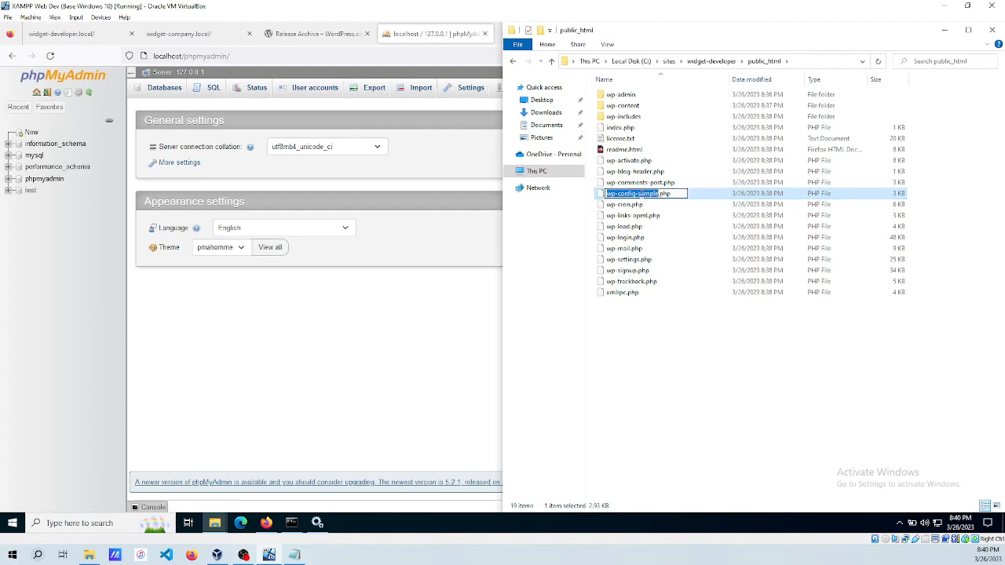
click(652, 194)
key(BackSpace)
key(BackSpace)
key(BackSpace)
key(BackSpace)
key(BackSpace)
key(BackSpace)
key(BackSpace)
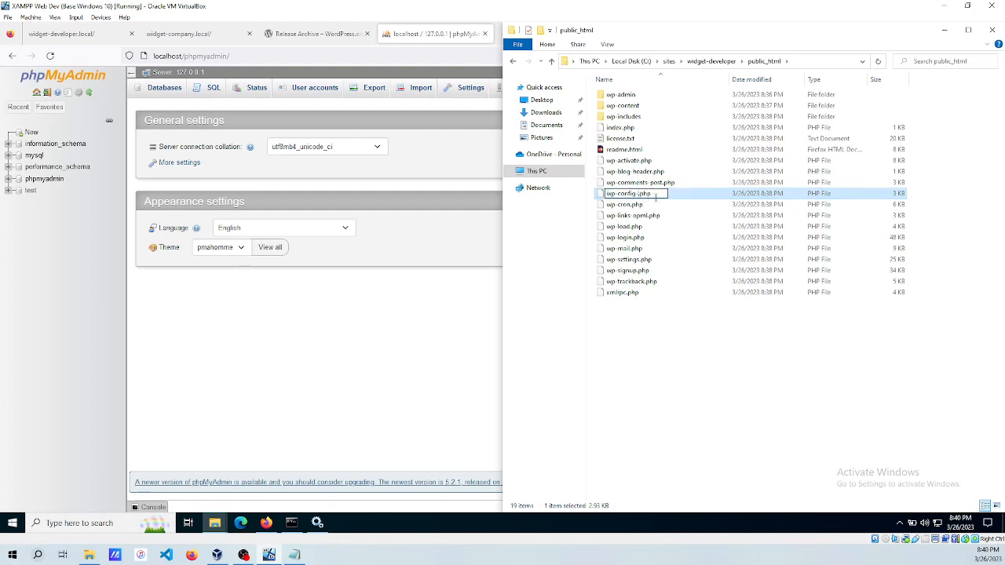
key(Return)
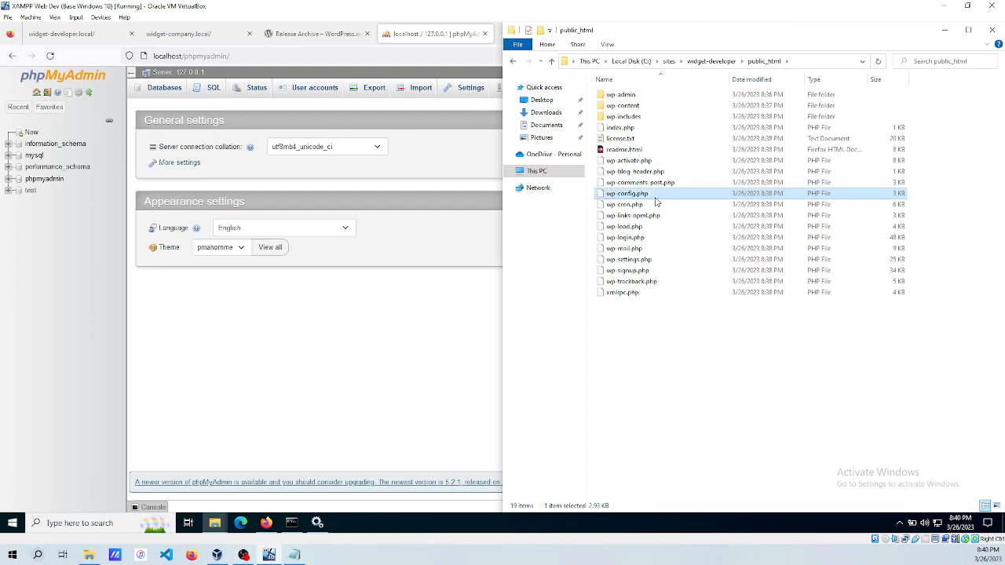
Open wp-config.php in Notepad without making Notepad the default for .php files.
right_click(636, 193)
click(673, 198)
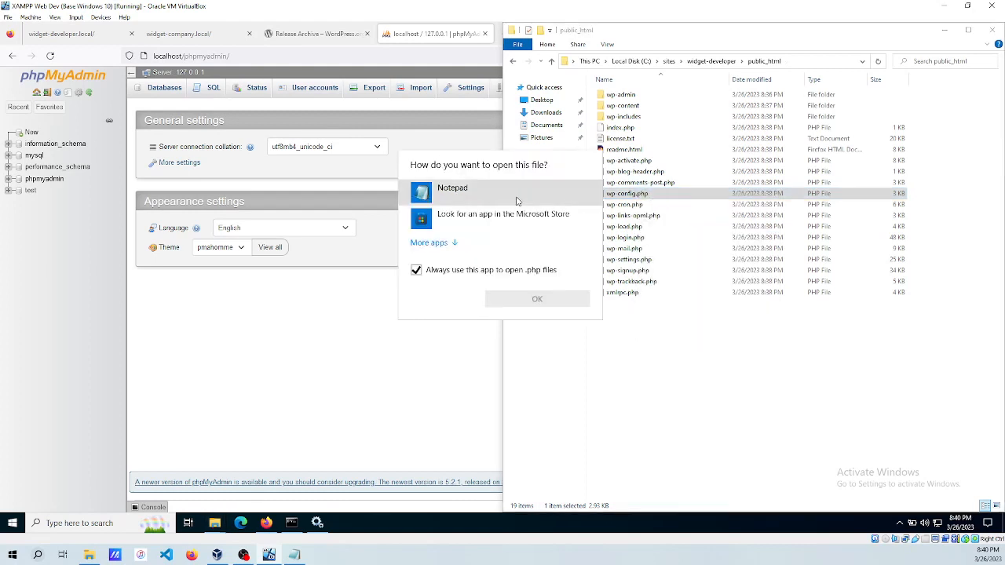
click(479, 200)
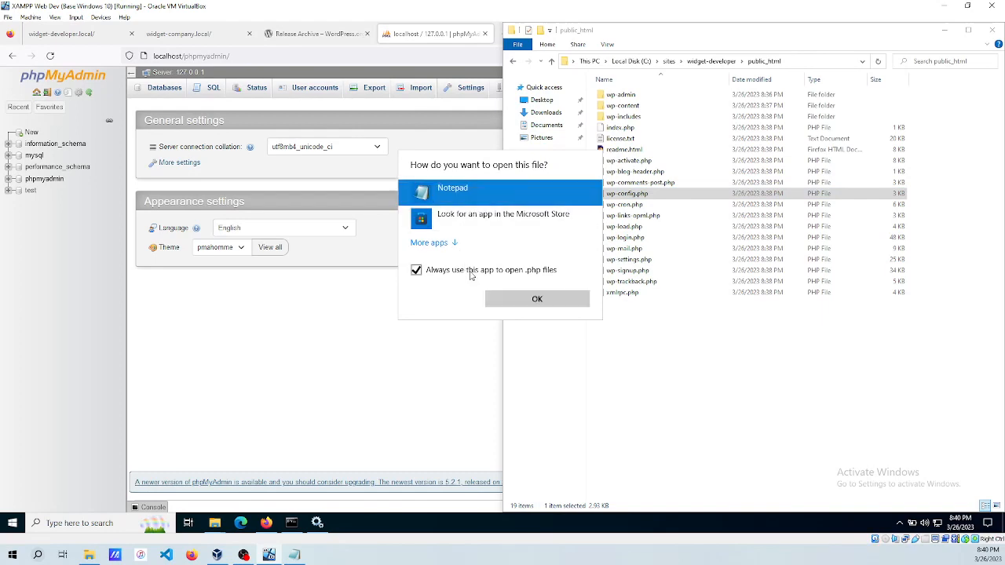
click(469, 272)
click(522, 300)
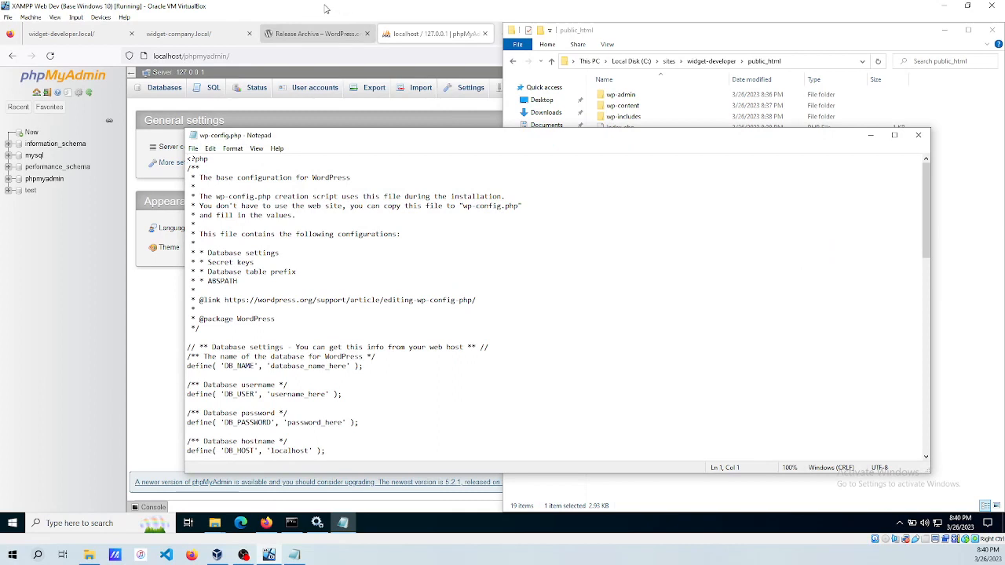
click(412, 39)
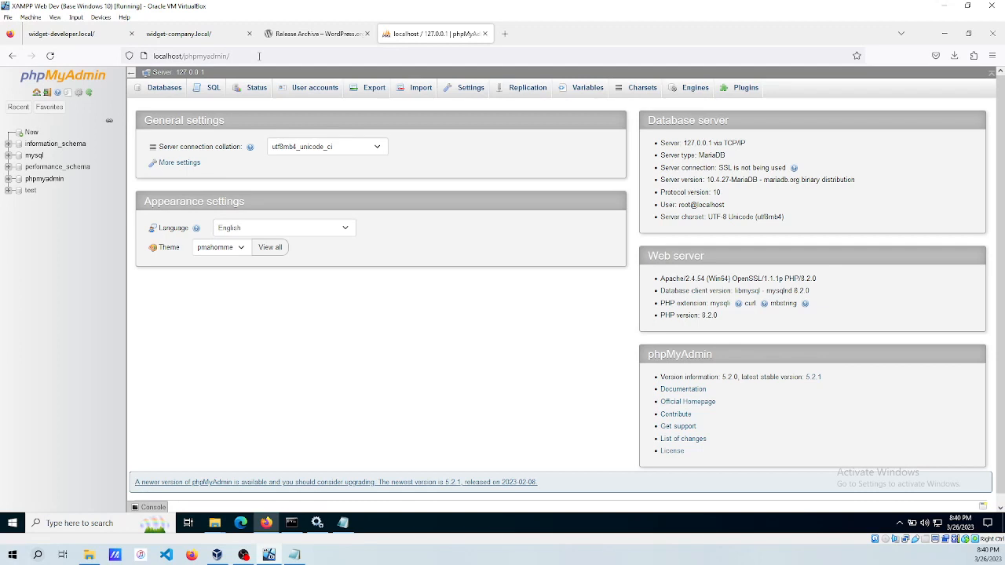
Go to User accounts and start a new user account.
click(305, 91)
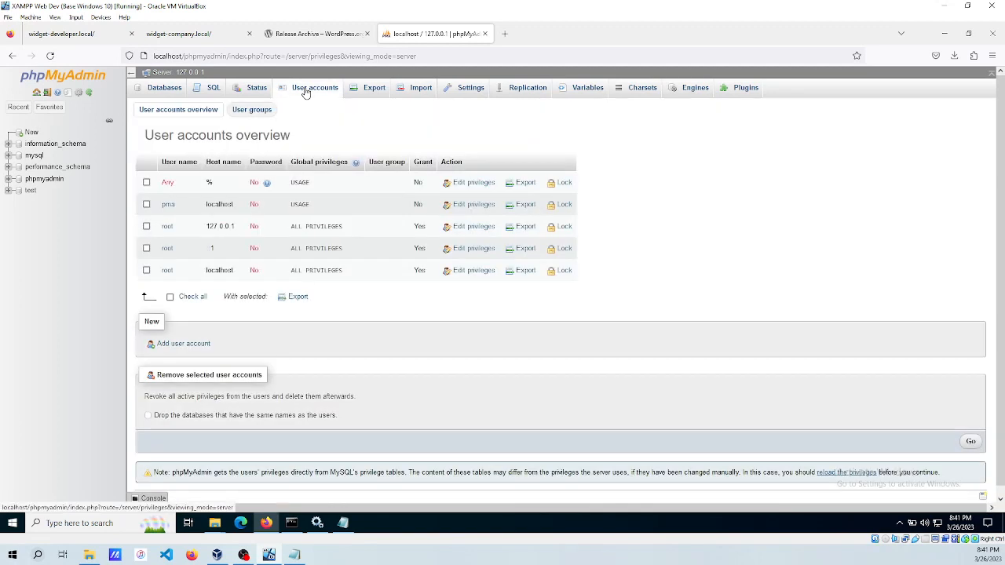
click(179, 344)
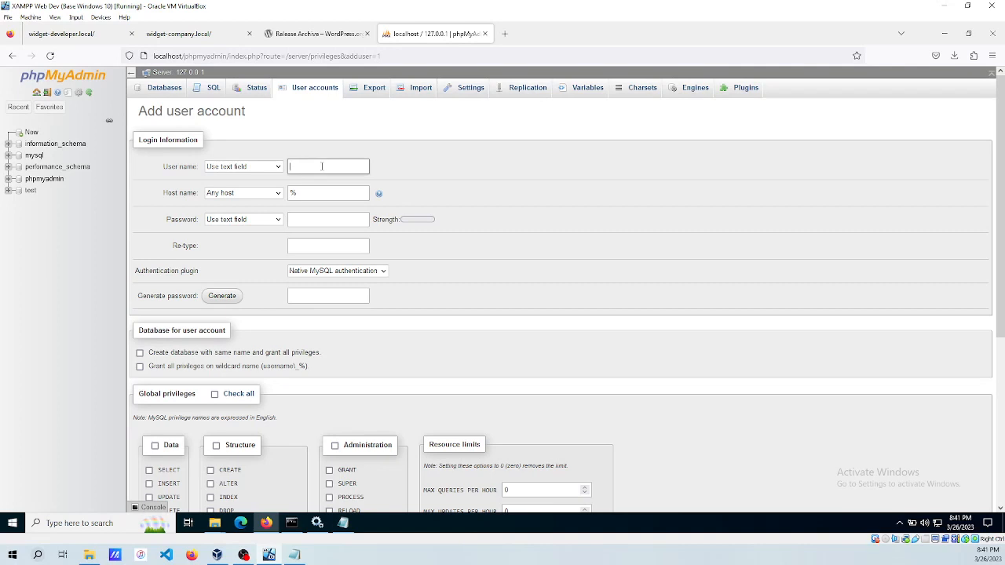
Enter user name widgetdeveloper, generate a strong password and copy it.
text(widgetdeveloper)
key(Tab)
key(Tab)
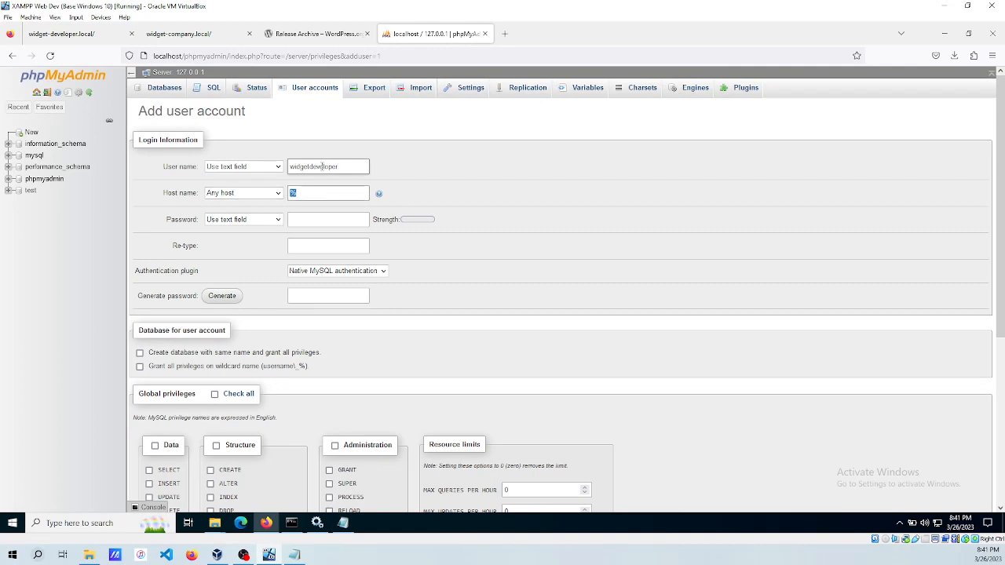
key(Tab)
key(Tab)
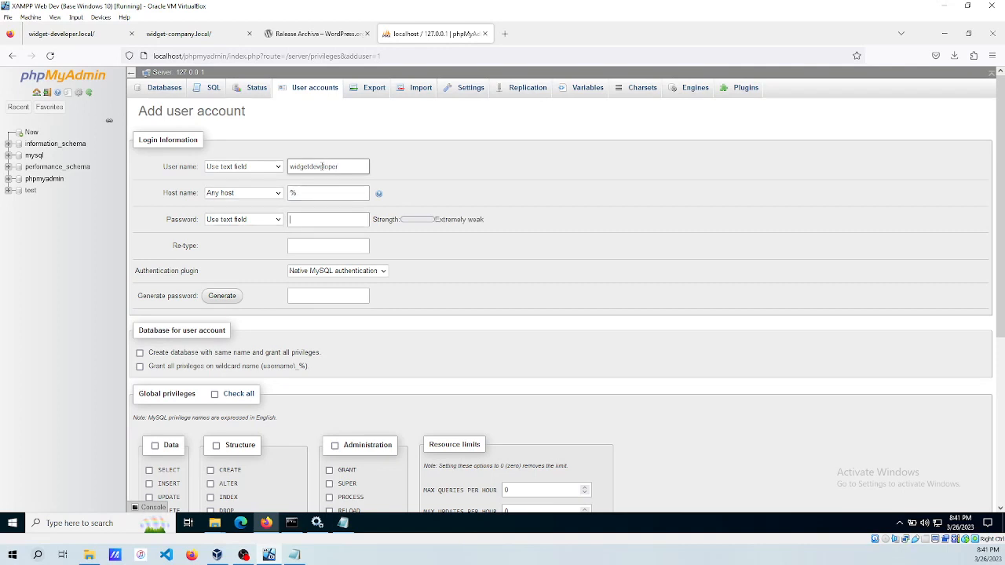
click(220, 298)
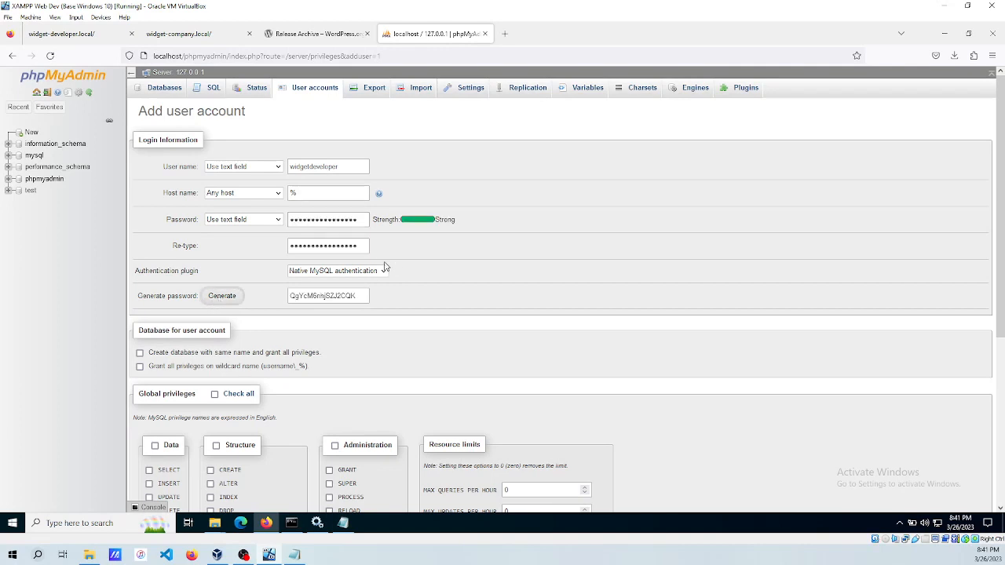
drag(362, 296, 286, 297)
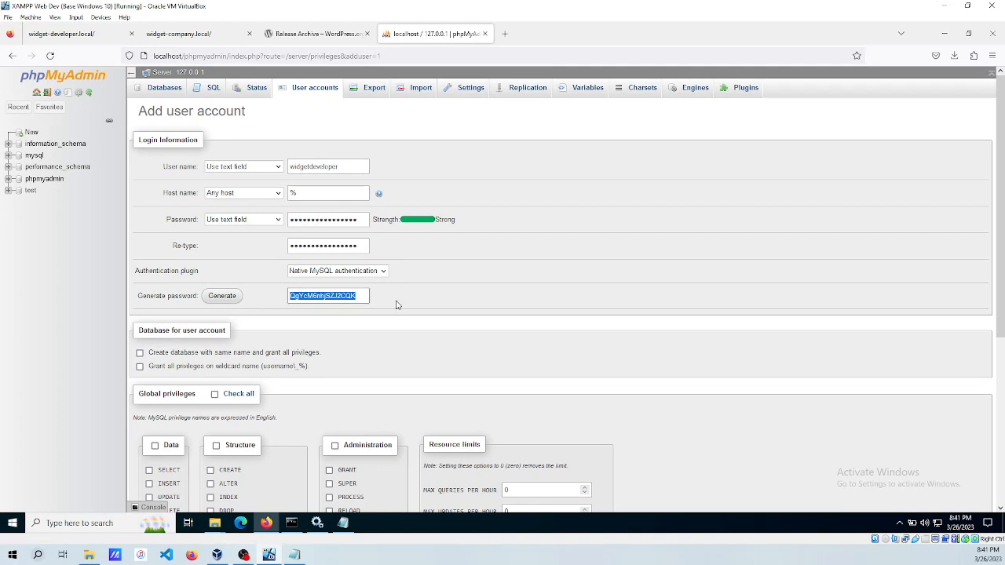
click(343, 524)
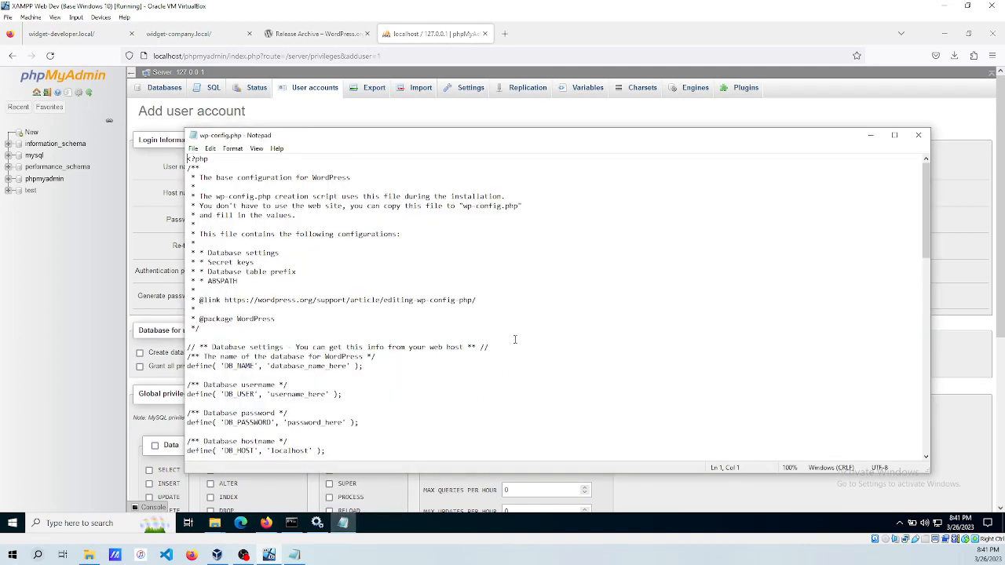
Paste the generated password as DB_PASSWORD in wp-config.php.
scroll(318, 336, down, 2)
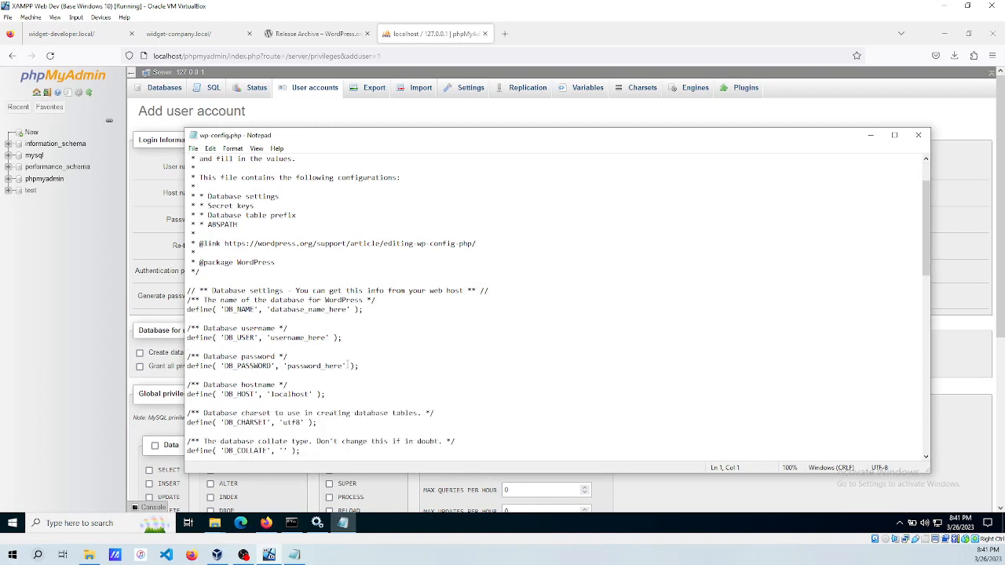
click(344, 367)
key(BackSpace)
key(BackSpace)
key(BackSpace)
key(BackSpace)
key(BackSpace)
key(BackSpace)
key(BackSpace)
key(BackSpace)
key(BackSpace)
key(BackSpace)
key(BackSpace)
key(BackSpace)
key(BackSpace)
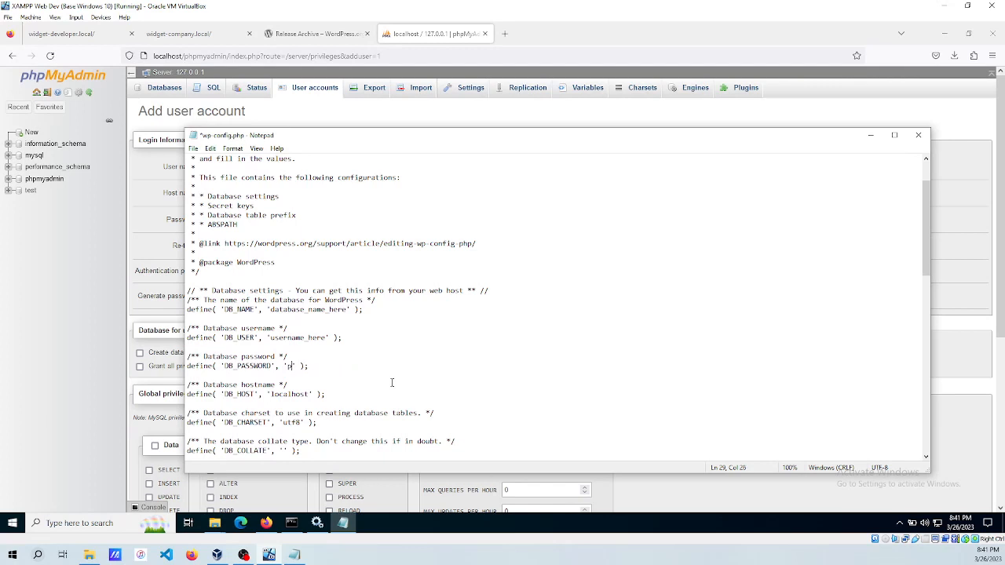
key(ctrl+v)
Copy widgetdeveloper from phpMyAdmin and paste it over username_here as DB_USER.
click(433, 37)
drag(341, 169, 284, 167)
key(ctrl+c)
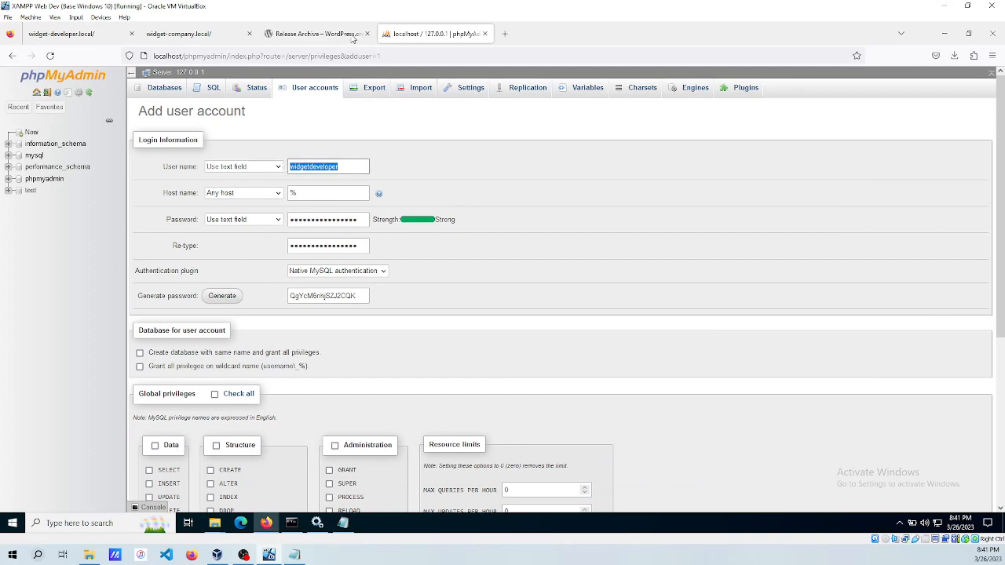
click(350, 525)
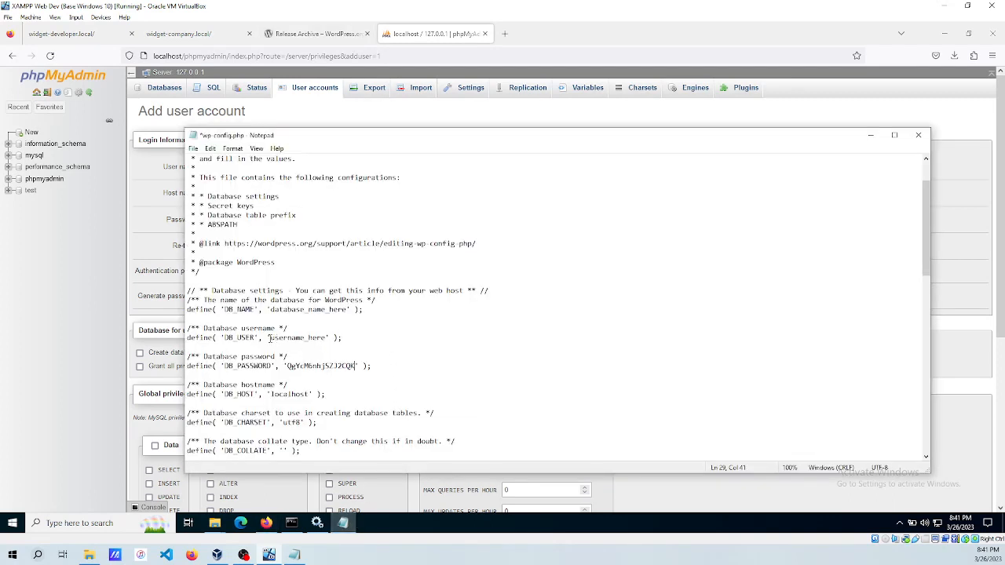
drag(269, 338, 328, 338)
key(ctrl+v)
scroll(370, 365, down, 2)
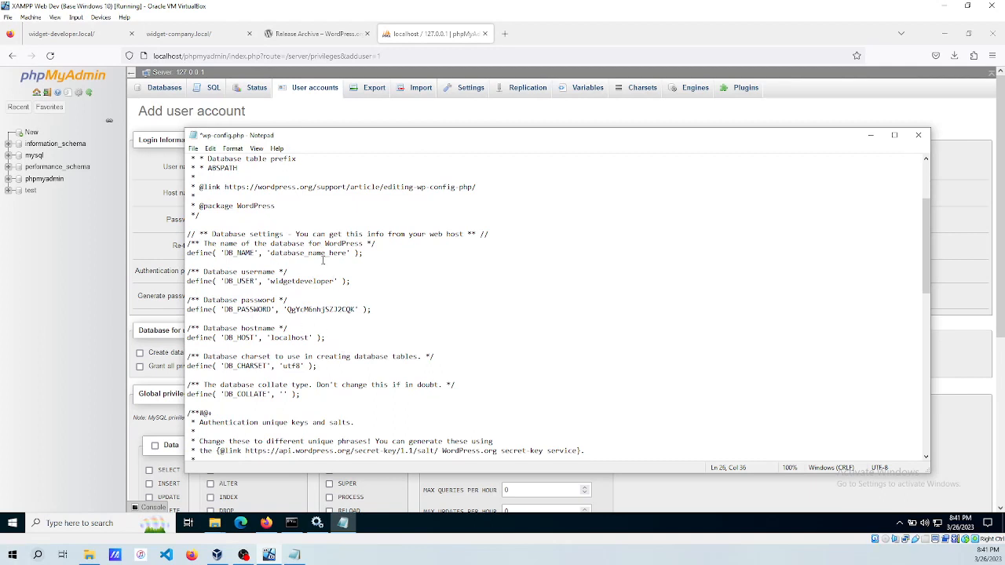
click(552, 34)
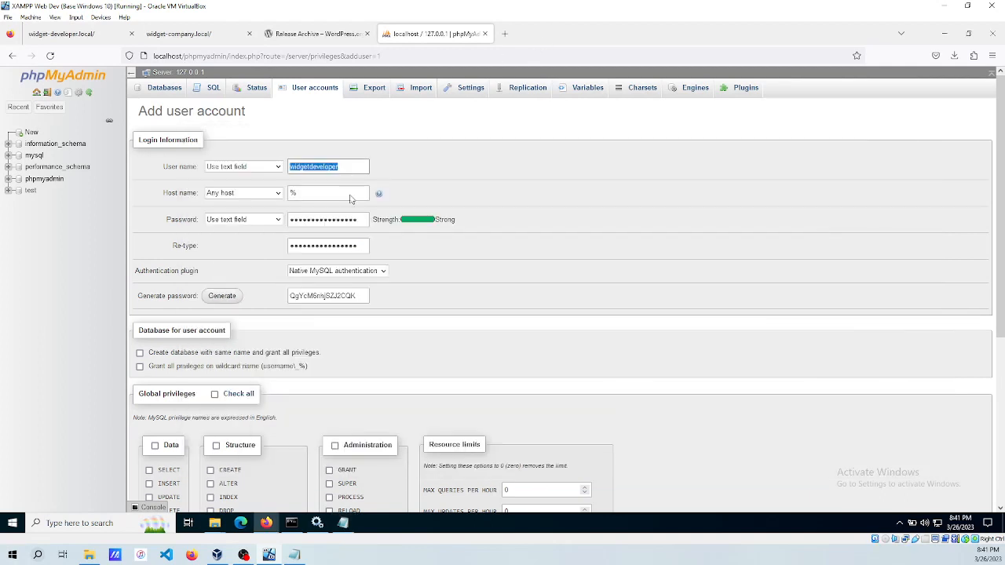
Grant all privileges on wildcard-named databases and create the user, declining Firefox's login save.
click(169, 369)
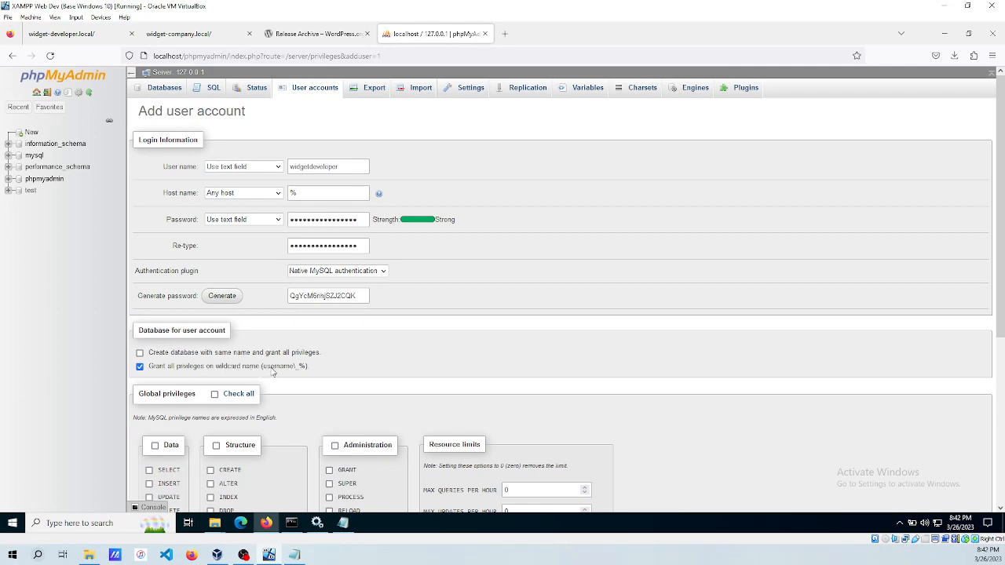
click(311, 167)
scroll(683, 353, down, 5)
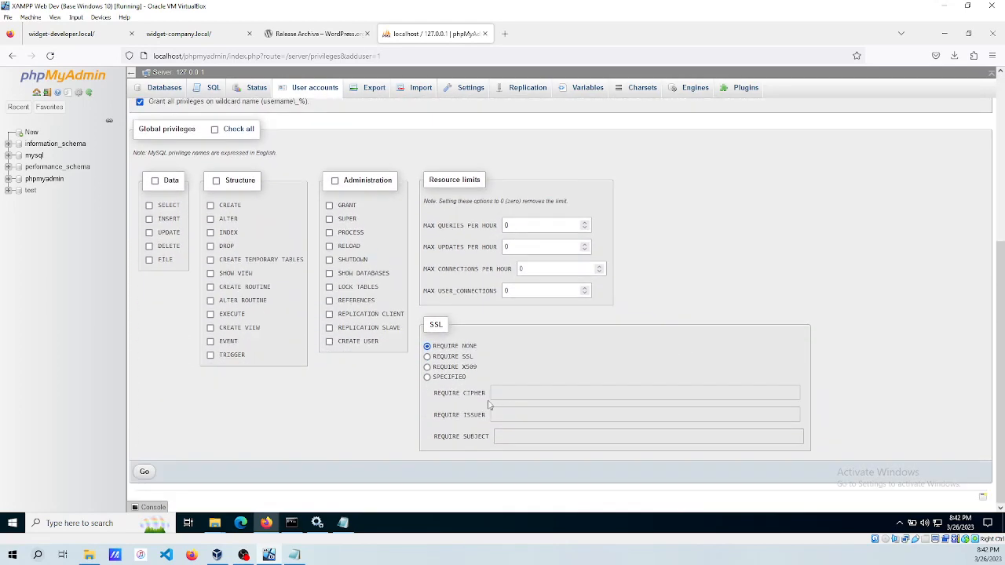
click(144, 471)
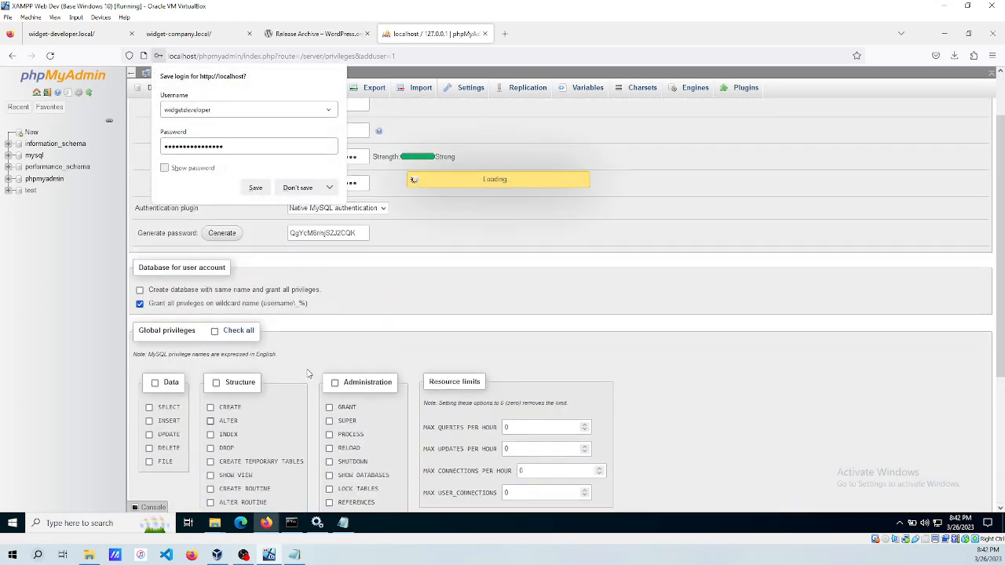
click(296, 190)
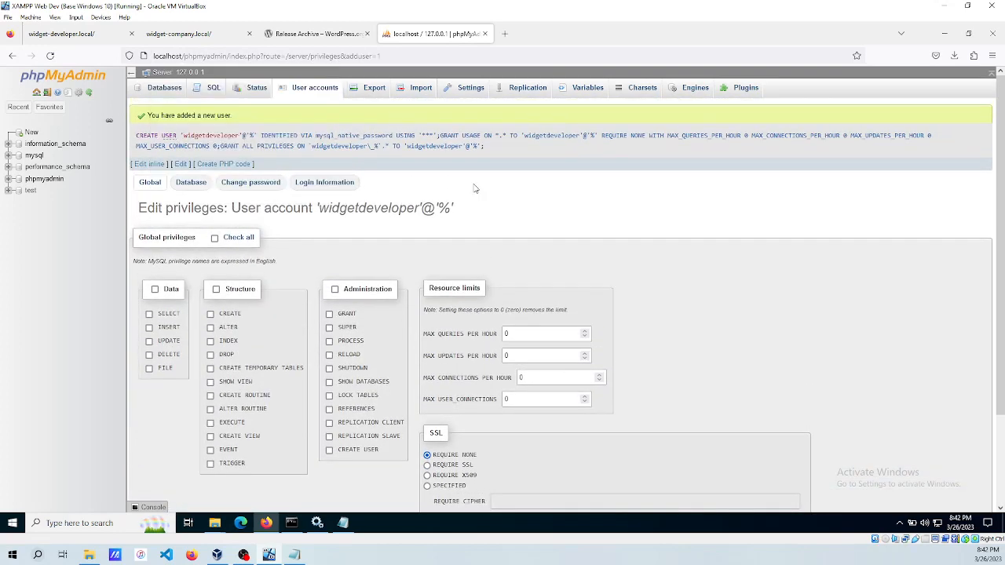
click(155, 87)
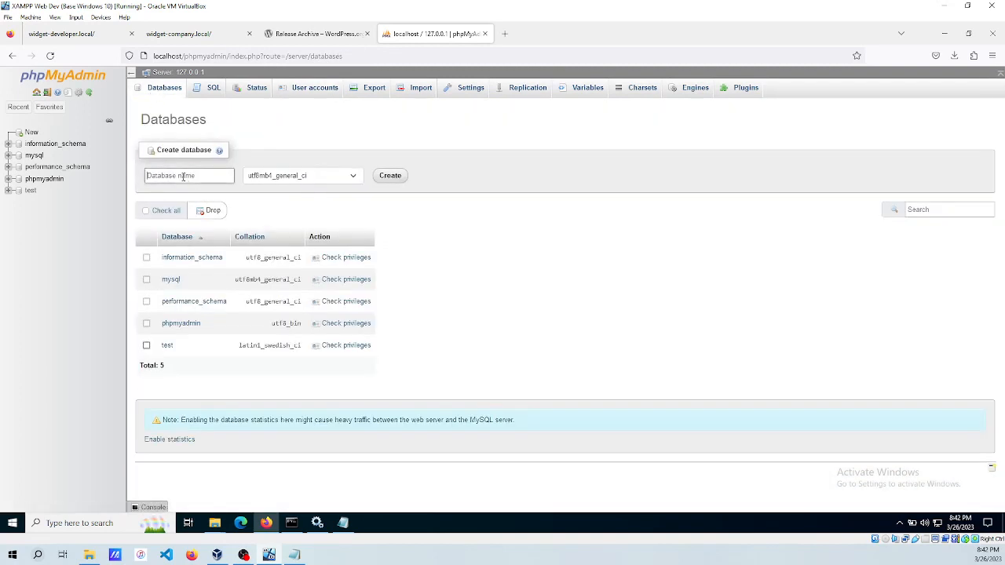
Create the database widgetdeveloper_wp in phpMyAdmin.
click(183, 176)
text(widgetdeveloper_wp)
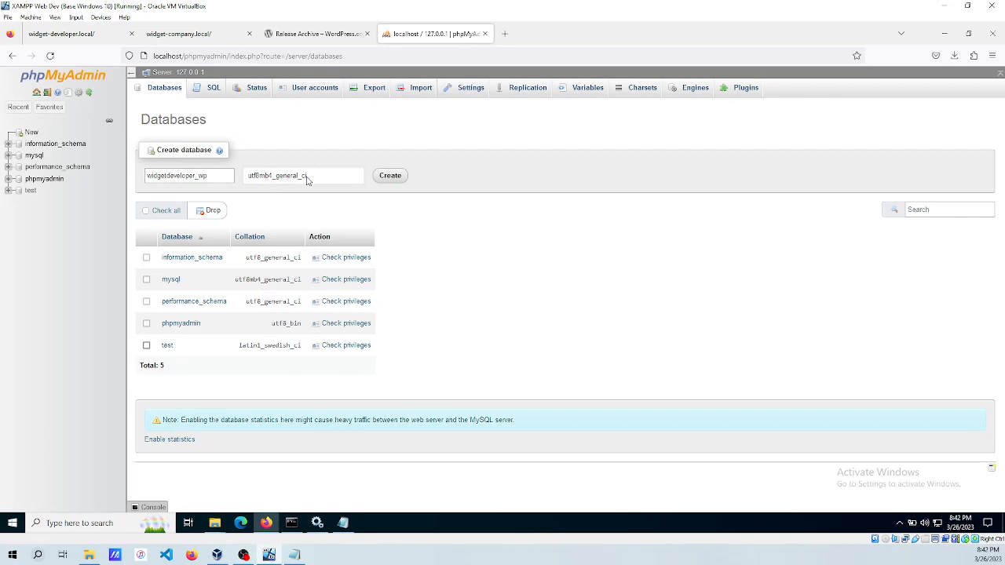
click(396, 180)
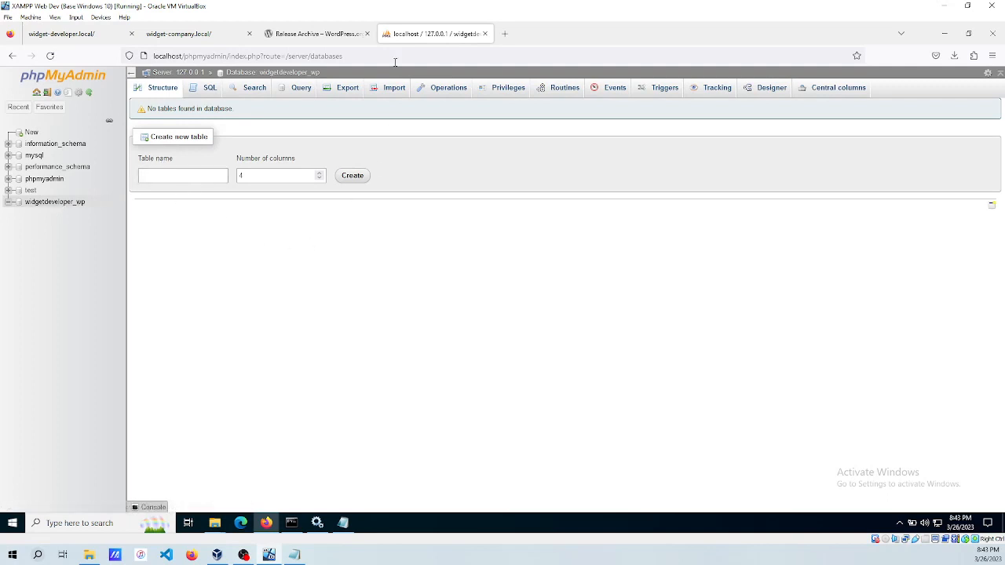
click(347, 525)
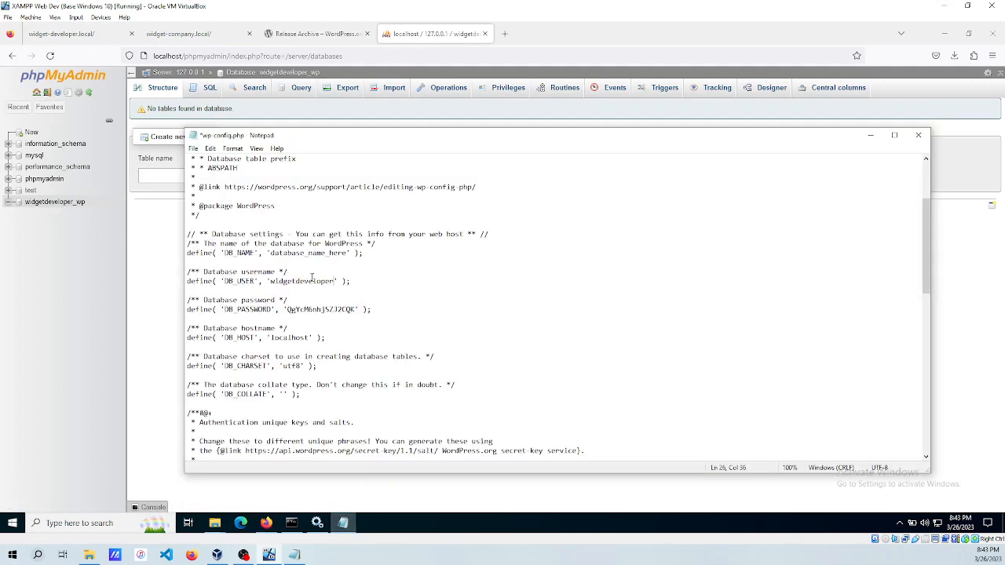
Set DB_NAME to widgetdeveloper_wp in wp-config.php.
click(350, 253)
key(BackSpace)
key(BackSpace)
key(BackSpace)
key(BackSpace)
key(BackSpace)
key(BackSpace)
key(BackSpace)
key(BackSpace)
key(BackSpace)
key(BackSpace)
key(BackSpace)
key(BackSpace)
key(BackSpace)
key(BackSpace)
key(BackSpace)
key(BackSpace)
key(BackSpace)
key(BackSpace)
key(ctrl+v)
text(_wp)
scroll(374, 253, down, 6)
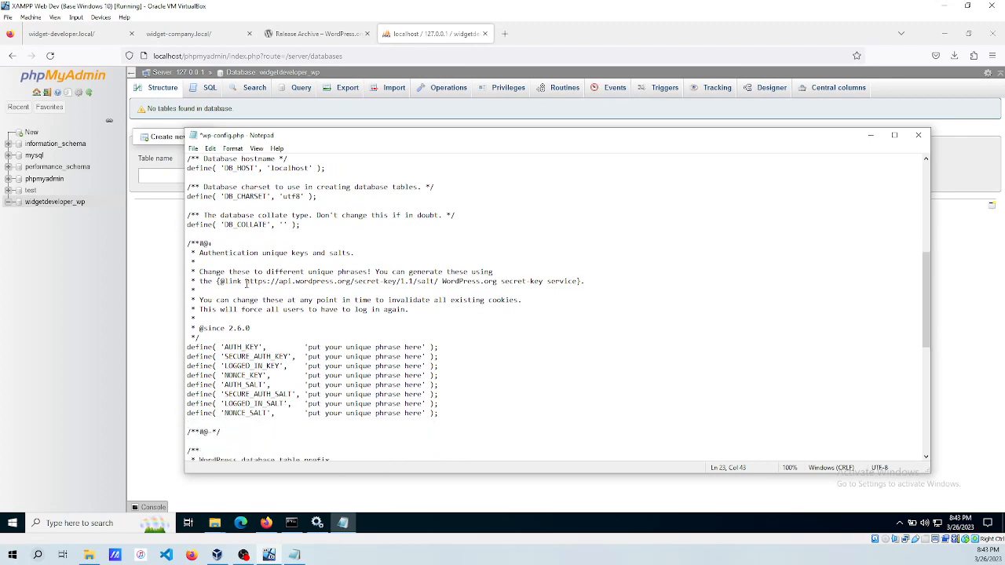
Load the WordPress.org secret-key generator URL from wp-config.php in a new Firefox tab.
drag(247, 281, 438, 281)
key(ctrl+c)
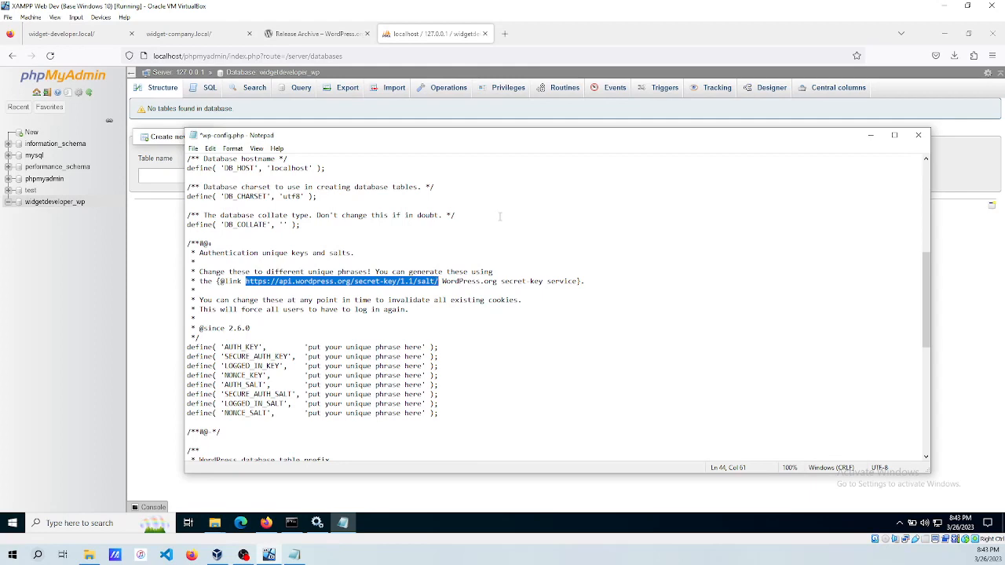
click(506, 34)
click(368, 55)
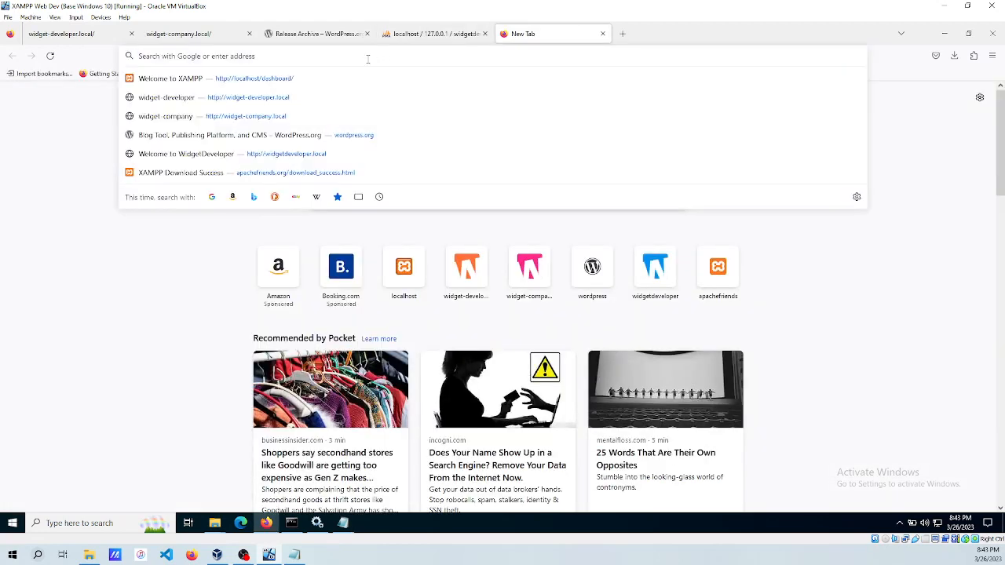
key(ctrl+v)
key(Return)
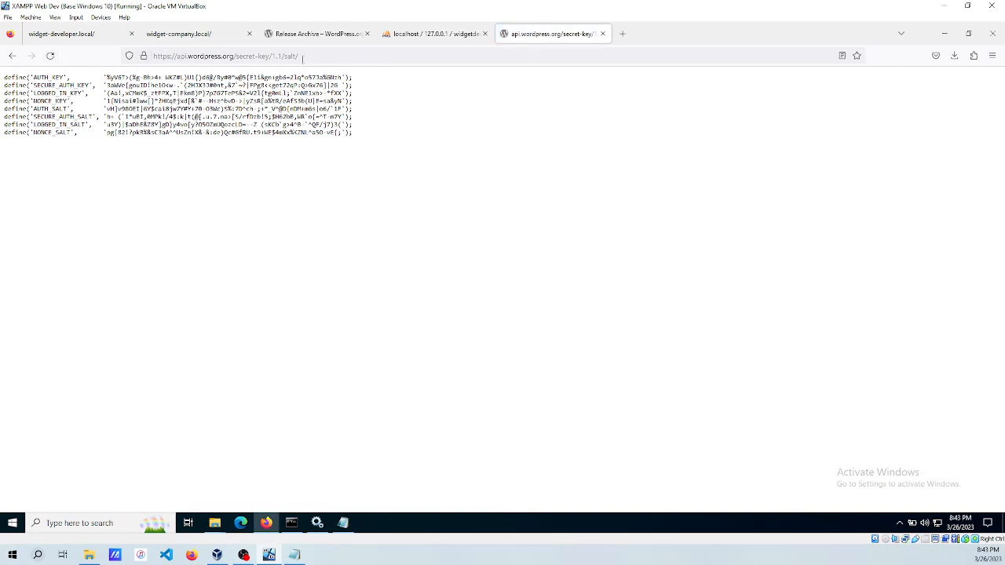
click(343, 524)
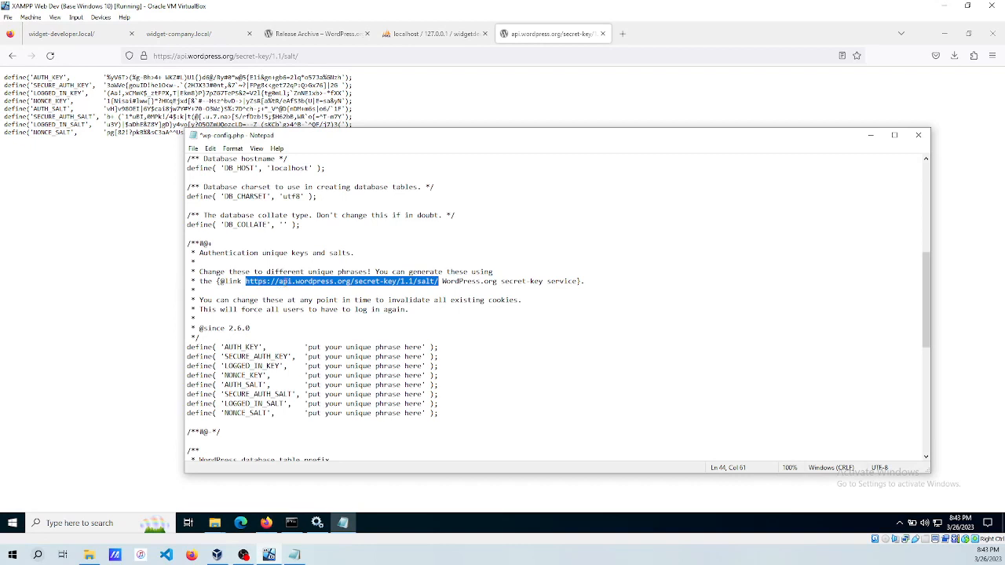
Regenerate the keys and paste them over the eight placeholder key and salt lines.
click(50, 57)
click(50, 55)
click(50, 56)
click(50, 56)
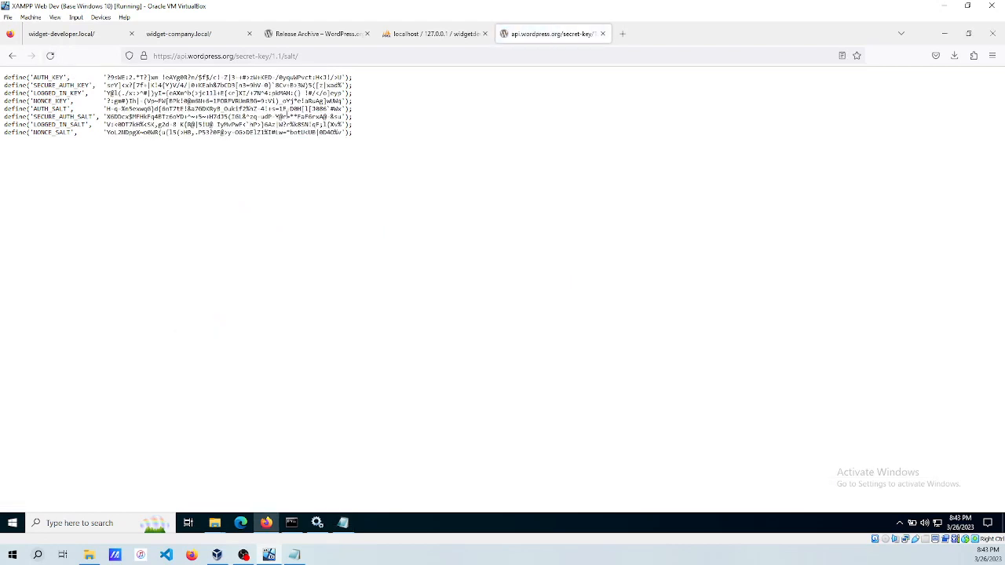
drag(359, 136, 3, 77)
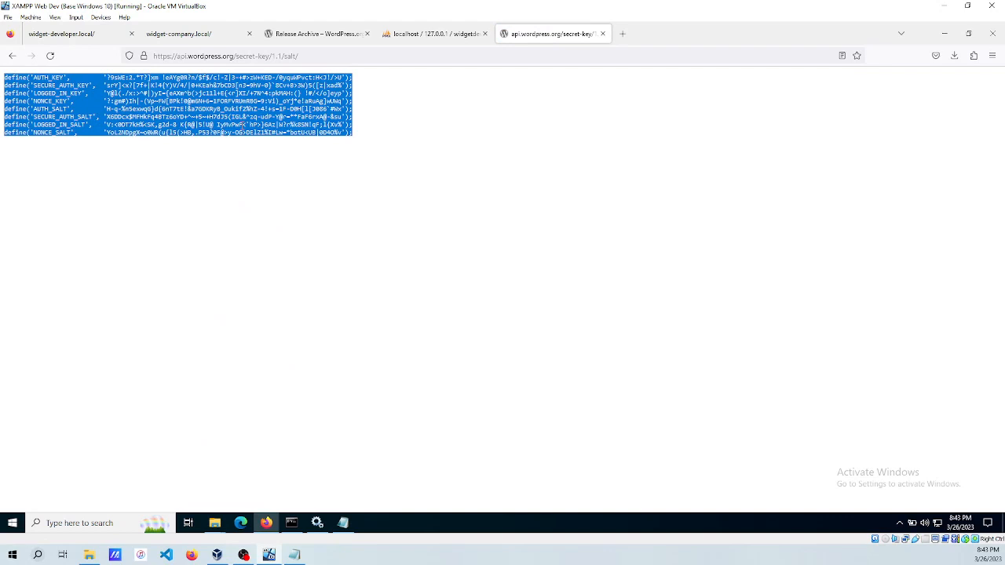
click(343, 522)
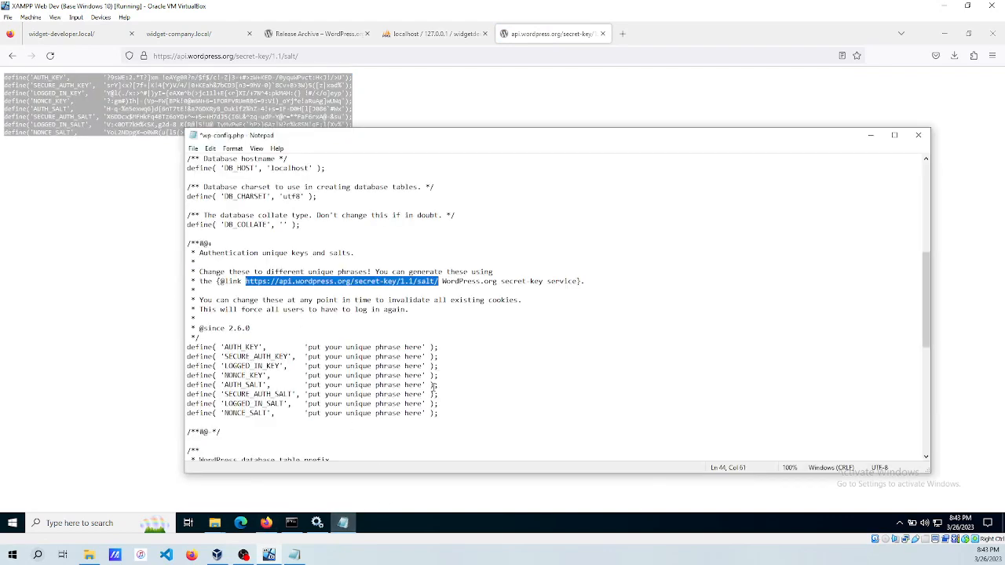
drag(447, 416, 160, 350)
key(ctrl+v)
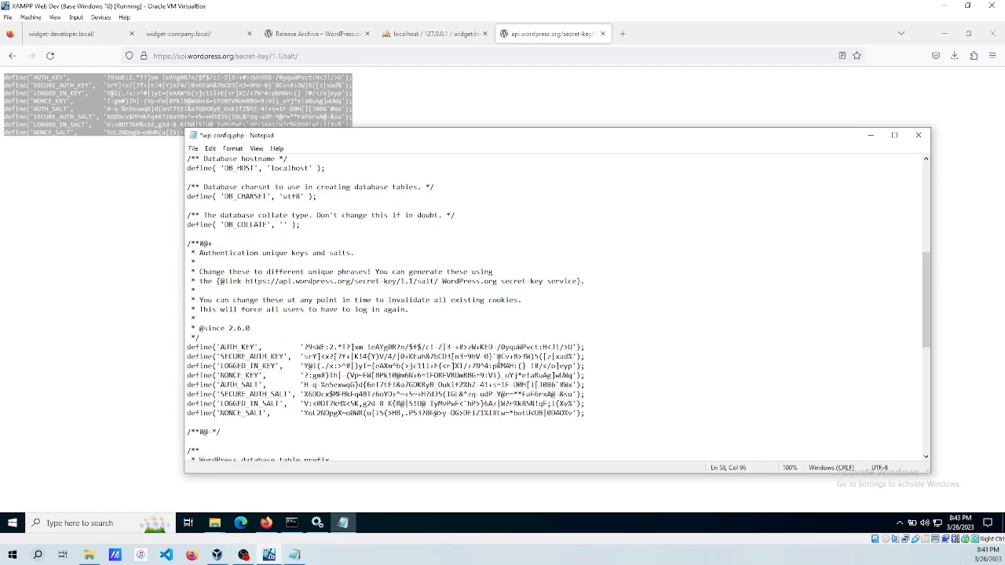
scroll(372, 346, down, 6)
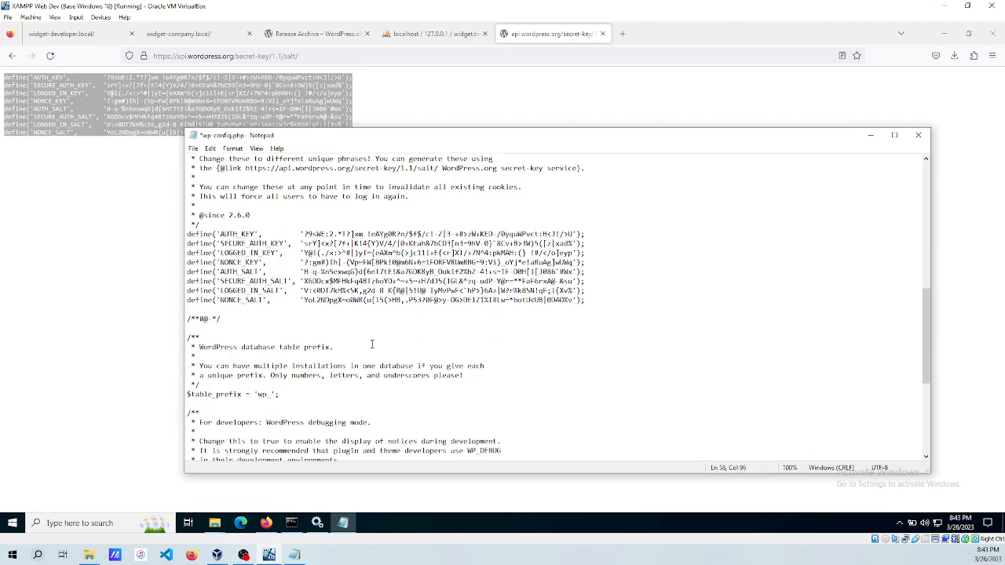
Change $table_prefix in wp-config.php to 'wdwp_'.
scroll(373, 344, down, 1)
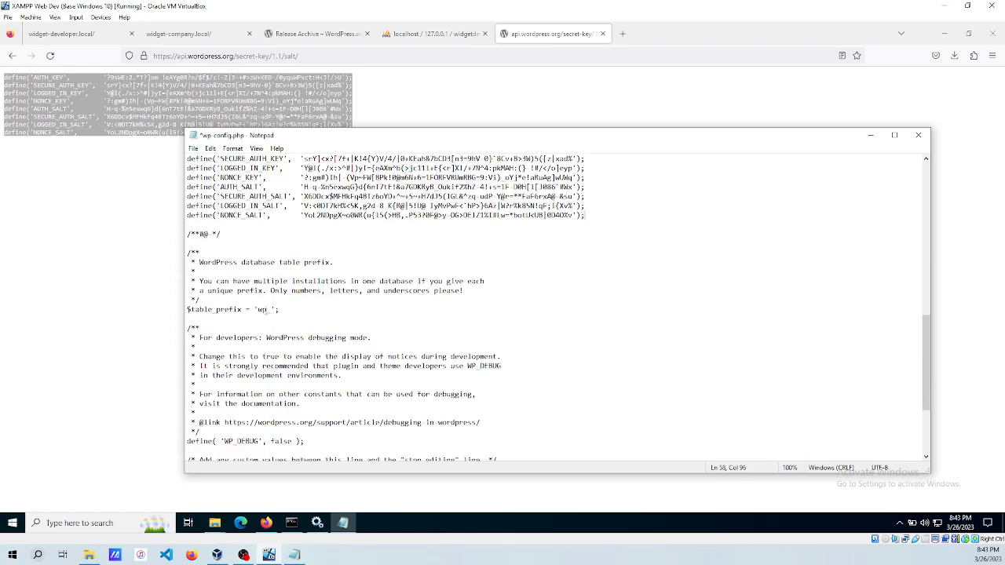
key(BackSpace)
key(BackSpace)
key(Delete)
text(wp)
key(BackSpace)
key(BackSpace)
text(wdwp)
scroll(342, 315, down, 4)
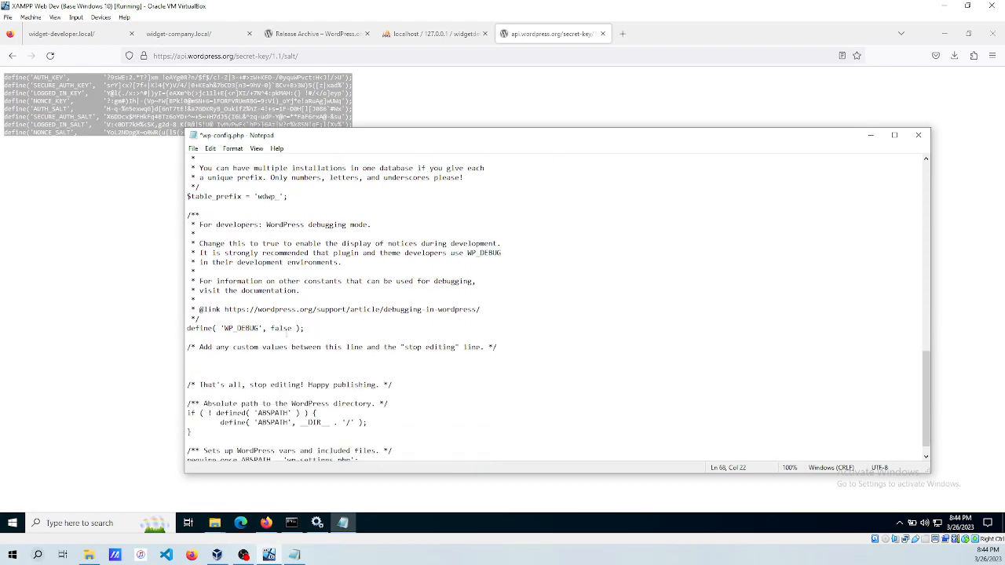
scroll(342, 329, down, 1)
scroll(341, 329, up, 12)
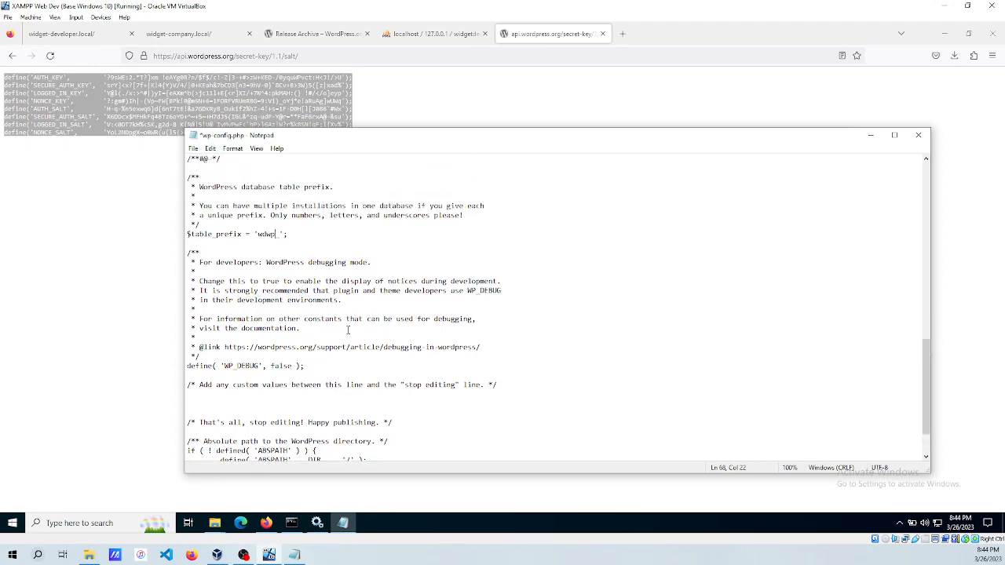
scroll(346, 329, up, 8)
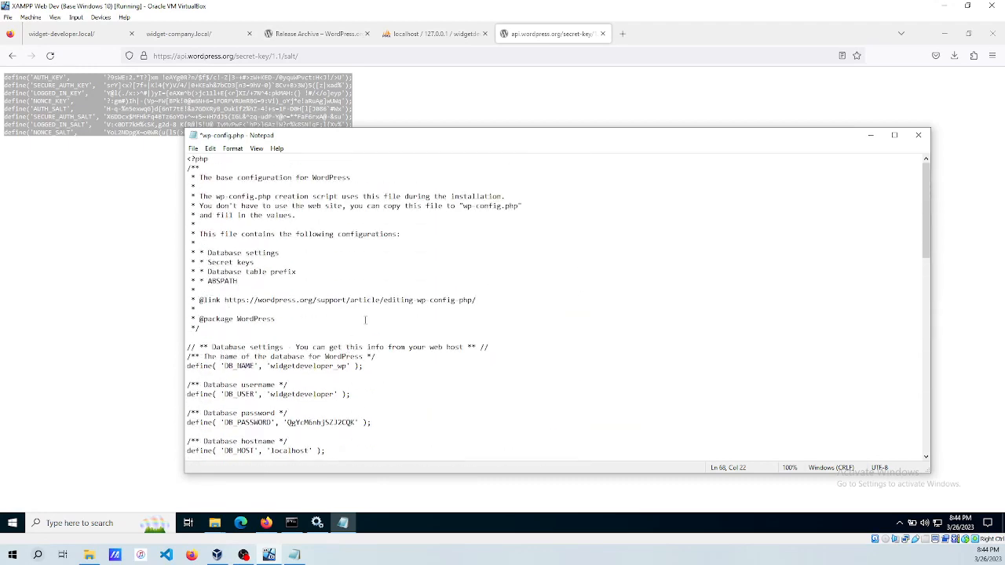
Save wp-config.php and return to the widget-developer.local site in Firefox.
key(ctrl+s)
click(422, 312)
click(872, 138)
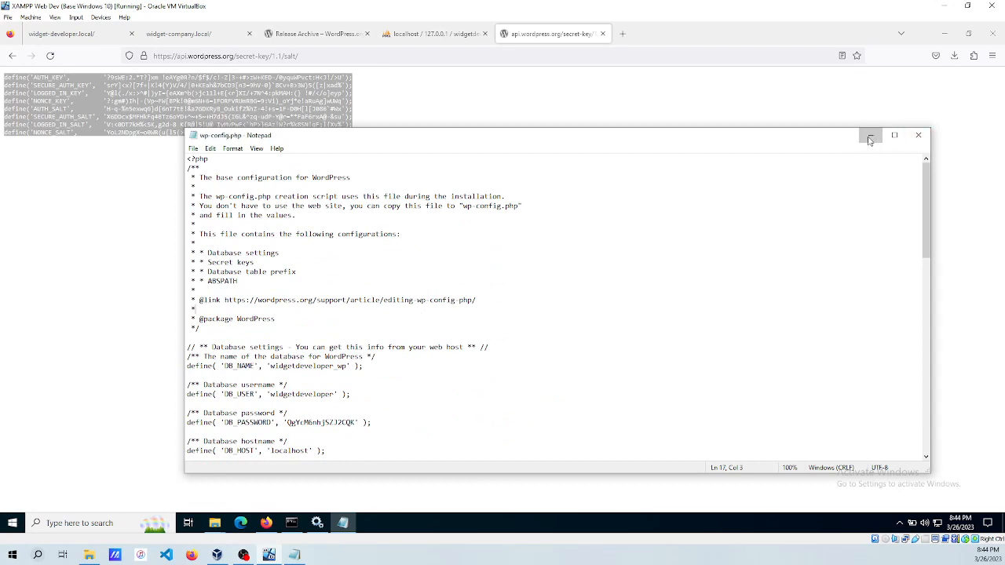
click(93, 36)
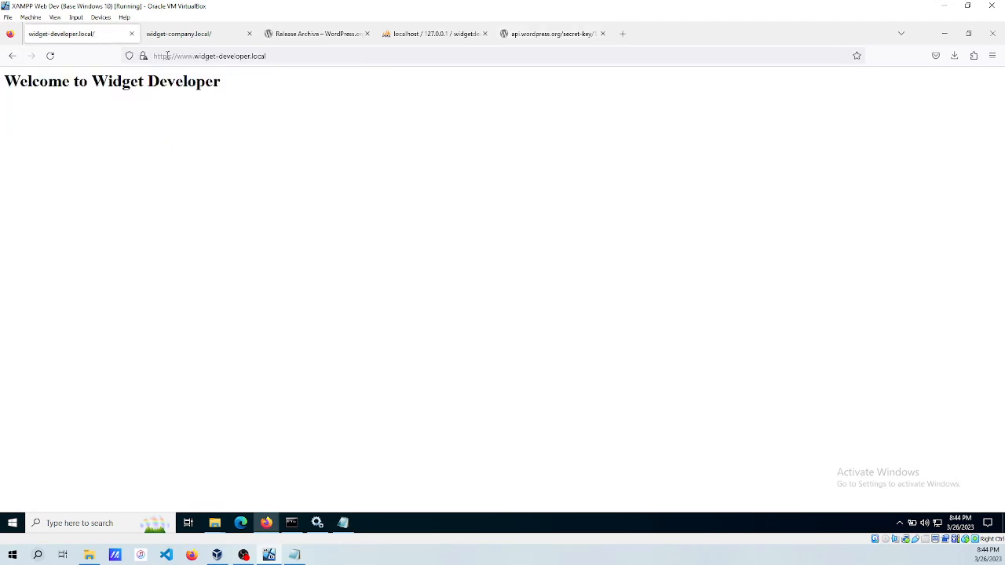
Start the installer in English and enter Site Title 'Widget Developer' and username wpDeveloperAdmin.
click(50, 55)
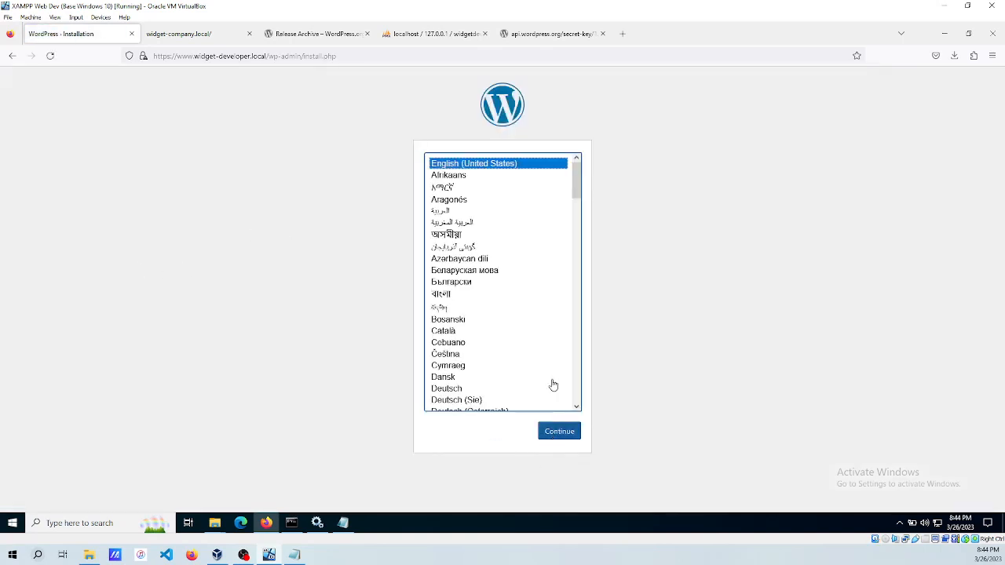
click(559, 434)
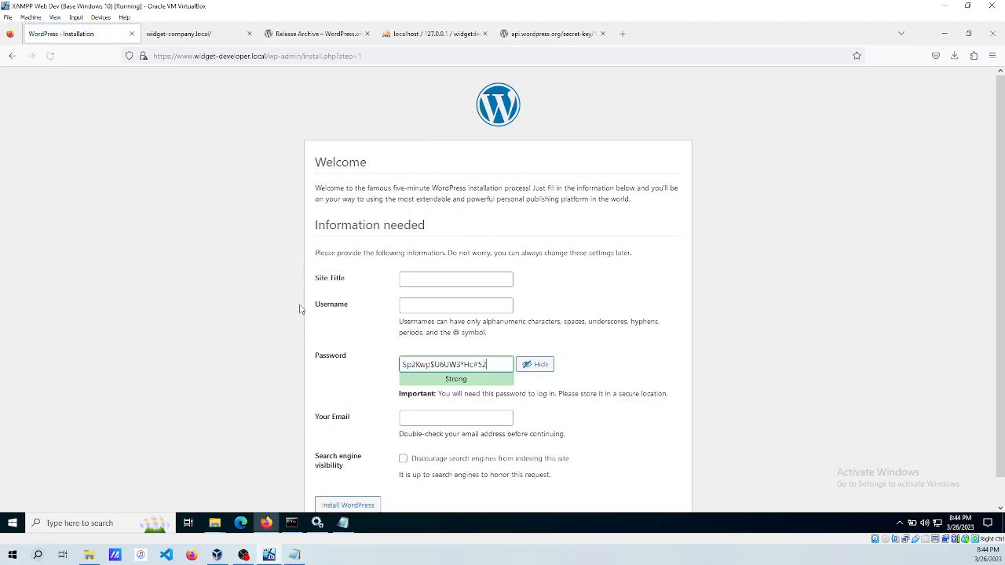
click(416, 275)
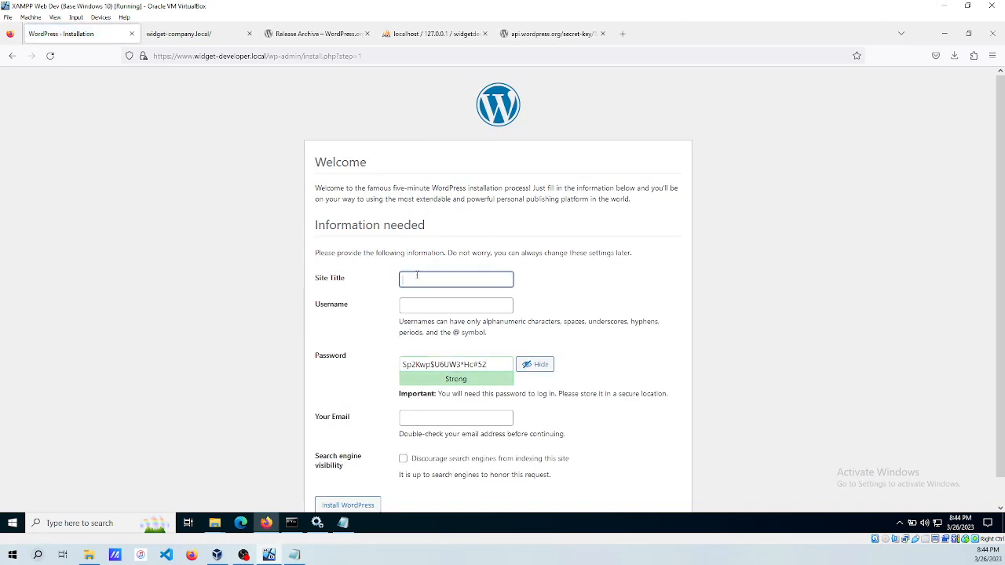
text(Widget Developer)
key(Tab)
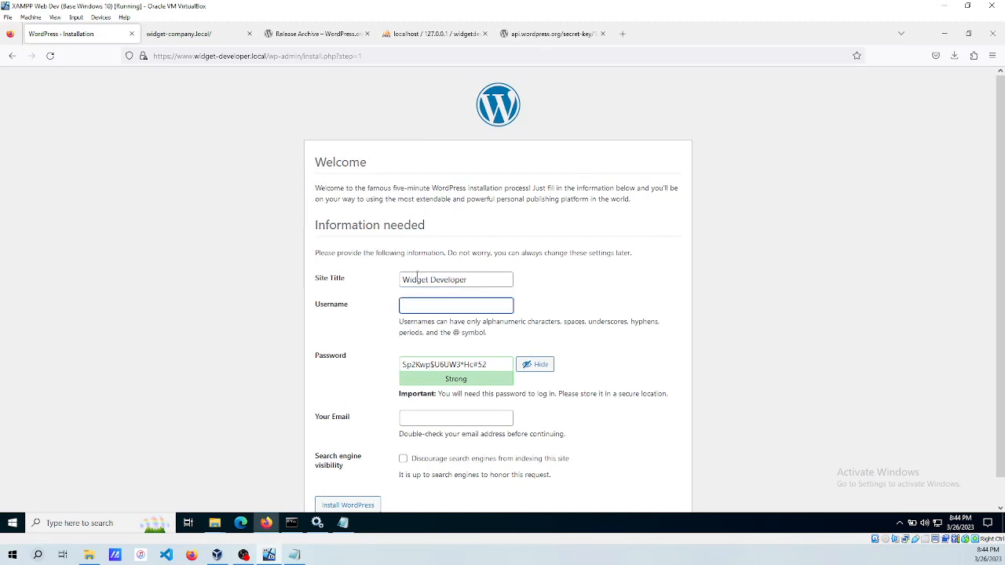
text(wp)
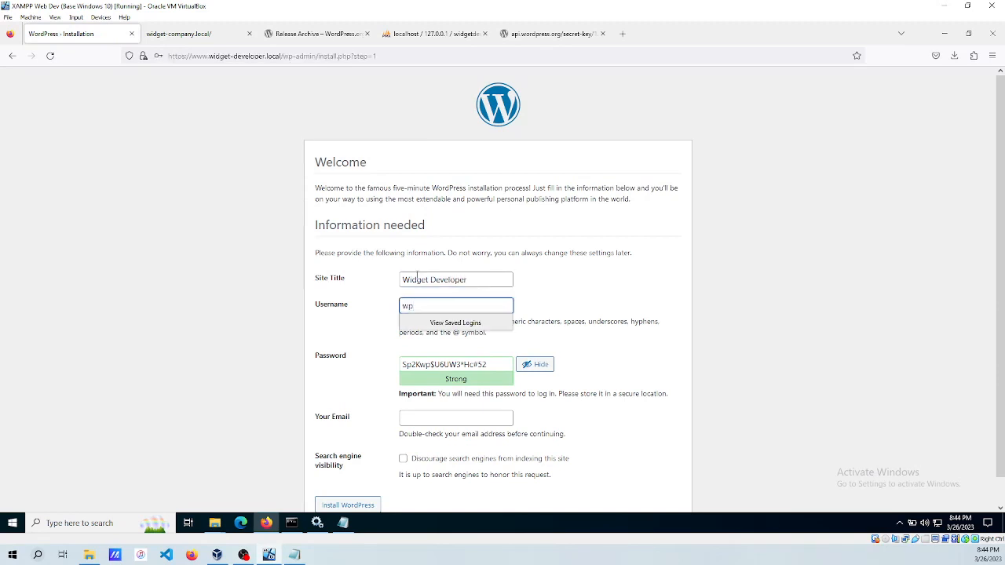
key(BackSpace)
key(BackSpace)
text(wpDeveloperAdmin)
key(Tab)
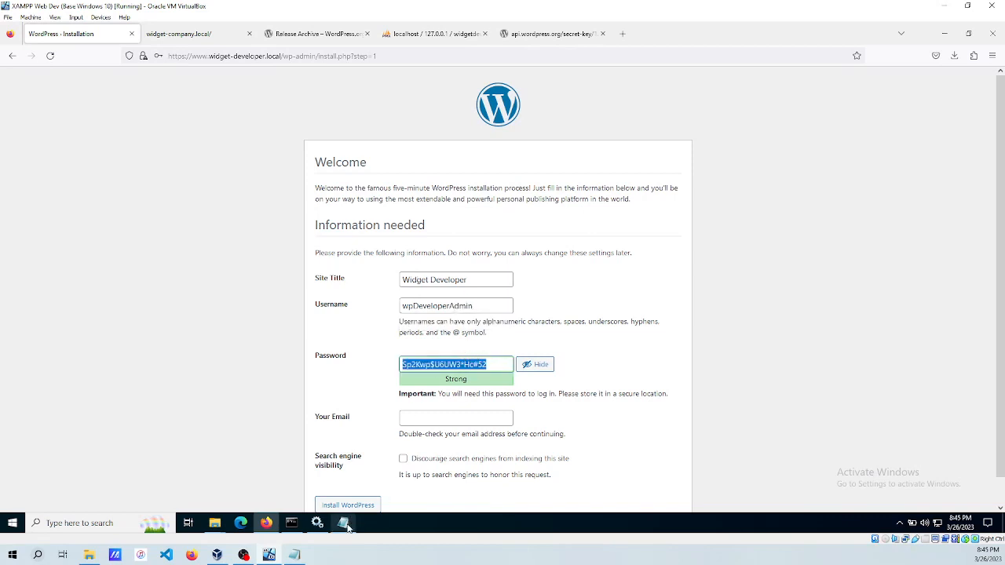
Create a new text document with its default name in the widget-developer folder and open it.
mouse_move(347, 526)
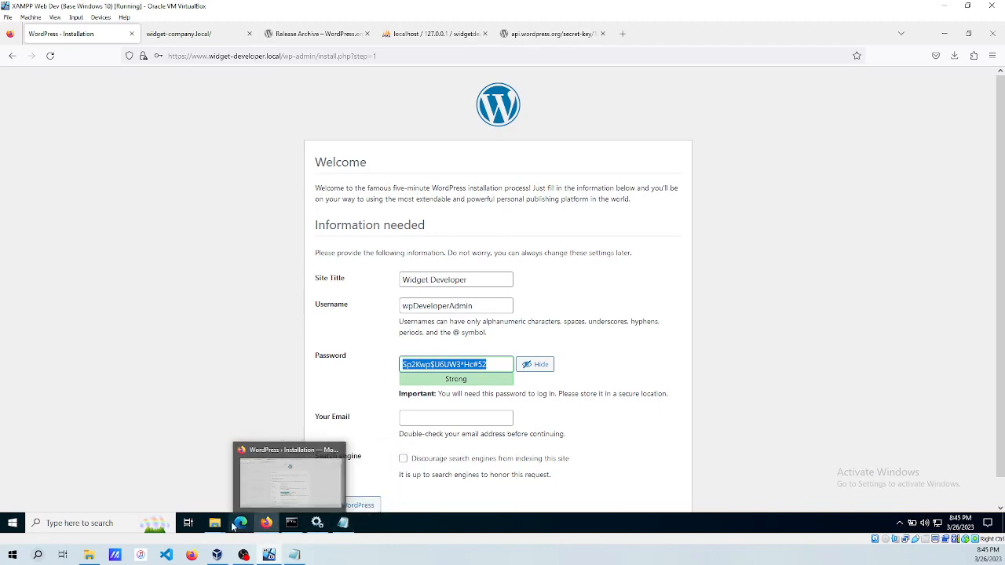
mouse_move(217, 528)
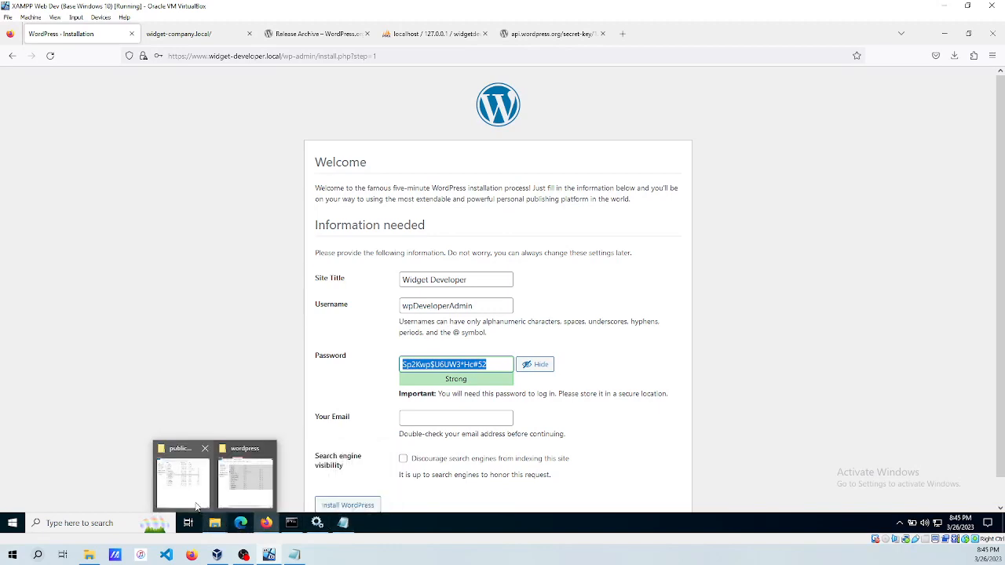
click(182, 481)
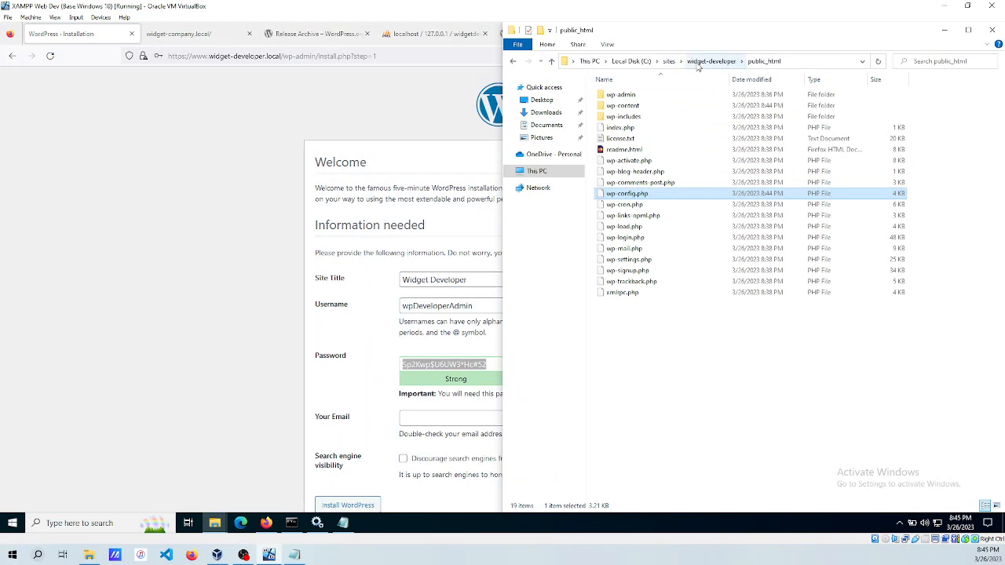
click(711, 61)
right_click(634, 258)
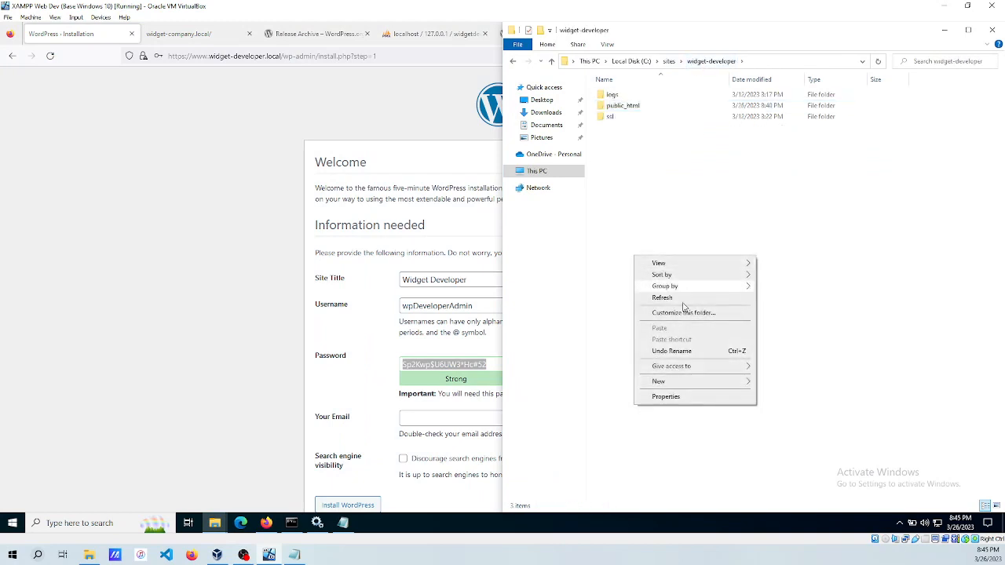
mouse_move(683, 383)
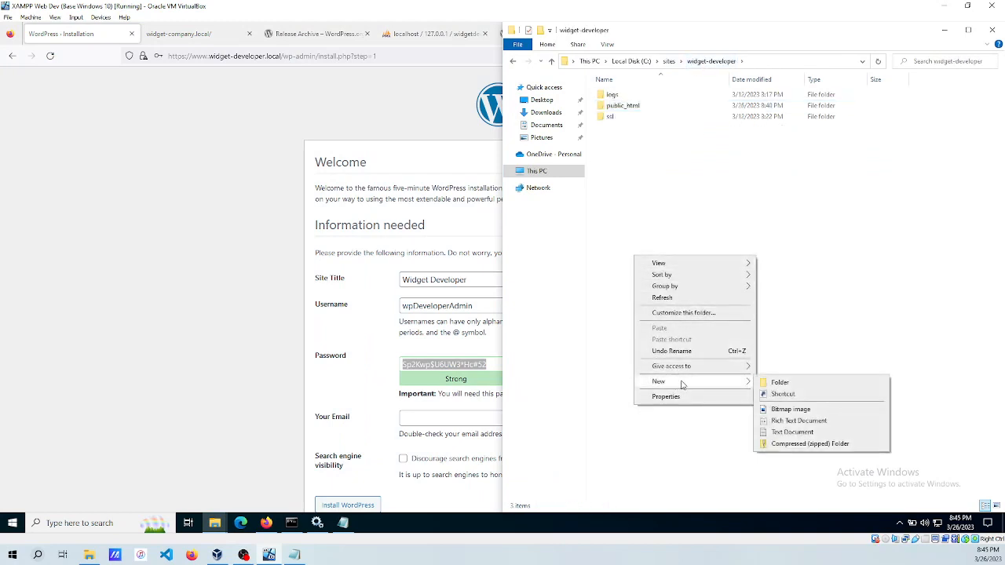
click(786, 432)
key(Return)
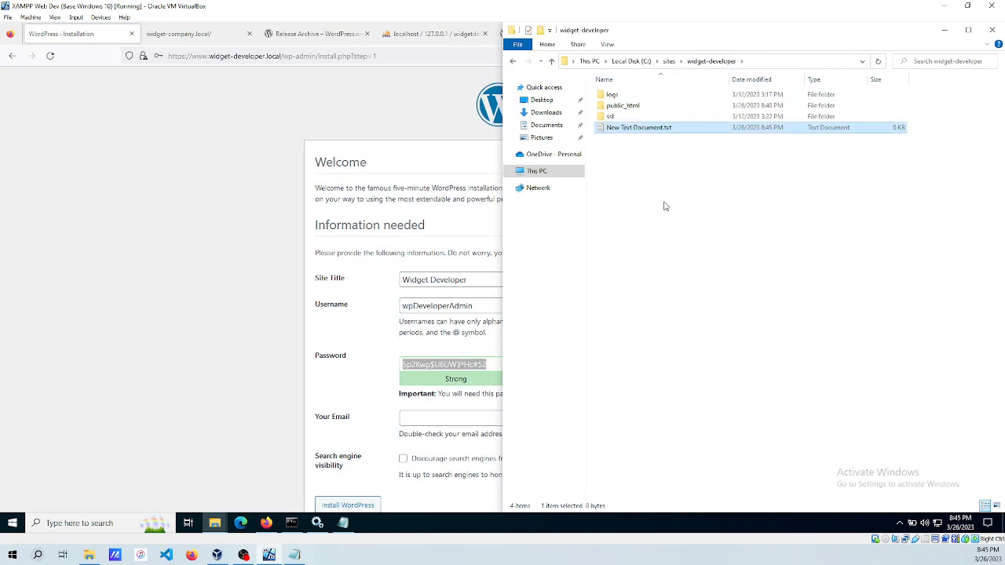
key(Return)
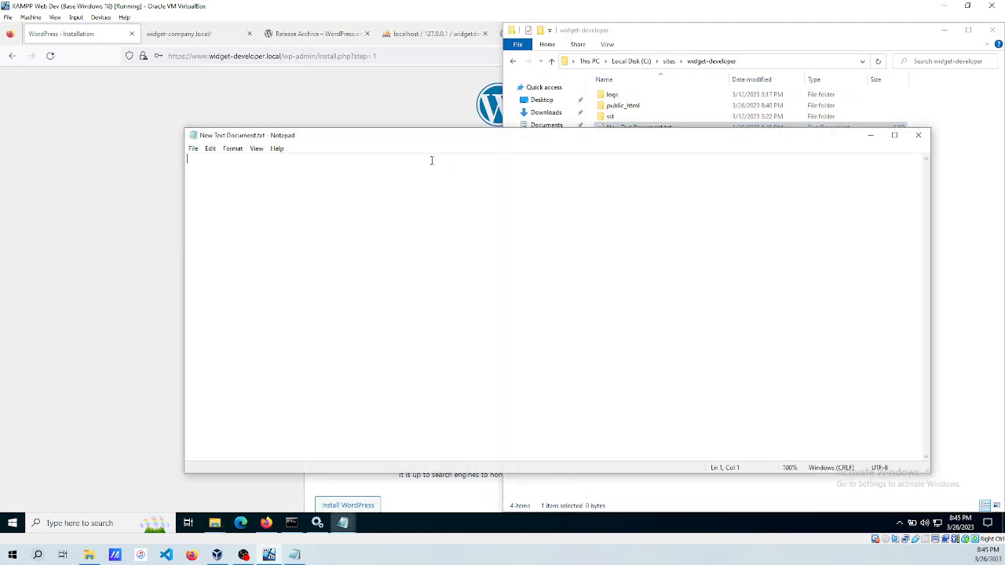
drag(411, 137, 787, 161)
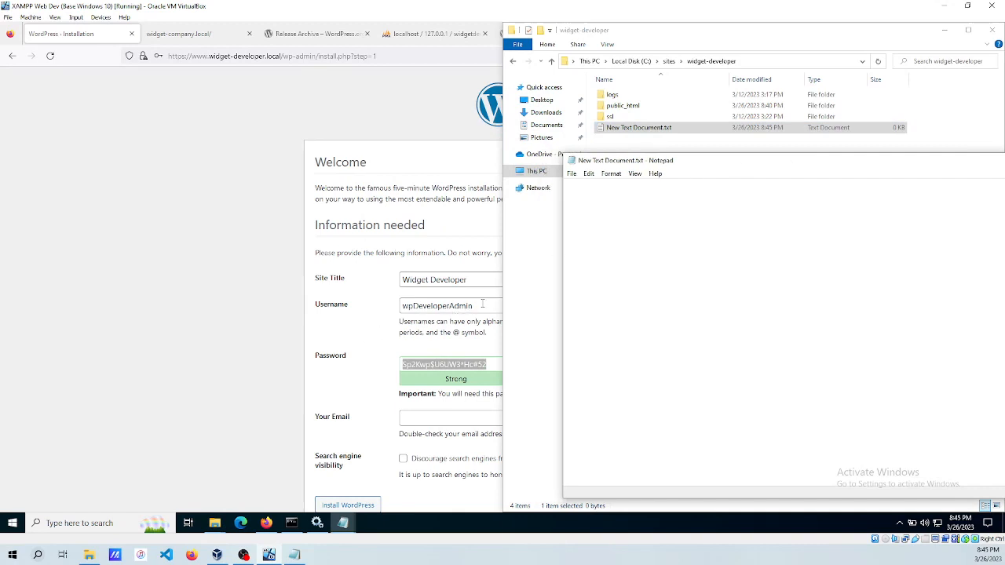
Copy the admin username and the generated password into the new text file.
click(482, 305)
double_click(482, 305)
key(ctrl+c)
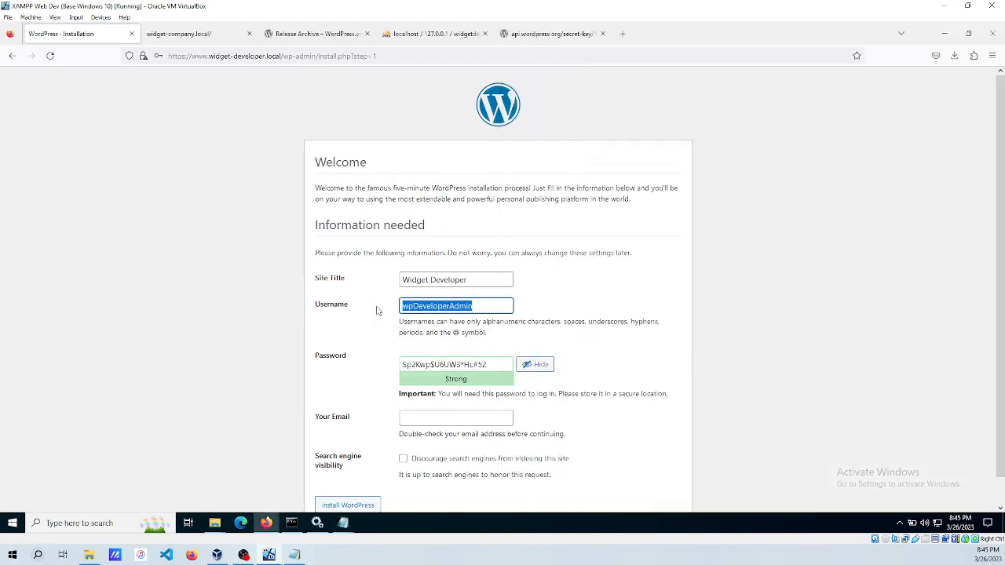
mouse_move(346, 525)
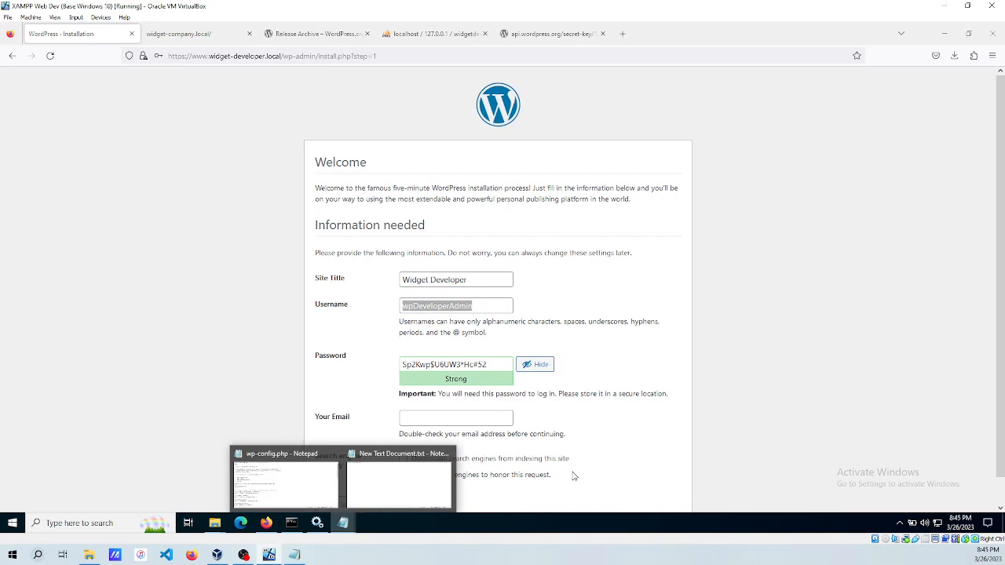
click(397, 483)
key(ctrl+v)
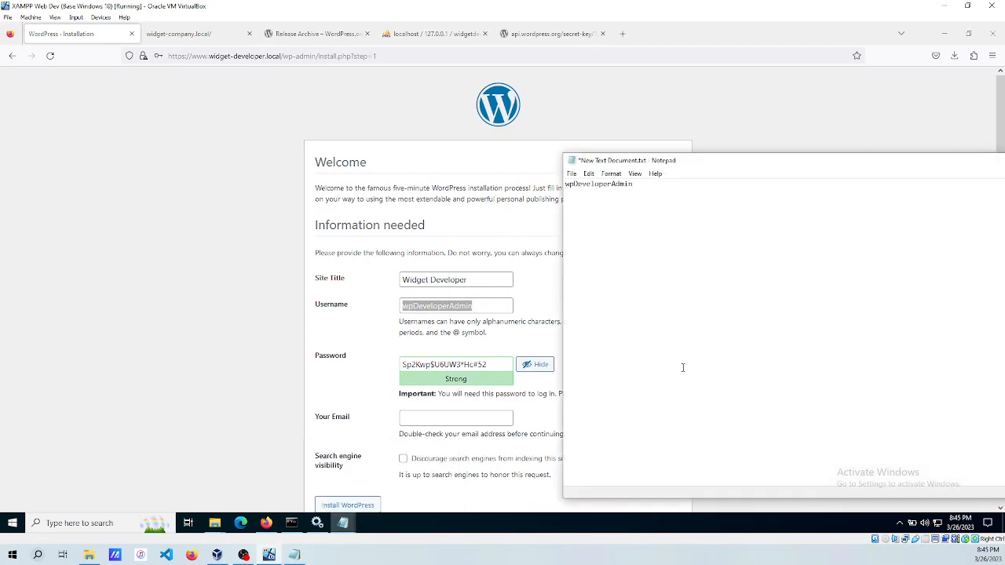
key(alt+Tab)
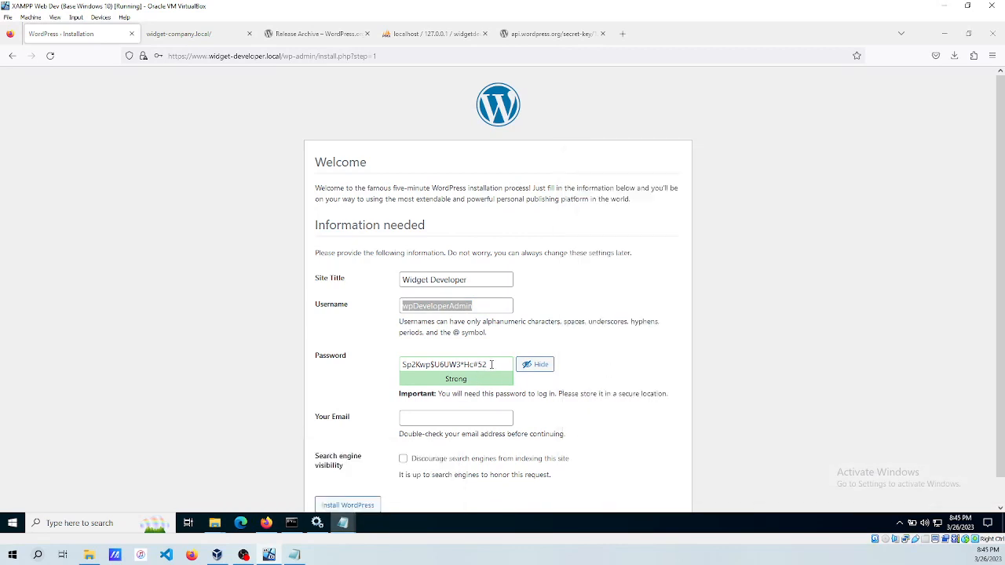
drag(480, 369, 363, 352)
key(ctrl+c)
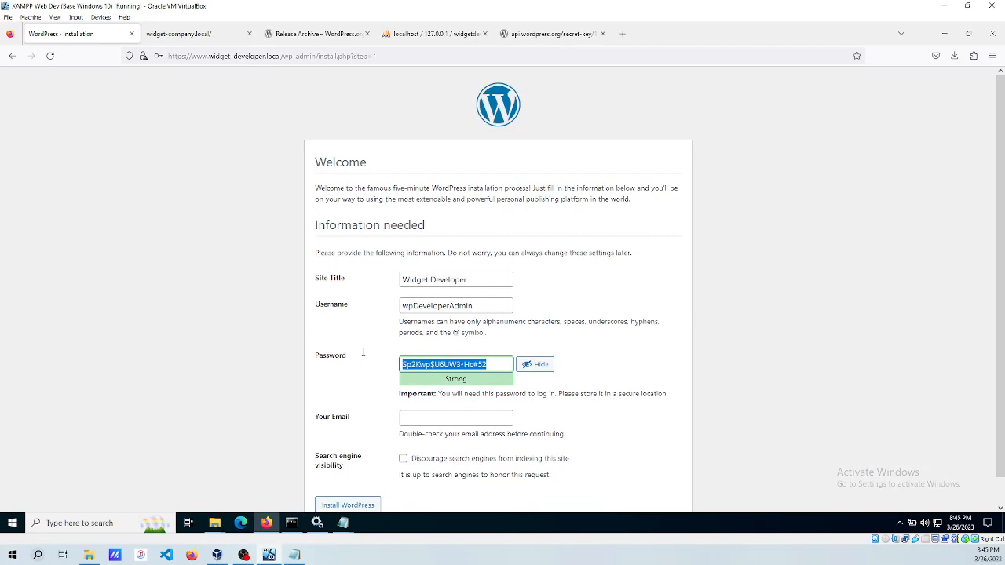
click(343, 523)
click(402, 481)
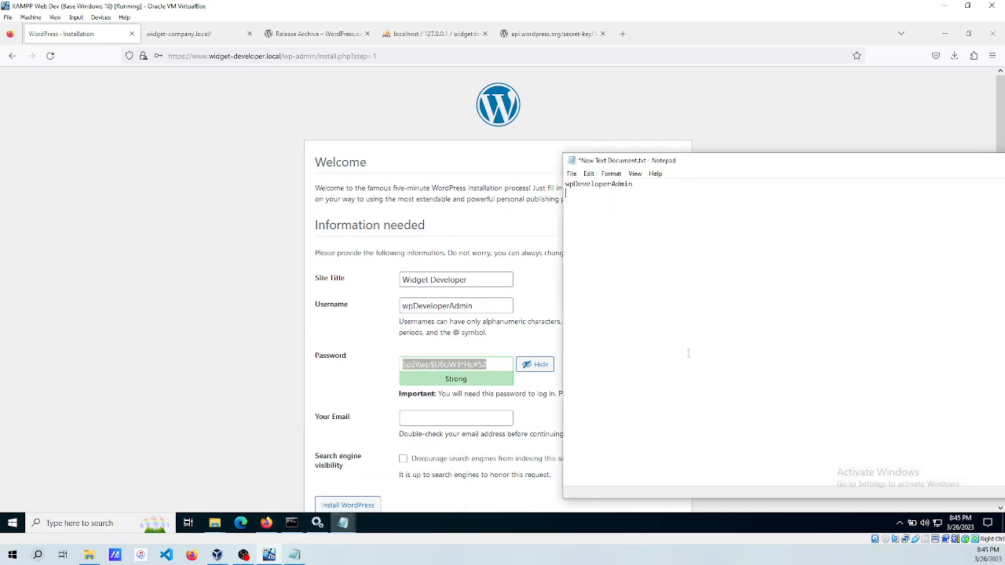
key(Return)
key(ctrl+v)
Enter the admin e-mail address, discourage search engine indexing, and install WordPress.
click(277, 333)
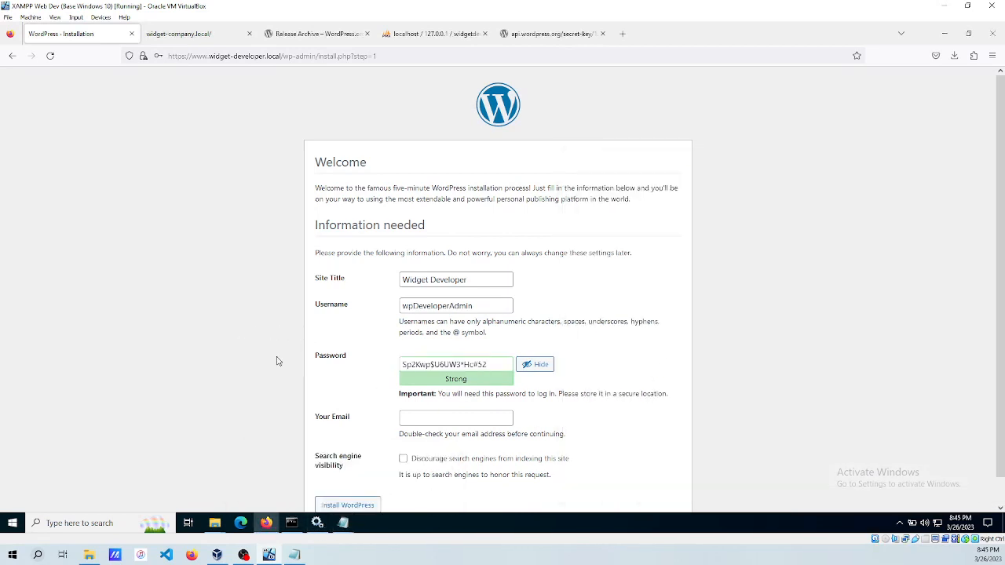
click(435, 417)
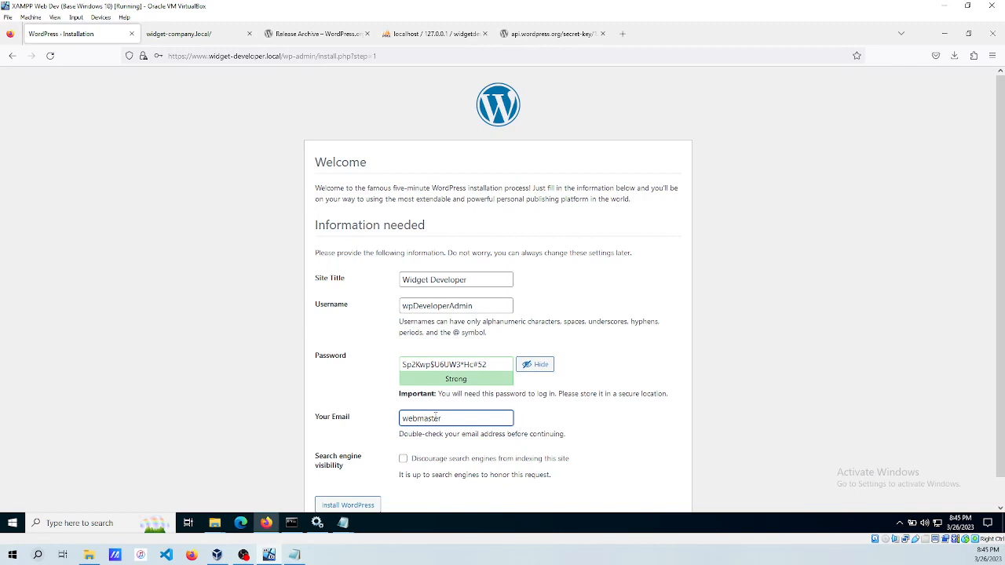
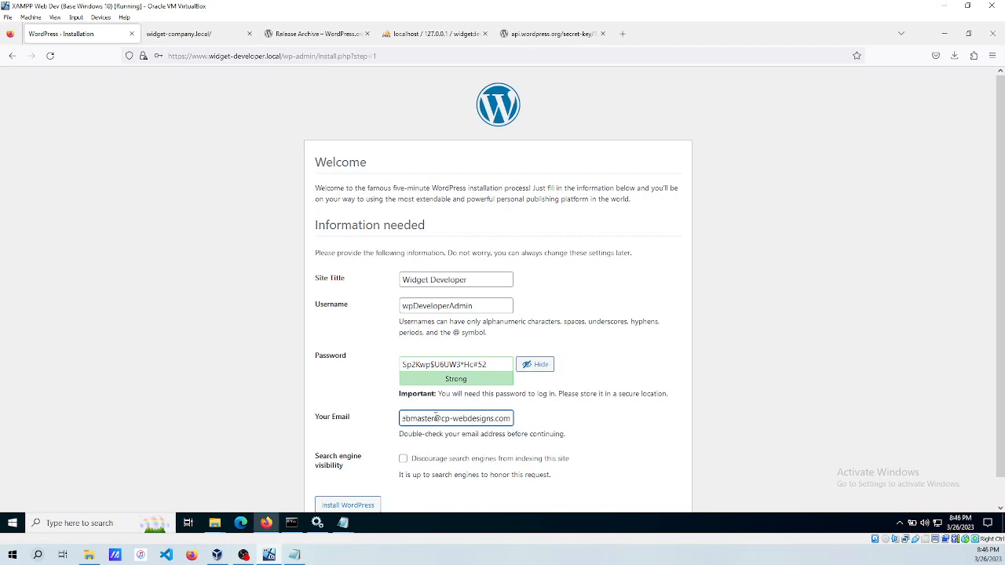
key(Tab)
click(402, 459)
scroll(336, 386, down, 2)
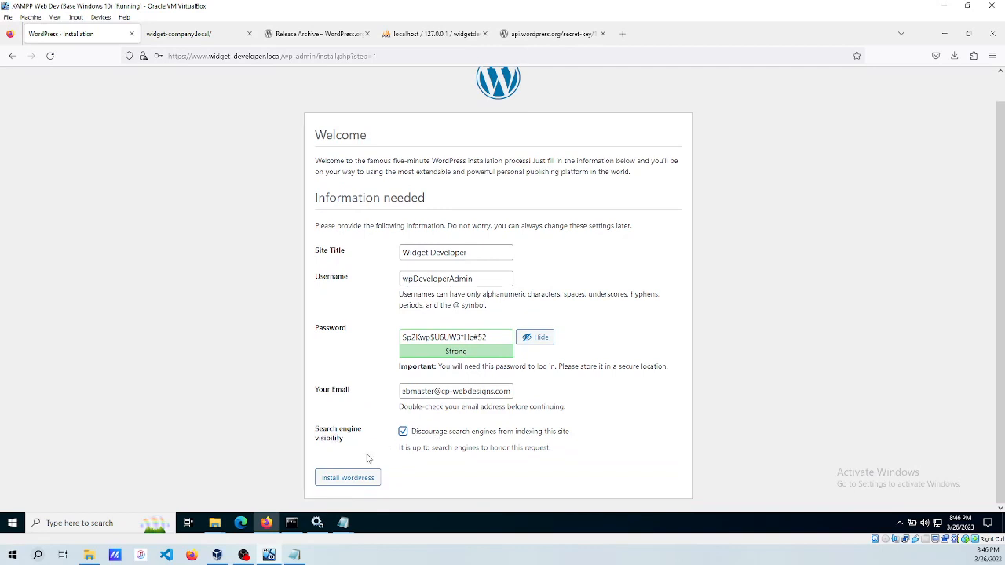
click(346, 479)
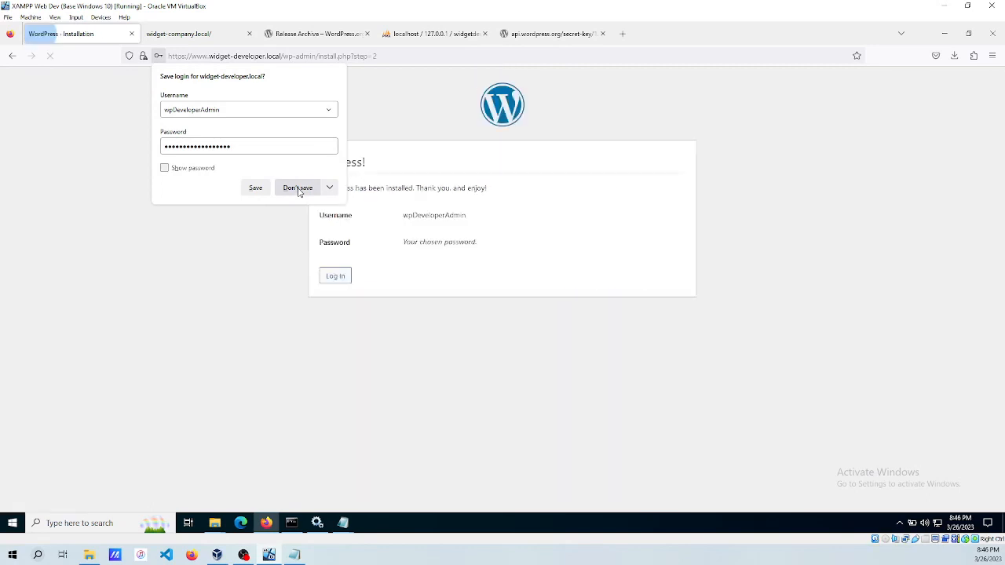
Log in with the admin username and the password copied from Notepad, declining browser password saving.
click(298, 189)
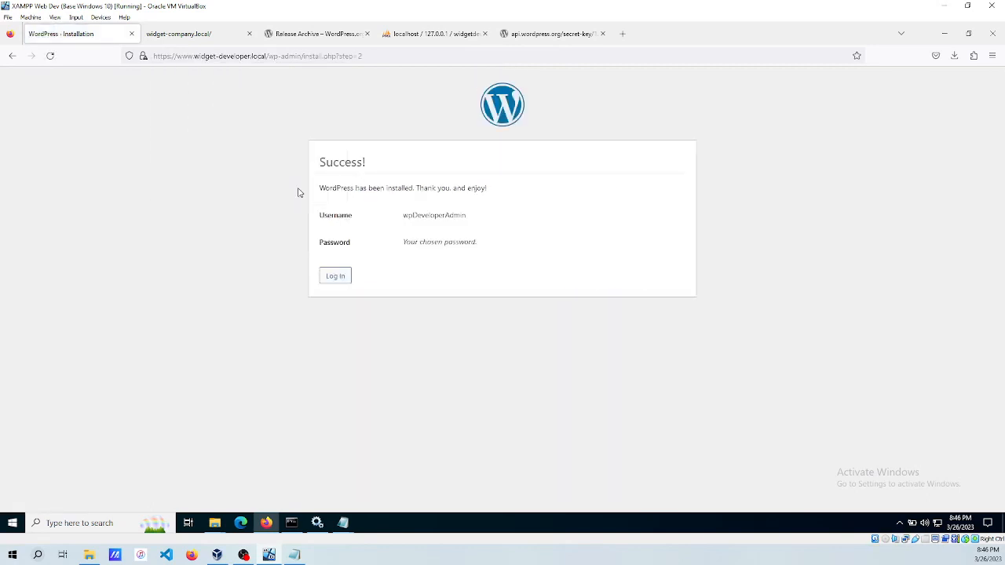
click(336, 277)
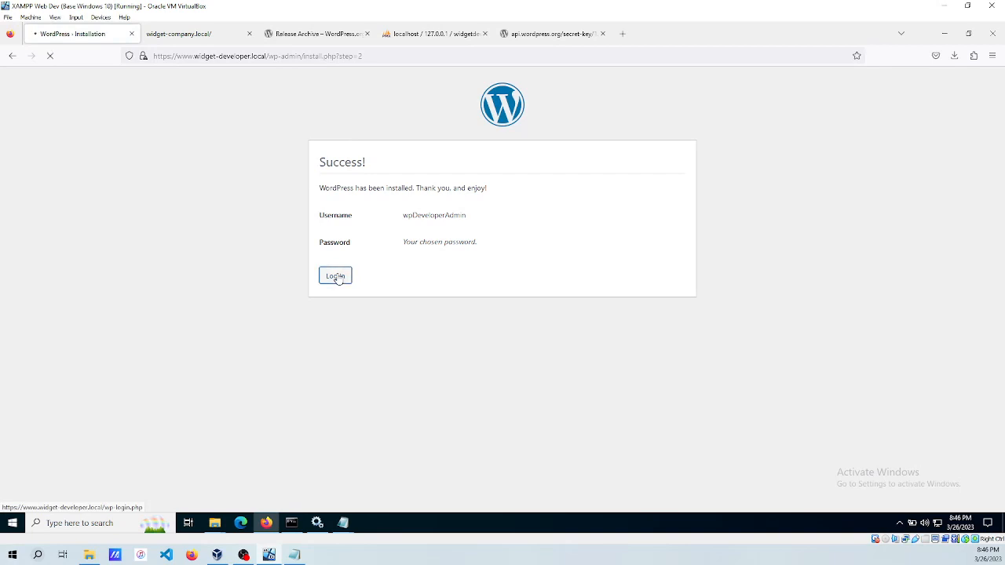
click(343, 524)
click(437, 473)
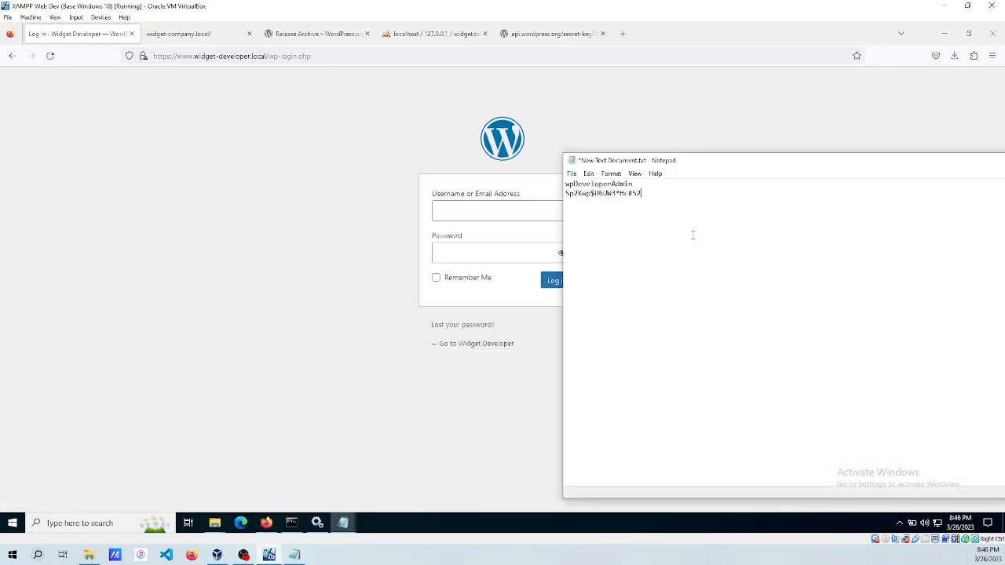
drag(642, 193, 566, 194)
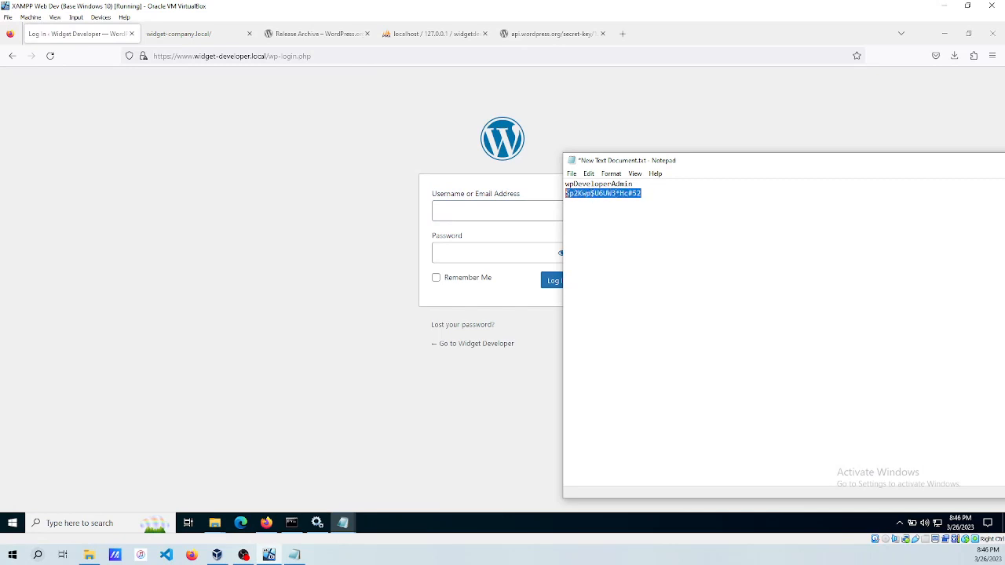
click(489, 217)
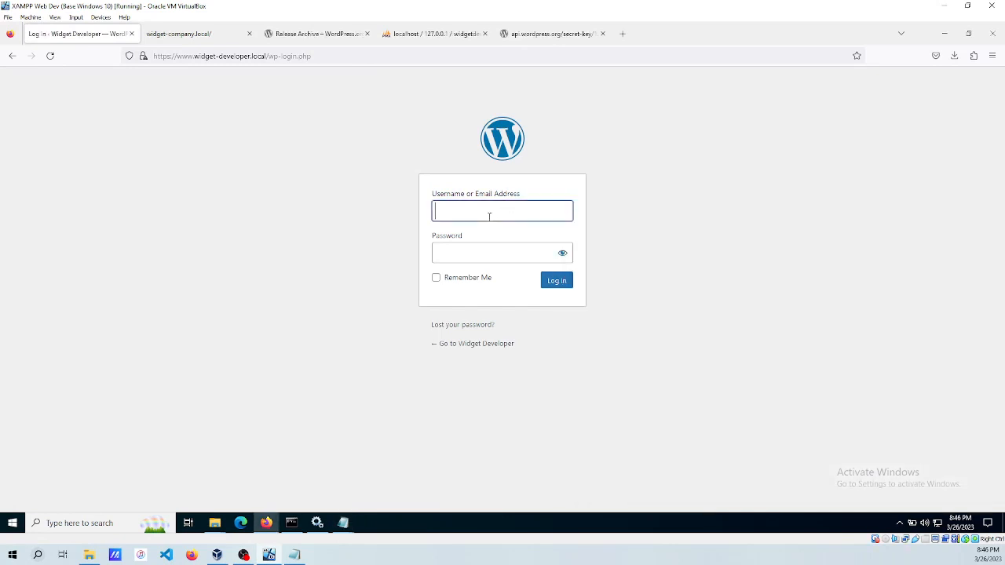
text(wpDeveloperAdmin)
key(Tab)
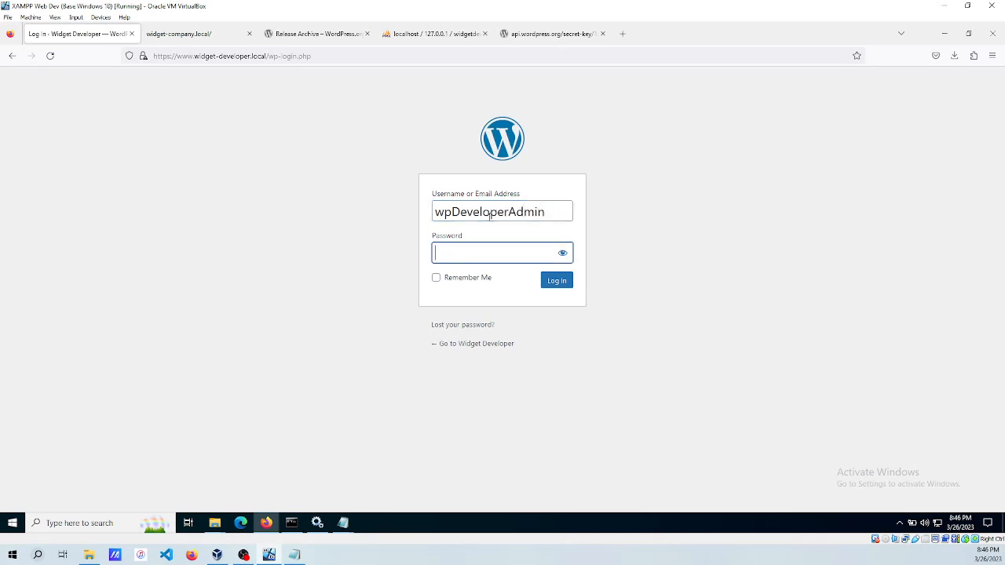
key(ctrl+v)
click(555, 280)
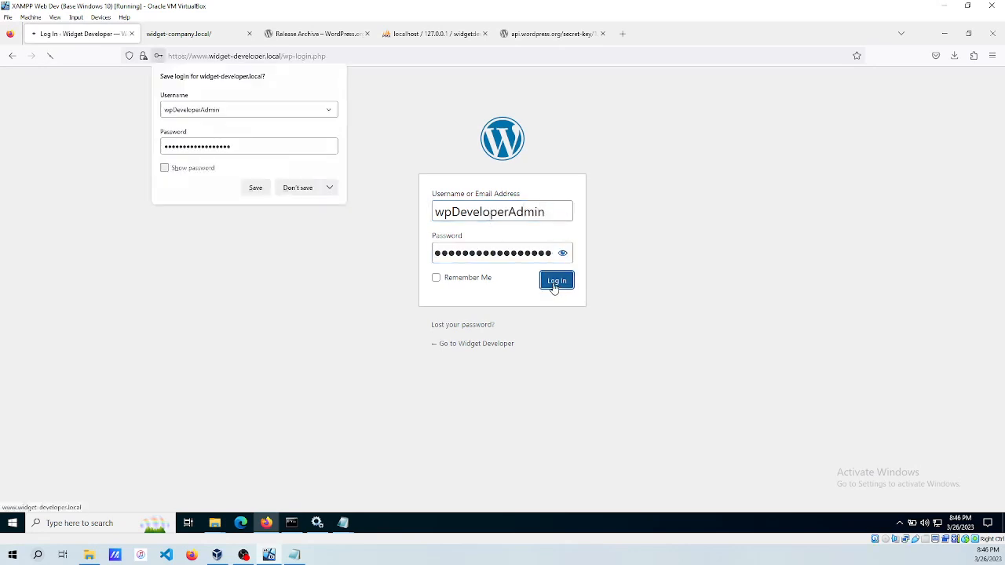
click(299, 189)
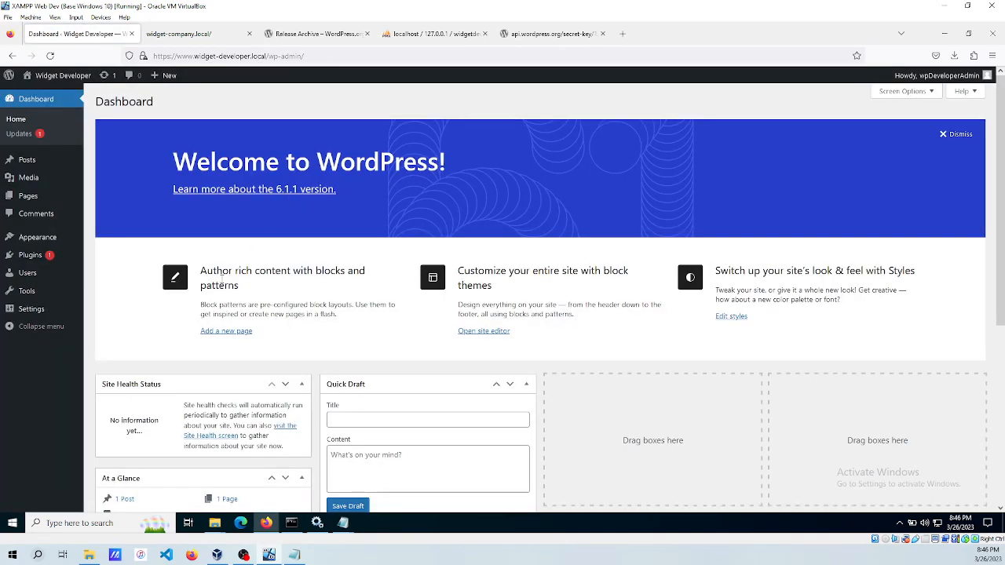
Dismiss the Welcome panel and drag Site Health Status and WordPress Events and News into the right column.
mouse_move(28, 273)
click(959, 137)
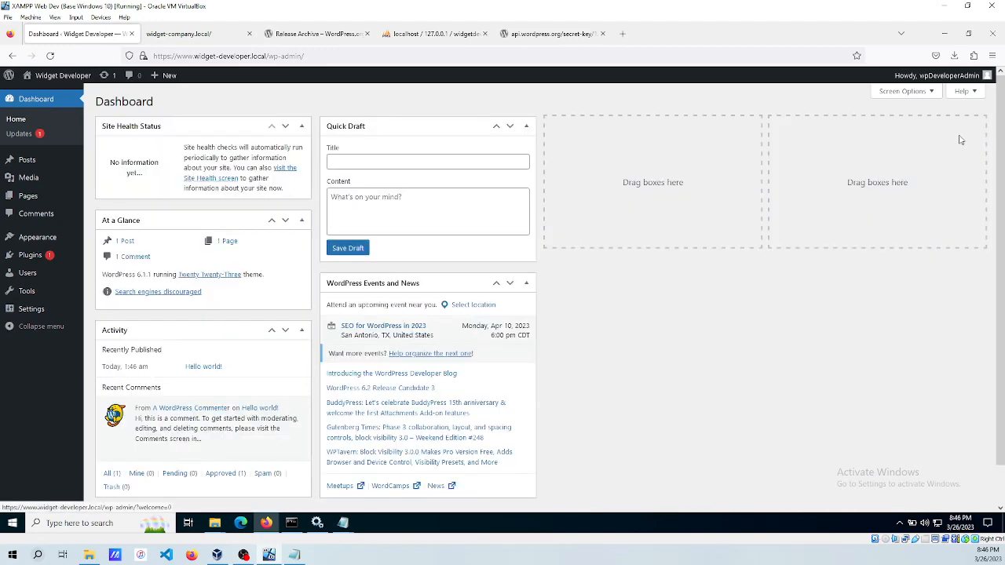
mouse_move(216, 125)
mouse_down()
mouse_move(728, 184)
mouse_move(917, 159)
mouse_move(920, 144)
mouse_up()
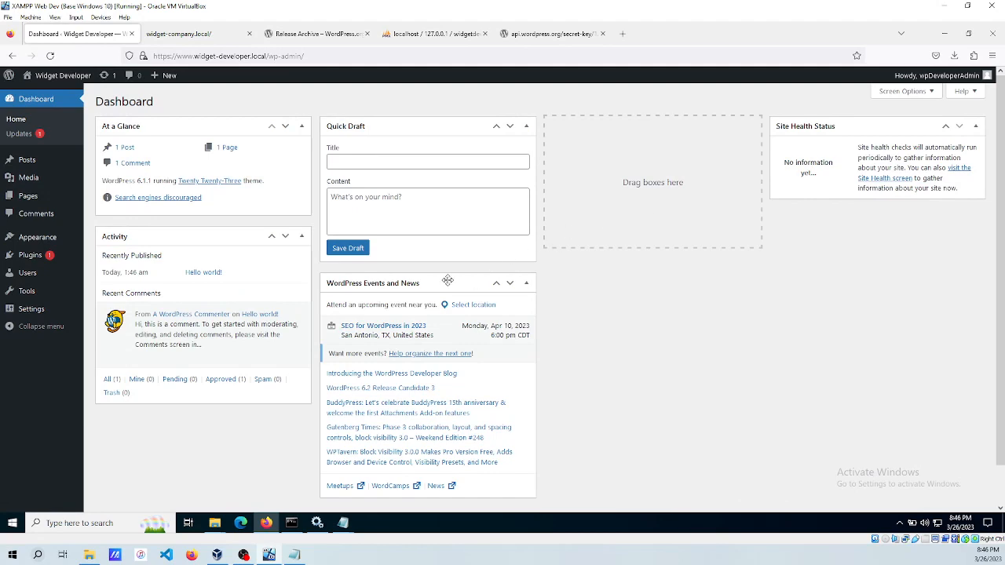
mouse_move(448, 282)
mouse_down()
mouse_move(776, 265)
mouse_move(907, 219)
mouse_move(904, 208)
mouse_up()
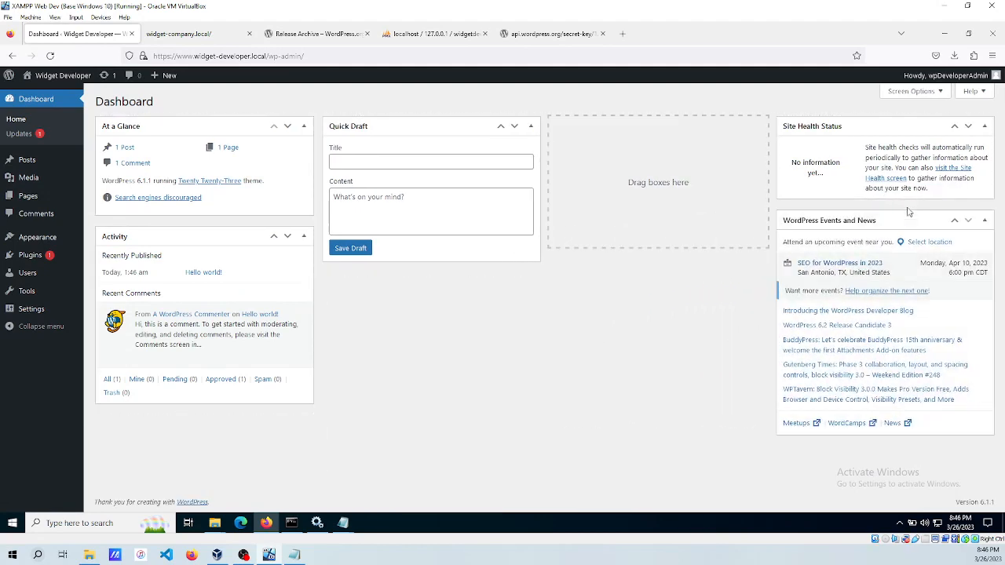
Delete the Akismet Anti-Spam and Hello Dolly plugins, confirming each deletion.
click(31, 255)
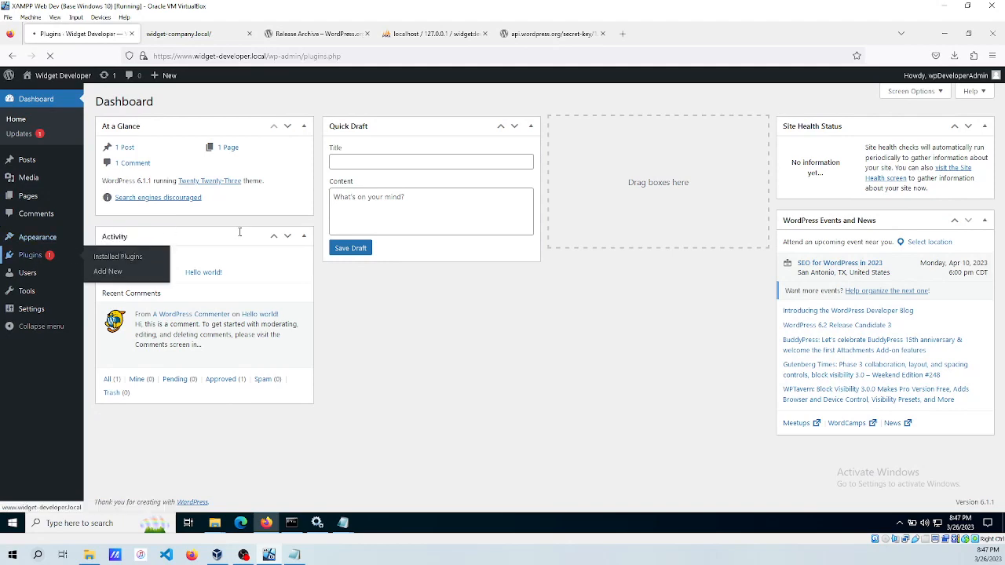
click(159, 194)
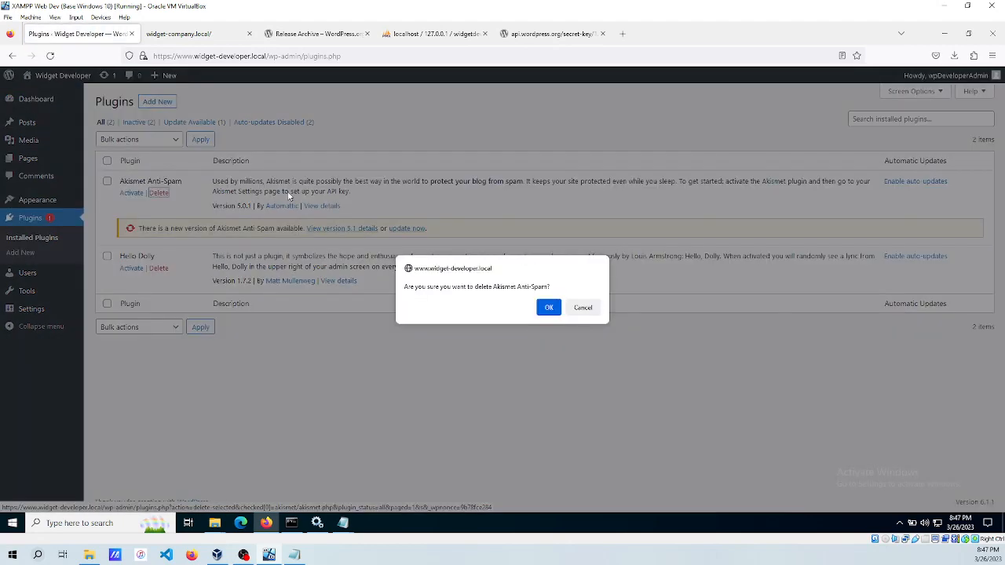
click(541, 303)
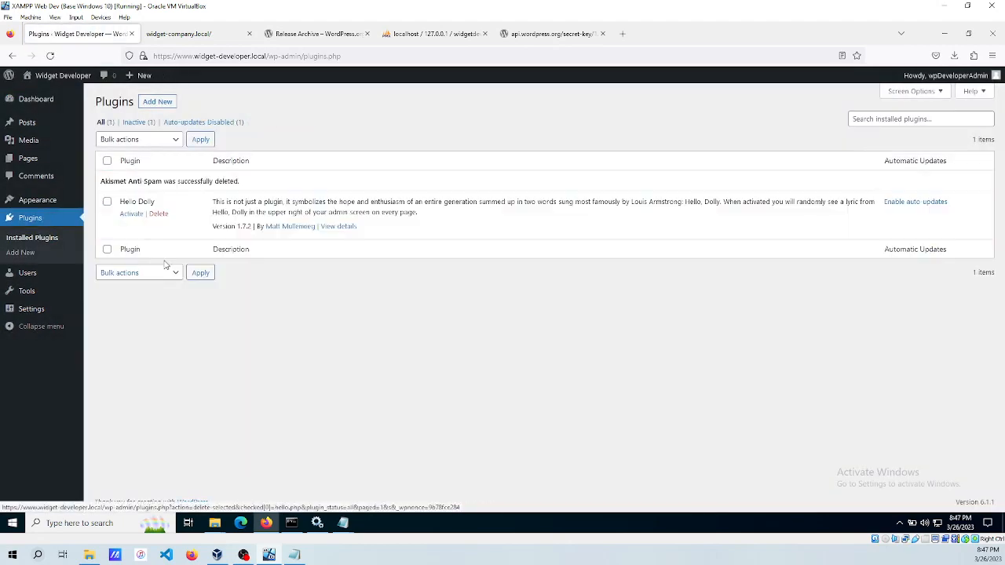
click(158, 213)
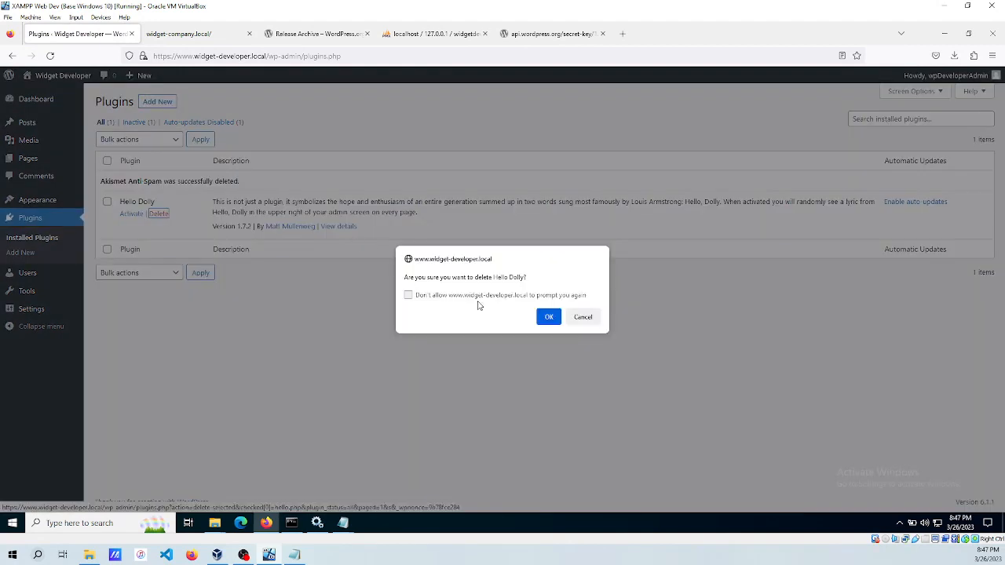
click(549, 318)
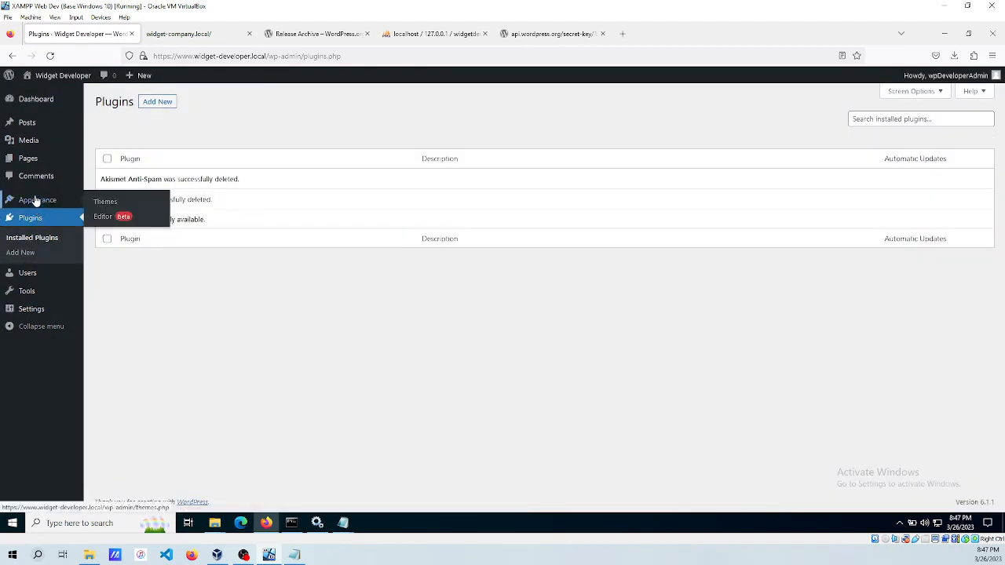
Set the site tagline to 'Leading Developer of Widgets' in General Settings.
mouse_move(26, 291)
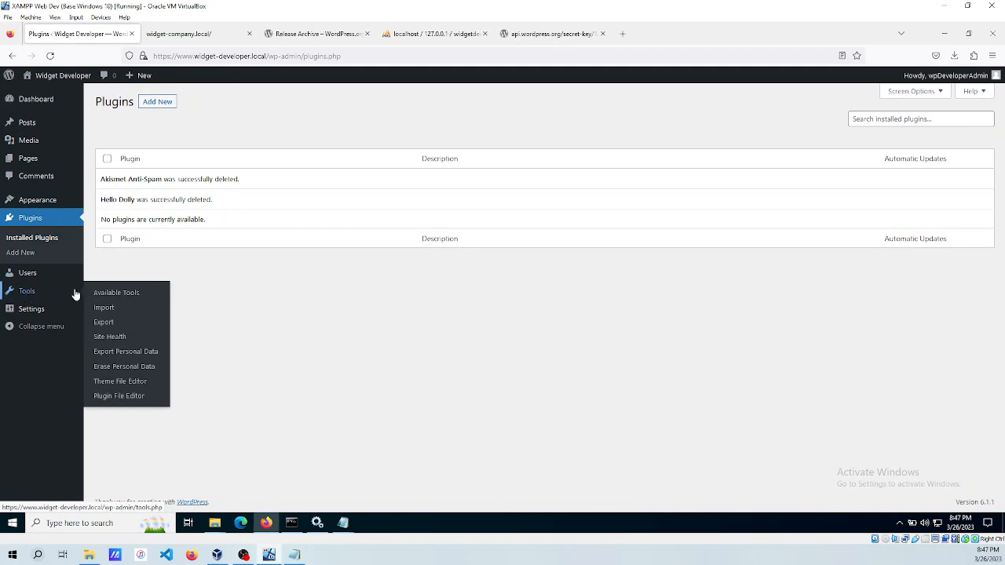
mouse_move(31, 308)
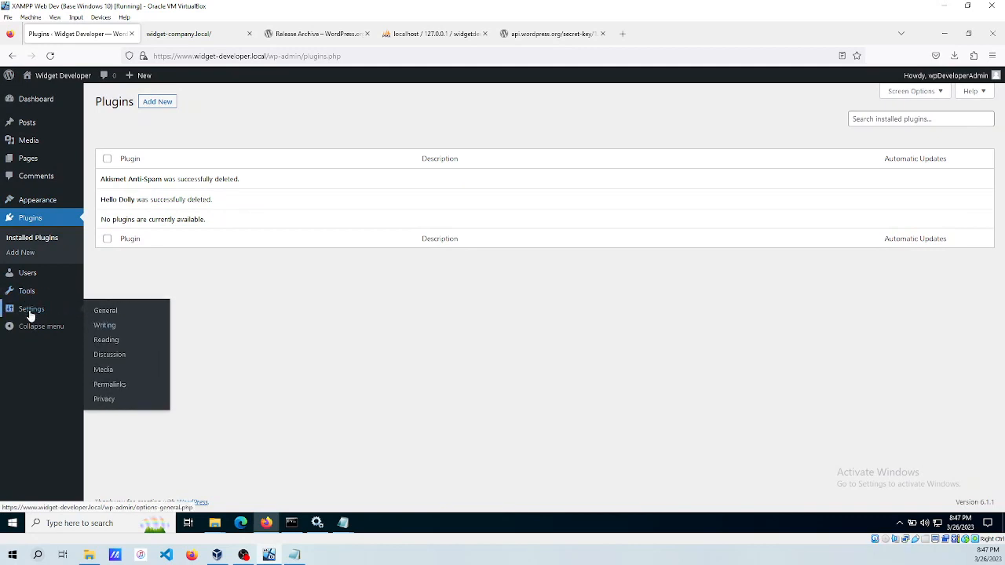
click(99, 312)
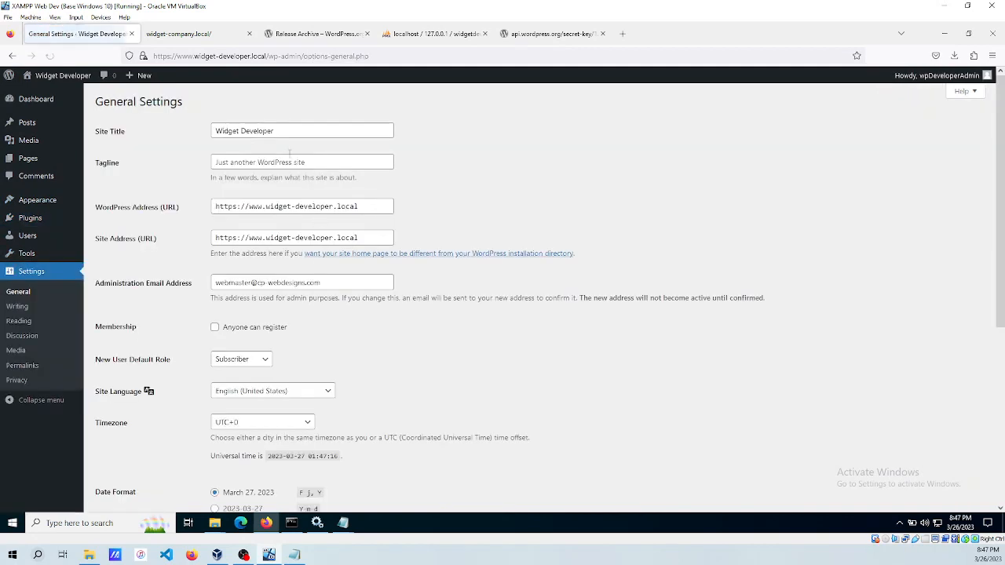
click(323, 163)
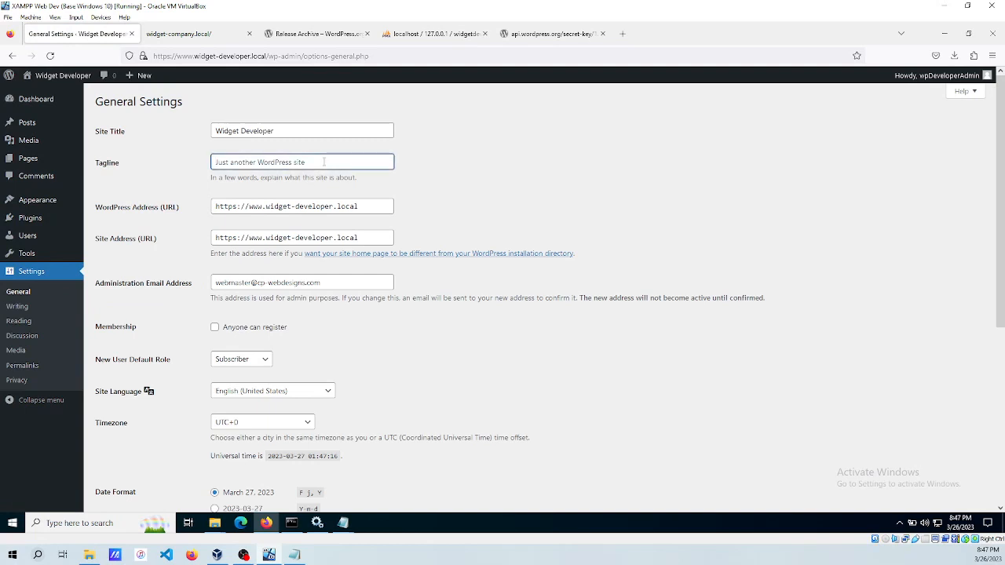
text(Leading Developer of Widgets)
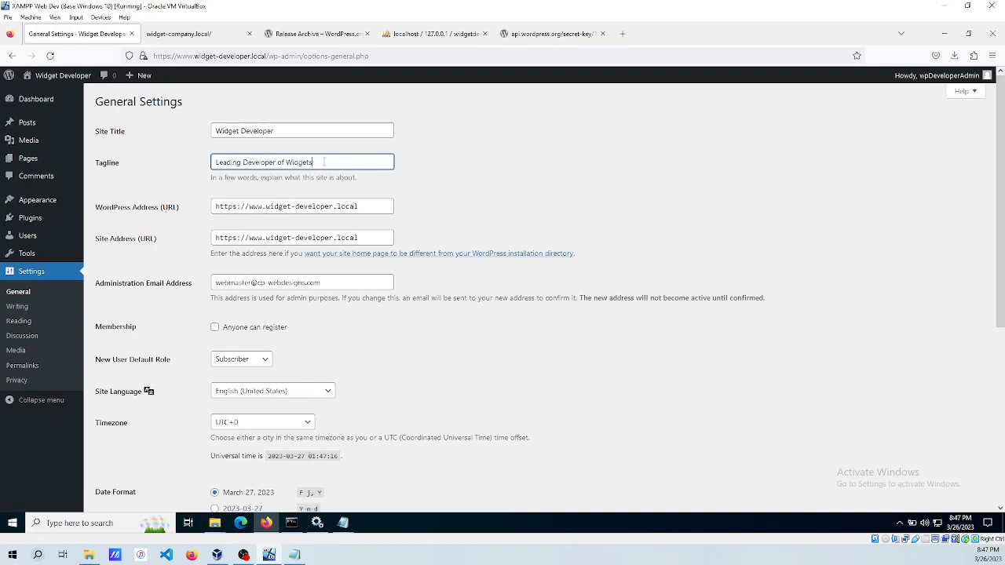
key(Tab)
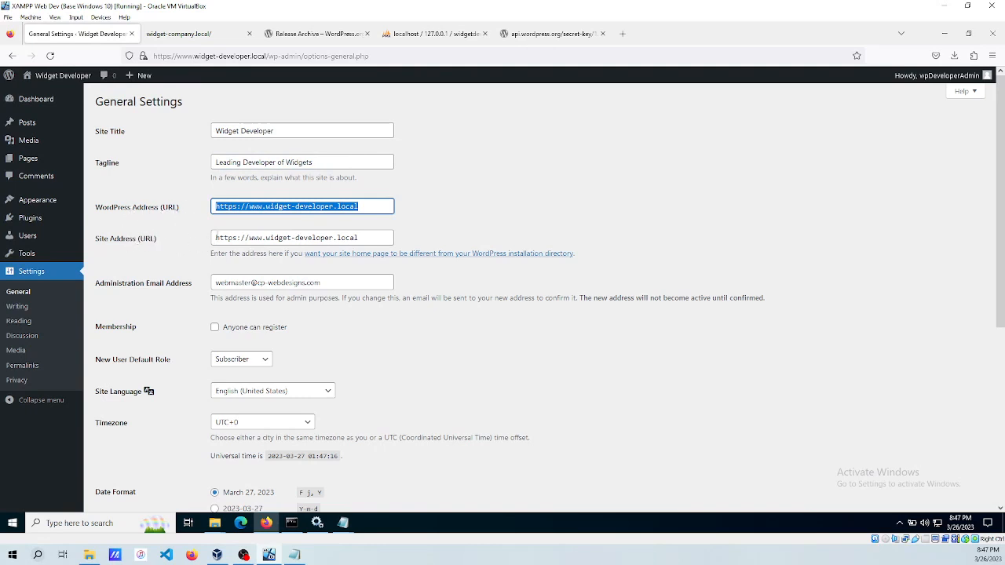
click(390, 223)
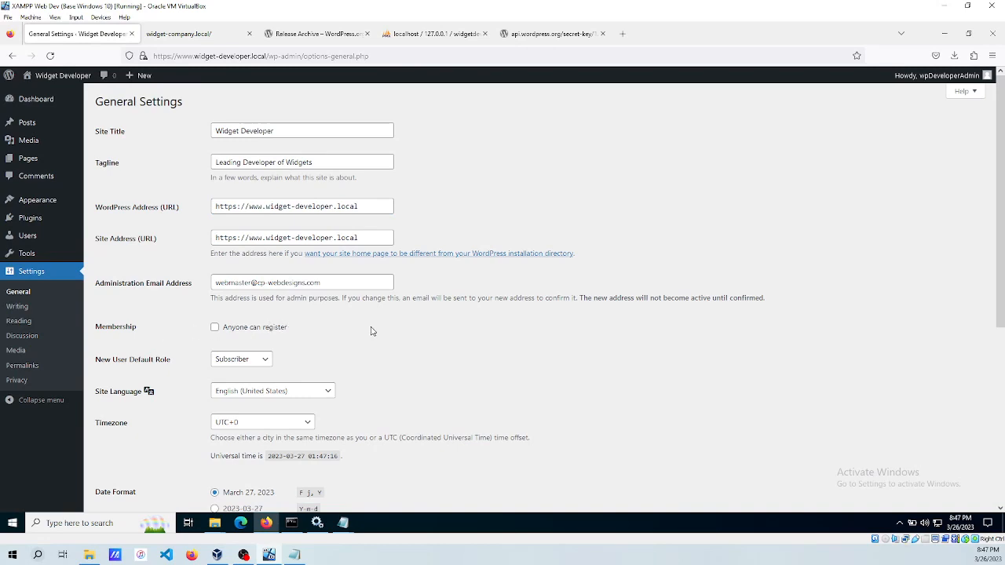
Set the site timezone to New York.
scroll(373, 331, down, 4)
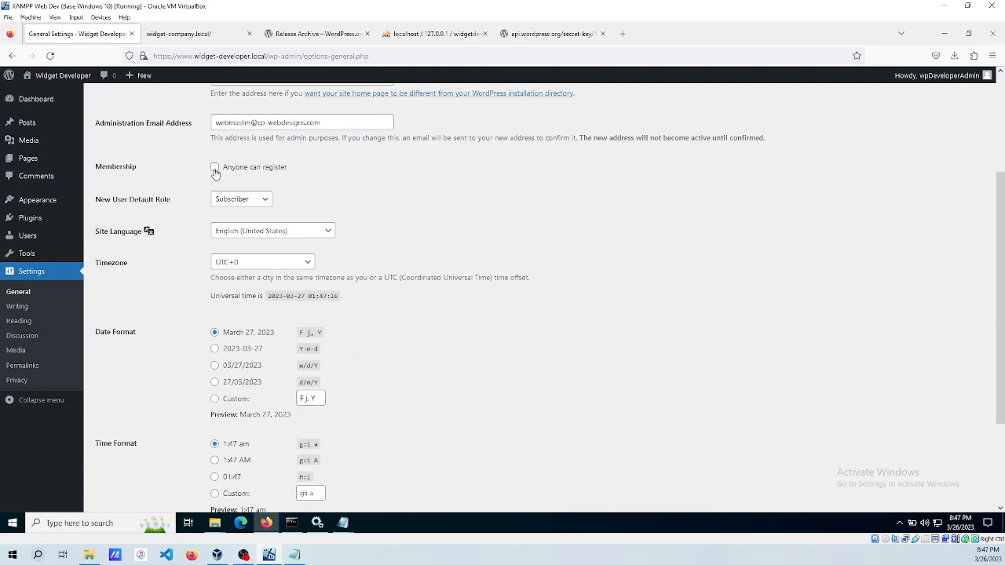
click(258, 265)
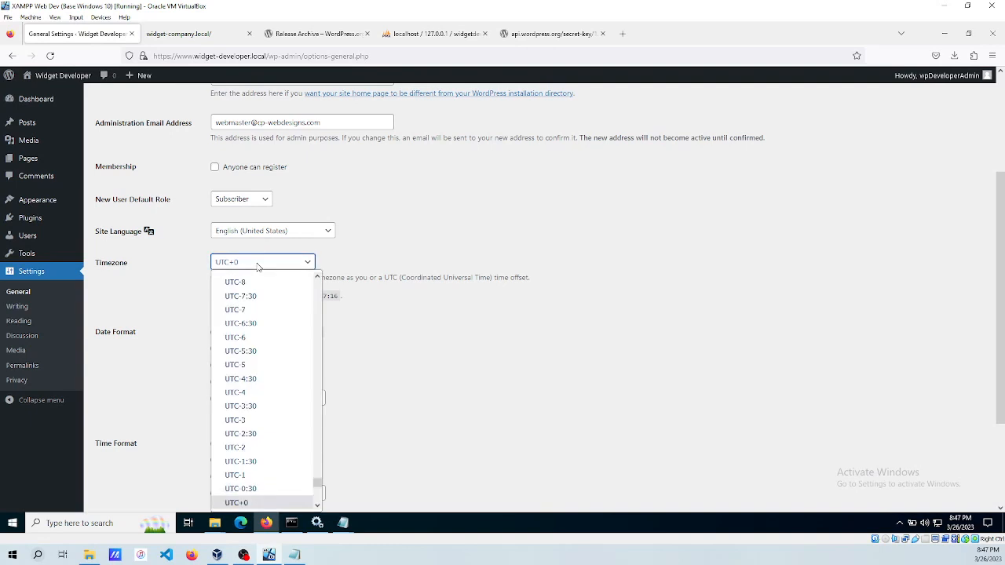
text(new)
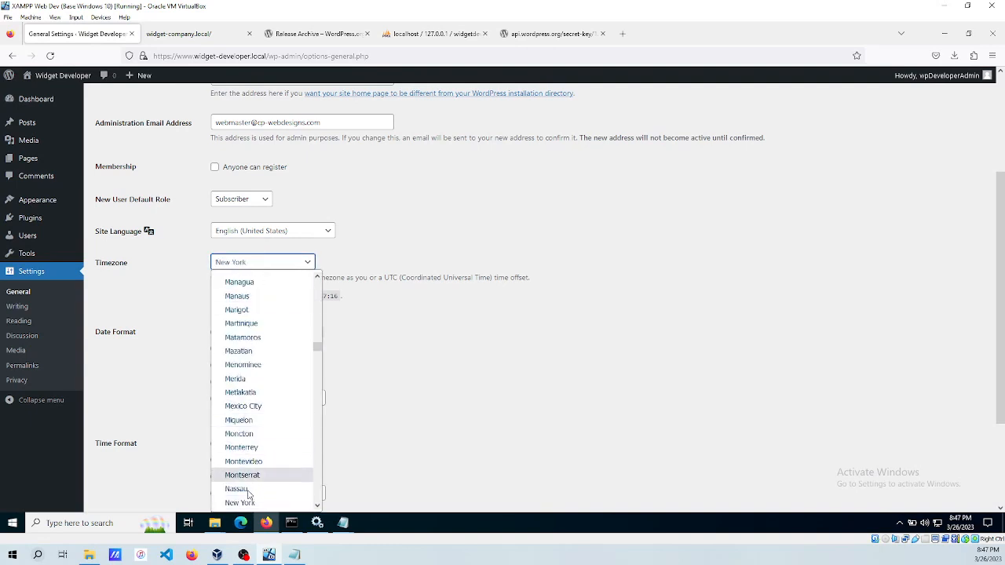
click(240, 502)
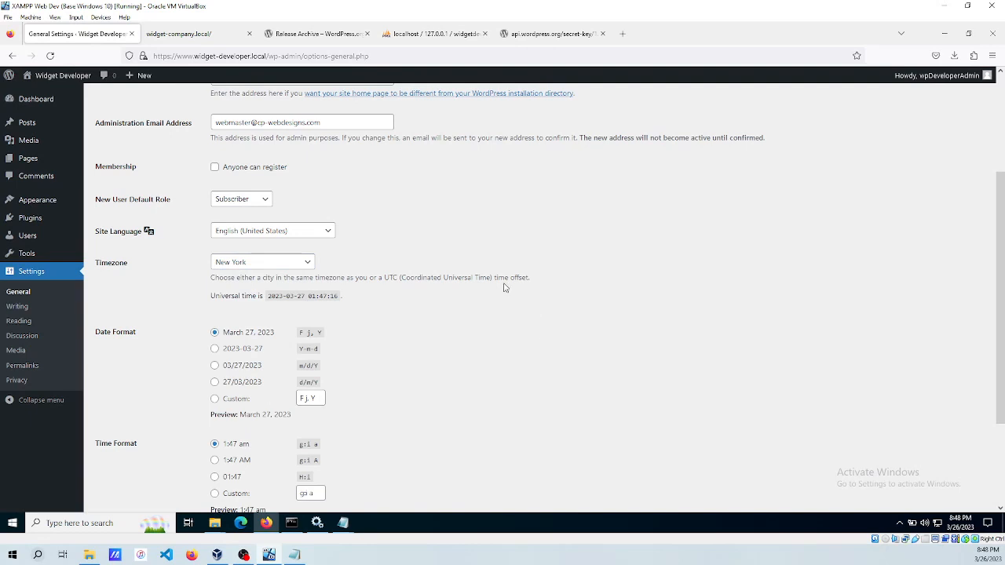
Make the week start on Sunday and save the general settings.
scroll(502, 285, down, 3)
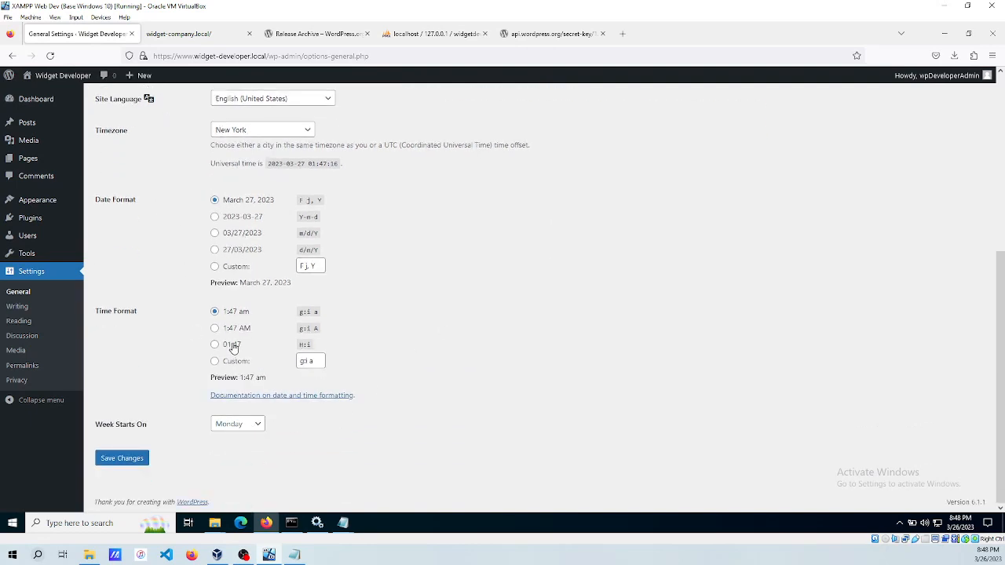
click(233, 424)
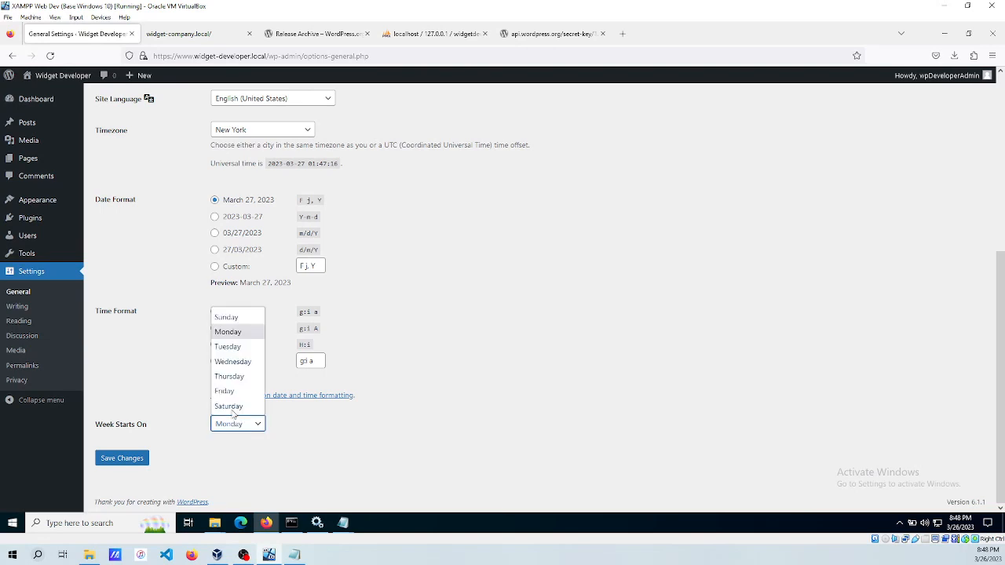
click(225, 323)
key(Up)
click(134, 371)
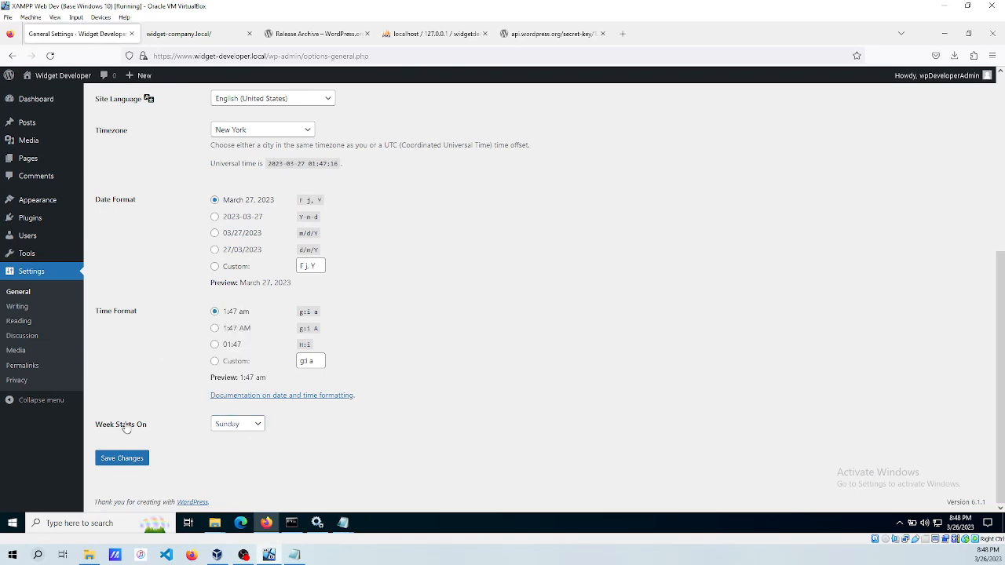
click(114, 462)
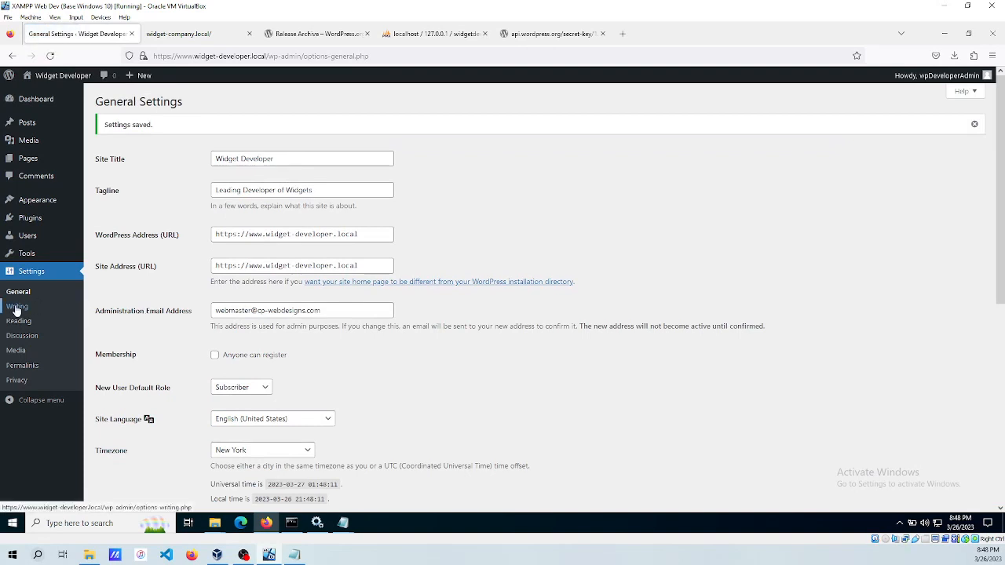
Browse the Writing and Reading settings pages, ending on Discussion settings.
click(16, 309)
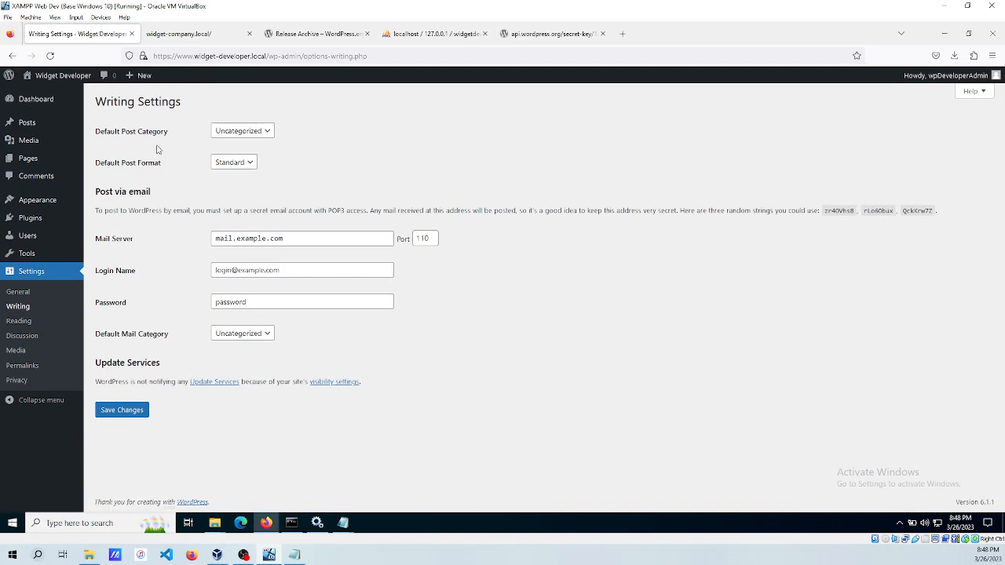
click(19, 321)
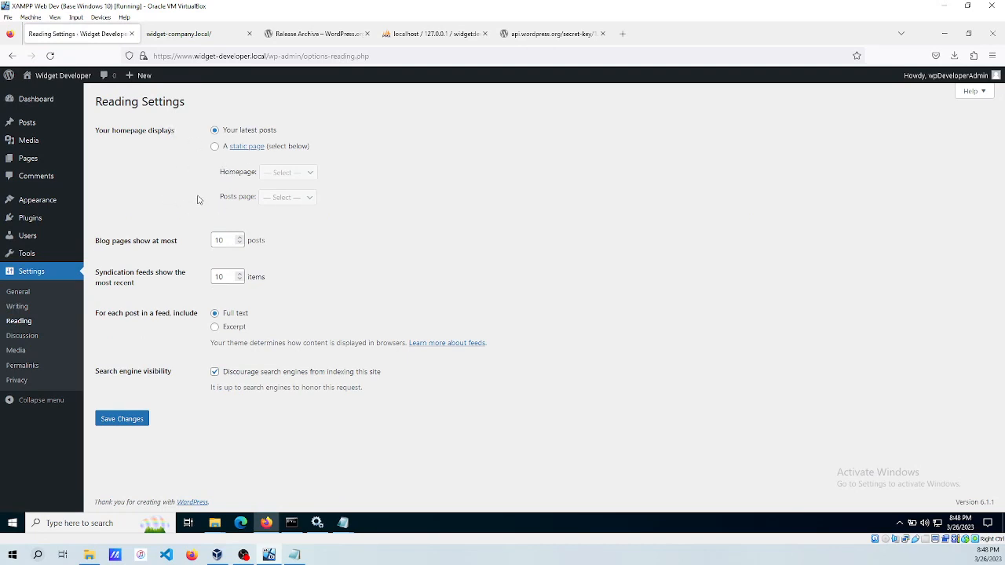
click(25, 336)
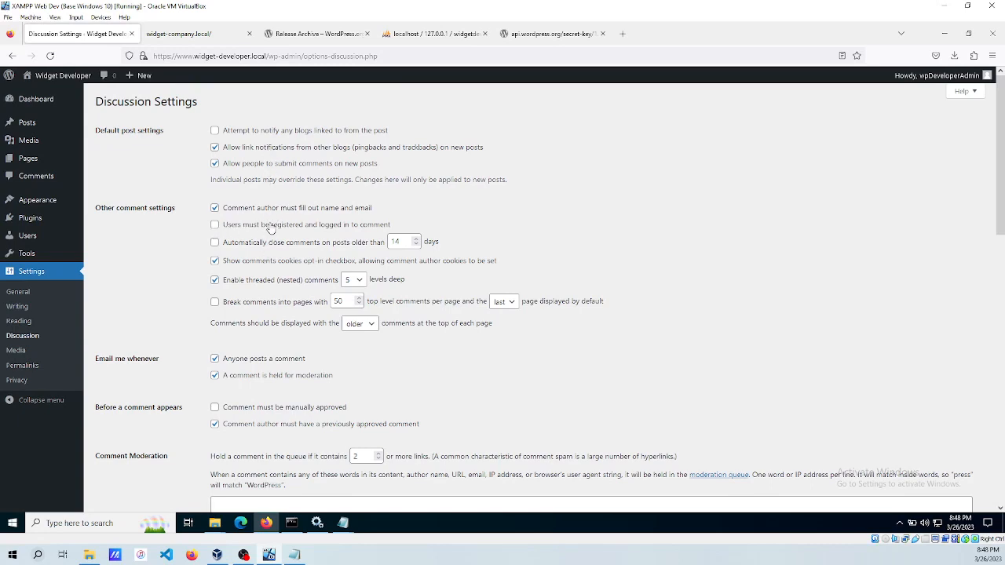
Turn off e-mails for every new comment, enable comment paging, and save the Discussion settings.
scroll(265, 223, down, 3)
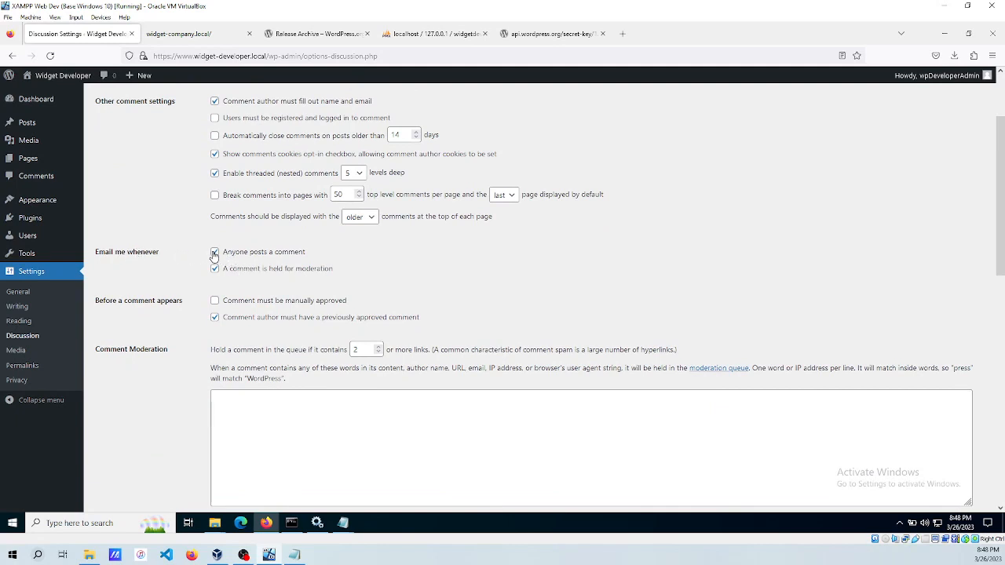
click(214, 252)
scroll(448, 280, up, 3)
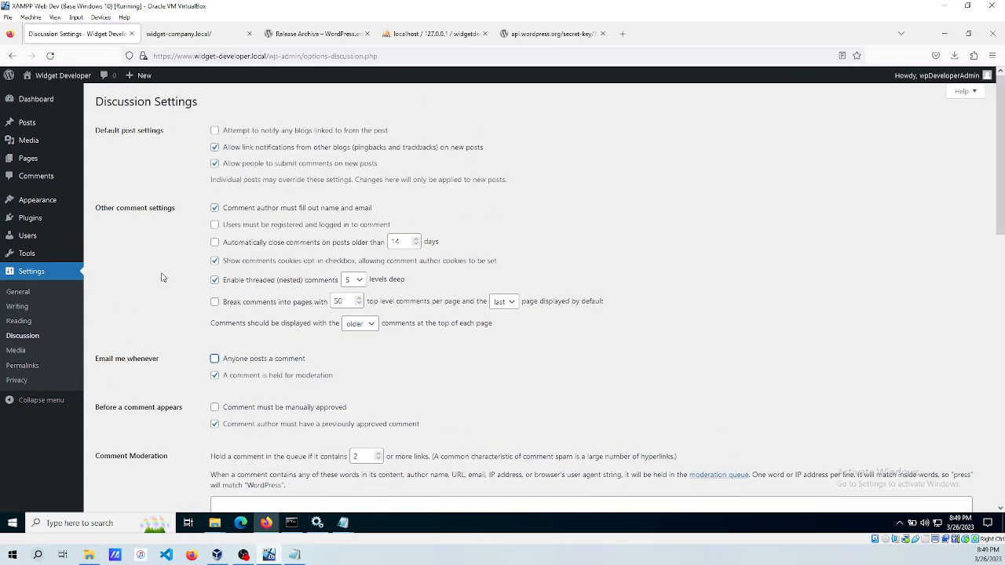
scroll(160, 272, down, 3)
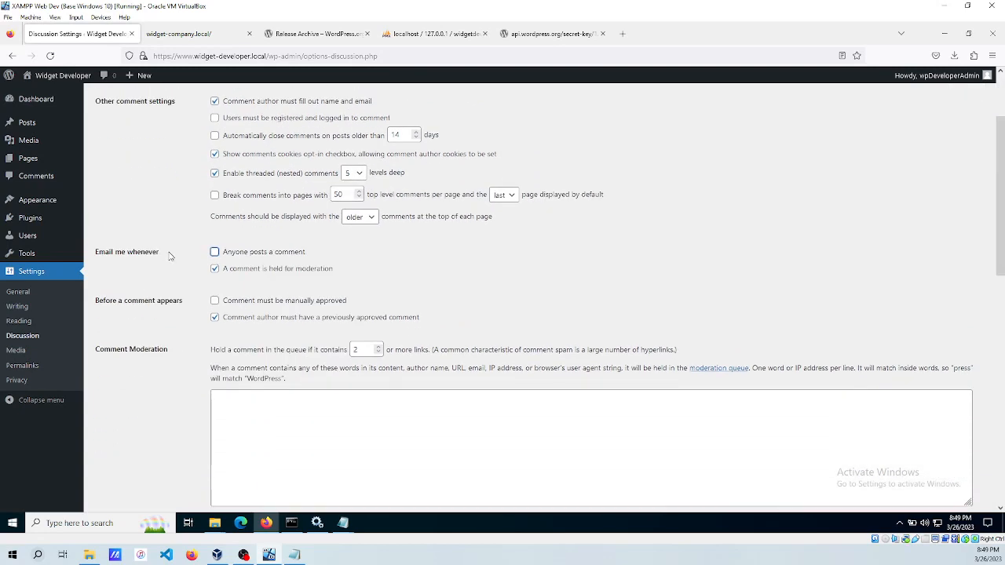
click(215, 196)
scroll(173, 225, down, 4)
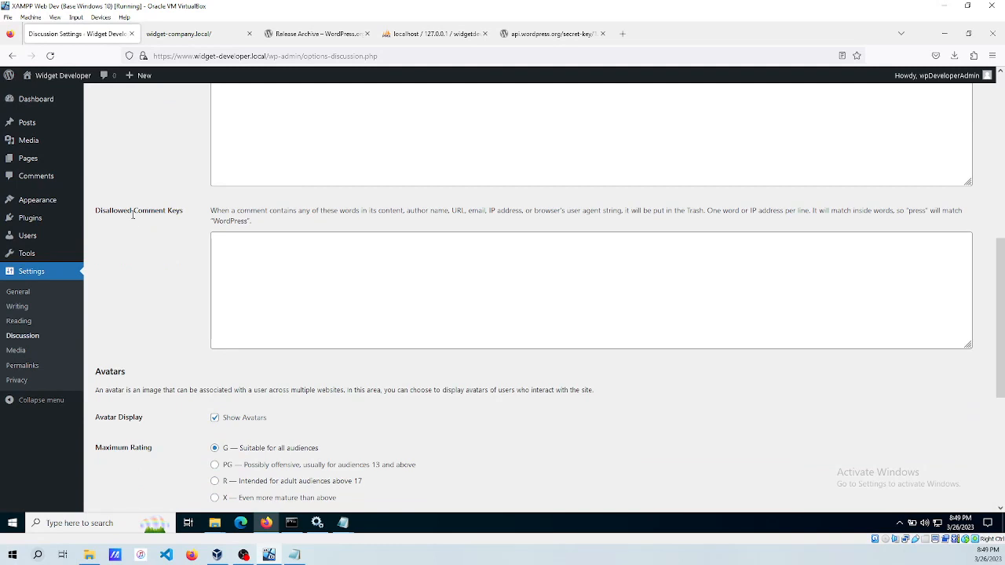
scroll(134, 220, down, 2)
scroll(134, 221, down, 2)
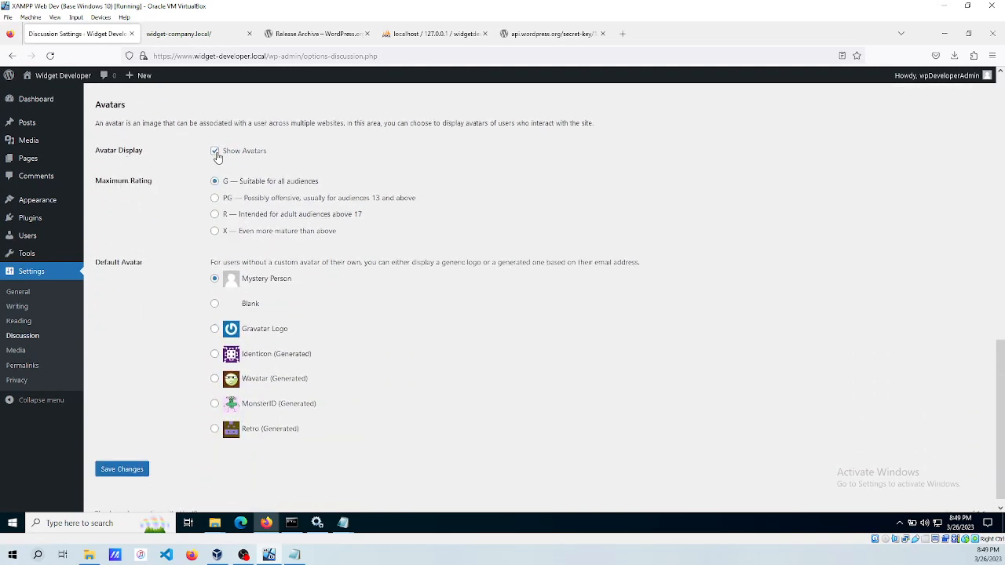
click(122, 469)
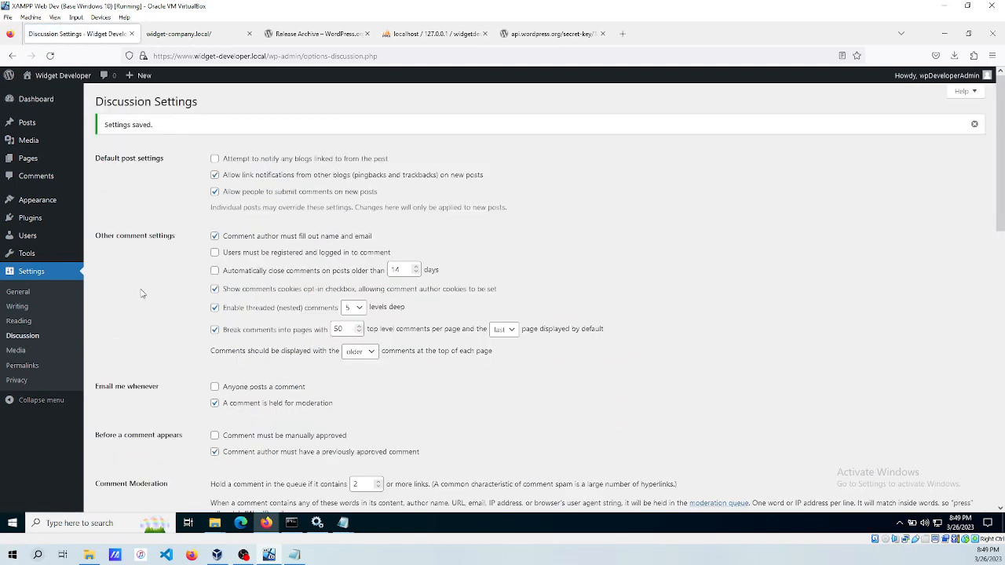
click(15, 367)
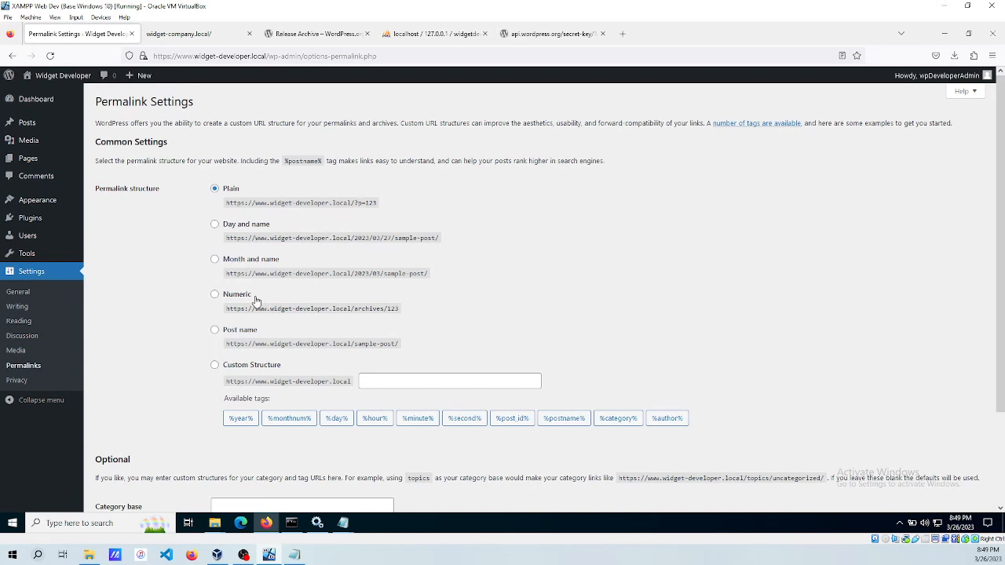
Select the Post name (/%postname%/) permalink structure and save it.
click(215, 331)
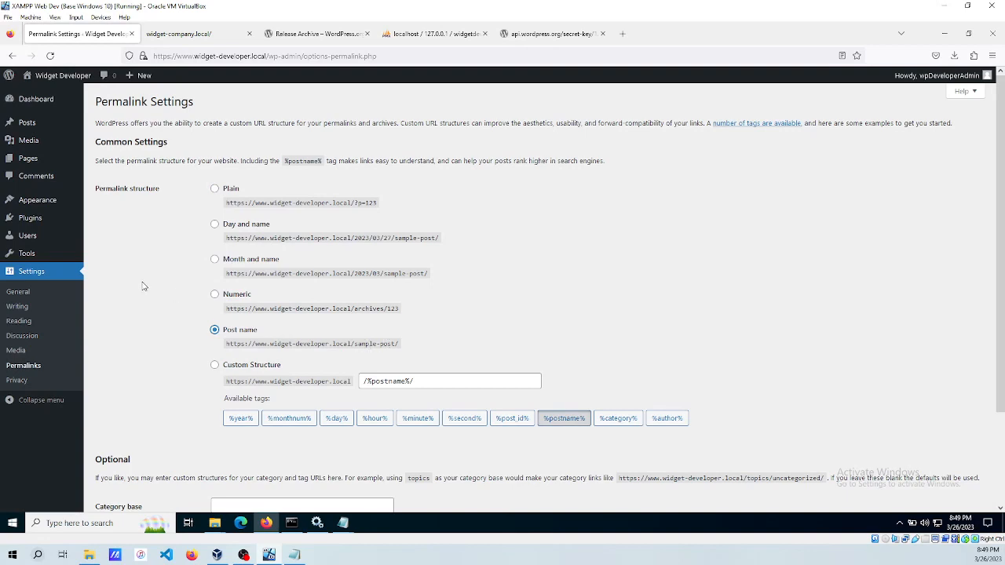
scroll(142, 282, down, 3)
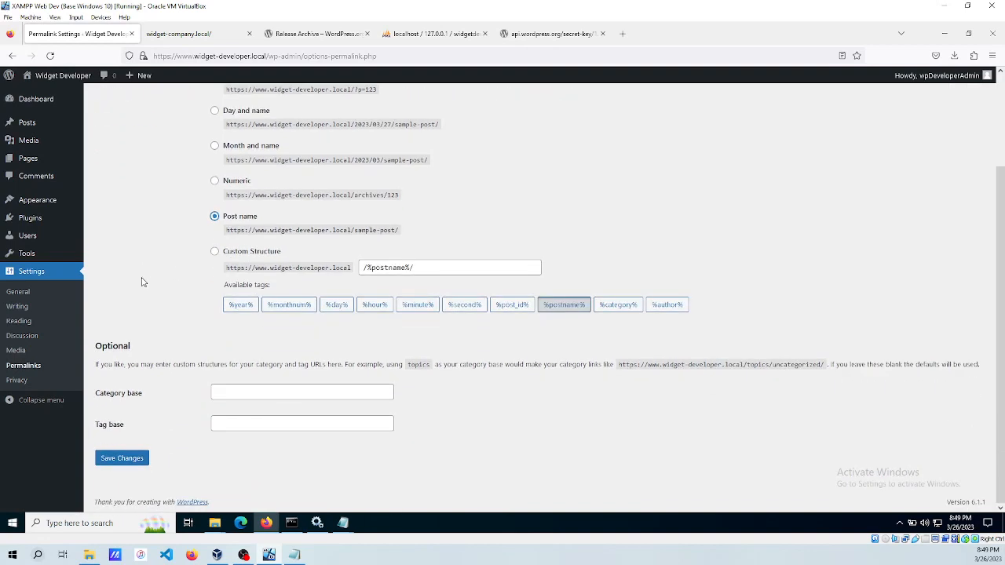
click(120, 459)
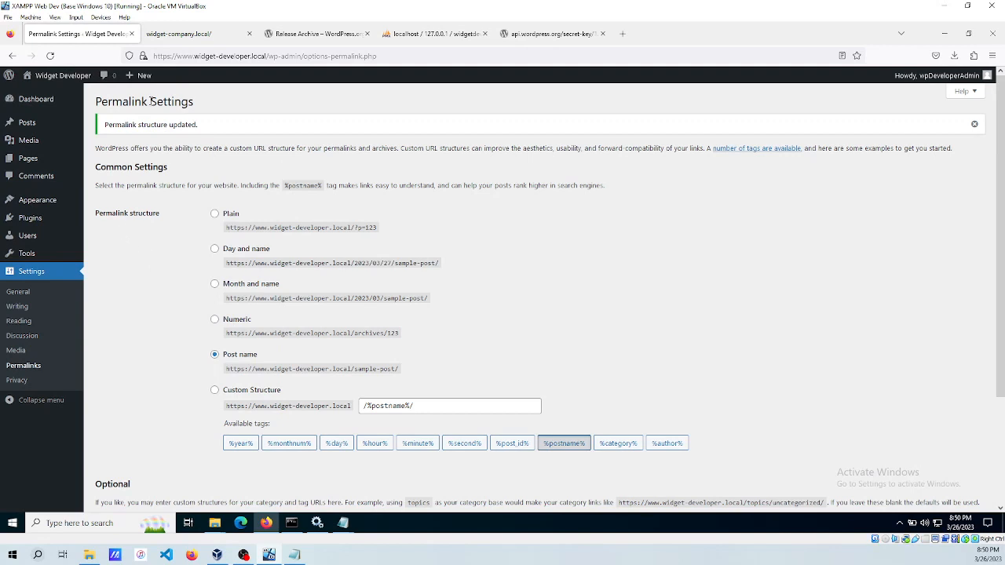
Delete the Twenty Twenty-One and Twenty Twenty-Two themes, confirming each deletion.
mouse_move(35, 204)
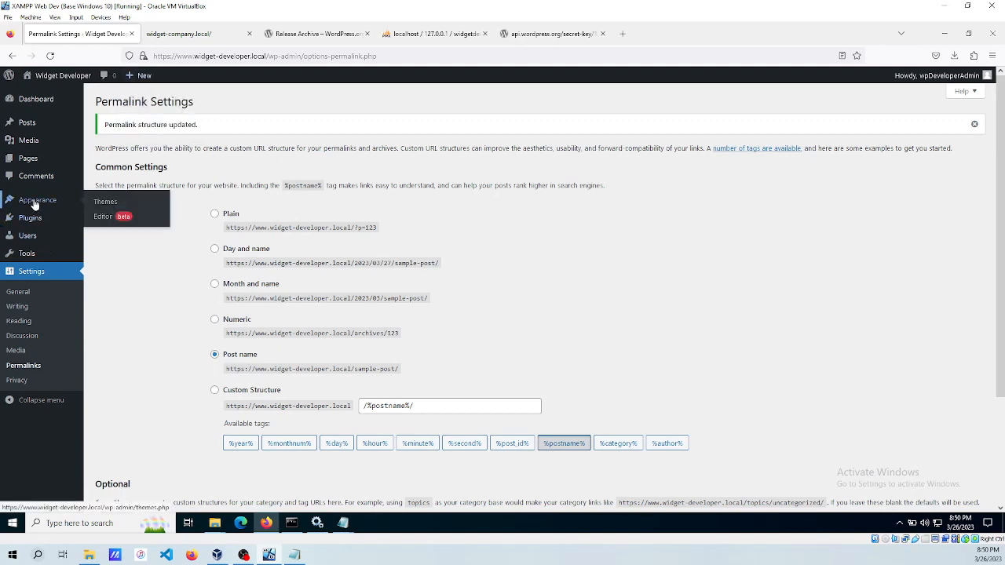
click(104, 202)
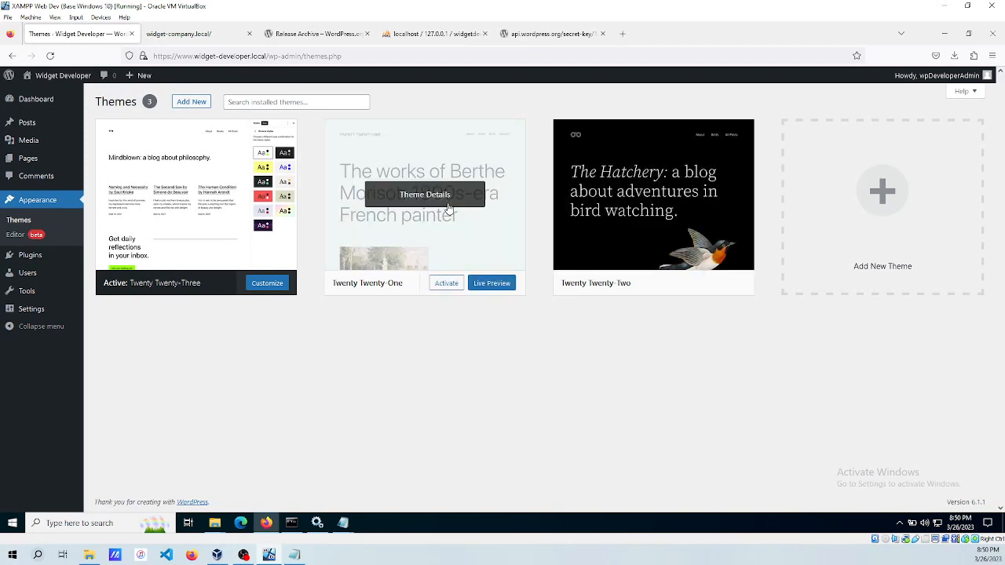
click(421, 201)
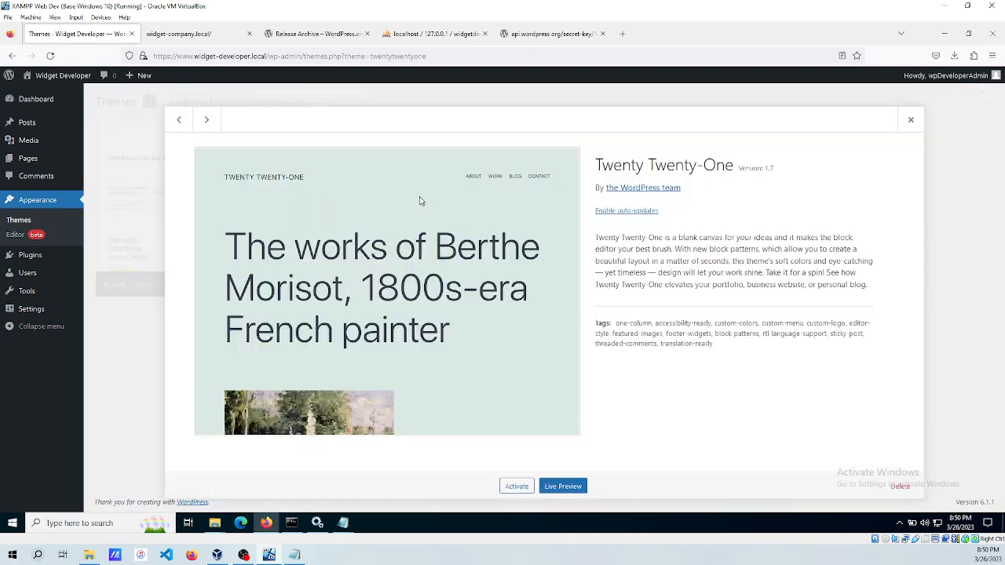
click(899, 486)
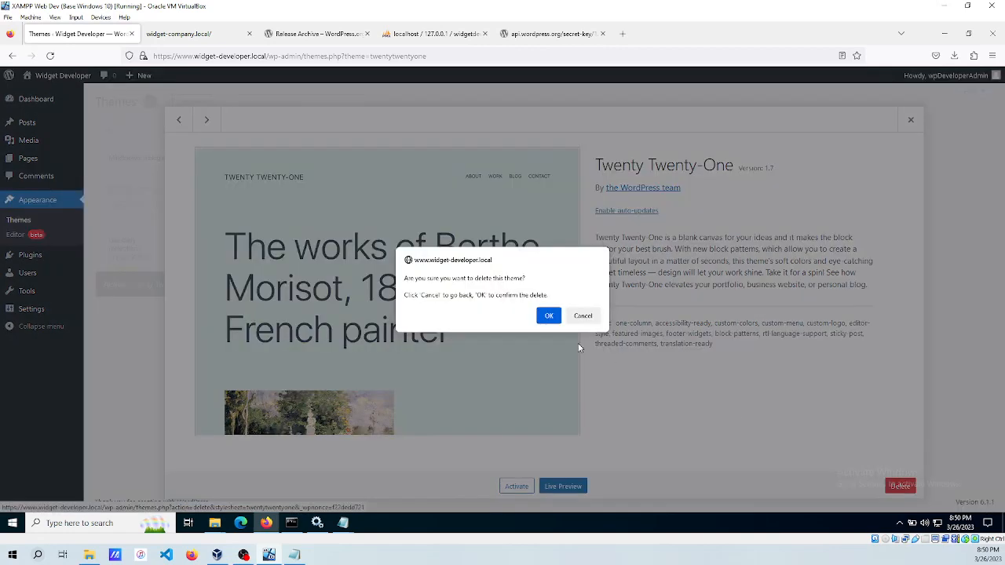
click(549, 315)
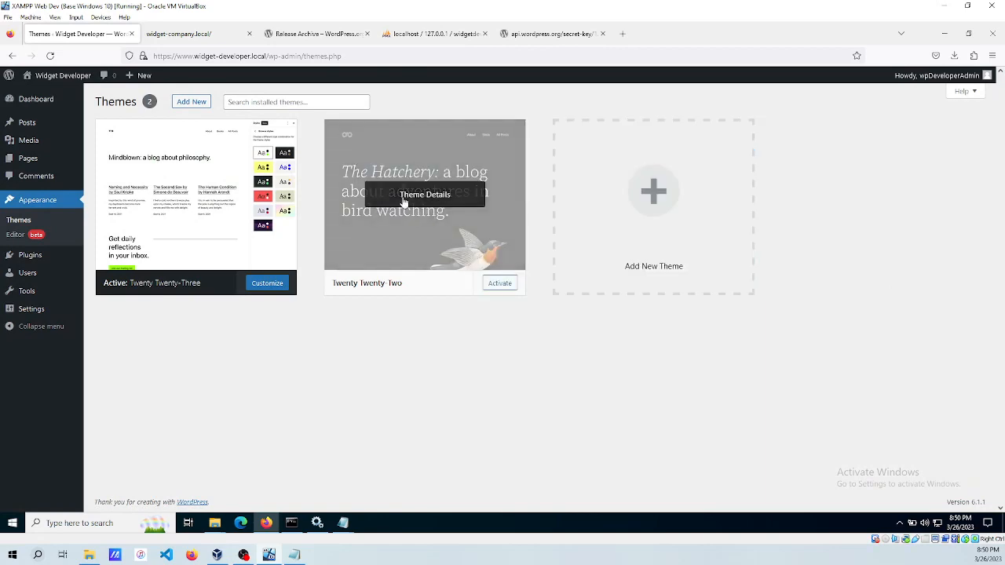
click(416, 196)
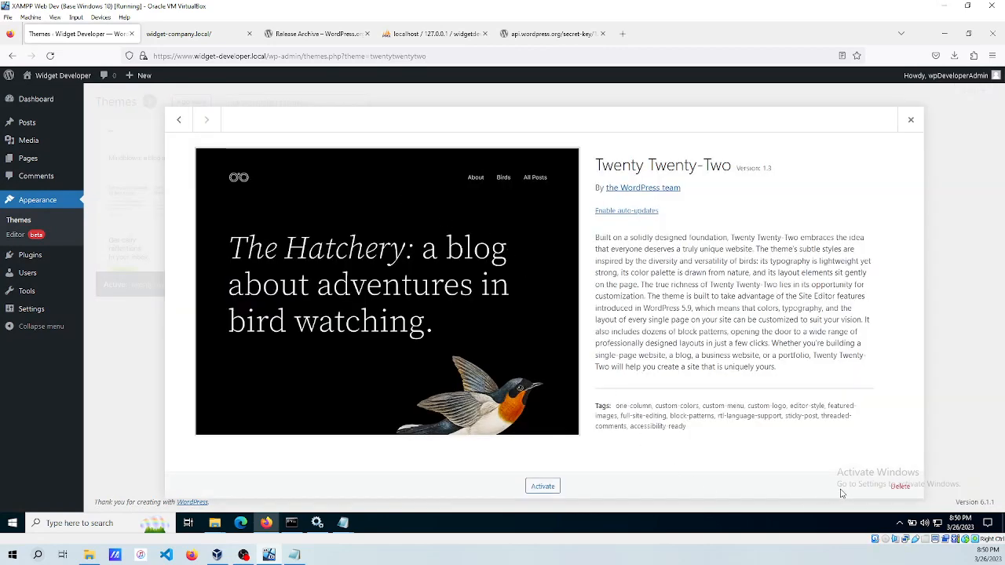
click(899, 487)
click(547, 317)
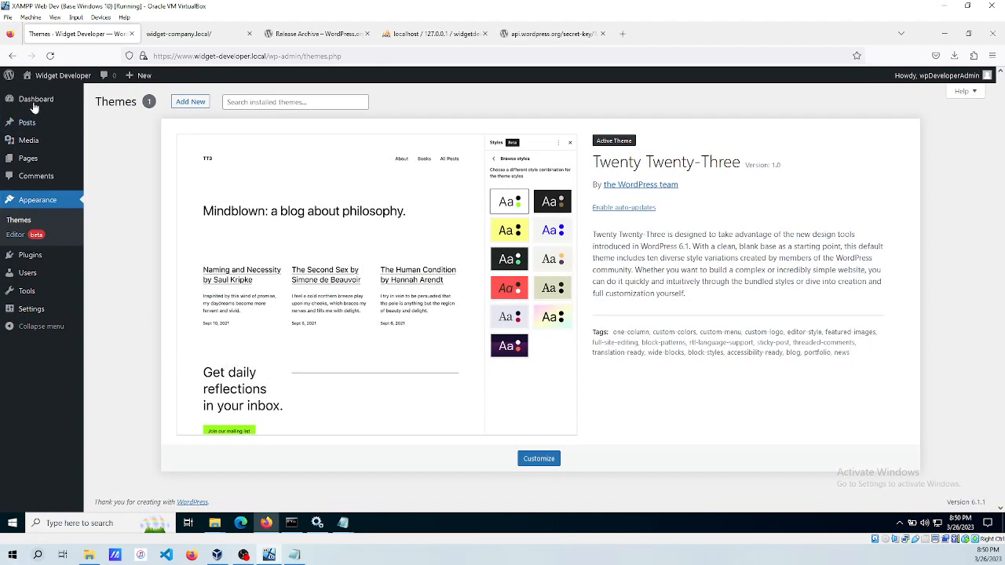
mouse_move(32, 101)
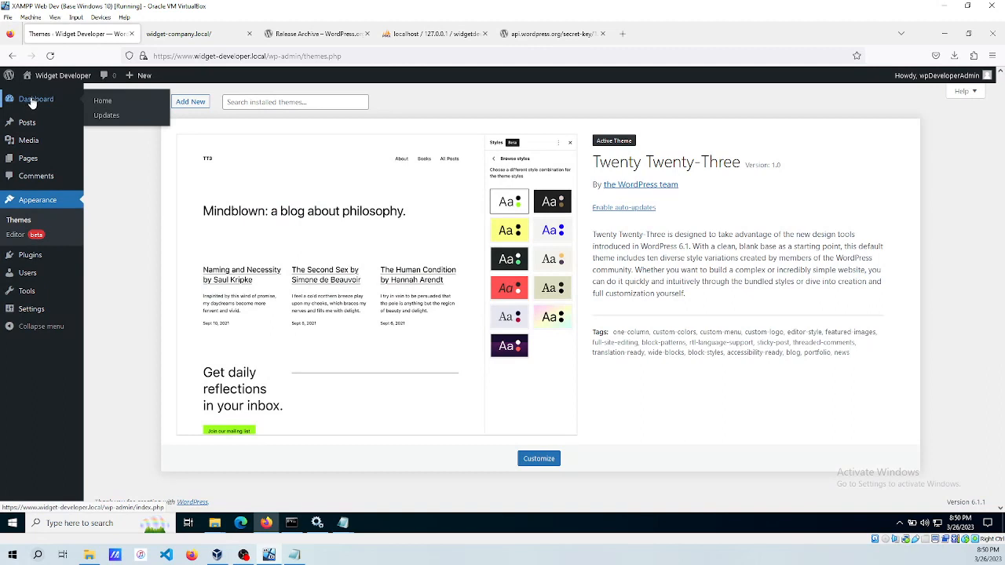
Trash the Sample Page, then publish a new page titled HOME with pre-publish checks disabled.
click(28, 161)
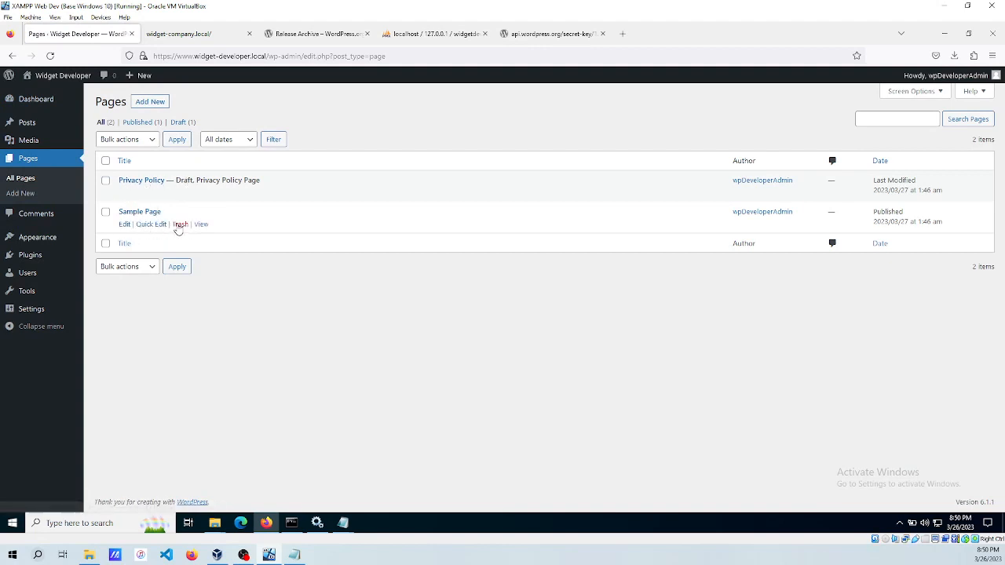
click(179, 224)
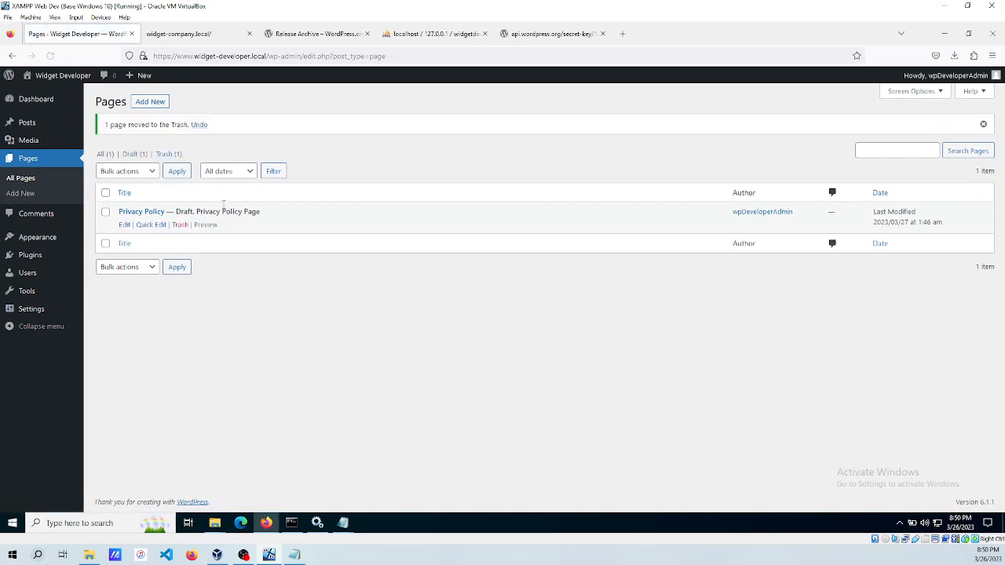
click(150, 101)
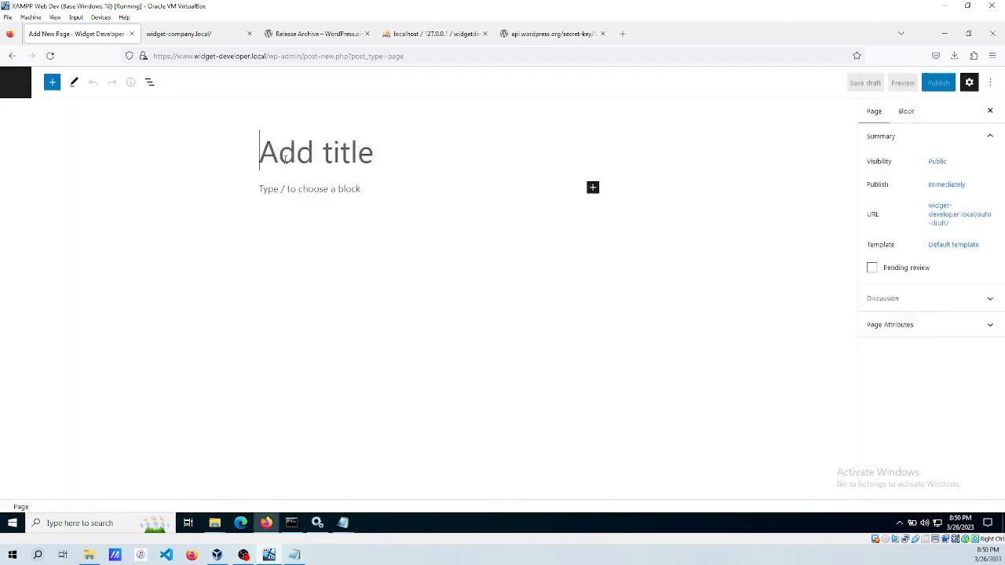
click(571, 153)
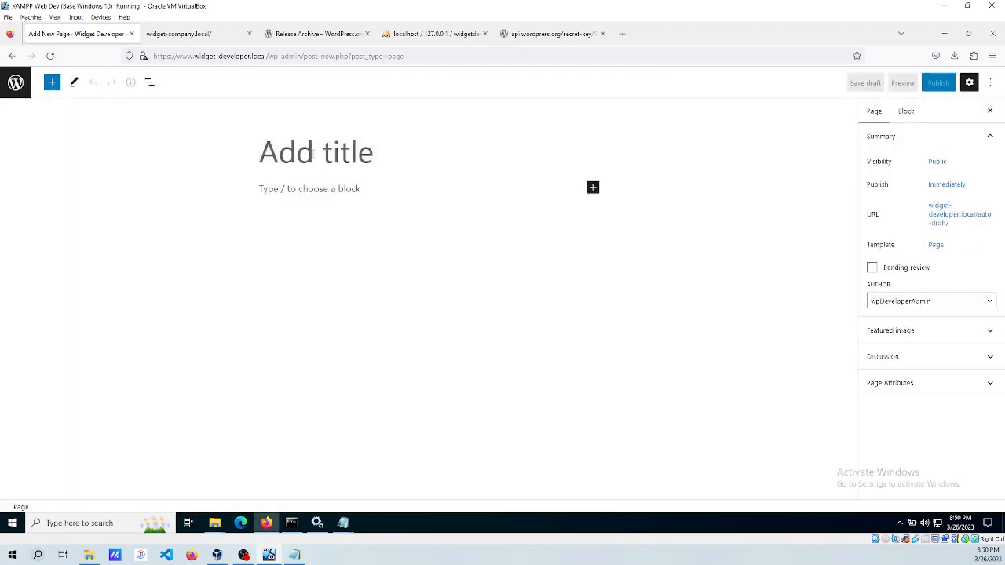
text(HOME)
key(Return)
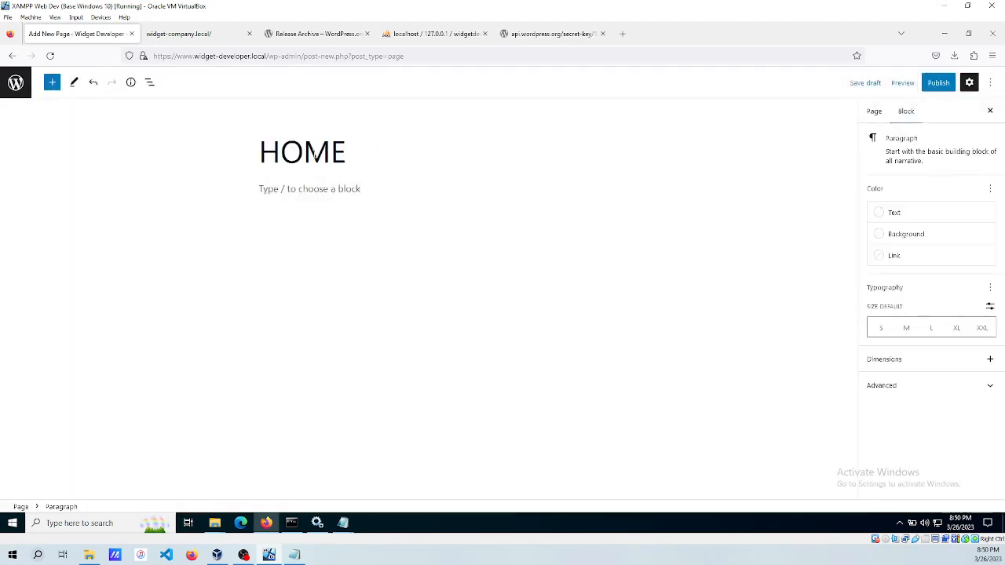
click(939, 83)
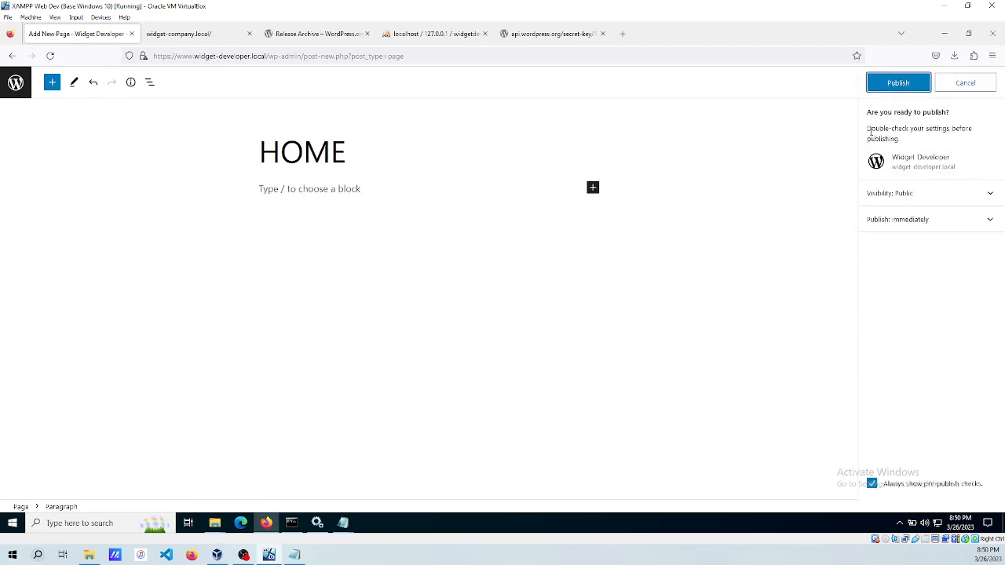
click(871, 484)
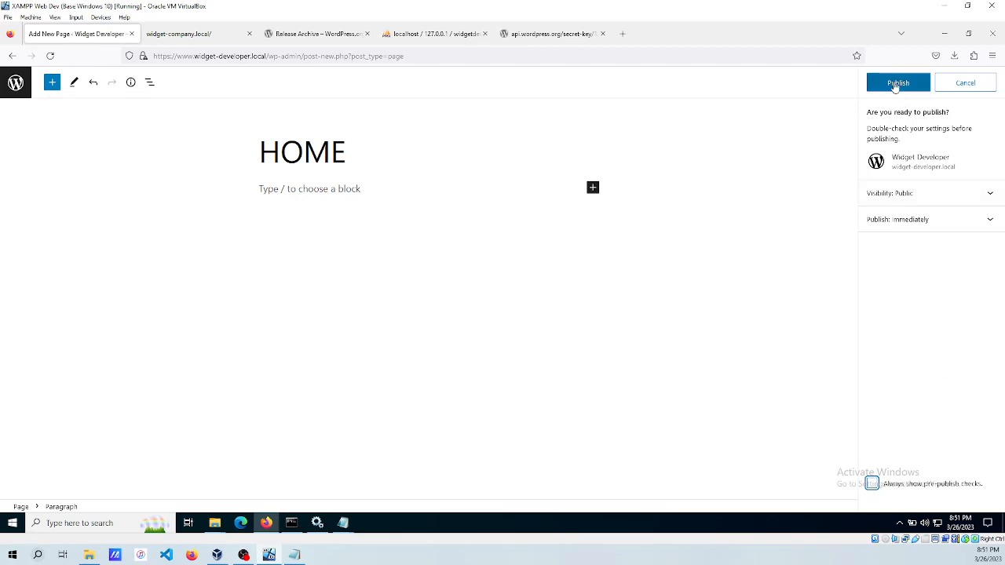
click(897, 83)
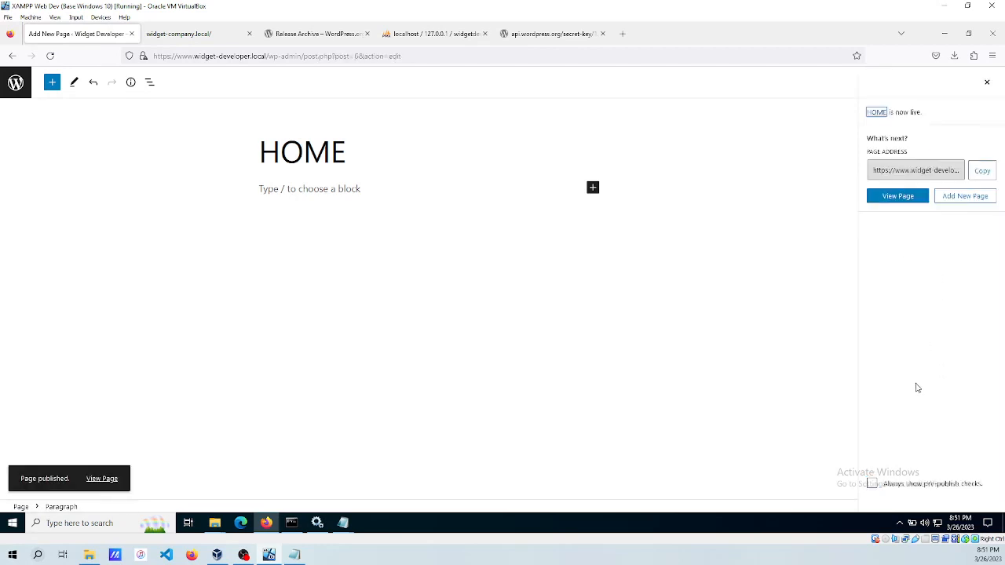
click(986, 83)
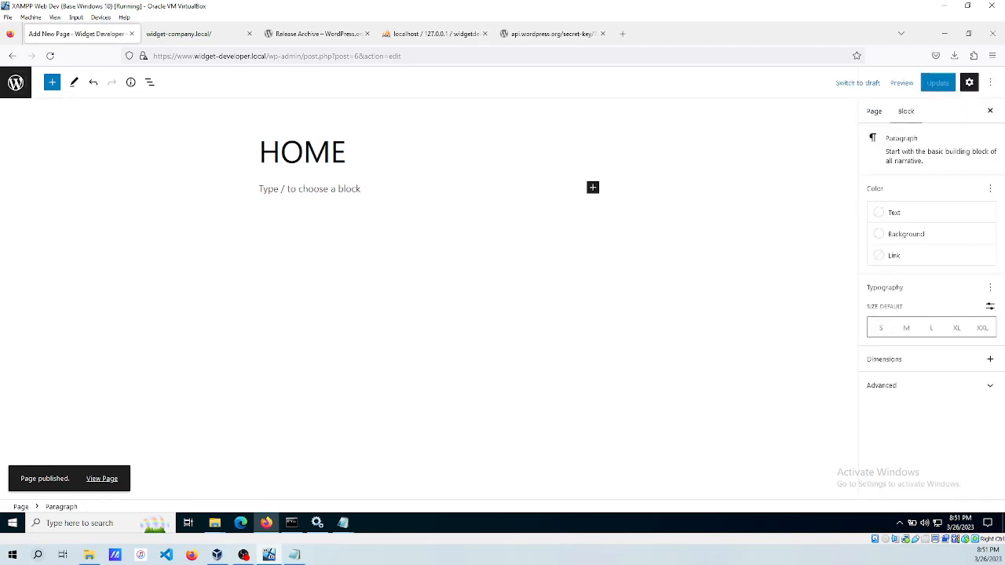
click(16, 82)
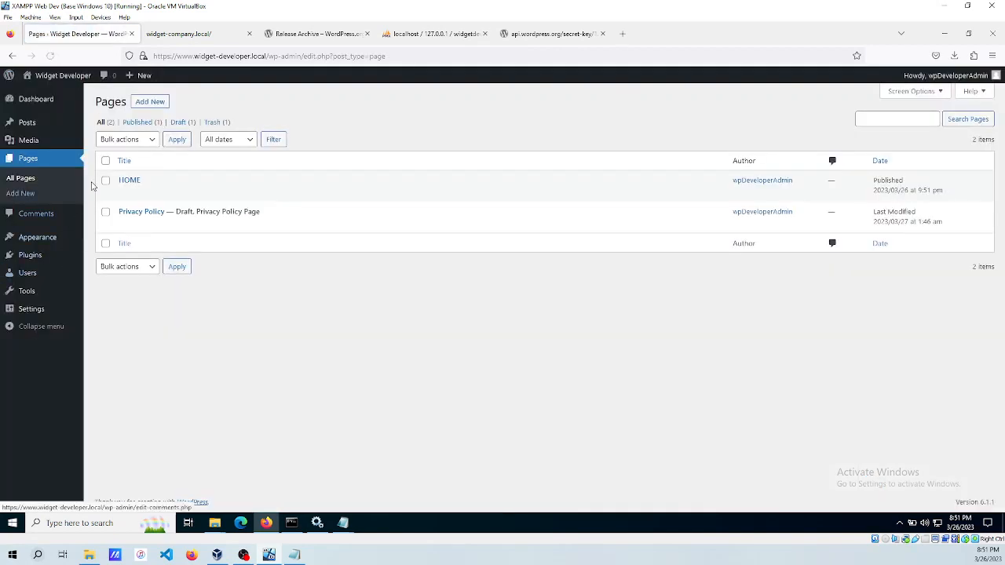
Start a new page titled 'News and Blog', correcting the mistyped ending.
click(150, 102)
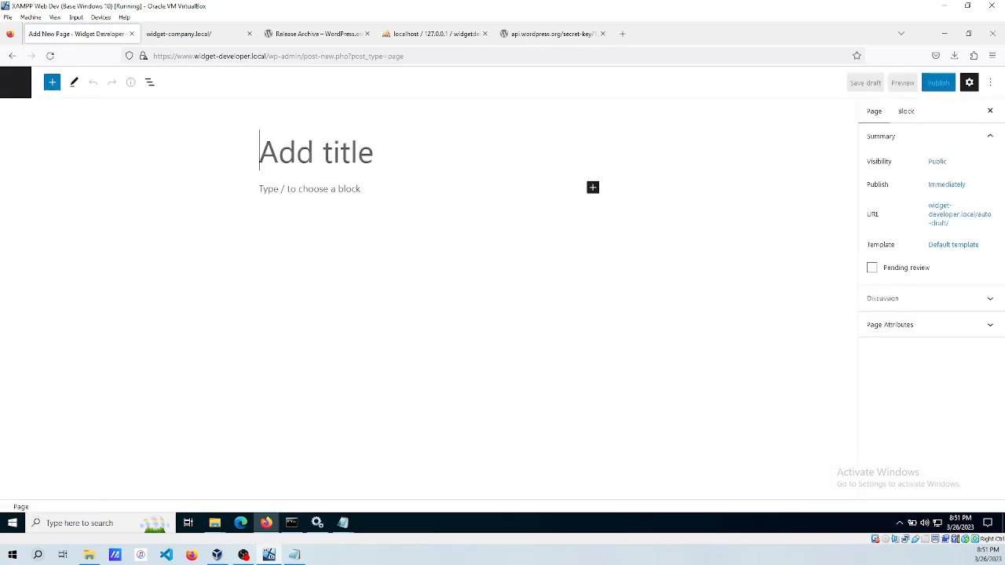
text(News)
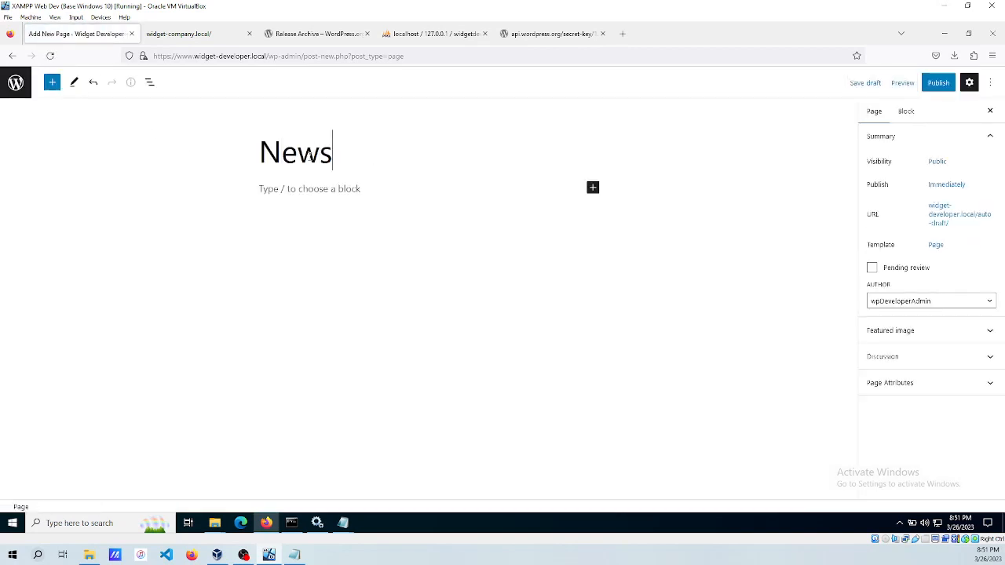
text( and)
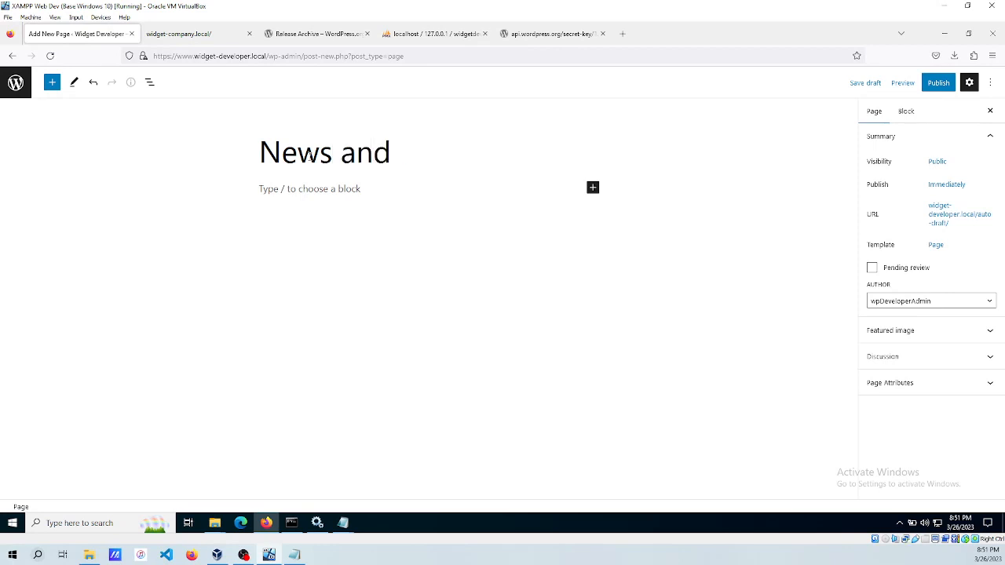
text( Block)
key(BackSpace)
key(BackSpace)
text(g)
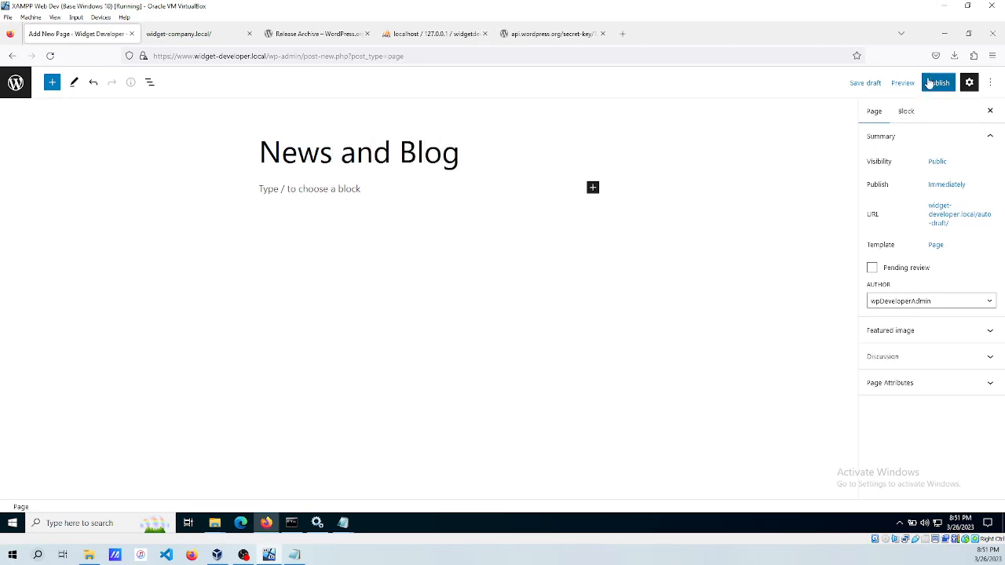
Change the page's URL slug to 'news', publish it, and return to the pages list.
click(947, 215)
drag(928, 288, 850, 288)
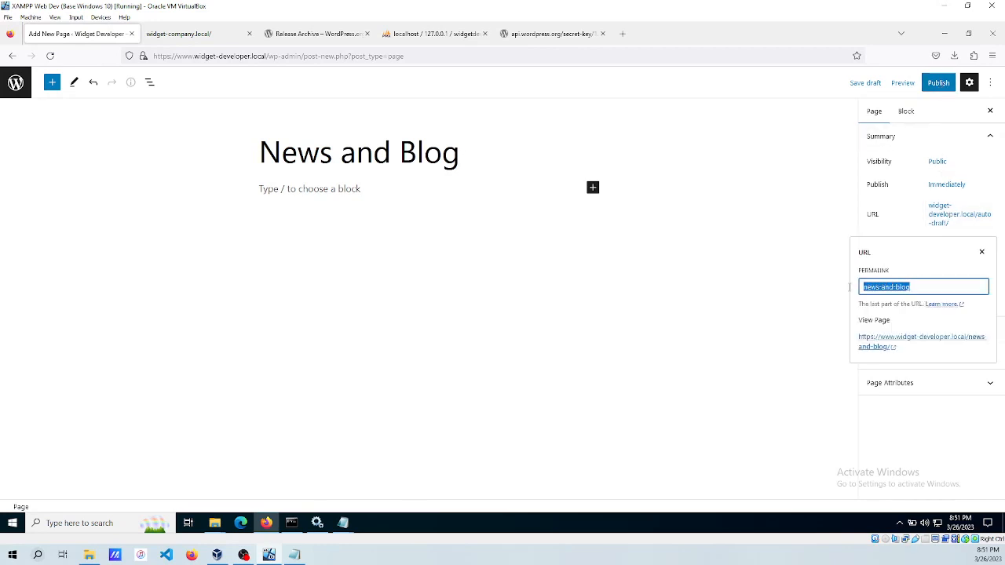
text(news)
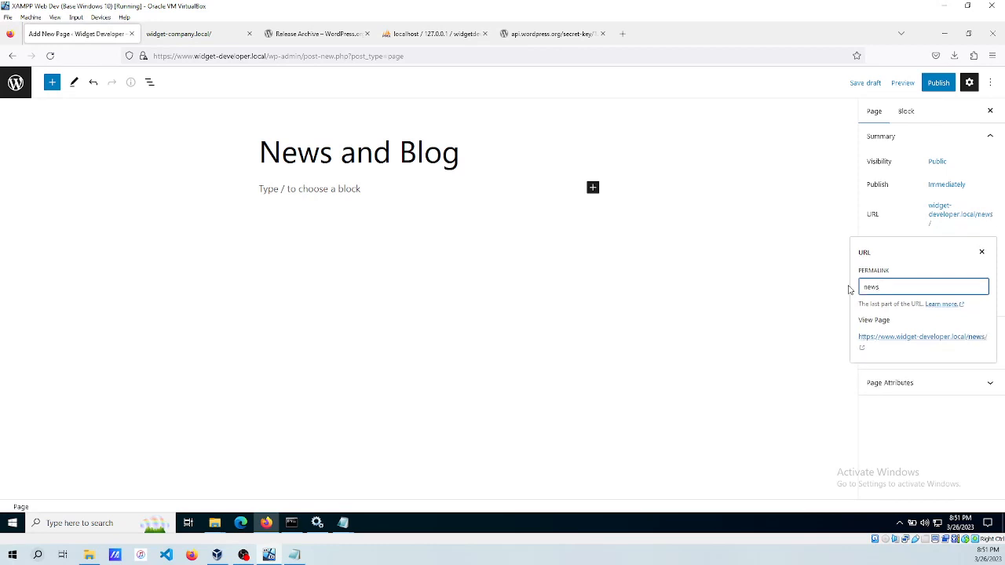
click(981, 252)
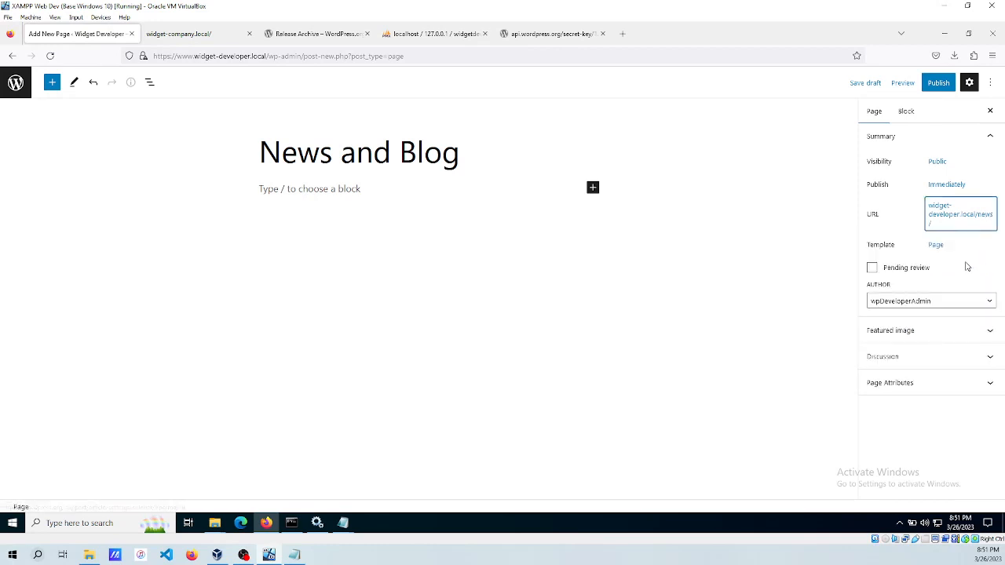
click(938, 83)
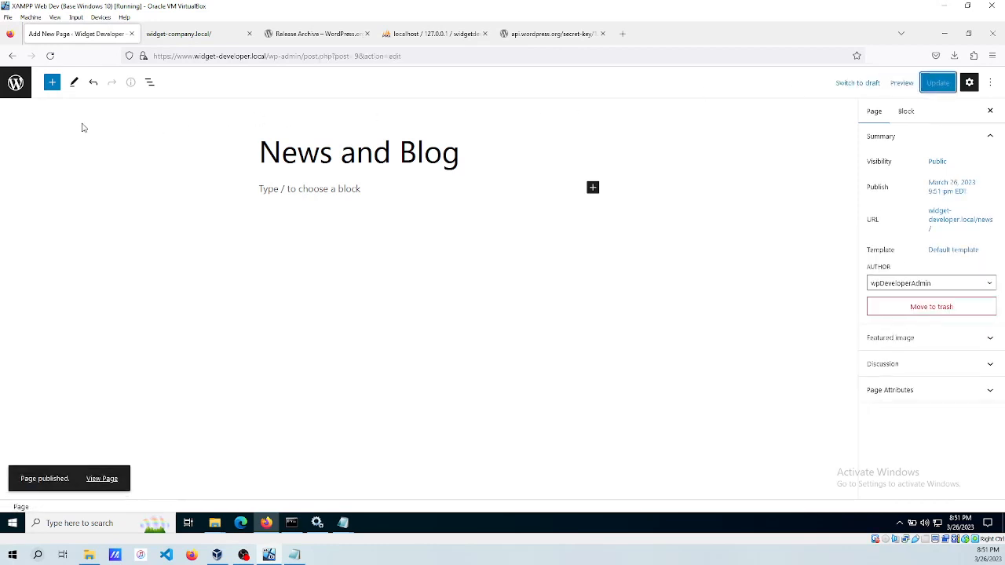
click(15, 83)
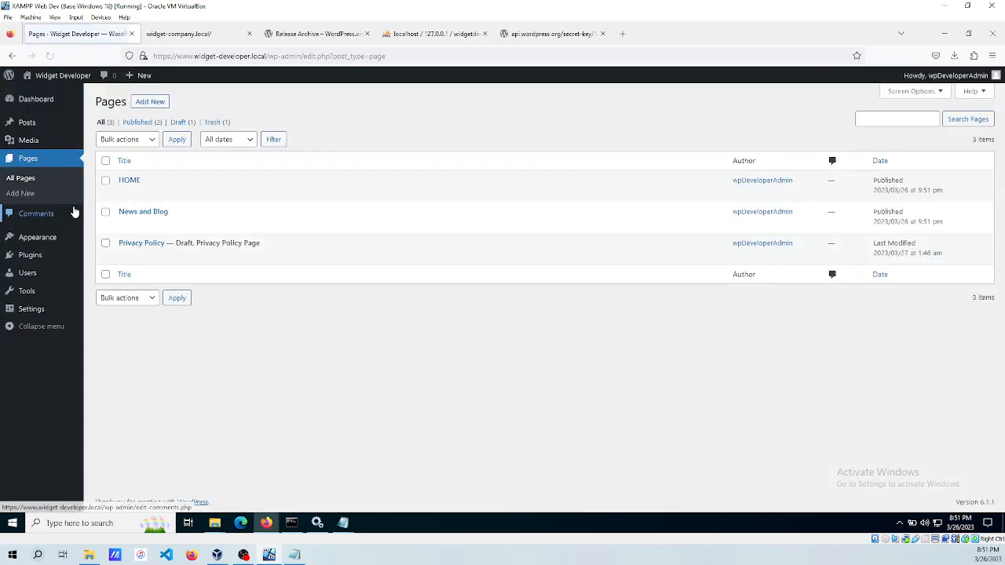
mouse_move(33, 316)
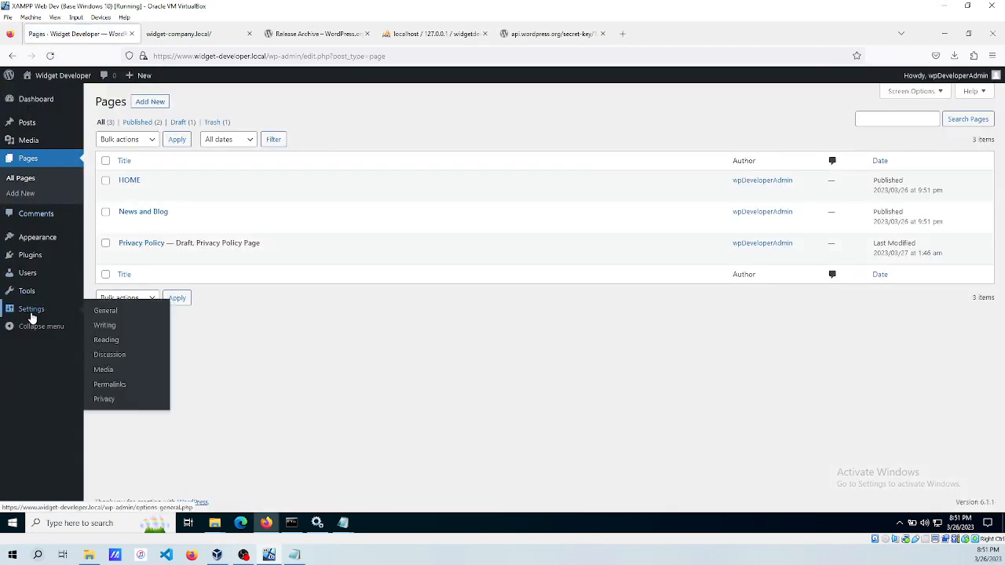
In Reading Settings, set homepage to HOME, posts page to News and Blog, feeds to Excerpt, and save.
click(108, 342)
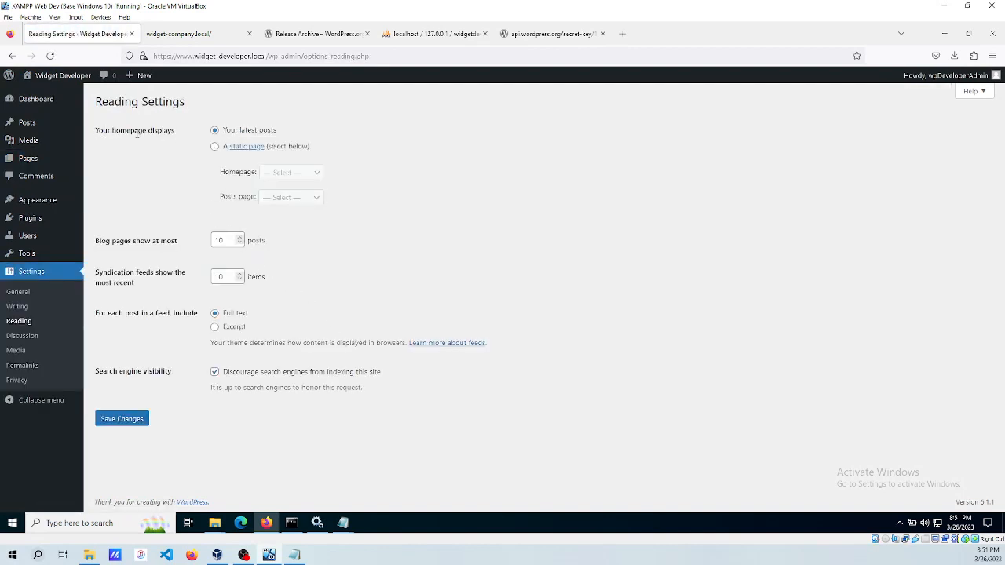
click(214, 147)
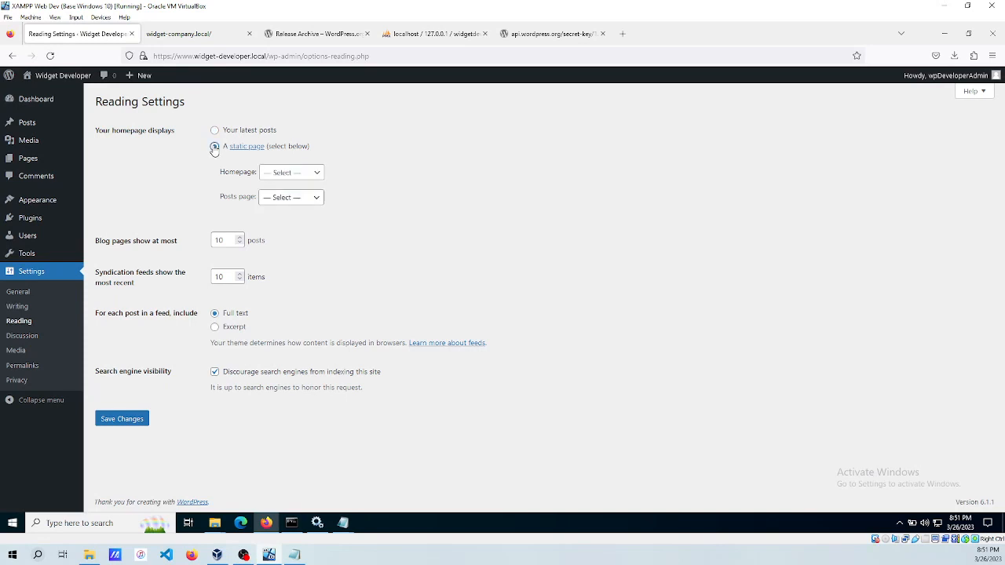
click(281, 173)
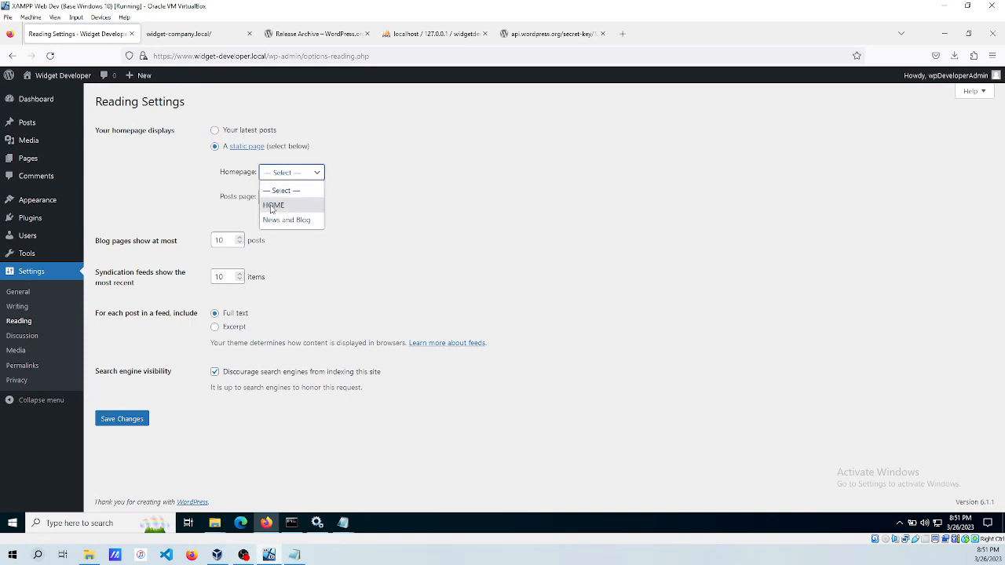
click(270, 206)
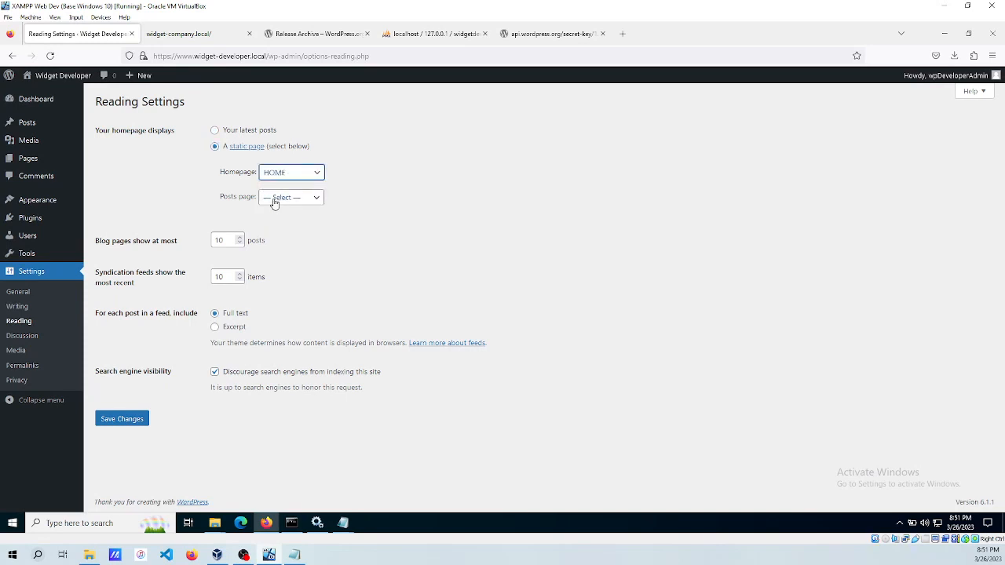
click(275, 200)
click(274, 246)
click(156, 191)
click(219, 328)
click(120, 421)
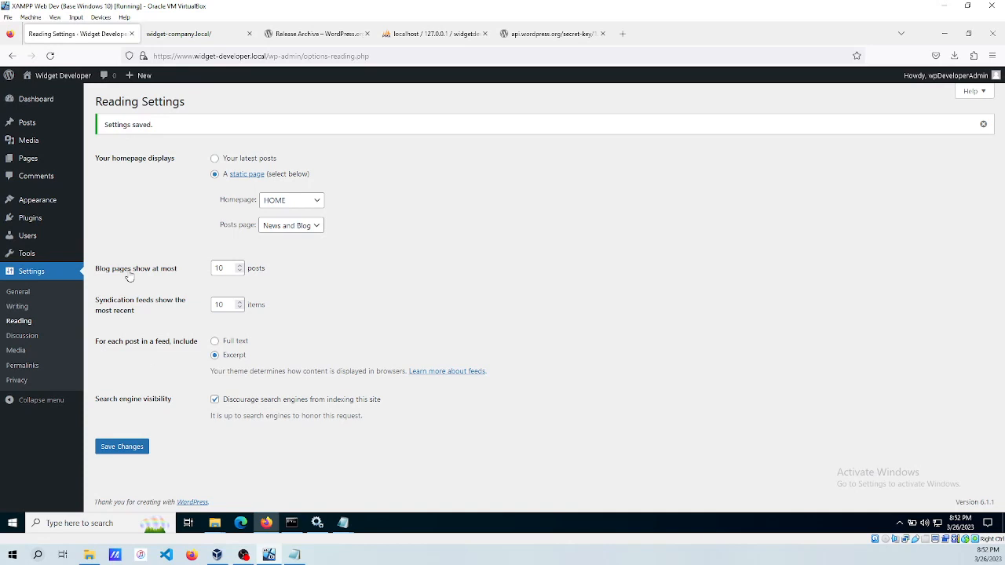
Open the live site in a private window and go to the News and Blog page.
mouse_move(66, 85)
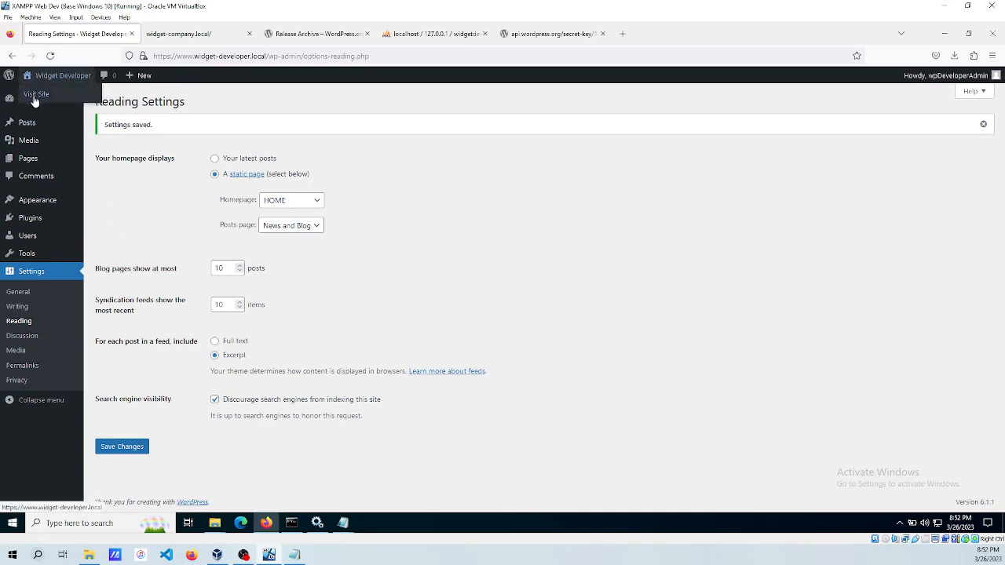
right_click(35, 97)
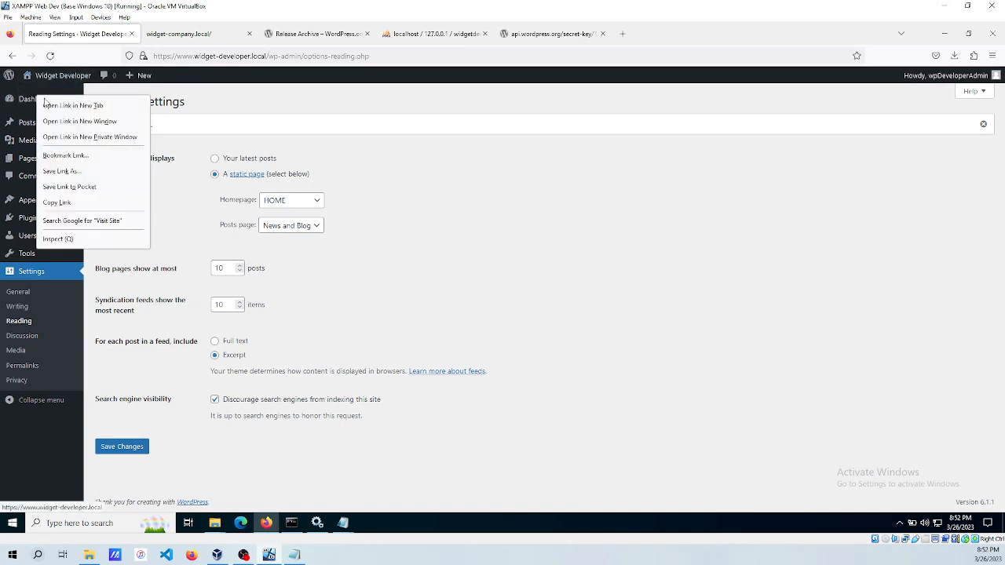
click(84, 137)
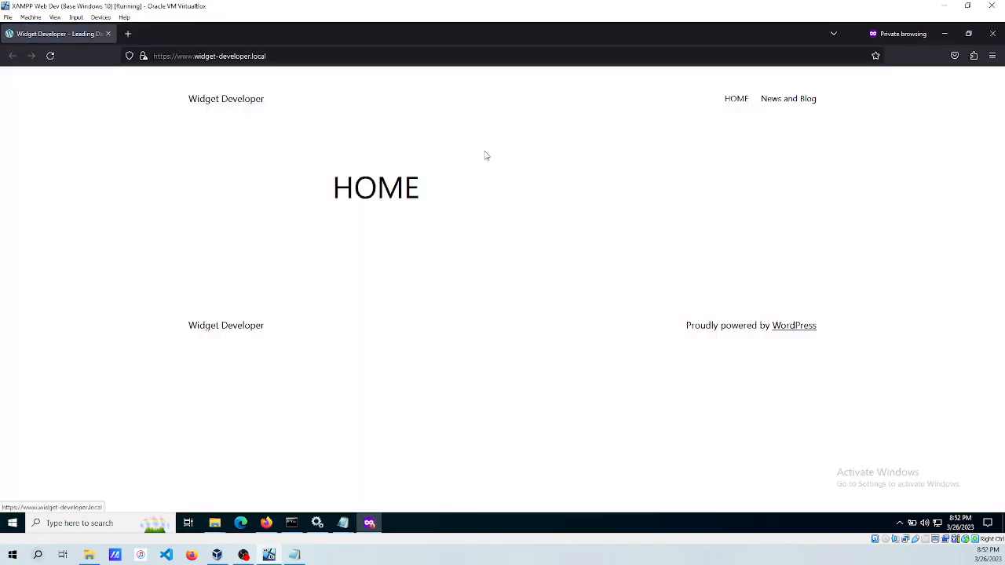
click(782, 103)
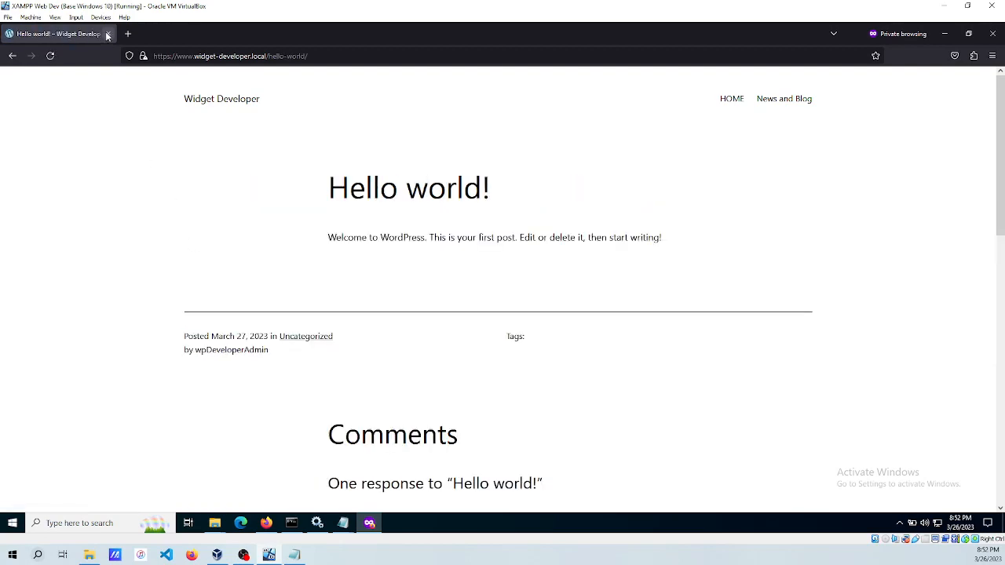
Close the private site window and view the Posts list showing the Hello world! post.
click(107, 35)
mouse_move(28, 151)
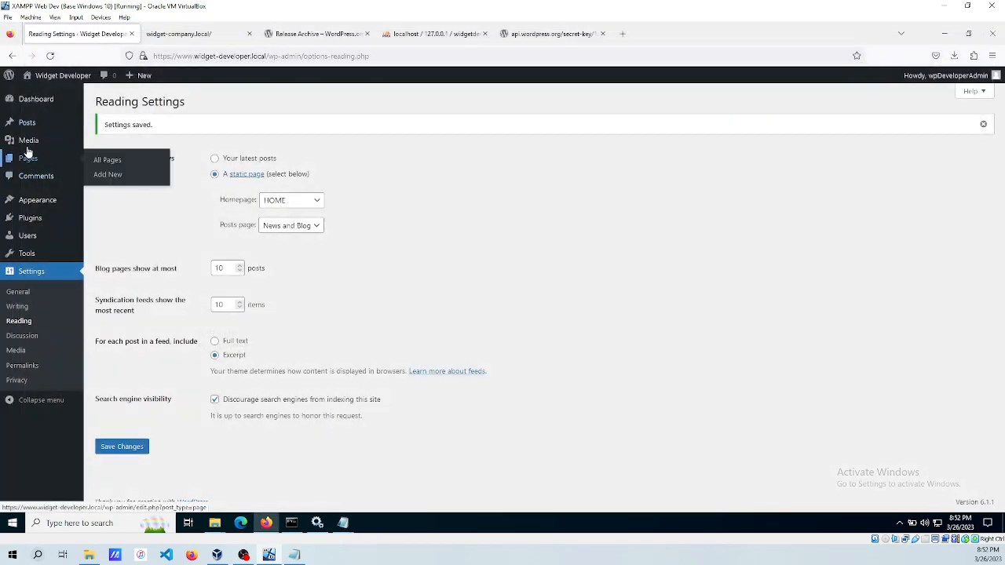
click(25, 124)
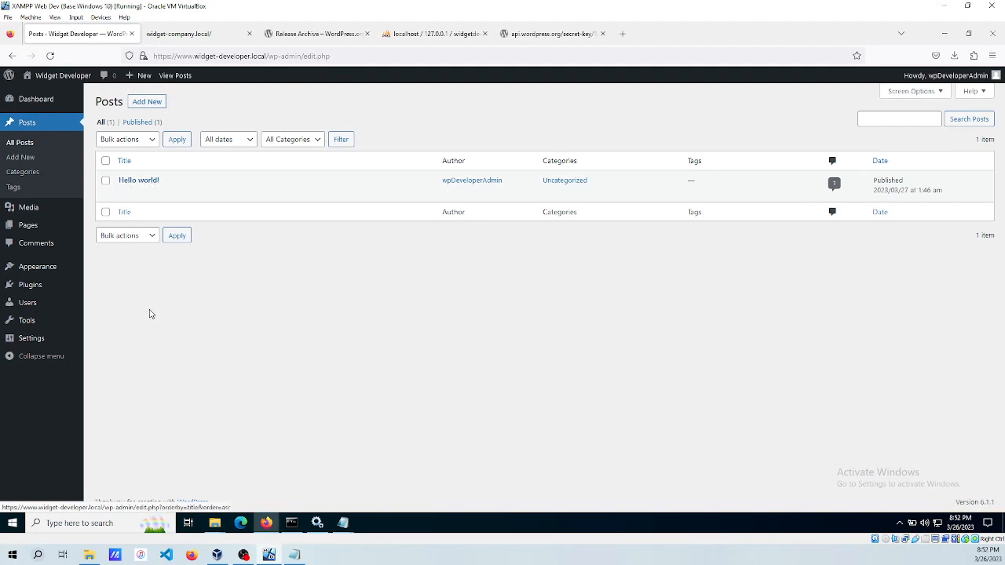
mouse_move(38, 267)
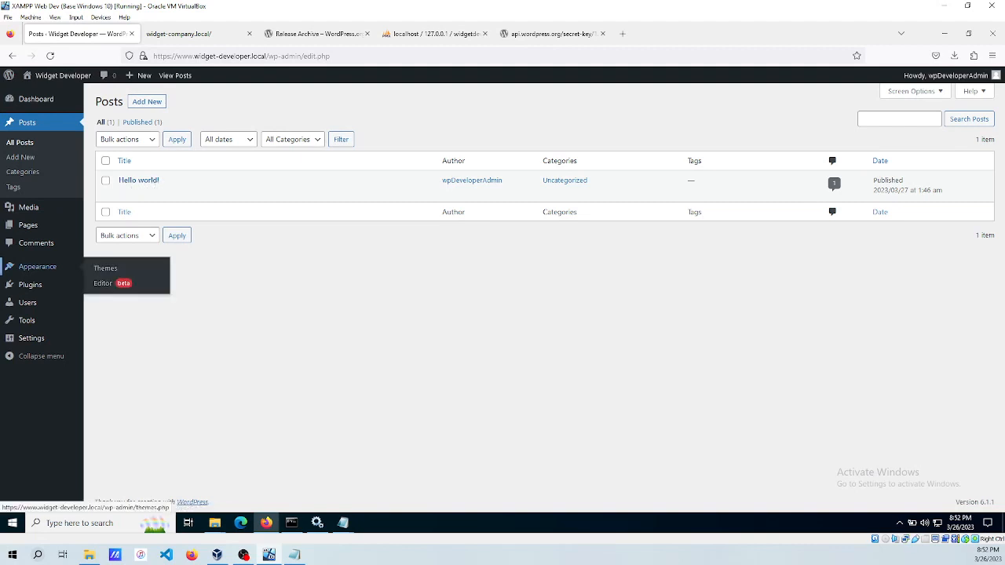
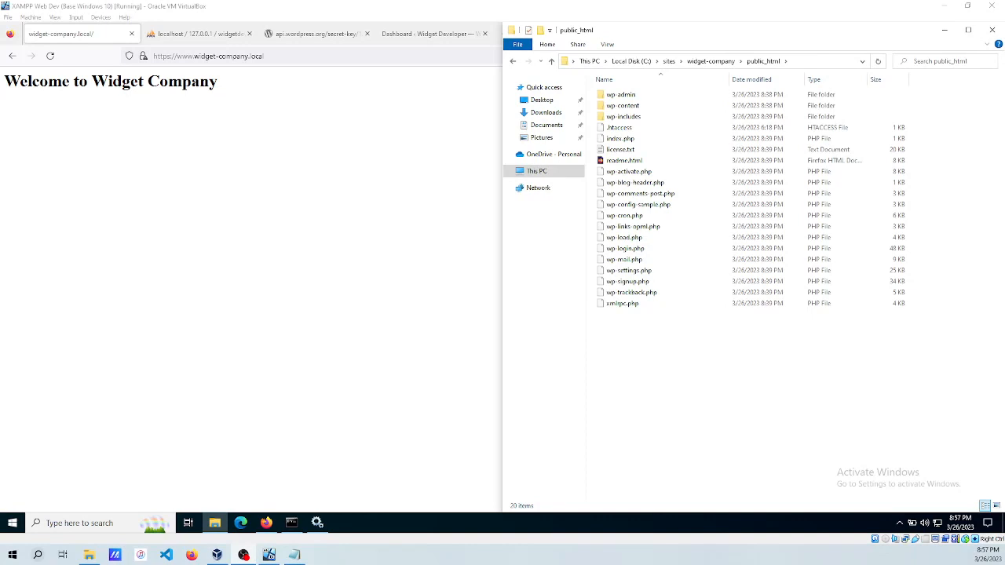
Rename wp-config-sample.php to wp-config.php.
click(645, 205)
click(645, 206)
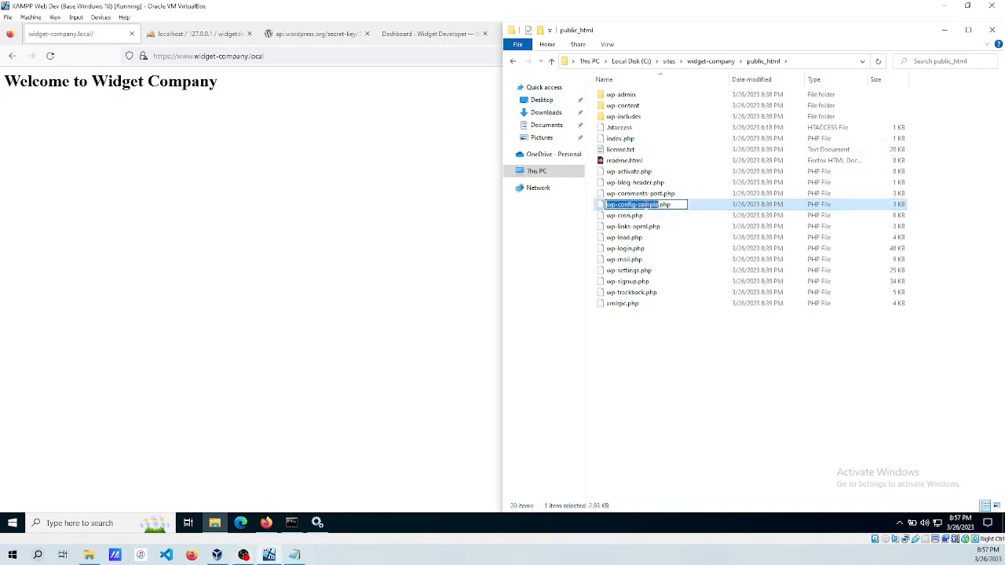
click(658, 204)
key(BackSpace)
key(BackSpace)
key(BackSpace)
key(BackSpace)
key(BackSpace)
key(BackSpace)
key(BackSpace)
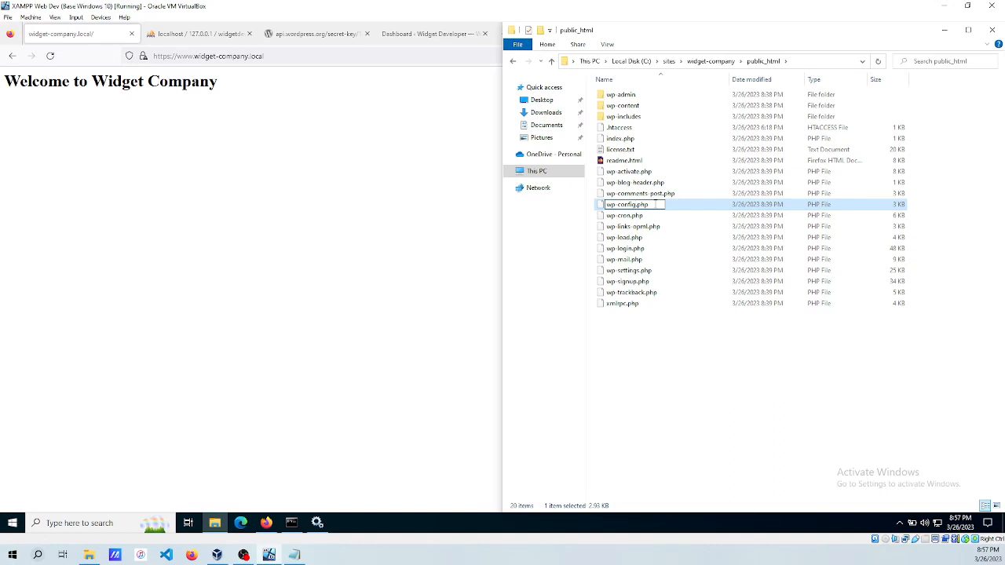
key(Return)
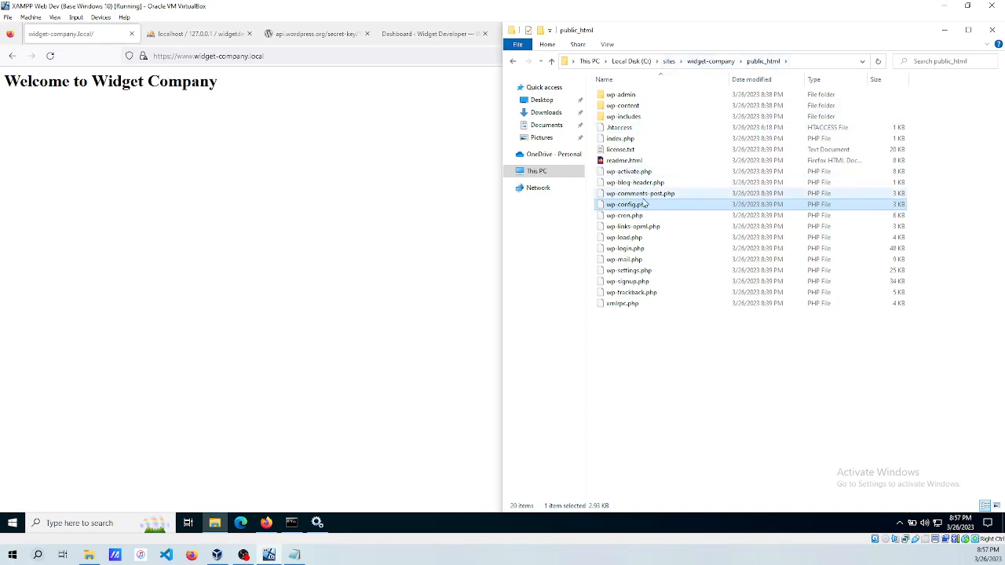
Open wp-config.php in Notepad without making Notepad the default, then return to phpMyAdmin.
right_click(619, 205)
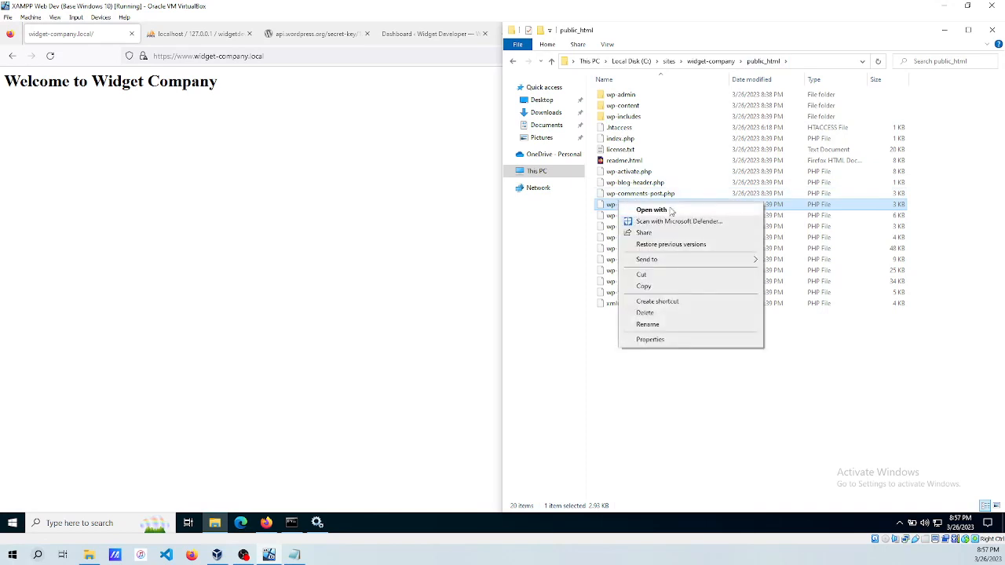
click(651, 209)
click(426, 191)
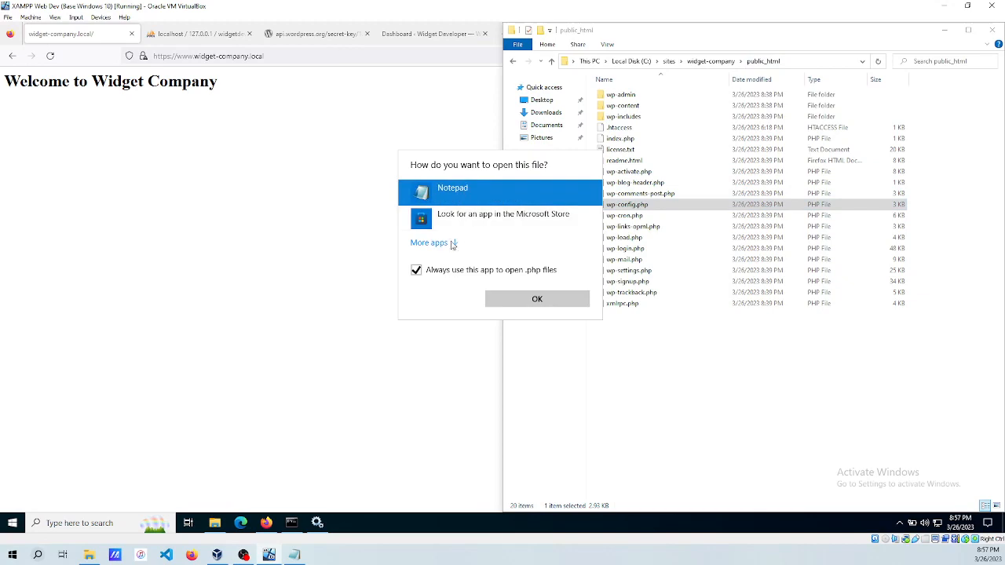
click(455, 272)
click(515, 298)
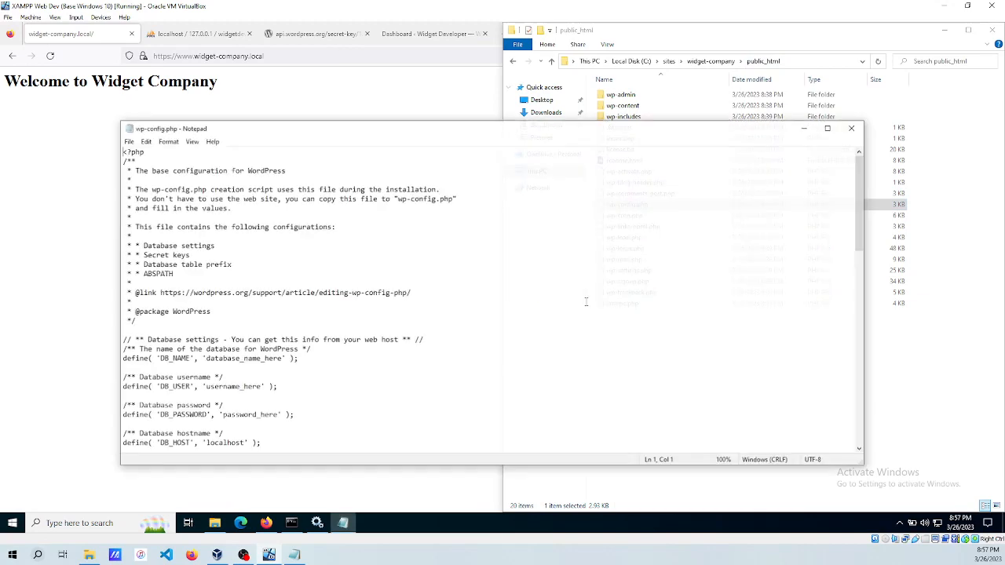
drag(415, 129, 366, 150)
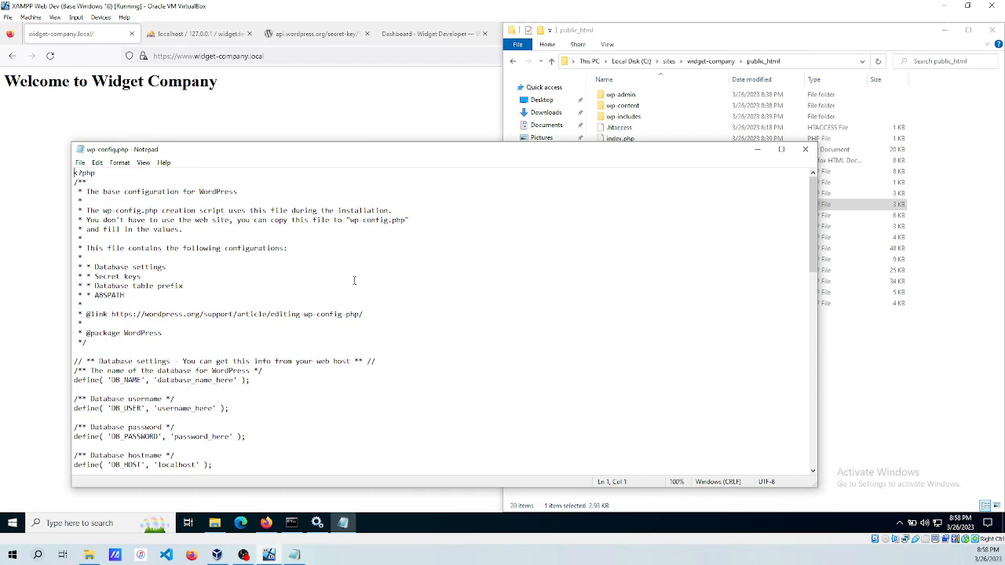
click(183, 37)
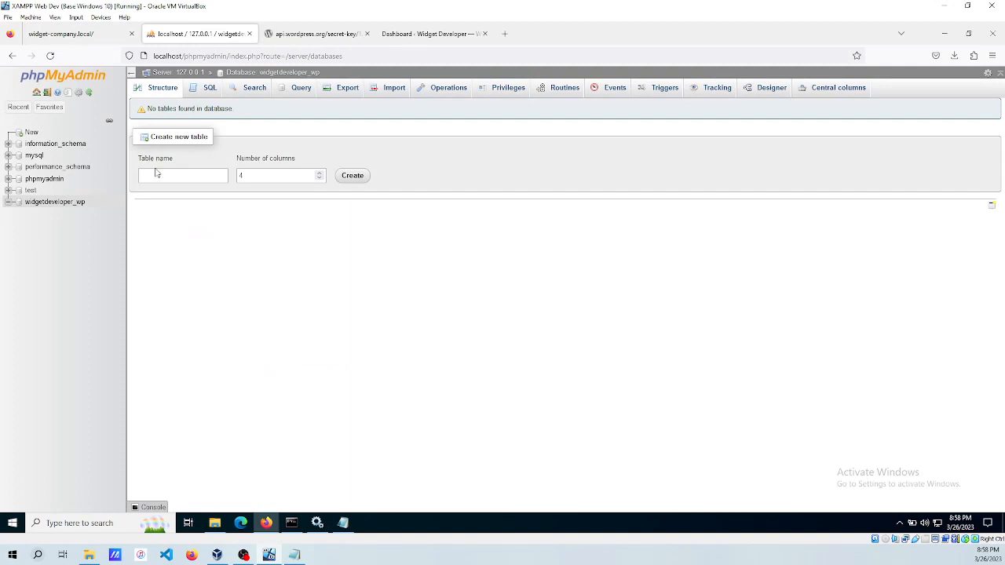
Start a new phpMyAdmin user account with user name widgetcompany.
click(37, 93)
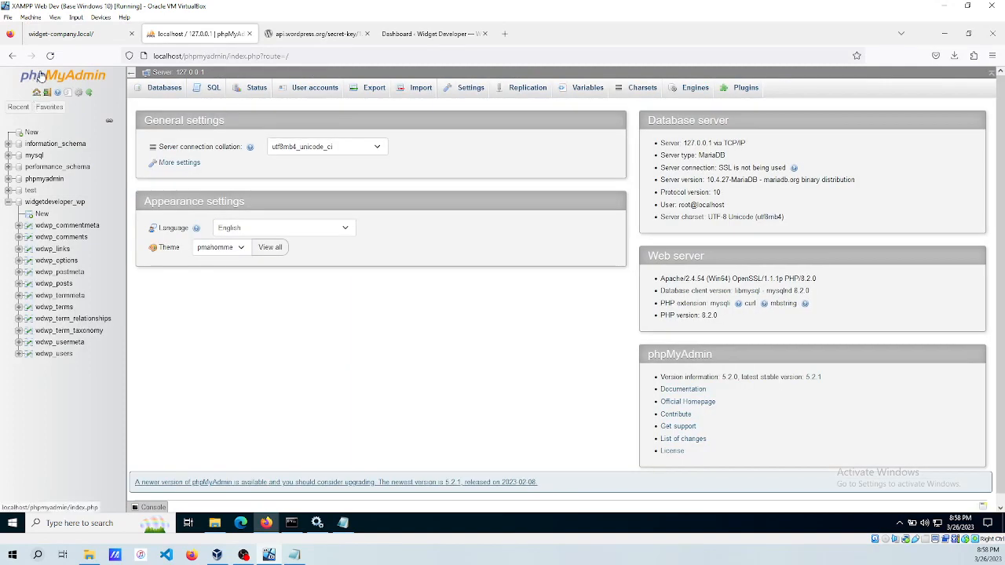
click(8, 202)
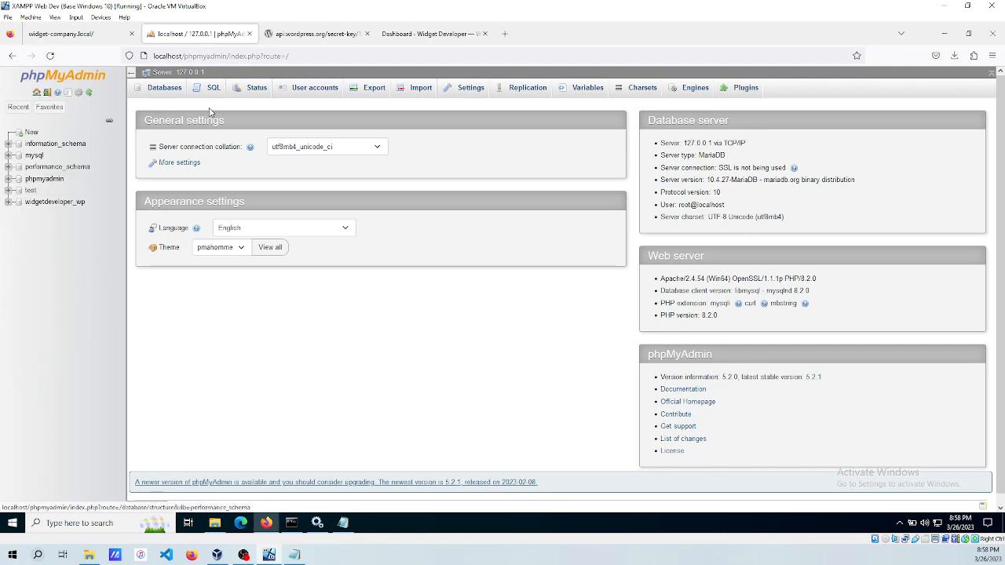
click(299, 92)
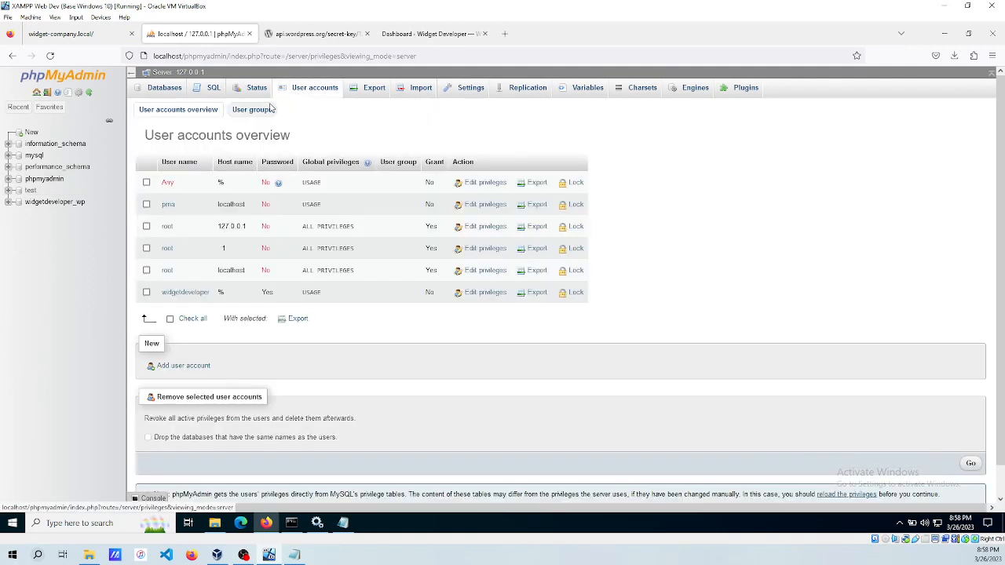
click(177, 366)
click(312, 163)
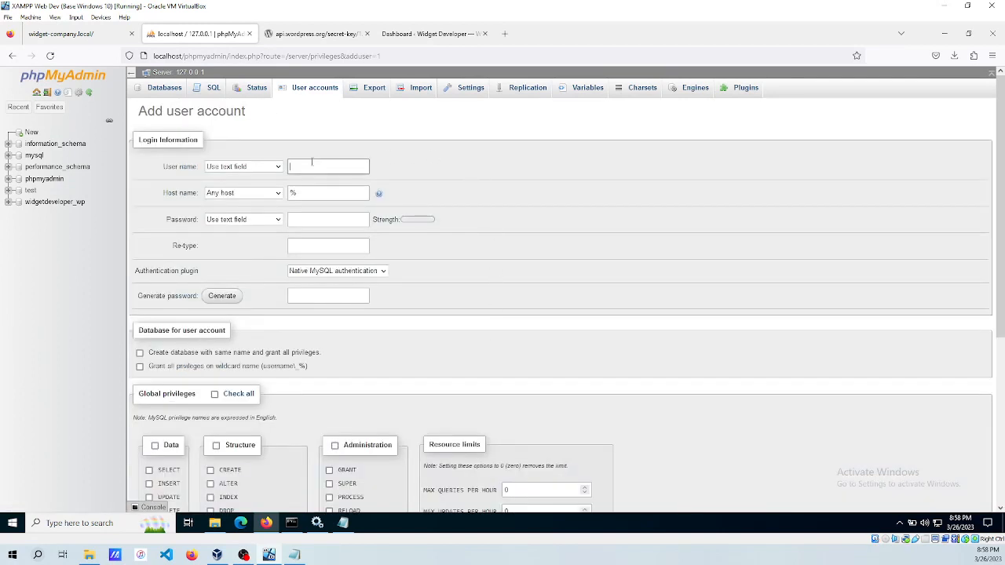
text(widgetcompany)
Generate a strong password, grant all privileges on wildcard-name databases, and copy the password.
click(221, 296)
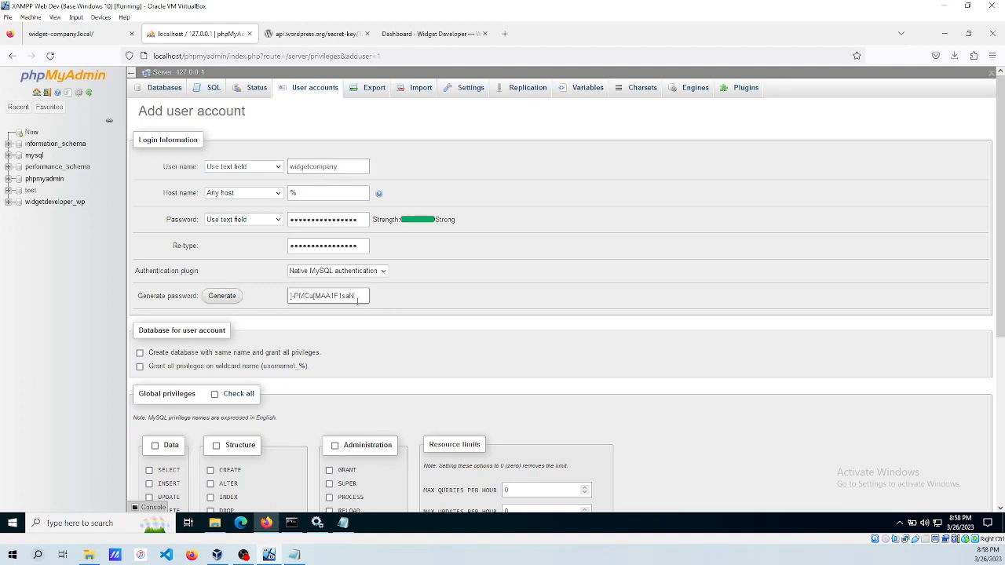
click(201, 367)
click(359, 296)
drag(361, 295, 279, 296)
key(ctrl+c)
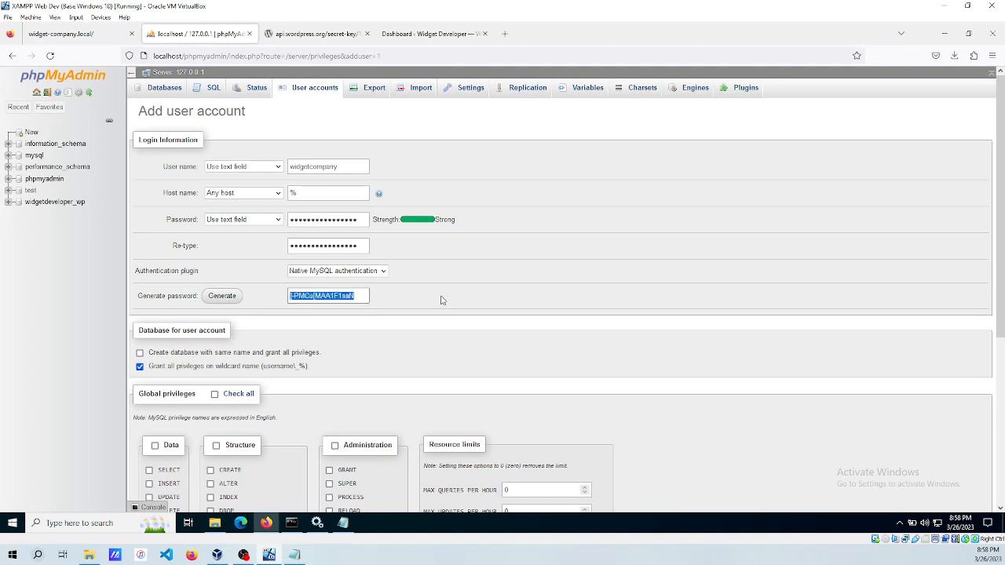
click(343, 523)
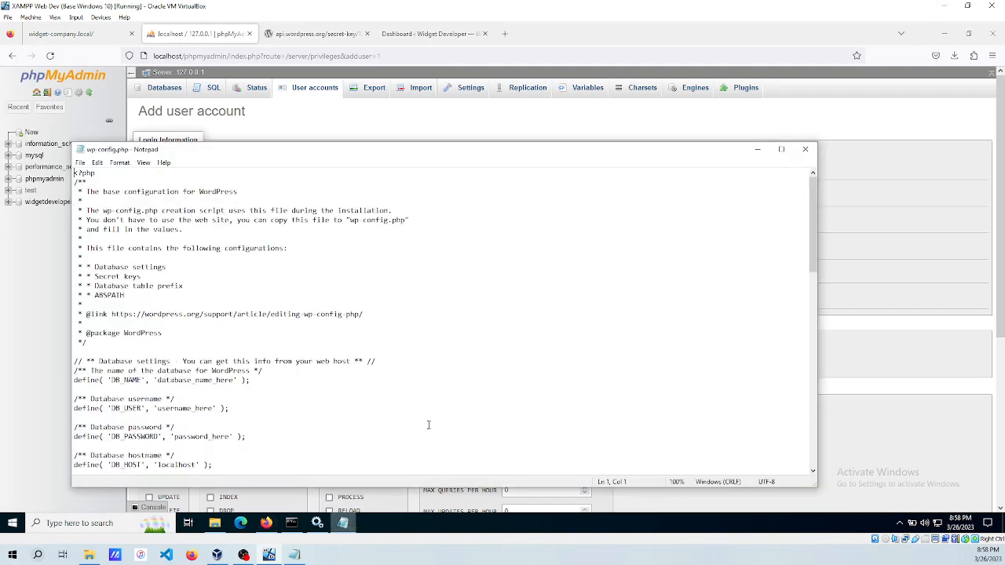
Replace password_here in the DB_PASSWORD line with the generated password.
click(233, 436)
key(BackSpace)
key(BackSpace)
key(BackSpace)
key(BackSpace)
key(BackSpace)
key(BackSpace)
key(BackSpace)
key(BackSpace)
key(BackSpace)
key(BackSpace)
key(BackSpace)
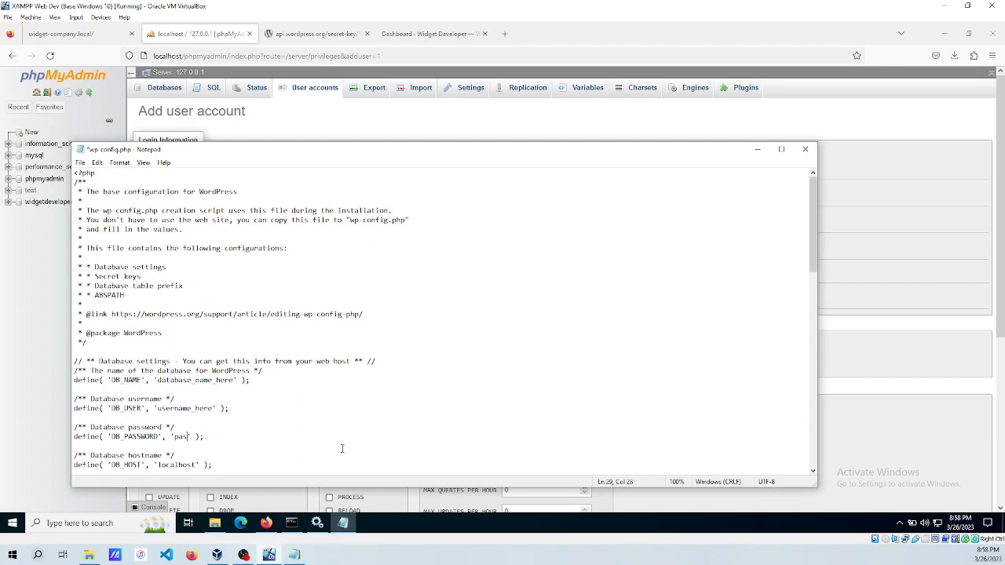
key(BackSpace)
key(BackSpace)
key(BackSpace)
key(ctrl+v)
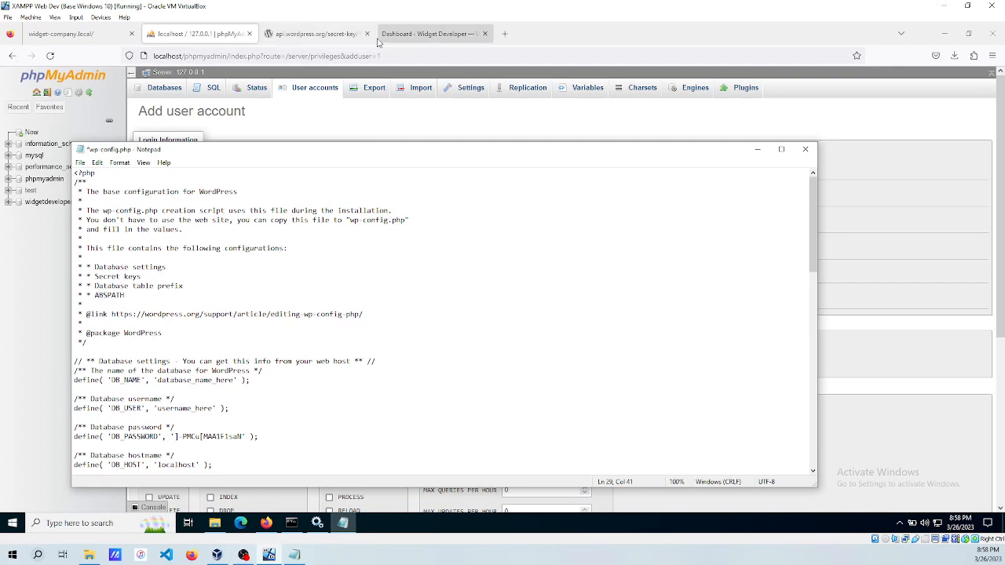
Copy the user name widgetcompany from phpMyAdmin into the DB_USER line.
click(408, 126)
drag(355, 167, 260, 169)
key(ctrl+c)
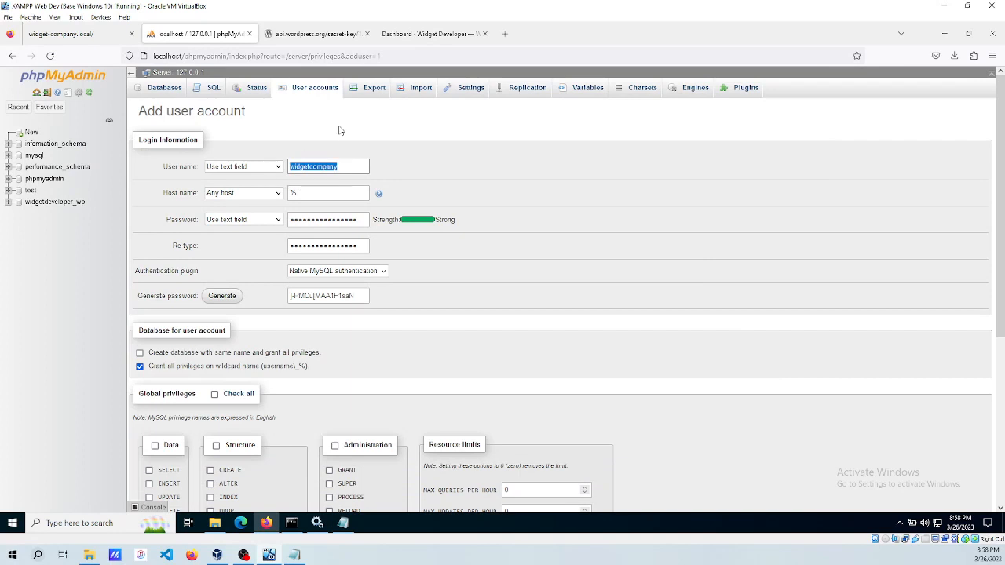
click(343, 522)
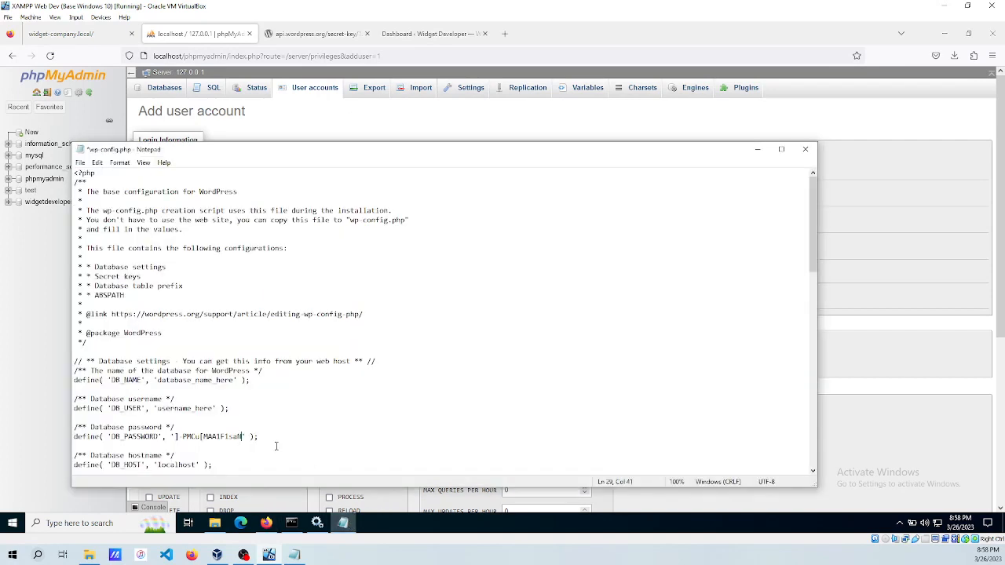
click(218, 407)
key(BackSpace)
key(BackSpace)
key(BackSpace)
key(BackSpace)
key(BackSpace)
key(BackSpace)
key(BackSpace)
key(BackSpace)
key(BackSpace)
key(BackSpace)
key(BackSpace)
key(BackSpace)
key(BackSpace)
key(BackSpace)
key(ctrl+v)
click(332, 130)
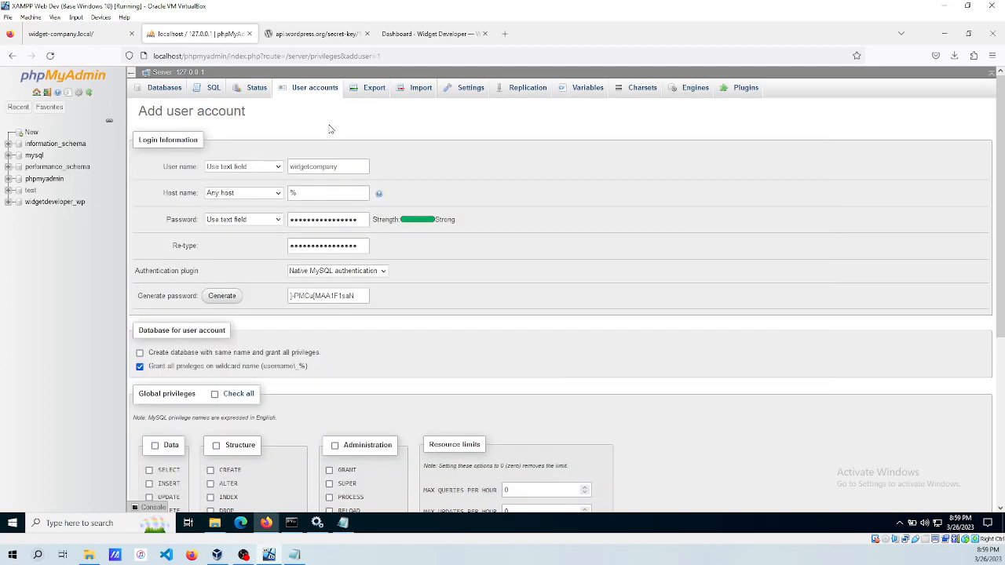
Submit the widgetcompany user account, declining the browser's offer to save the login.
scroll(487, 359, down, 6)
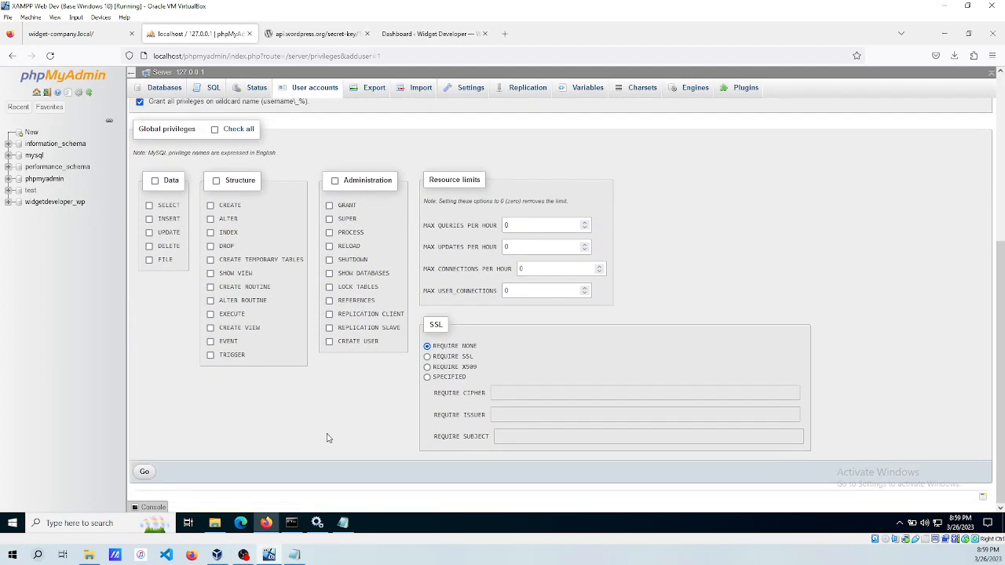
click(145, 471)
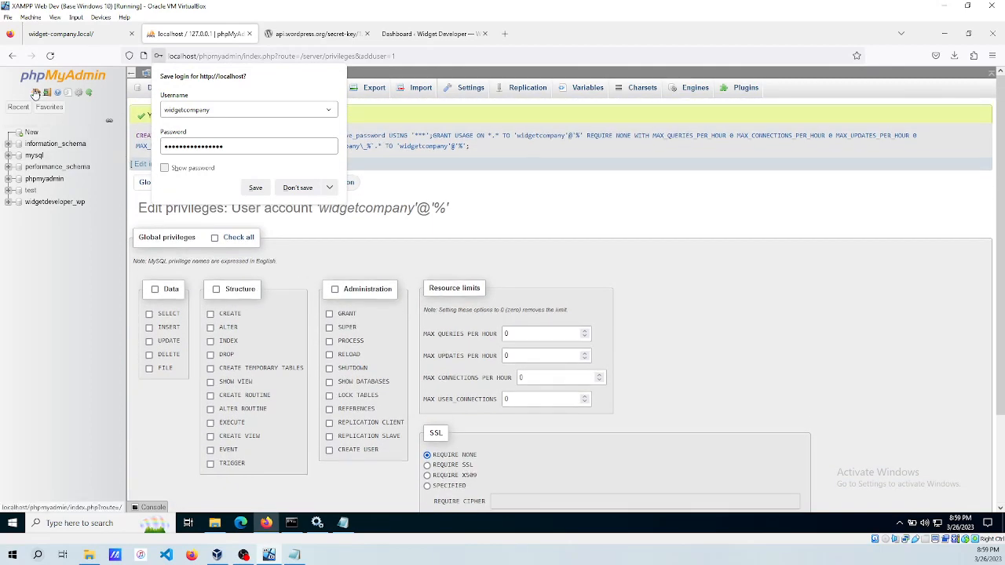
click(299, 189)
Create an empty database named widgetcompany_wp.
click(161, 88)
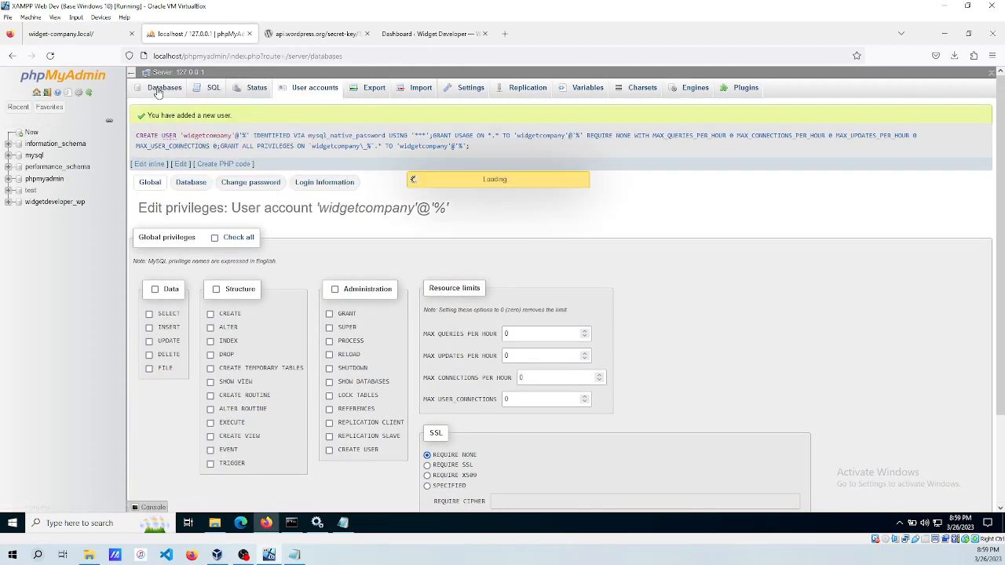
click(205, 175)
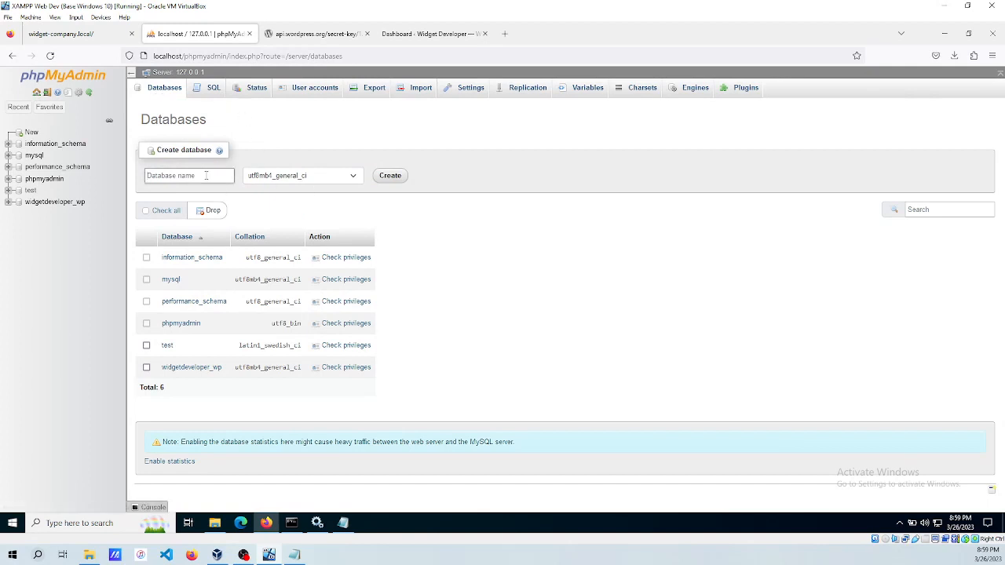
text(widgetcompany_wp)
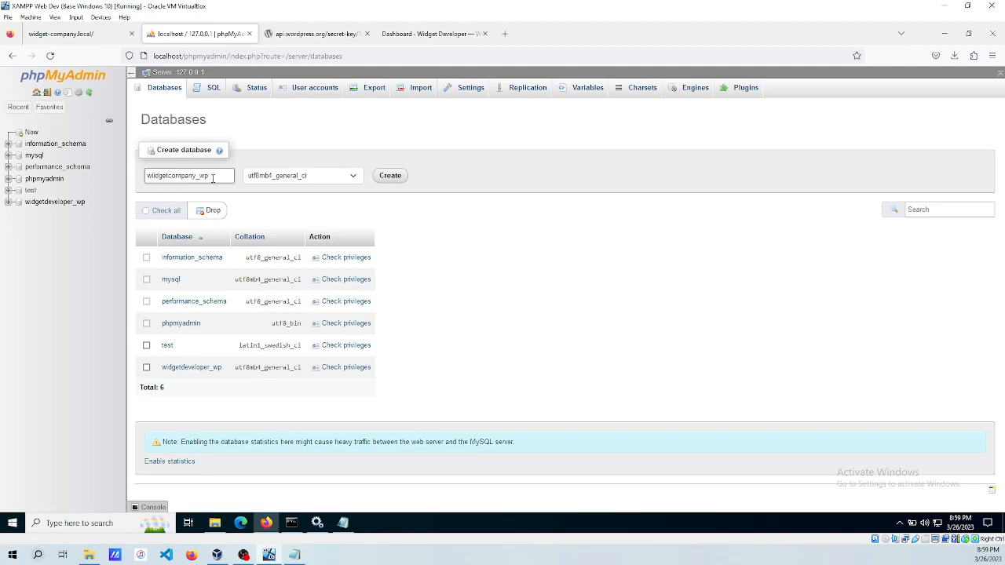
click(391, 177)
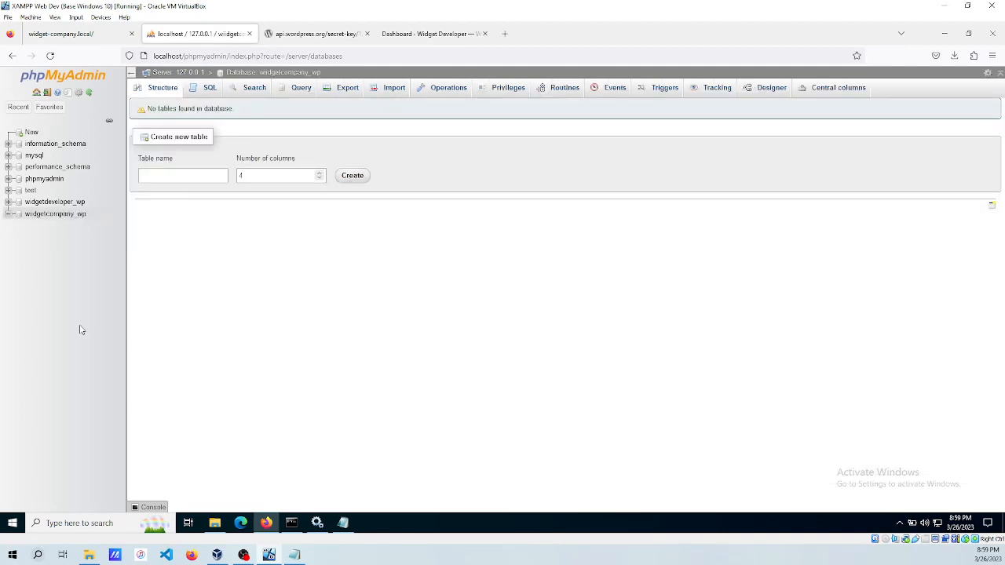
Set DB_NAME in wp-config.php to widgetcompany_wp.
click(343, 523)
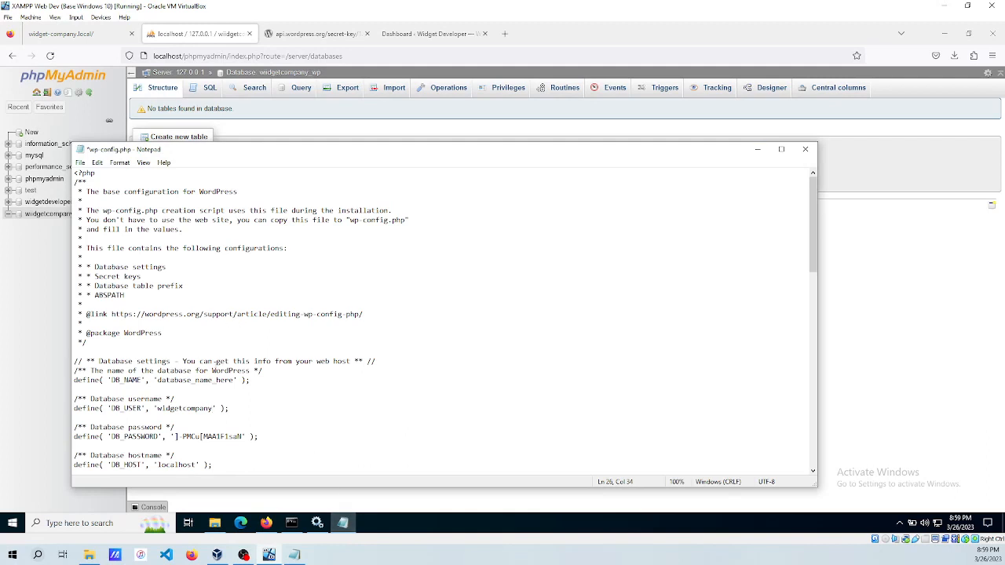
drag(158, 380, 235, 380)
key(ctrl+v)
text(_wp)
scroll(280, 334, down, 7)
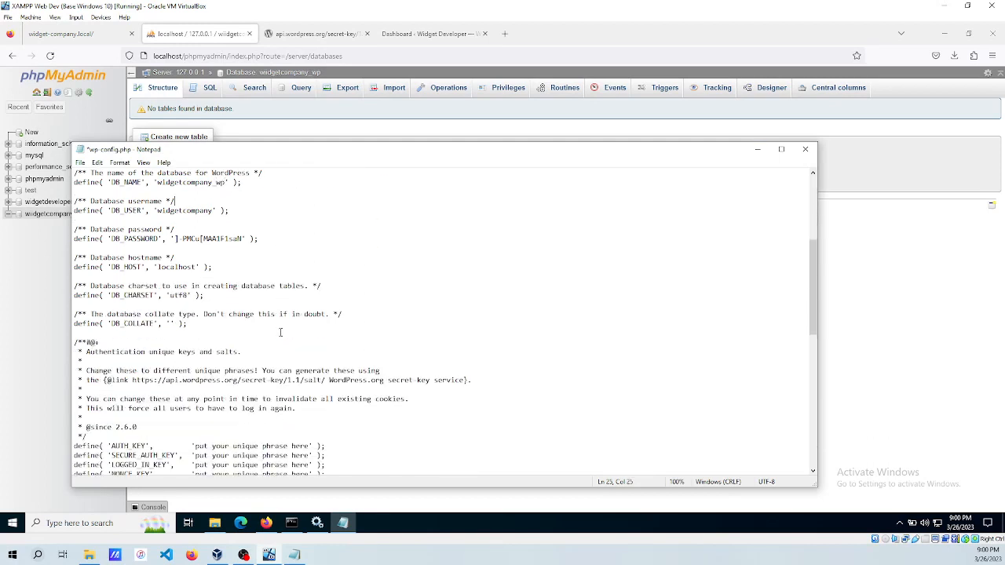
scroll(280, 334, down, 4)
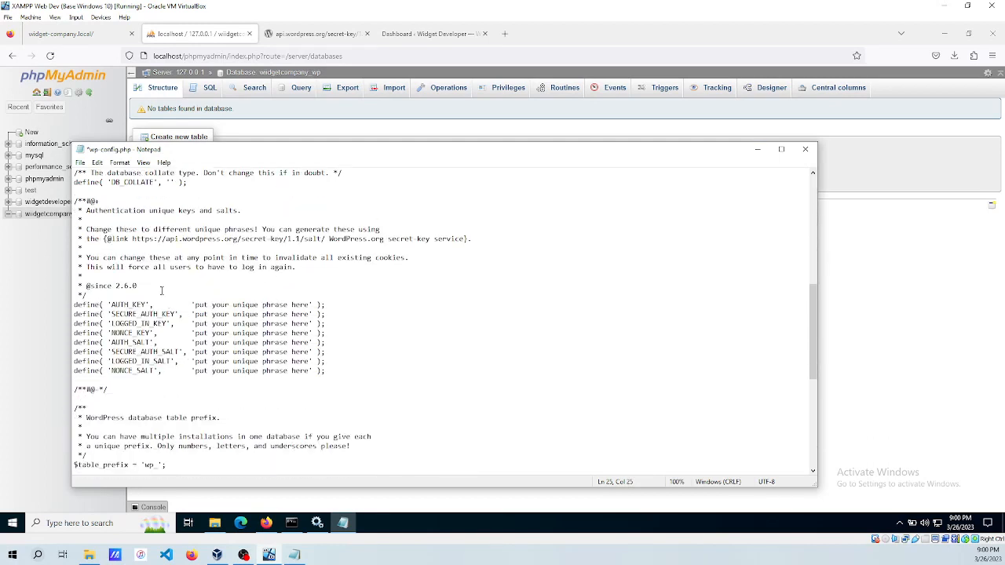
Generate fresh keys on the WordPress secret-key page and paste them over the eight placeholder lines.
click(319, 34)
click(196, 184)
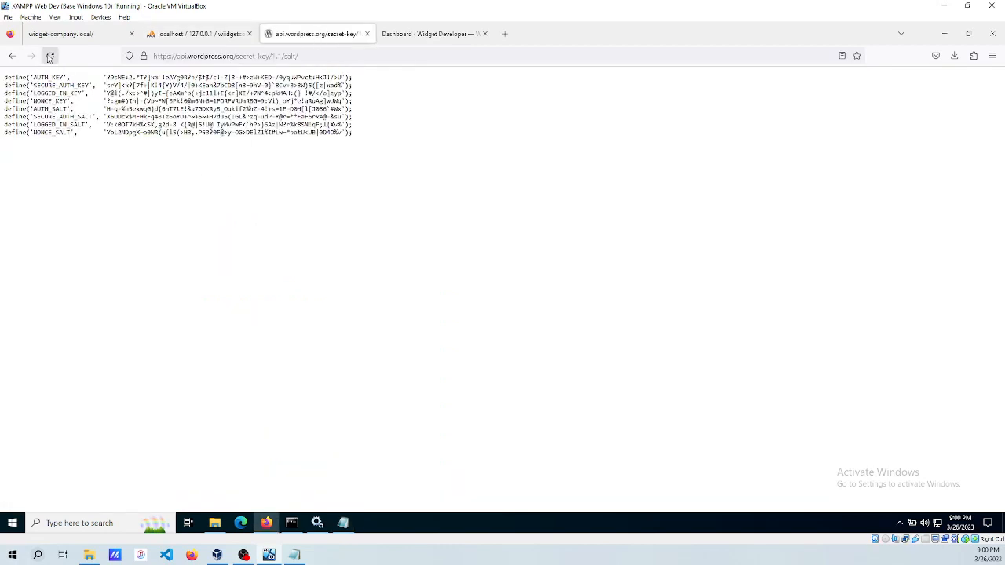
click(49, 57)
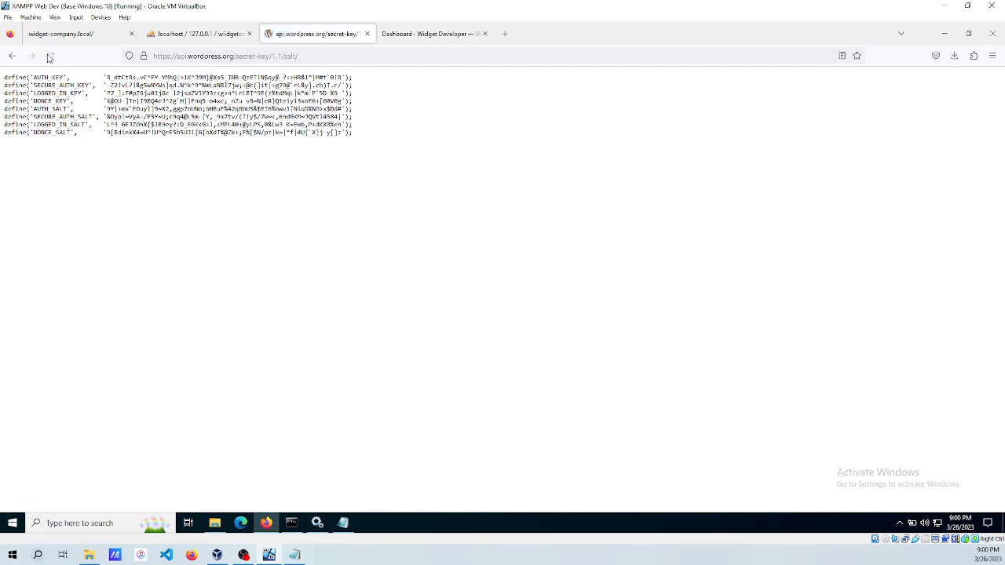
click(50, 57)
click(49, 57)
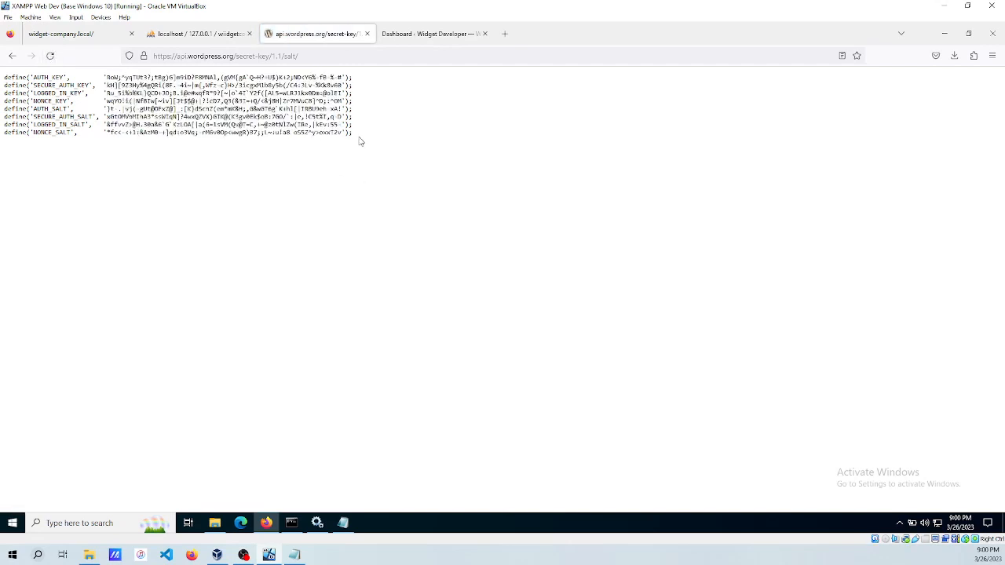
drag(361, 140, 4, 77)
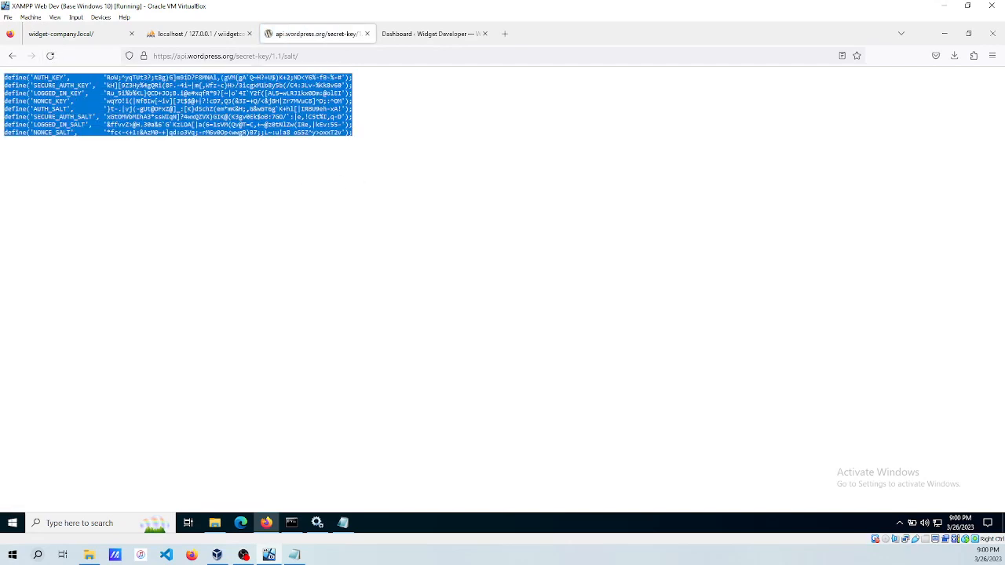
click(248, 329)
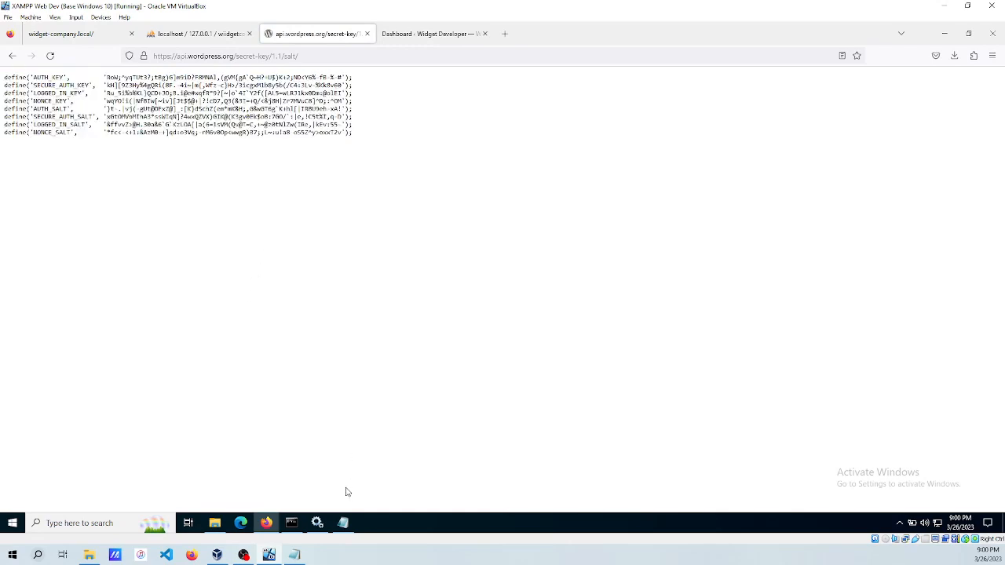
click(343, 523)
drag(328, 370, 75, 306)
key(ctrl+v)
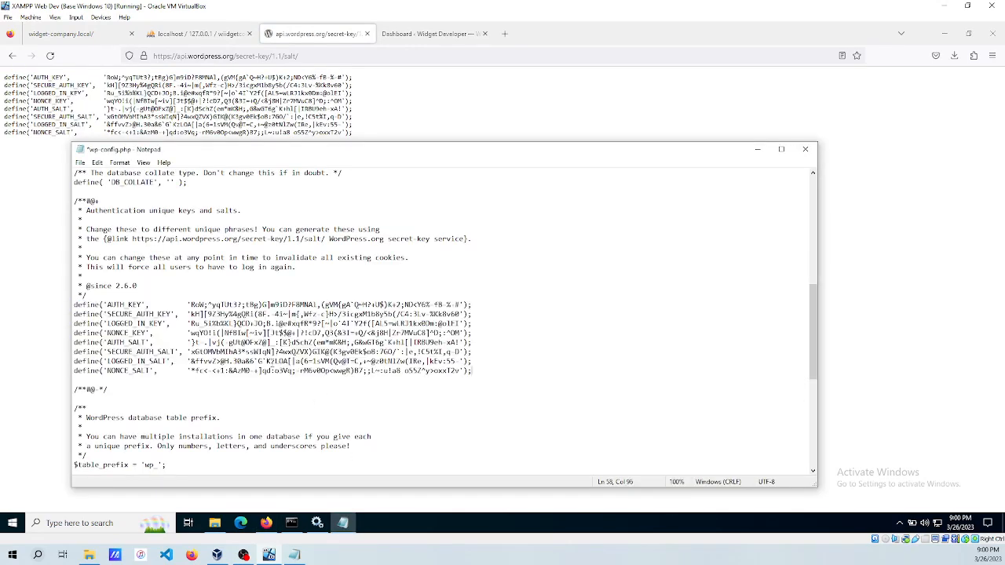
scroll(318, 369, down, 3)
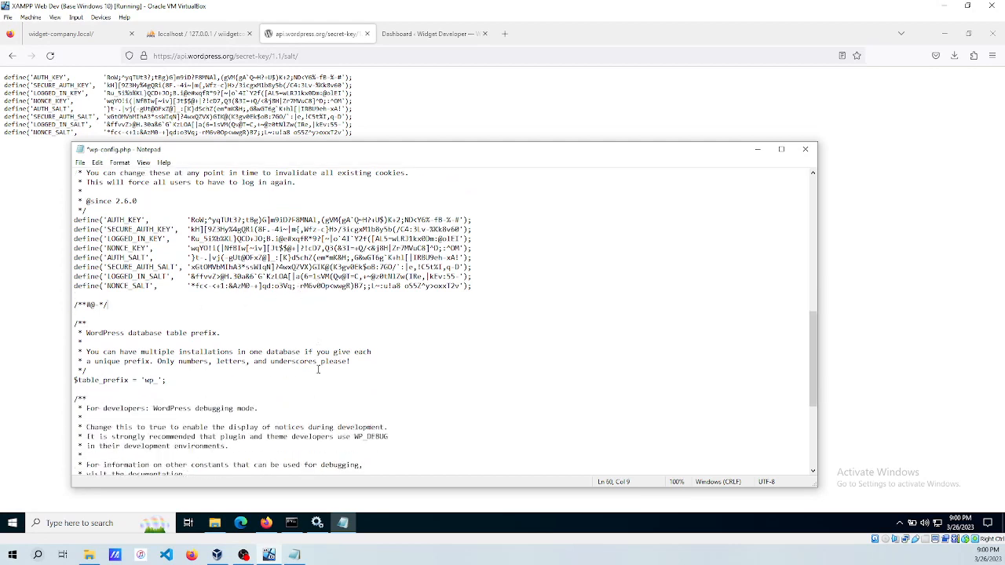
Change $table_prefix from wp_ to wcwp_ and save wp-config.php.
click(153, 381)
text(wc)
key(Right)
key(Right)
key(Right)
key(ctrl+s)
scroll(192, 396, down, 1)
scroll(191, 398, down, 1)
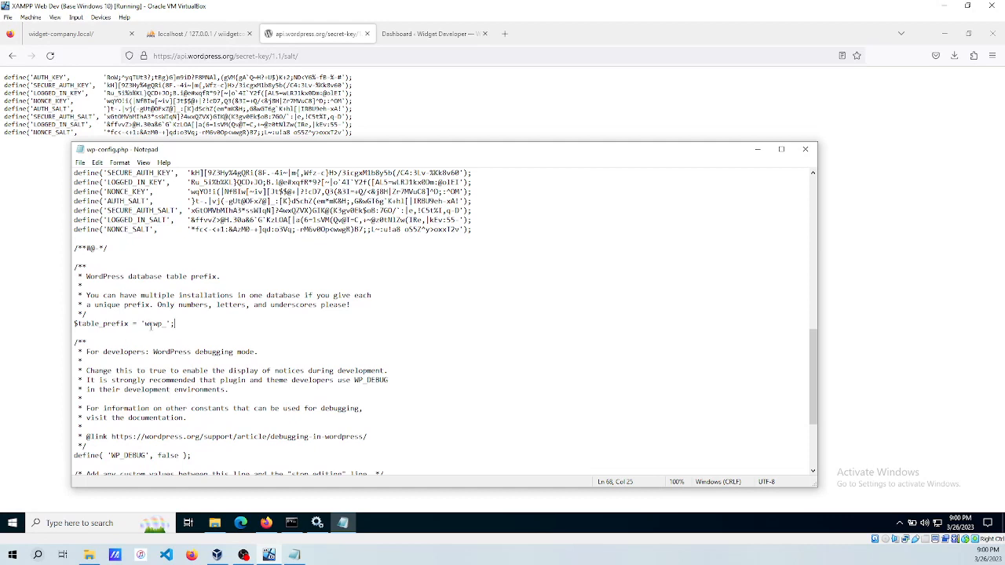
scroll(174, 332, down, 2)
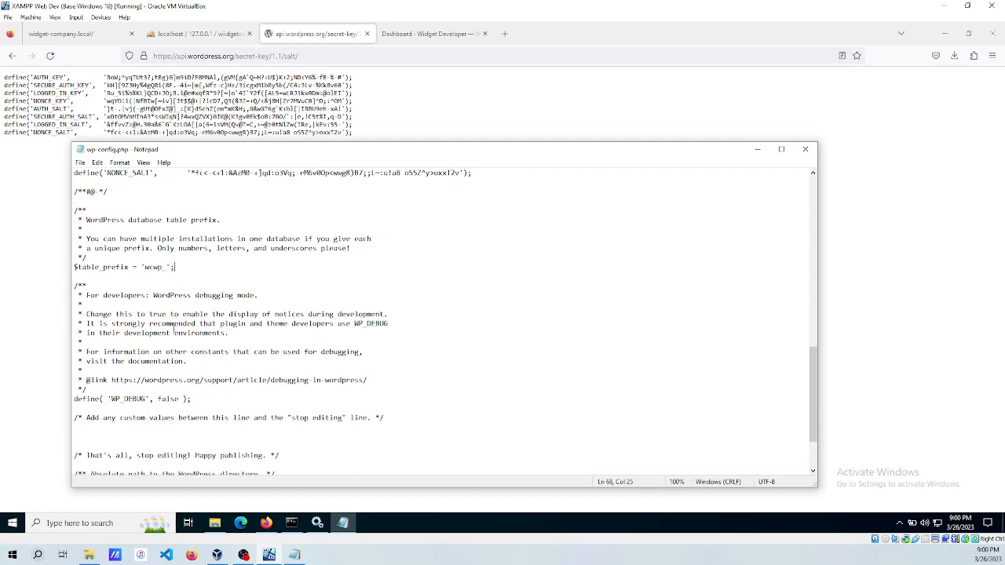
scroll(173, 330, down, 1)
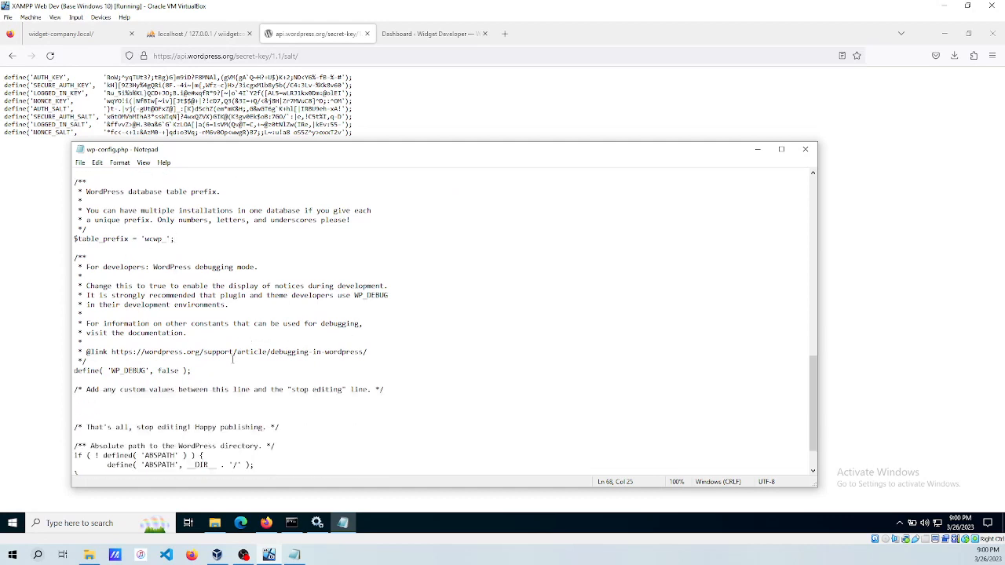
scroll(270, 346, up, 3)
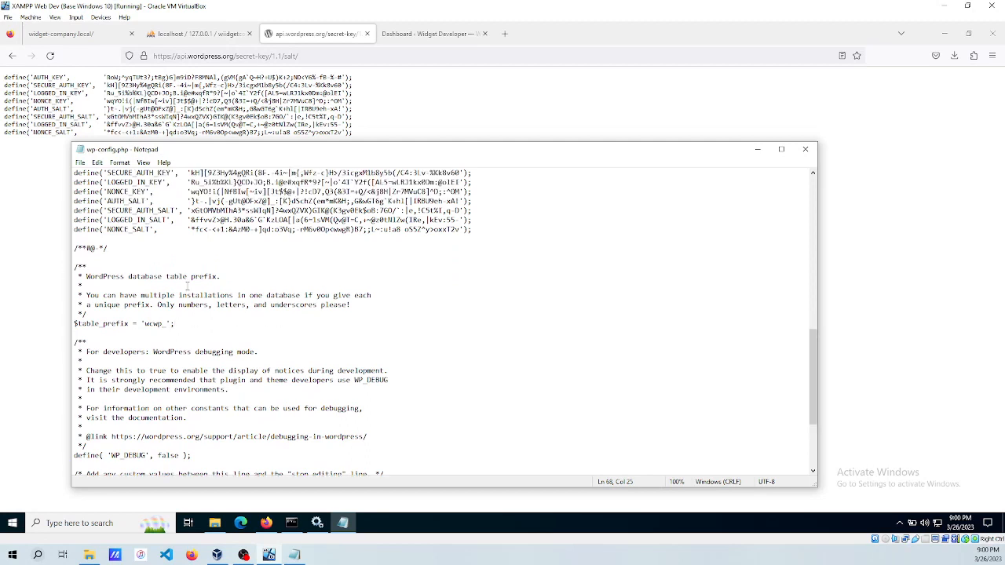
Reload the site, which reports a database connection error, then list phpMyAdmin's seven databases.
click(56, 35)
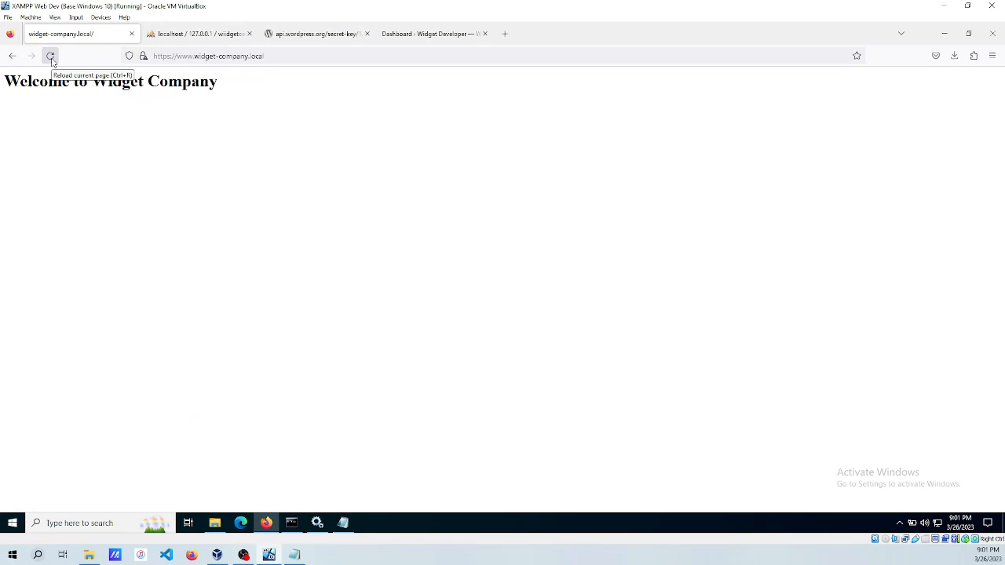
click(51, 59)
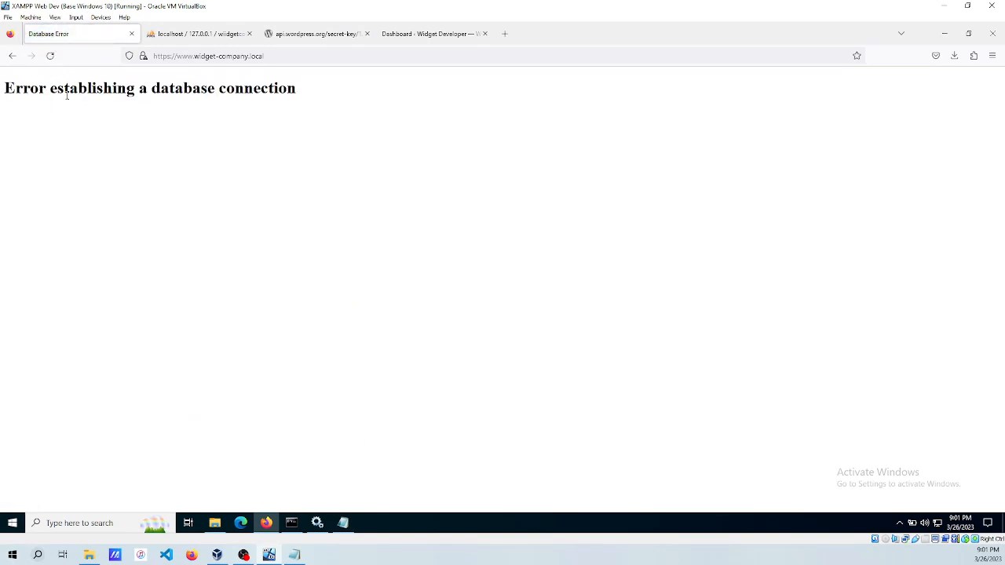
click(189, 35)
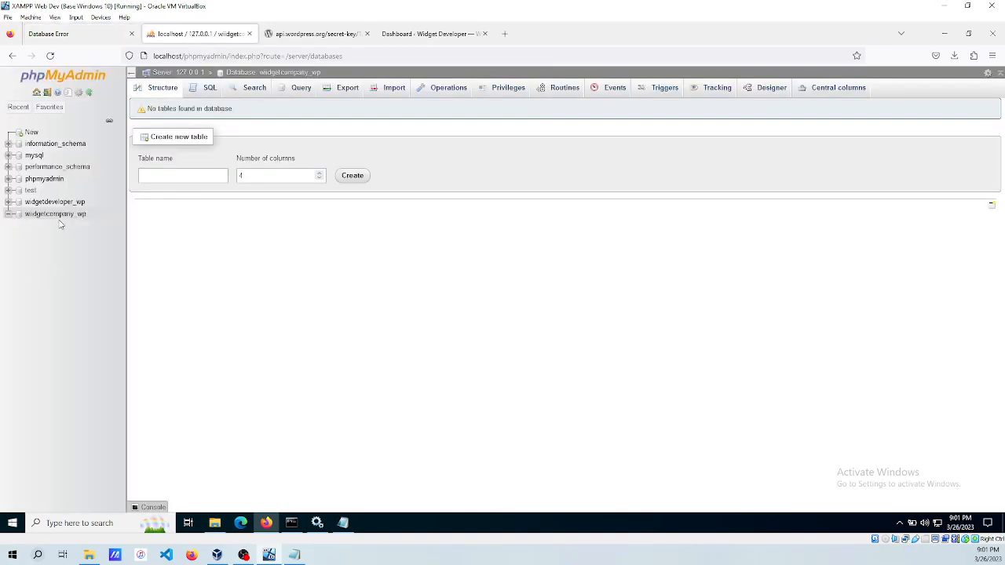
click(36, 92)
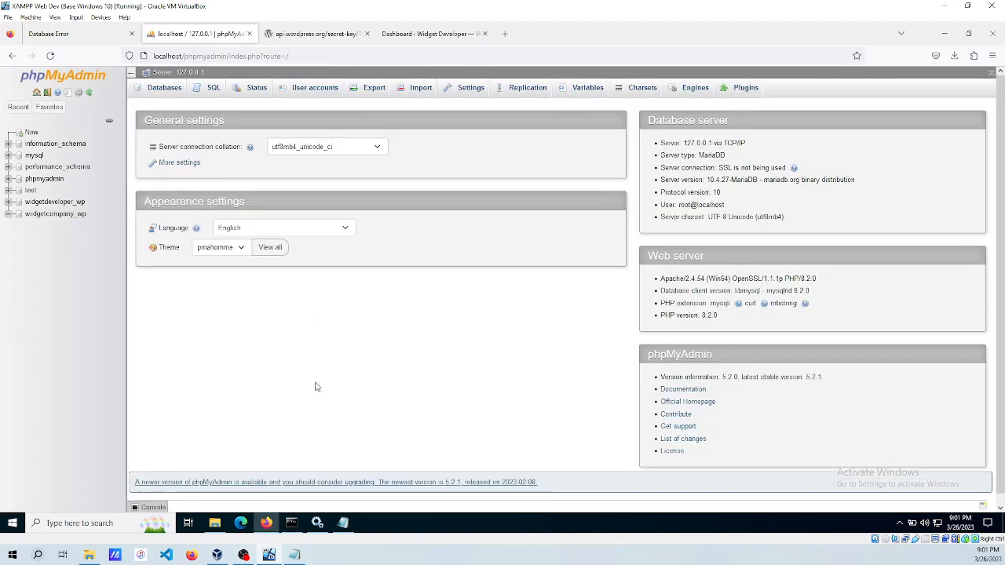
click(164, 88)
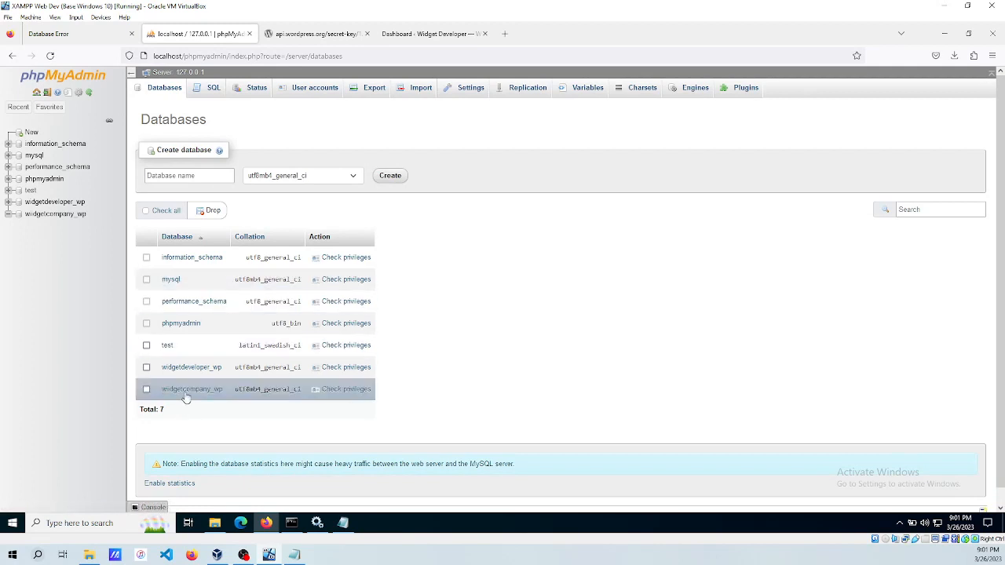
click(343, 524)
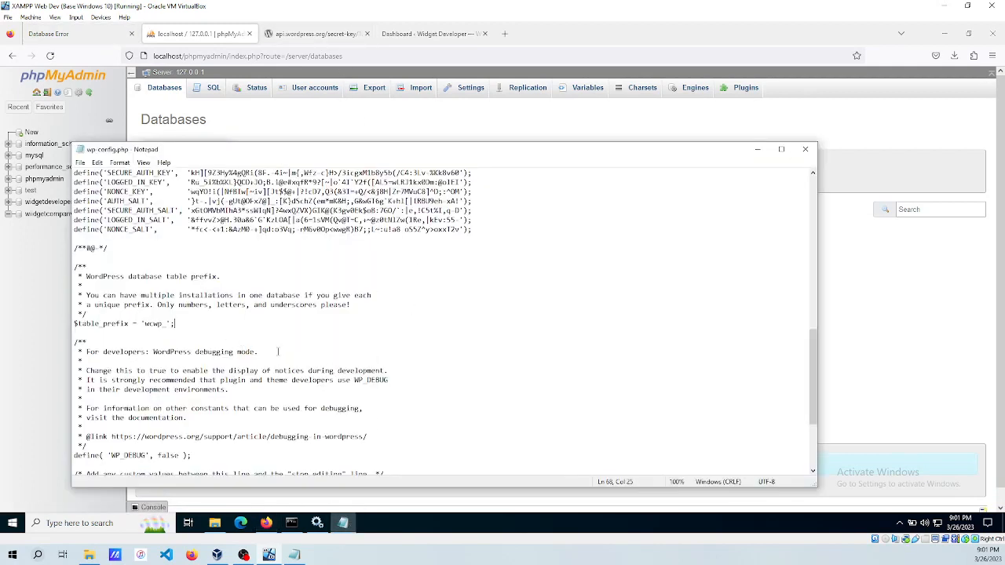
Find wp-config.php in the public_html folder and bring it back up in Notepad.
scroll(278, 351, up, 12)
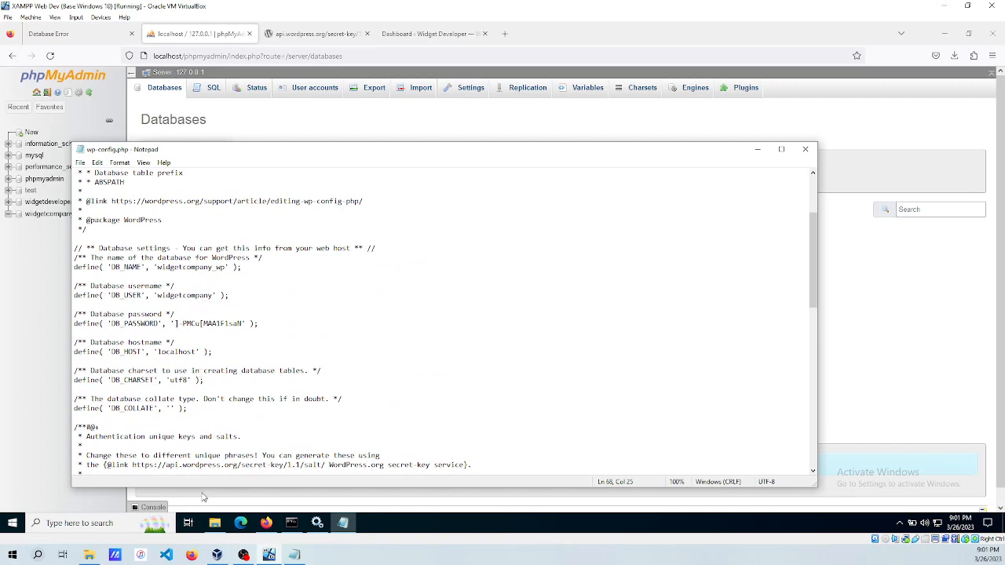
click(217, 524)
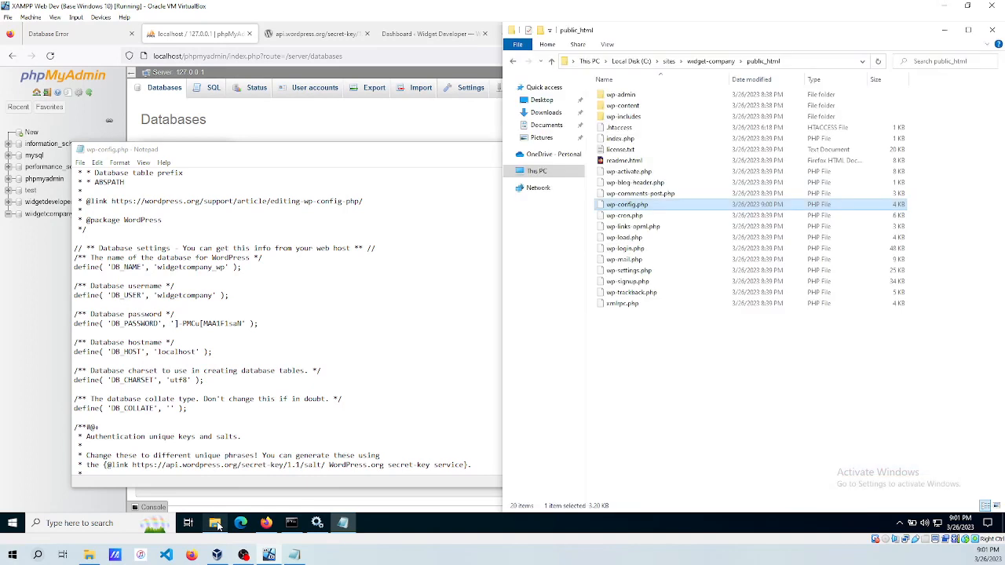
right_click(624, 207)
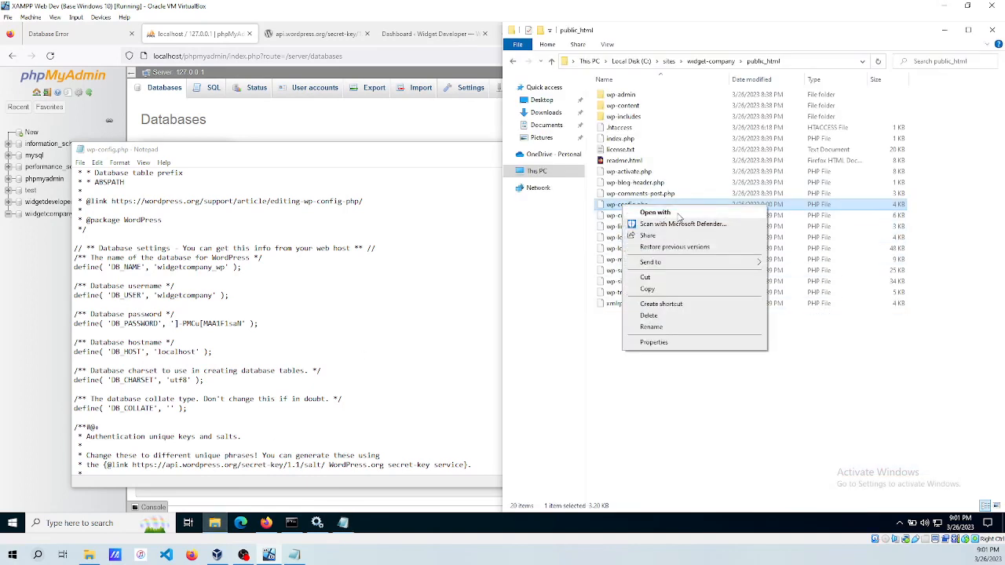
click(299, 289)
scroll(299, 289, down, 12)
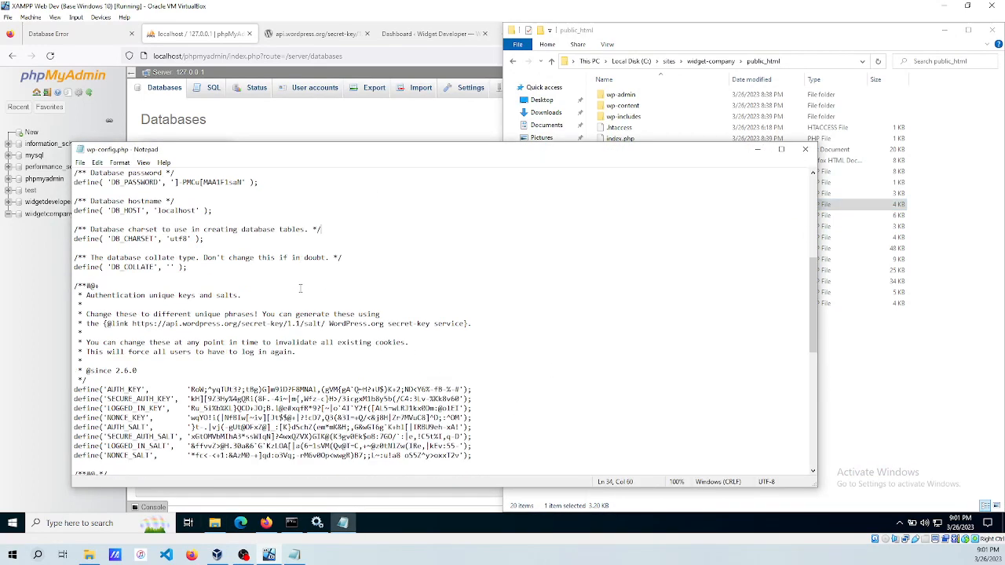
scroll(299, 289, down, 5)
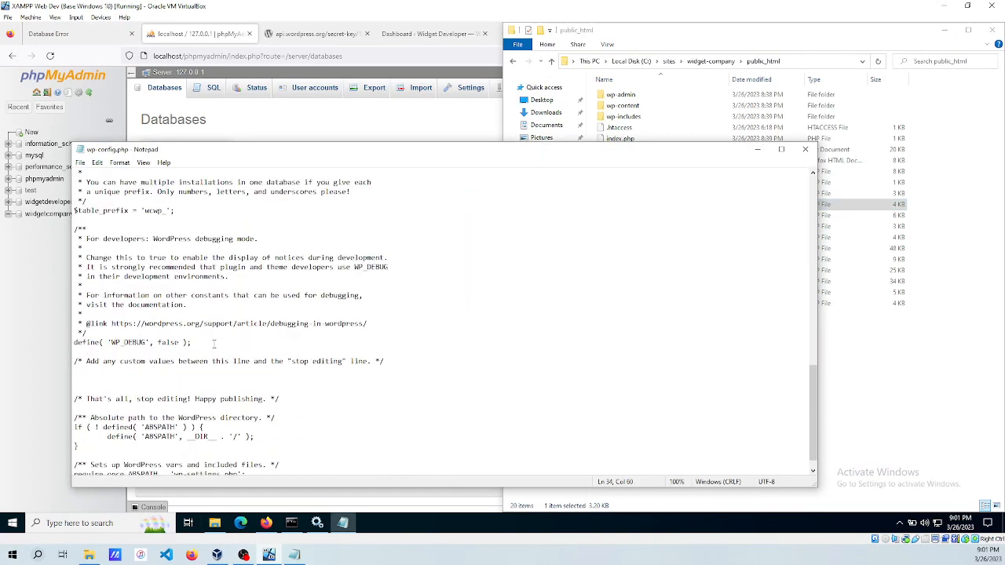
Set WP_DEBUG to true, add define( 'WP_DEBUG_LOG', true ); below it, and save.
key(Return)
text(defined())
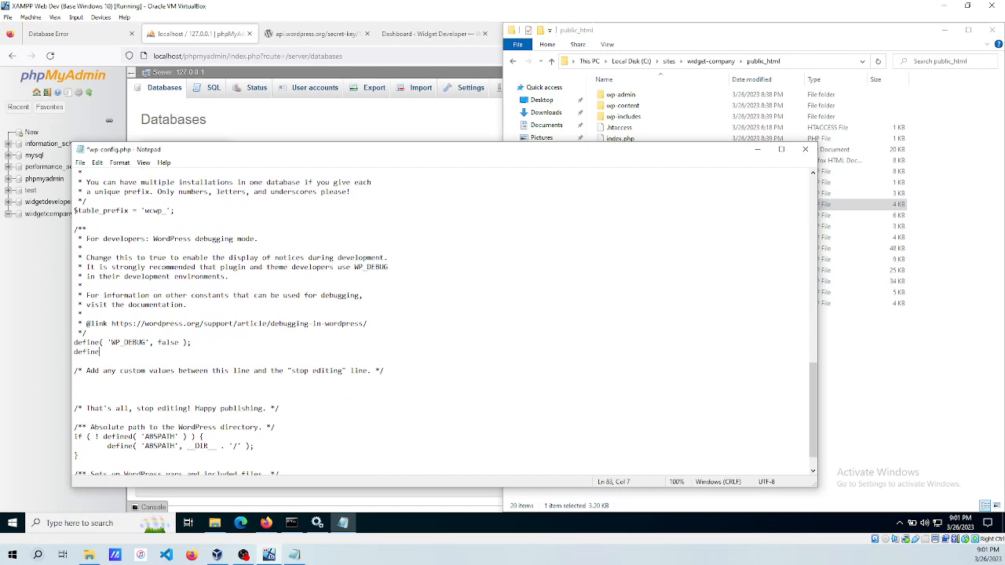
key(BackSpace)
key(BackSpace)
key(BackSpace)
key(BackSpace)
key(BackSpace)
key(BackSpace)
key(BackSpace)
key(BackSpace)
text(true)
text( '')
key(BackSpace)
text(WP_DEBUG_LOG', true)
key(End)
text(;)
key(ctrl+s)
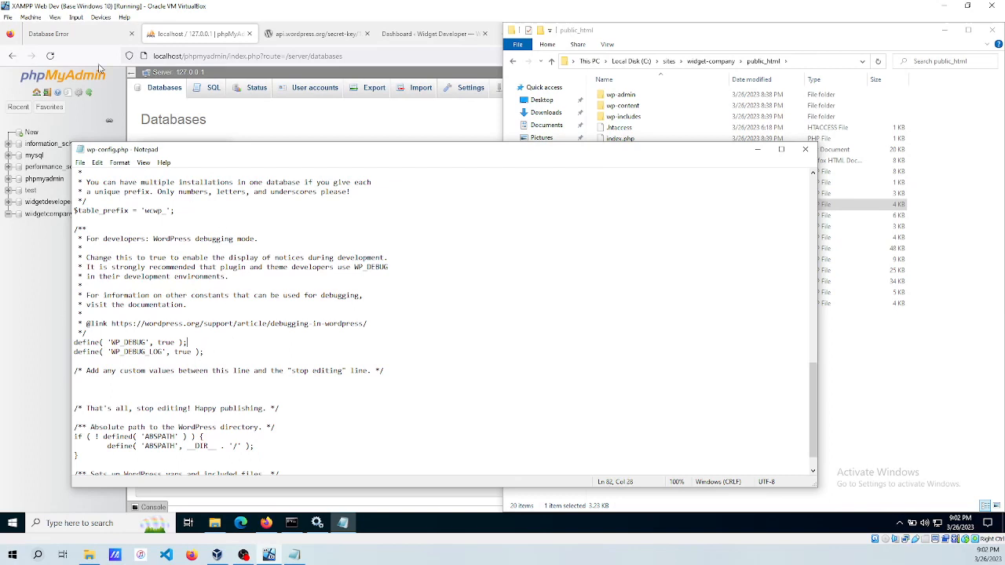
click(77, 34)
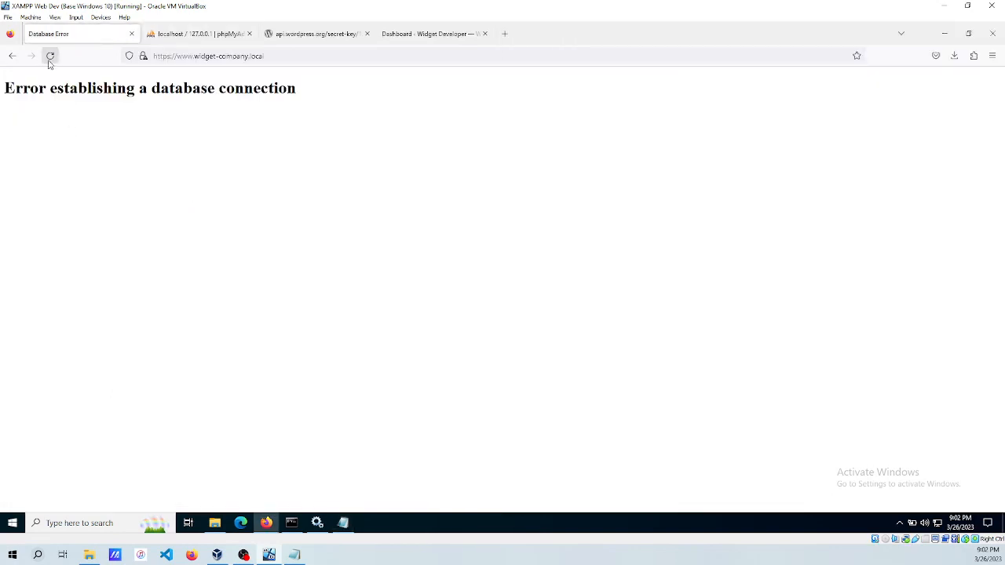
Reload the site for a detailed error, then open phpMyAdmin's Databases list.
click(49, 56)
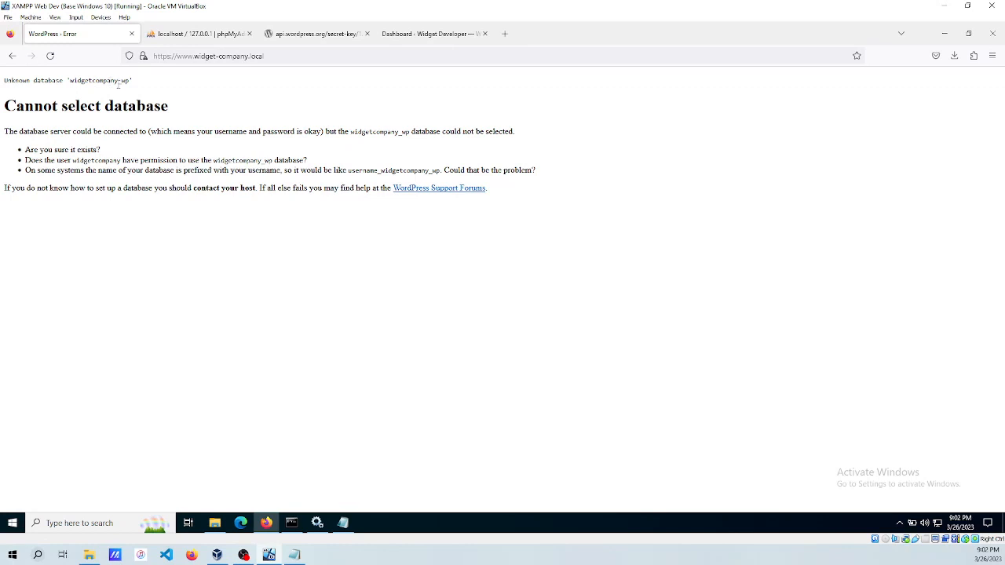
click(192, 35)
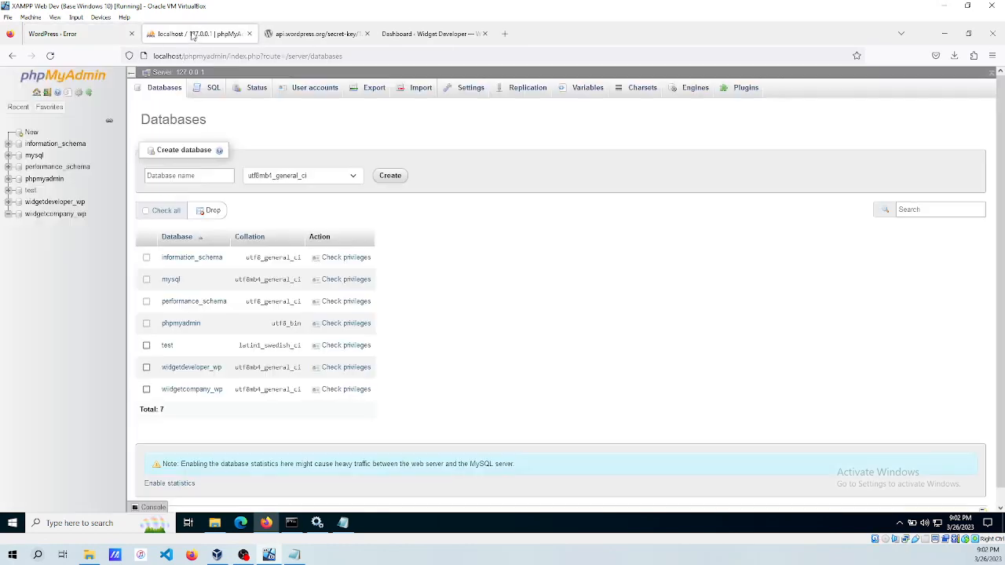
click(39, 219)
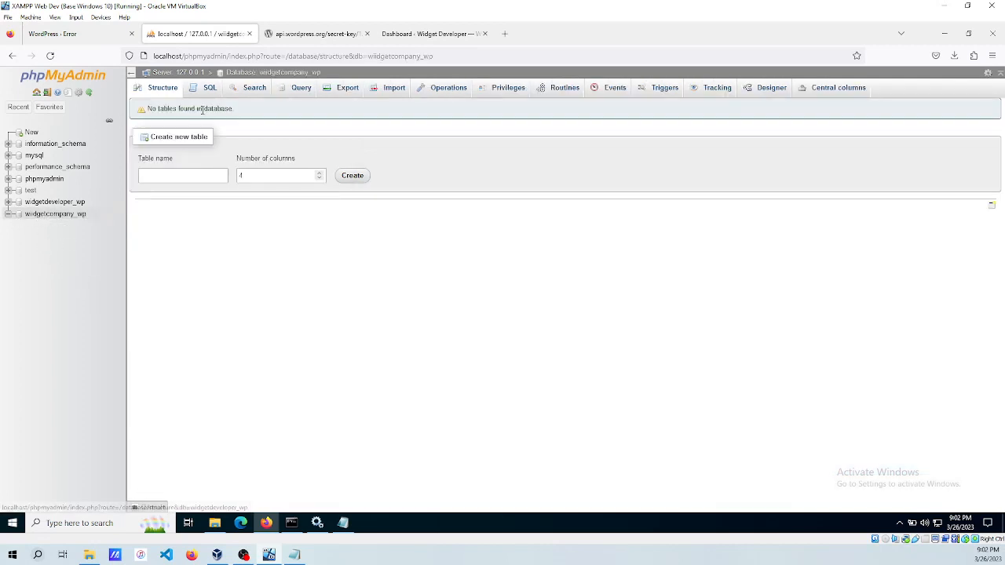
click(36, 92)
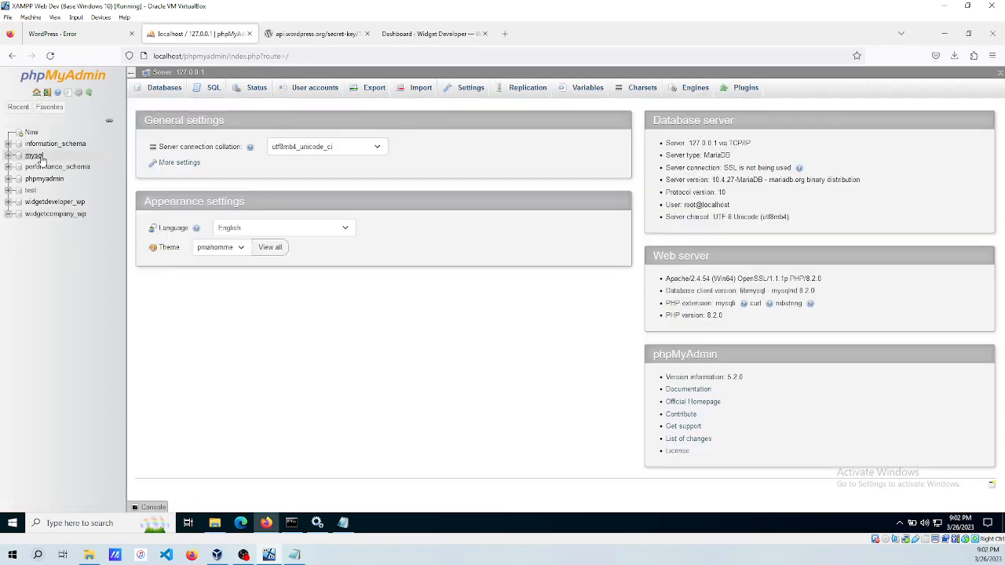
click(174, 91)
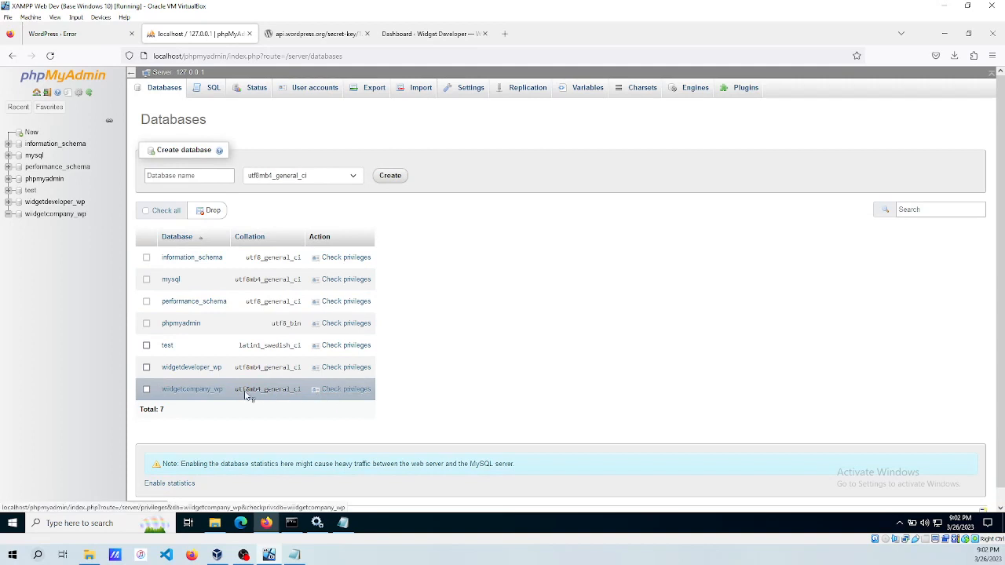
Drop the widgetcompany_wp database.
click(147, 389)
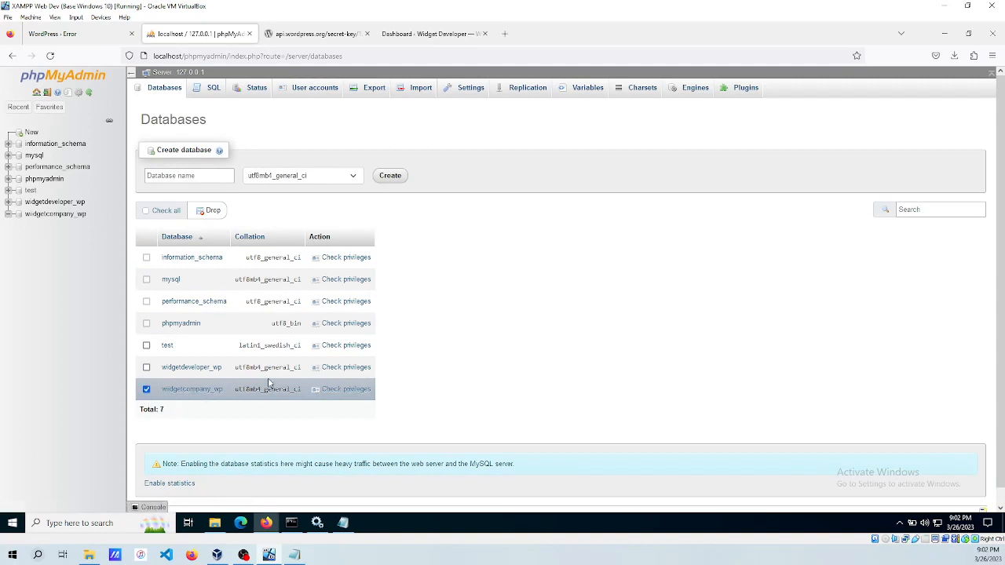
scroll(269, 383, down, 1)
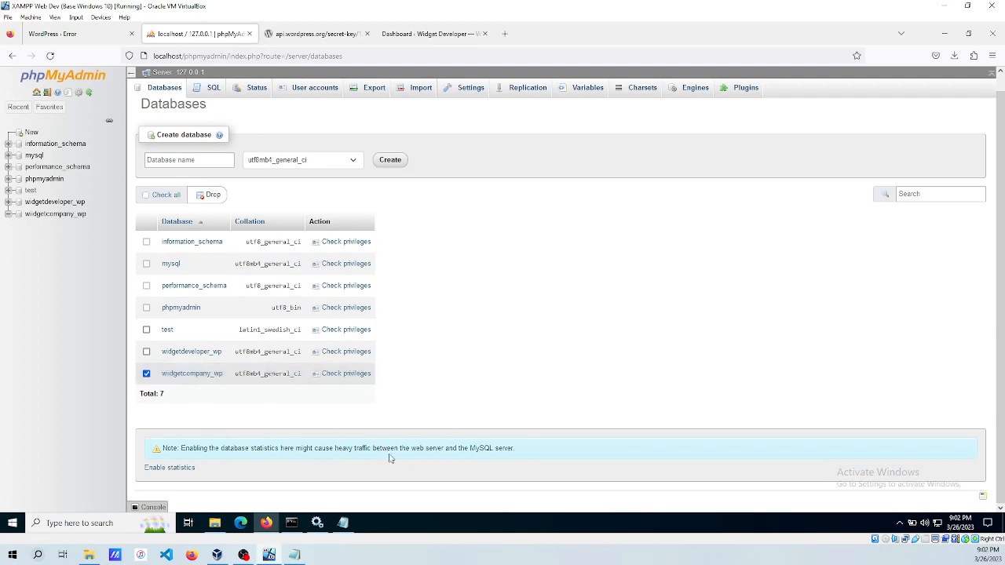
scroll(655, 455, up, 1)
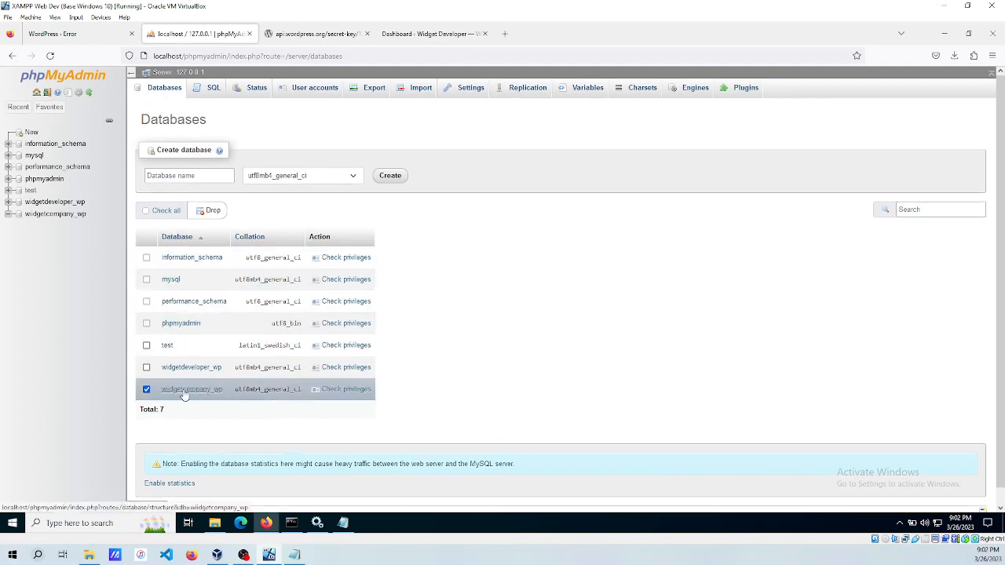
click(214, 212)
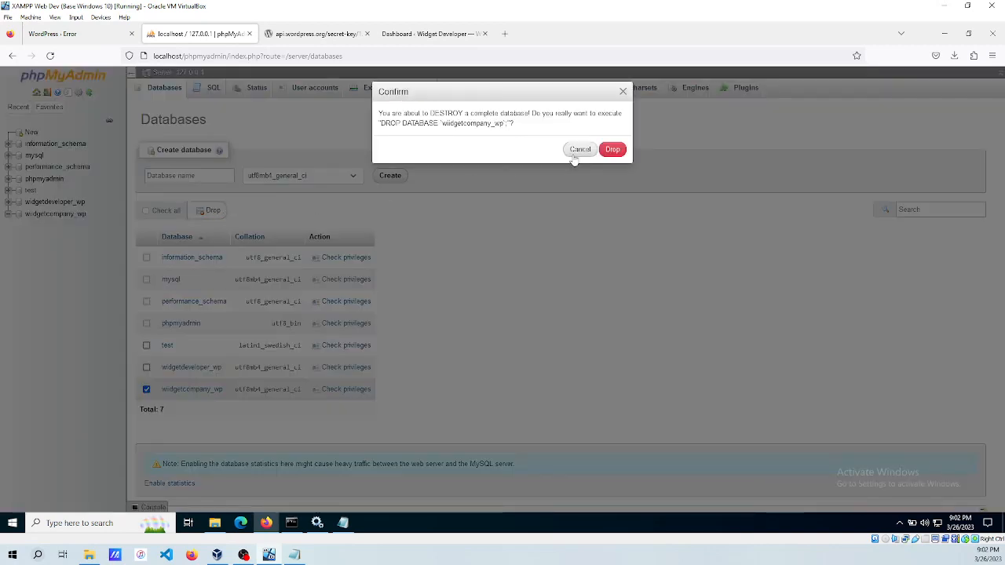
click(612, 150)
Recreate an empty widgetcompany_wp database and return to the site's Cannot select database error.
click(211, 176)
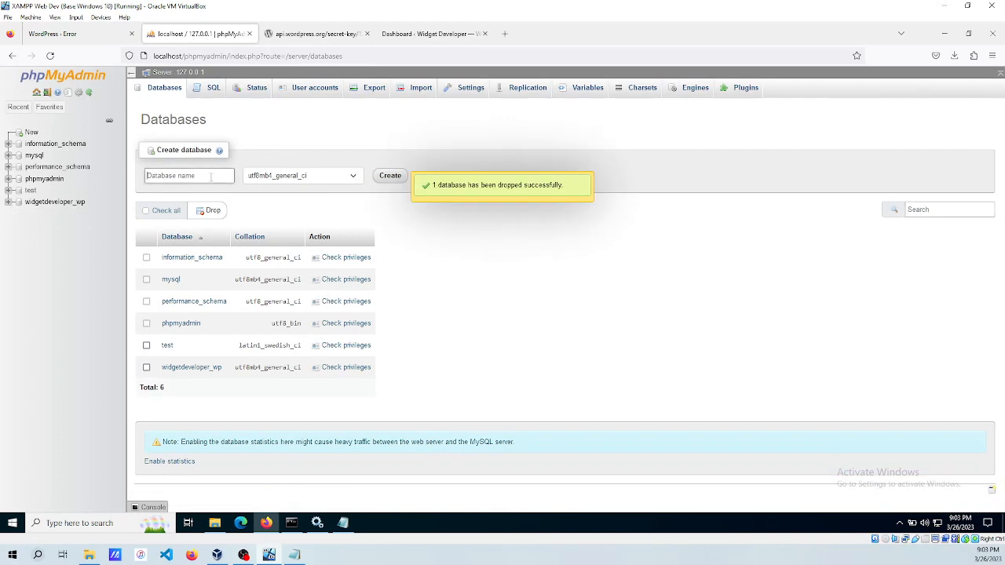
key(ctrl+v)
key(ctrl+a)
key(BackSpace)
text(wid)
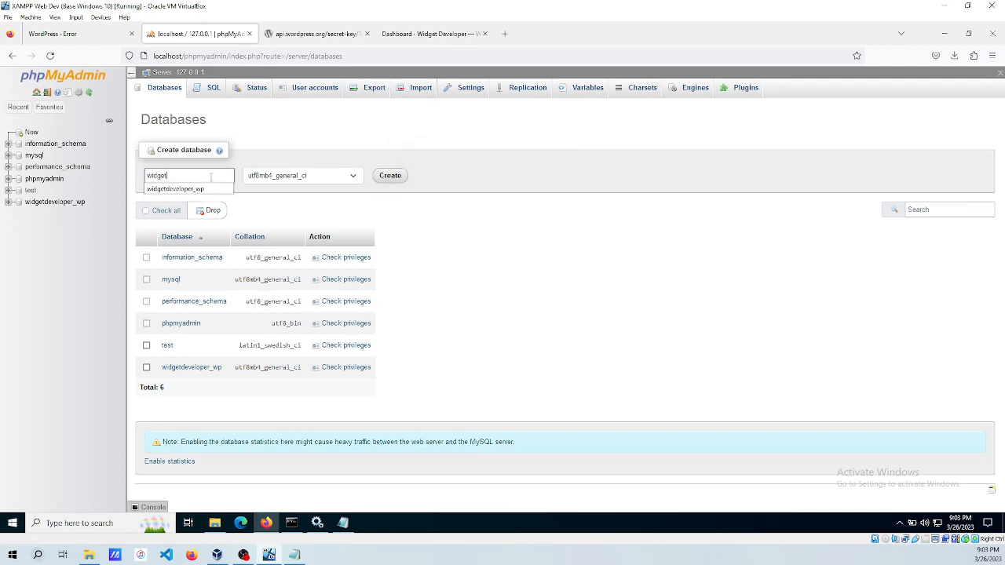
text(getc)
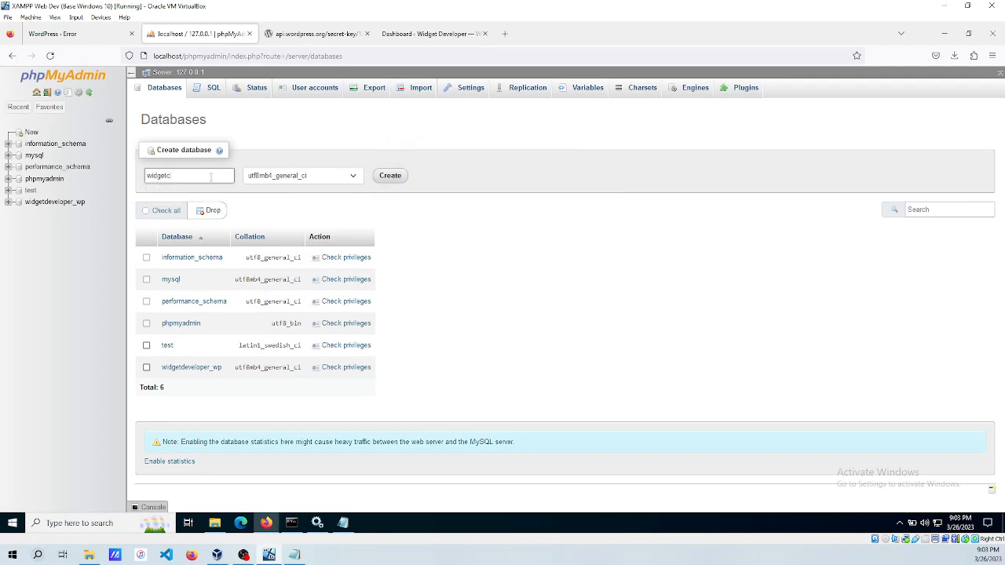
text(ompany_wp)
click(388, 177)
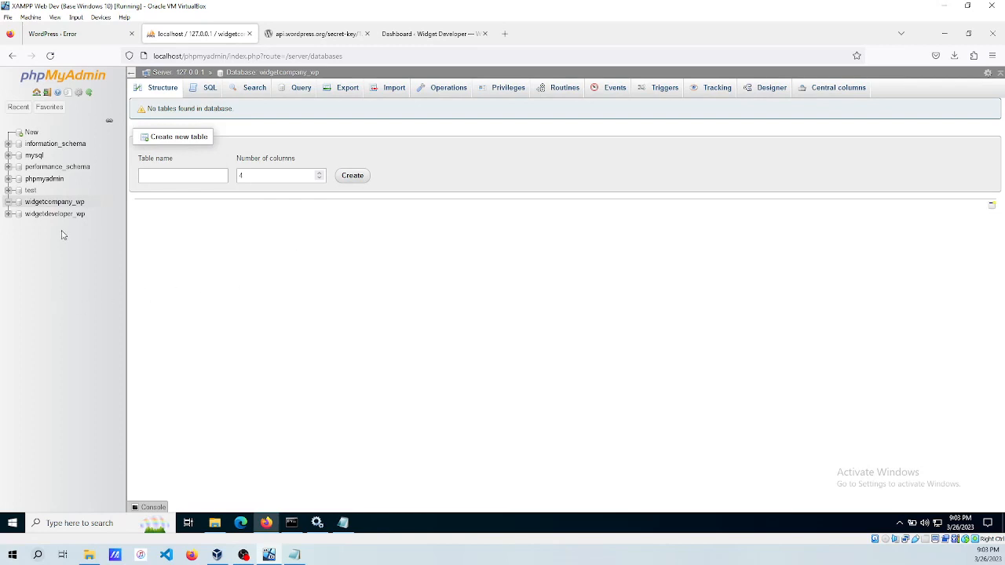
click(72, 36)
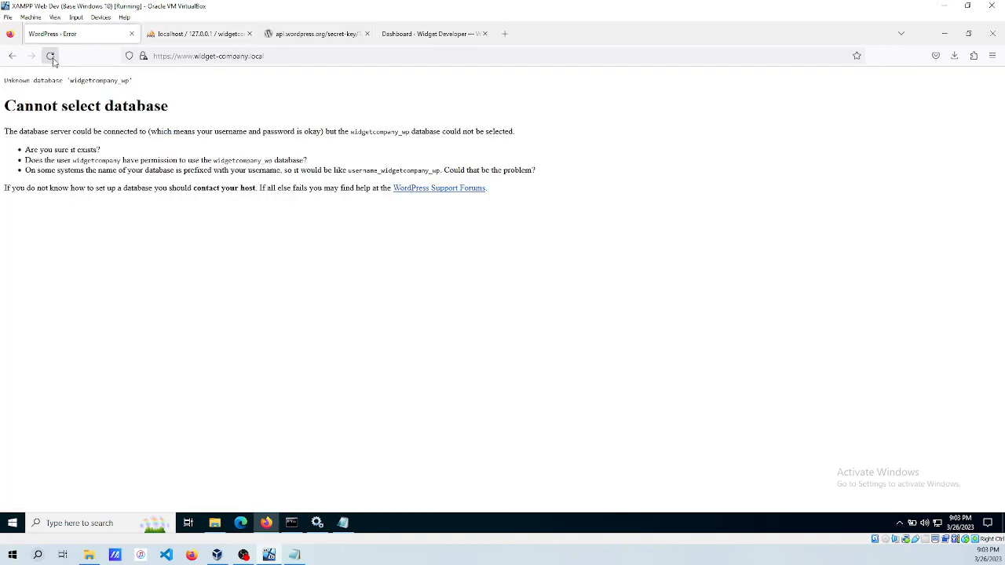
Remove the comment markers from the WP_DEBUG and WP_DEBUG_LOG lines.
click(343, 523)
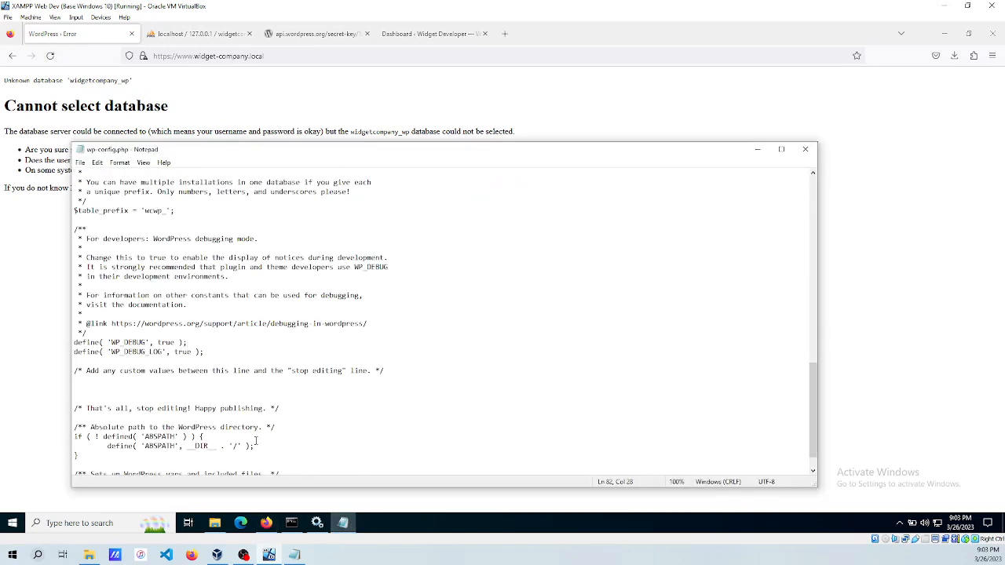
scroll(357, 372, down, 1)
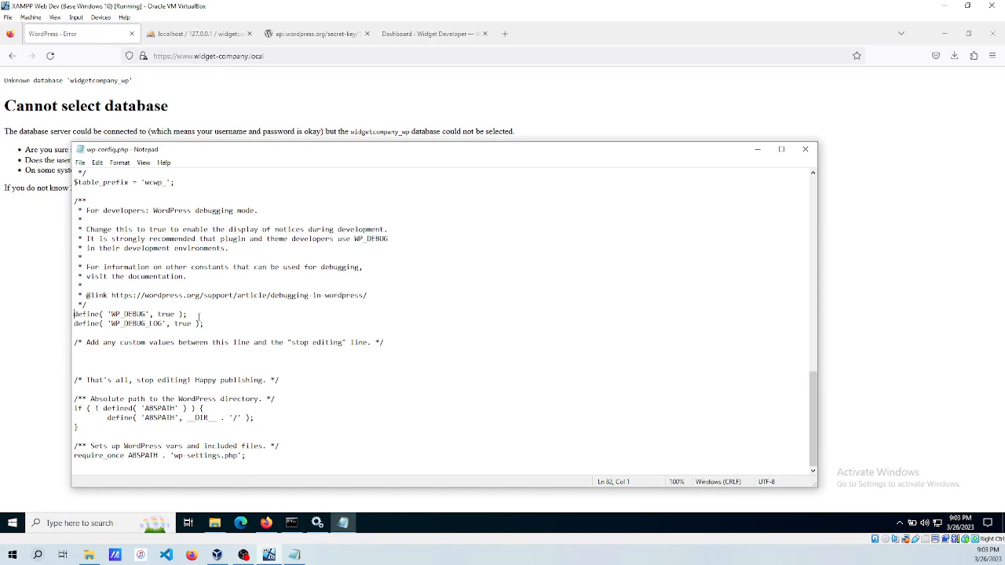
text(//)
key(BackSpace)
key(BackSpace)
text(//)
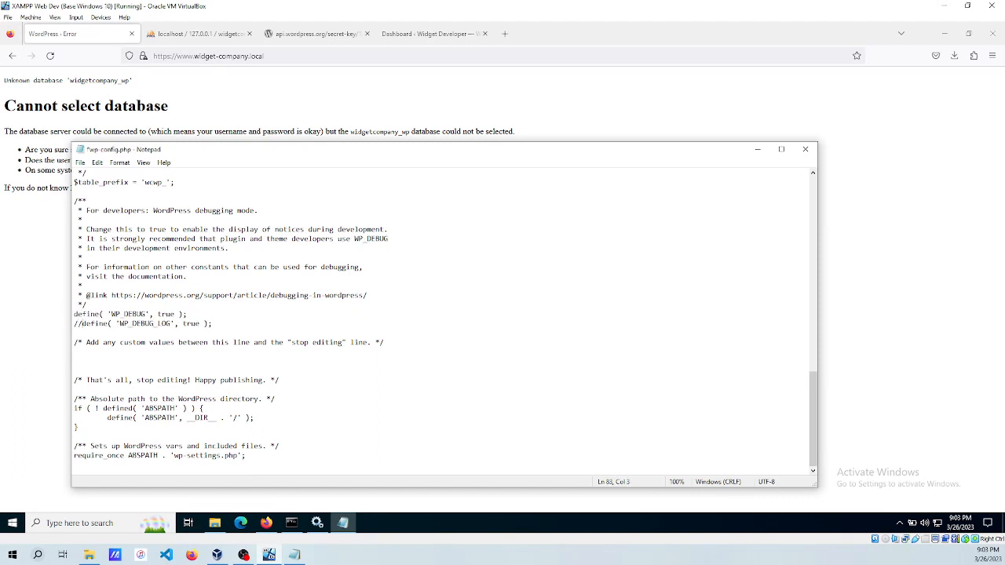
key(BackSpace)
key(BackSpace)
key(BackSpace)
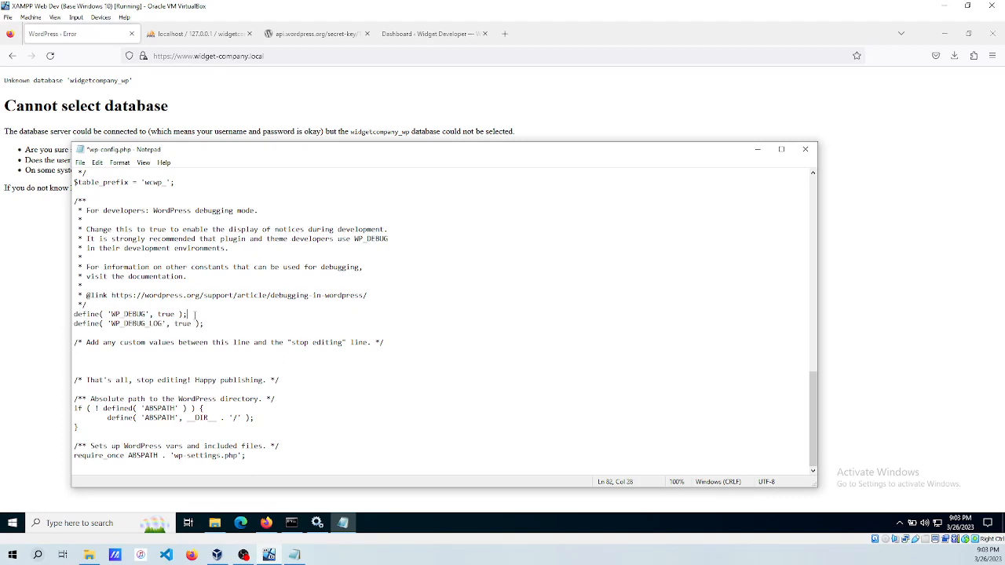
Add define( 'WP_DEBUG_DISPLAY', false );, save, and reload the site to reach the installer.
key(Return)
text(defined()
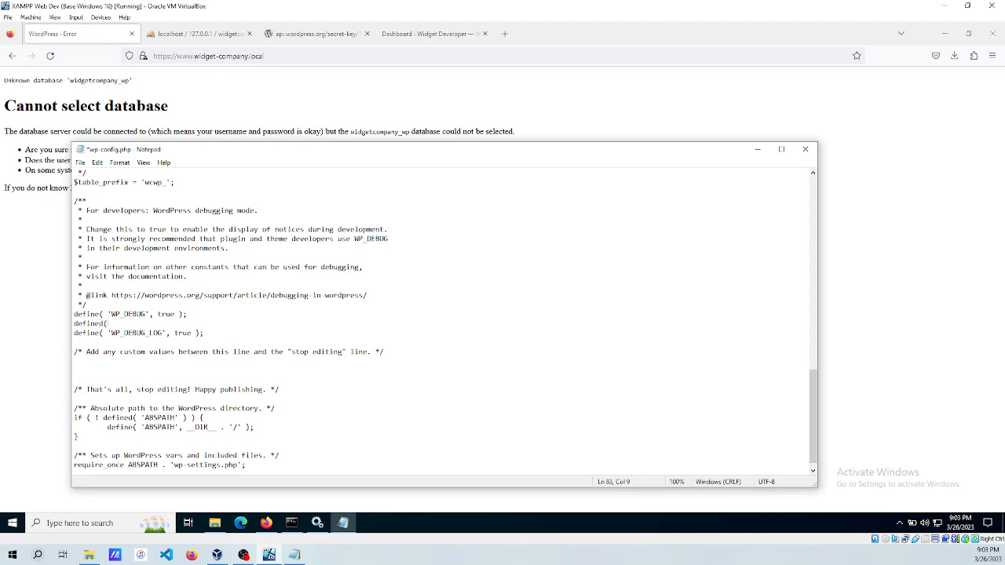
text())
key(BackSpace)
text('', falseWP_DEBUG_DISPLAY)
key(ctrl+s)
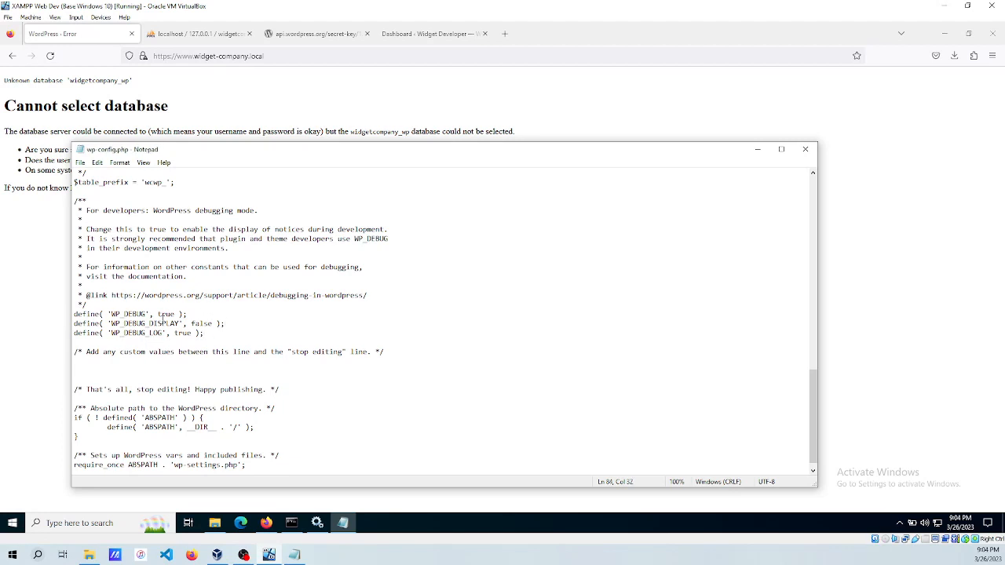
click(54, 292)
click(51, 56)
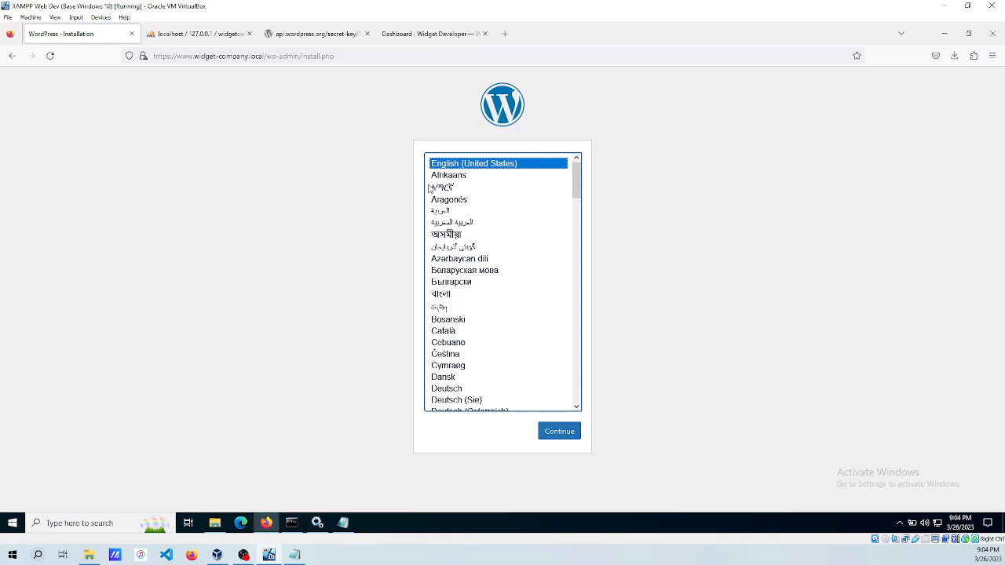
Continue in English (United States), enter site title Widget Company, and generate a strong admin password.
click(559, 433)
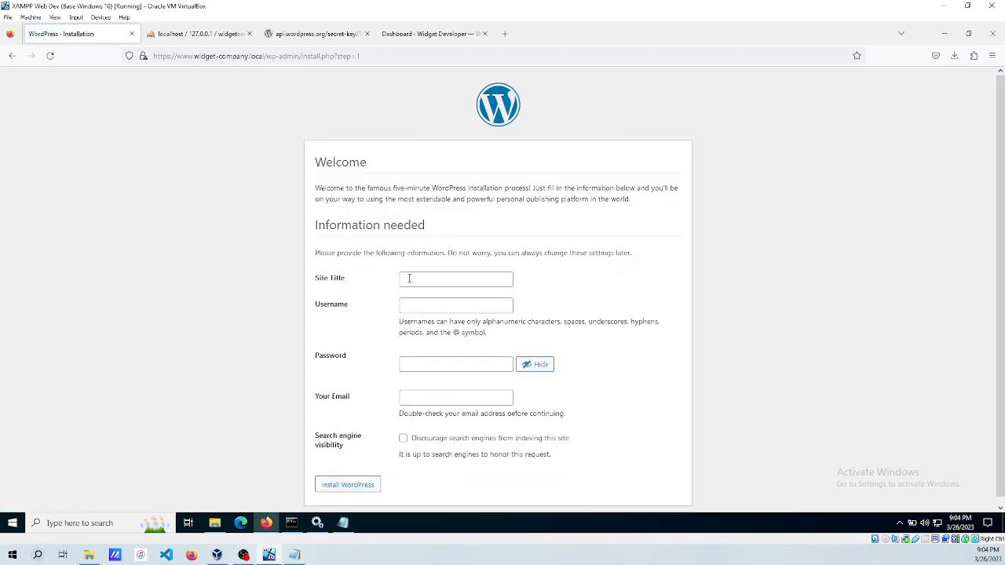
click(414, 278)
text(Wid)
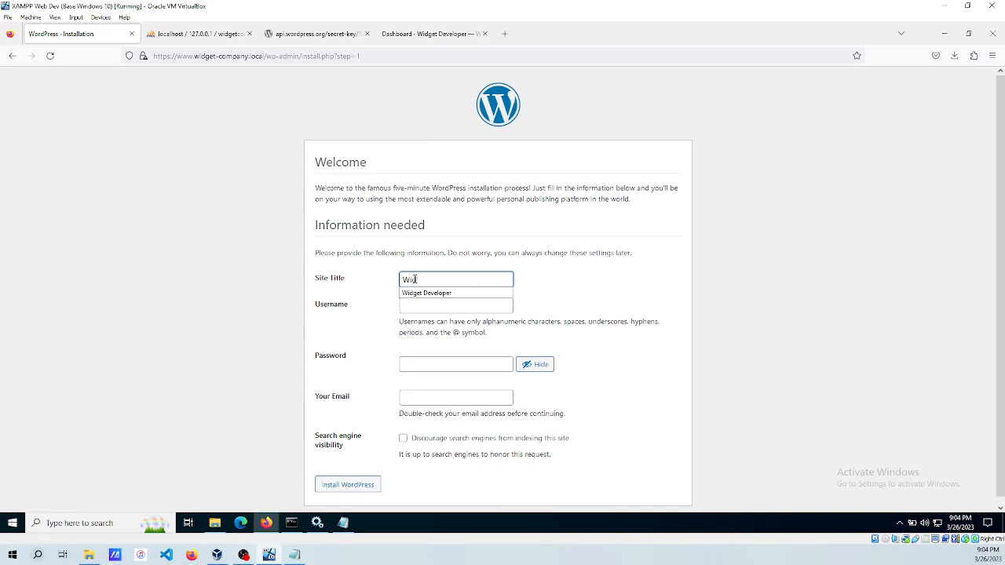
text(get Company)
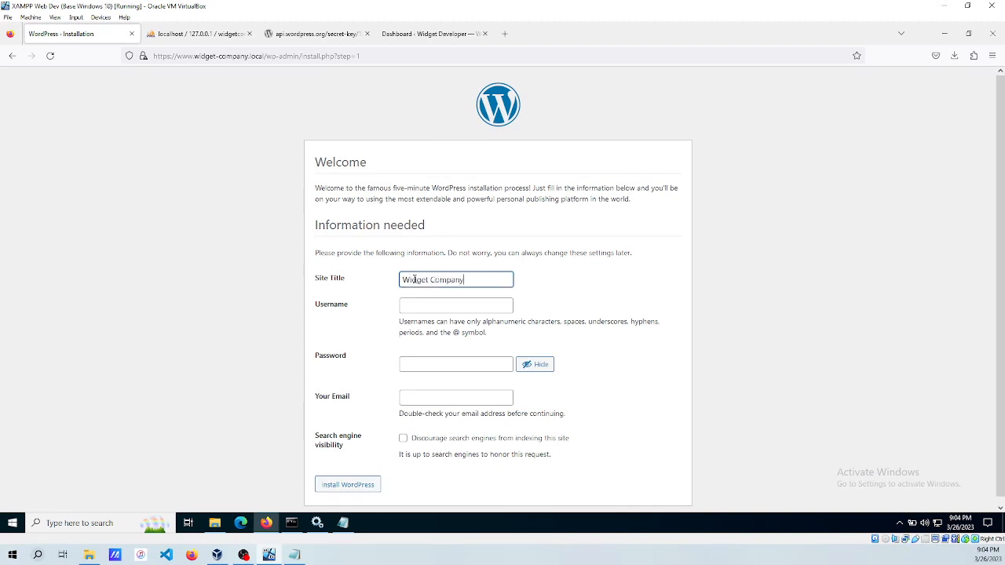
key(Tab)
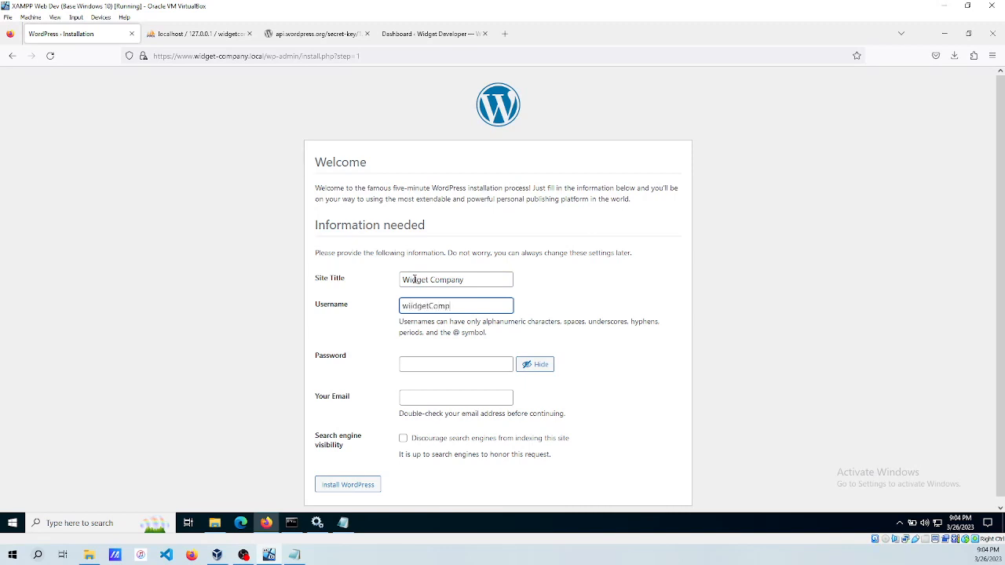
key(Tab)
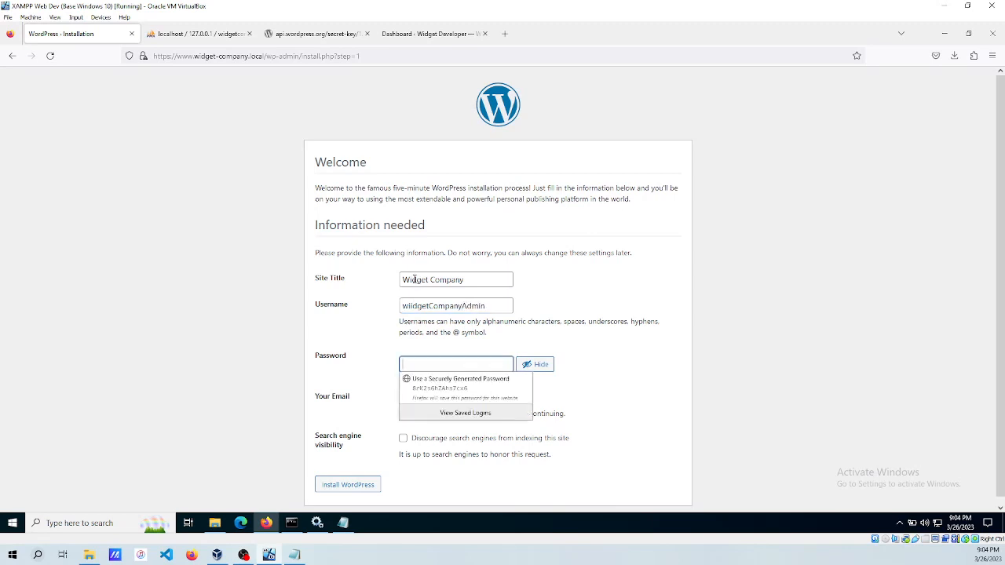
click(441, 388)
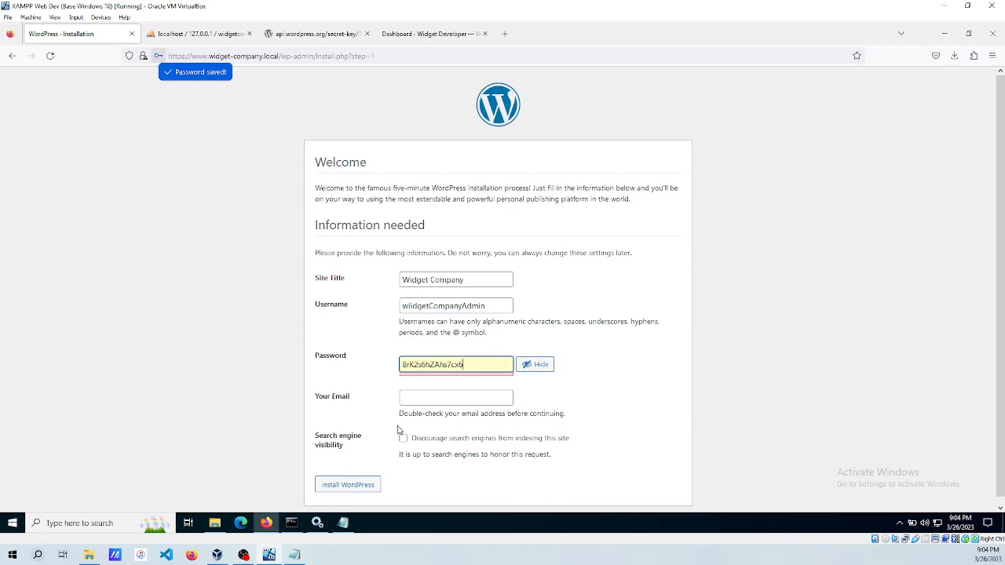
Open New Text Document.txt in the widget-company folder and paste the generated password into it.
click(215, 524)
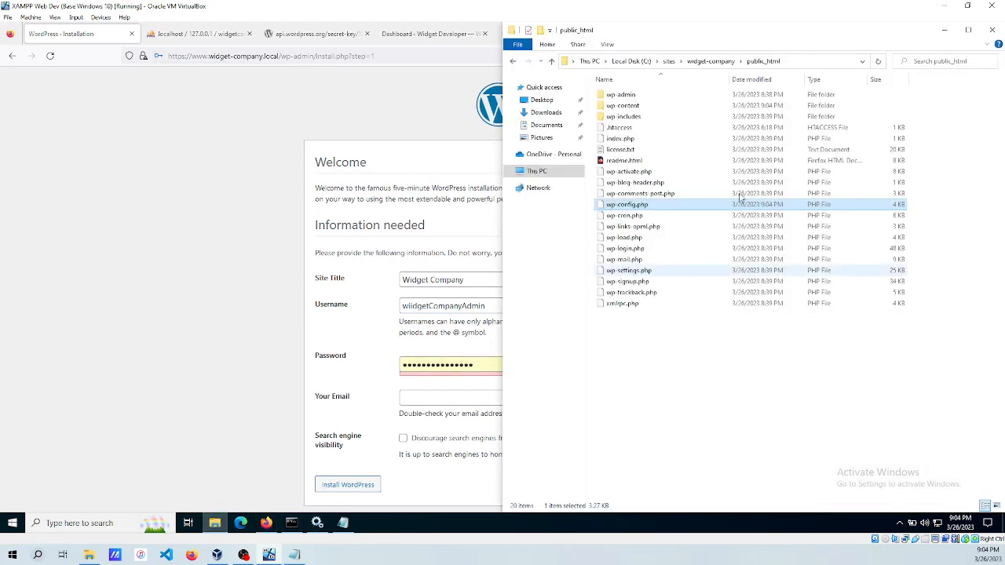
click(697, 61)
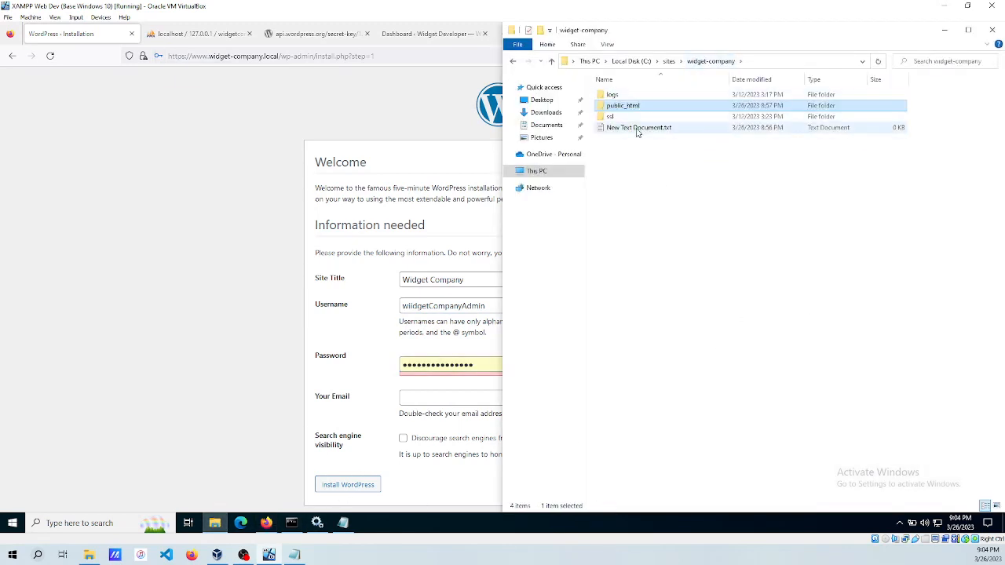
double_click(637, 128)
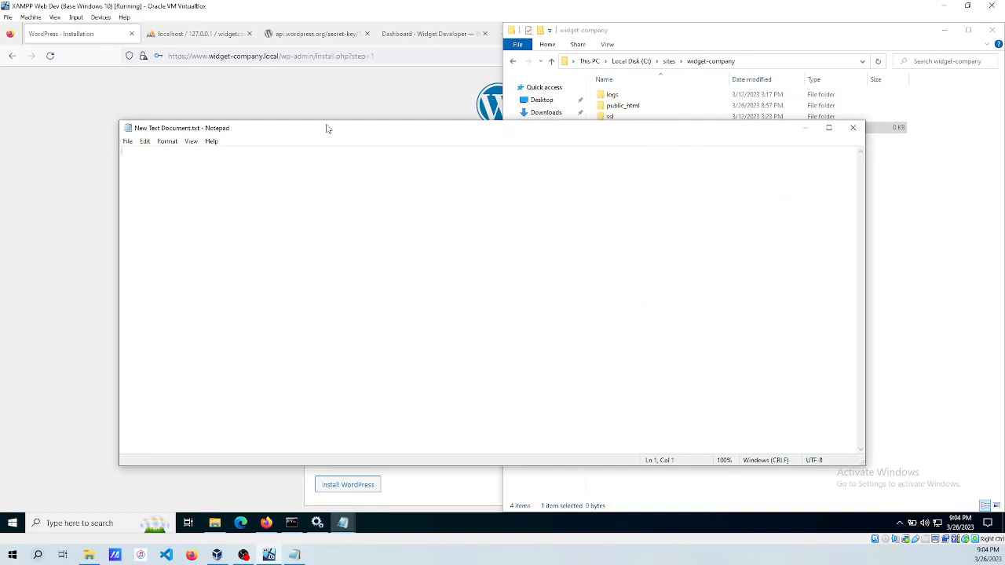
drag(303, 133, 730, 156)
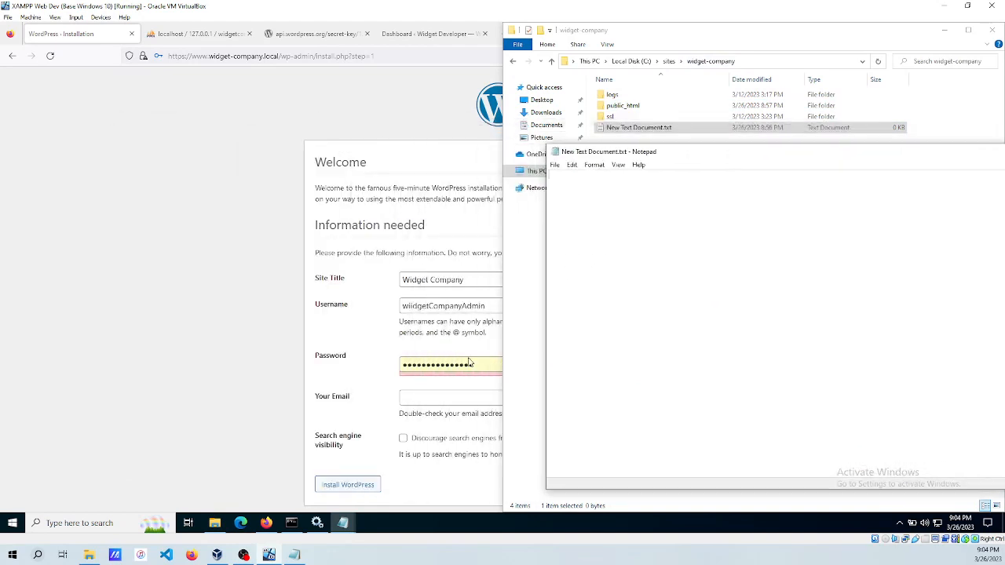
click(350, 362)
click(540, 365)
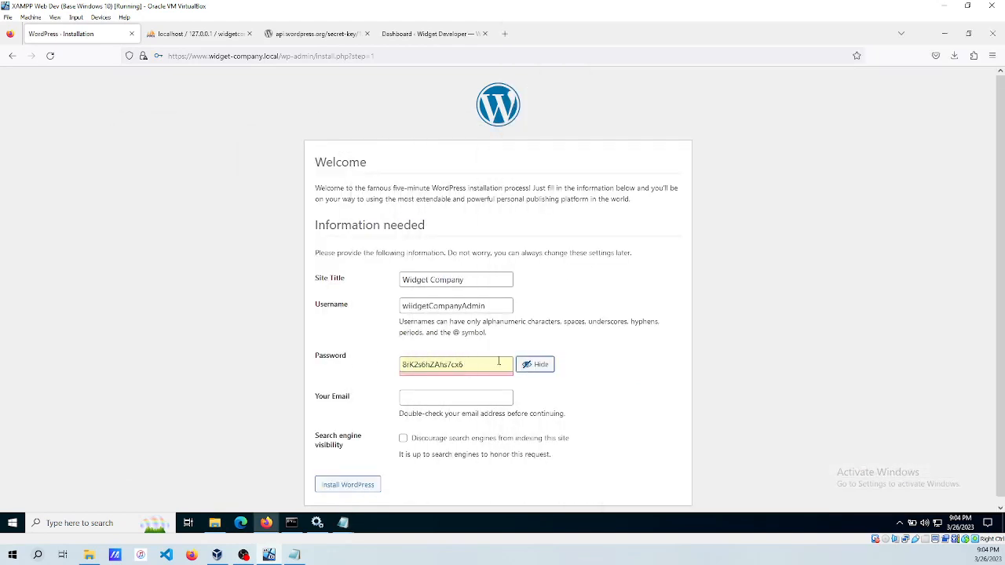
drag(497, 363, 349, 361)
key(ctrl+c)
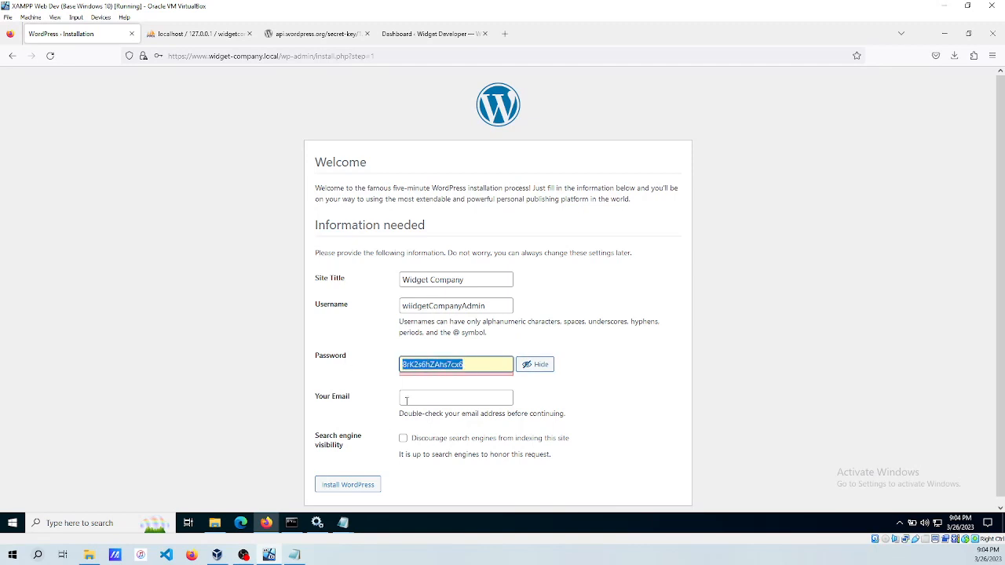
mouse_move(343, 523)
click(392, 483)
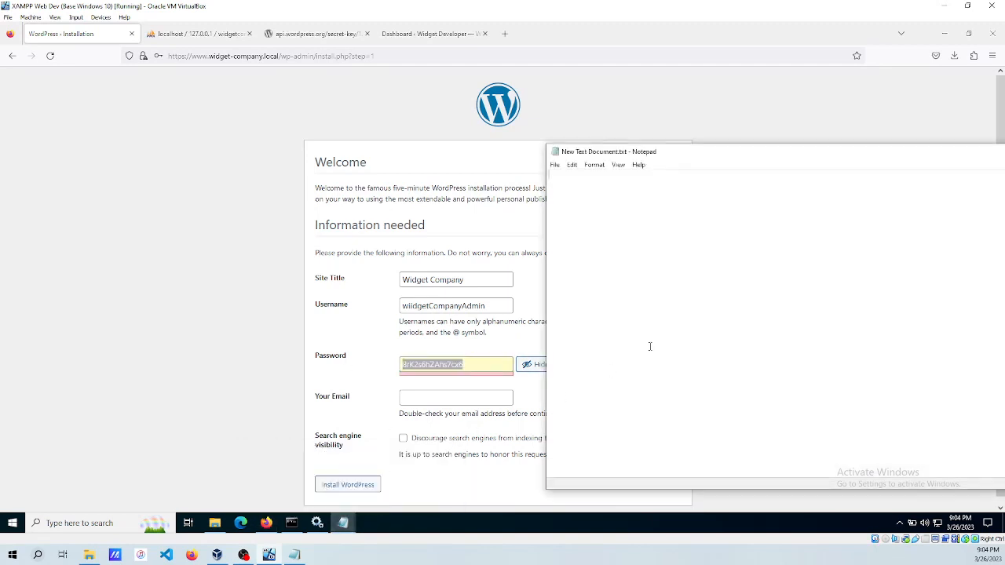
key(ctrl+v)
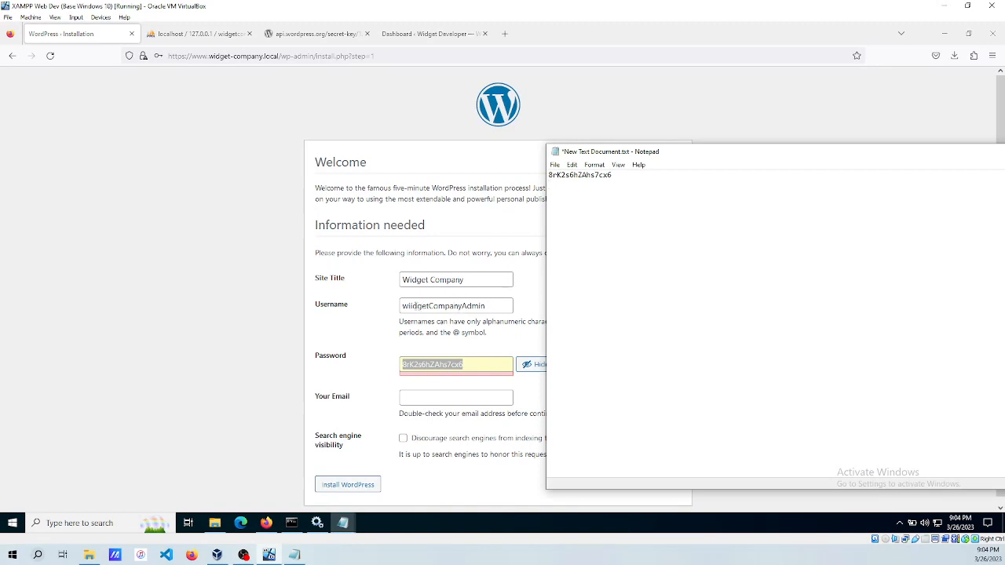
Fix the username typo and save the username on the first line of the notes file.
click(408, 306)
key(BackSpace)
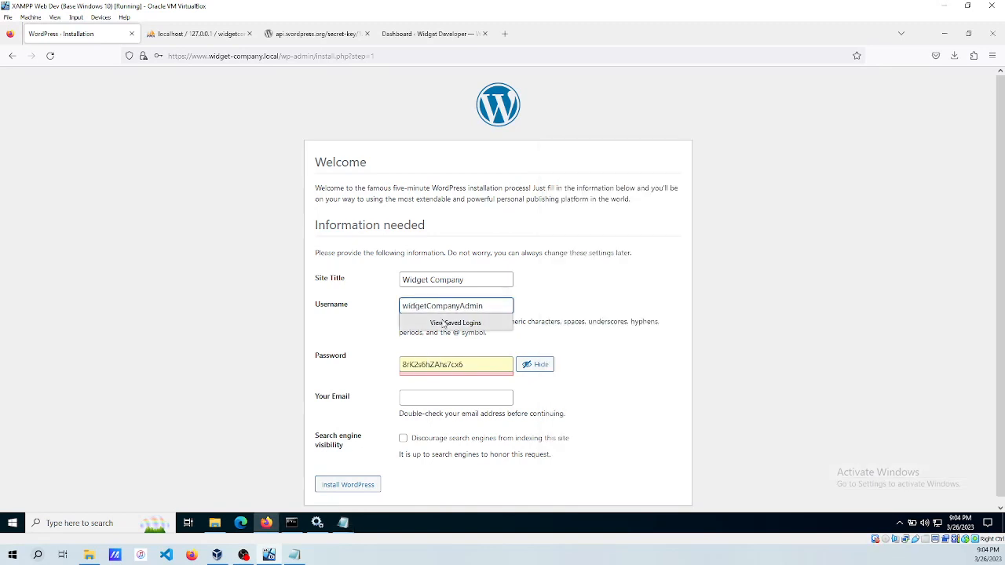
drag(485, 306, 385, 305)
key(ctrl+c)
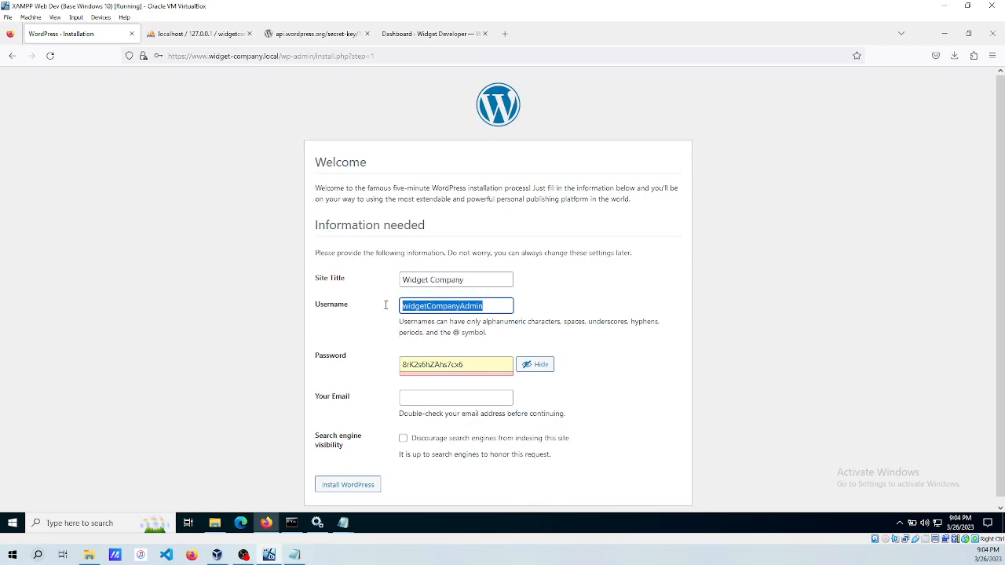
mouse_move(343, 523)
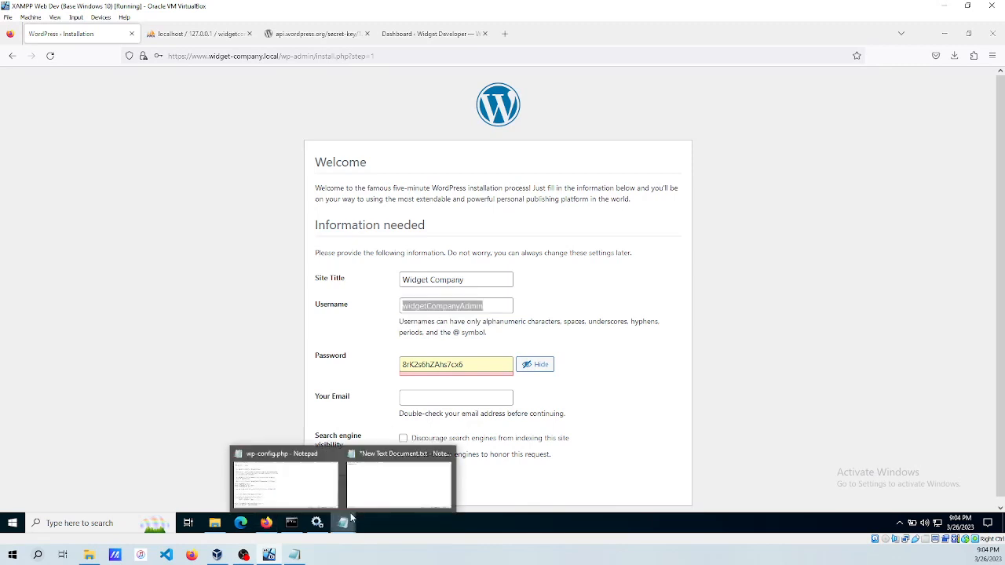
click(408, 475)
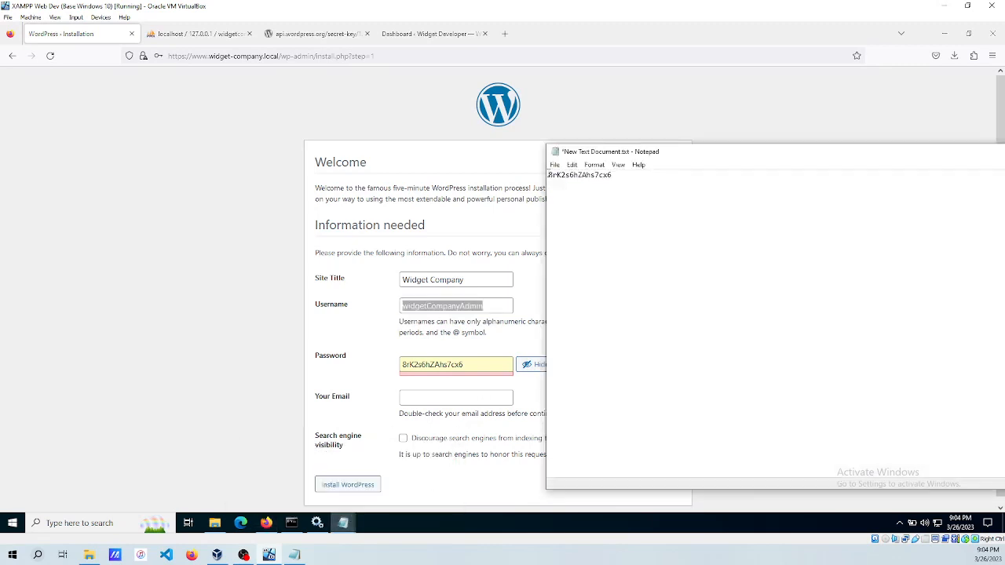
key(Return)
key(Up)
key(ctrl+v)
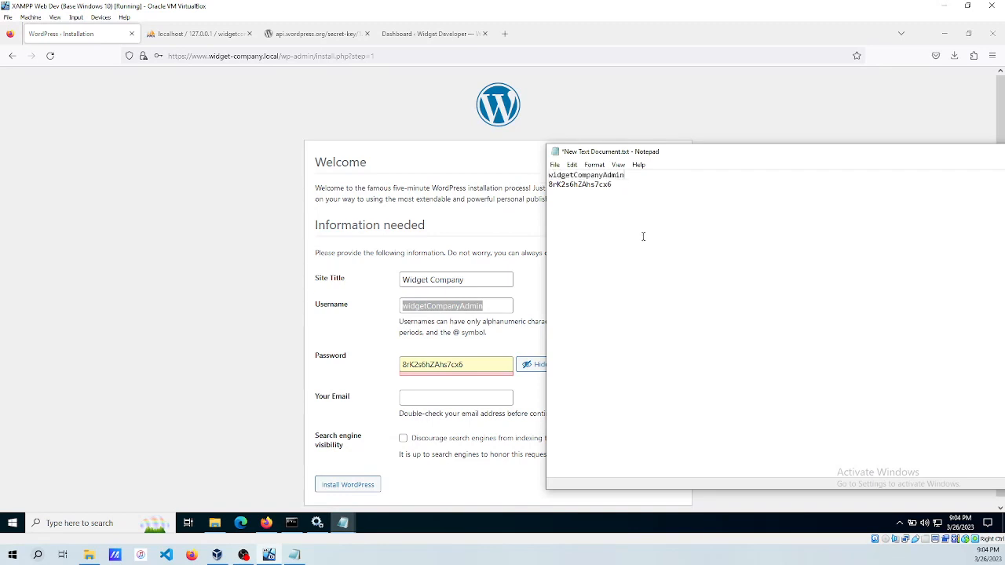
Fill in the admin email address from the suggested entry and run the WordPress installation.
click(384, 400)
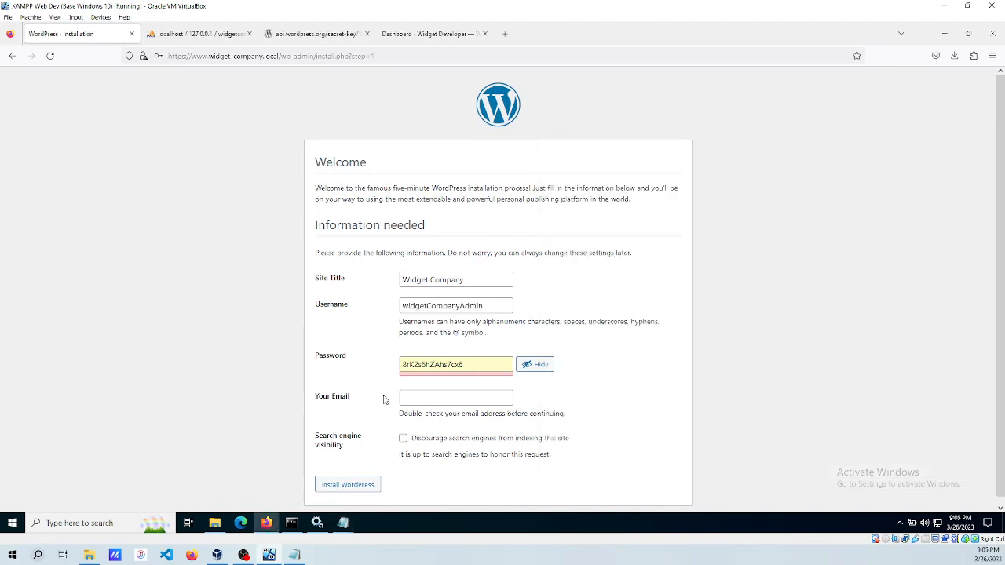
click(444, 403)
text(webmaster@)
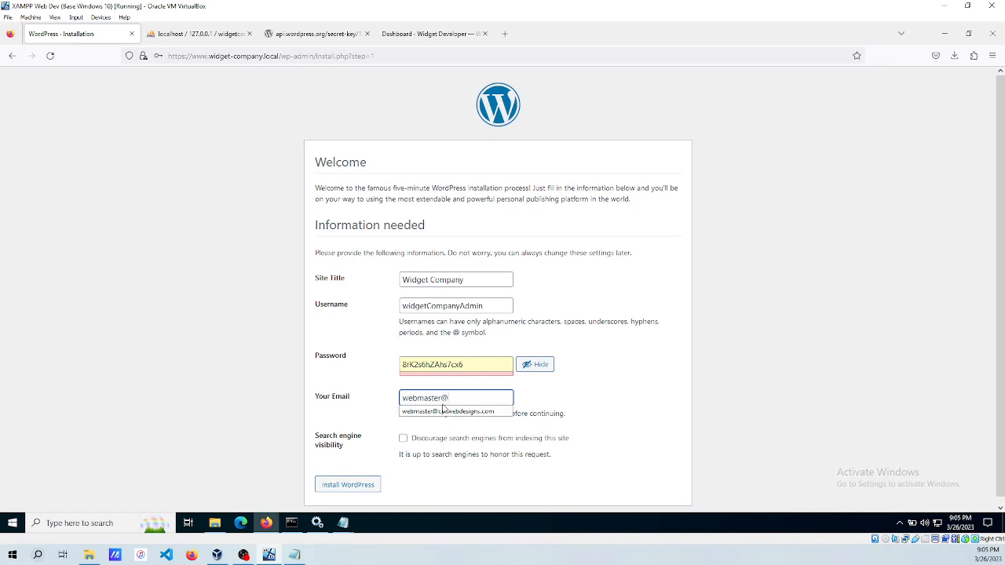
click(443, 410)
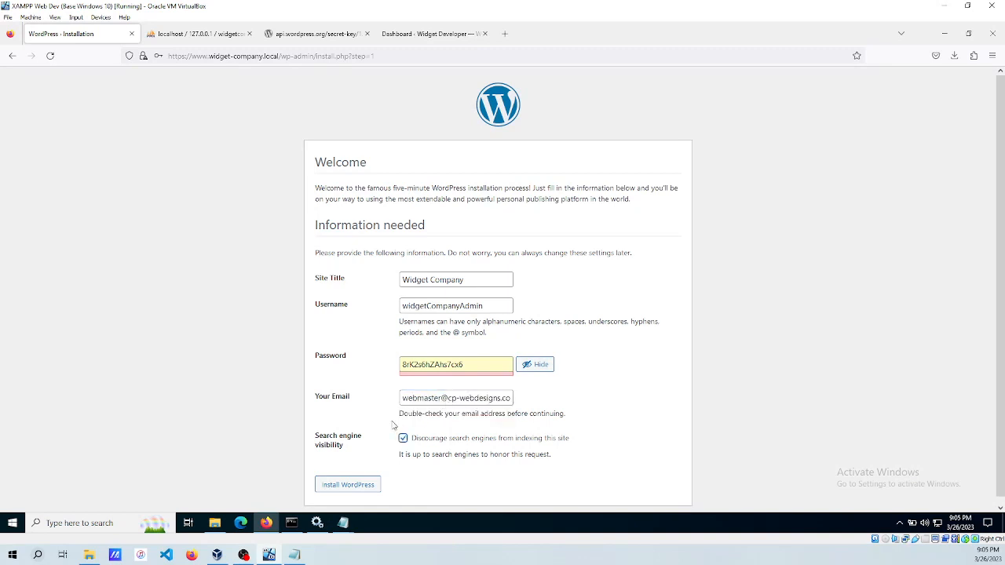
scroll(350, 385, down, 1)
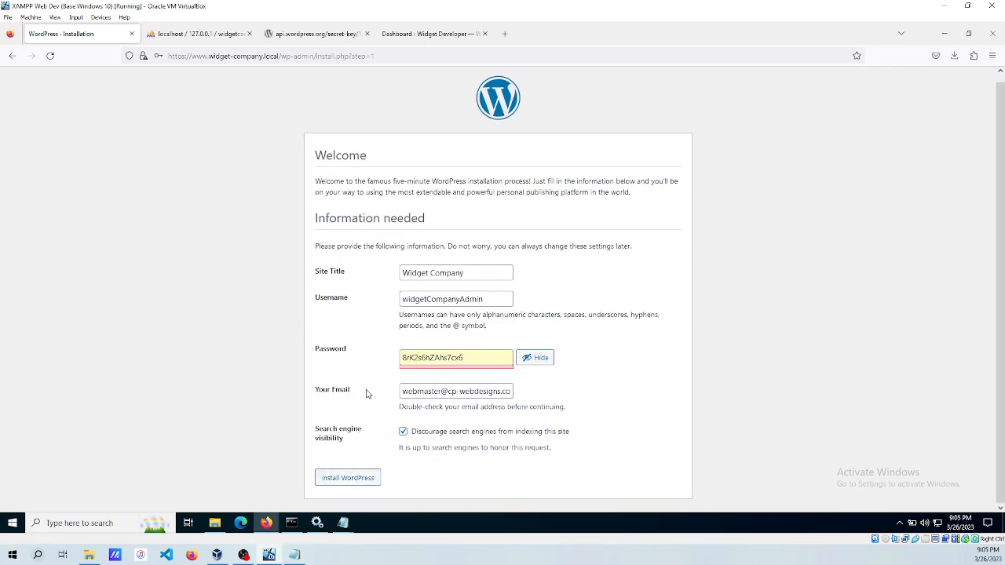
click(341, 481)
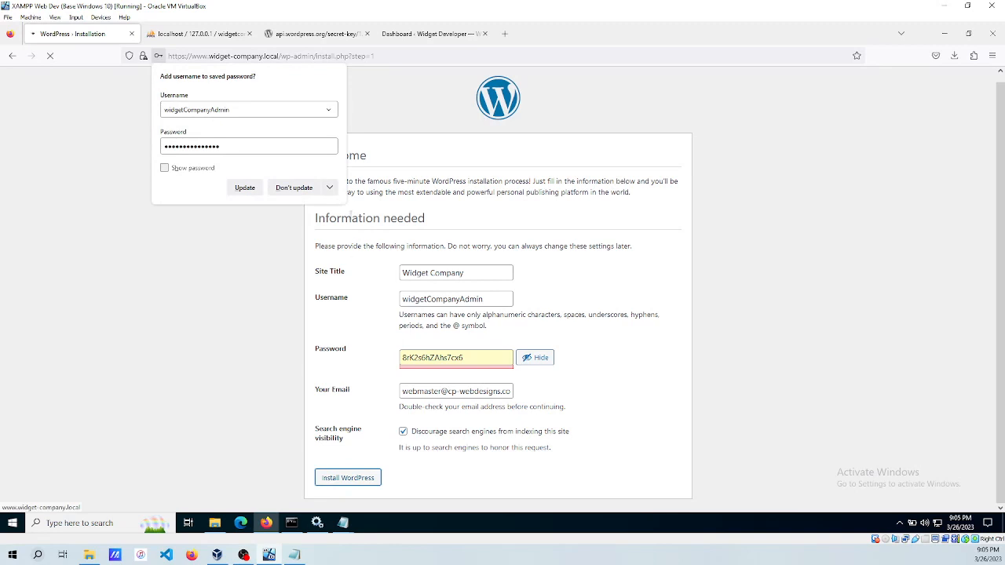
Decline Firefox's saved-login update, go to the login page, and sign in with the admin username and password.
click(294, 188)
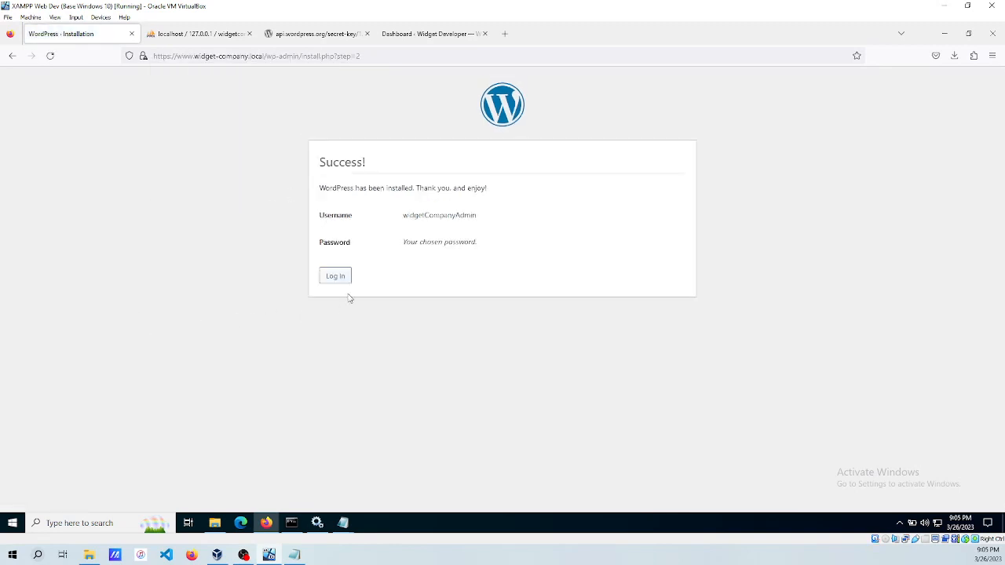
click(355, 278)
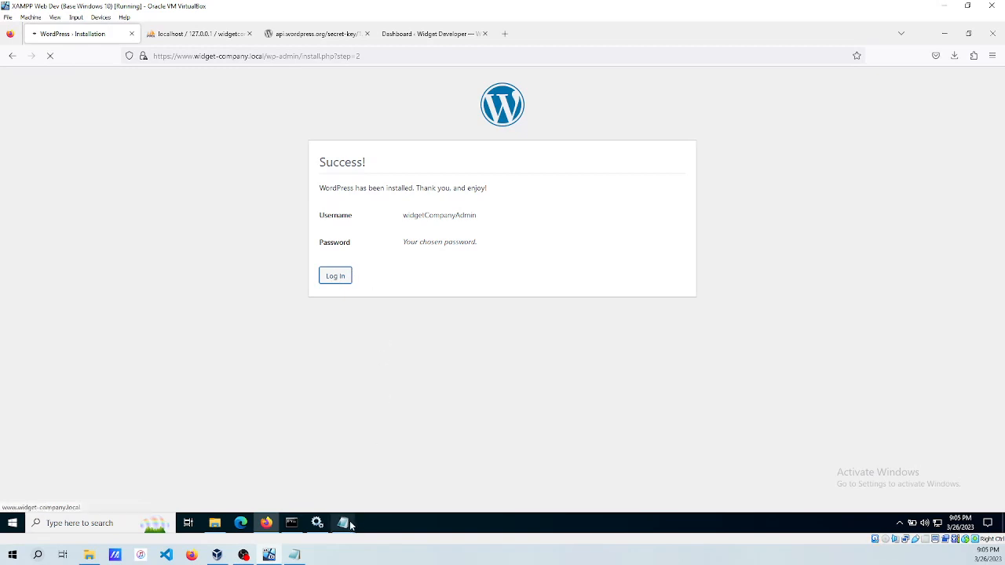
mouse_move(346, 529)
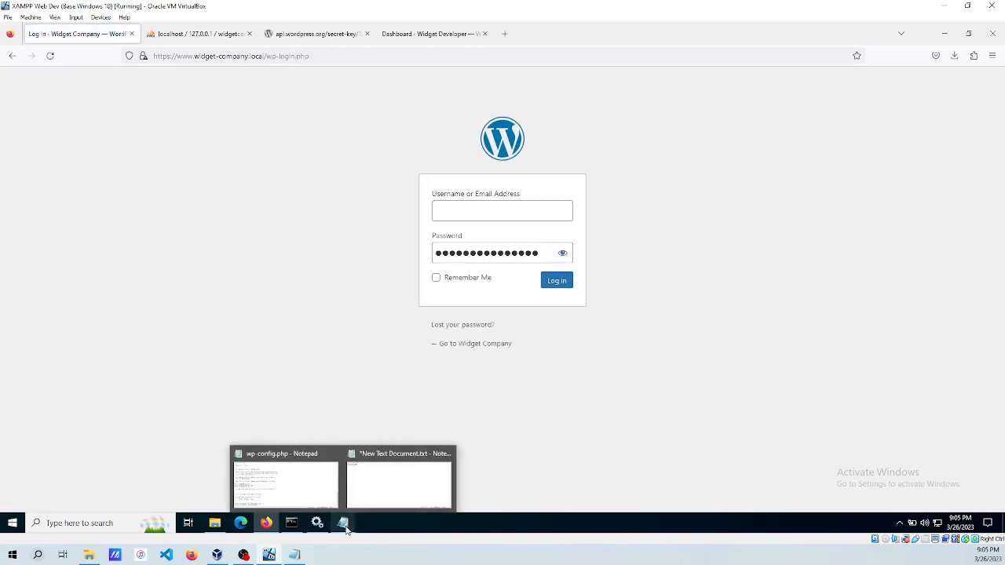
click(562, 253)
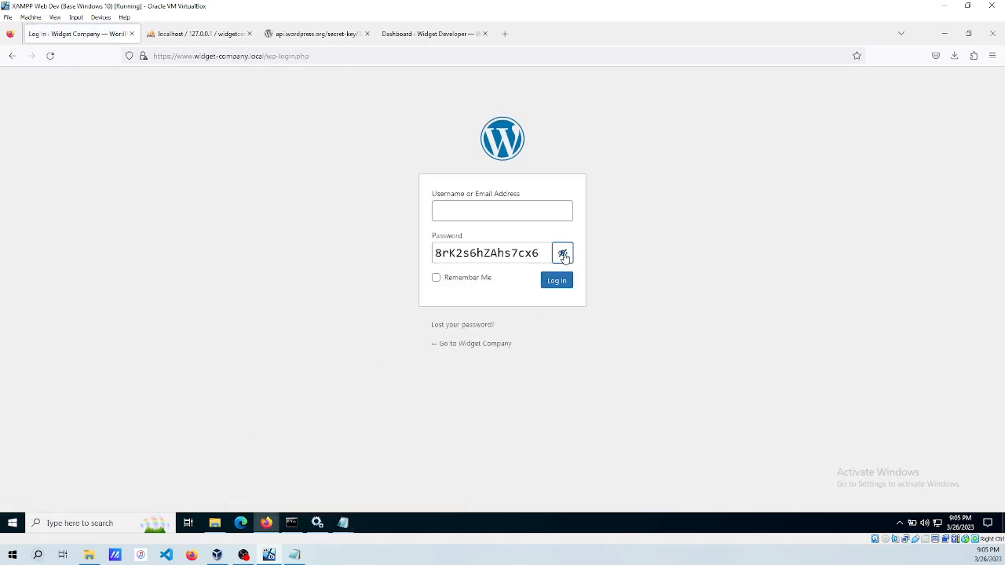
click(465, 208)
text(wid)
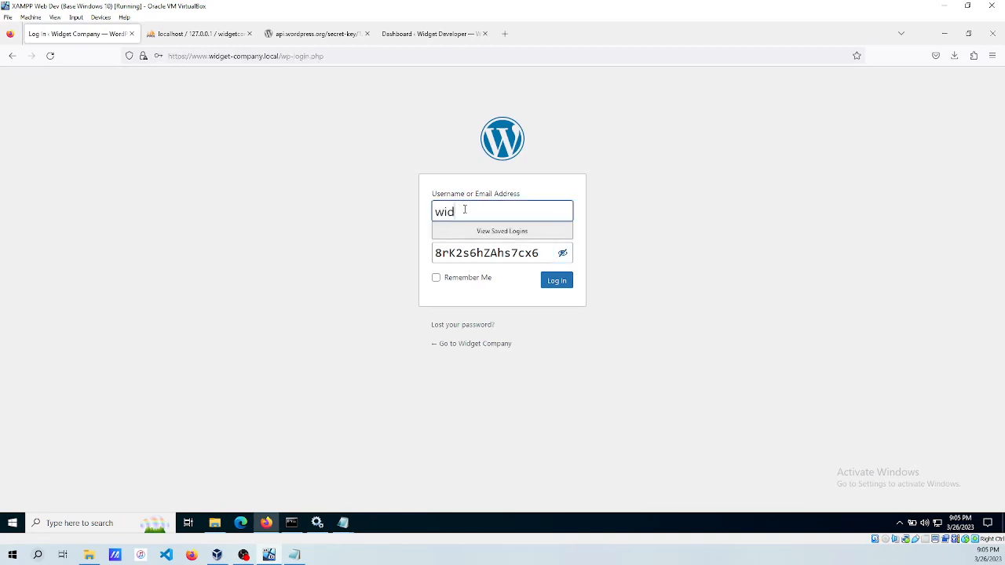
text(getCompanyAdmin)
key(Tab)
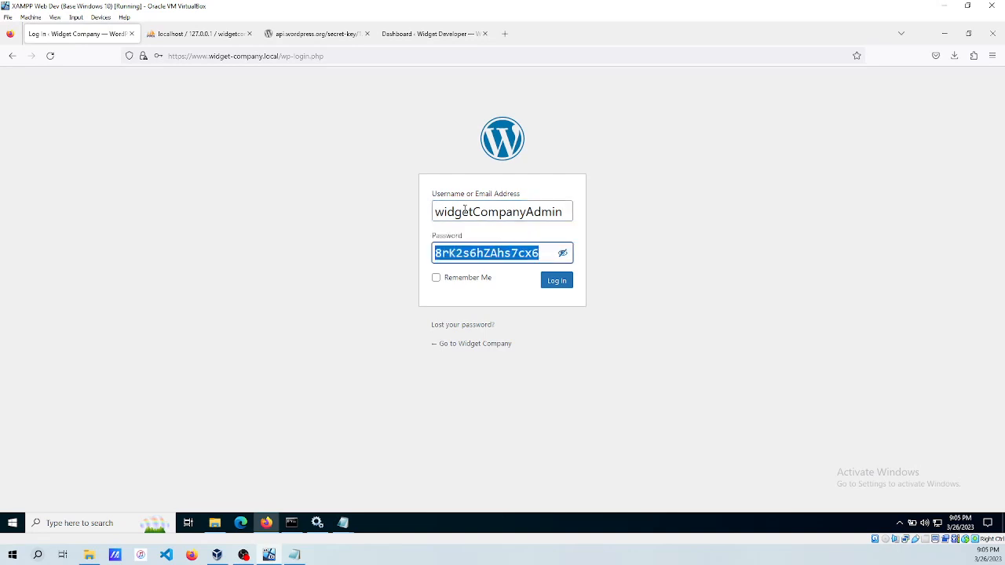
click(555, 283)
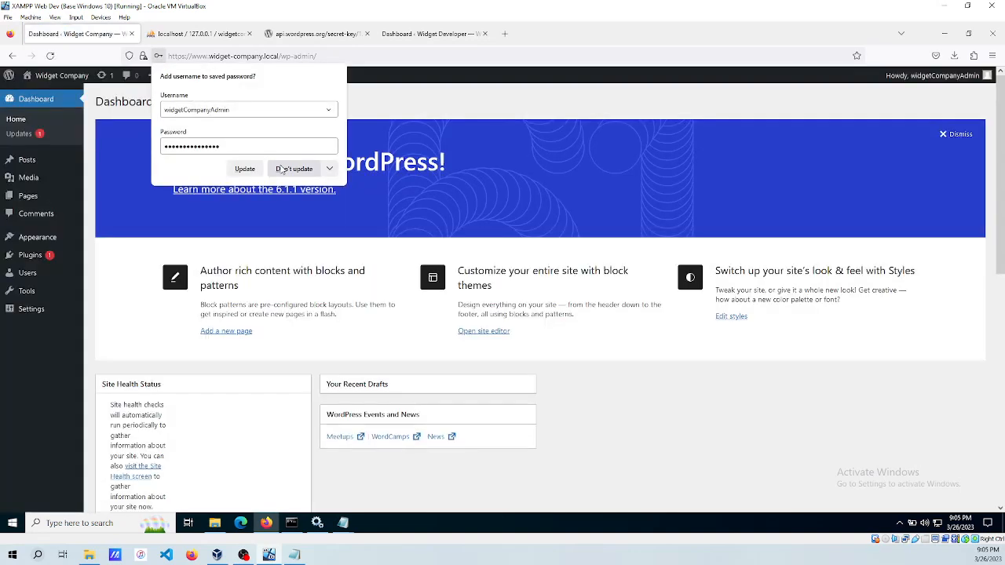
Decline Firefox's password update and dismiss the Welcome to WordPress panel, then review the dashboard.
click(281, 170)
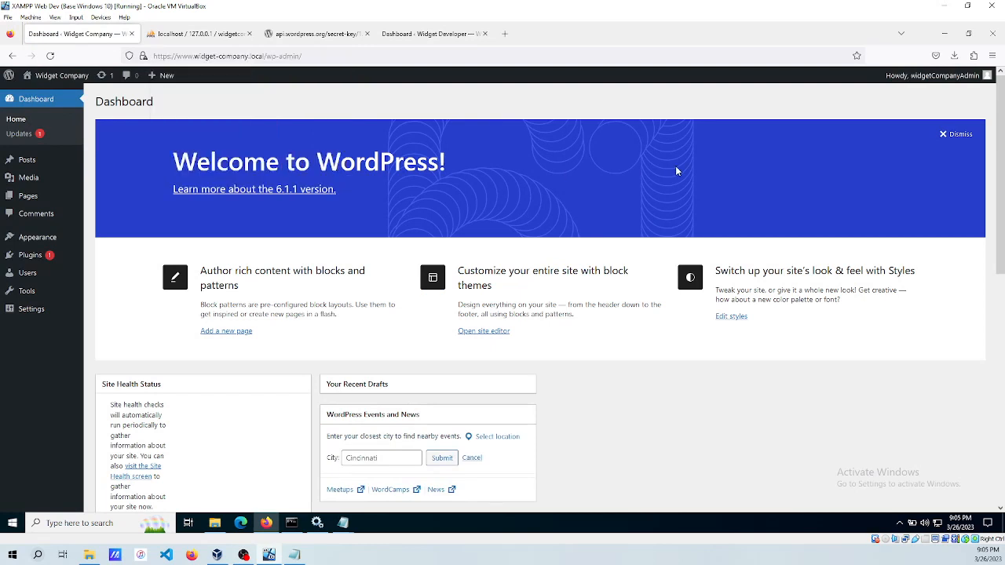
click(953, 135)
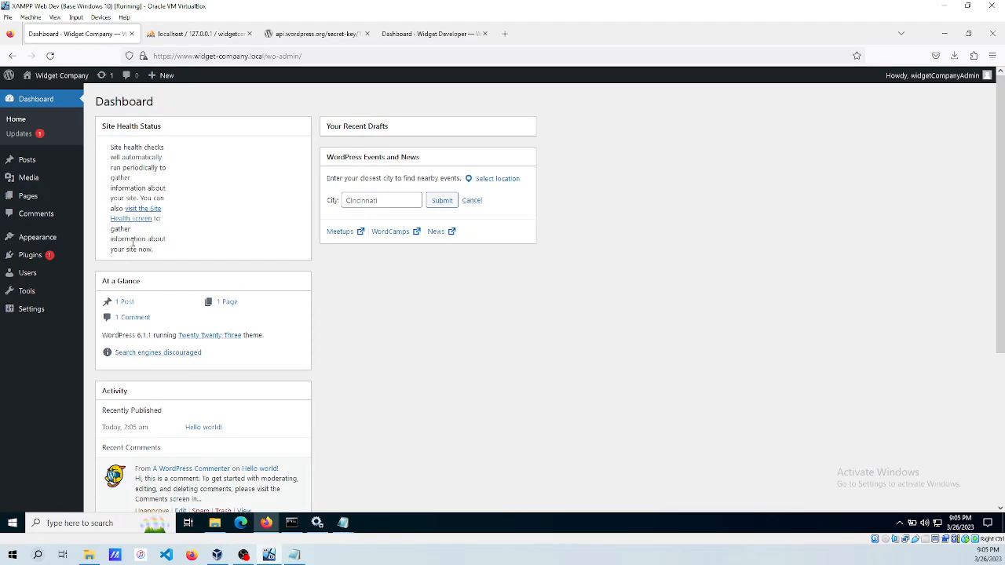
scroll(450, 291, down, 3)
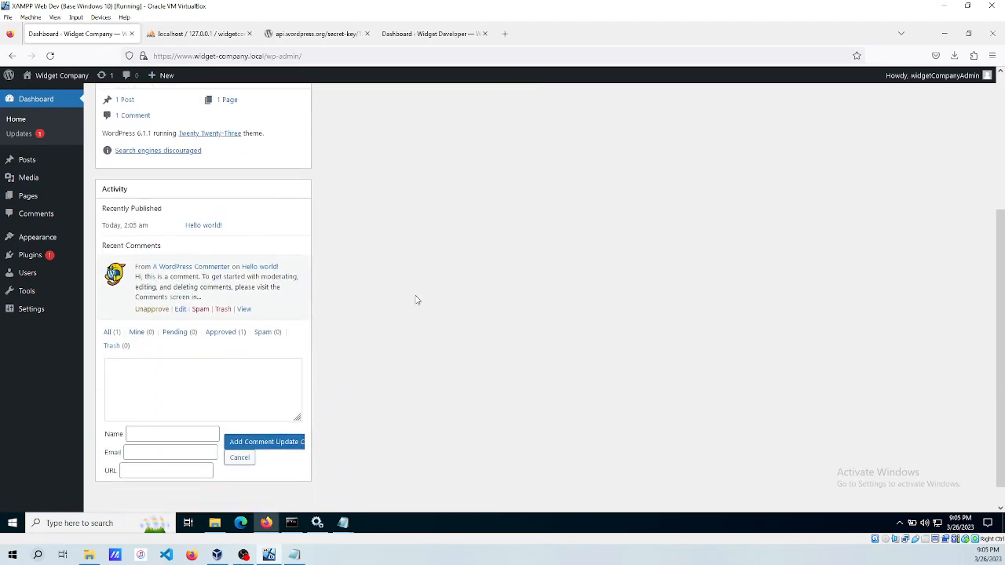
scroll(389, 306, up, 3)
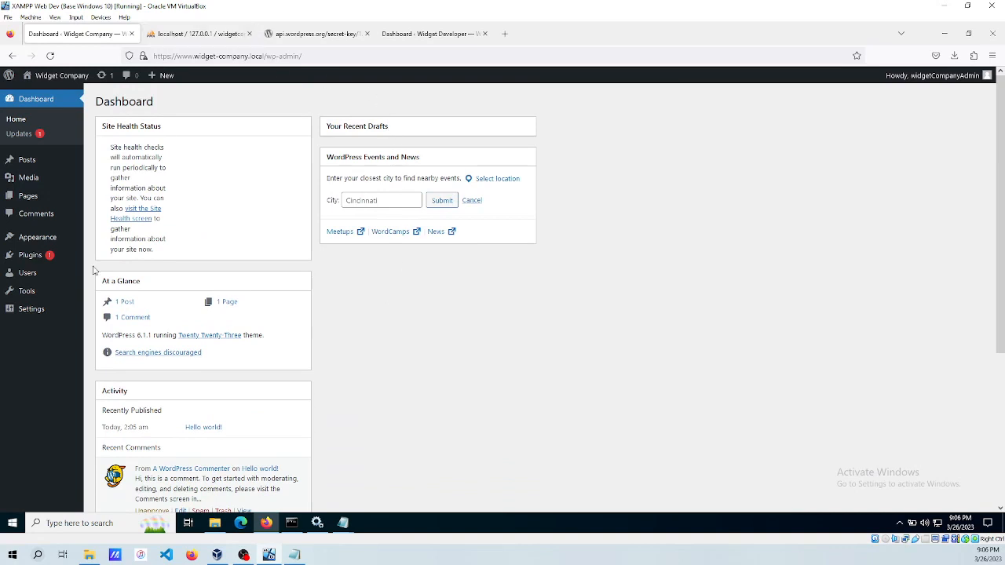
Check the site's logs/error.log is empty, open public_html, and return to the WordPress dashboard.
click(214, 523)
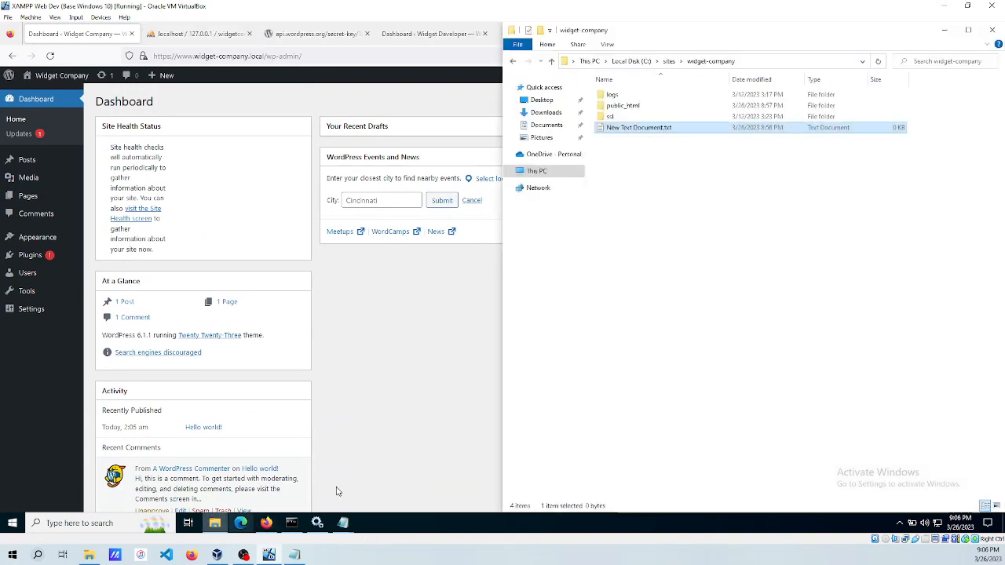
double_click(617, 95)
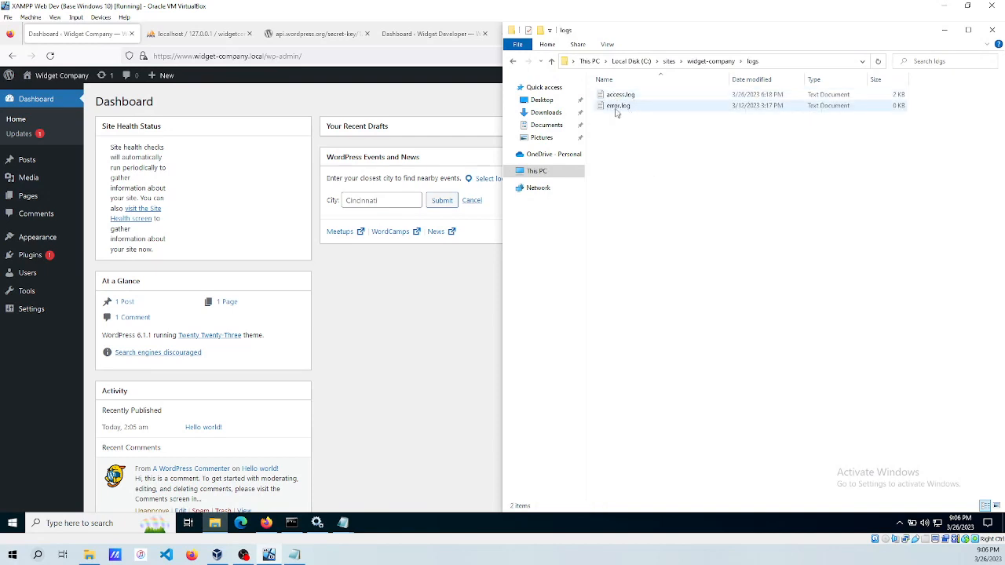
double_click(619, 106)
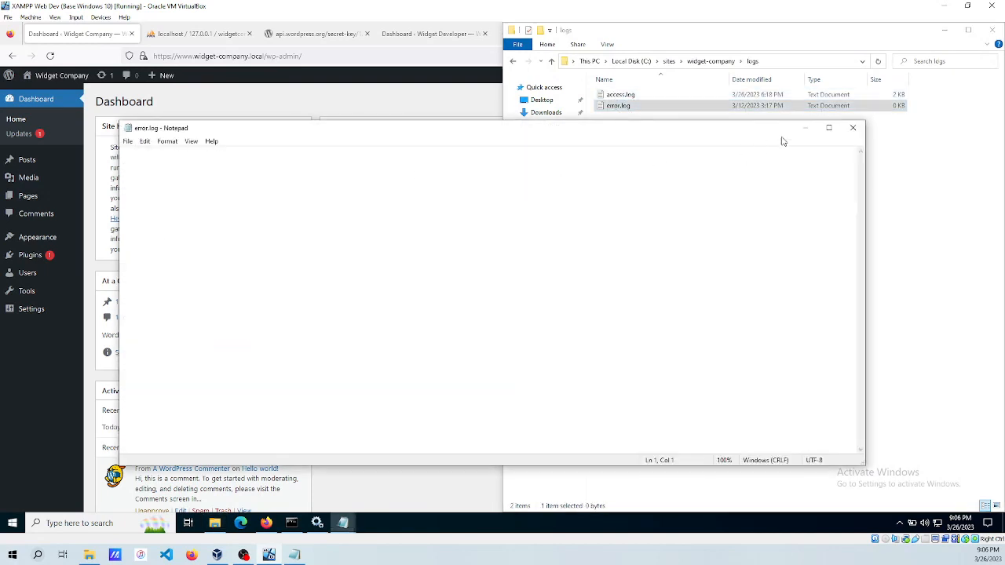
click(852, 127)
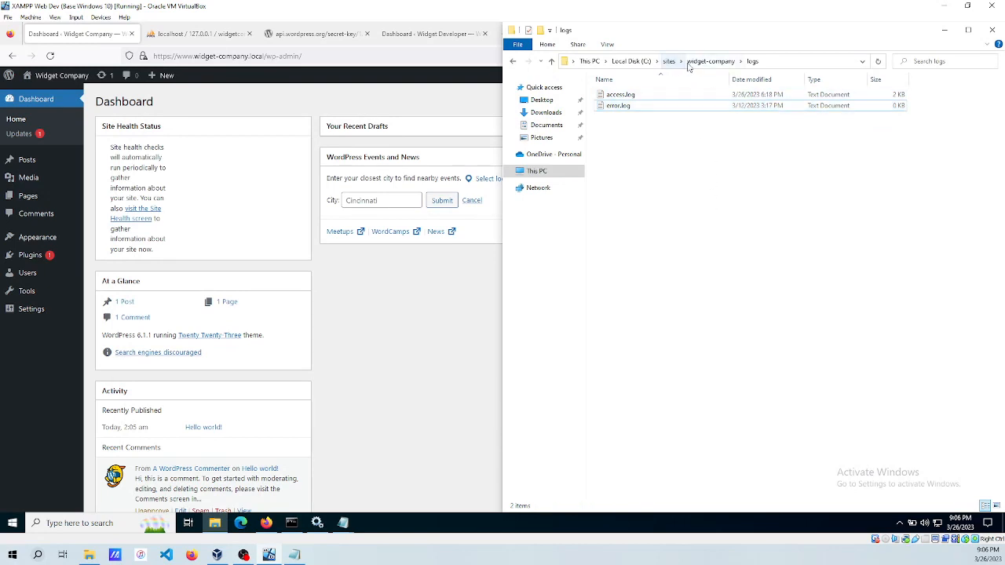
click(710, 62)
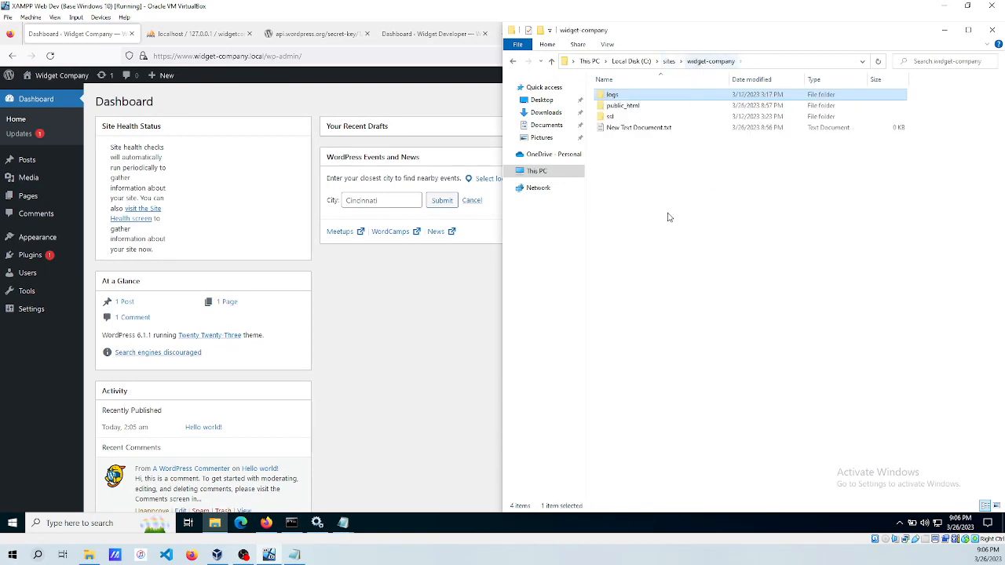
double_click(625, 105)
click(378, 372)
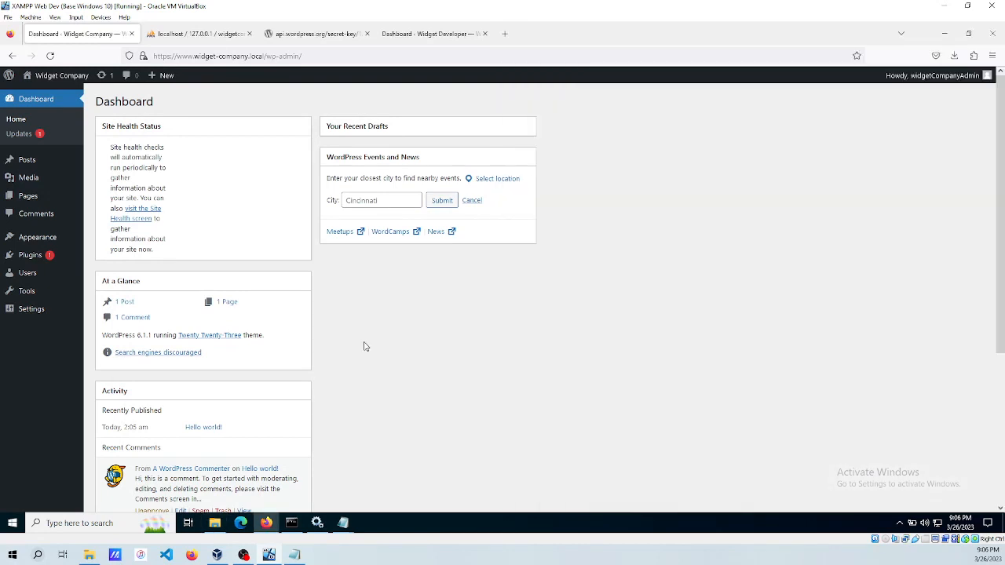
Dismiss the Welcome panel and delete the Akismet Anti-Spam and Hello Dolly plugins.
click(35, 98)
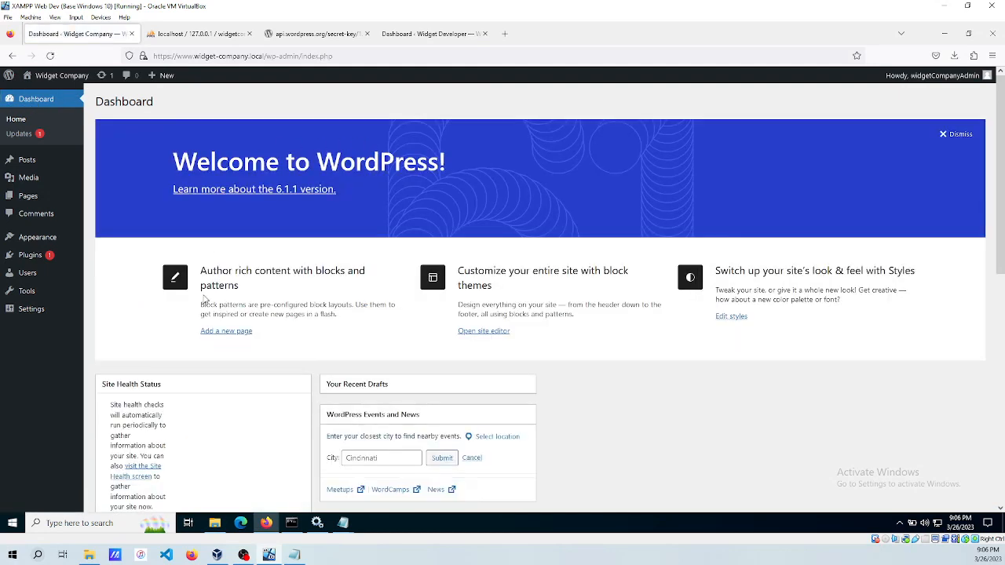
click(957, 135)
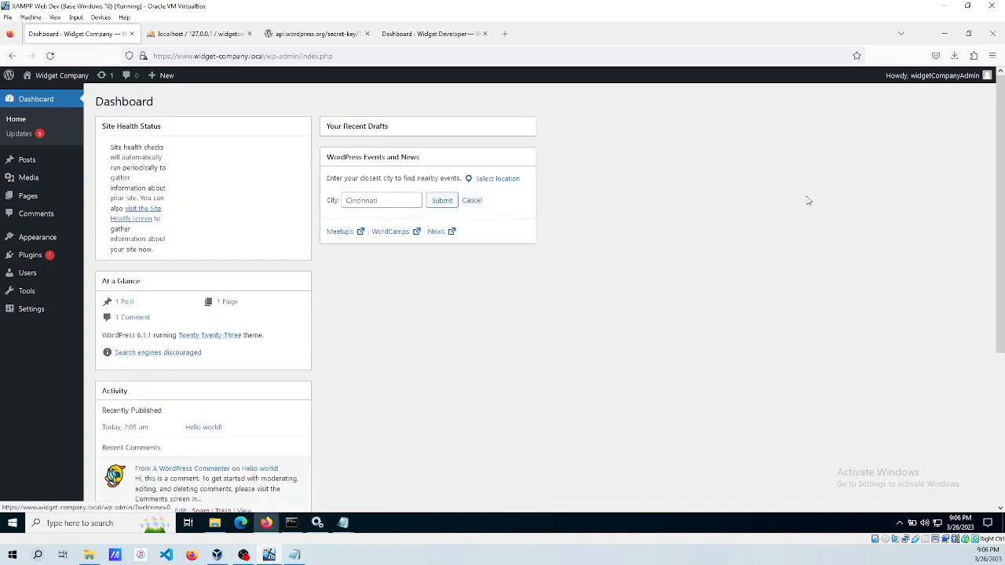
click(26, 259)
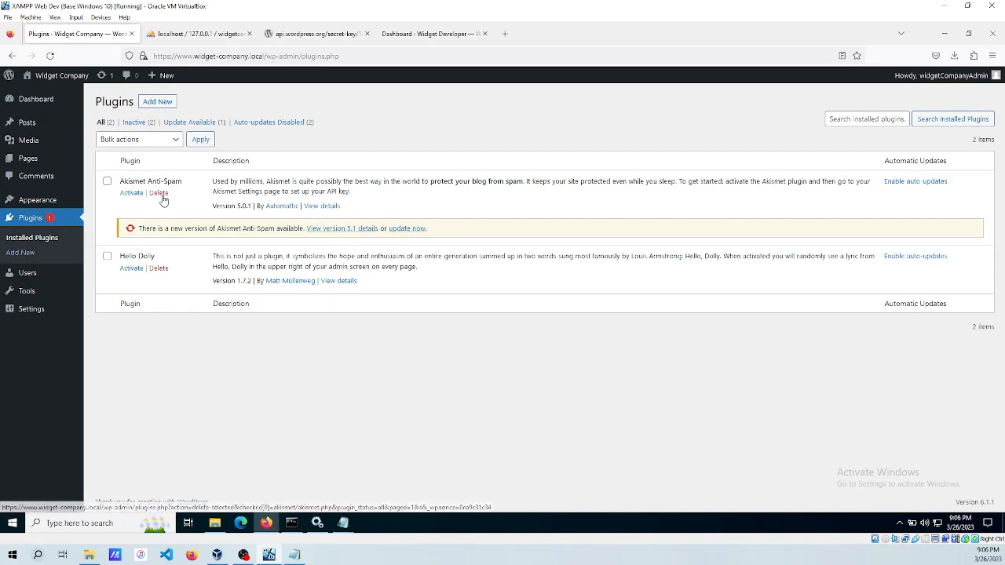
click(160, 194)
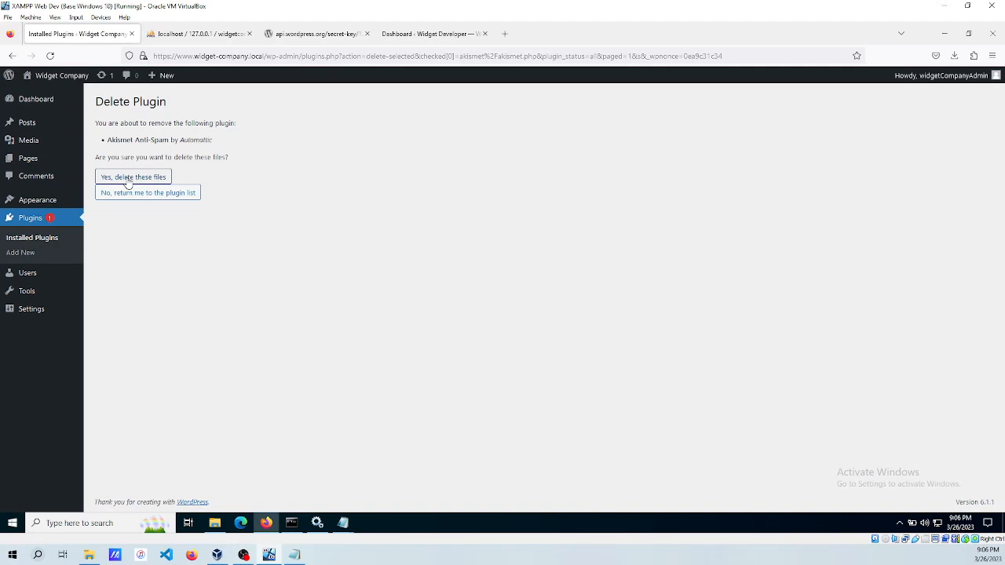
click(129, 179)
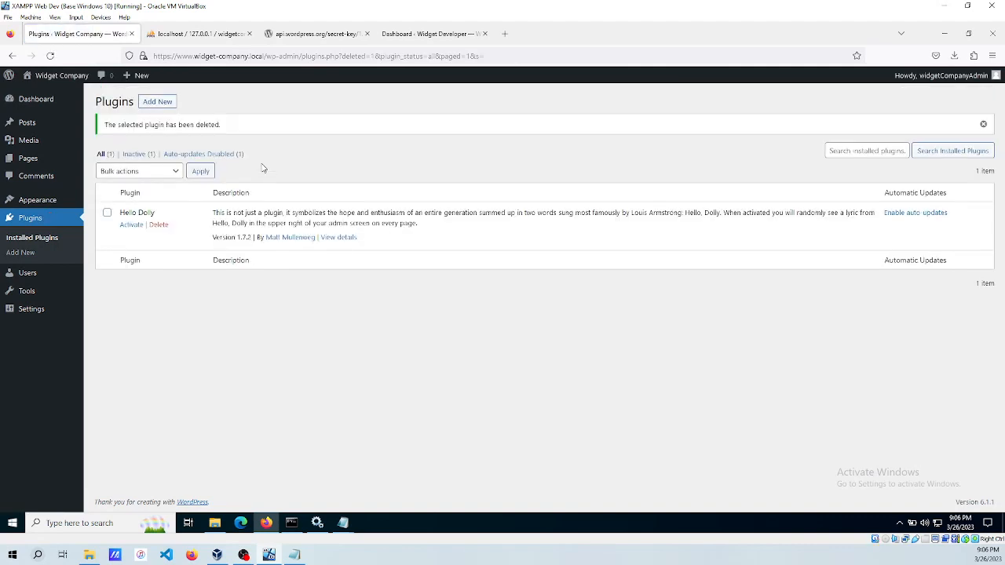
click(159, 225)
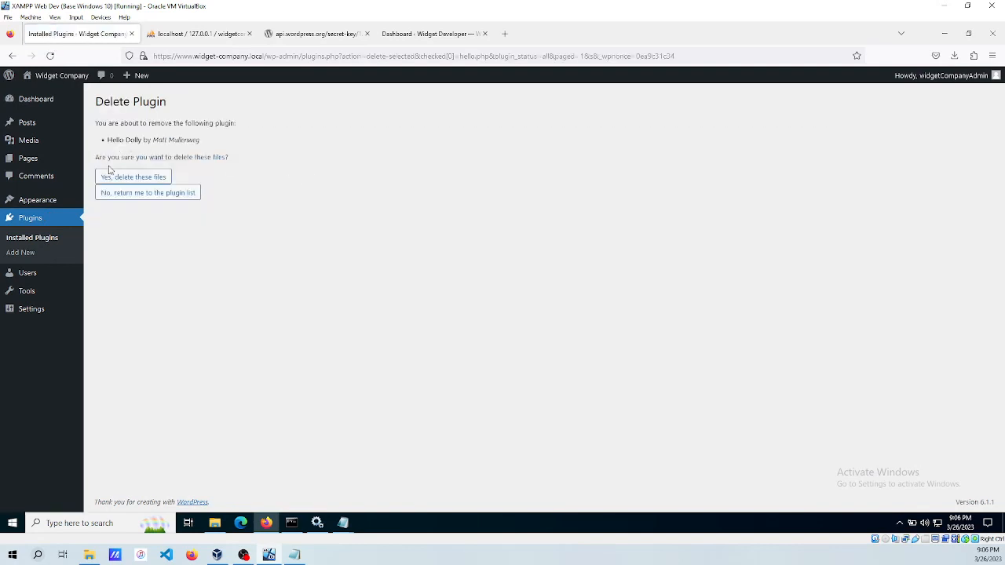
click(104, 178)
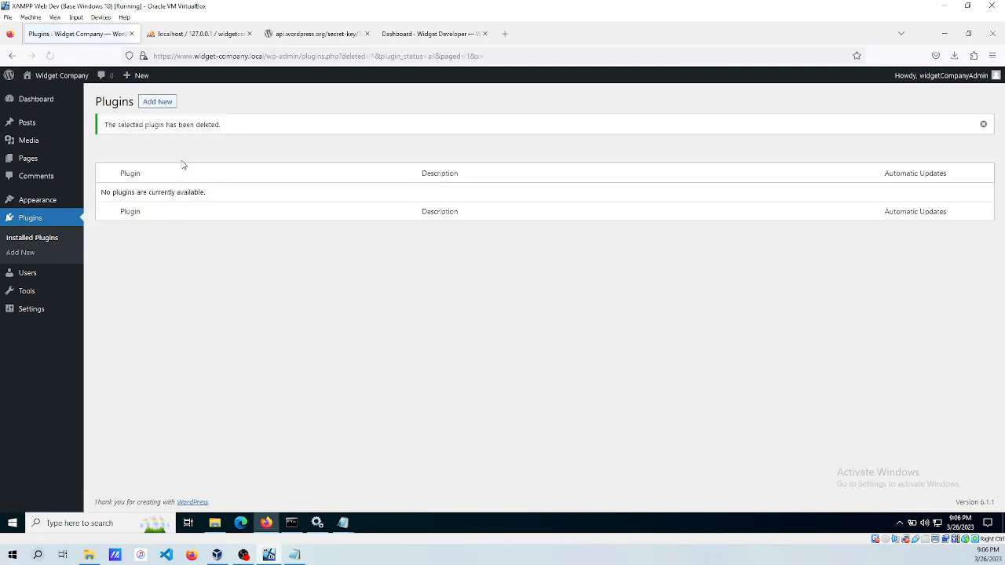
click(28, 199)
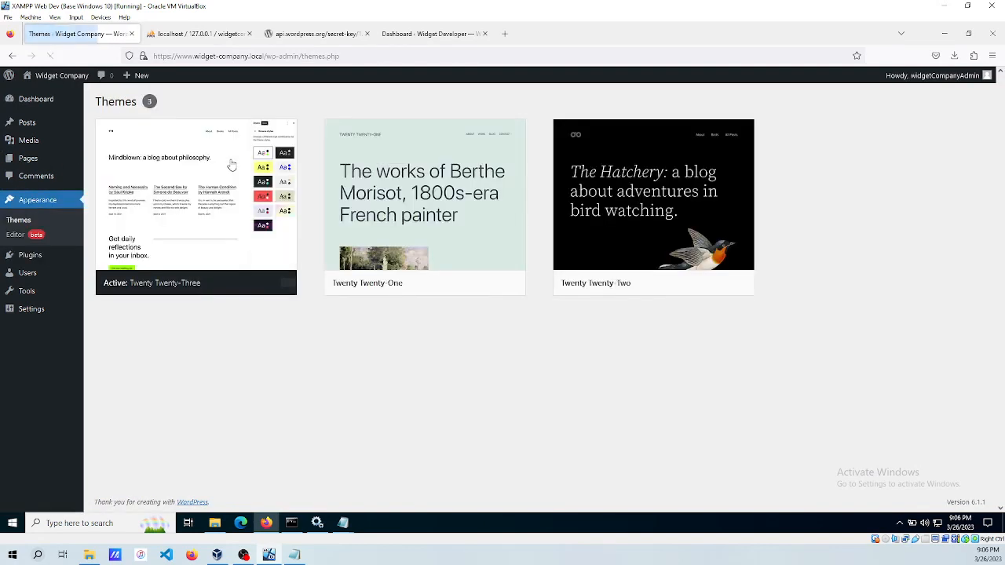
Review the single-administrator Users list and the General Settings page, then go back to the Dashboard.
click(27, 274)
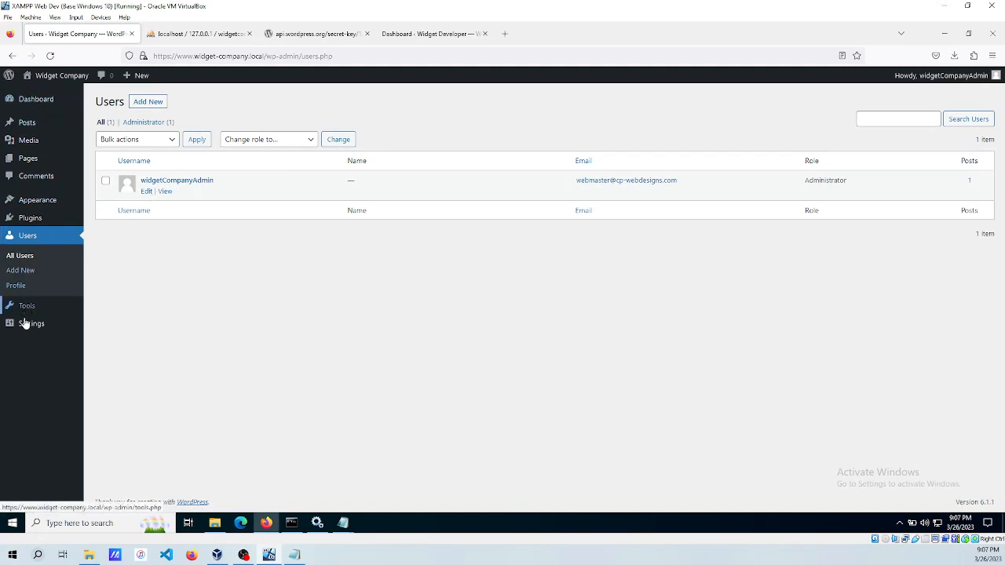
mouse_move(32, 328)
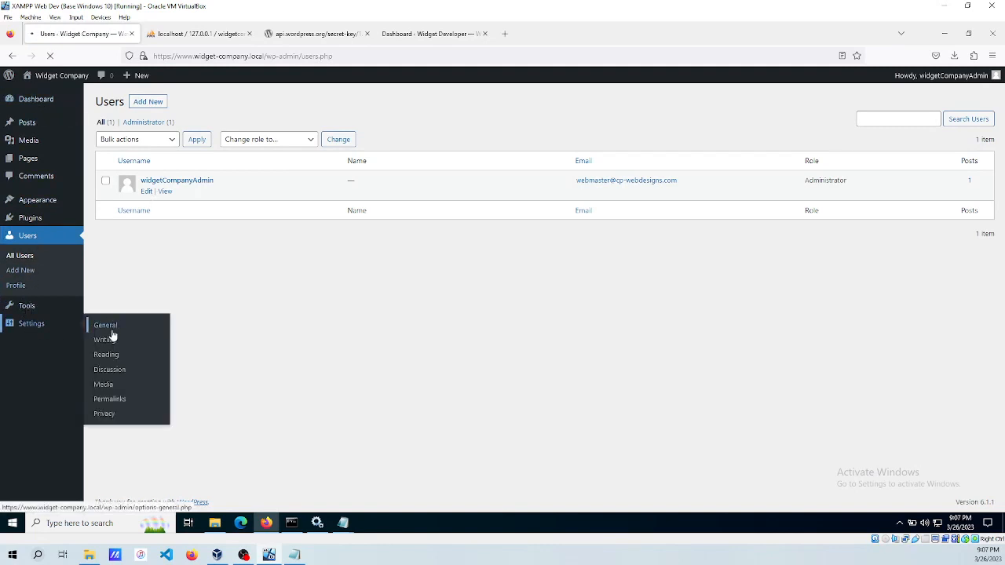
click(110, 328)
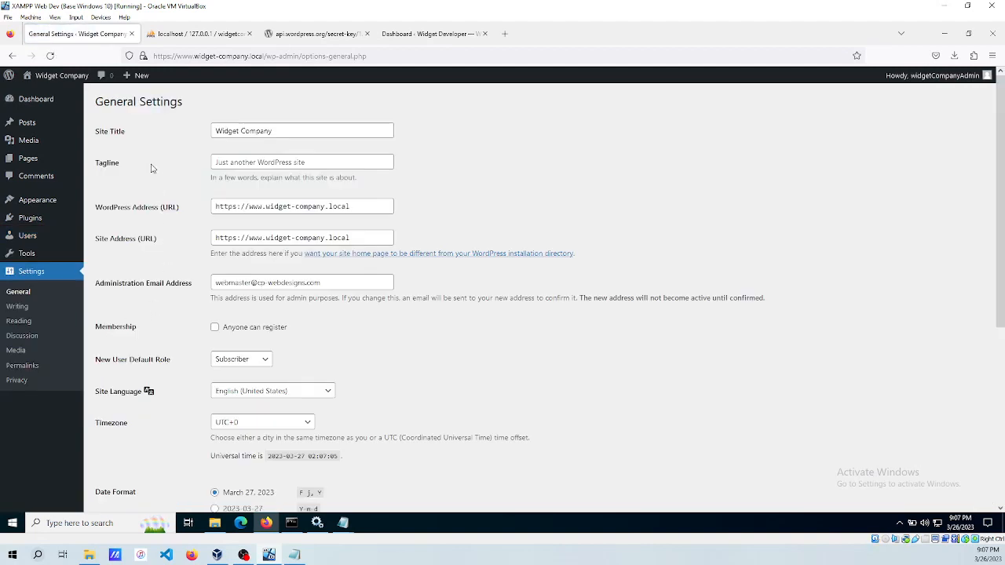
scroll(152, 168, down, 5)
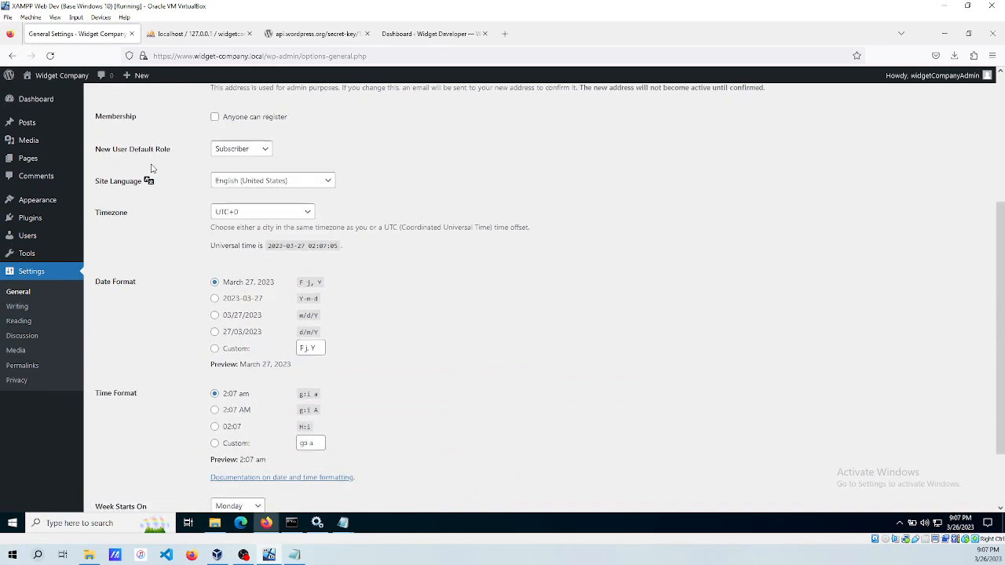
scroll(152, 168, up, 5)
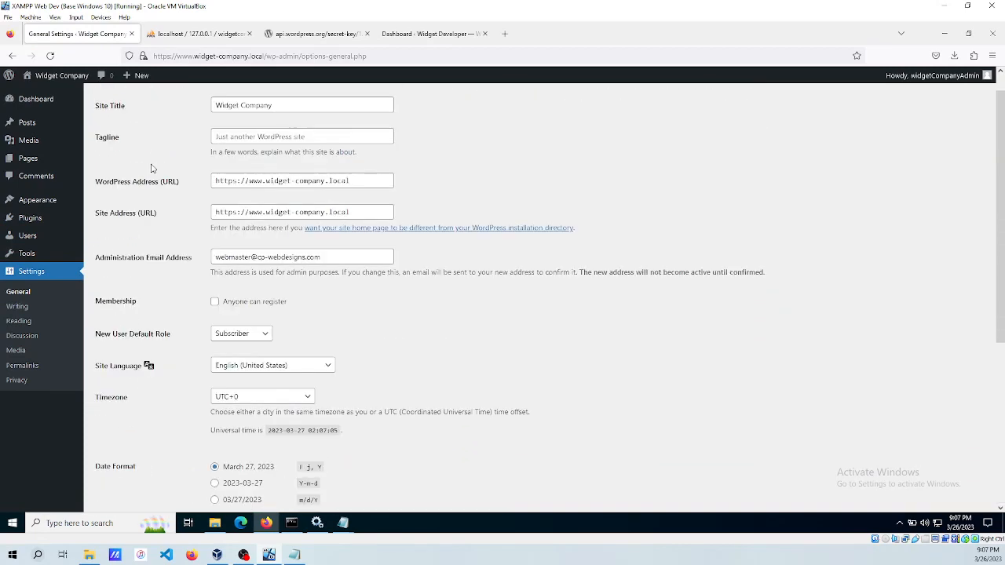
click(39, 102)
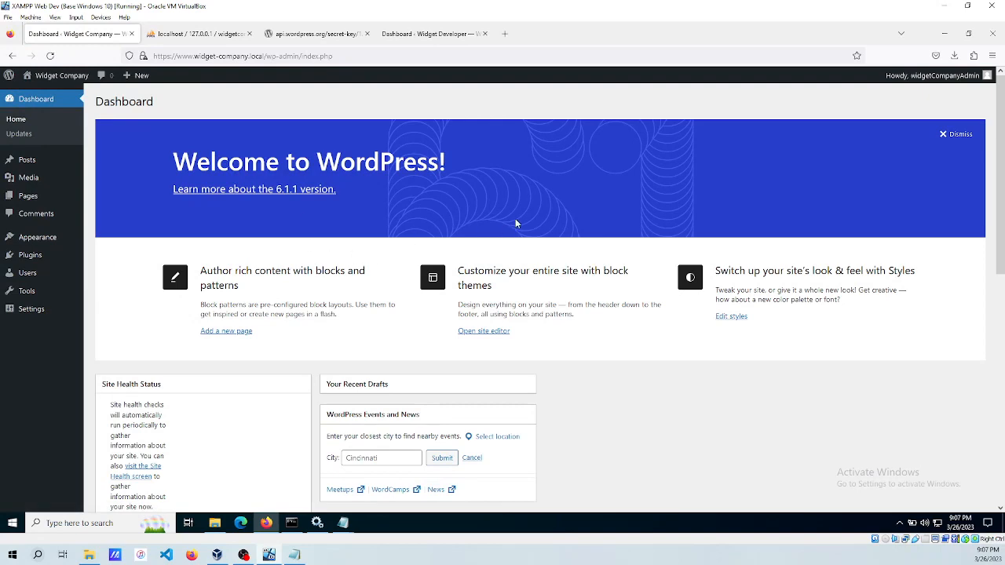
Dismiss the welcome banner and move Site Health Status and WordPress Events and News to the right column.
click(960, 135)
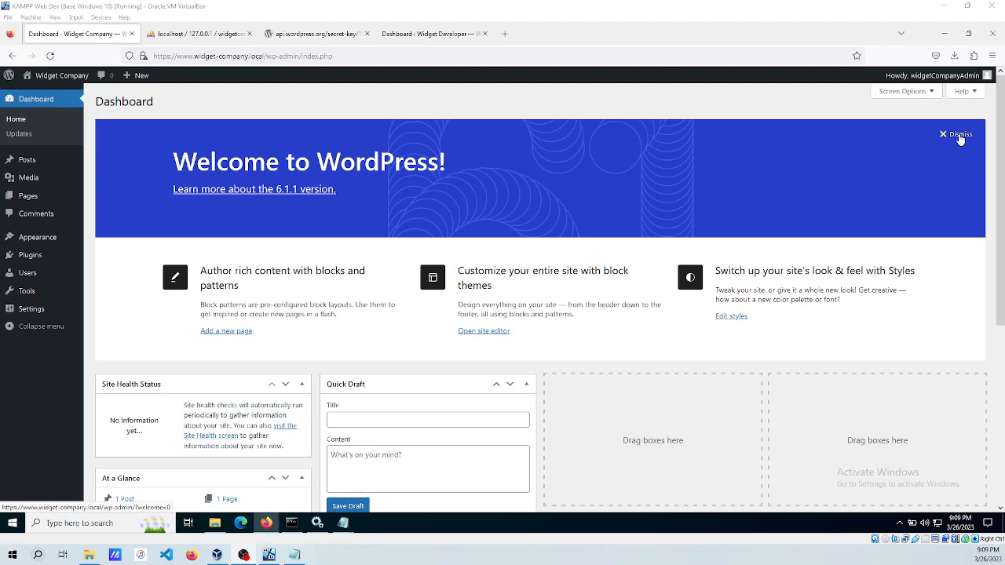
click(959, 135)
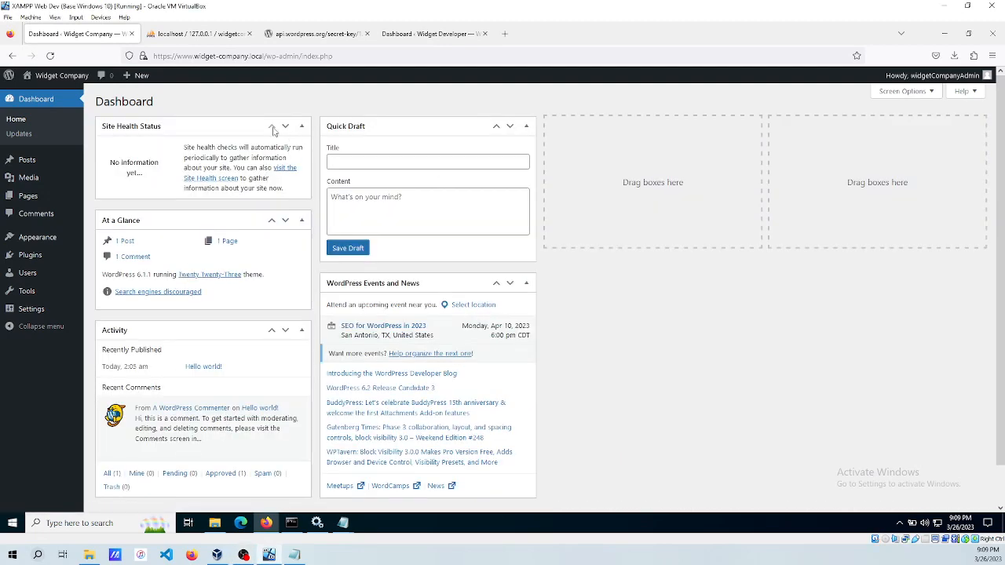
mouse_move(218, 128)
mouse_down()
mouse_move(883, 128)
mouse_move(873, 128)
mouse_up()
mouse_move(422, 282)
mouse_down()
mouse_move(833, 219)
mouse_move(868, 247)
mouse_up()
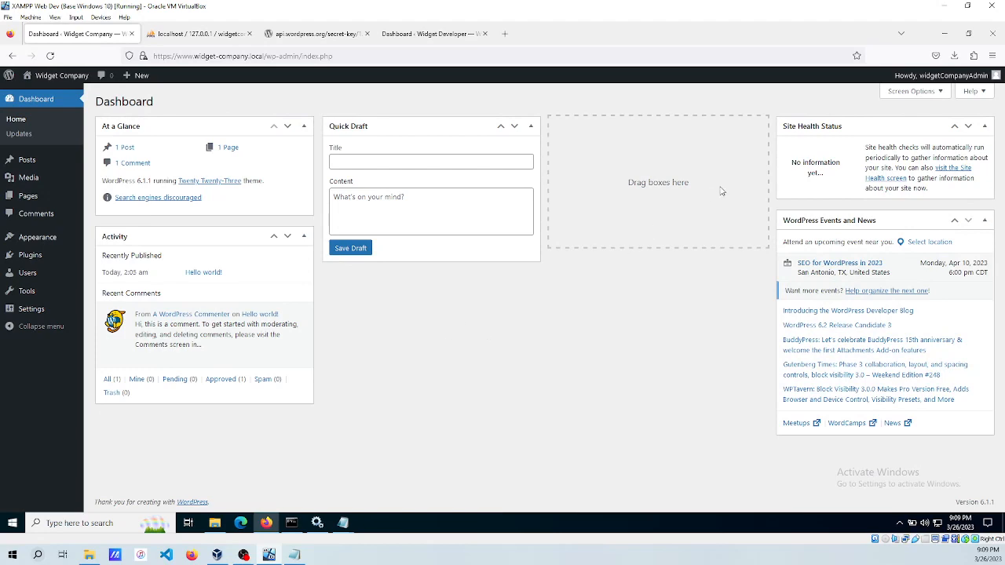
Hide Quick Draft and the Welcome panel through Screen Options.
click(902, 92)
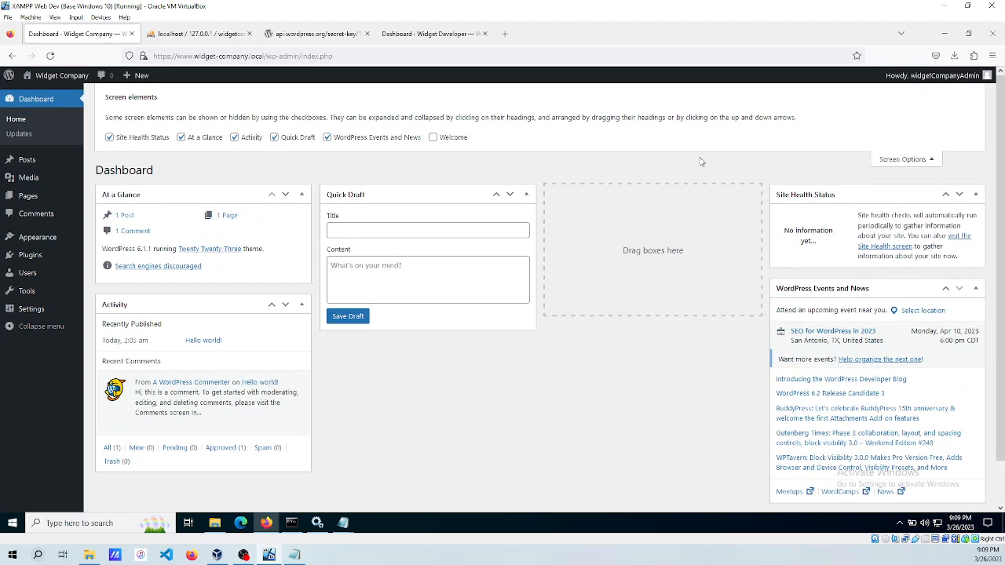
click(274, 138)
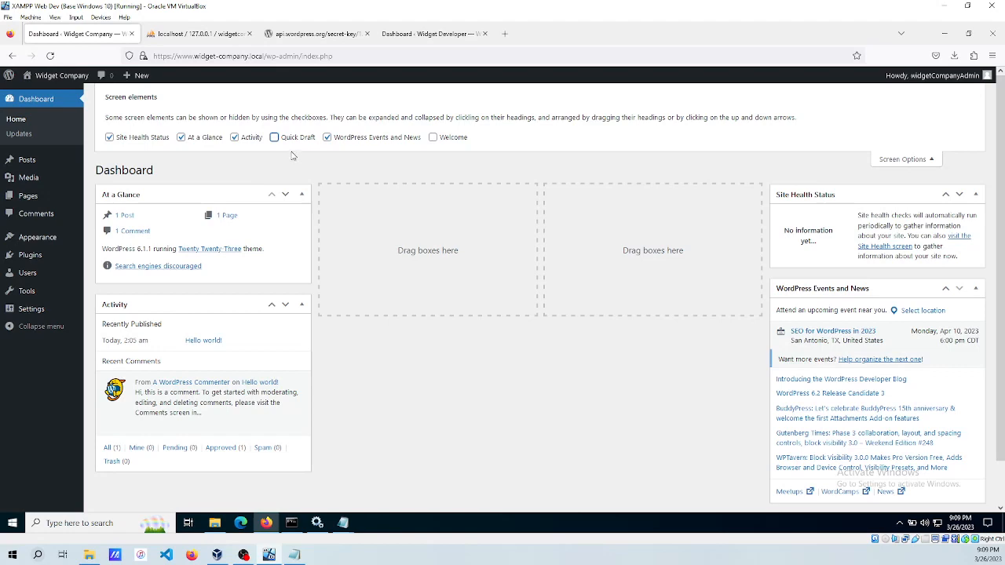
click(432, 139)
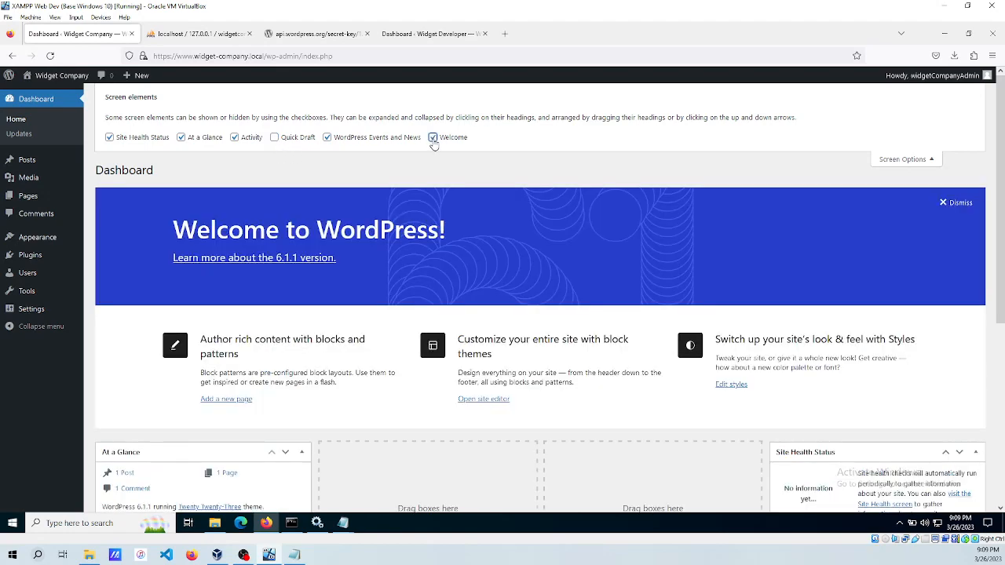
click(432, 139)
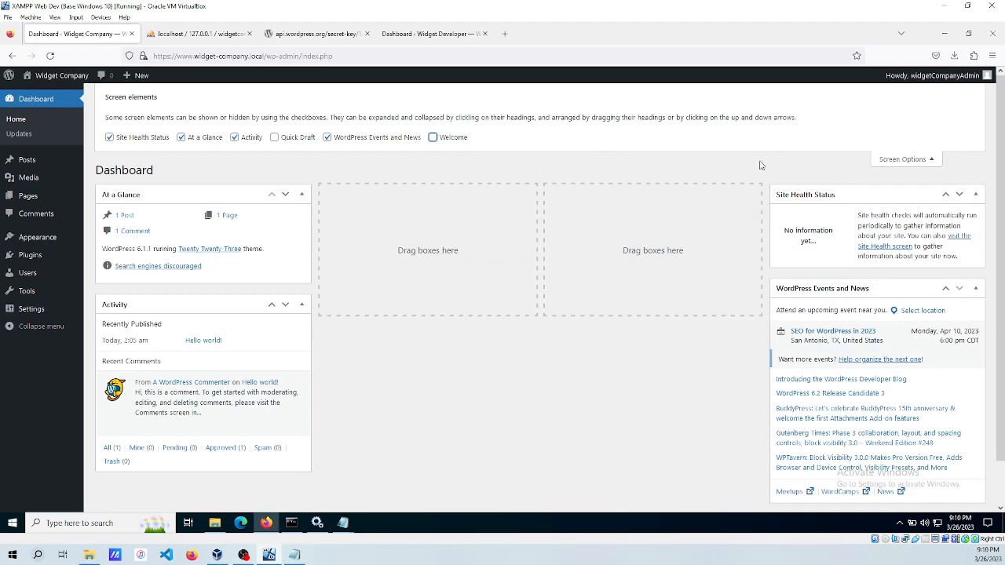
click(887, 160)
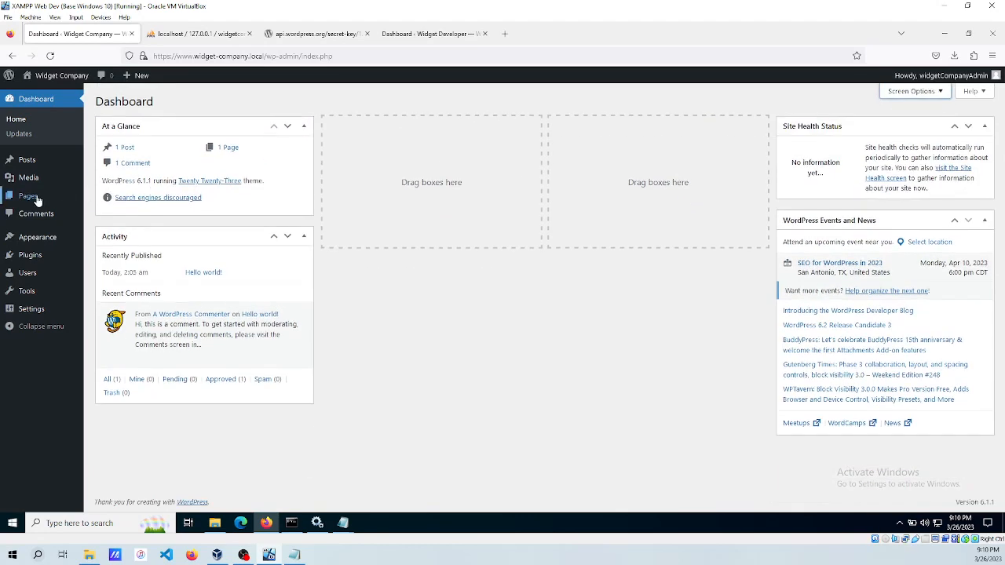
In General Settings, set the timezone to New York and weeks to start on Sunday, then save.
mouse_move(36, 313)
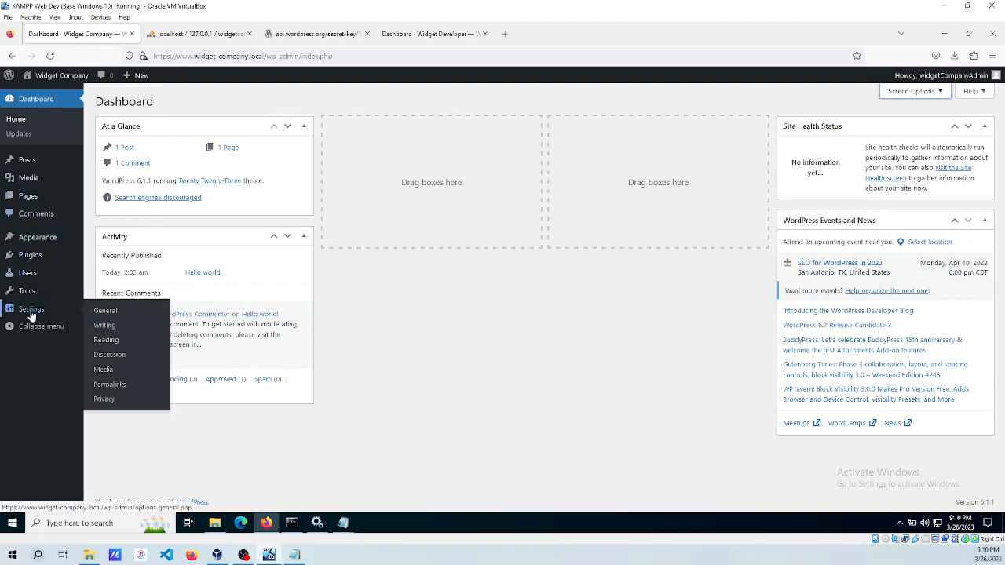
click(105, 311)
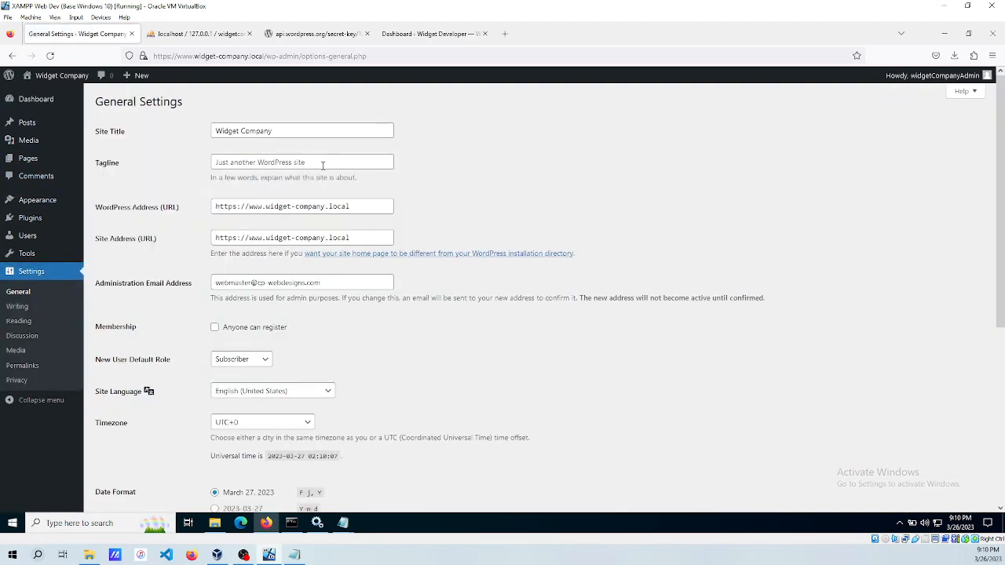
click(322, 165)
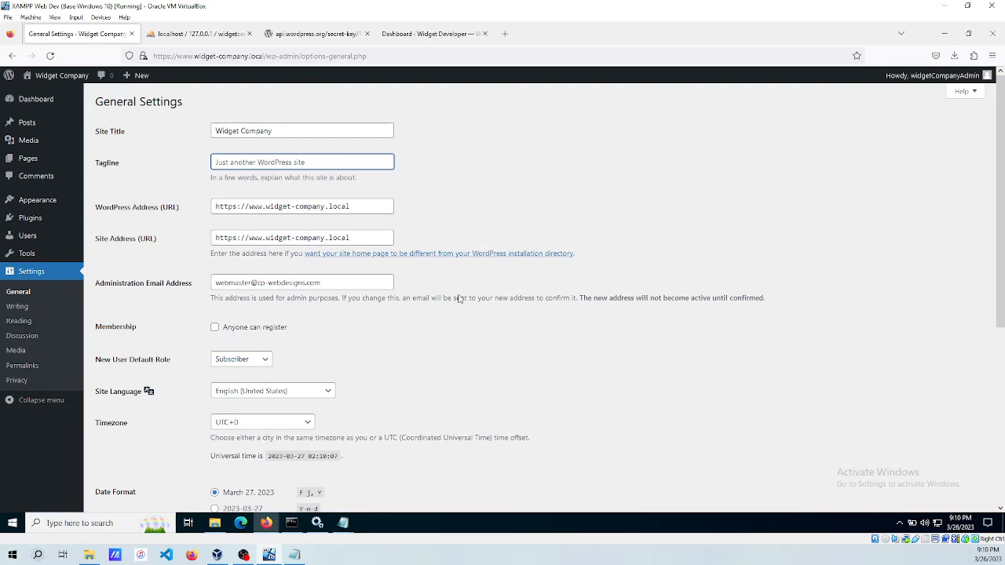
scroll(461, 296, down, 2)
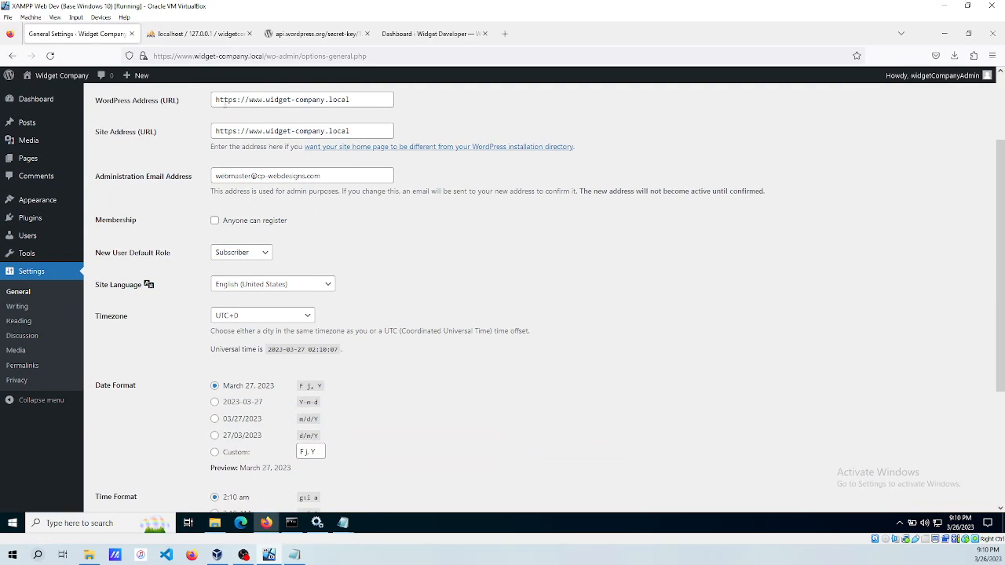
click(255, 316)
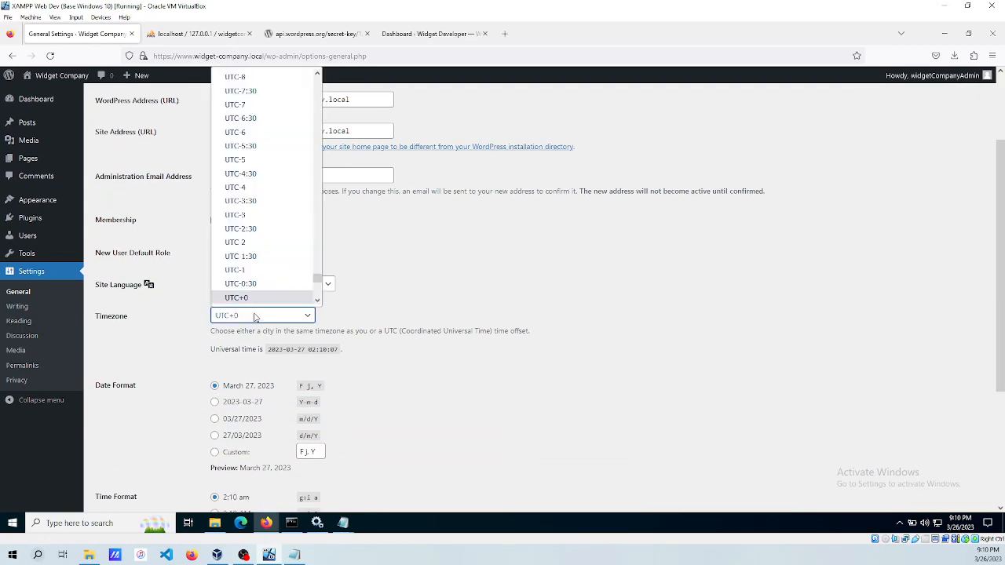
text(new)
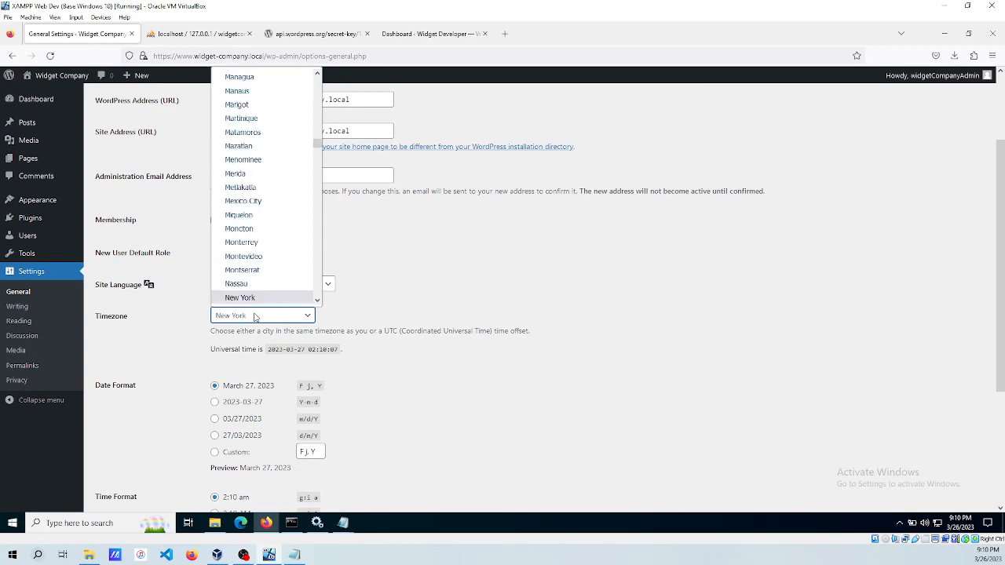
click(253, 298)
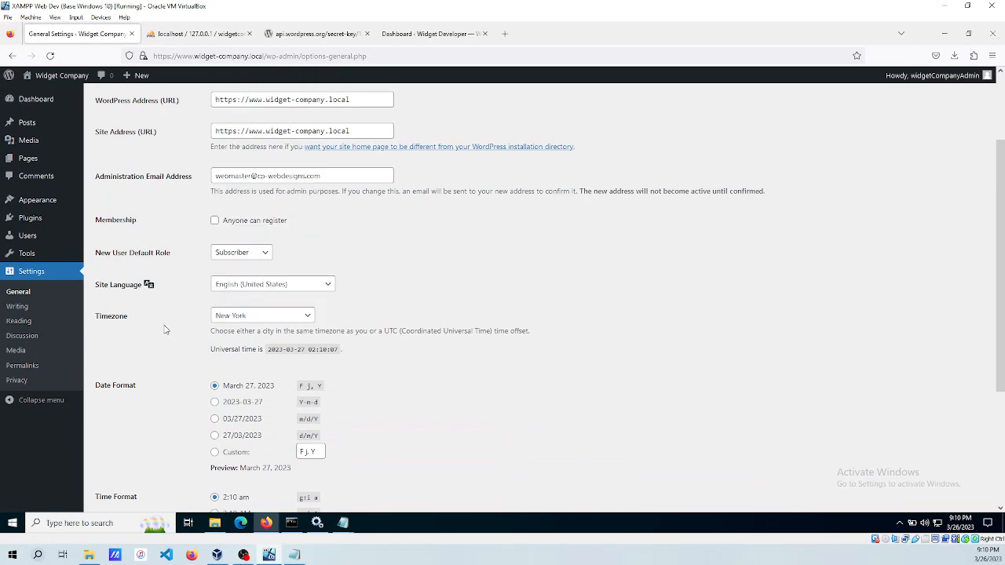
scroll(165, 338, down, 5)
click(229, 425)
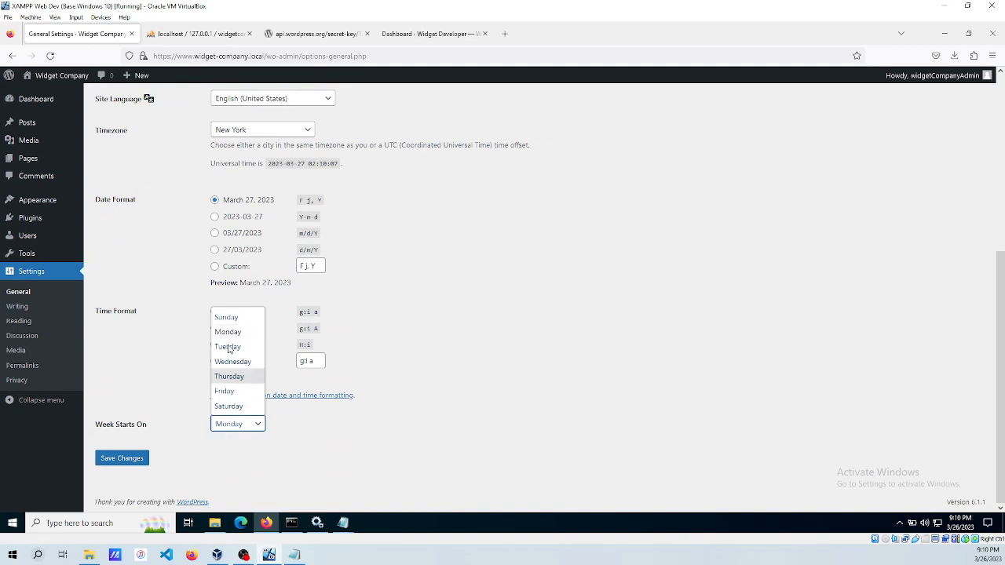
click(225, 316)
click(122, 457)
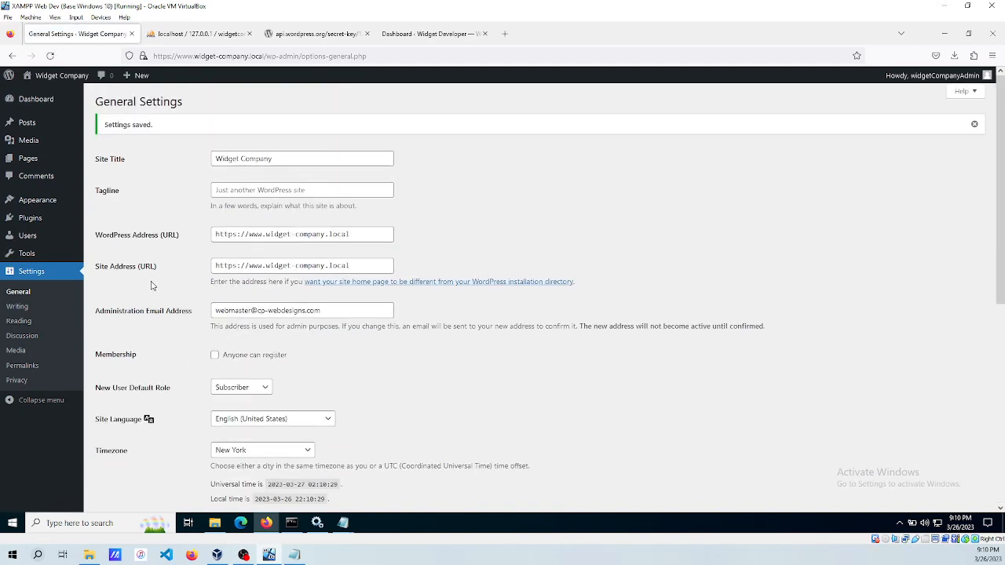
Switch permalinks to the Post name structure and save.
click(12, 366)
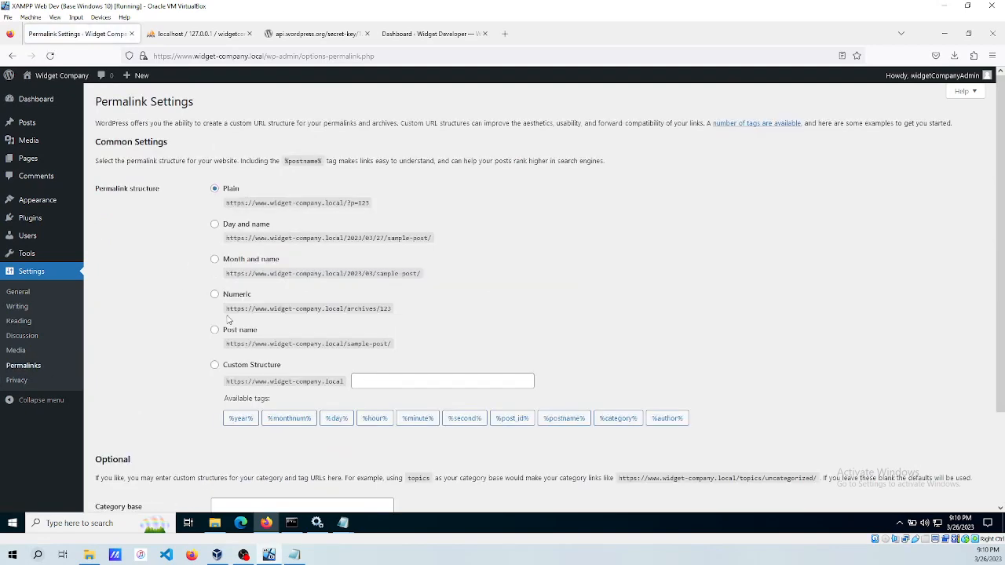
click(214, 330)
scroll(157, 332, down, 3)
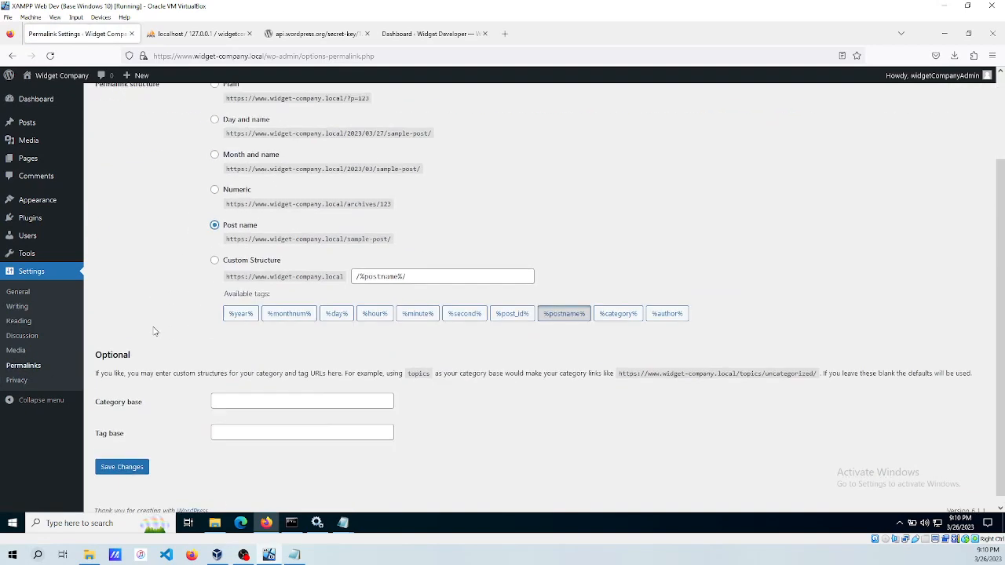
click(119, 460)
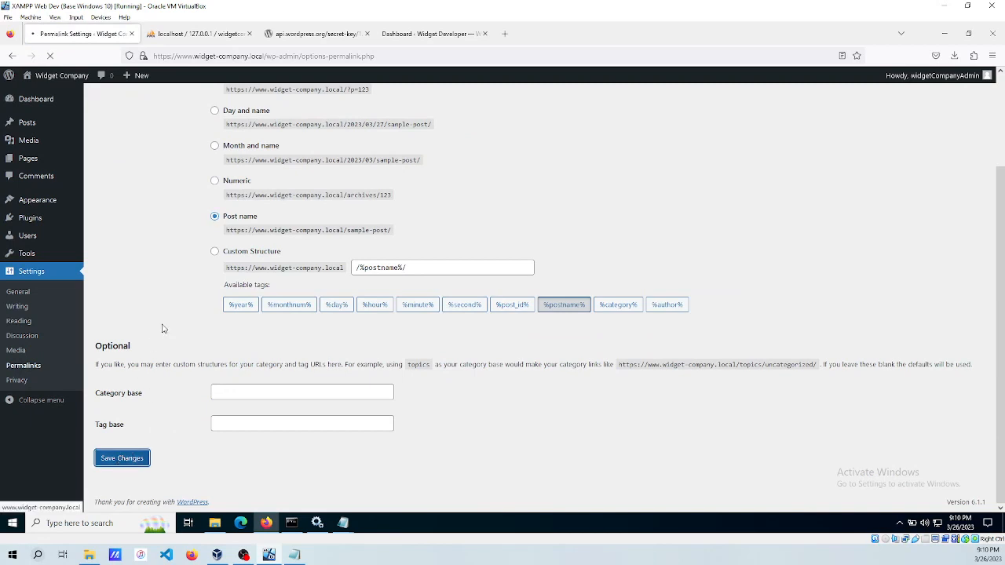
click(29, 128)
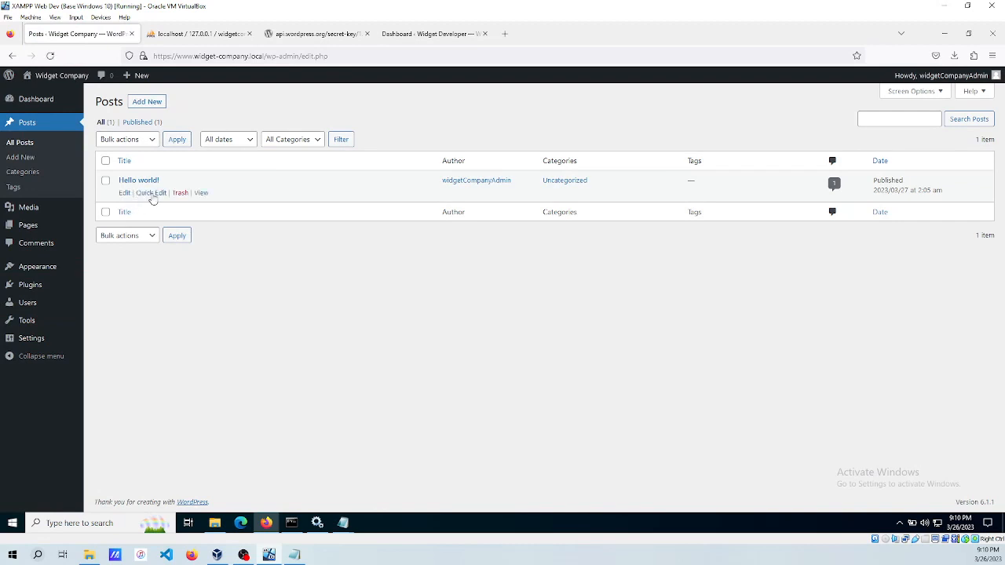
Trash and permanently delete the Hello world! post and the Sample Page.
click(181, 194)
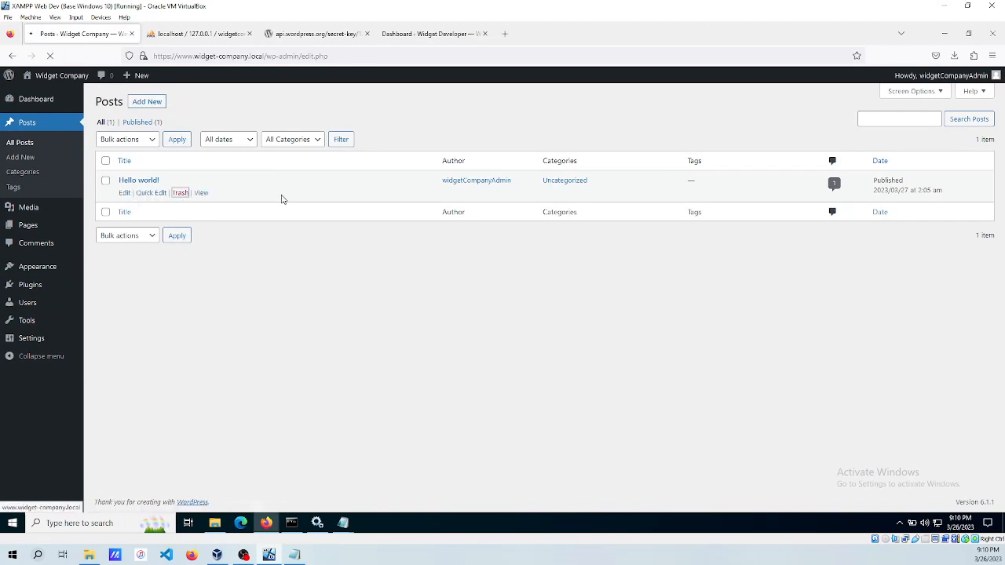
click(135, 155)
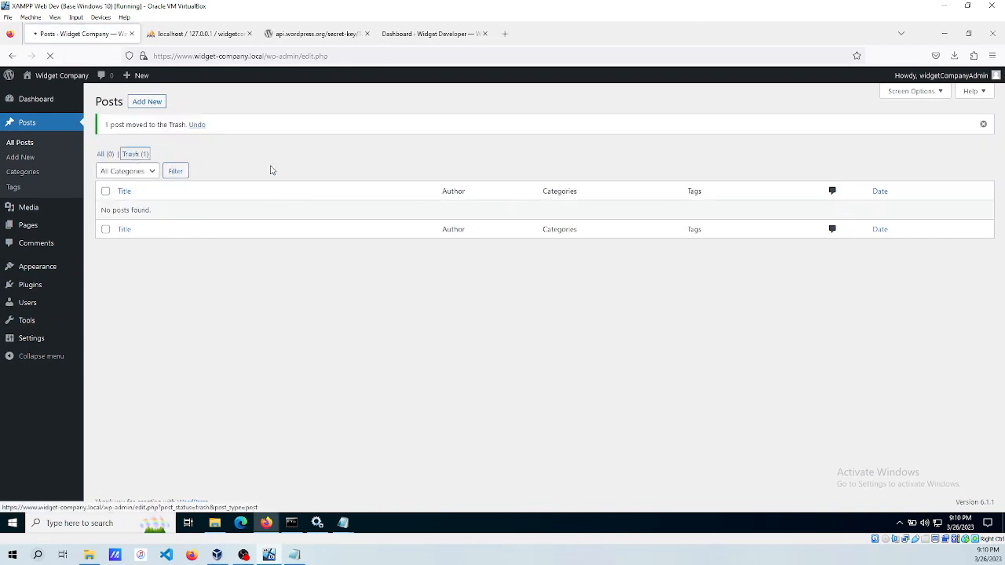
click(167, 194)
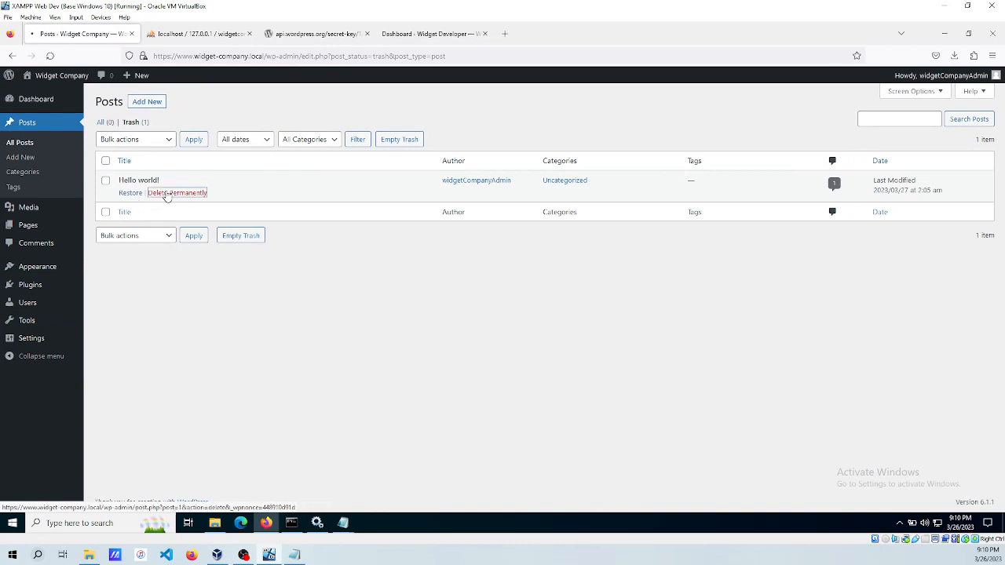
click(27, 225)
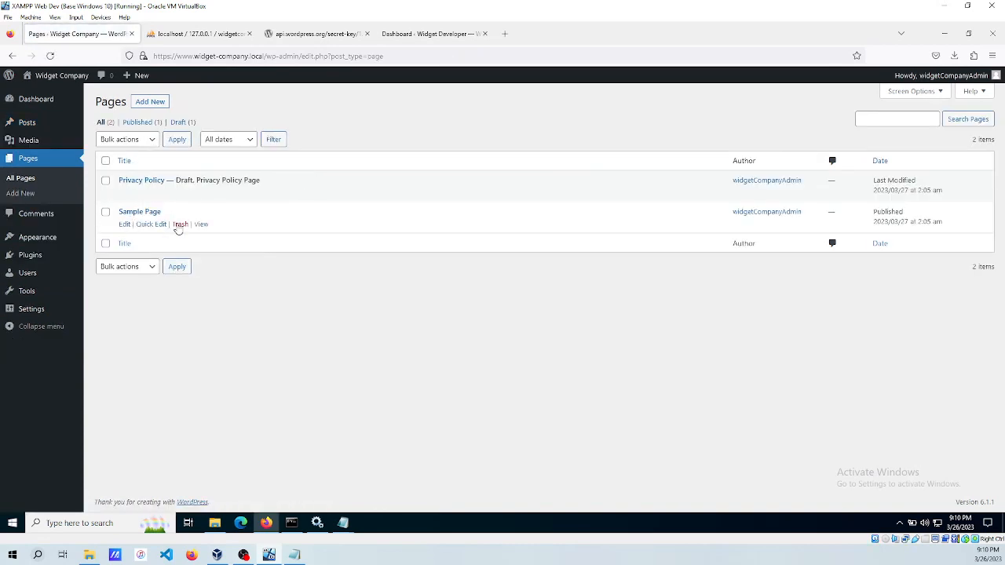
click(180, 225)
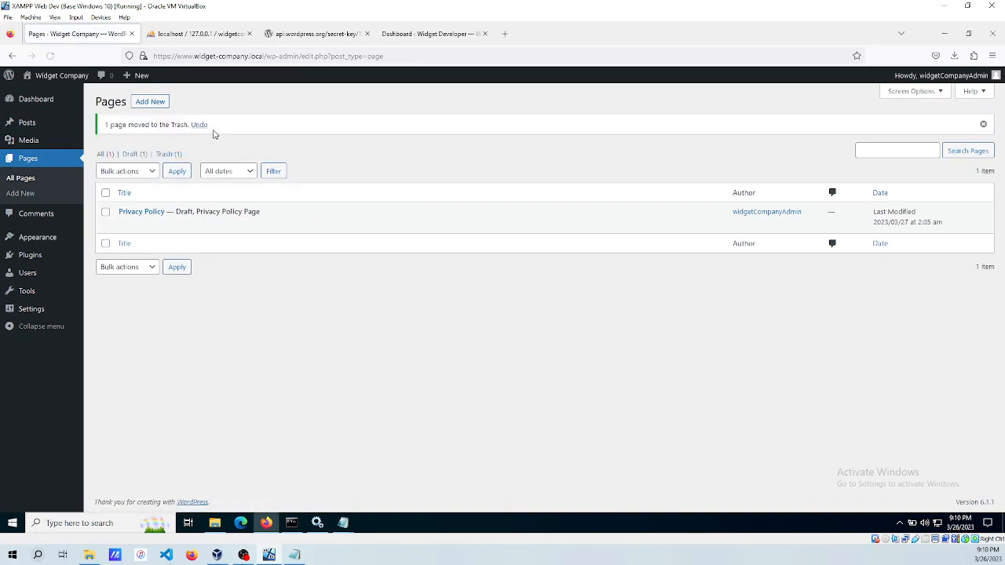
click(167, 157)
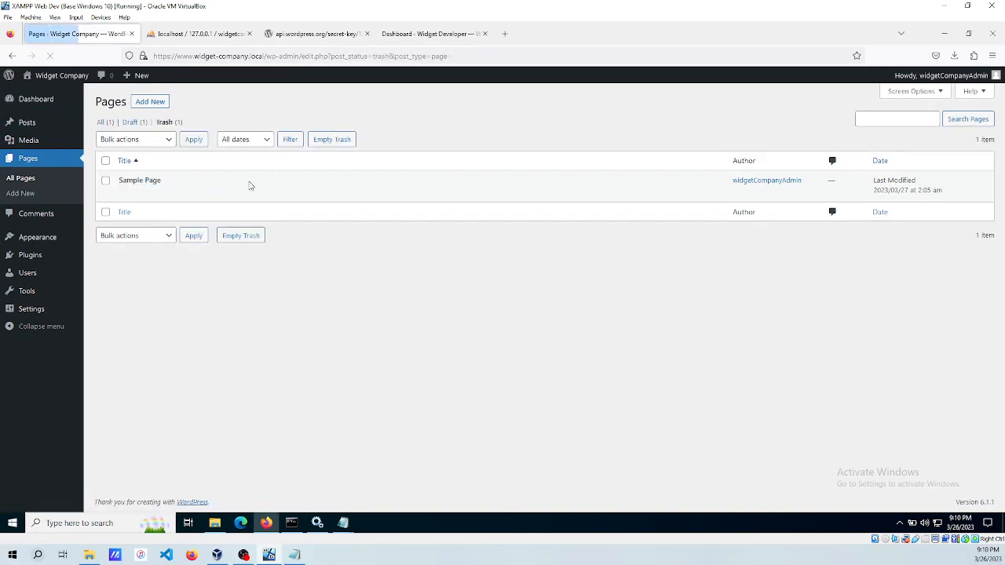
click(180, 193)
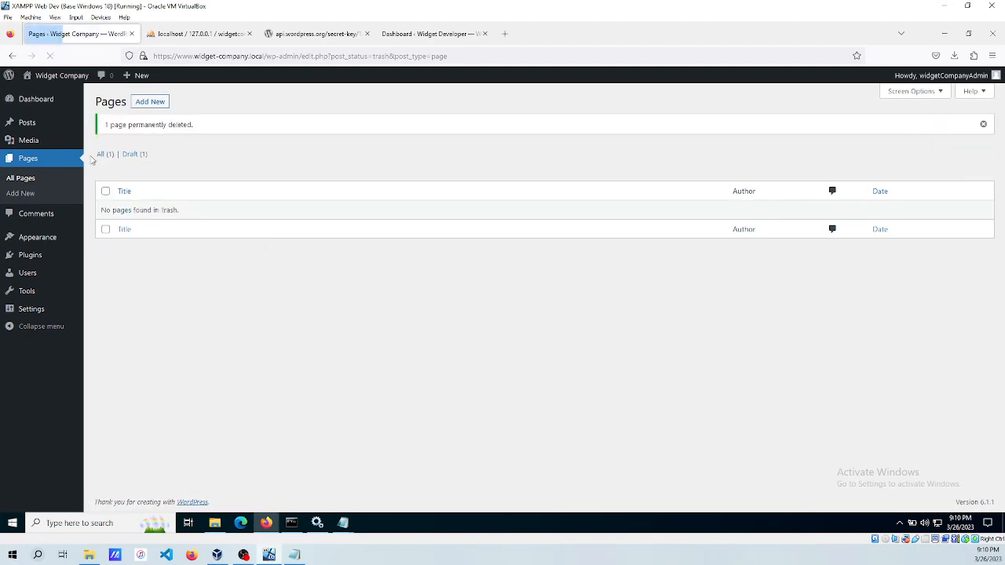
Start a new page, dismiss the block editor welcome tour, and leave the editor.
click(156, 108)
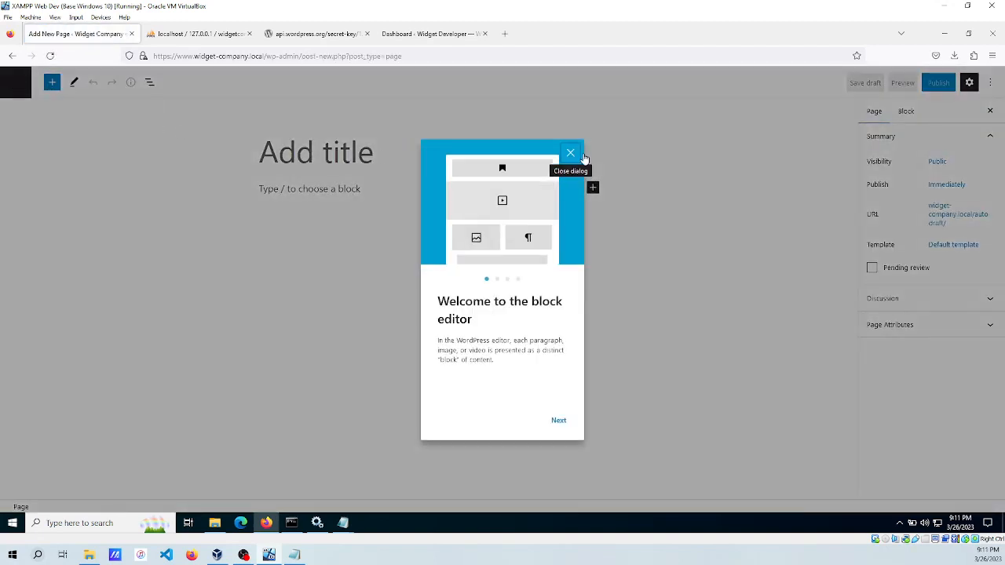
click(573, 156)
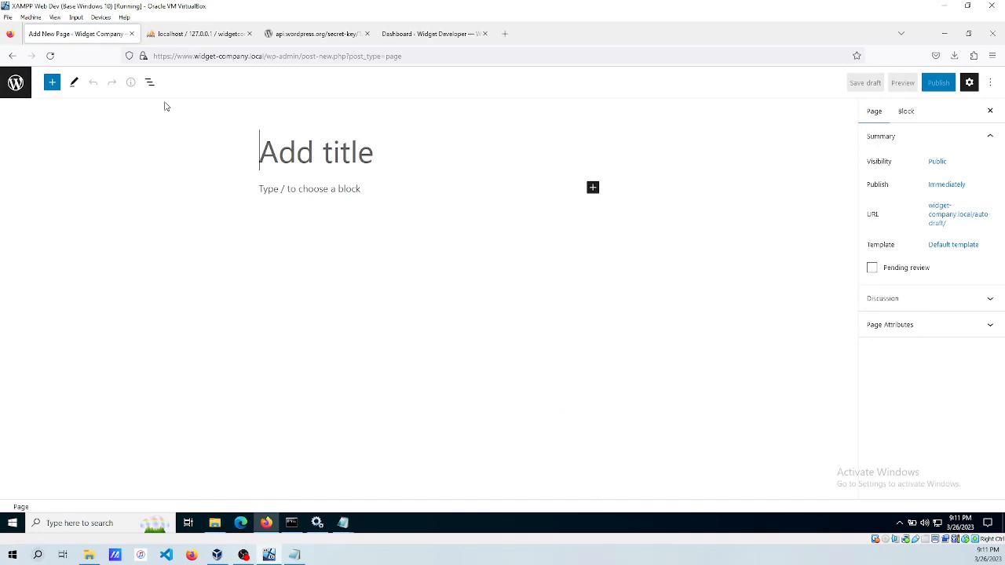
click(16, 82)
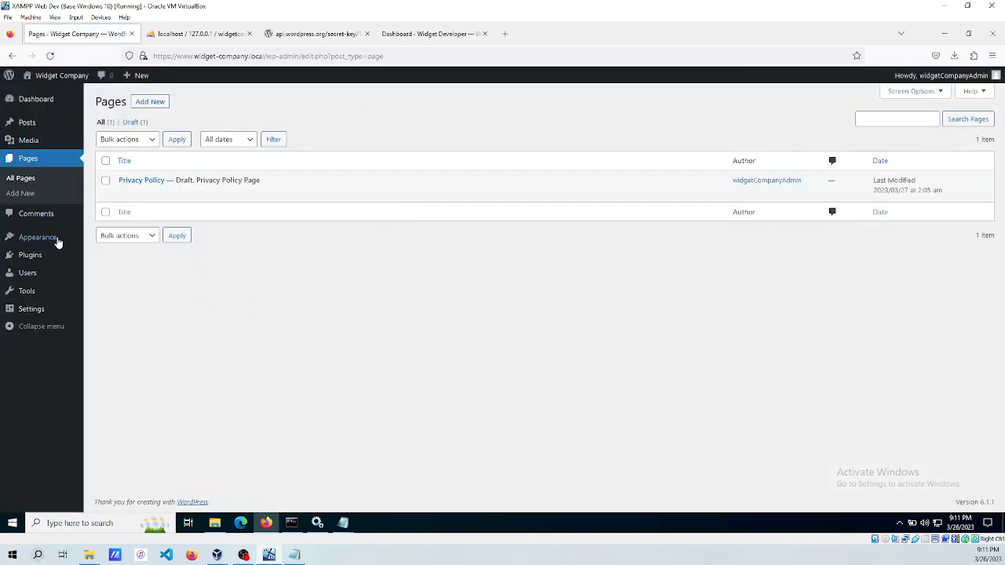
Delete the unused Twenty Twenty-One and Twenty Twenty-Two themes, confirming each deletion.
click(28, 257)
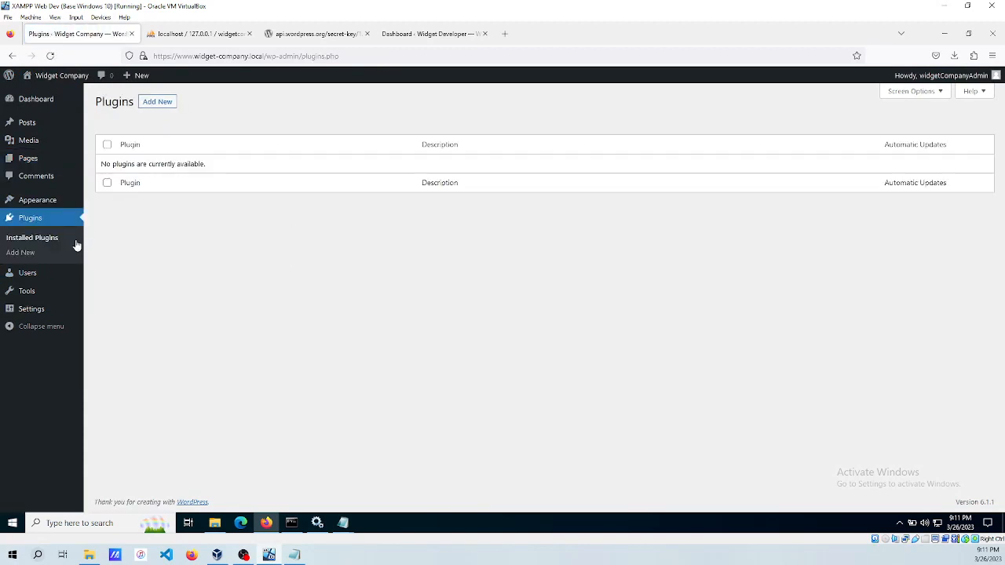
click(32, 202)
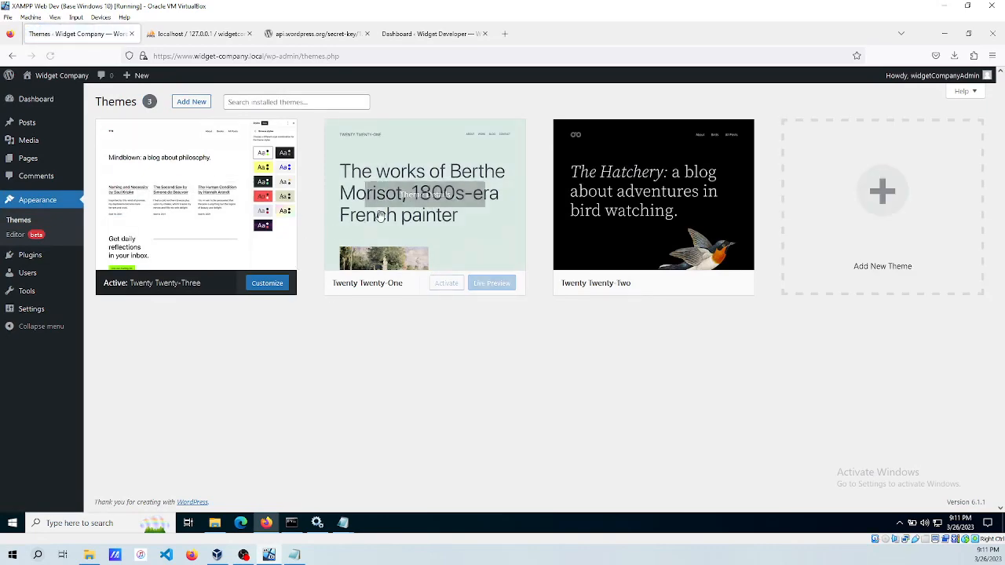
click(427, 196)
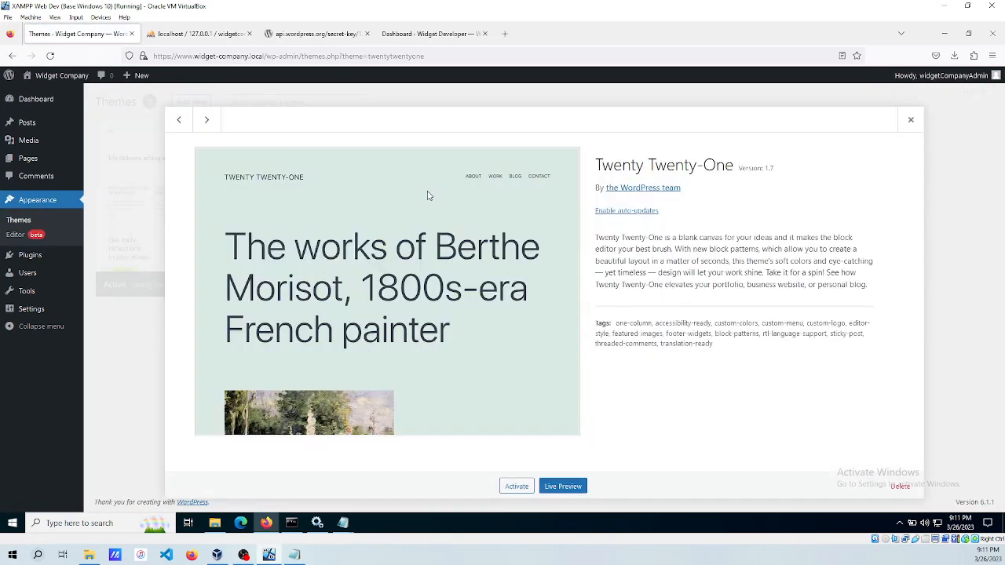
click(901, 486)
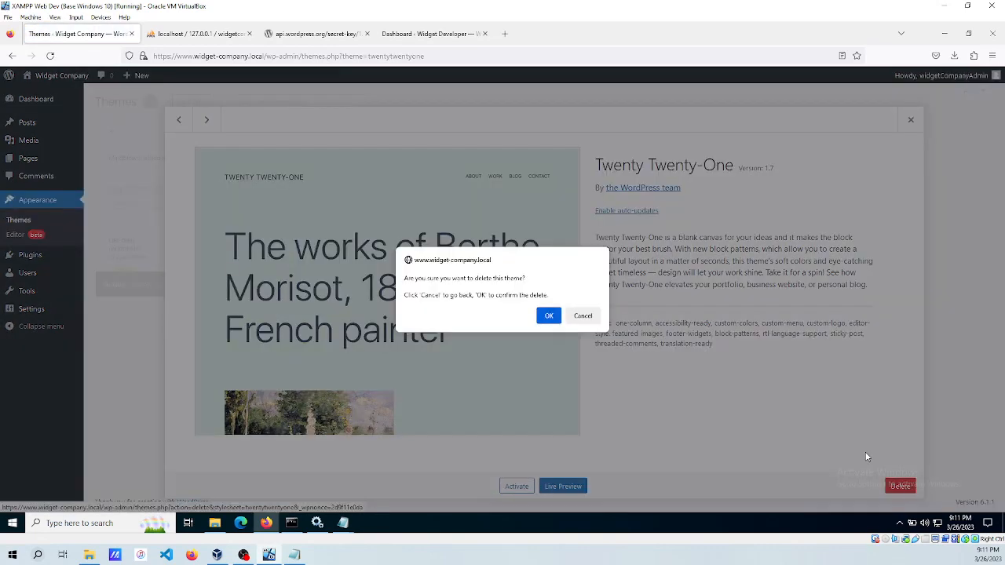
click(549, 315)
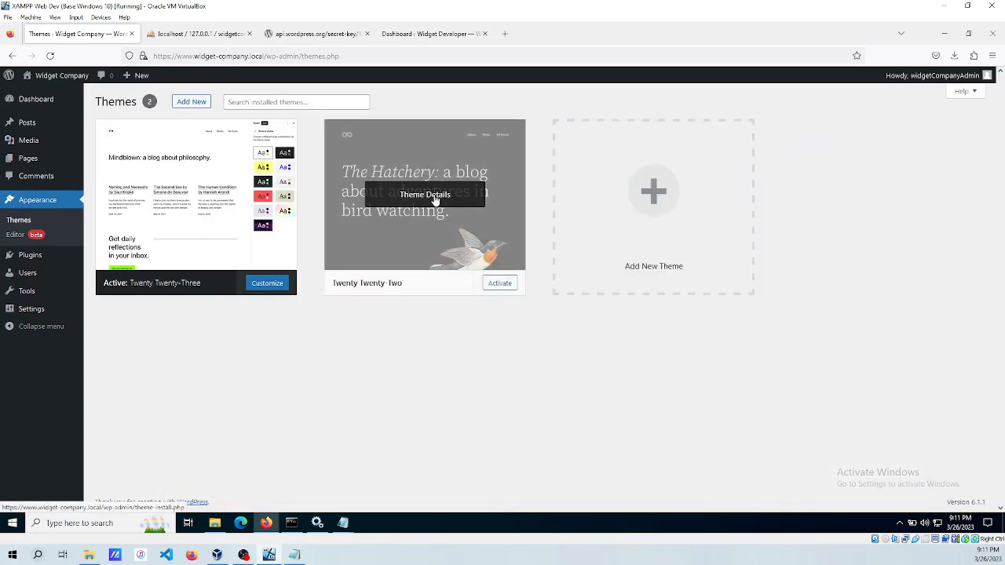
click(439, 195)
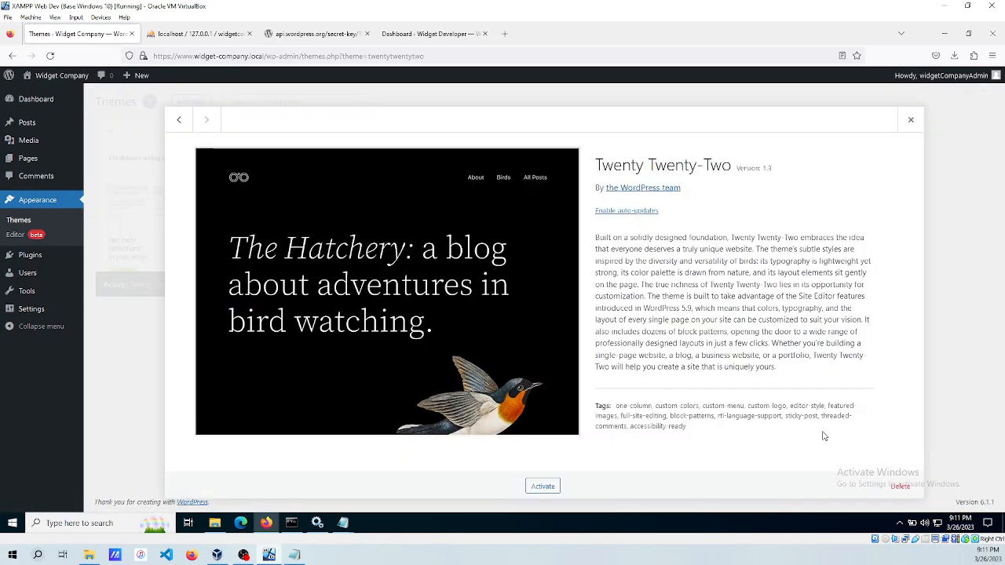
click(898, 487)
click(549, 315)
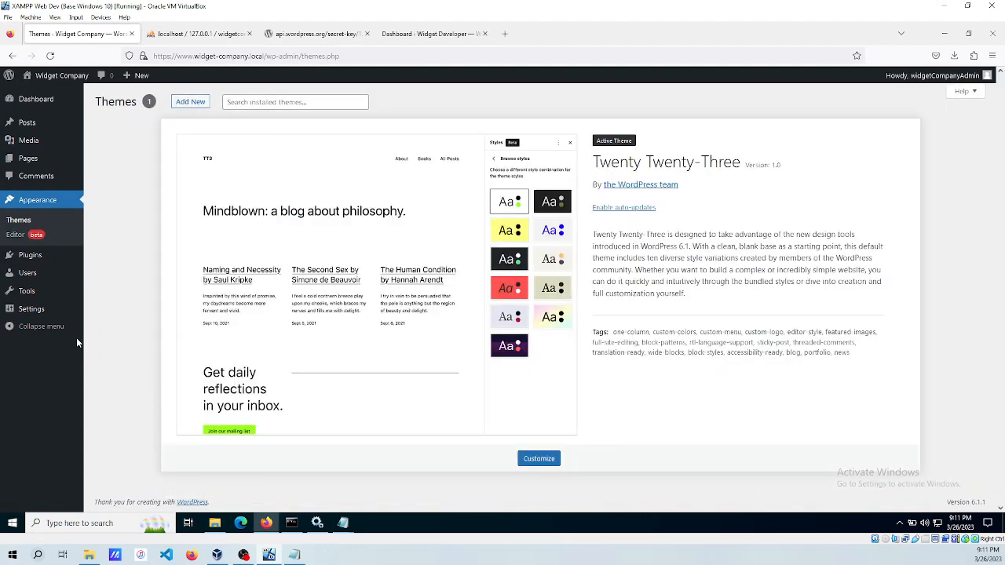
mouse_move(29, 294)
mouse_move(28, 318)
Go to the Users list and save the open notes text document.
click(26, 274)
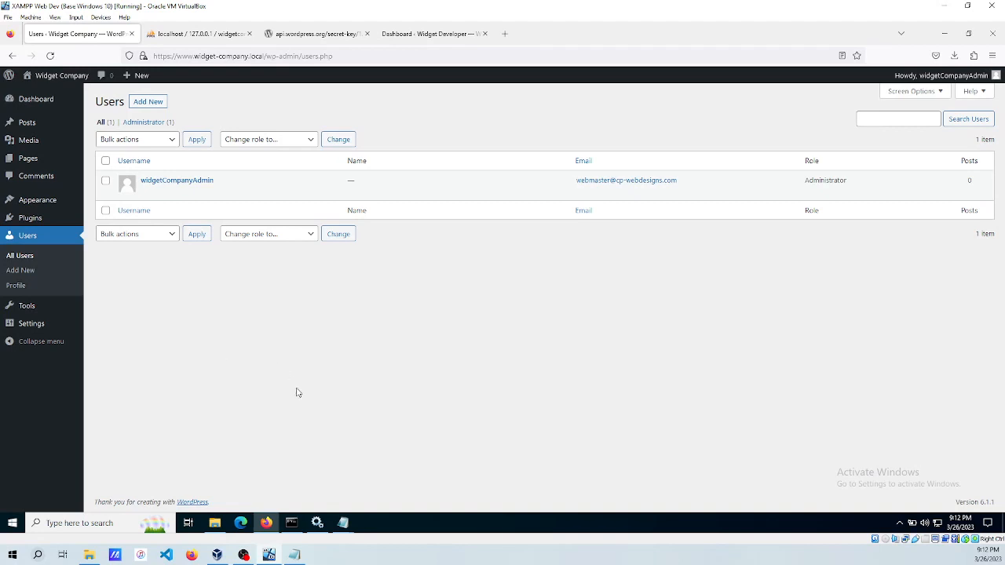
mouse_move(346, 523)
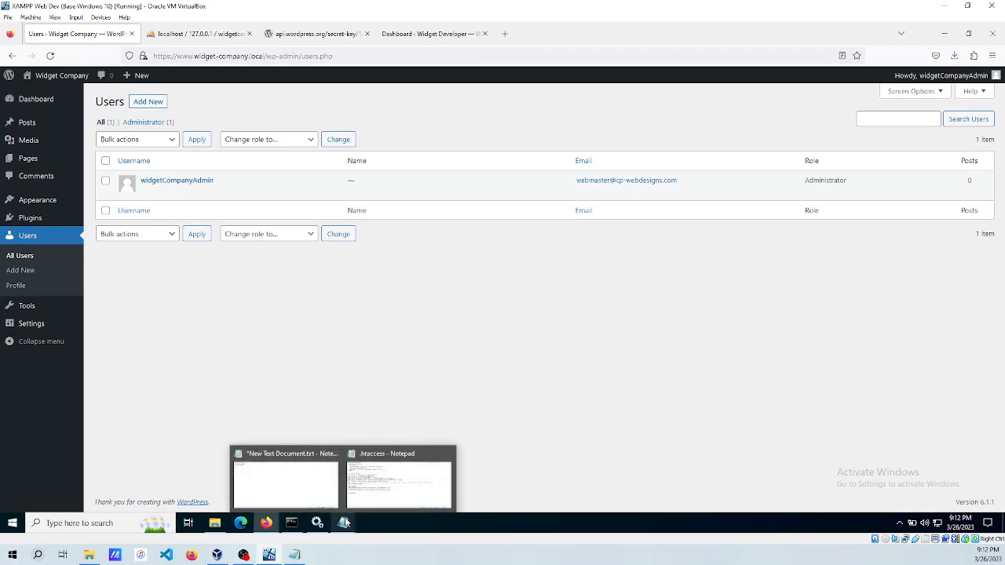
click(260, 488)
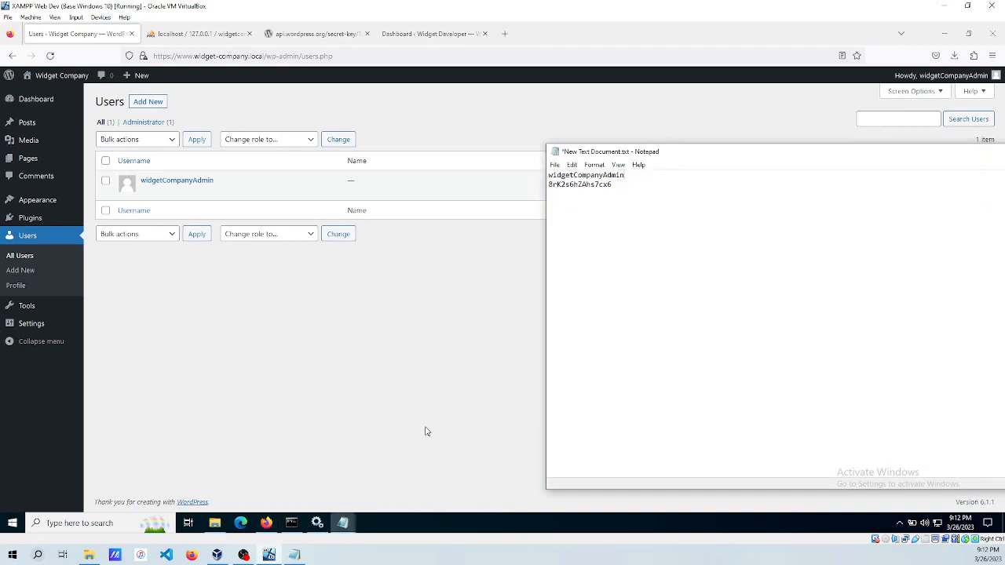
key(ctrl+s)
Minimize the notes and .htaccess Notepad windows to show the single-administrator Users page.
drag(873, 159, 617, 147)
drag(819, 143, 719, 143)
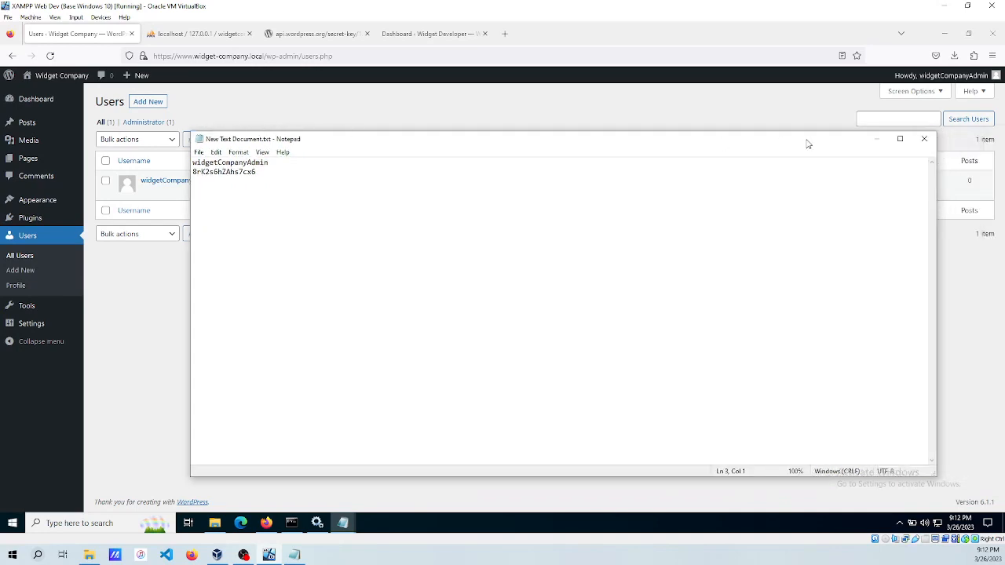
click(876, 139)
mouse_move(347, 532)
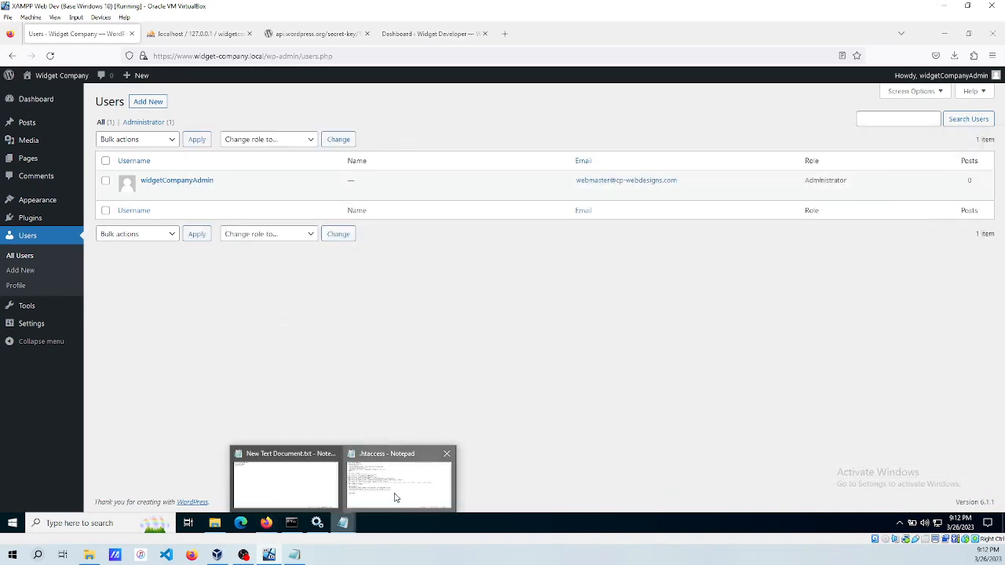
click(397, 499)
click(903, 135)
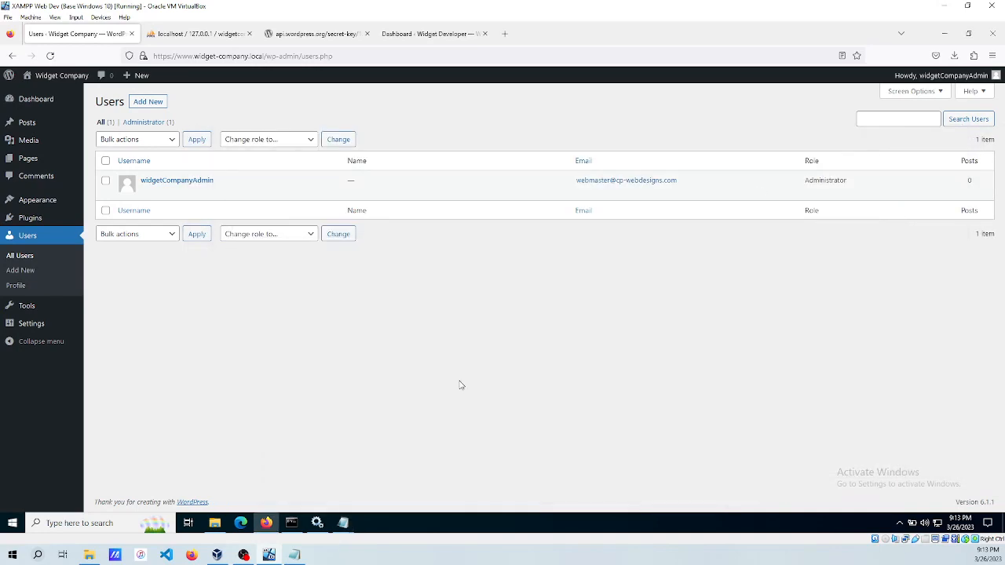
Open wp-config.php from public_html in Notepad, without making Notepad the default for .php files.
click(219, 526)
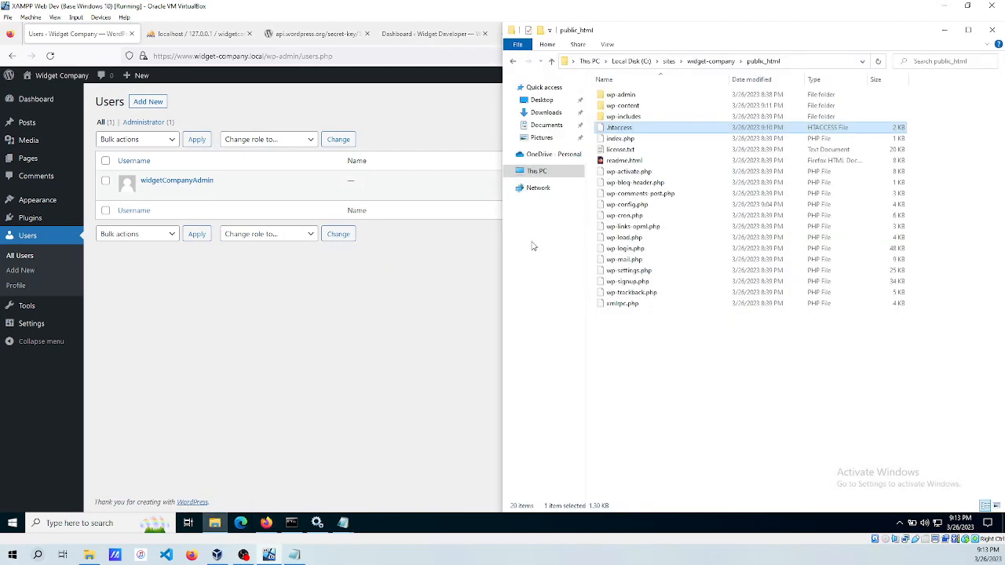
right_click(628, 208)
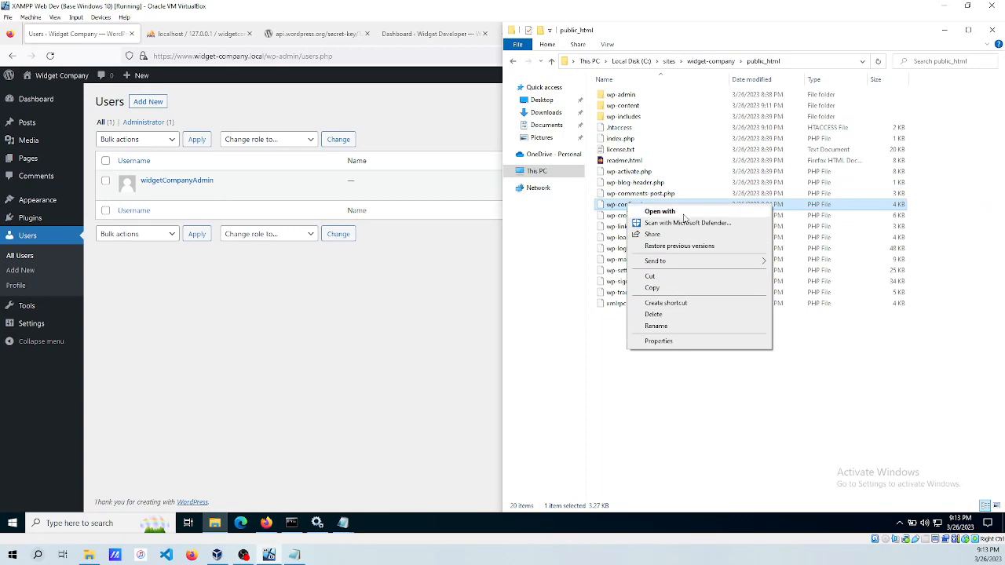
click(683, 217)
click(452, 189)
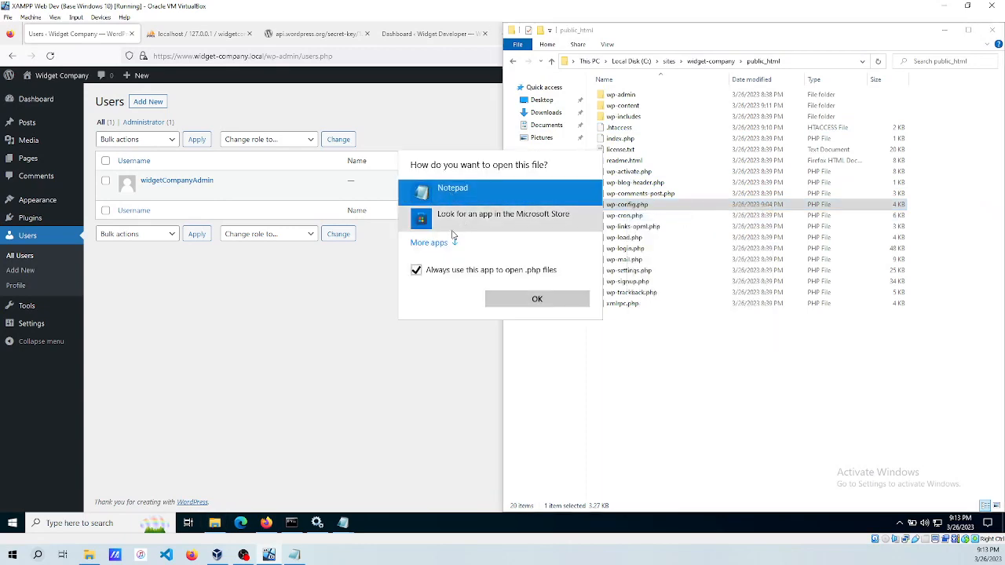
click(416, 269)
click(527, 300)
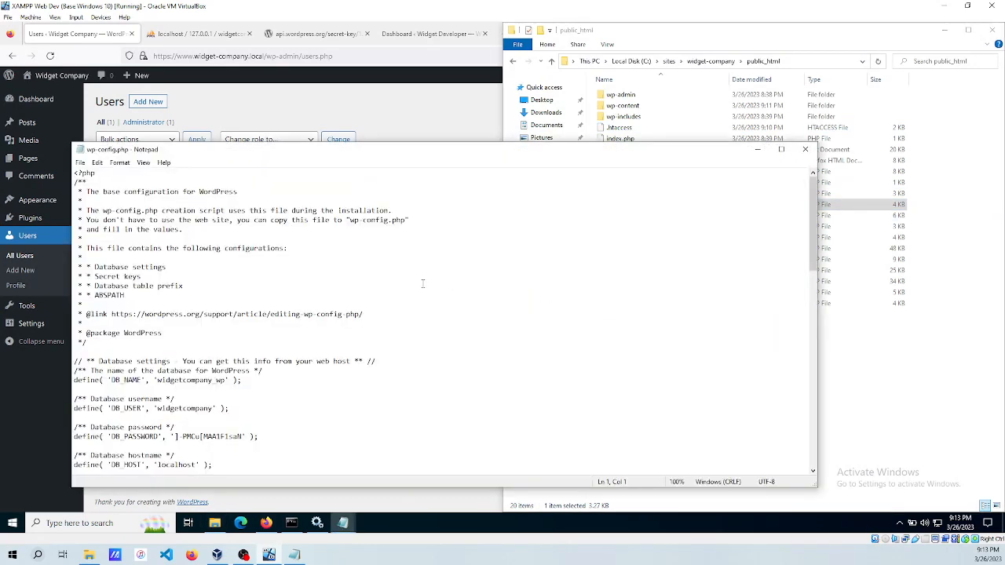
click(757, 149)
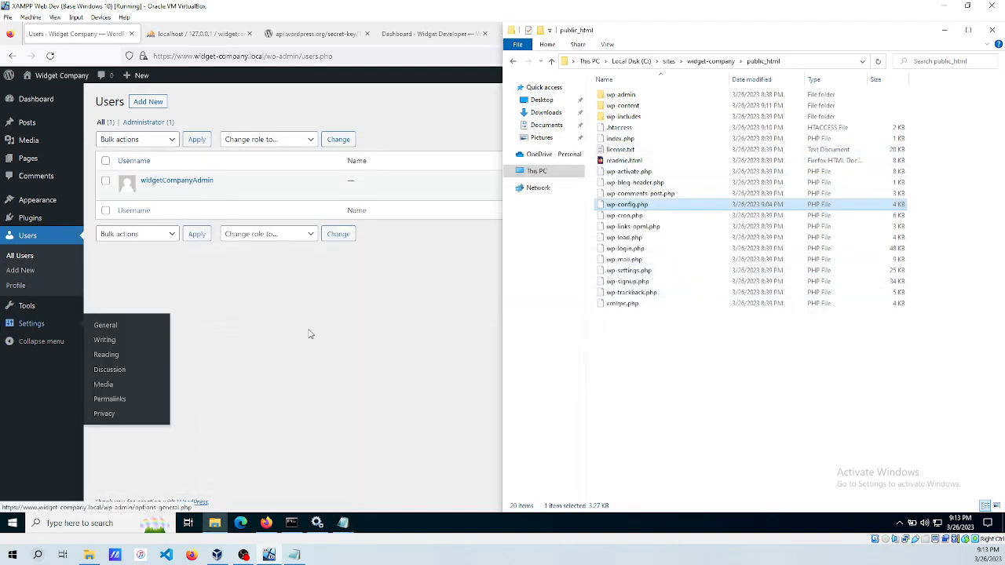
click(344, 523)
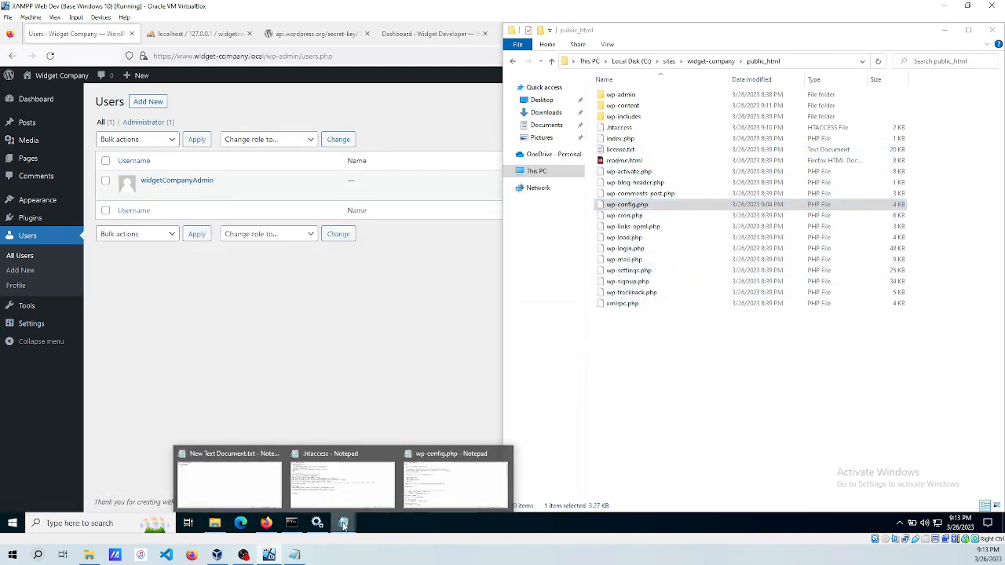
click(460, 483)
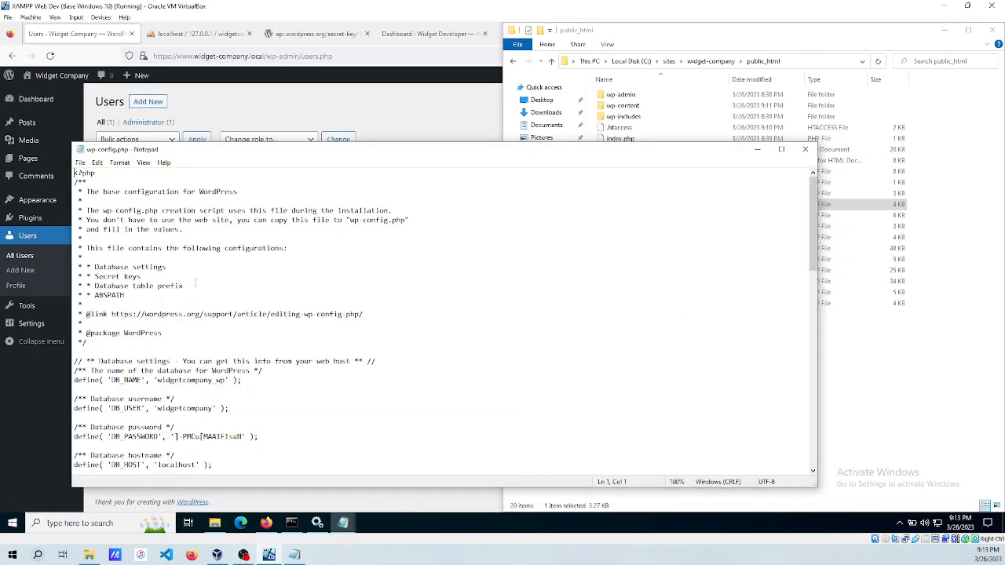
Add define( 'WP_ALLOW_MULTISITE', true ); below the $table_prefix line and save wp-config.php.
scroll(289, 324, down, 14)
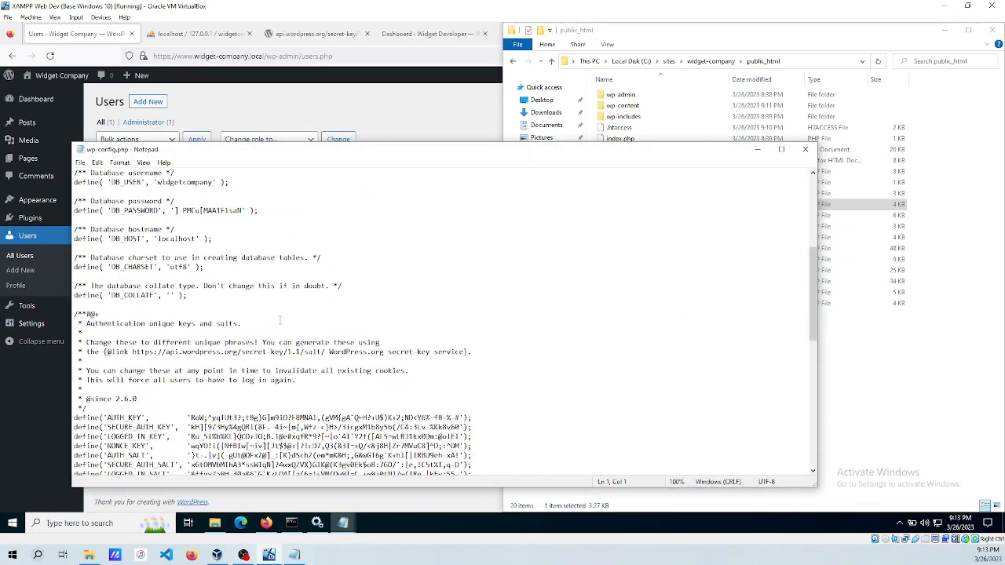
scroll(278, 325, down, 5)
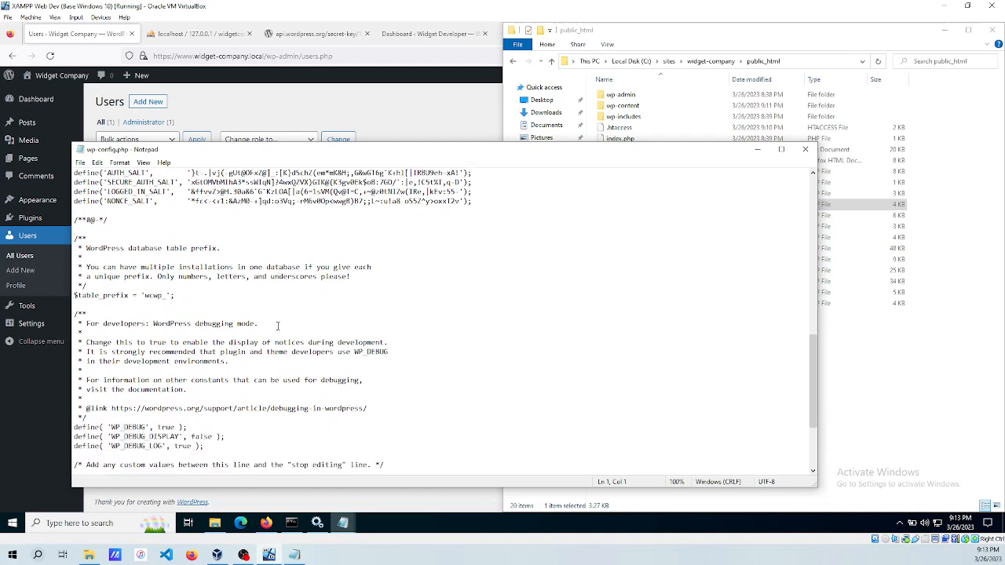
click(200, 270)
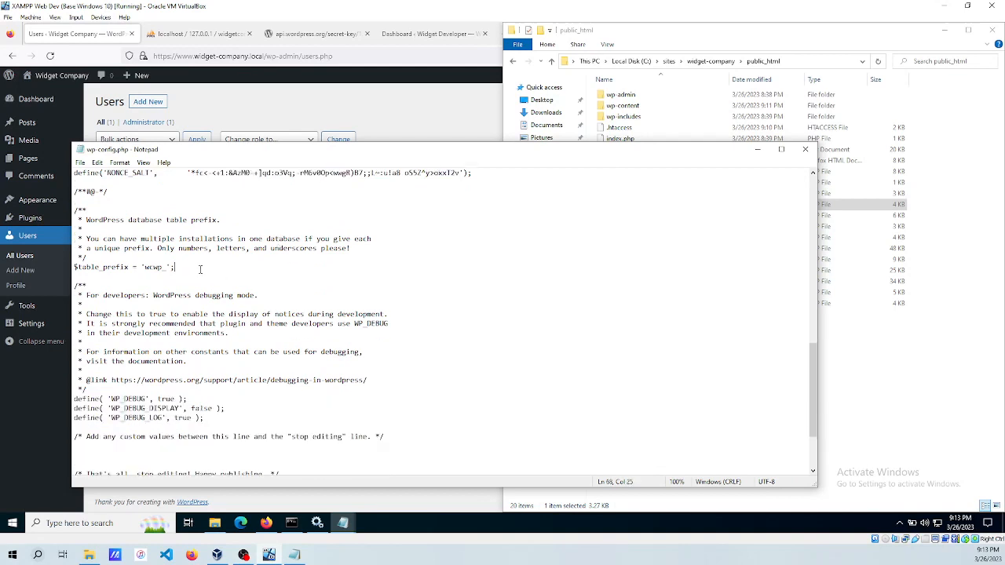
key(Return)
key(Return)
key(Return)
key(Return)
key(Return)
key(Return)
key(Return)
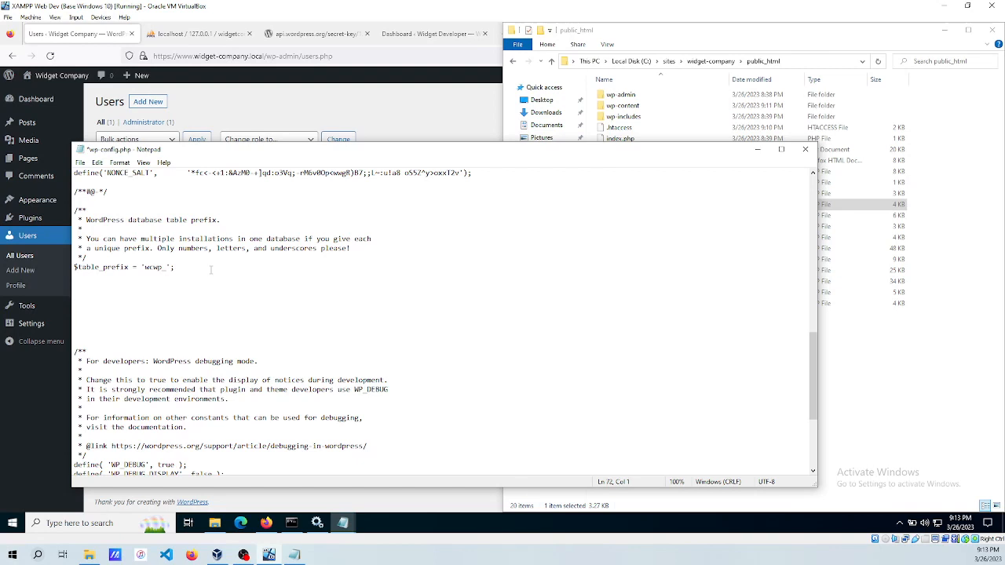
text(define() 'WP_ALLOW_MULTISITE', true );)
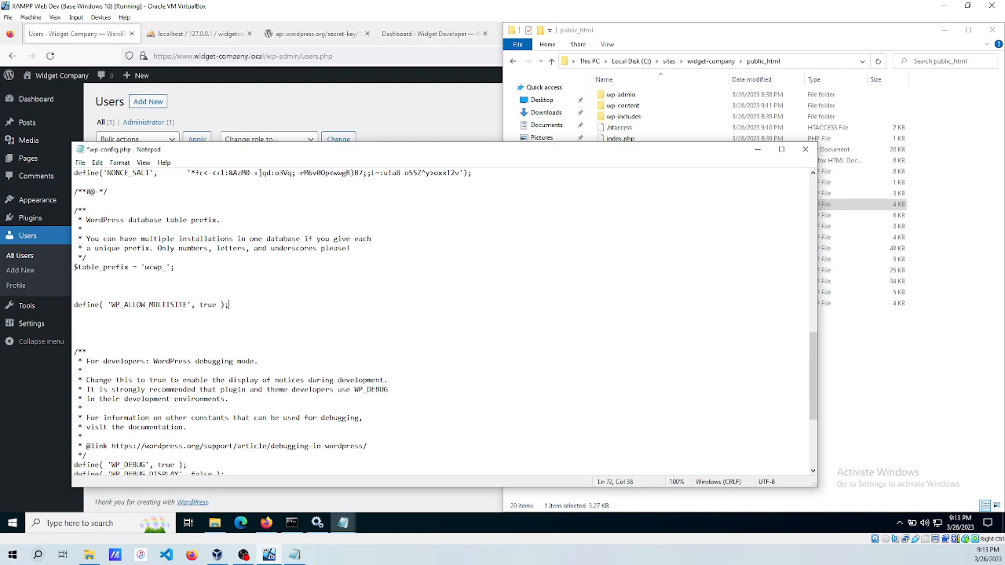
key(ctrl+s)
drag(254, 153, 438, 155)
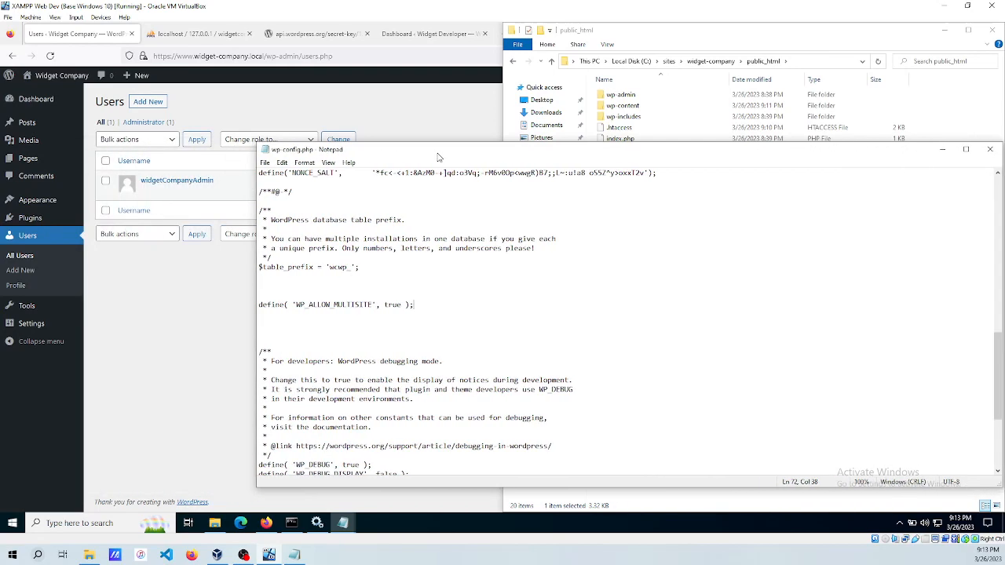
click(167, 320)
Open Tools > Network Setup from the Dashboard, showing Sub-domains and title Widget Company Sites.
click(37, 104)
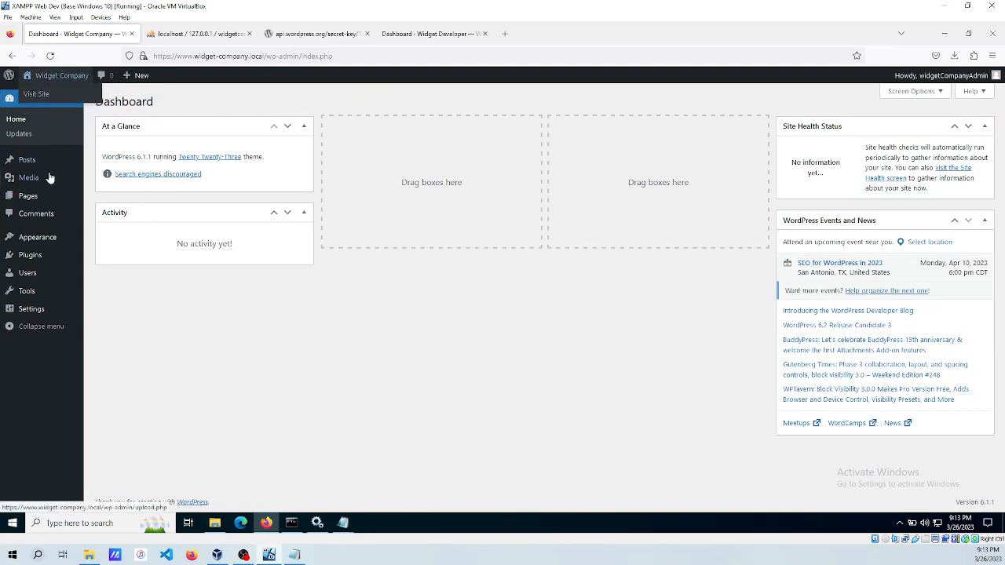
mouse_move(27, 297)
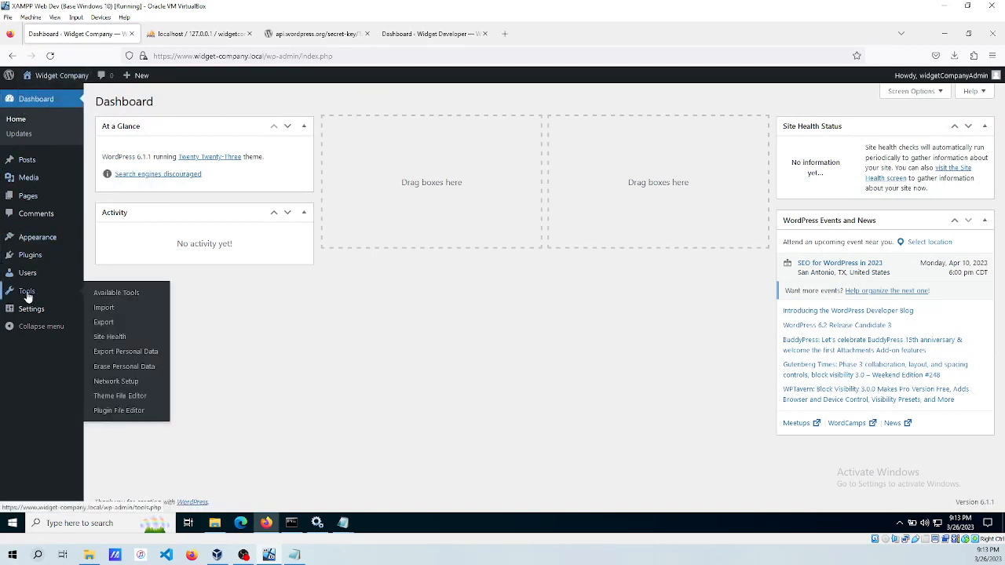
click(115, 383)
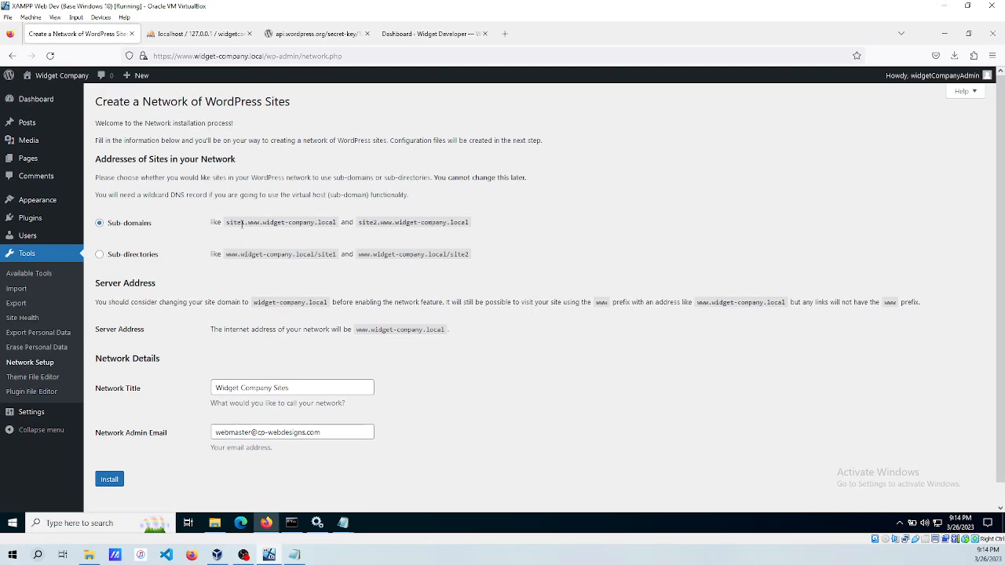
drag(230, 222, 325, 223)
click(552, 233)
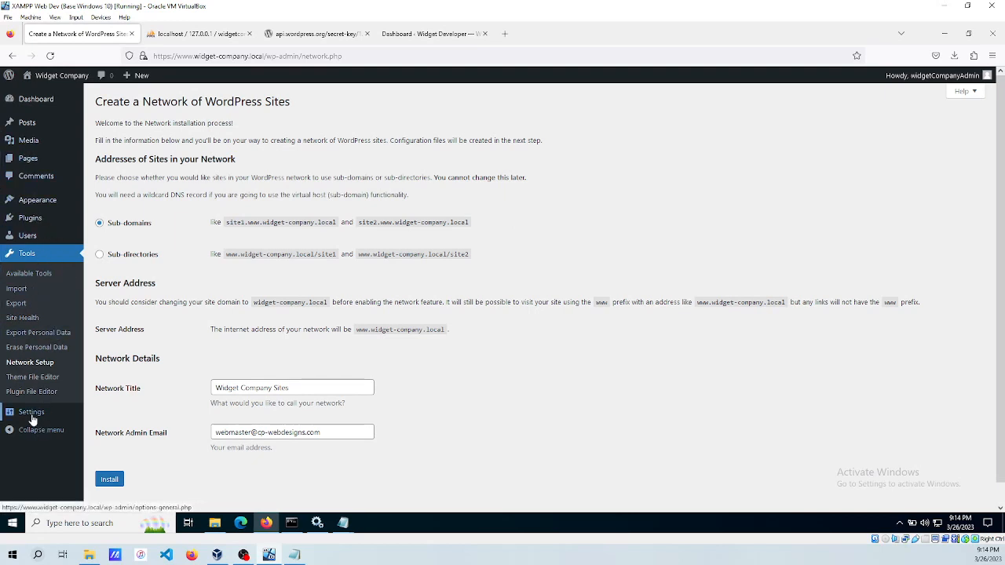
mouse_move(33, 419)
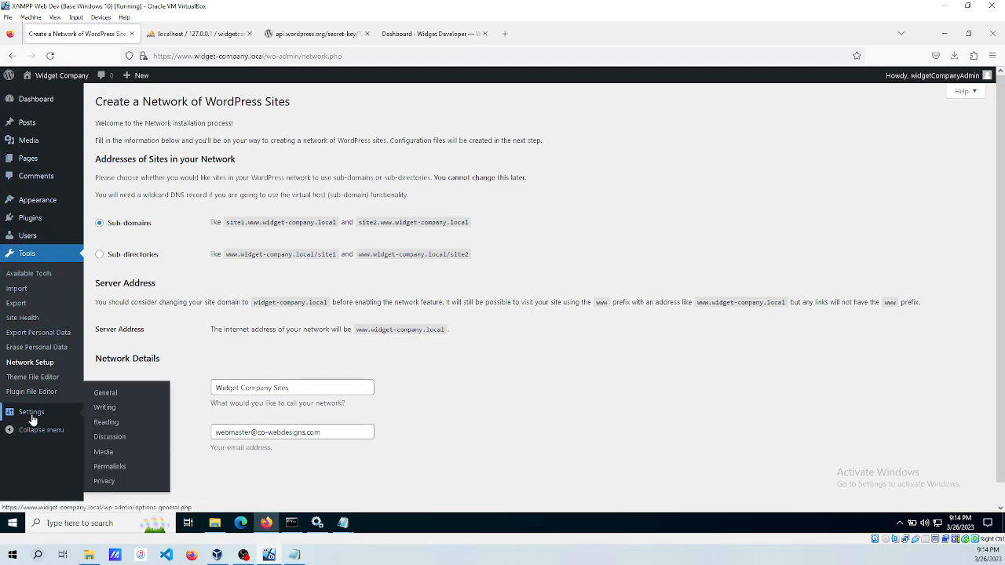
click(107, 393)
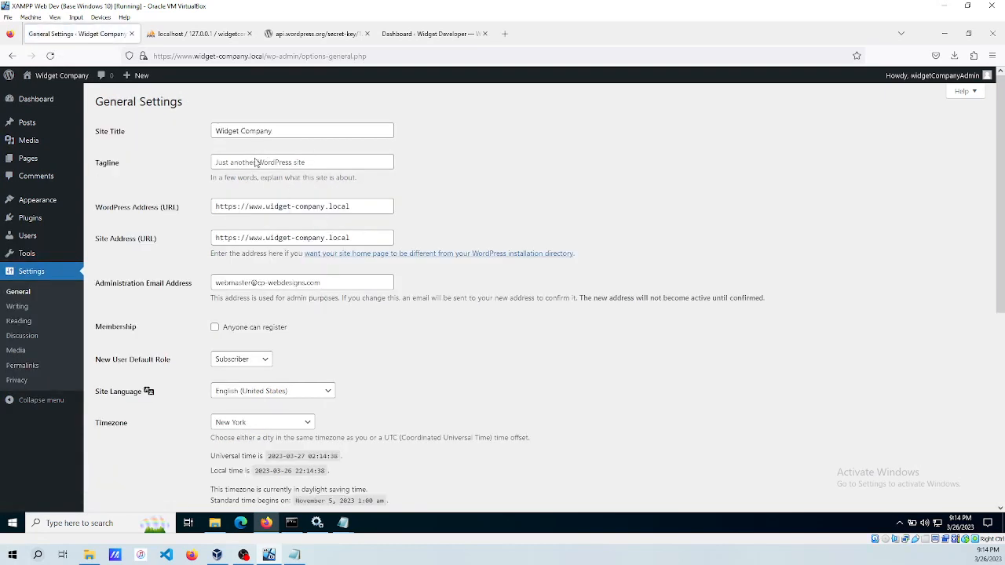
click(267, 206)
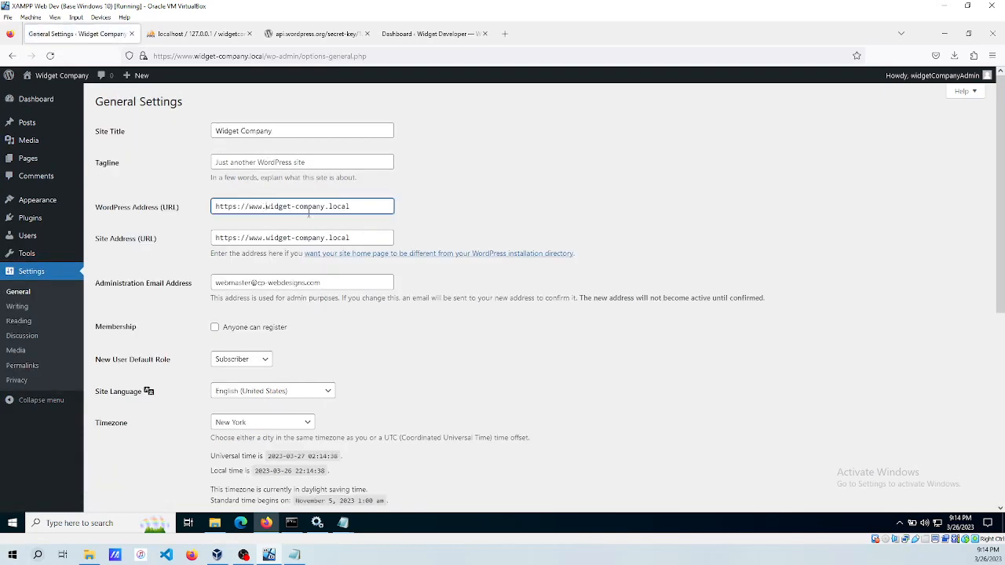
key(BackSpace)
key(BackSpace)
key(BackSpace)
key(BackSpace)
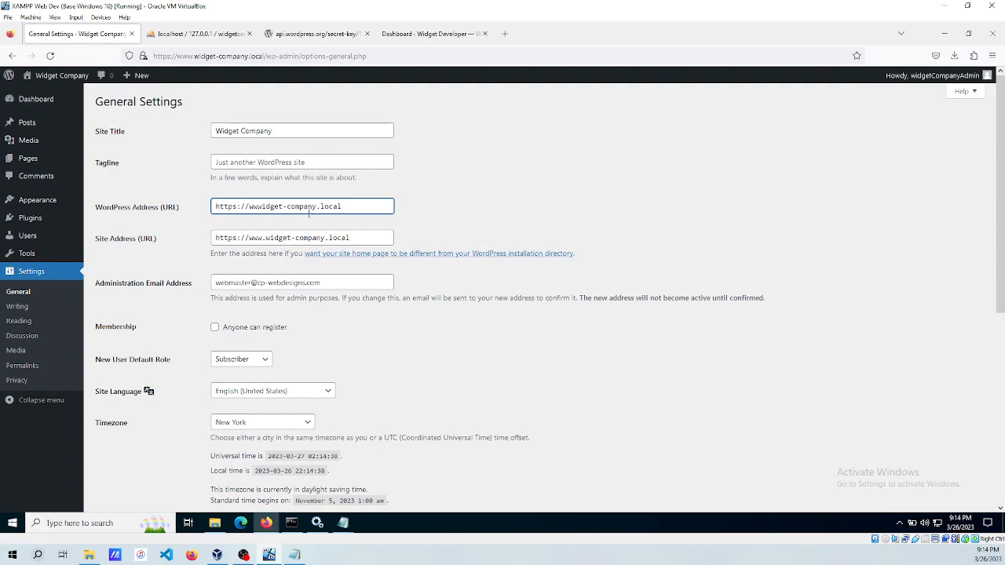
click(267, 238)
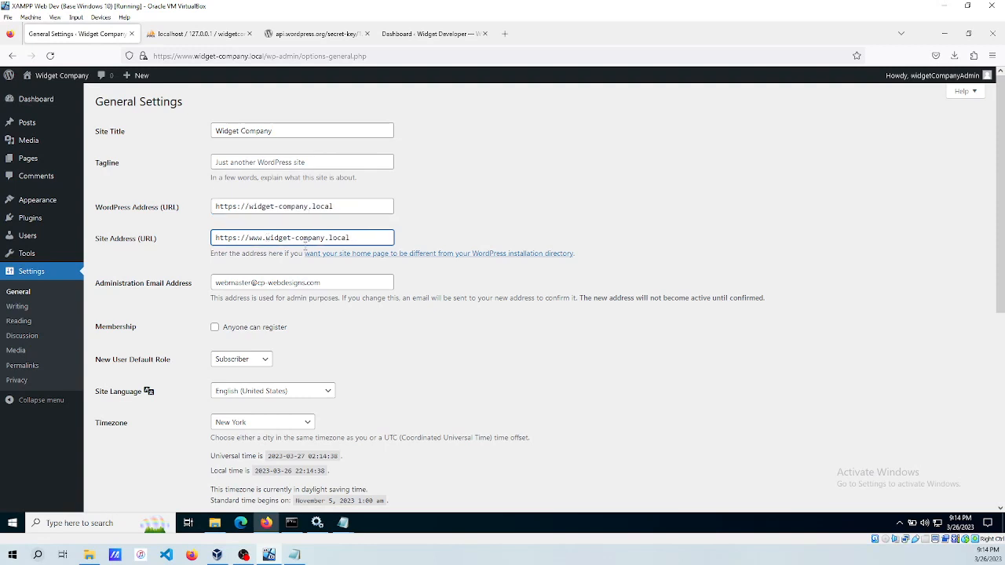
key(BackSpace)
key(BackSpace)
key(BackSpace)
key(BackSpace)
click(436, 337)
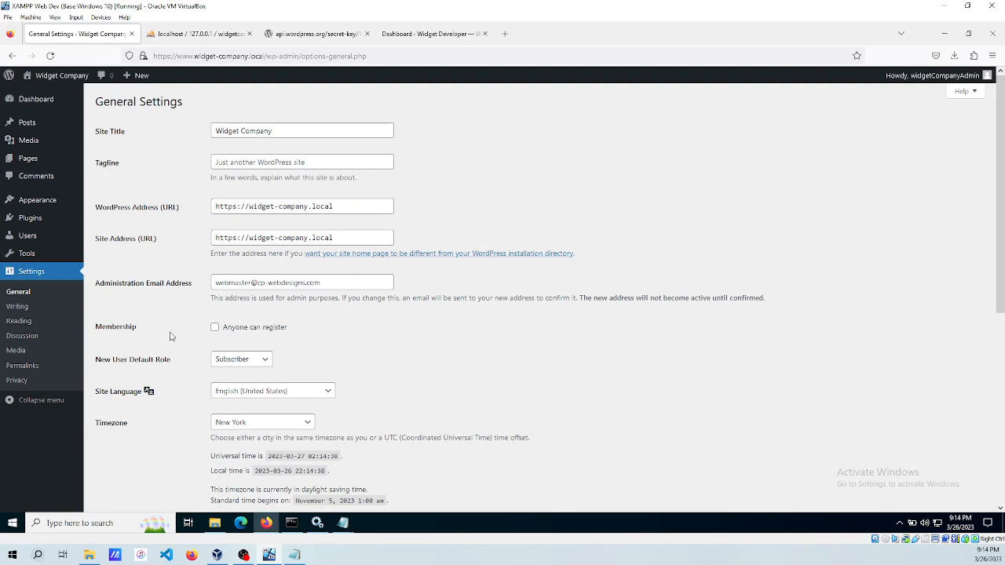
mouse_move(345, 525)
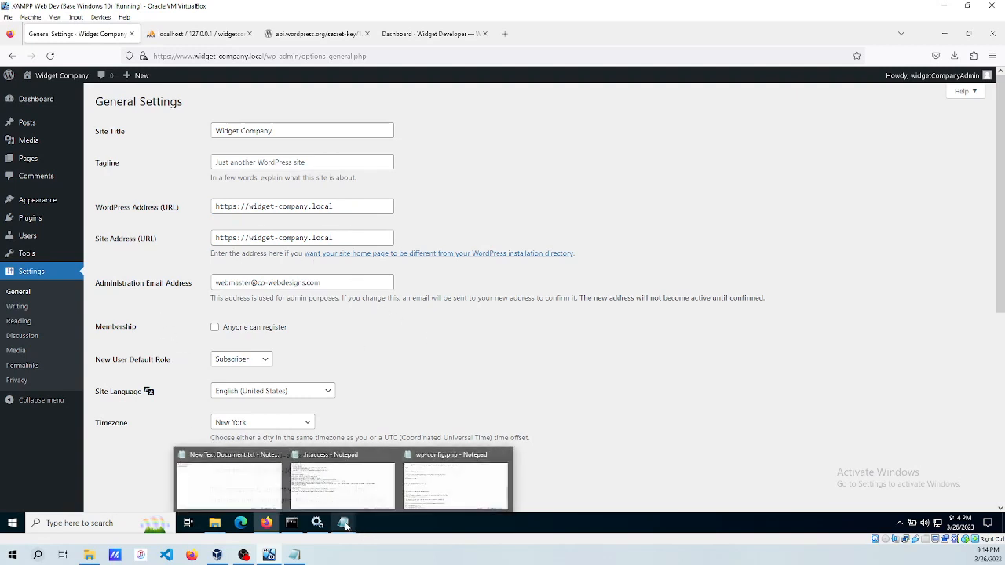
click(342, 481)
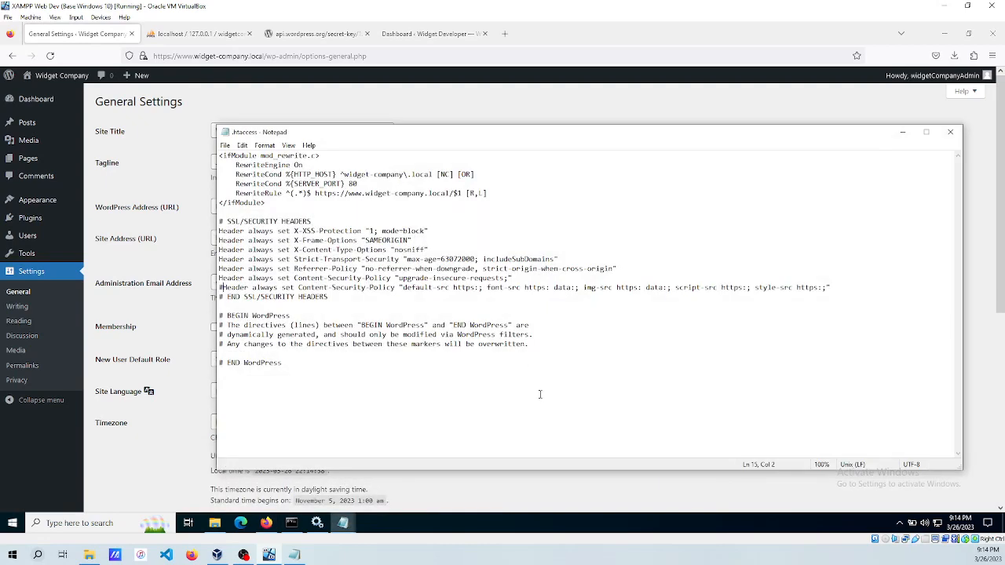
click(329, 156)
key(shift+Down)
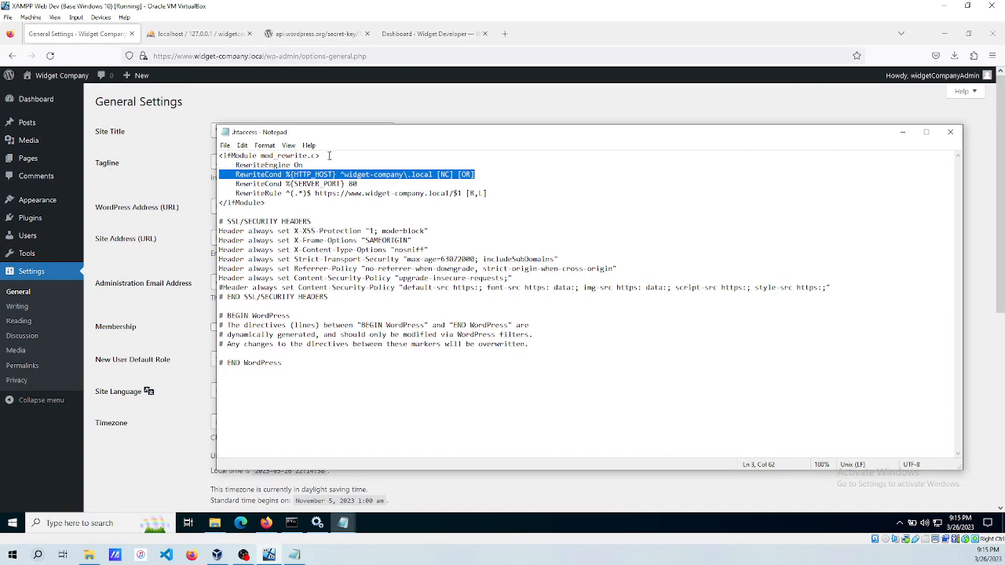
key(End)
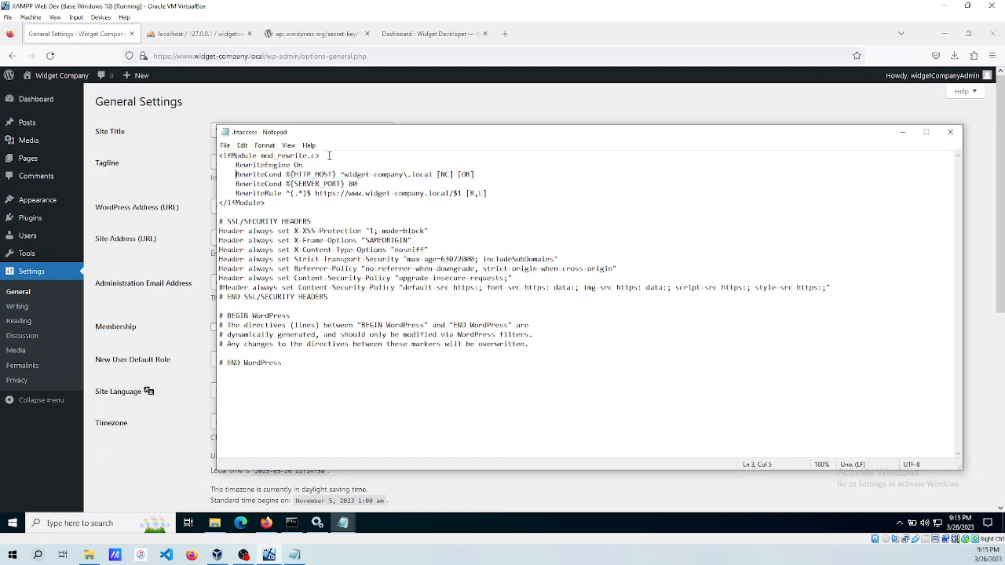
text(#)
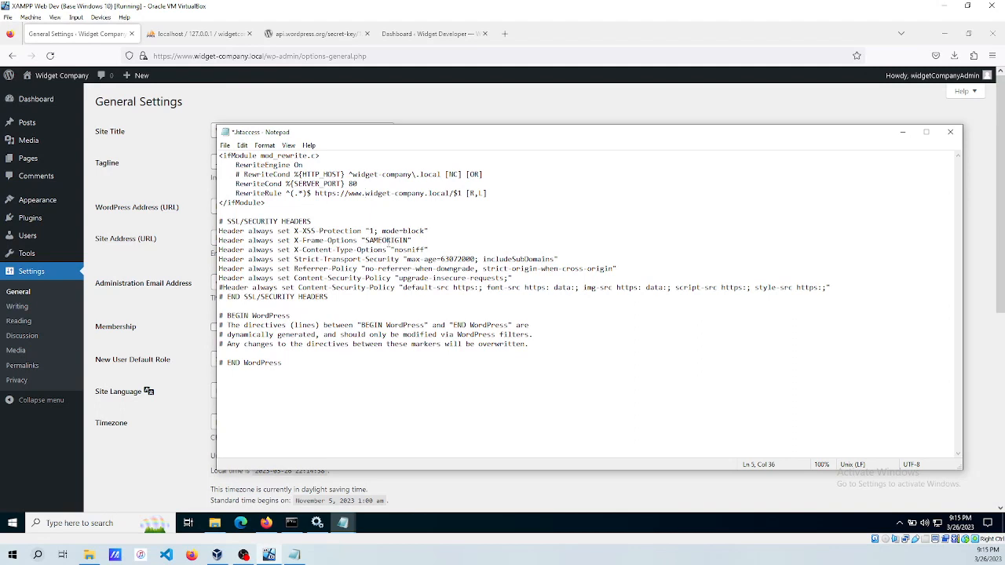
key(BackSpace)
key(BackSpace)
key(BackSpace)
key(BackSpace)
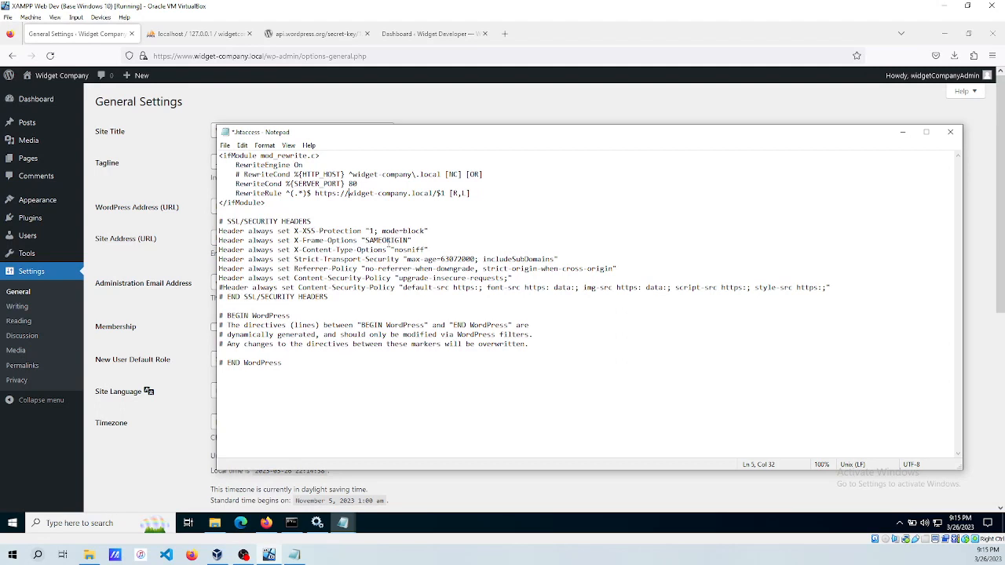
key(Delete)
key(Delete)
key(Delete)
key(Delete)
key(Delete)
key(Delete)
key(Delete)
key(Delete)
key(Delete)
key(Delete)
key(Delete)
key(Delete)
key(Delete)
key(Delete)
key(Delete)
key(Delete)
key(Delete)
key(Delete)
key(Delete)
key(Delete)
text({})
text(HTTP)
text(_HOST)
text(%)
click(458, 239)
key(ctrl+s)
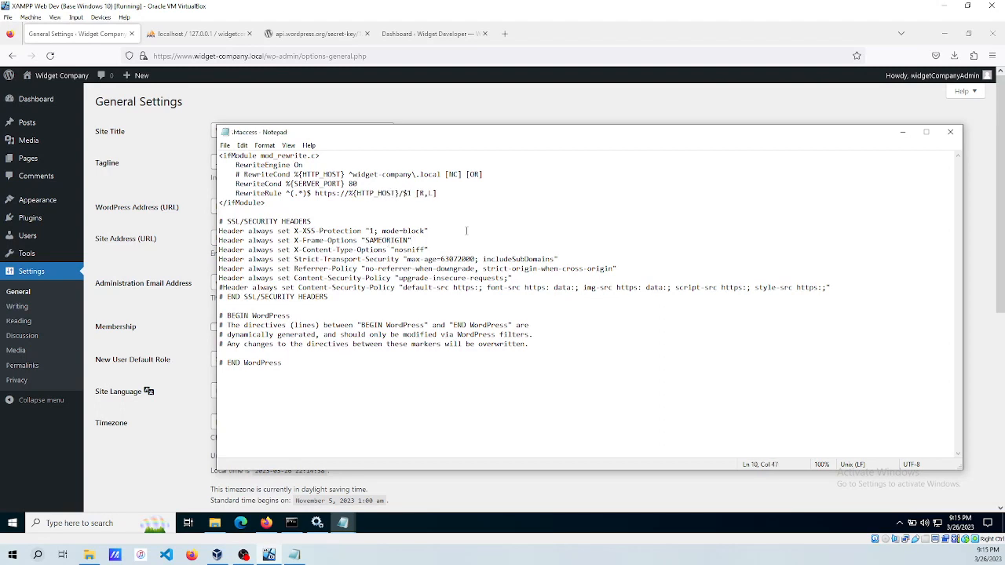
click(903, 132)
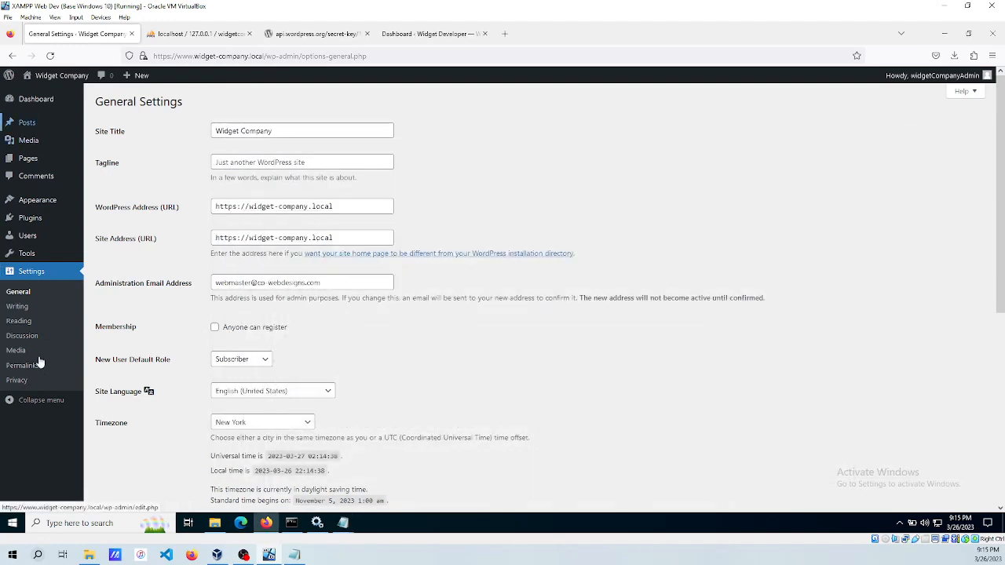
Save the non-www General Settings, then paste the admin username from the notes into the login form.
scroll(188, 330, down, 5)
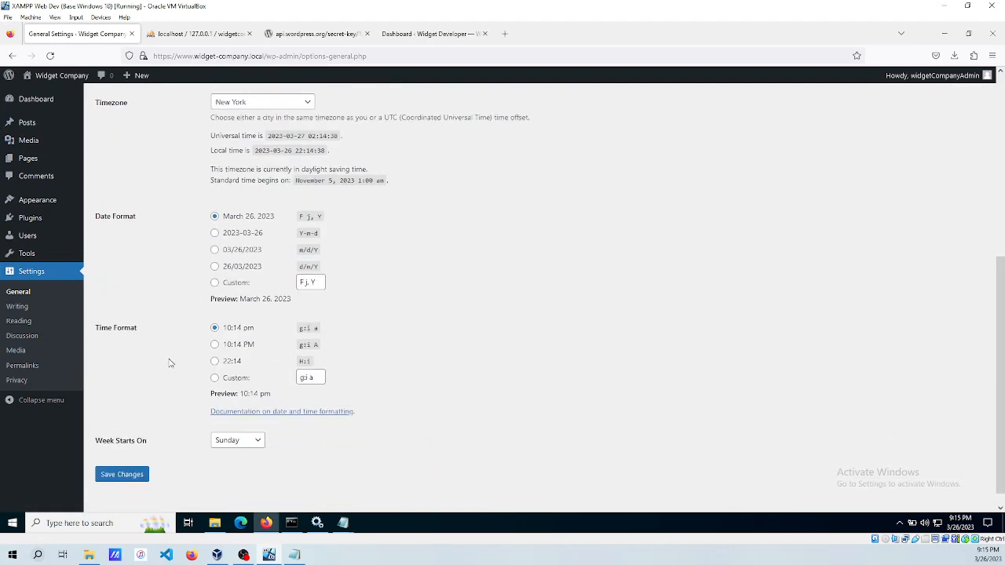
click(123, 459)
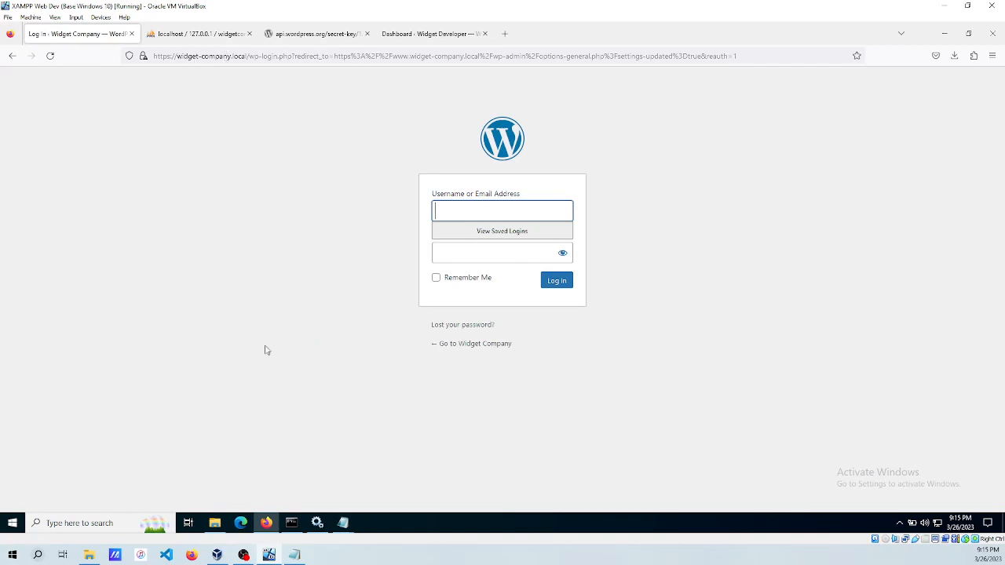
mouse_move(346, 530)
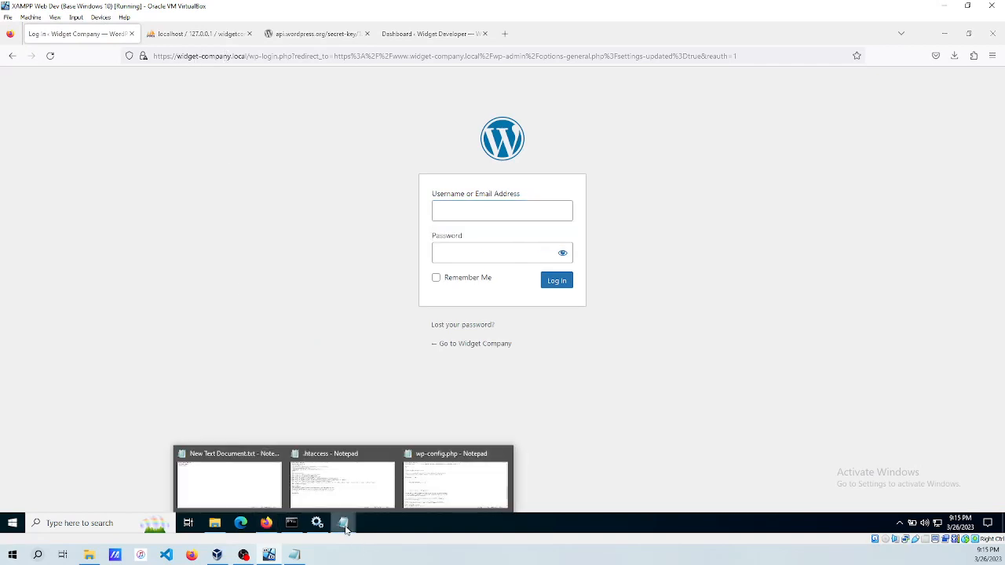
click(228, 494)
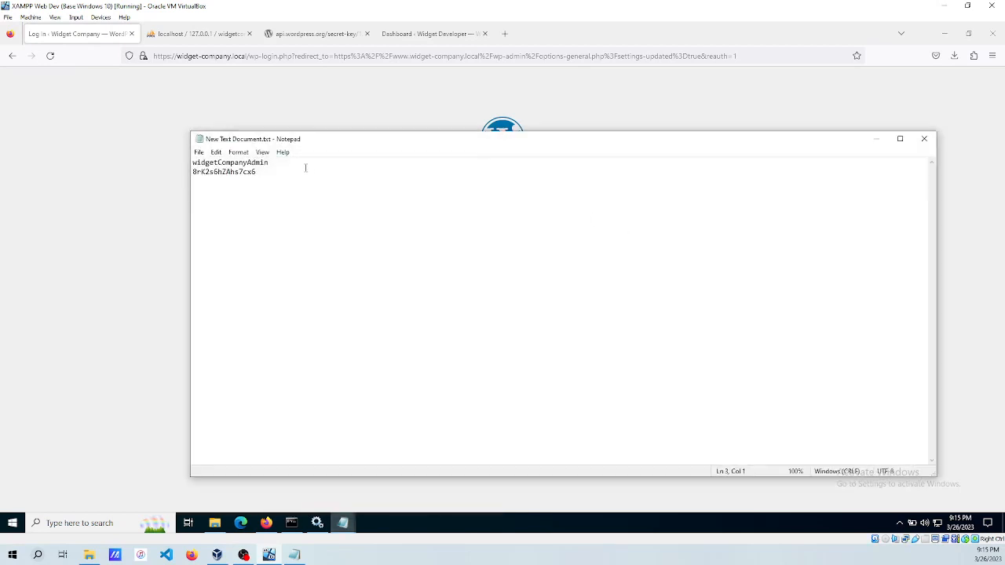
drag(275, 162, 179, 167)
key(ctrl+c)
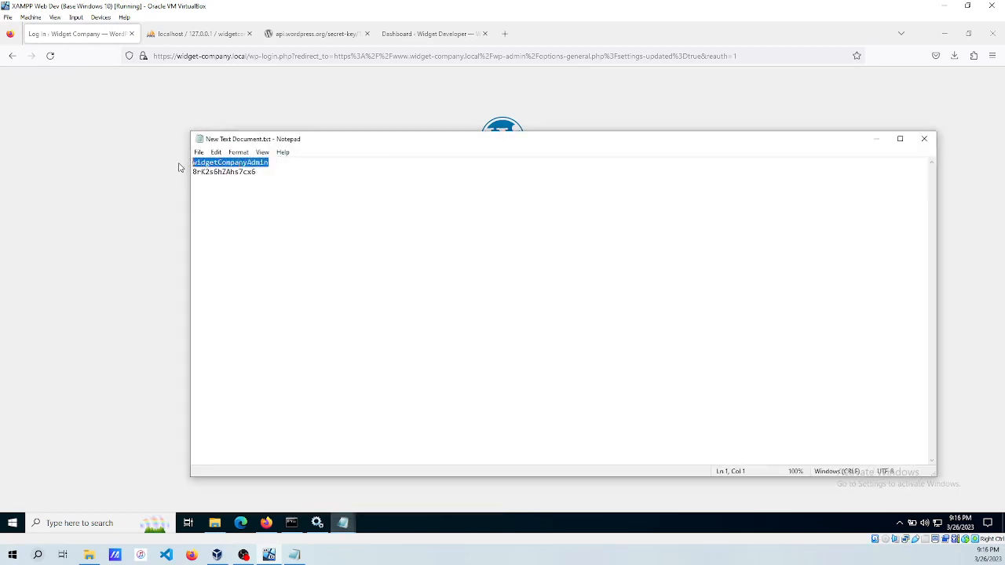
click(751, 91)
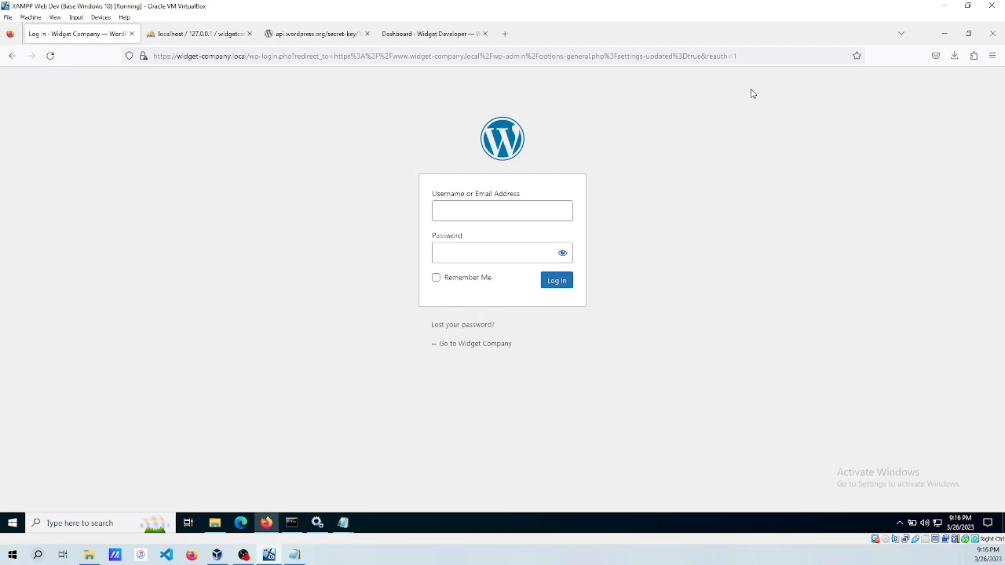
click(482, 206)
key(ctrl+v)
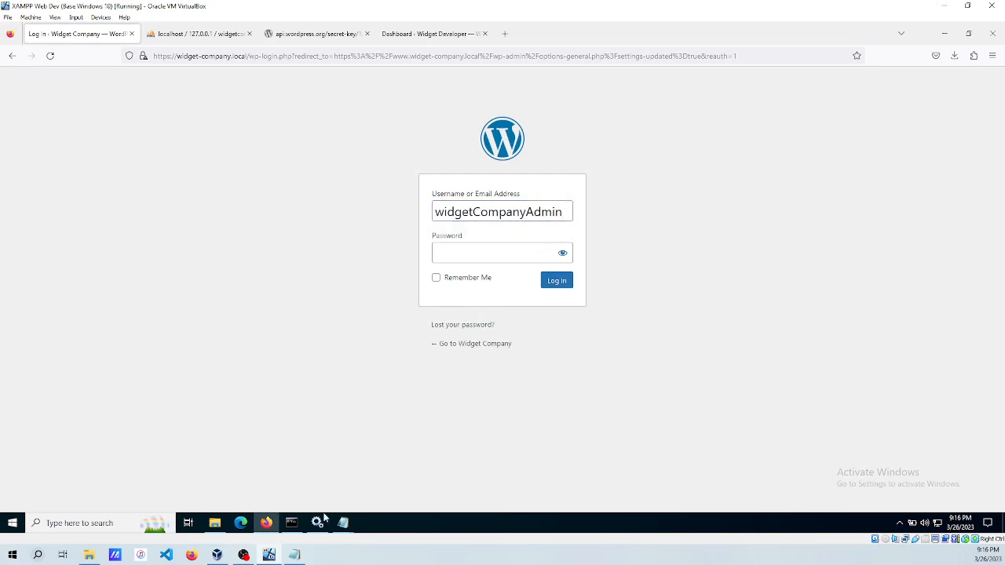
Paste the saved admin password from the notes and log in, declining the browser's password save.
mouse_move(343, 522)
click(229, 480)
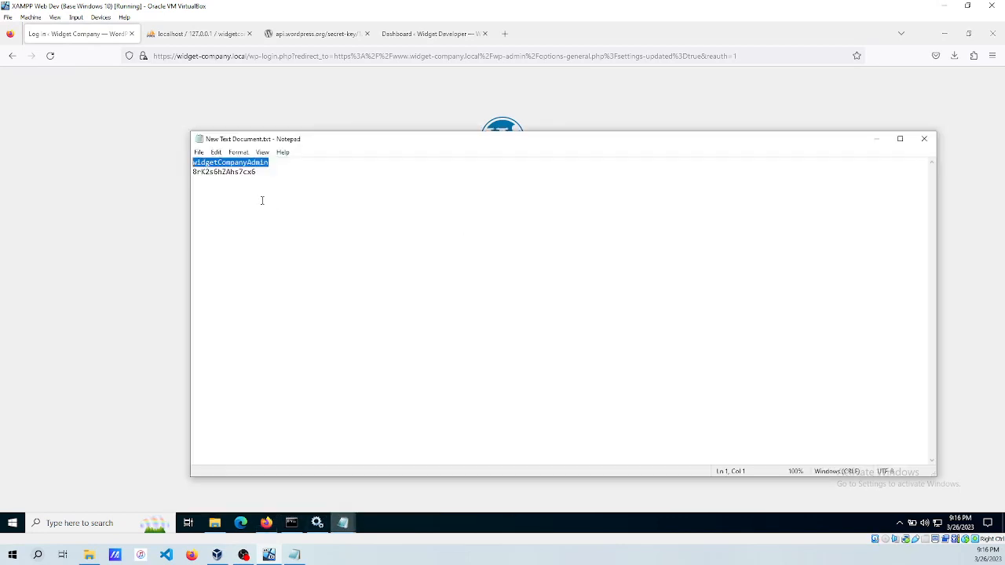
drag(259, 173, 183, 174)
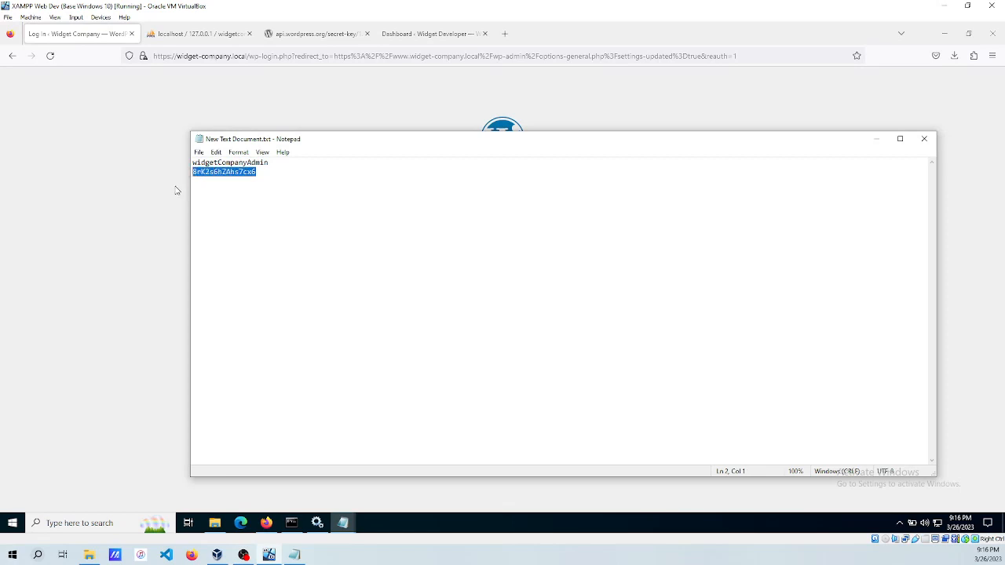
click(130, 193)
key(ctrl+v)
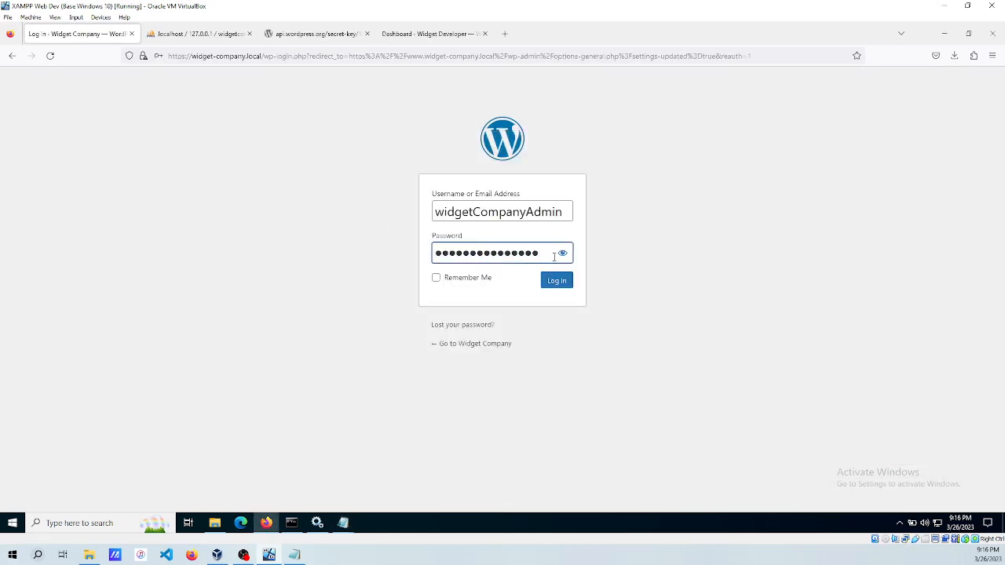
click(556, 280)
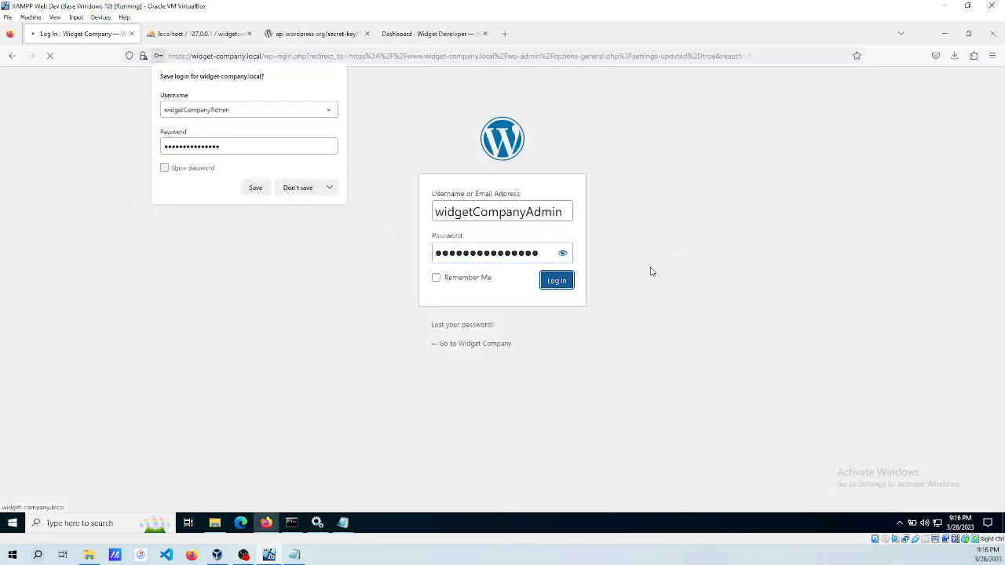
click(292, 190)
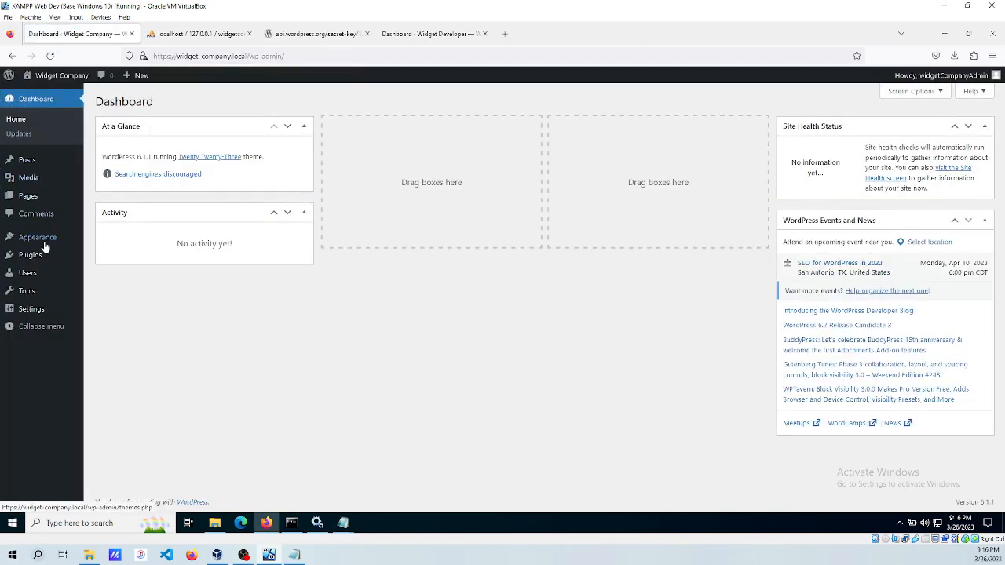
Re-save the Post name permalink structure, then open the Network Setup page under Tools.
mouse_move(29, 309)
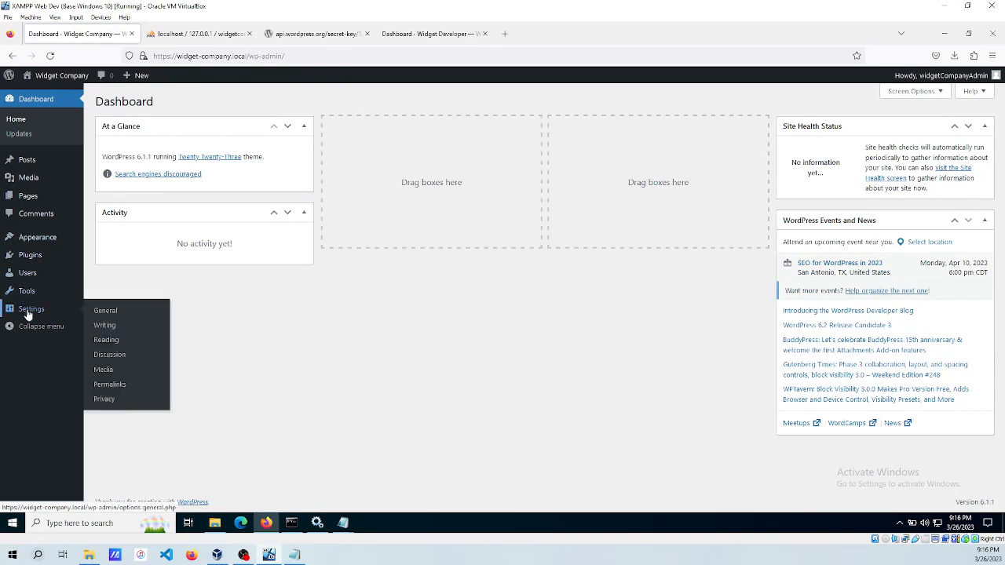
click(111, 385)
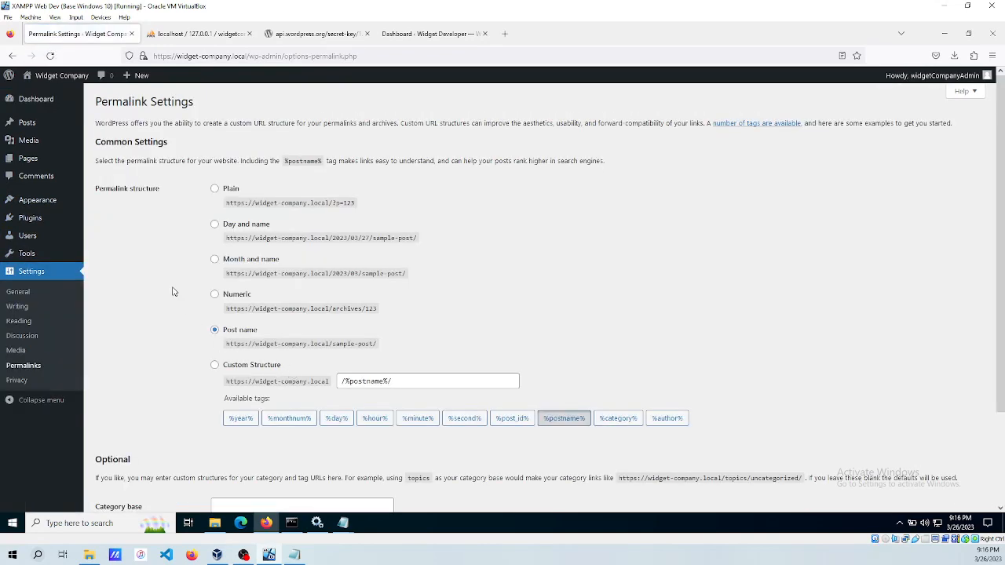
scroll(169, 290, down, 3)
click(122, 458)
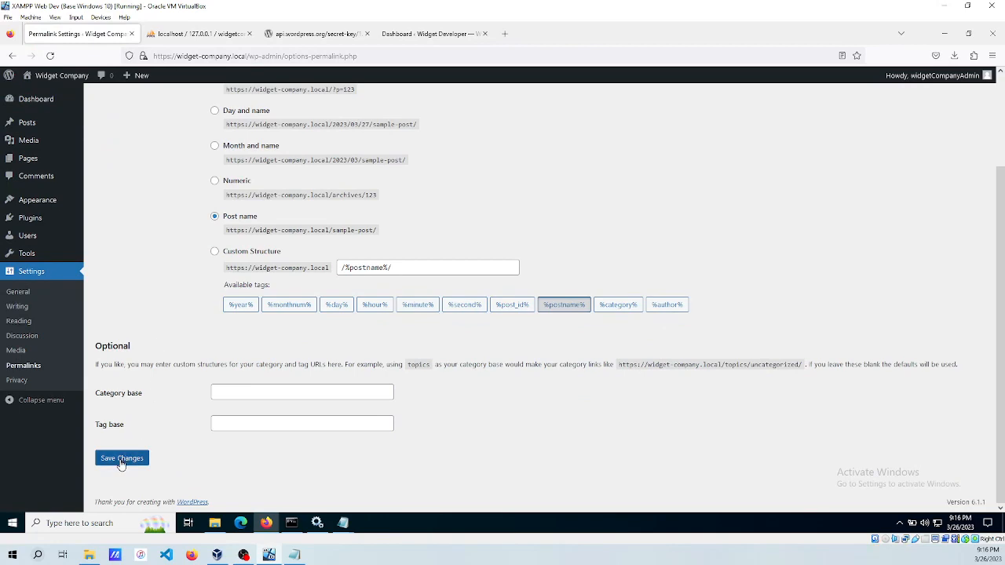
scroll(141, 424, down, 3)
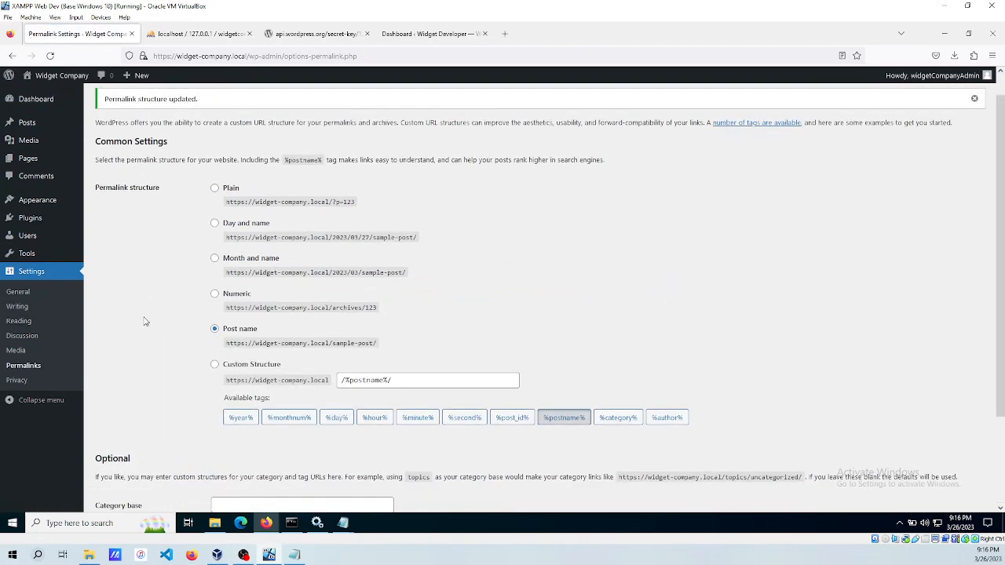
click(141, 459)
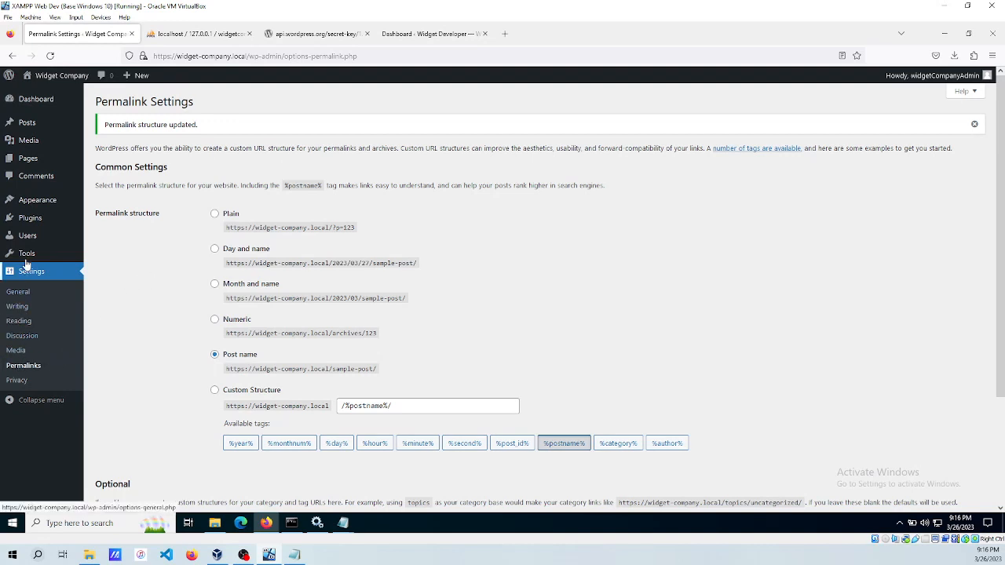
mouse_move(26, 256)
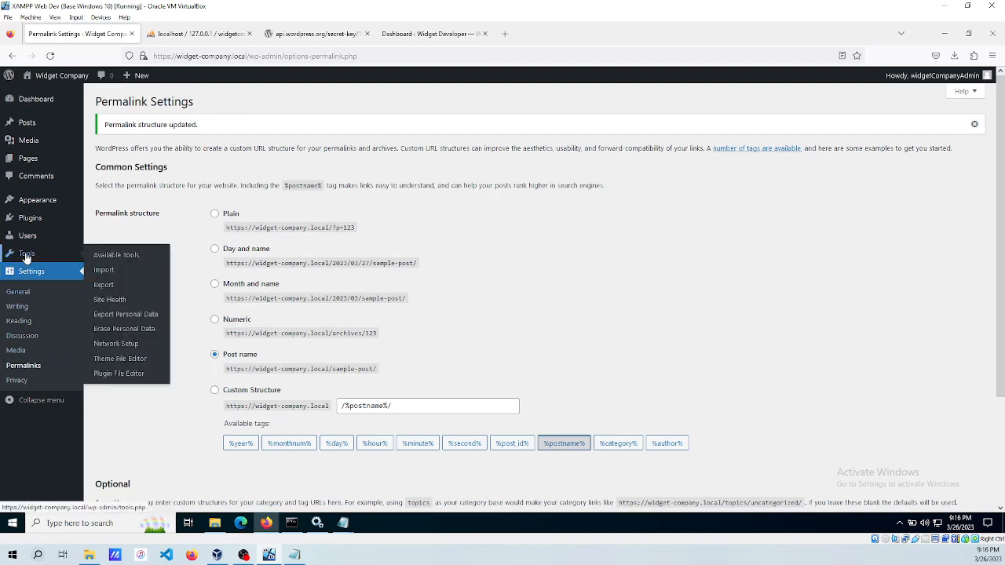
click(115, 344)
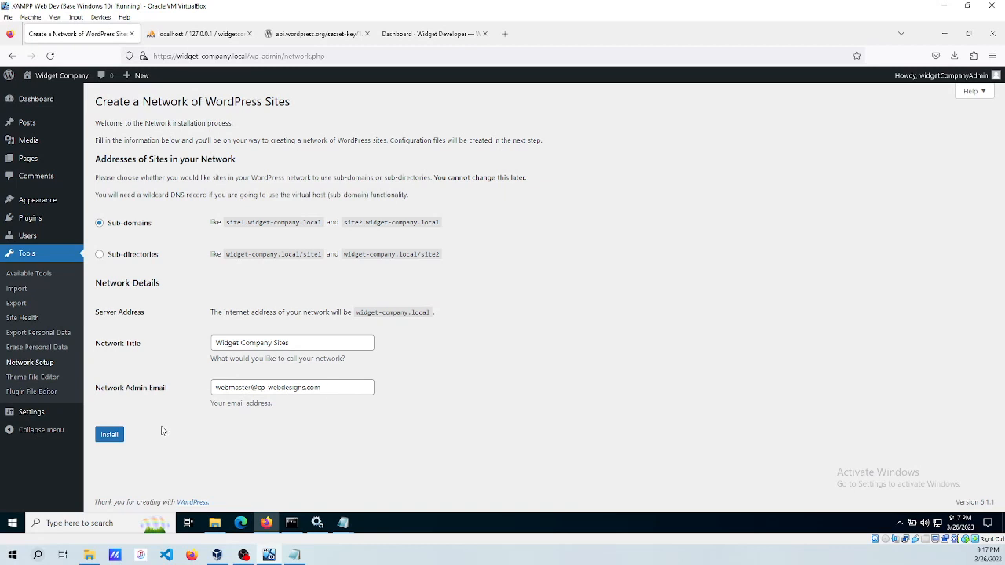
Install the sub-domain network titled 'Widget Company Sites'.
click(109, 436)
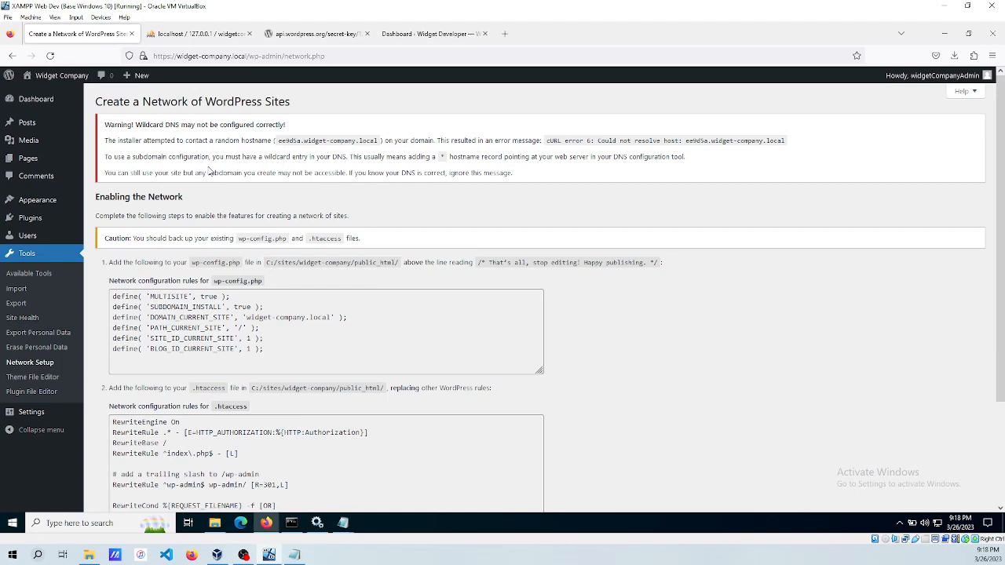
Copy the six wp-config.php define lines from the Network Setup page.
scroll(233, 170, down, 3)
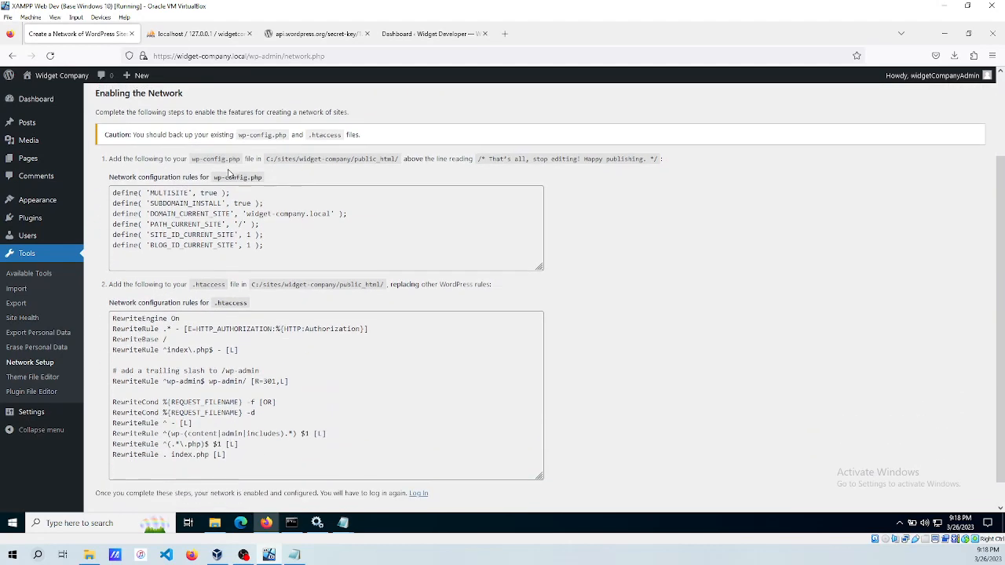
scroll(620, 260, up, 3)
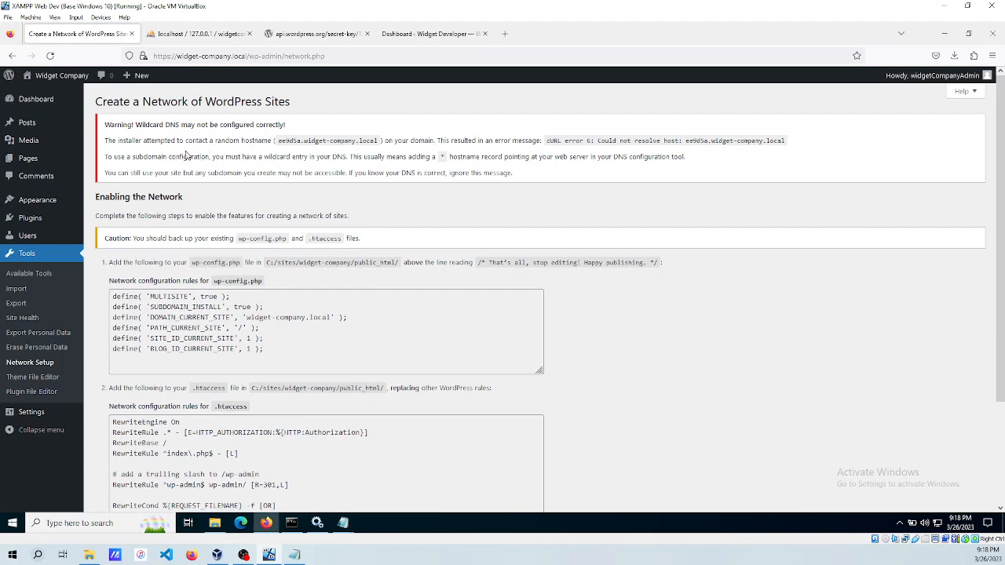
scroll(138, 126, down, 2)
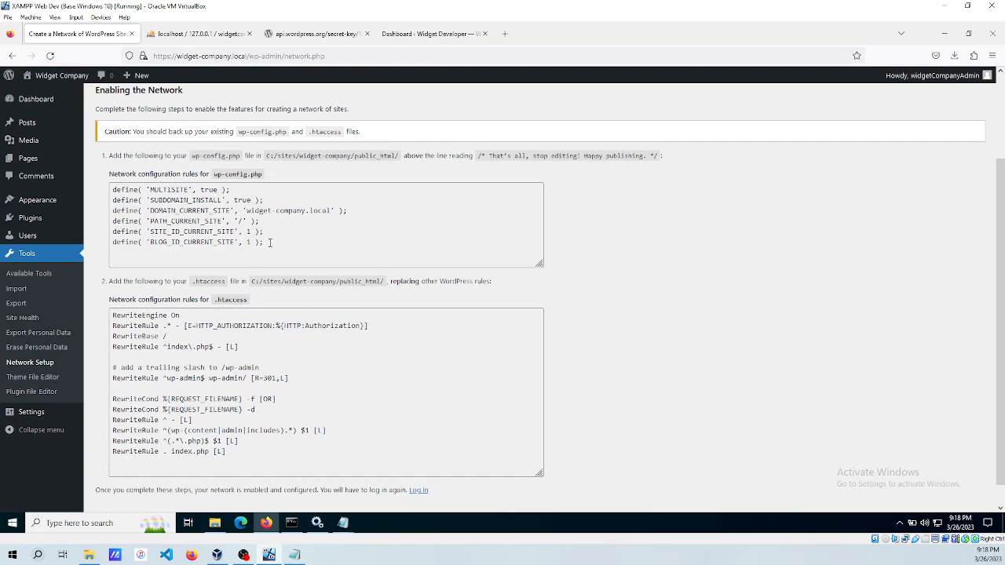
drag(269, 243, 109, 190)
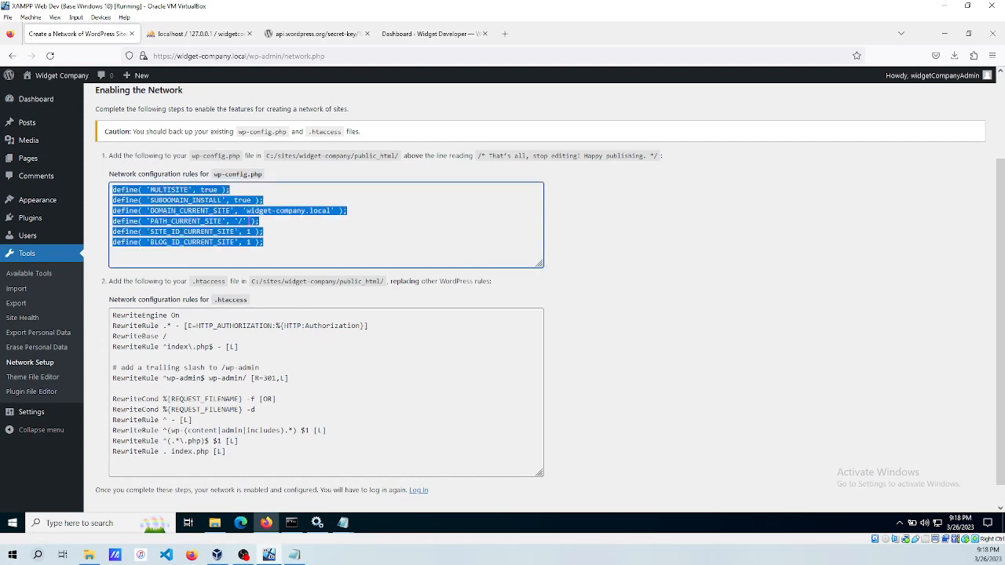
click(269, 223)
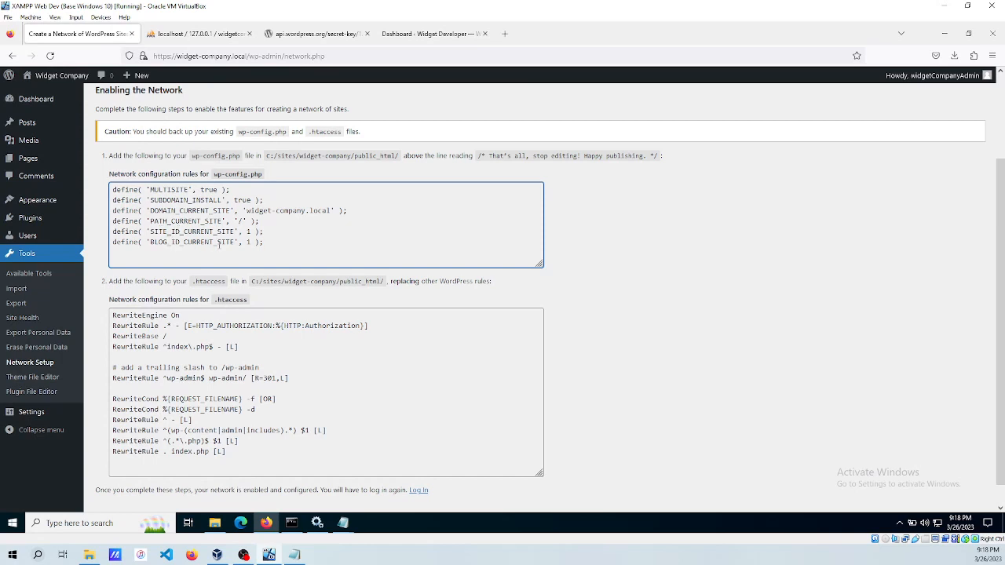
drag(270, 242, 112, 189)
key(ctrl+c)
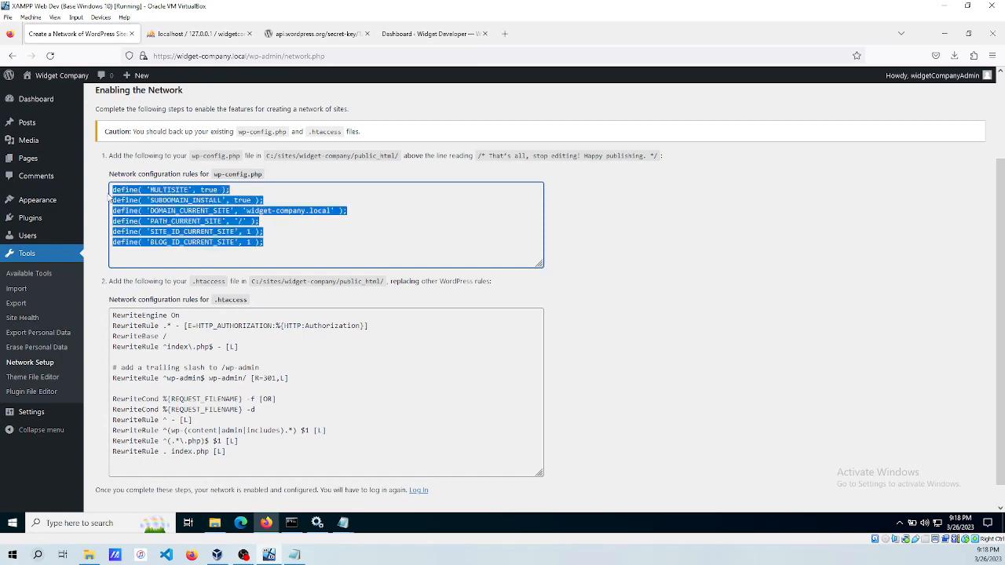
click(299, 225)
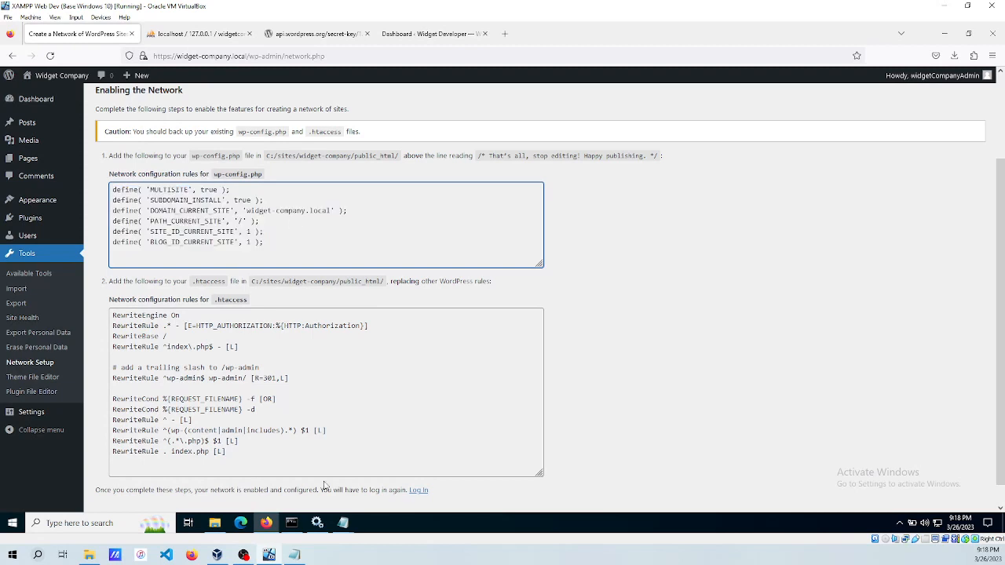
Paste the defines below WP_ALLOW_MULTISITE in wp-config.php and save the file.
click(343, 523)
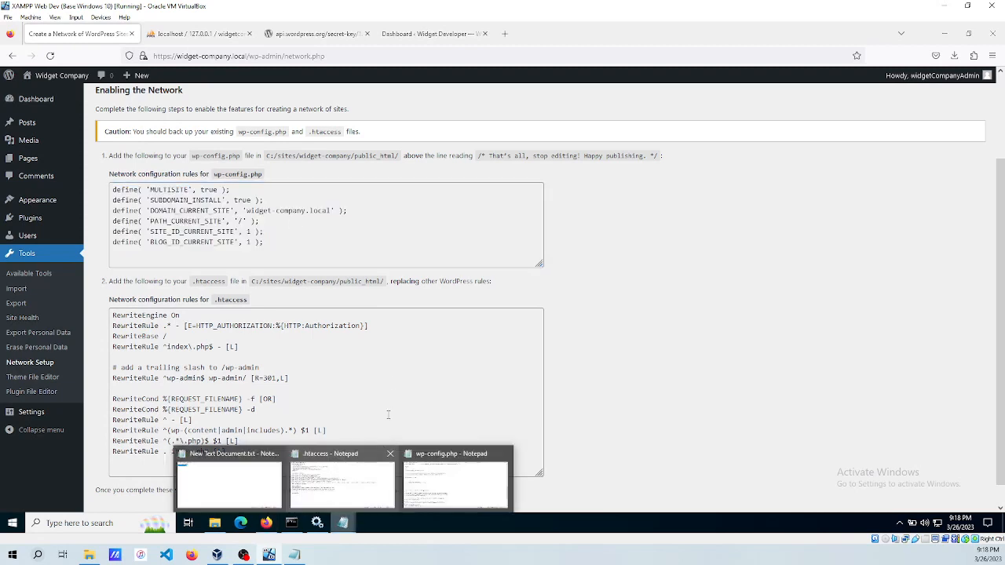
click(444, 488)
click(274, 312)
key(ctrl+v)
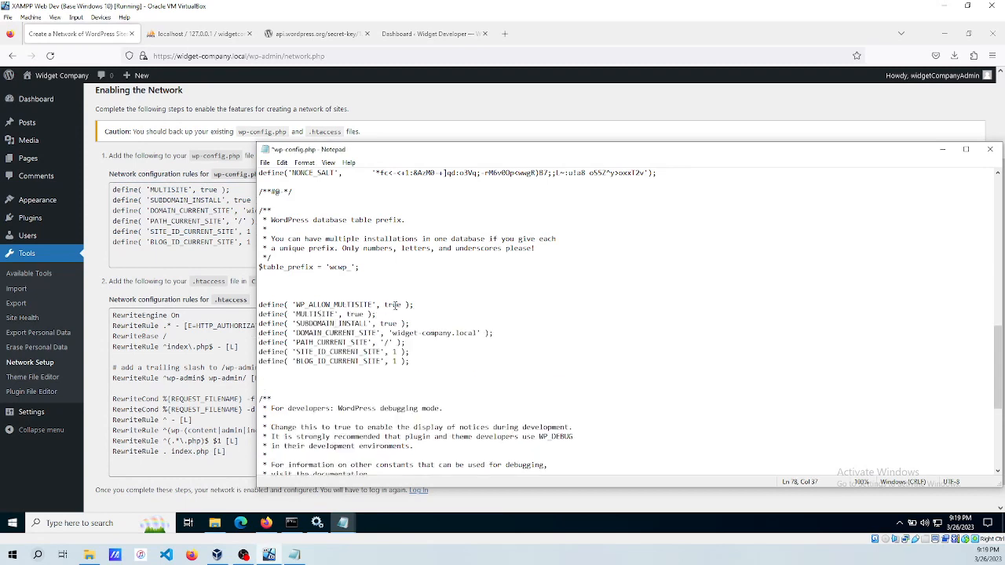
key(ctrl+s)
click(220, 344)
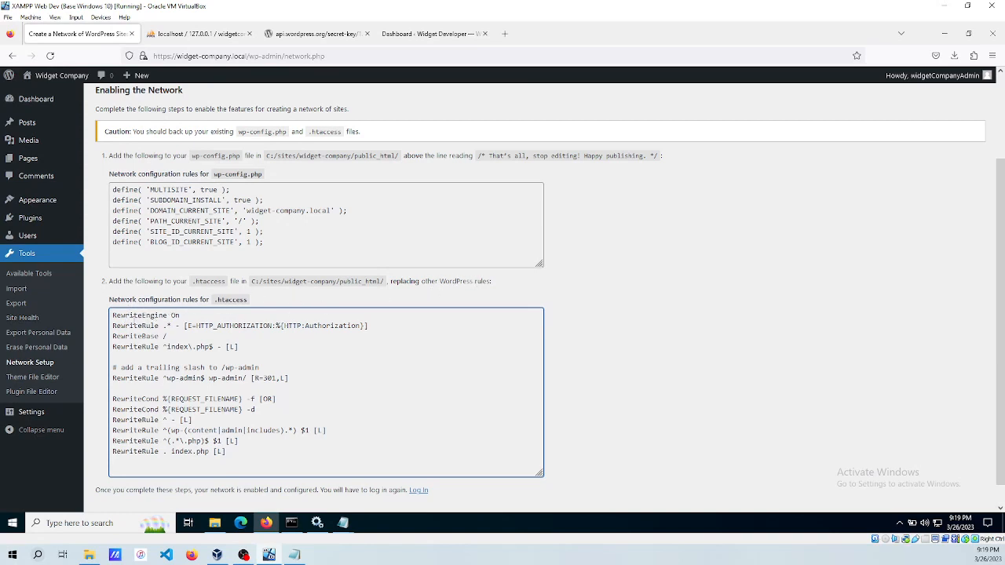
Copy the .htaccess rules from the setup page and close the already open .htaccess.
drag(113, 313, 268, 458)
key(ctrl+c)
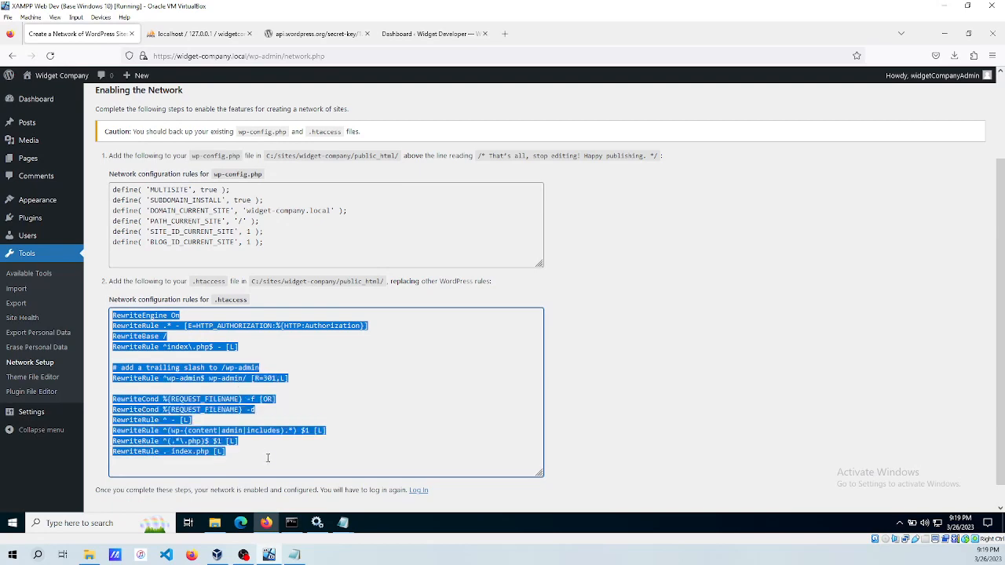
click(332, 463)
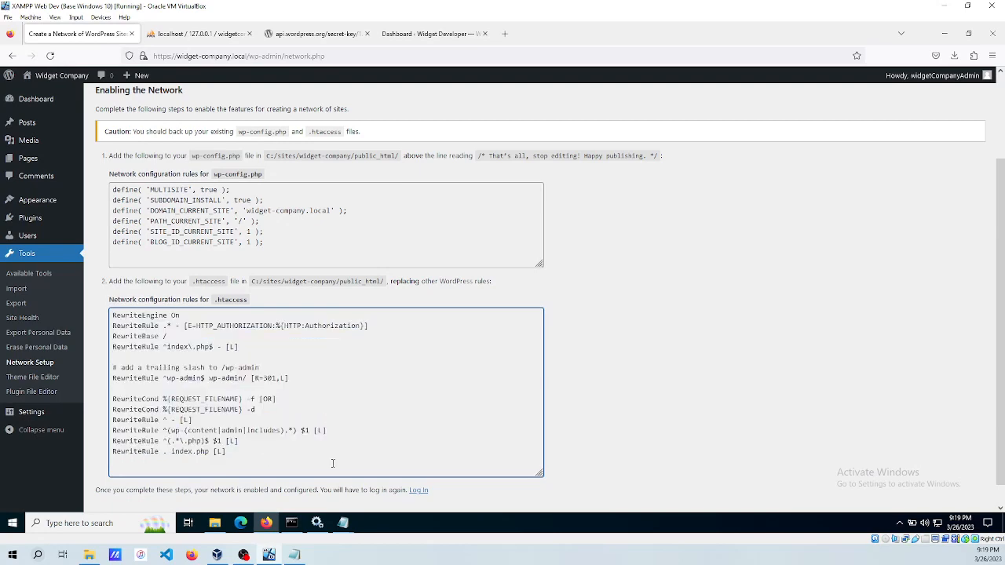
click(344, 526)
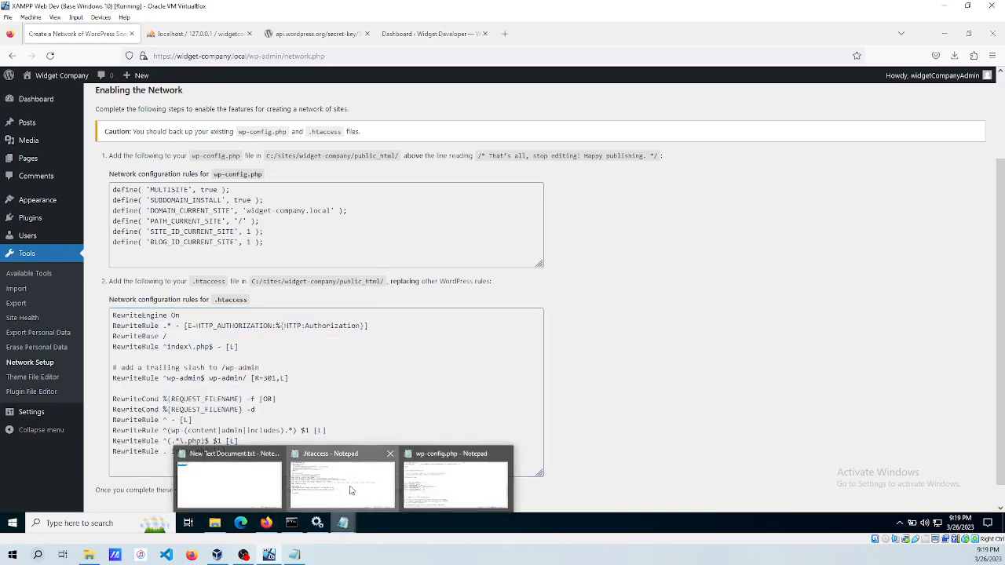
click(352, 490)
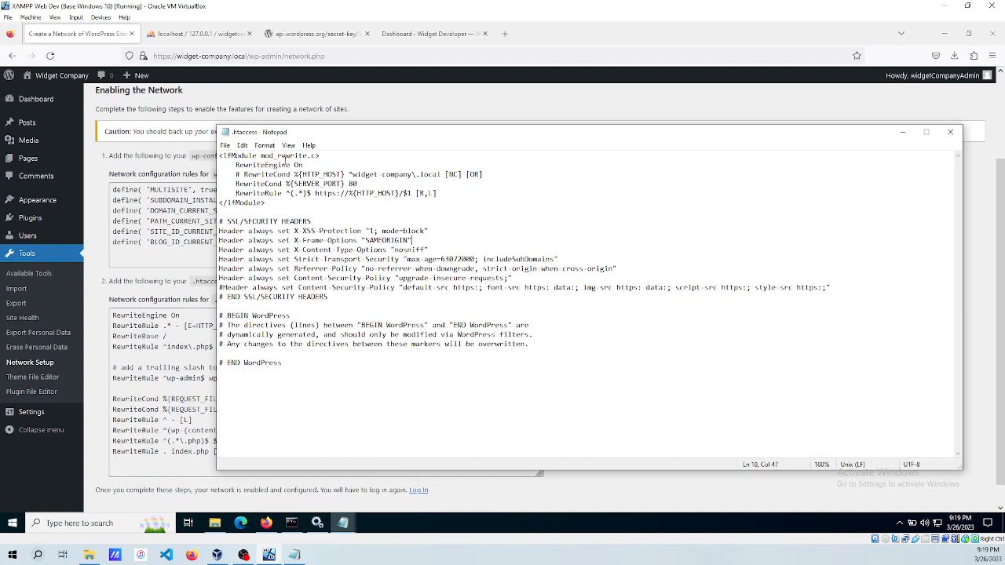
click(950, 132)
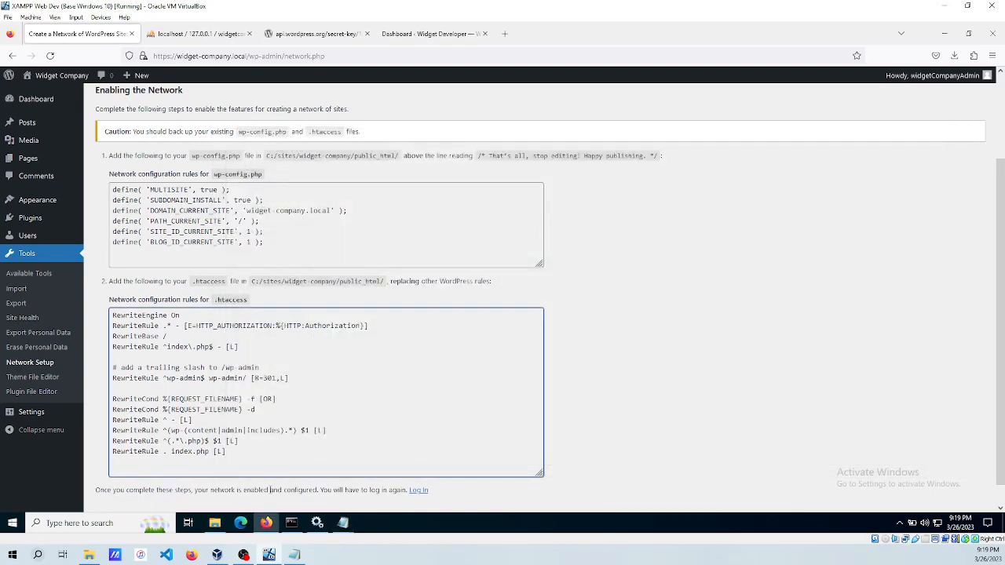
Open .htaccess from the public_html folder in Notepad, without making Notepad the default.
click(220, 524)
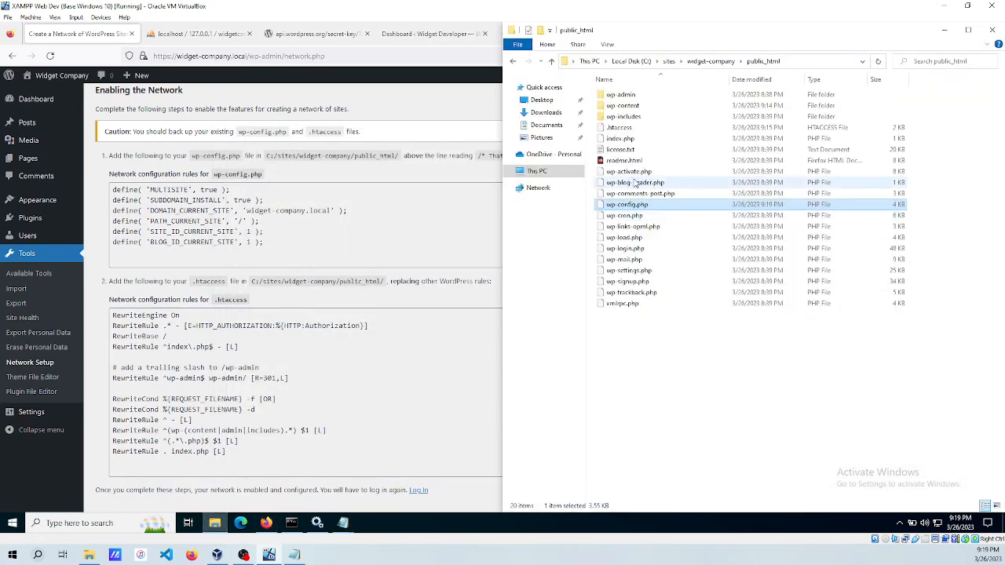
right_click(620, 132)
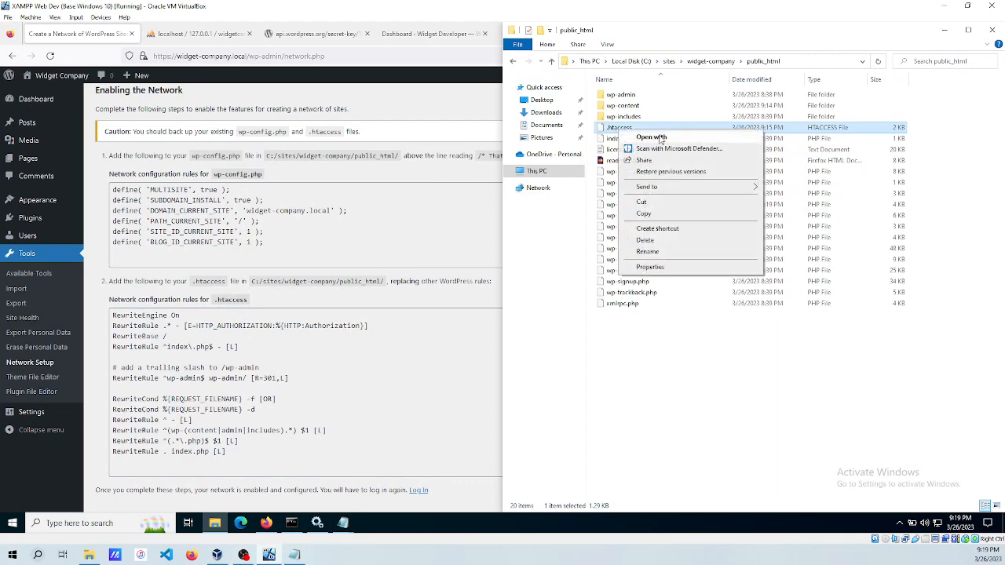
click(675, 140)
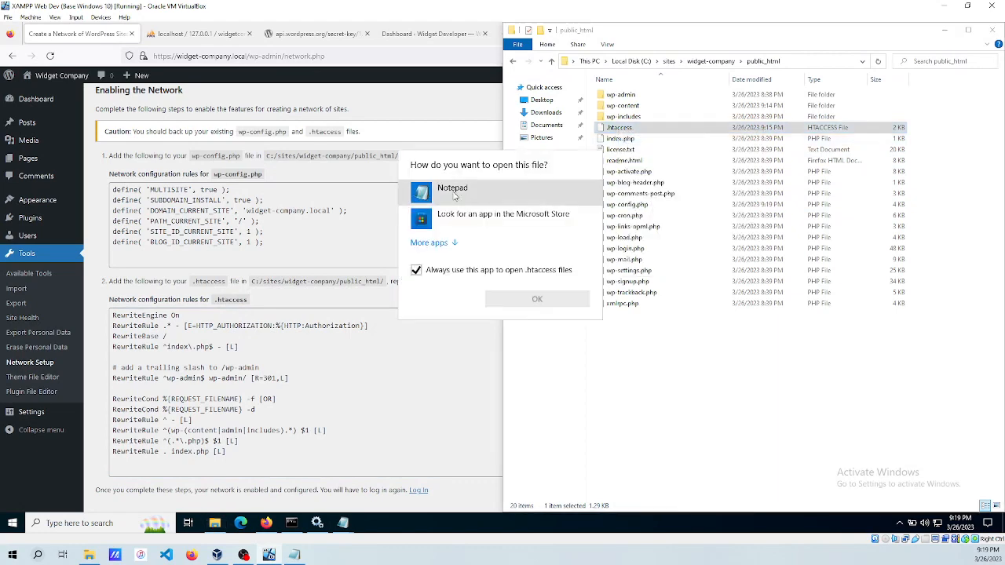
click(455, 196)
click(416, 270)
click(526, 302)
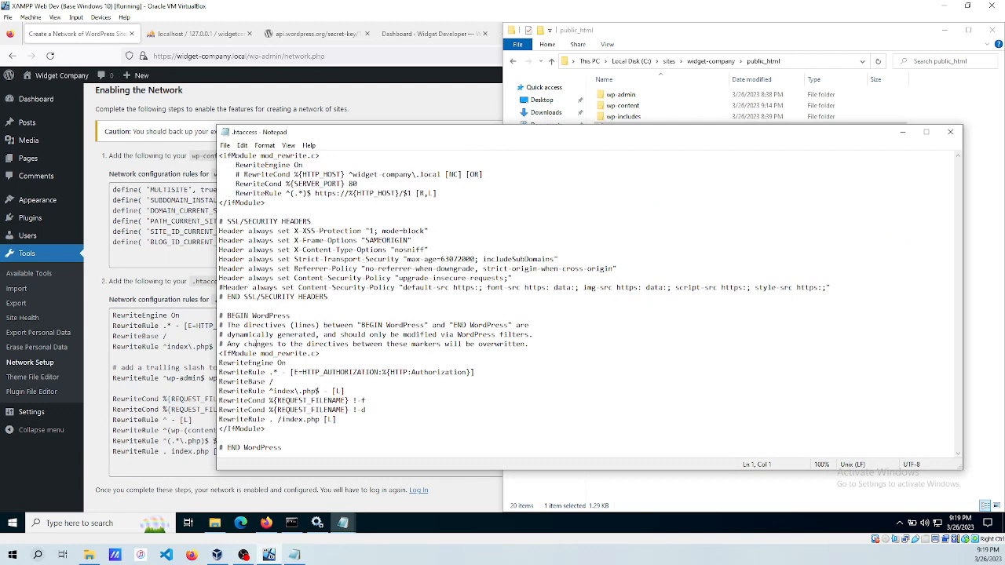
Replace the old WordPress rewrite rules with the copied multisite rules.
click(336, 355)
key(shift+Down)
key(shift+Down)
key(shift+Down)
key(shift+Down)
key(shift+Down)
key(shift+Down)
key(shift+Down)
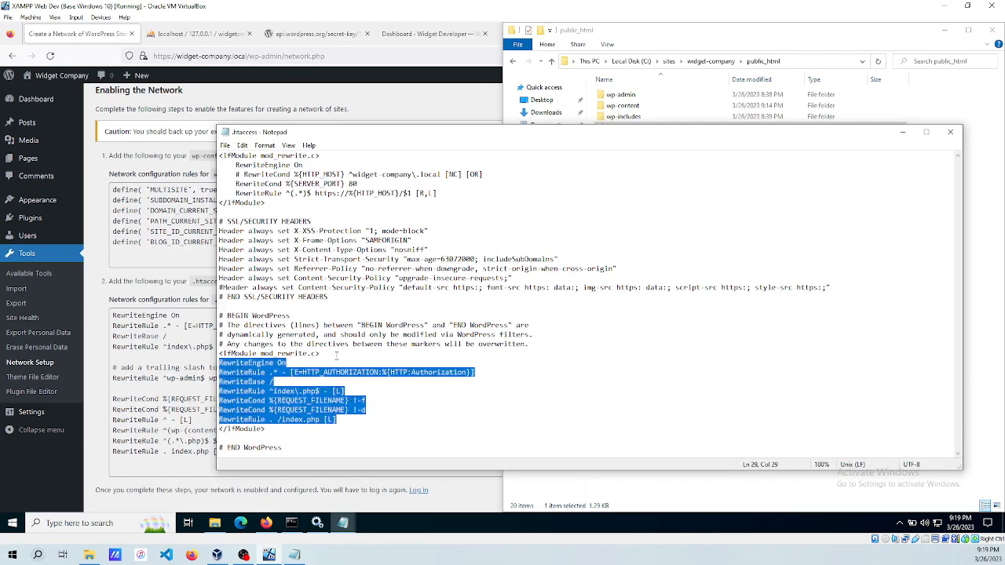
key(ctrl+v)
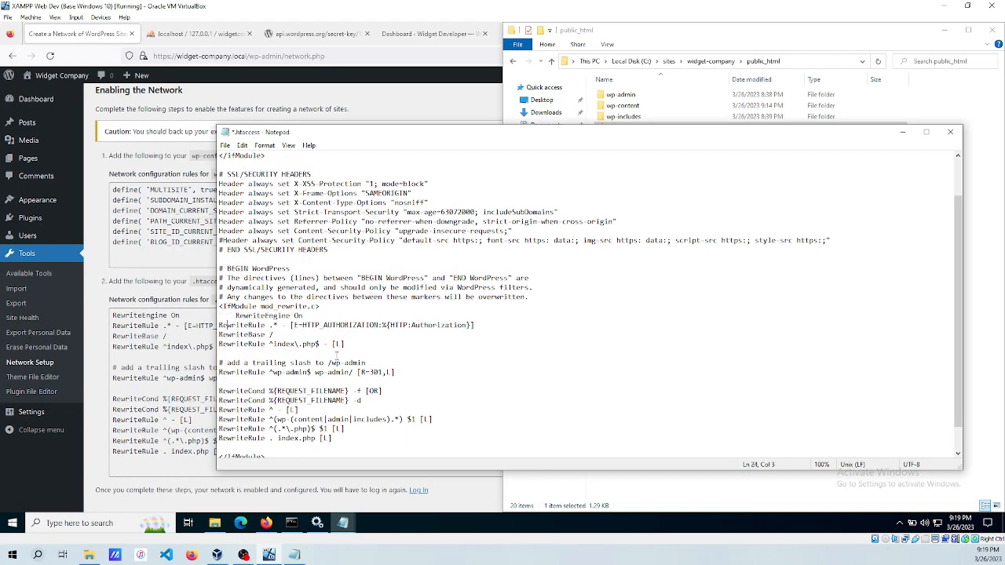
Indent the new rewrite lines, remove the trailing blank line, then save and close .htaccess.
key(Down)
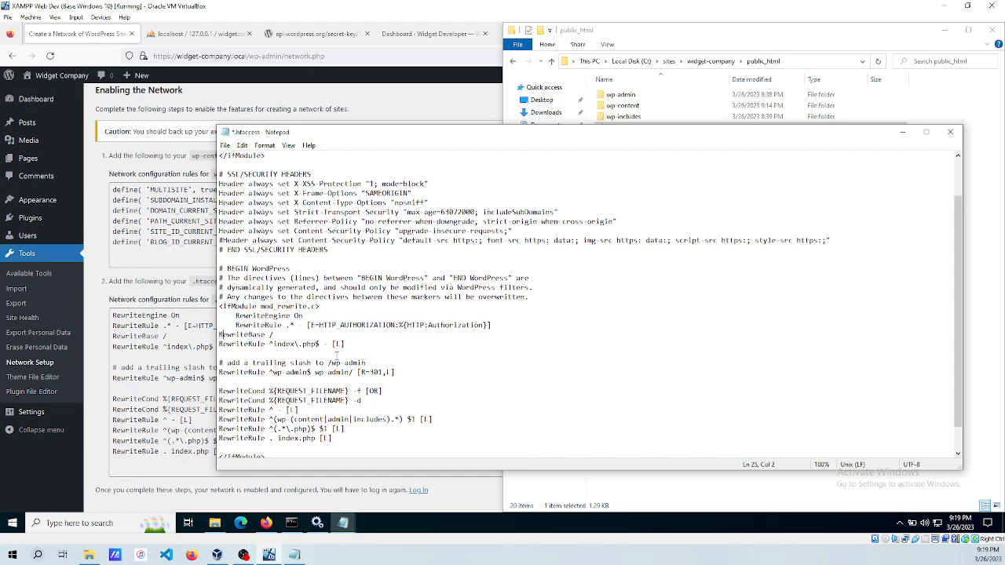
key(Home)
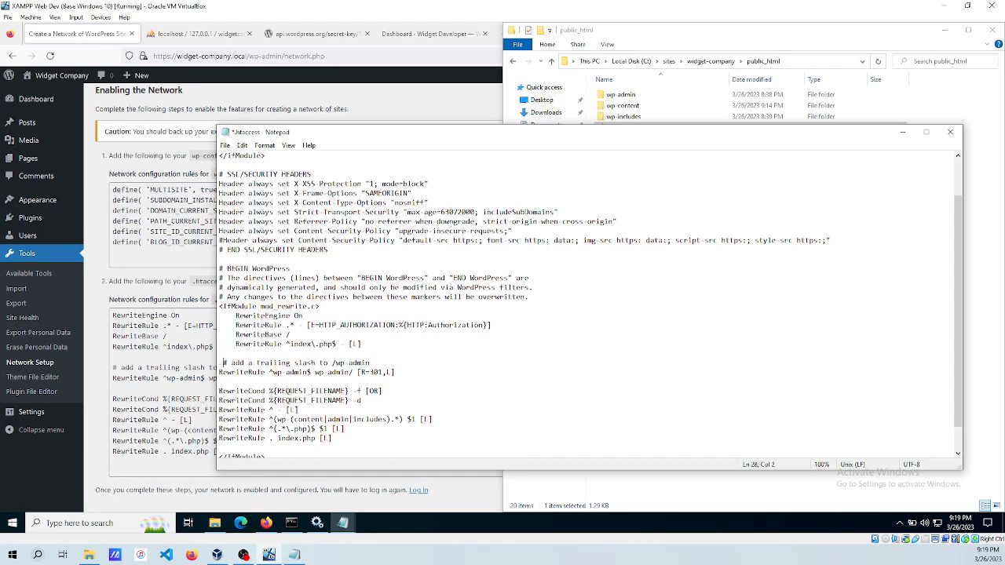
key(Home)
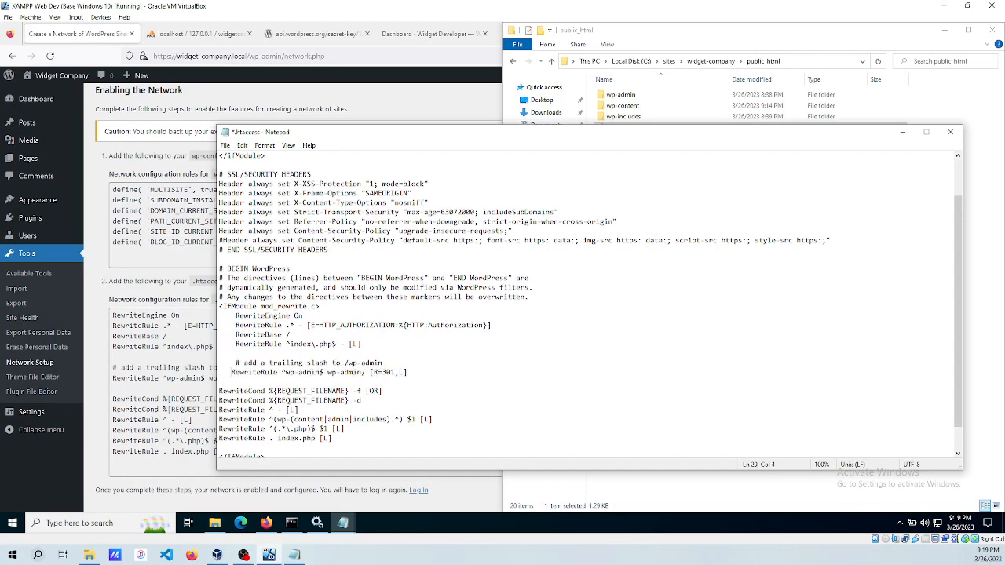
key(Down)
key(Down)
key(Home)
key(Down)
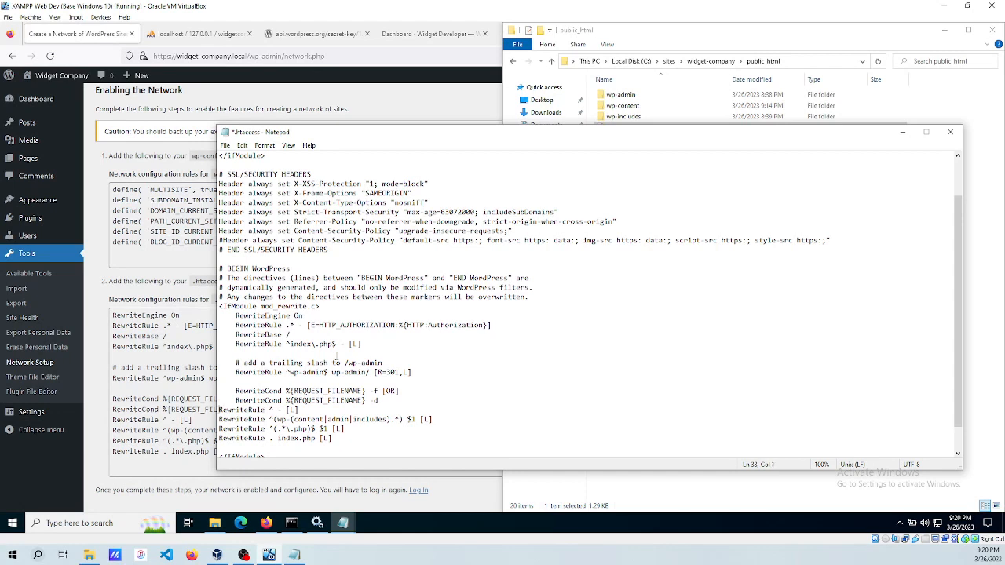
key(Down)
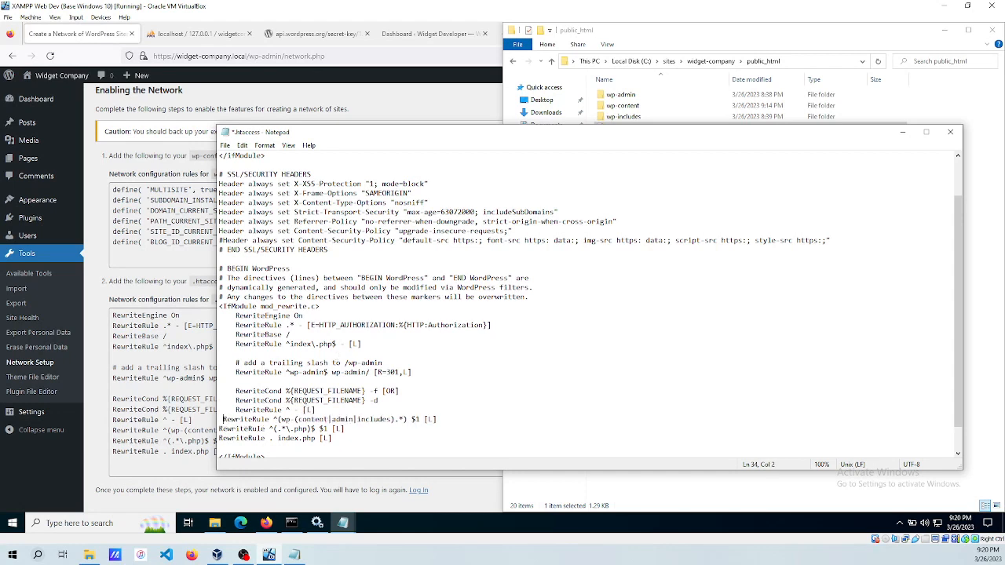
key(Down)
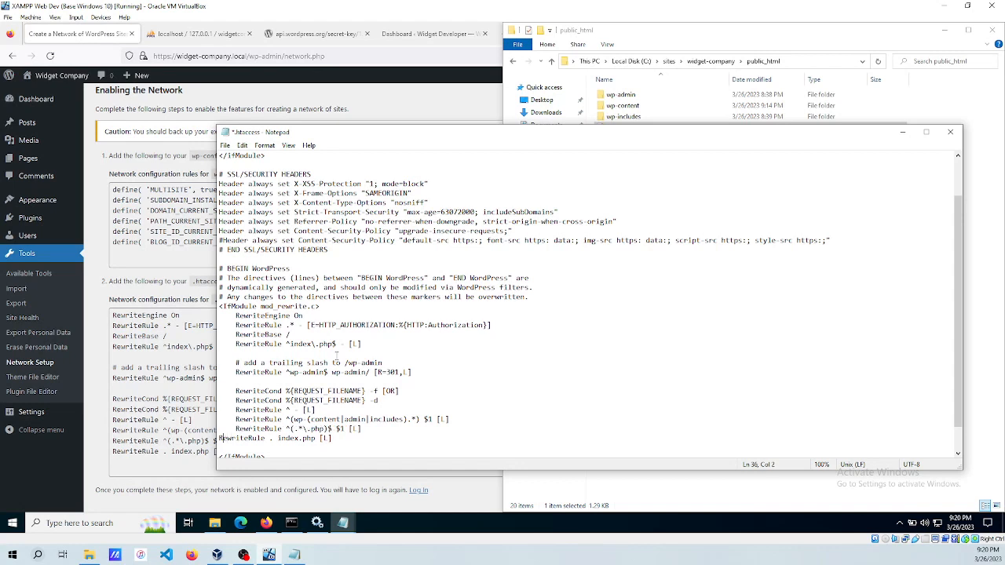
key(BackSpace)
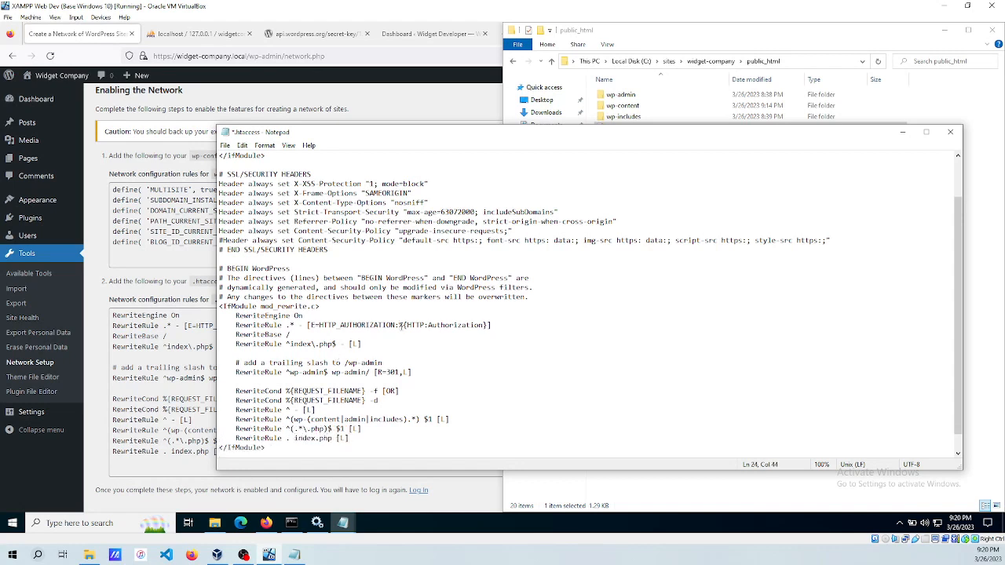
key(ctrl+s)
click(949, 134)
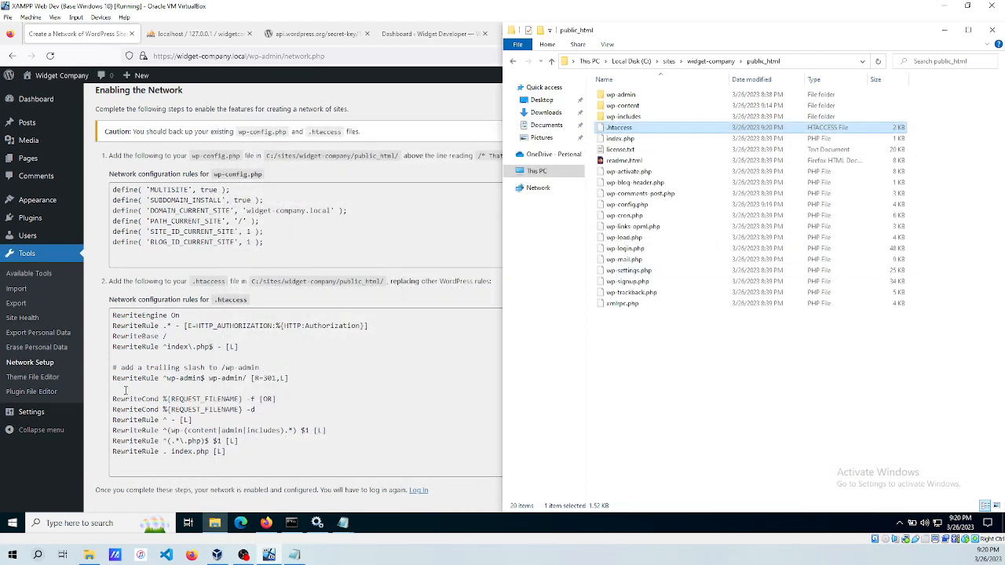
Go to the WordPress login page and look up the admin credentials in the notes.
click(125, 390)
scroll(198, 339, down, 1)
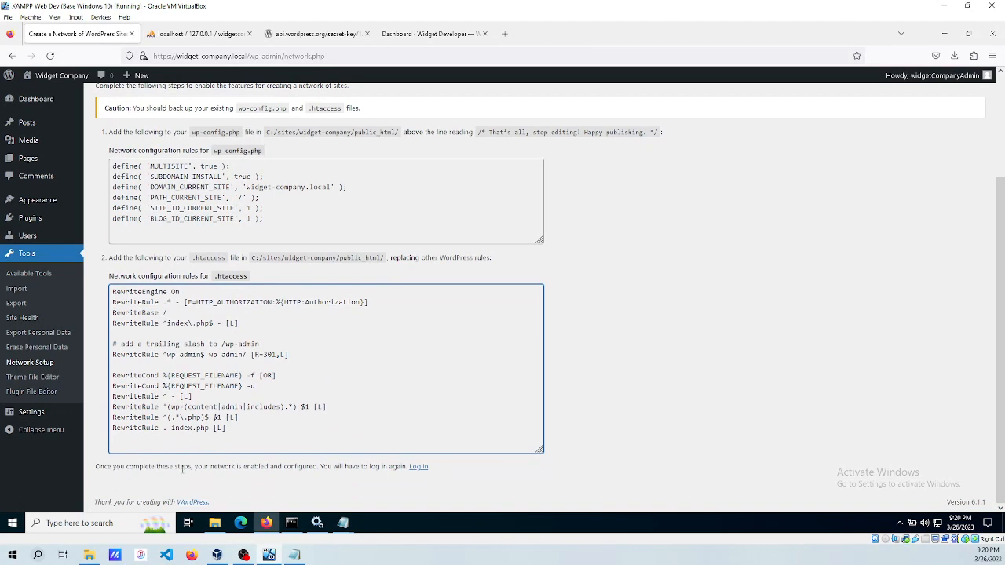
click(418, 468)
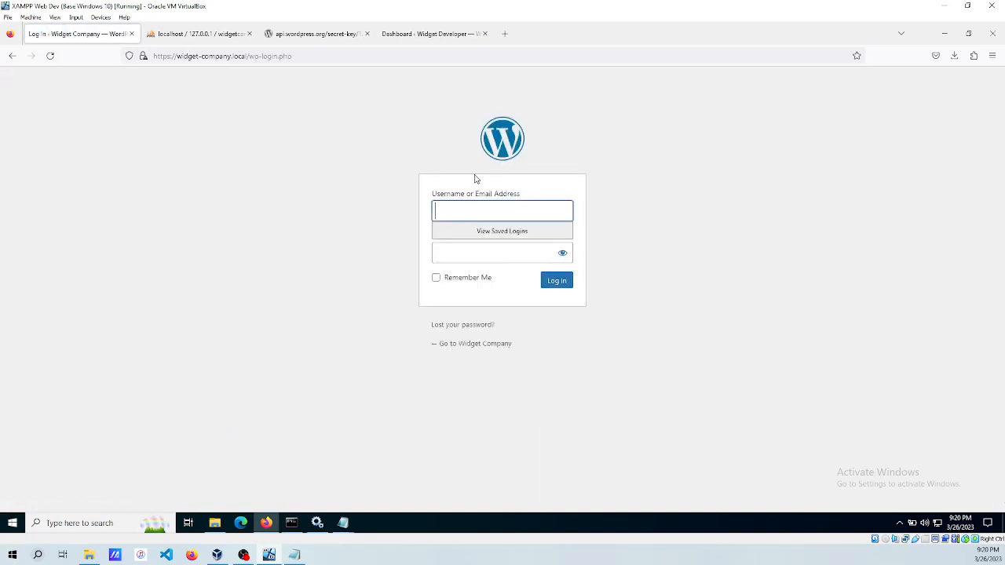
click(463, 213)
click(217, 221)
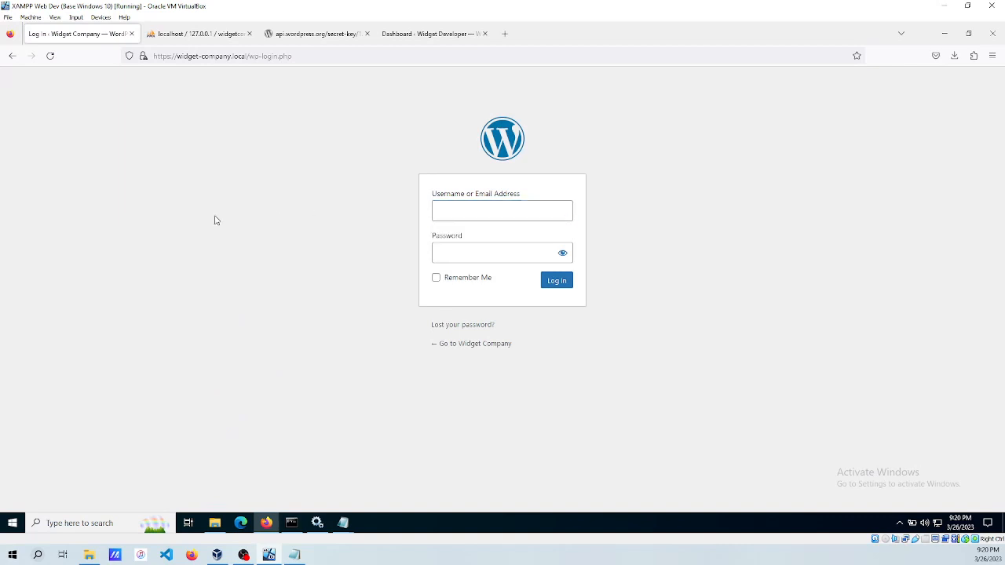
mouse_move(349, 522)
click(280, 466)
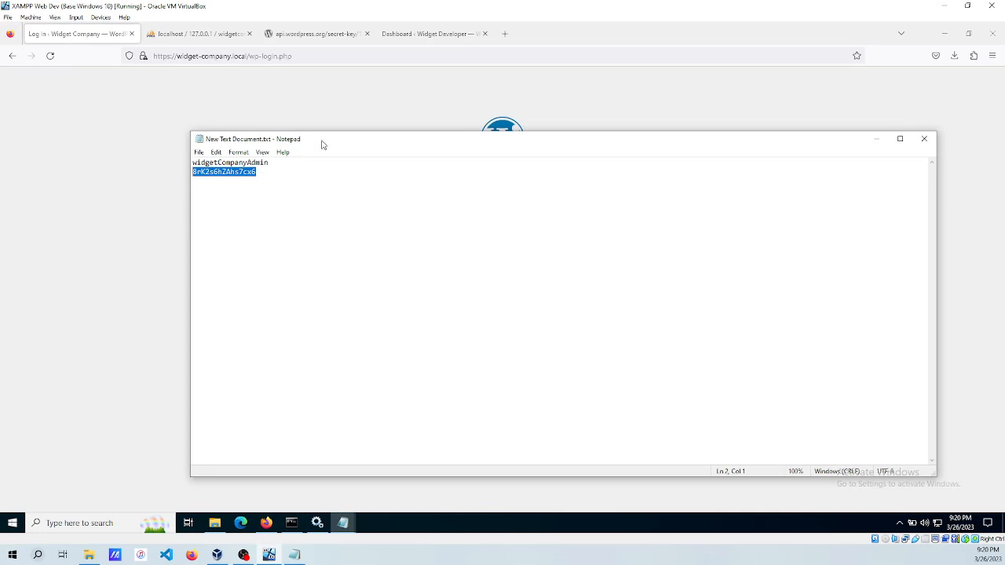
click(876, 139)
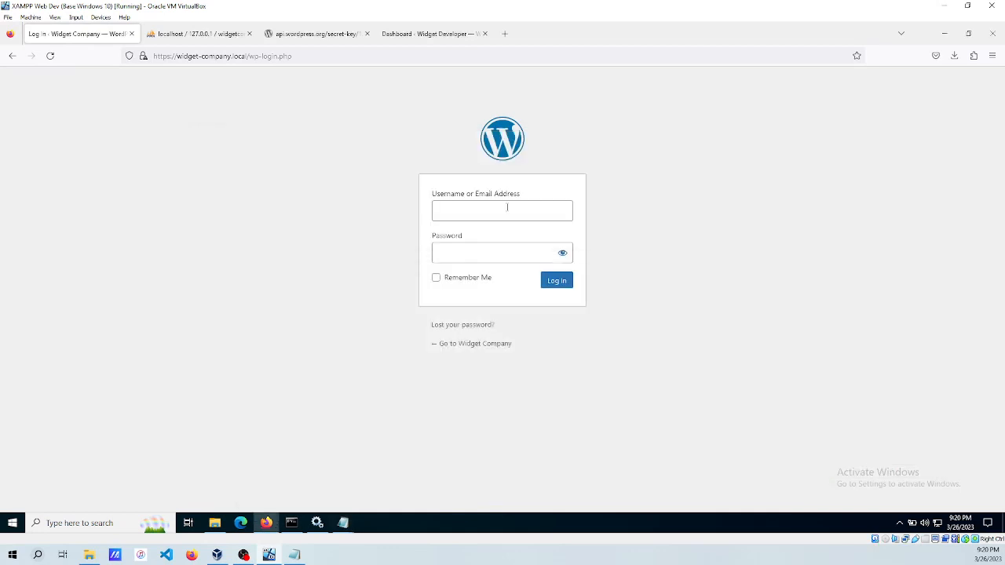
Log in with the admin username and pasted password, declining Firefox's save-login prompt.
click(482, 212)
text(W)
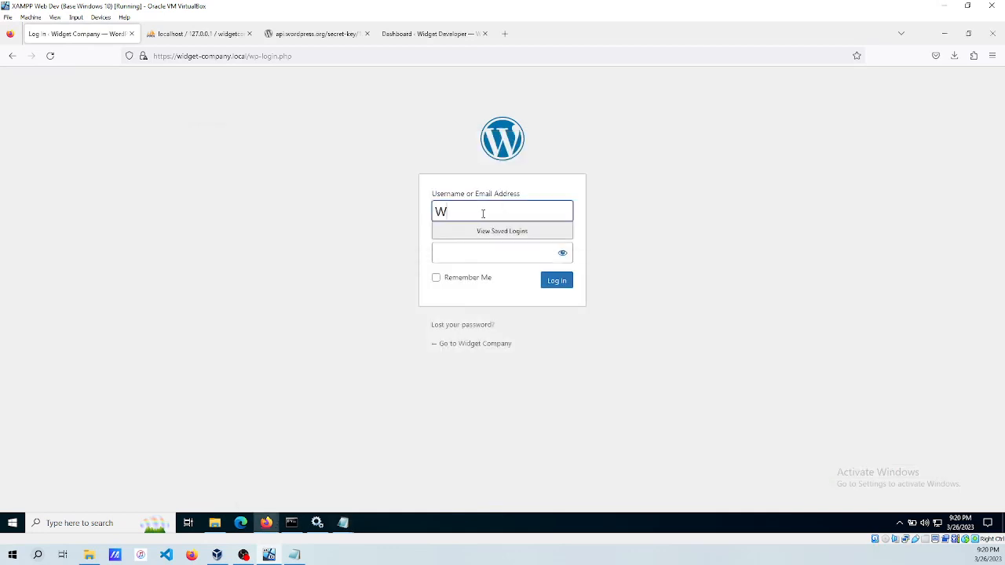
text(idgetCompanyAdmin)
key(Tab)
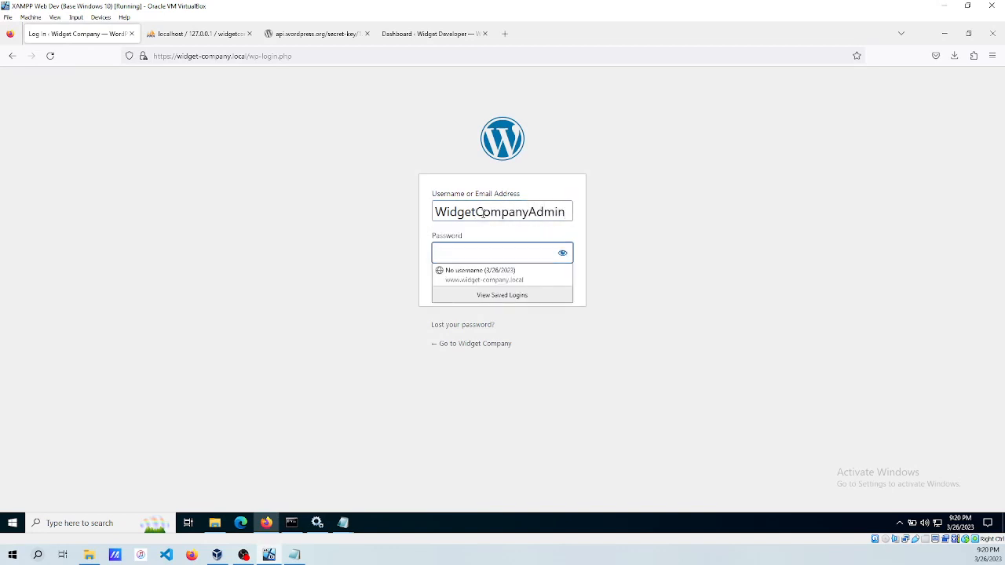
key(ctrl+v)
click(557, 281)
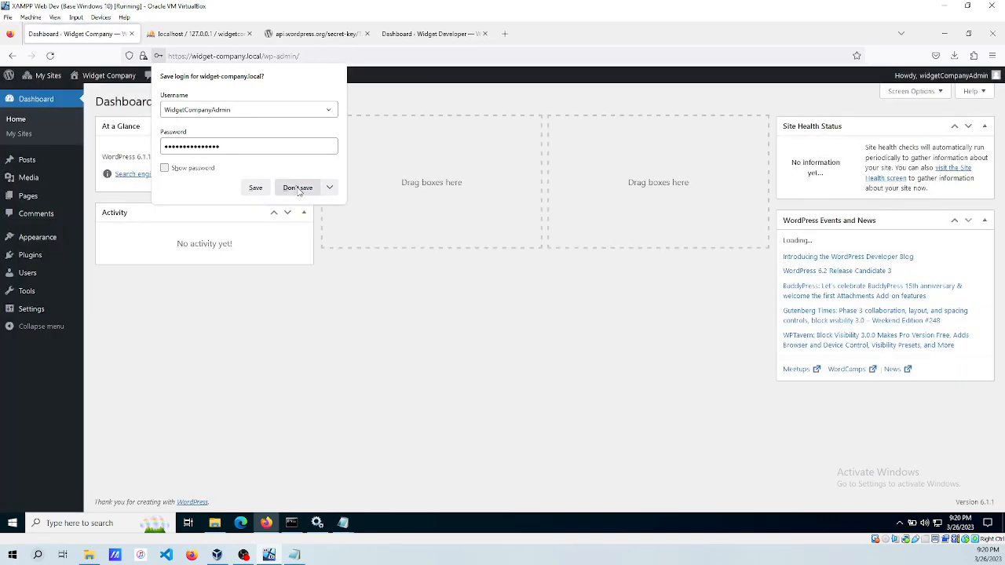
click(298, 189)
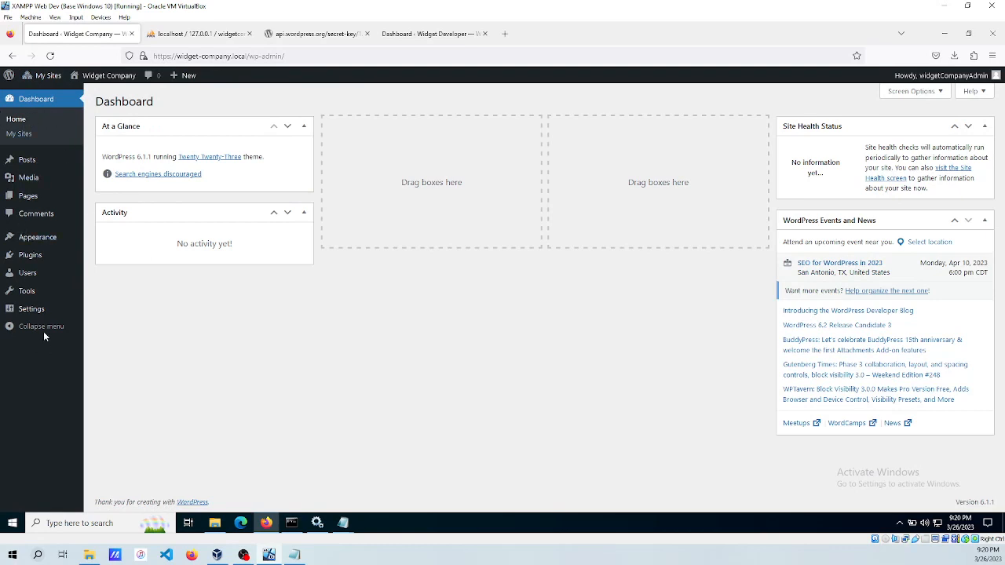
Open My Sites > Network Admin > Dashboard and move Events and News to the right column.
mouse_move(51, 80)
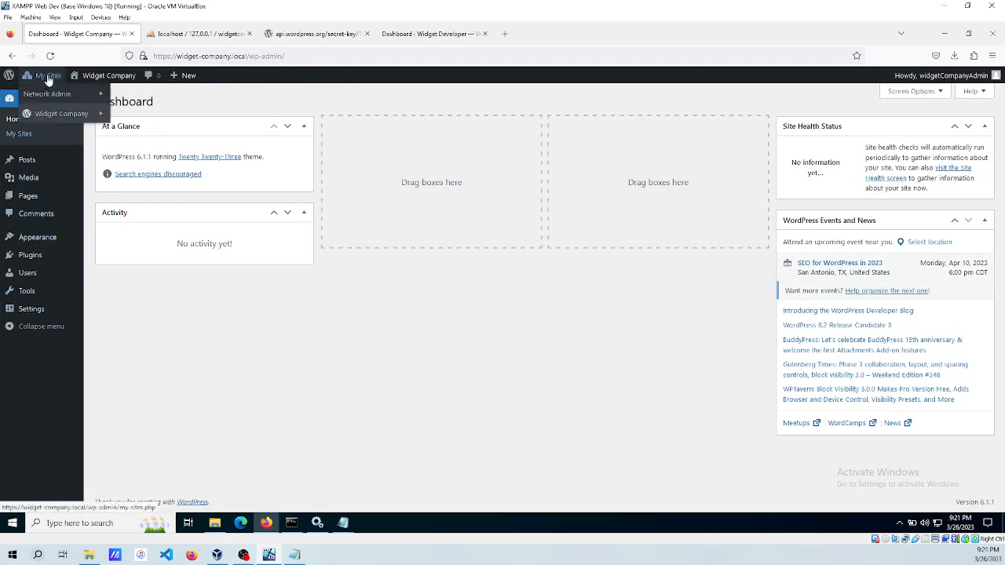
mouse_move(88, 79)
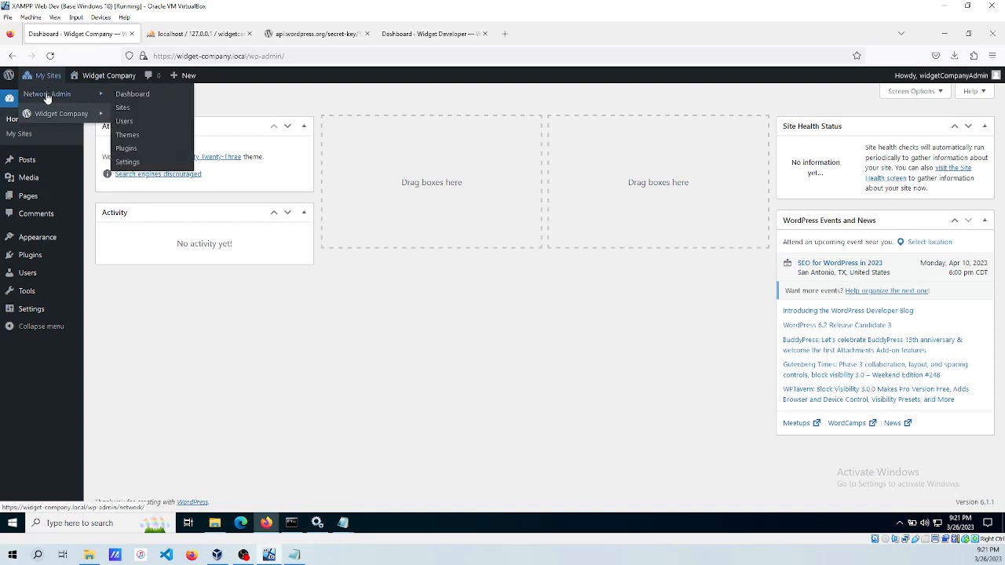
click(133, 95)
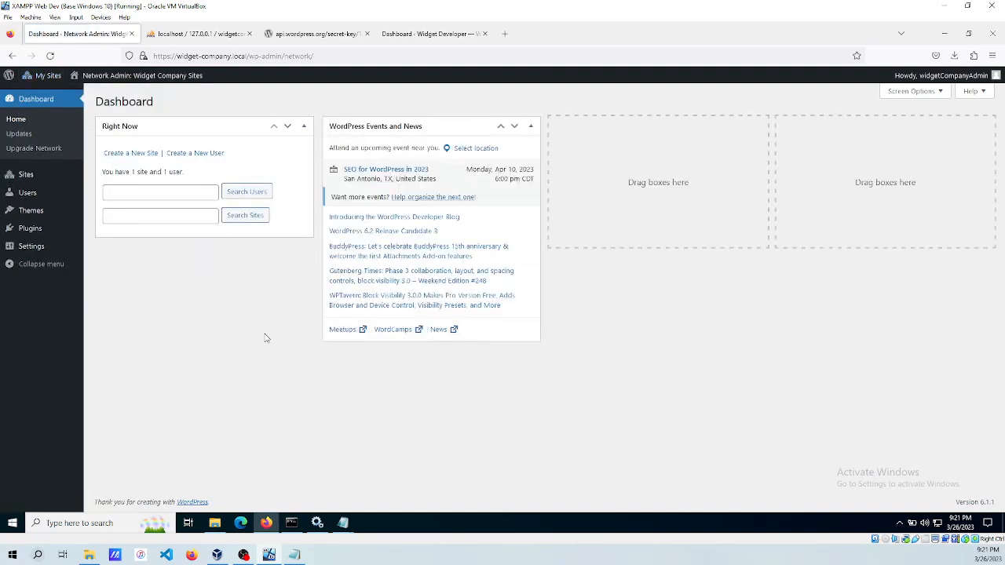
drag(489, 127, 906, 146)
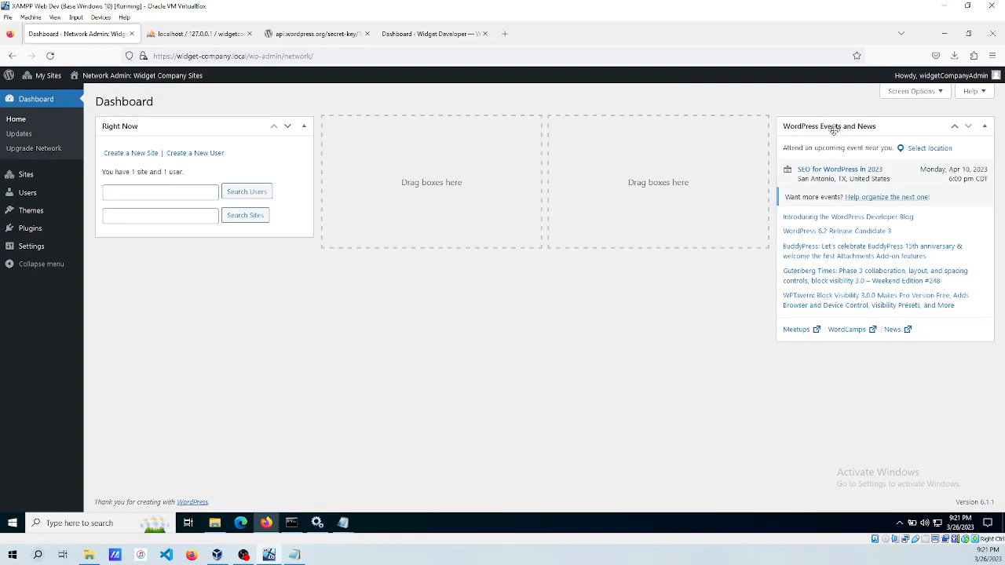
Open and close the dashboard's Screen Options panel twice.
click(922, 92)
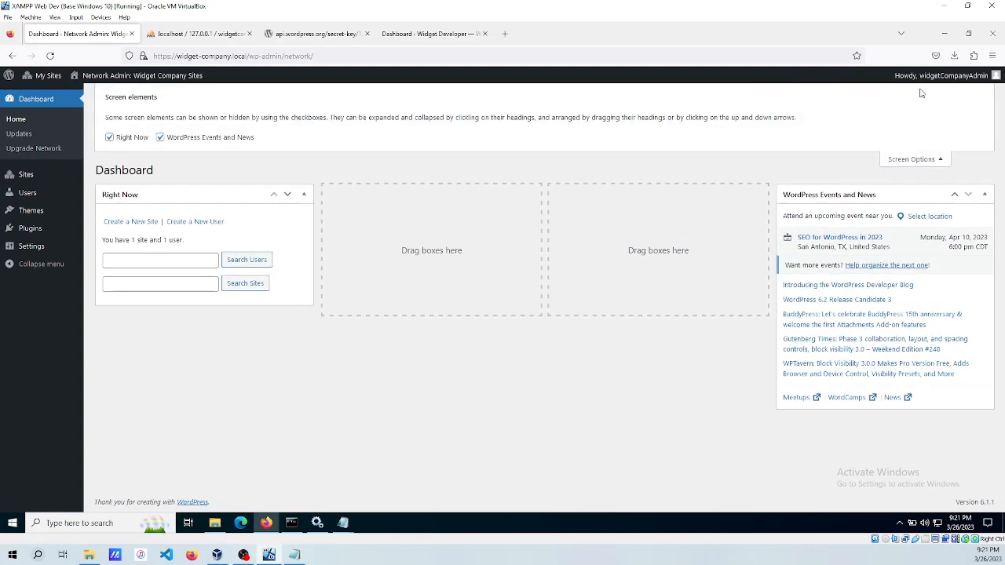
click(907, 161)
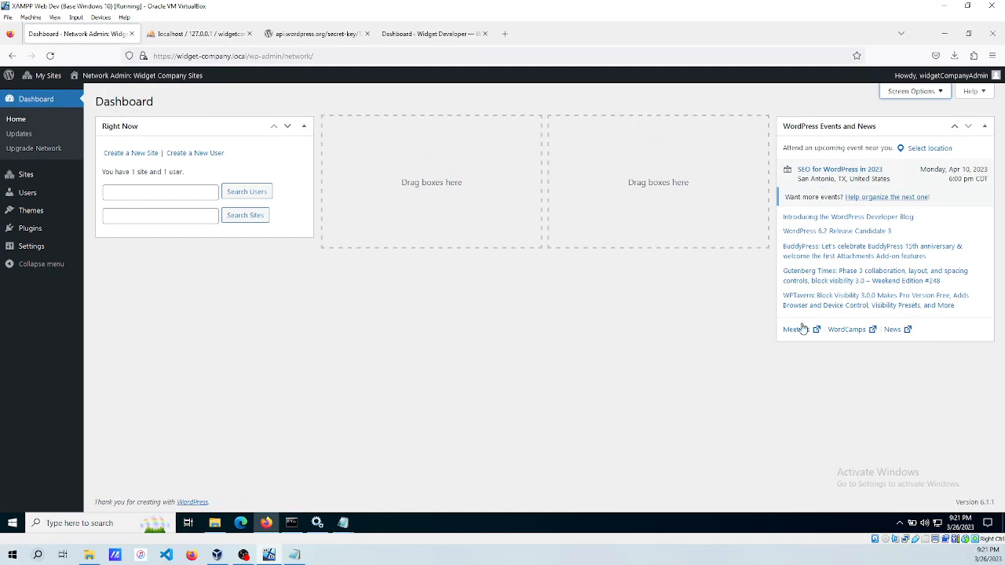
click(911, 91)
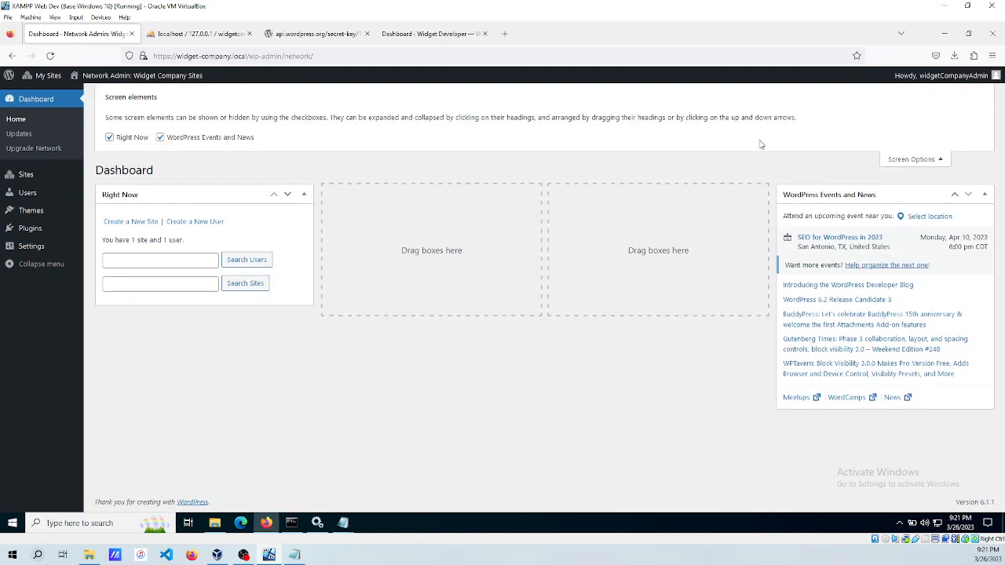
click(907, 161)
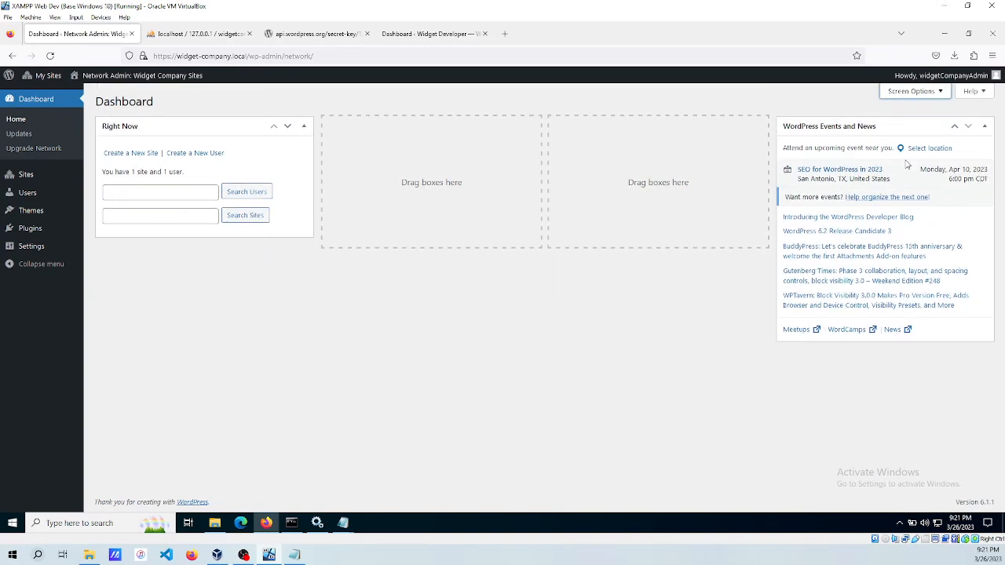
Review the network's Updates, Sites and Users pages, ending on Themes listing Twenty Twenty-Three.
click(18, 136)
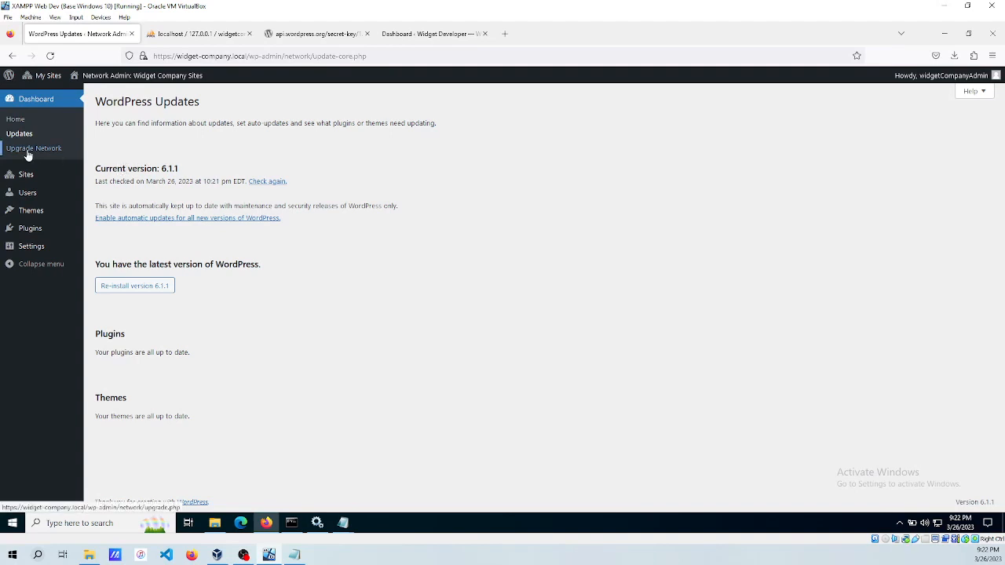
mouse_move(28, 178)
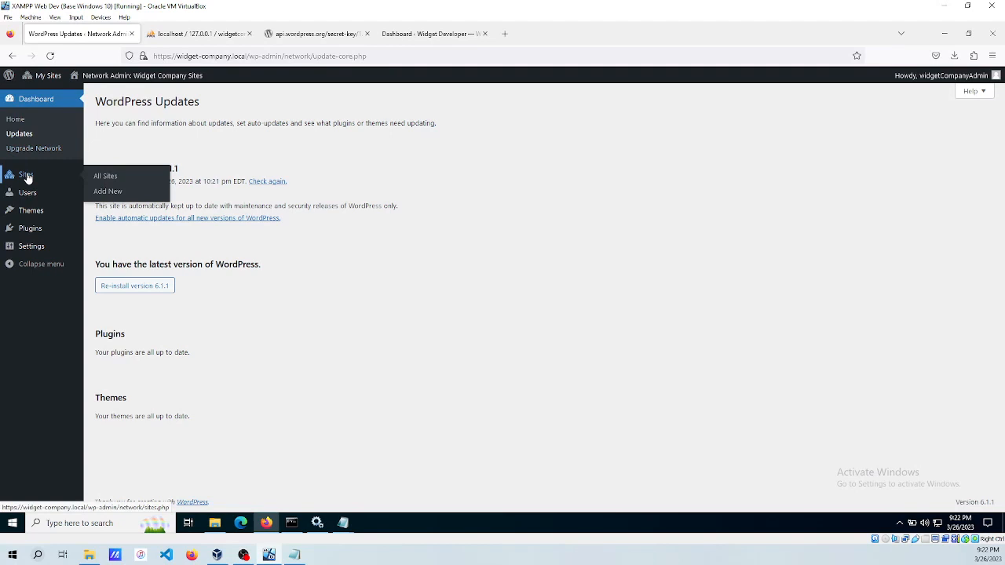
click(27, 179)
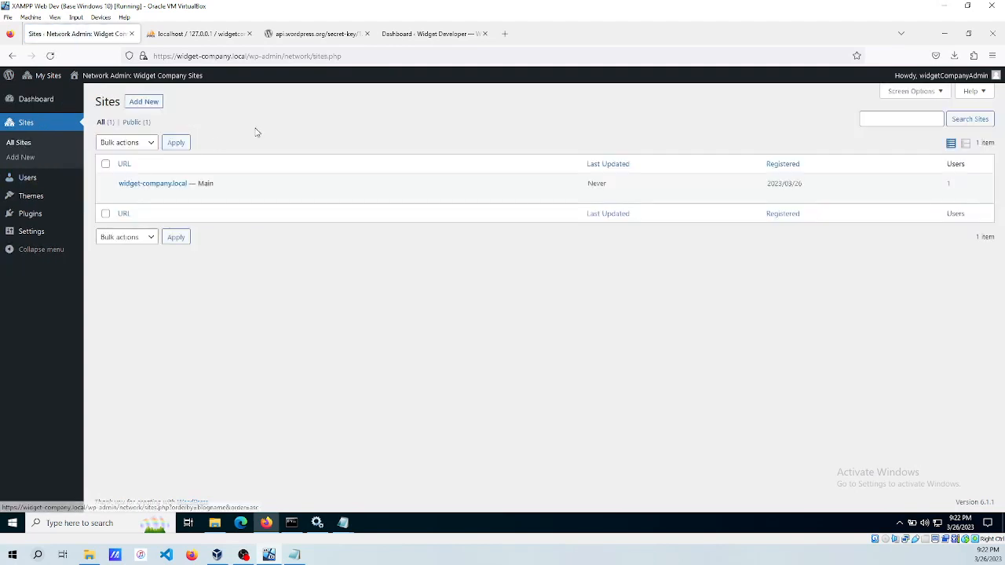
mouse_move(164, 188)
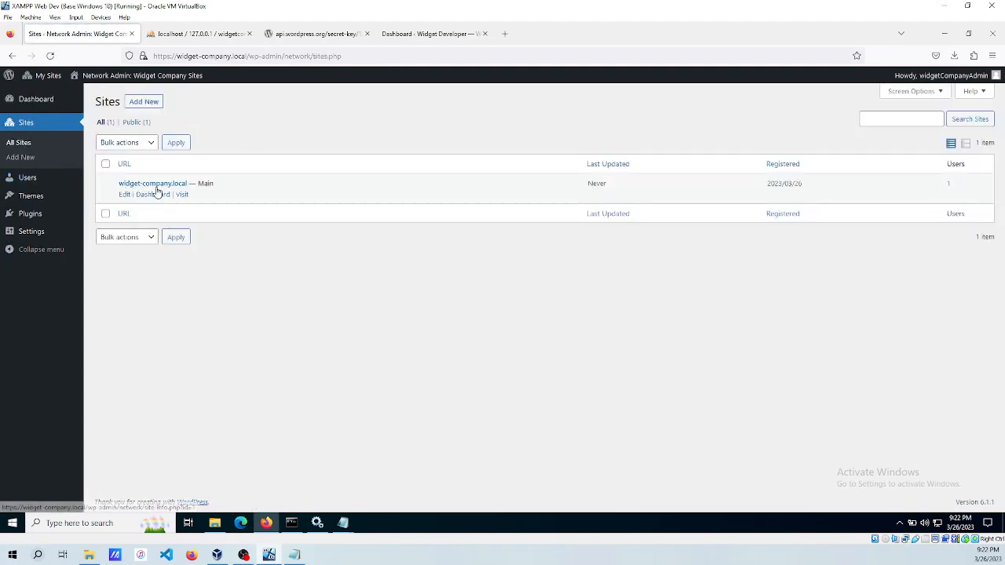
mouse_move(27, 181)
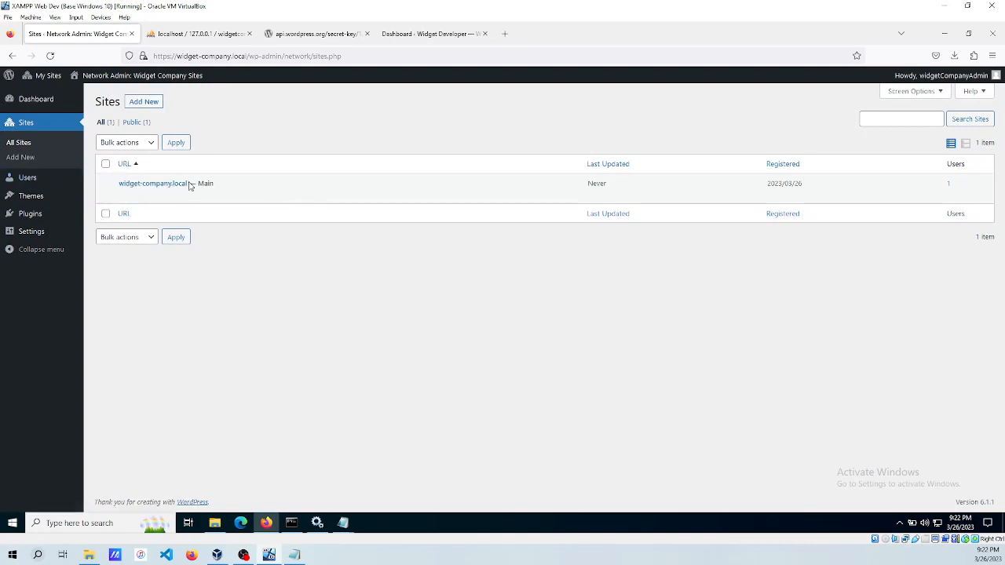
click(26, 180)
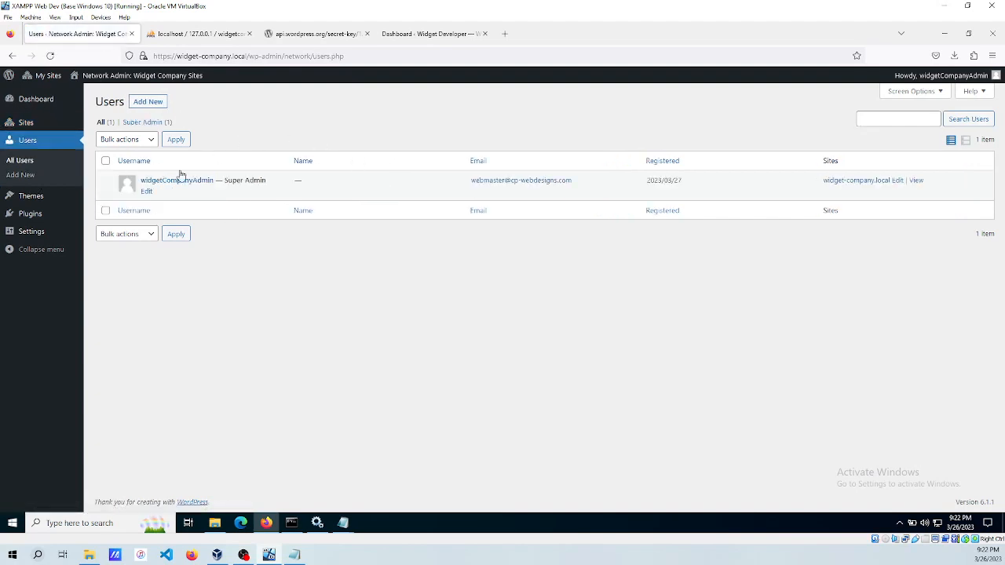
mouse_move(28, 200)
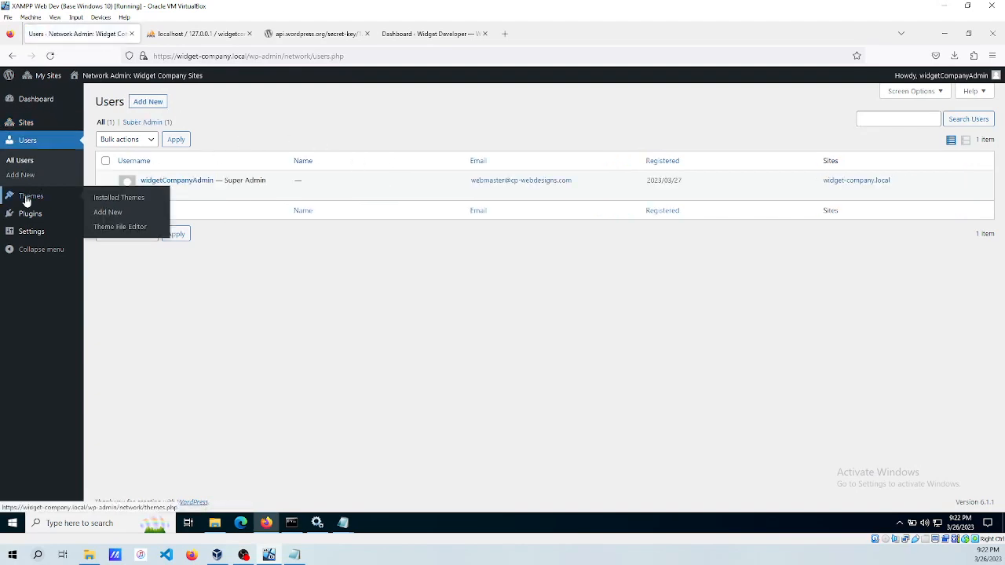
click(26, 199)
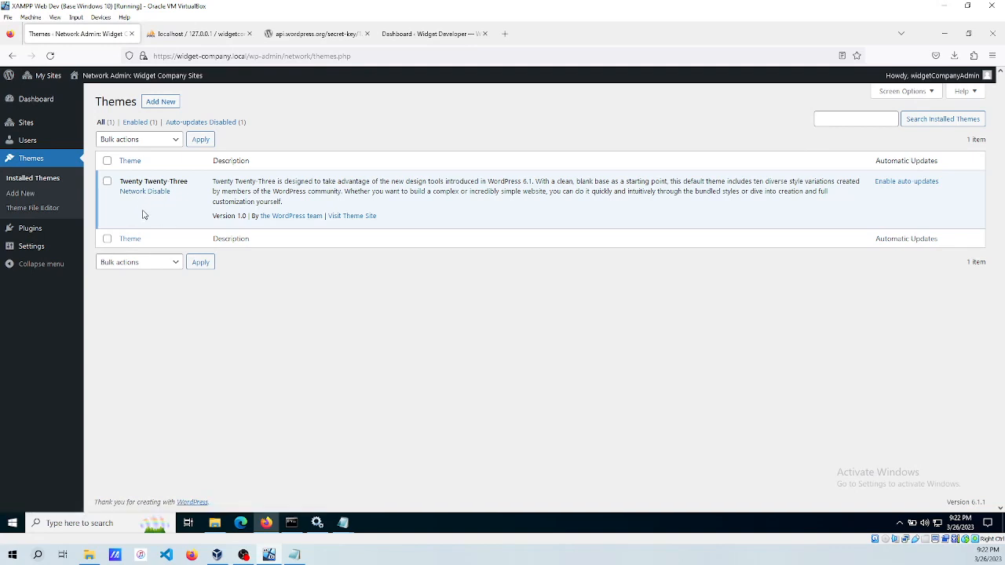
View the network's empty Installed Plugins page, then go to Settings > Network Setup.
click(30, 230)
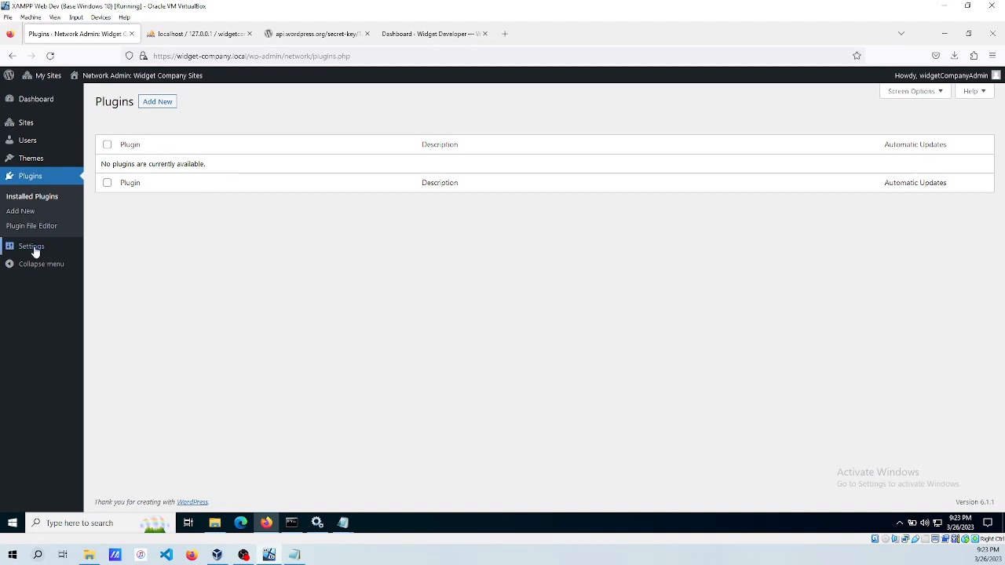
mouse_move(34, 252)
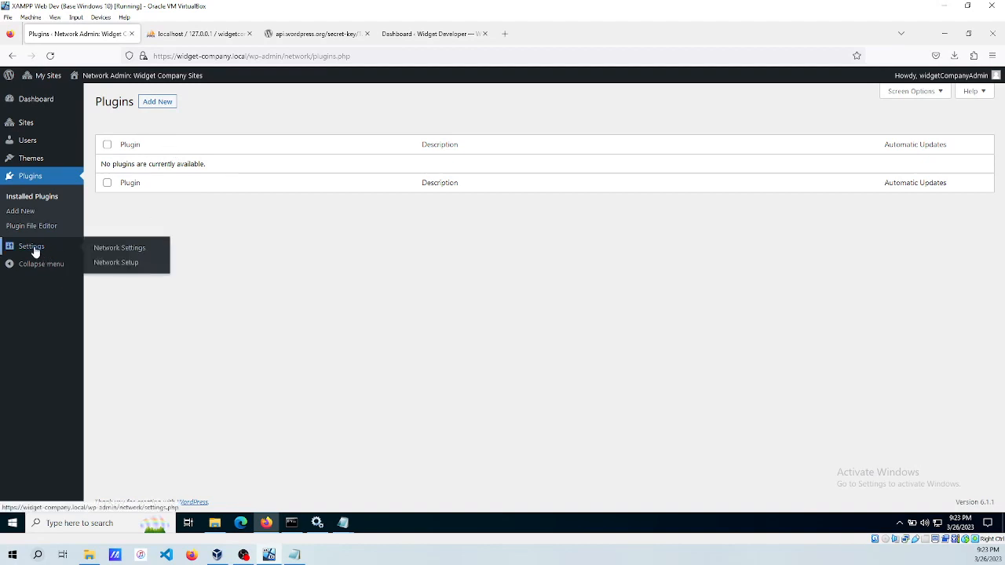
click(113, 268)
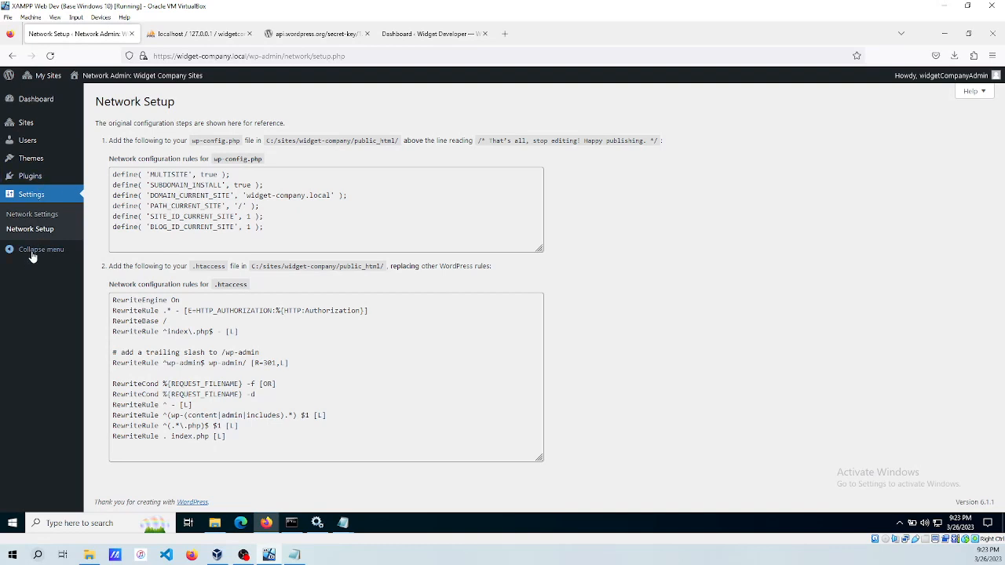
Open Settings > Network Settings and scroll through the registration and banned-names options.
click(33, 220)
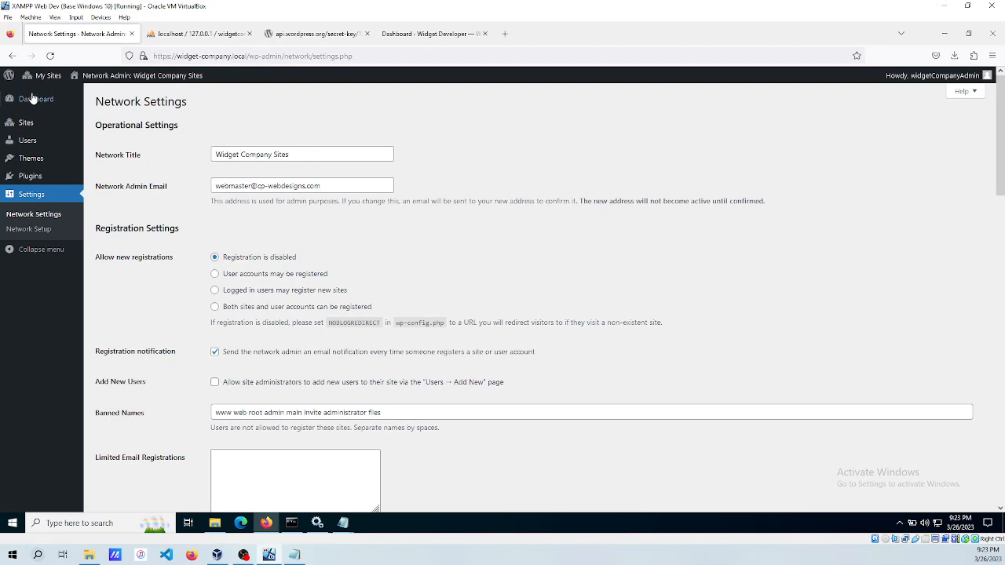
mouse_move(44, 75)
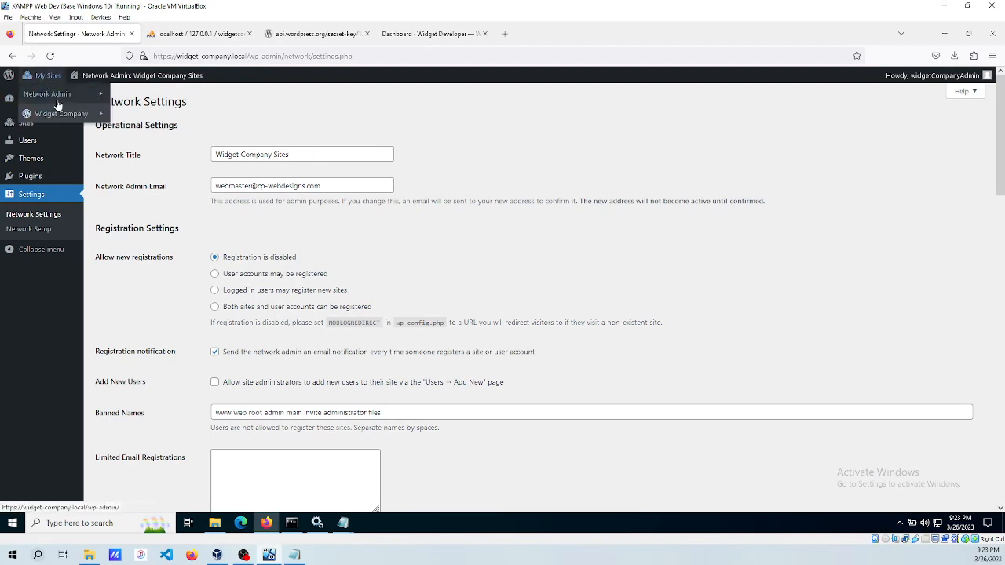
mouse_move(60, 96)
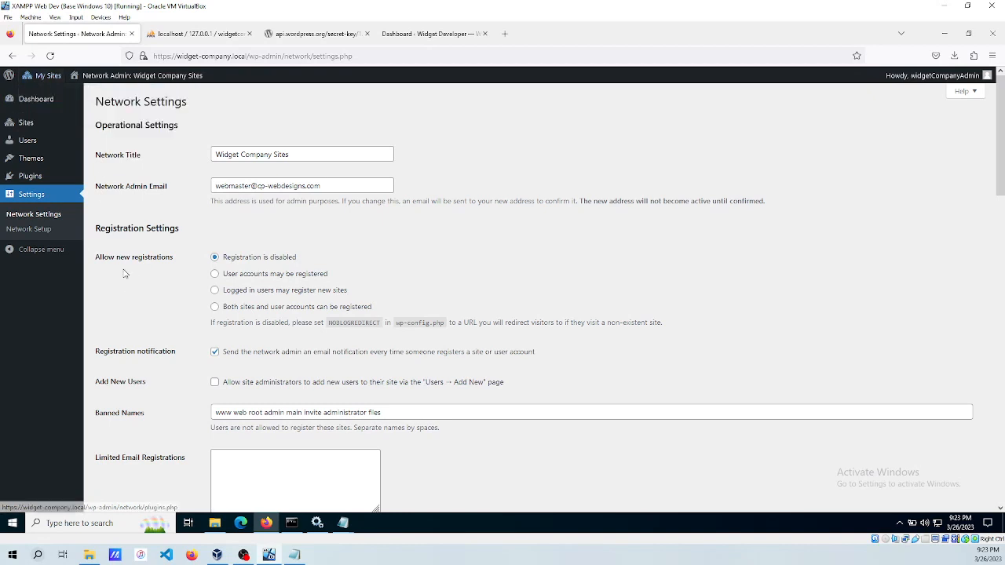
mouse_move(28, 128)
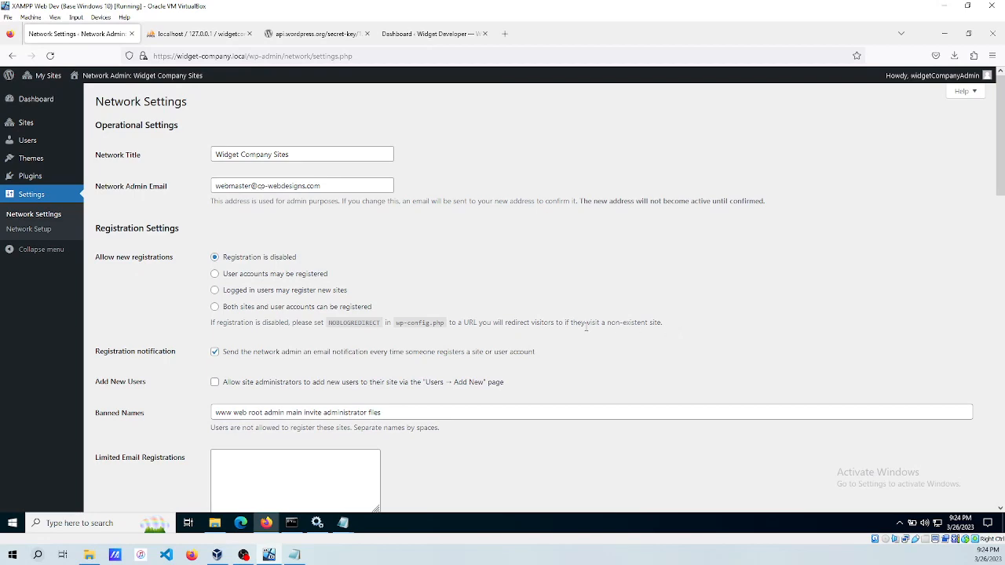
scroll(122, 297, down, 2)
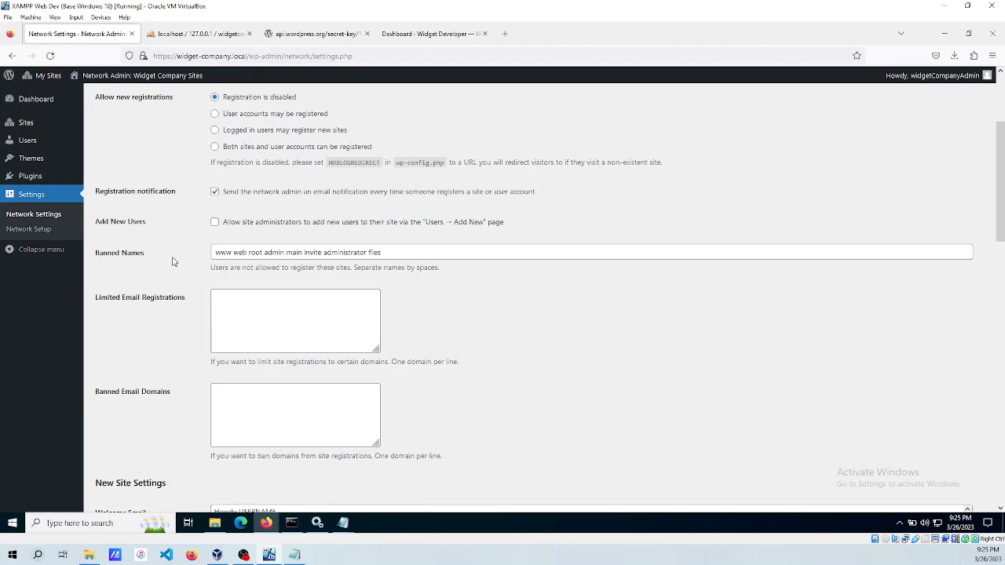
scroll(174, 262, down, 3)
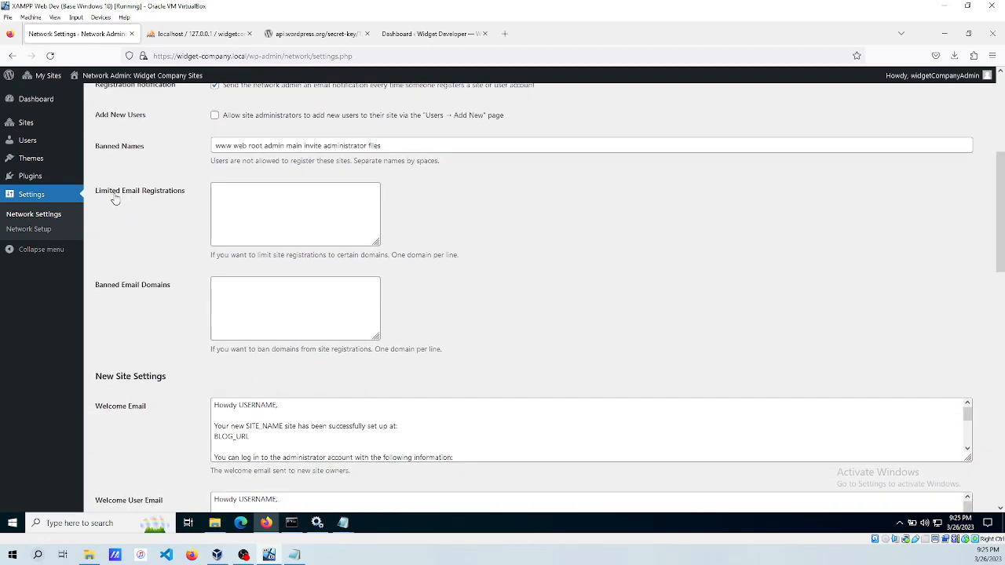
click(251, 209)
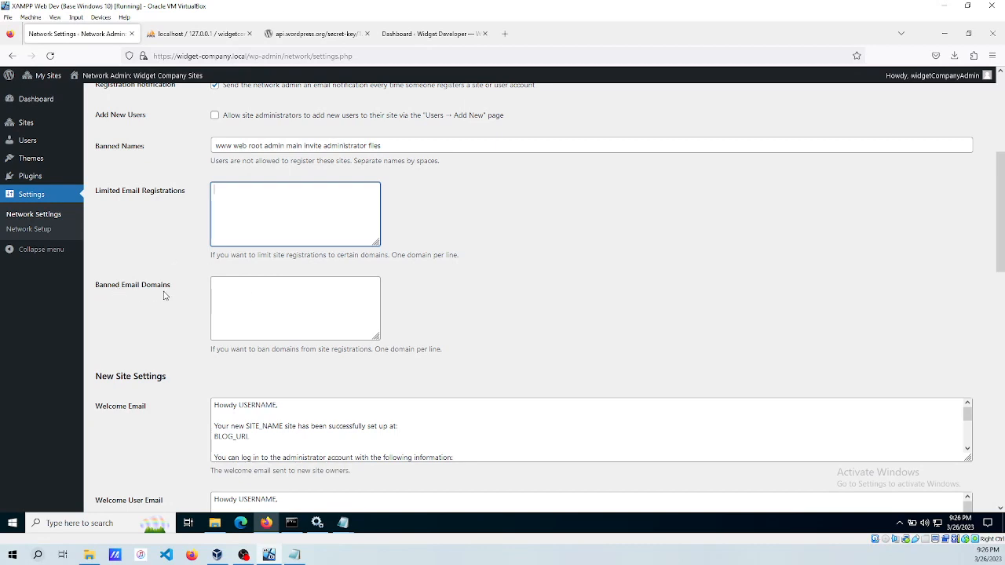
click(257, 297)
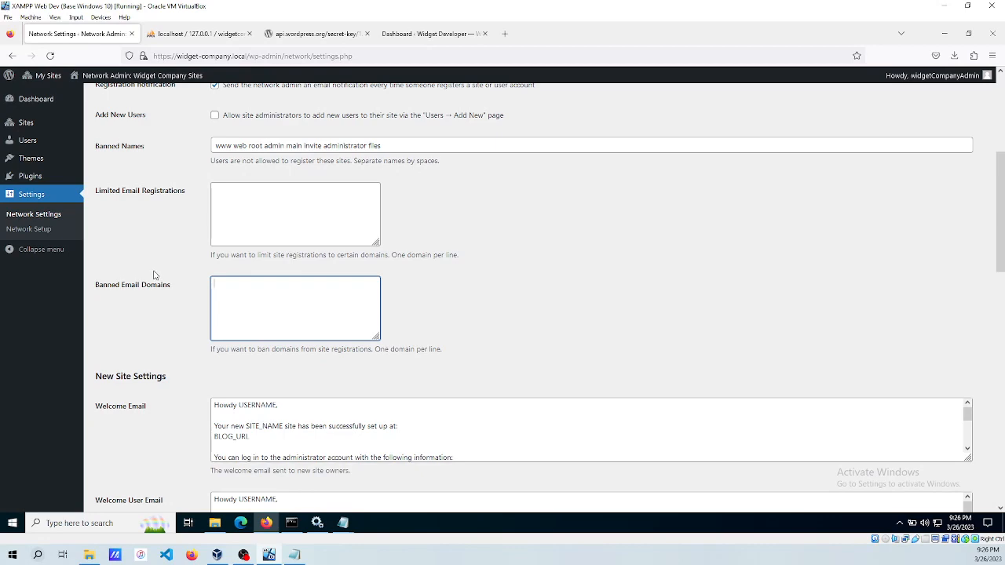
scroll(157, 276, down, 4)
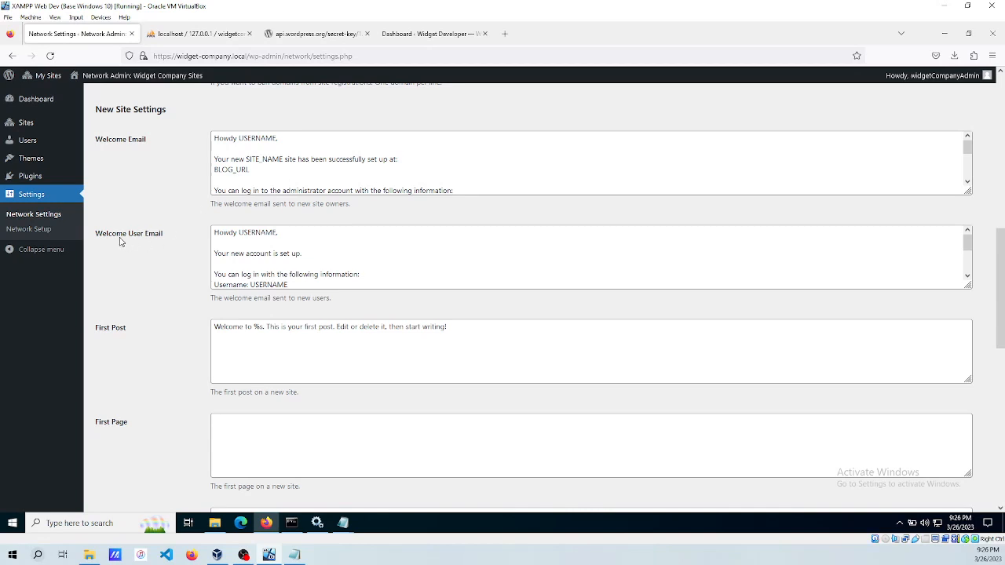
scroll(290, 255, down, 3)
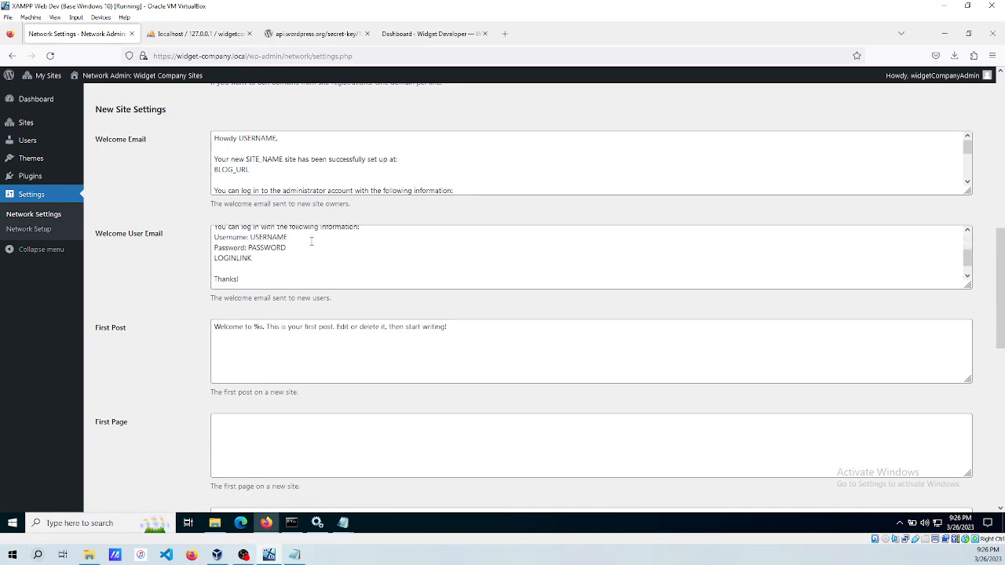
scroll(142, 328, down, 2)
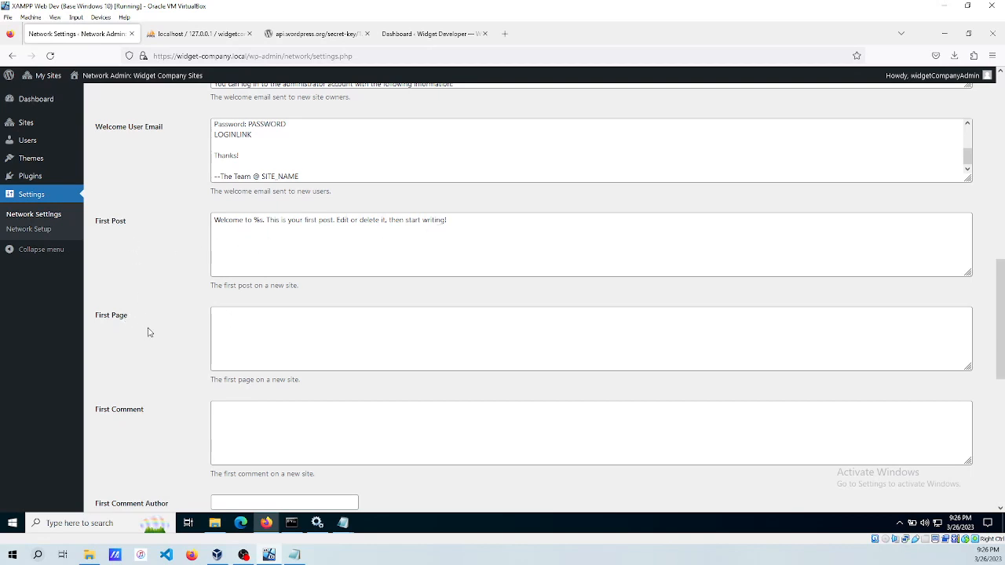
click(267, 323)
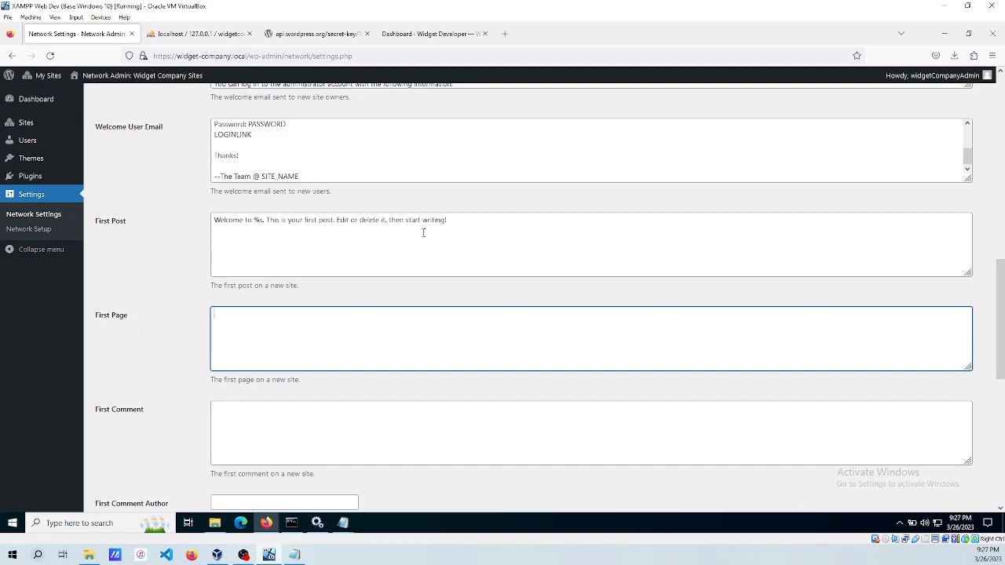
scroll(175, 260, up, 1)
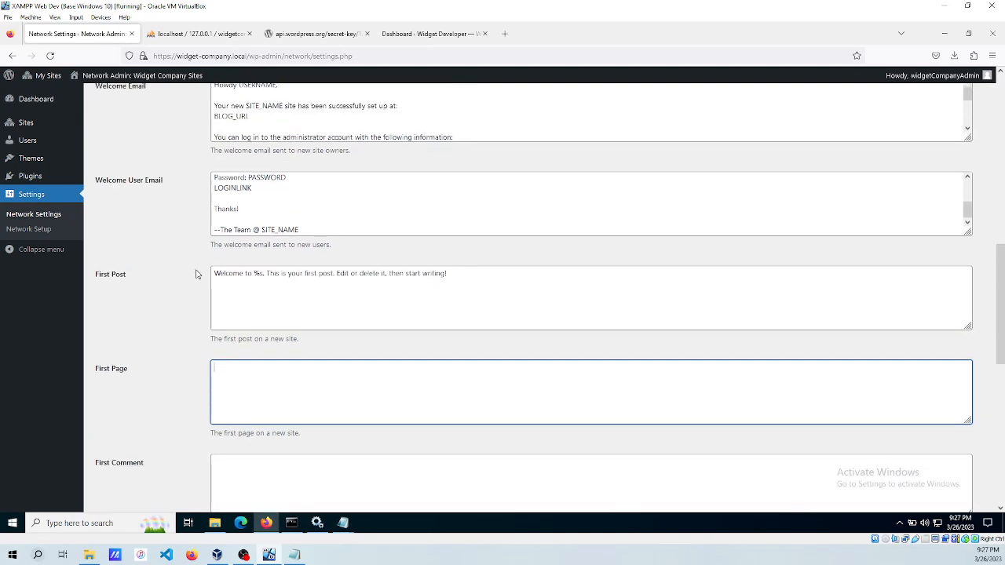
scroll(157, 284, down, 4)
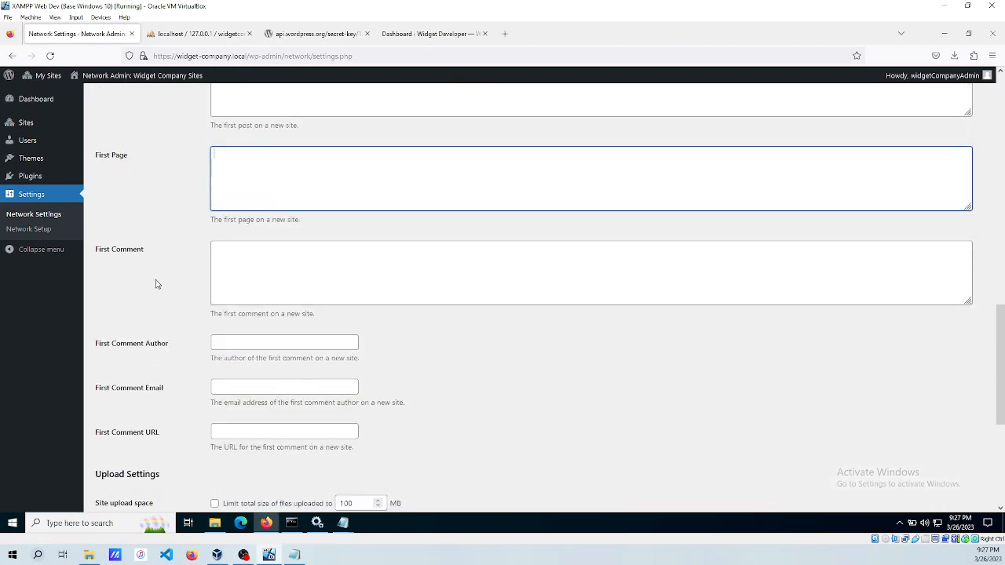
scroll(153, 286, down, 1)
scroll(153, 286, down, 3)
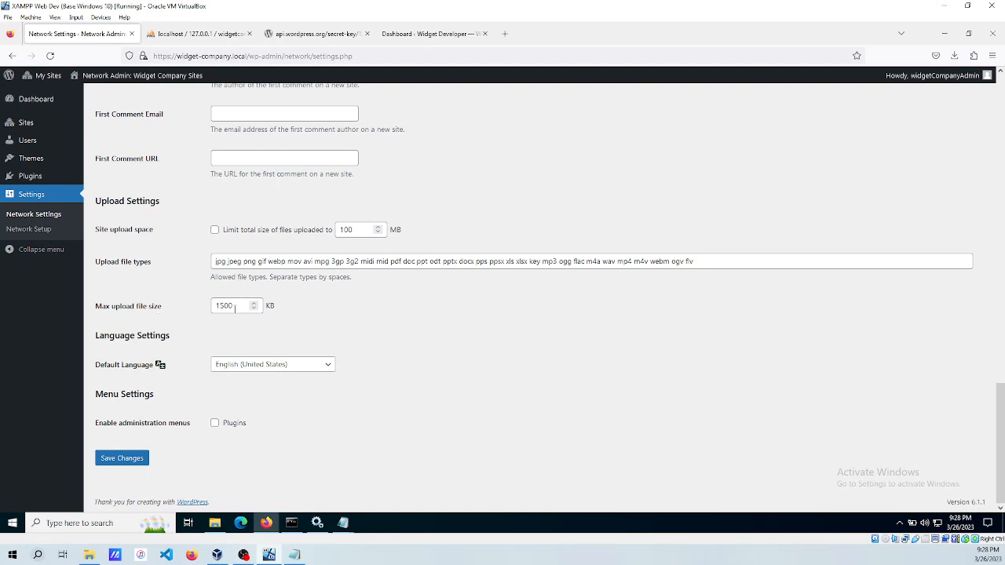
Change Max upload file size from 1500 to 4096 KB and enable the Plugins administration menu.
click(236, 309)
drag(239, 306, 184, 307)
text(2048)
key(BackSpace)
key(BackSpace)
key(BackSpace)
key(BackSpace)
text(4096)
click(413, 322)
click(215, 426)
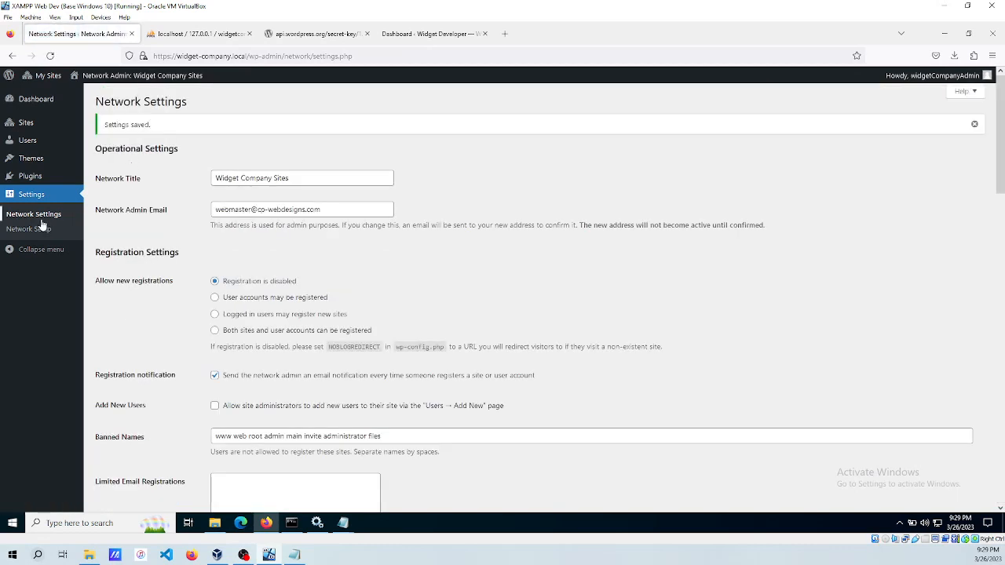
Edit widget-company.local from Sites, check its Users tab, then view its empty Themes tab.
click(24, 128)
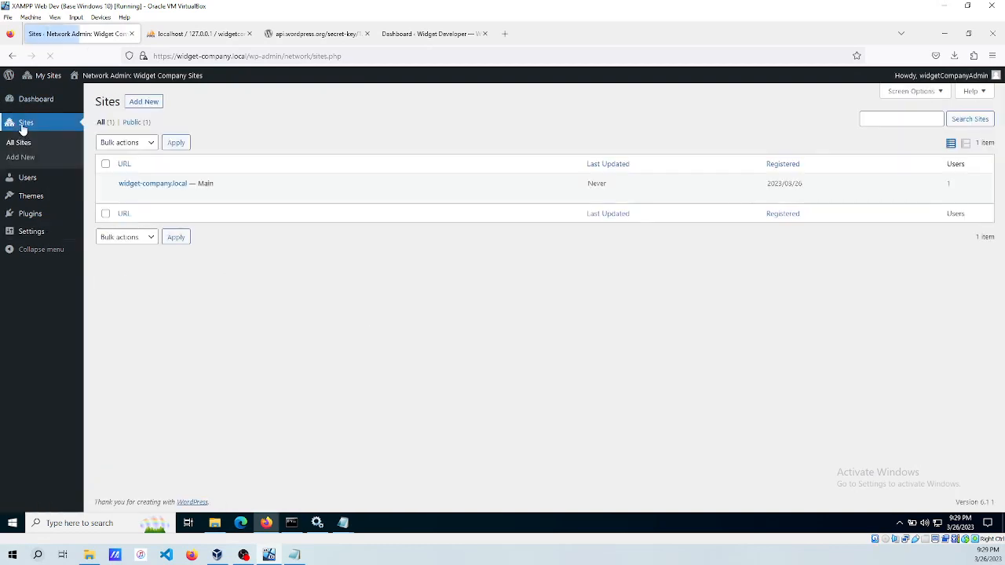
mouse_move(47, 79)
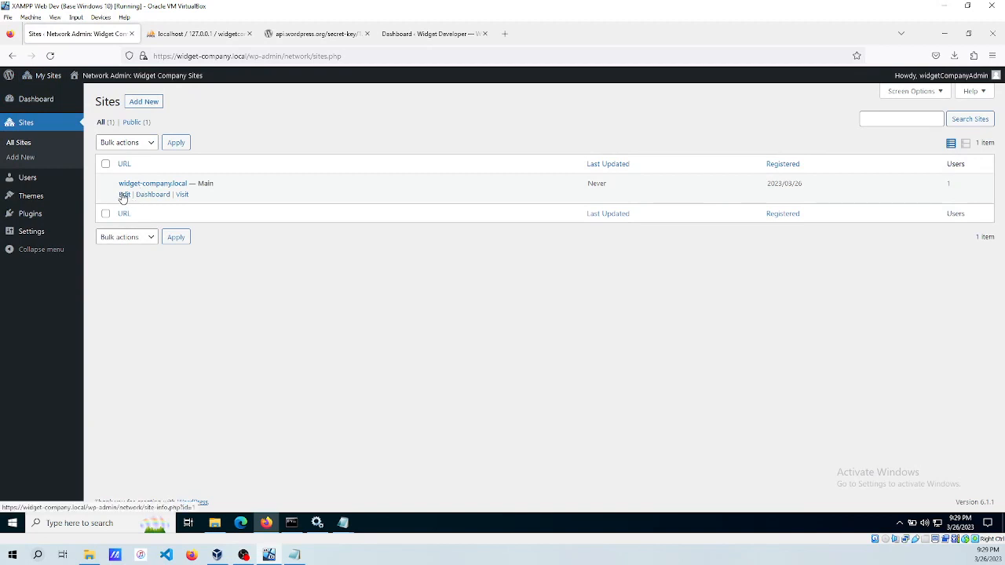
click(124, 195)
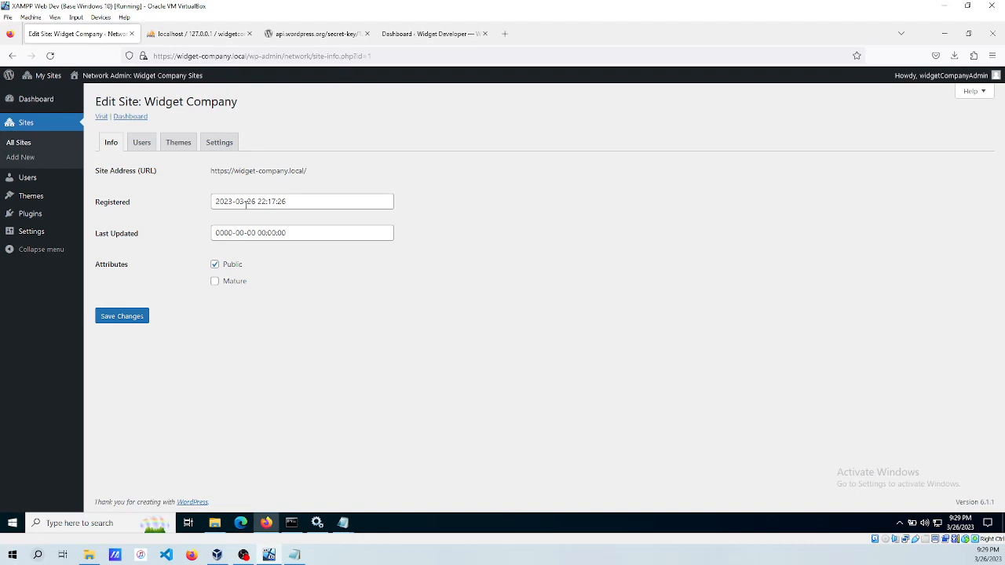
click(141, 145)
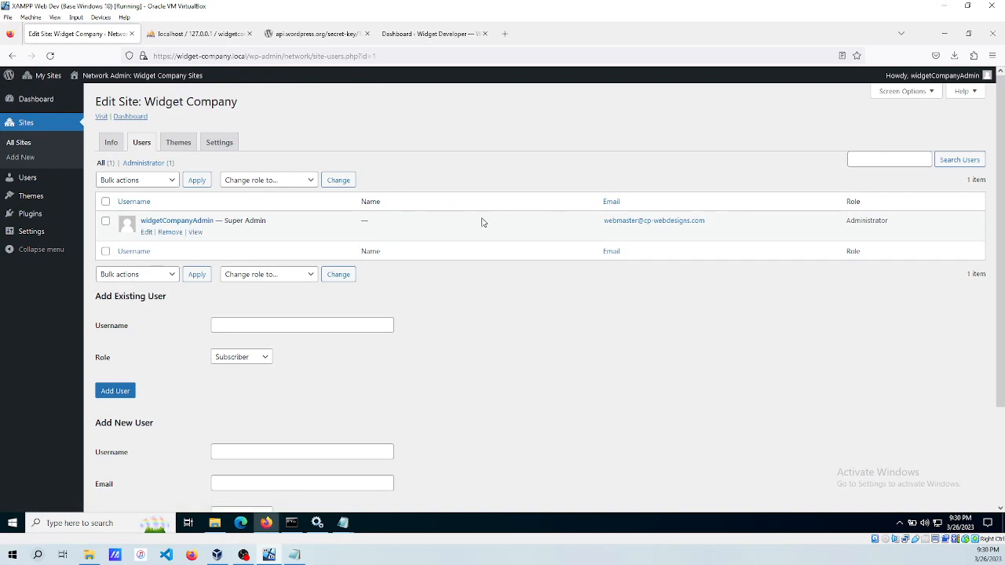
click(179, 145)
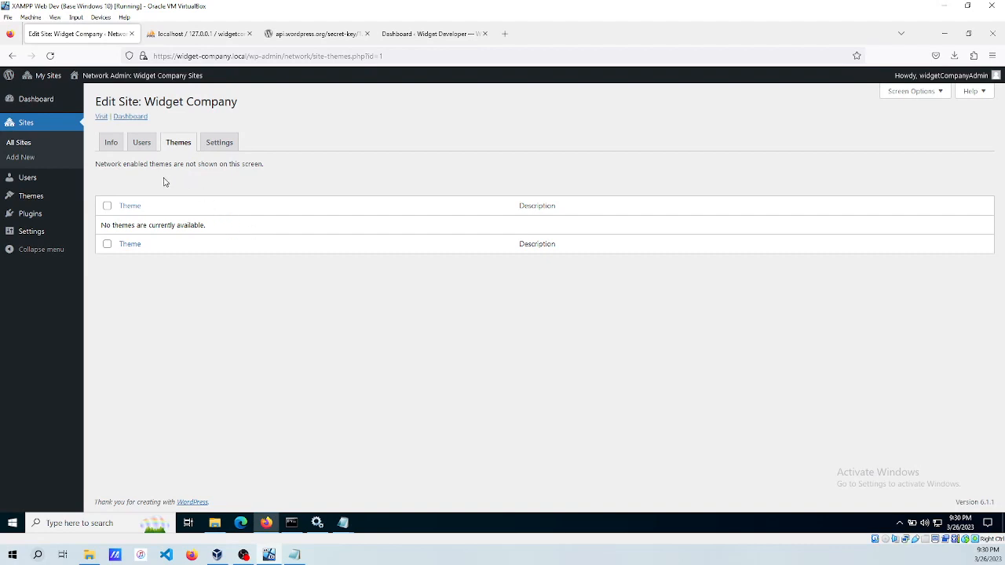
drag(107, 164, 245, 165)
click(264, 170)
Install the Twenty Twenty-Two theme from the network's Add New themes browser.
mouse_move(45, 196)
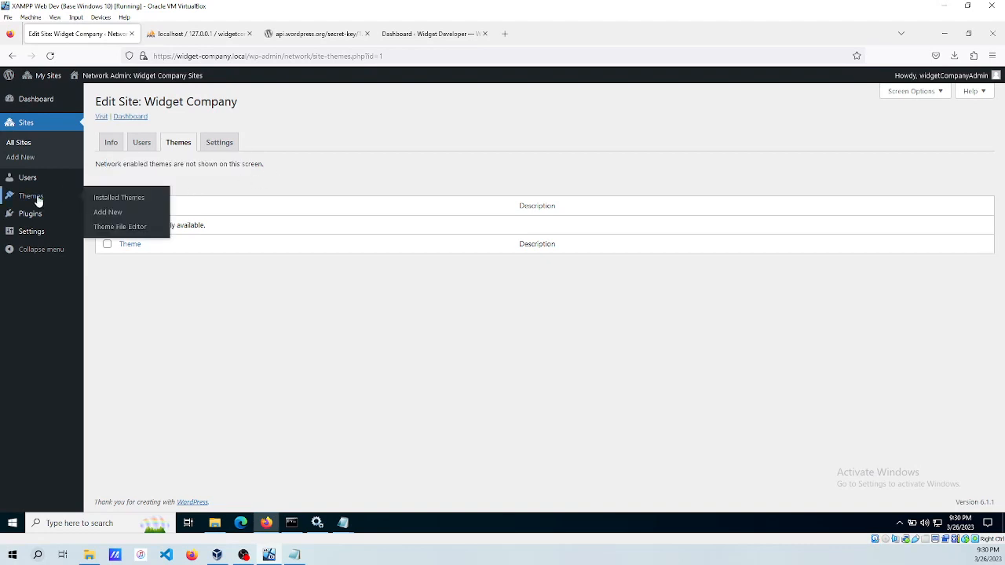
click(133, 195)
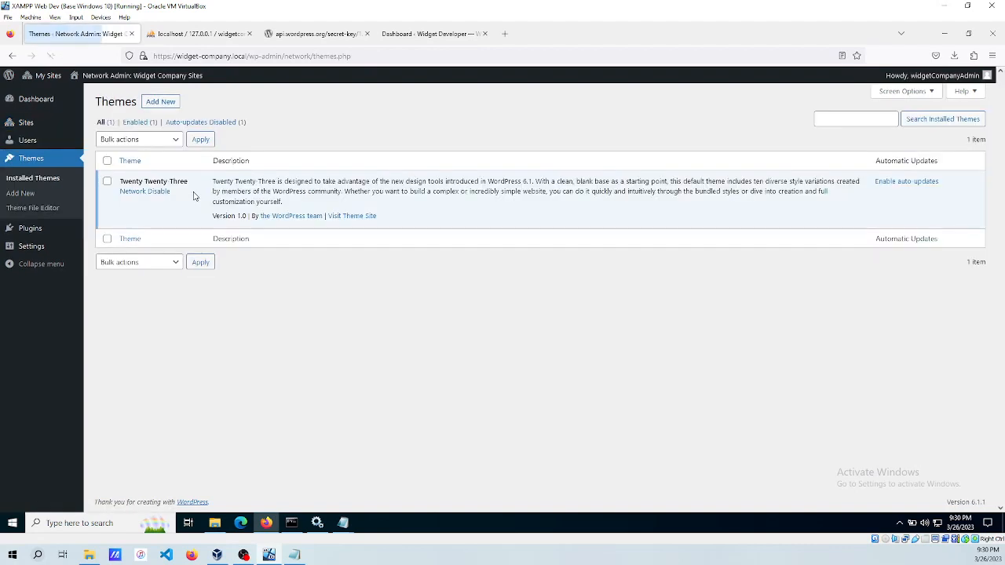
click(161, 102)
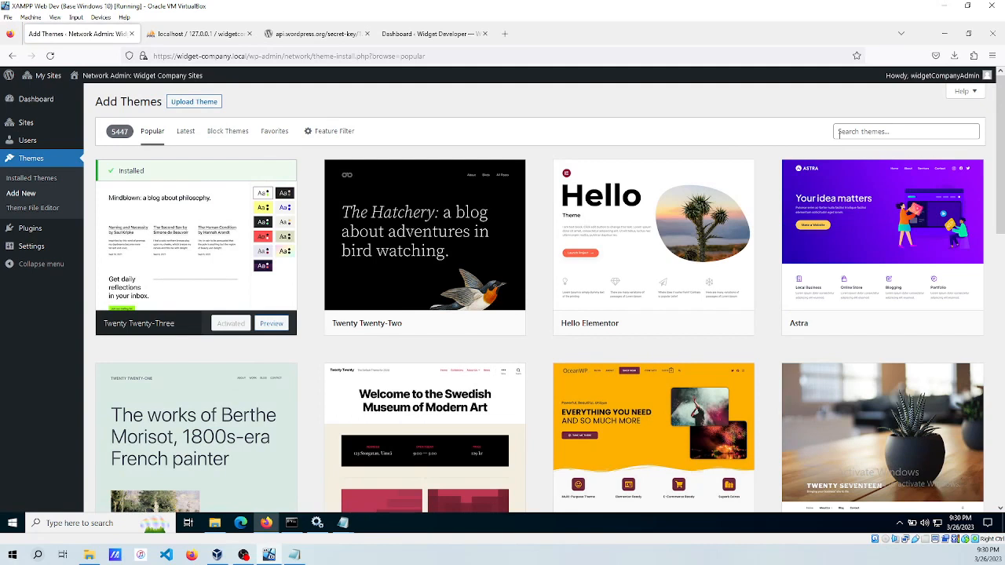
click(460, 323)
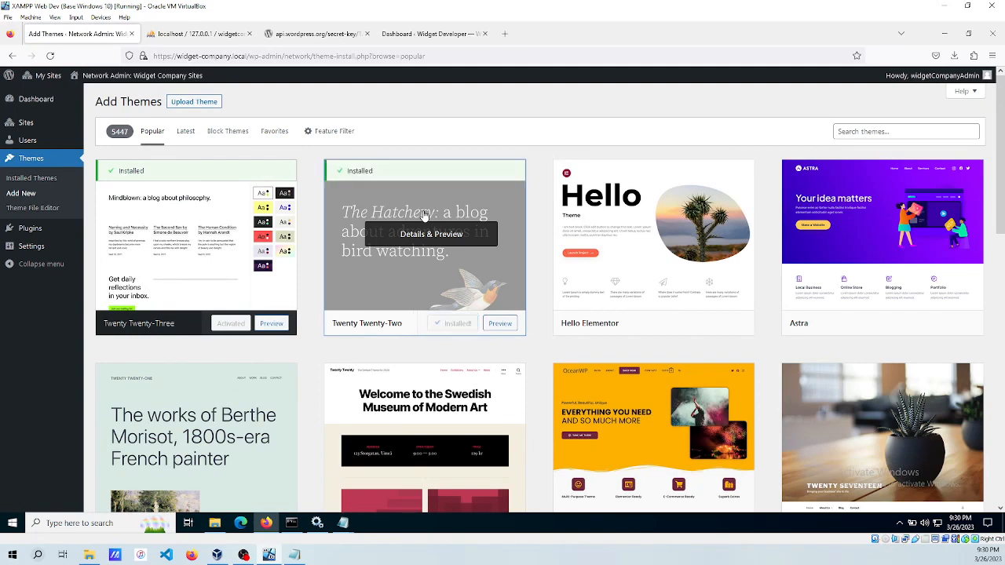
Return to the network's All Sites list.
mouse_move(21, 128)
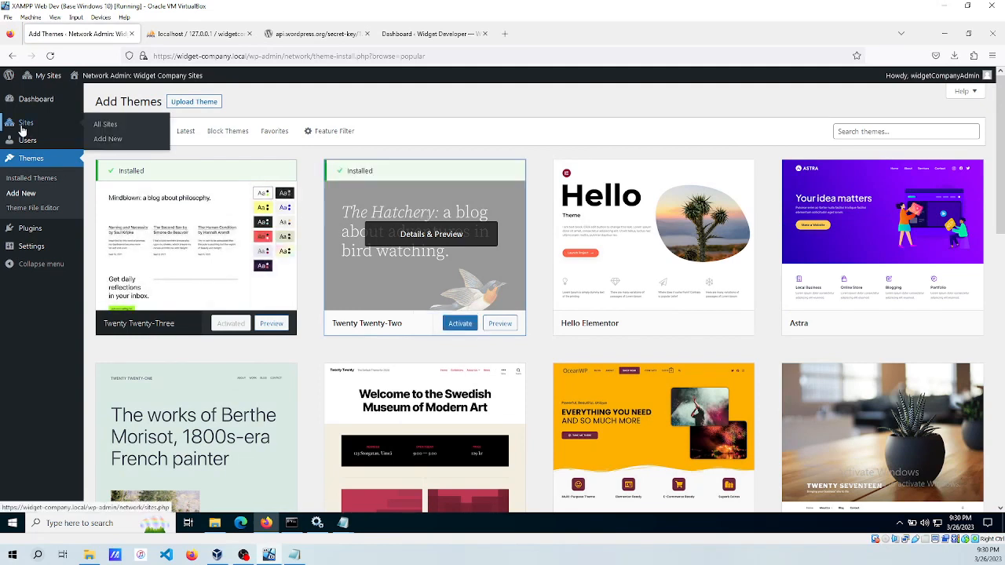
click(108, 125)
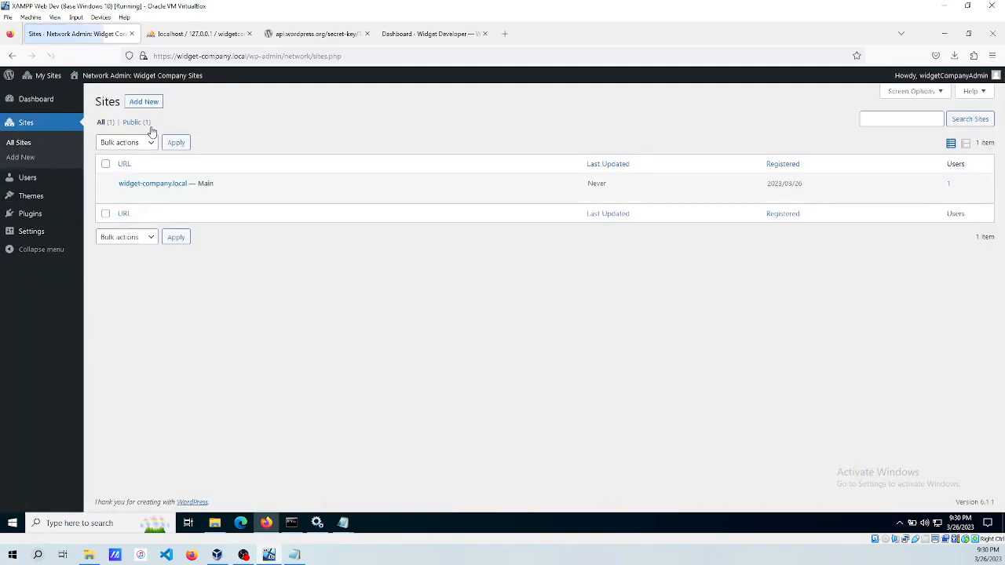
mouse_move(128, 198)
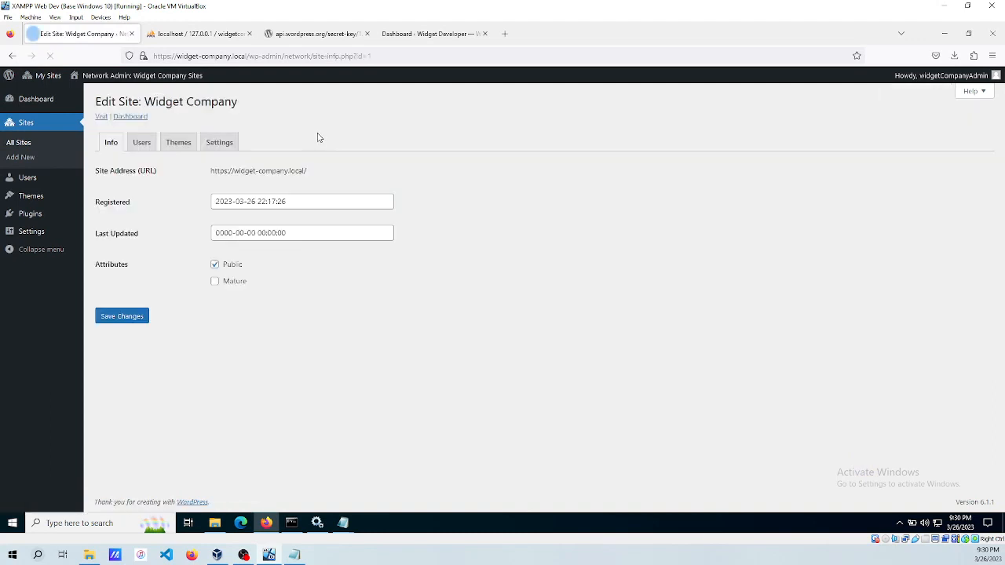
Check widget-company.local's Themes tab, then open the Widget Company Dashboard via My Sites.
click(178, 142)
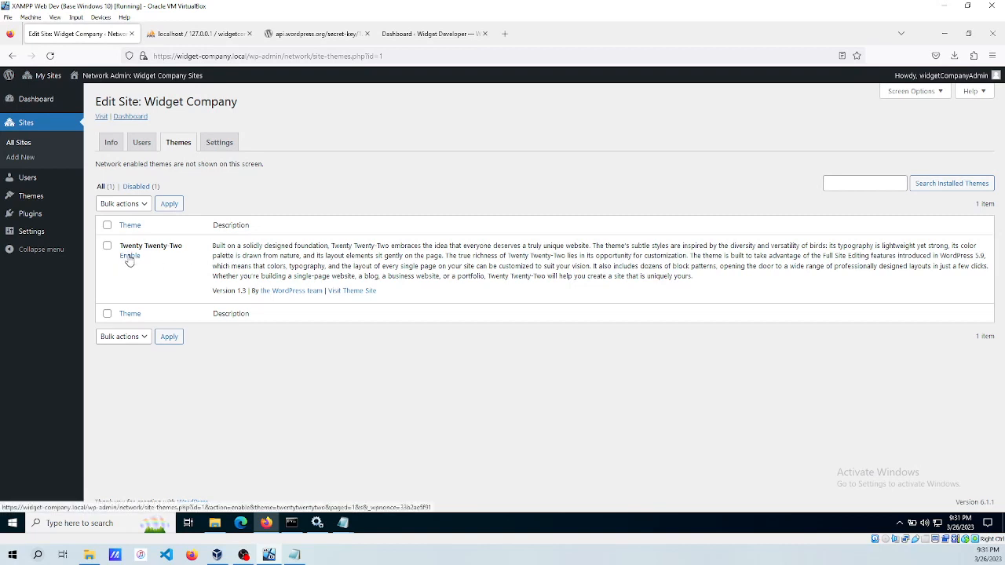
mouse_move(43, 75)
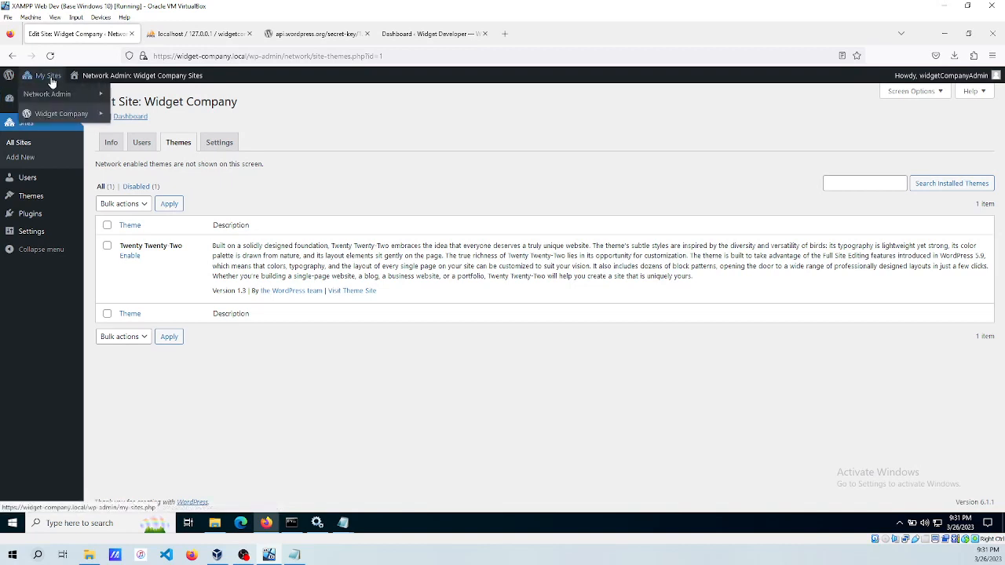
mouse_move(55, 119)
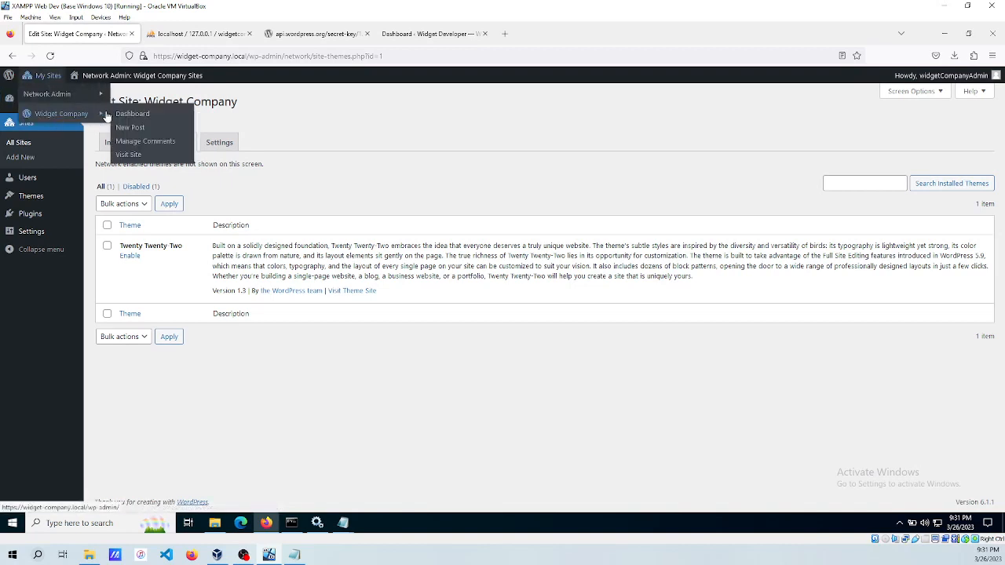
click(135, 114)
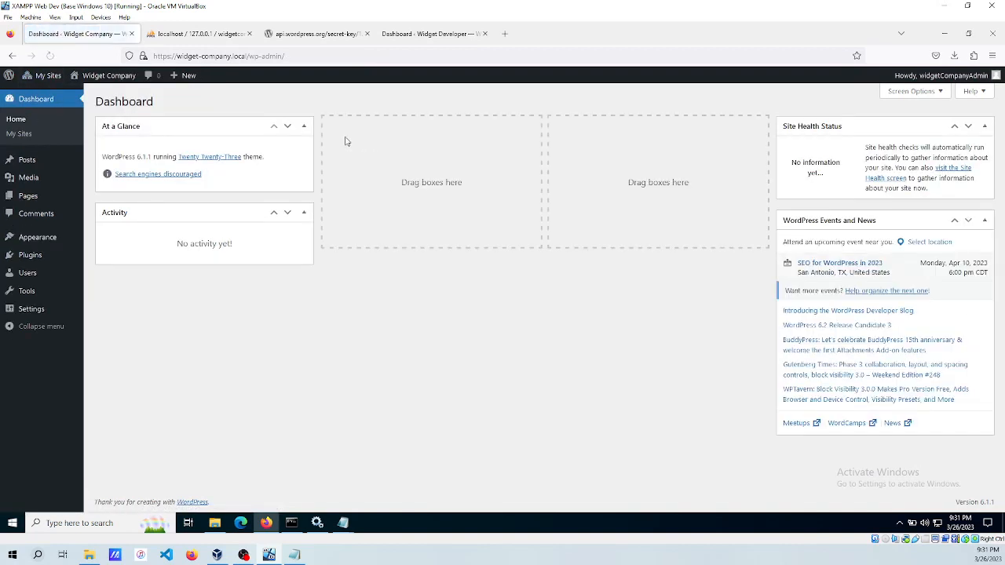
Check the Widget Company site's active theme under Appearance, then go back to the network Sites list.
click(33, 239)
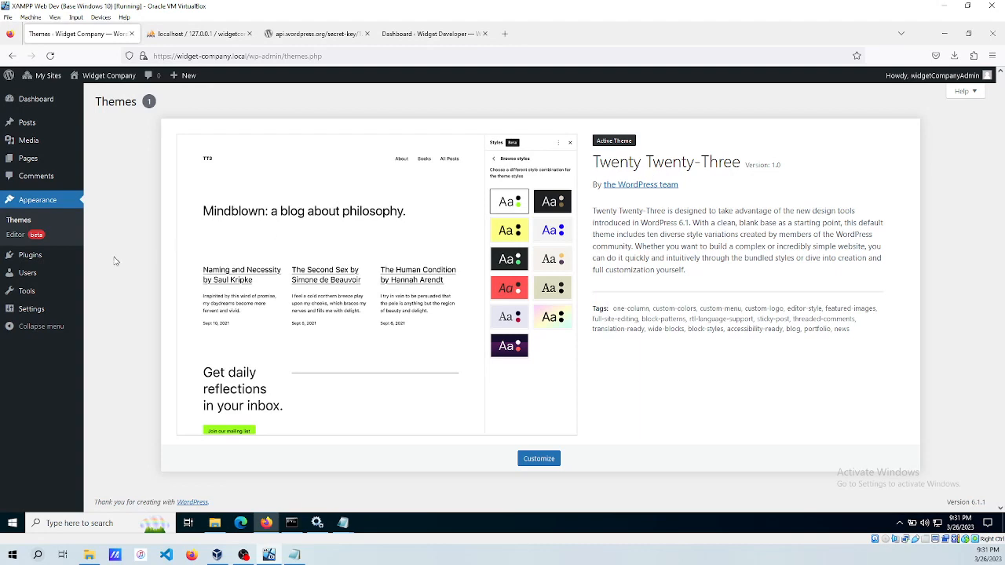
mouse_move(43, 77)
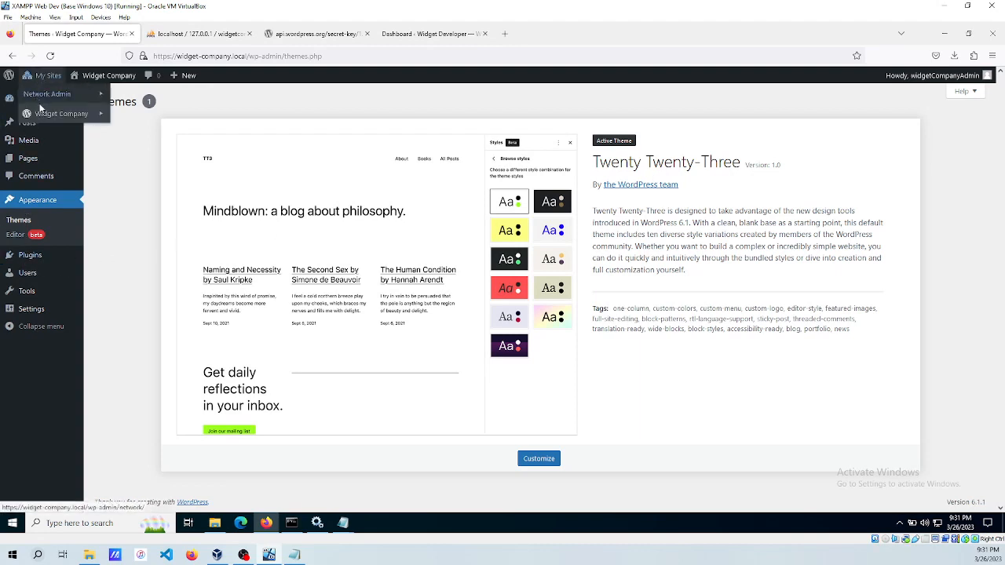
mouse_move(52, 95)
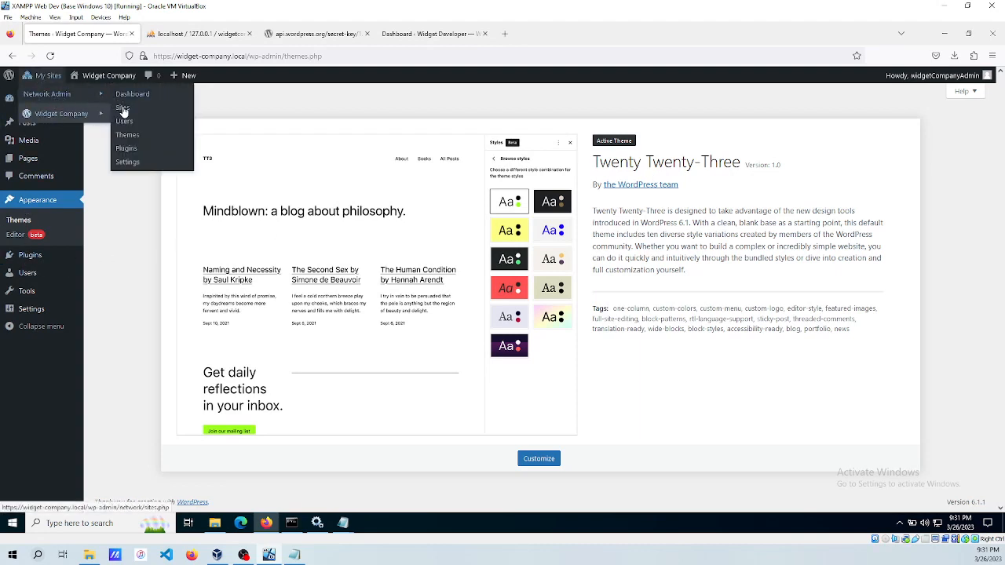
click(123, 110)
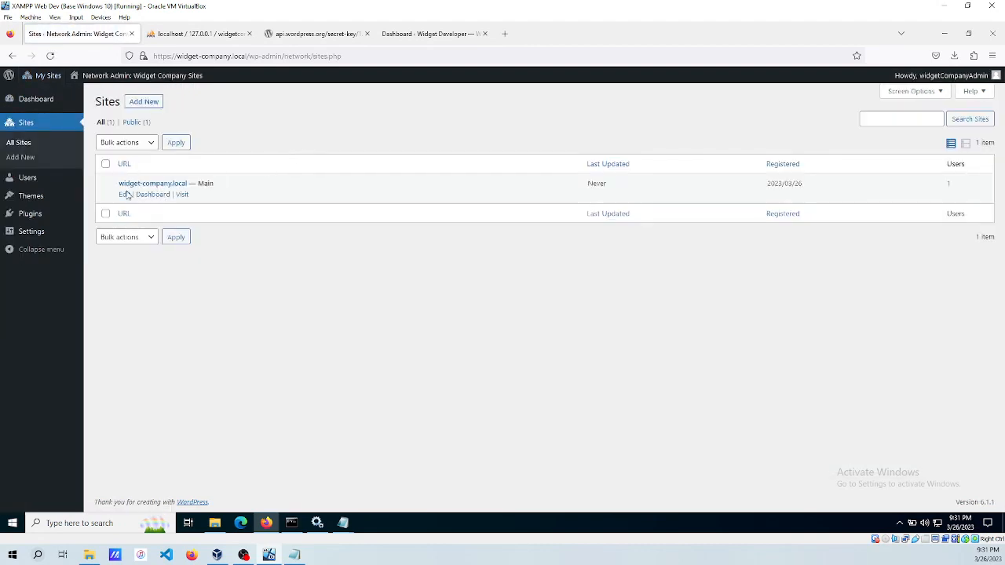
Enable Twenty Twenty-Two on widget-company.local's Themes tab and return to its Dashboard.
click(126, 195)
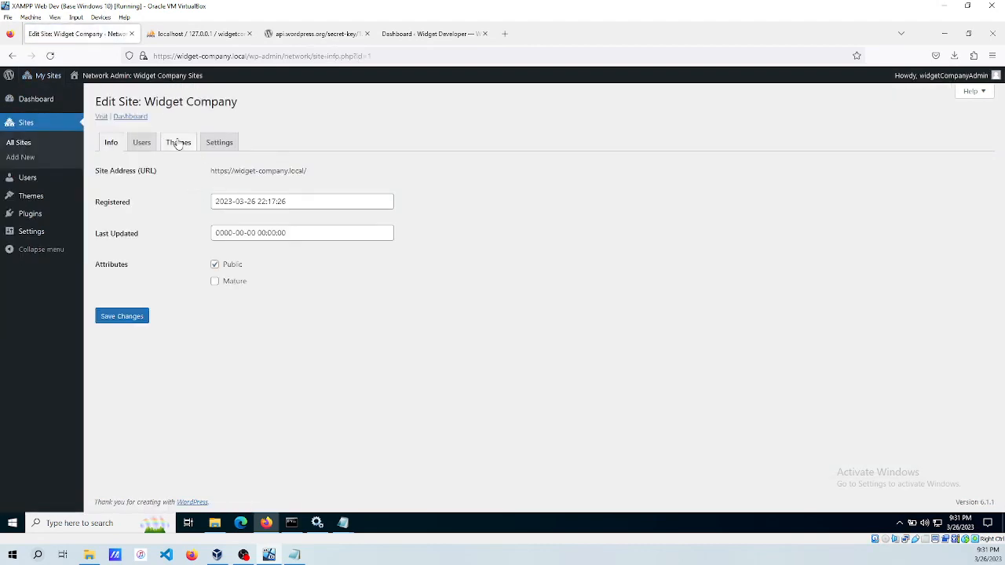
click(178, 143)
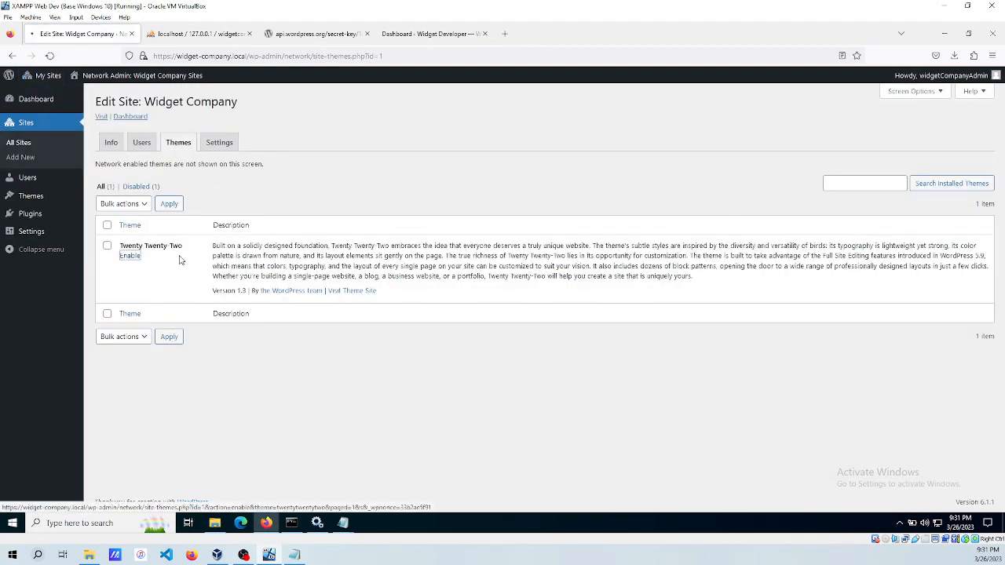
click(131, 255)
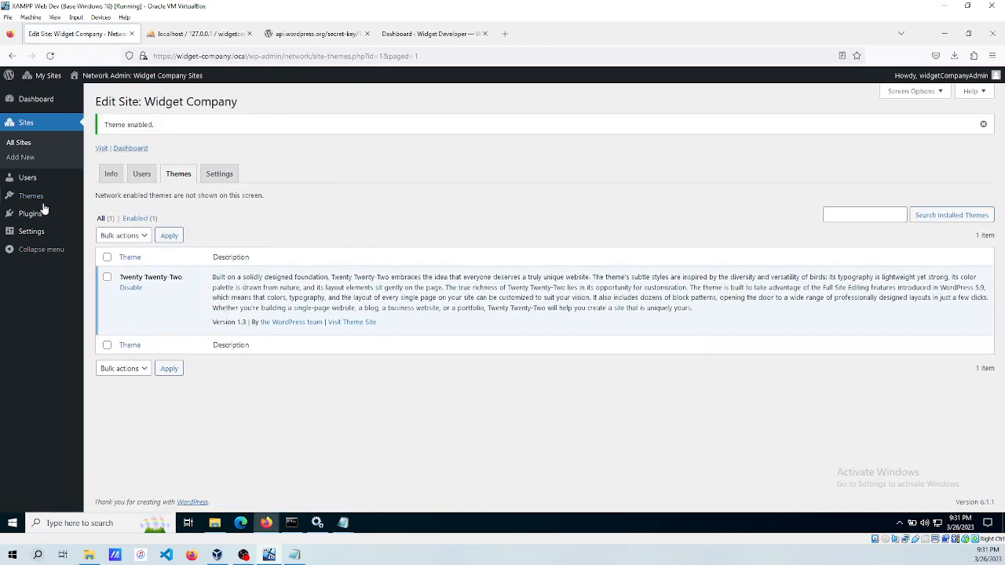
mouse_move(43, 75)
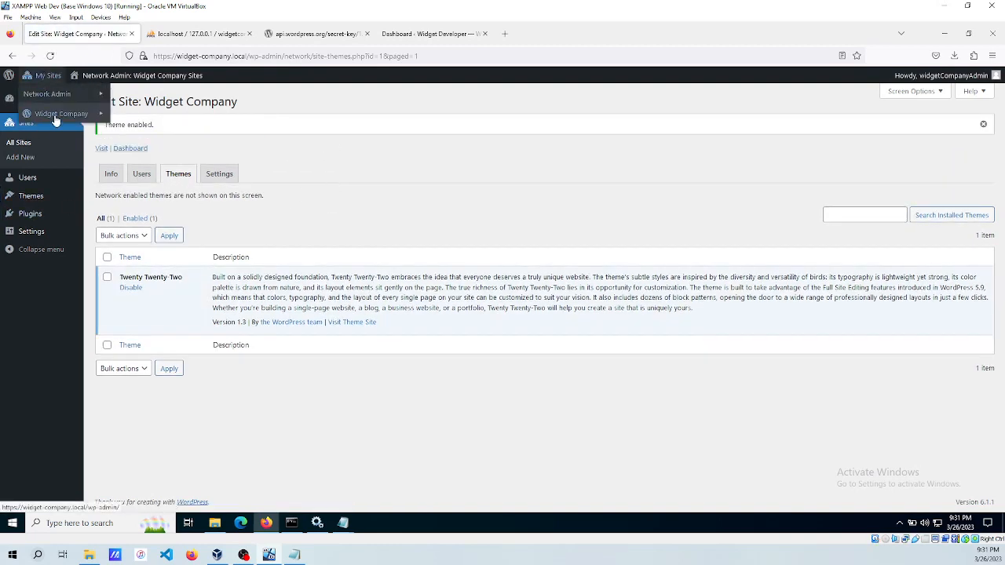
click(141, 116)
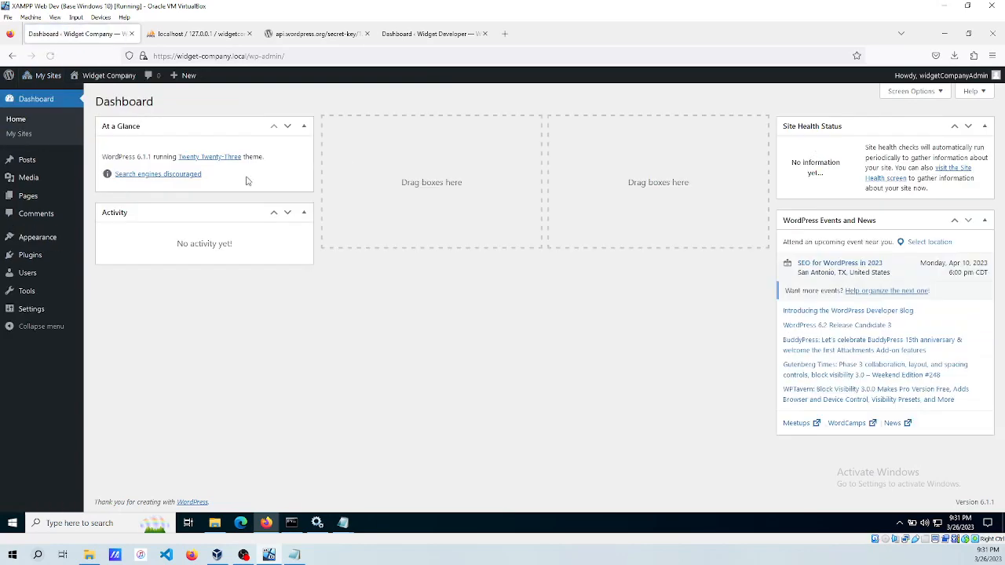
View the Widget Company site's themes under Appearance, then go to Network Admin > Sites.
click(33, 237)
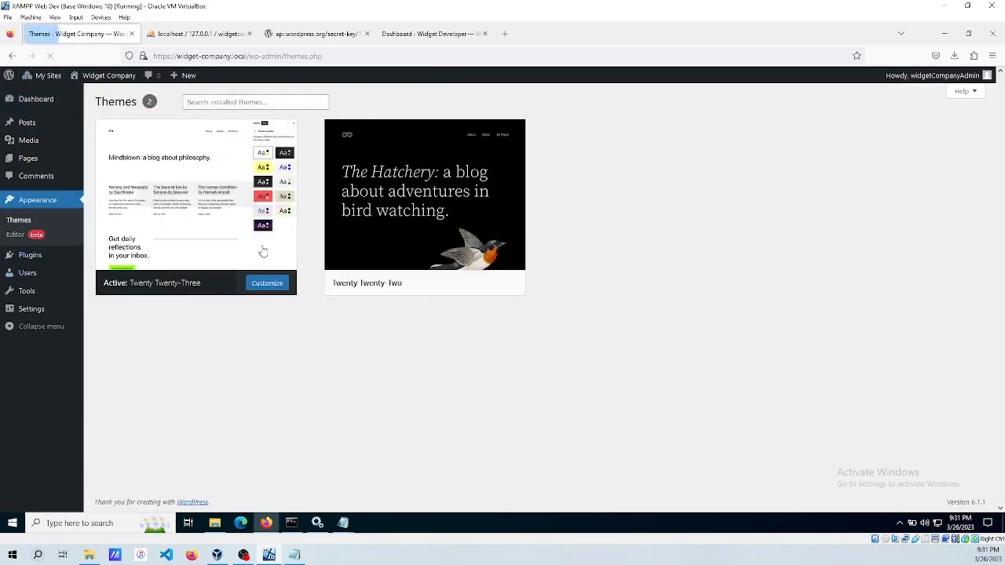
mouse_move(398, 200)
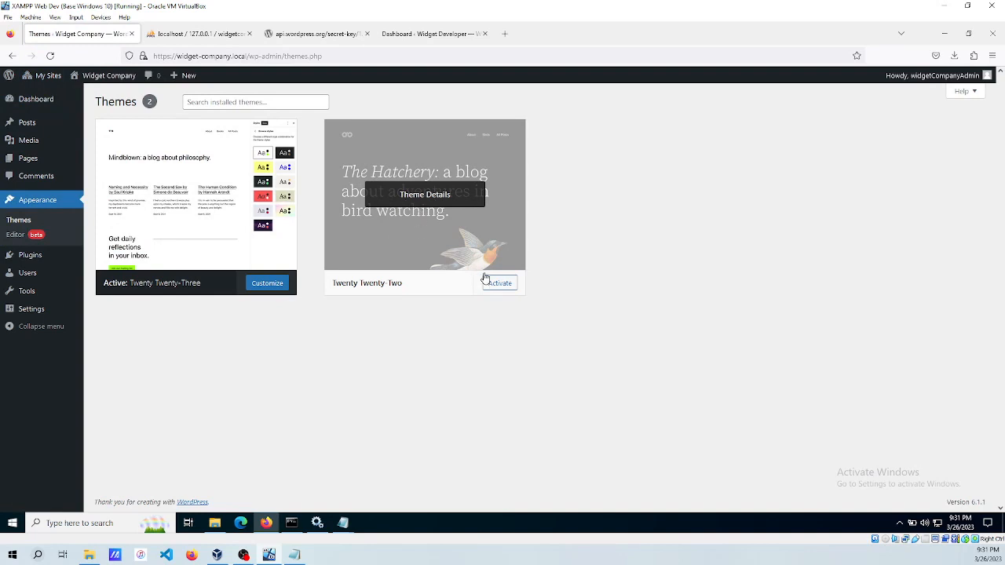
mouse_move(45, 84)
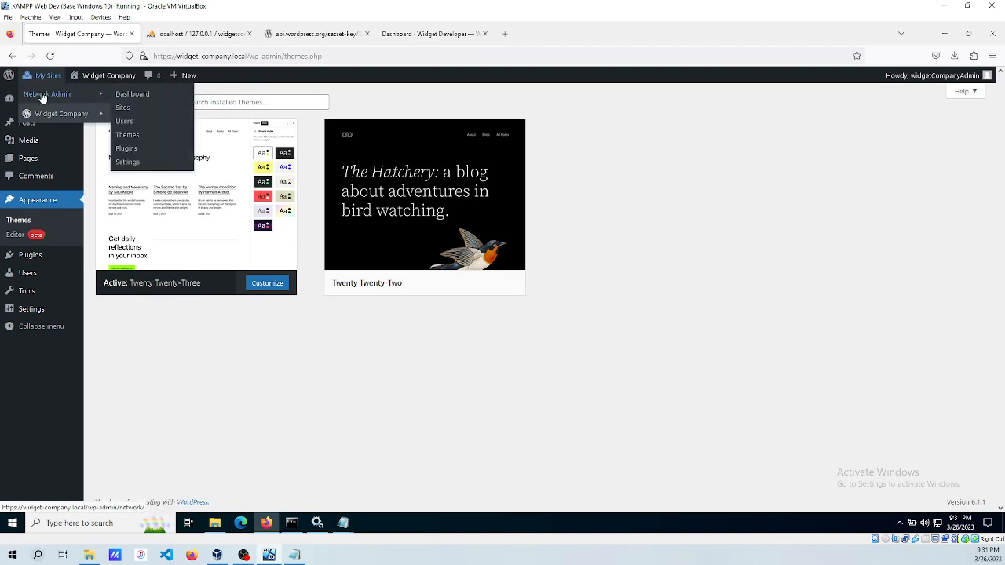
click(122, 109)
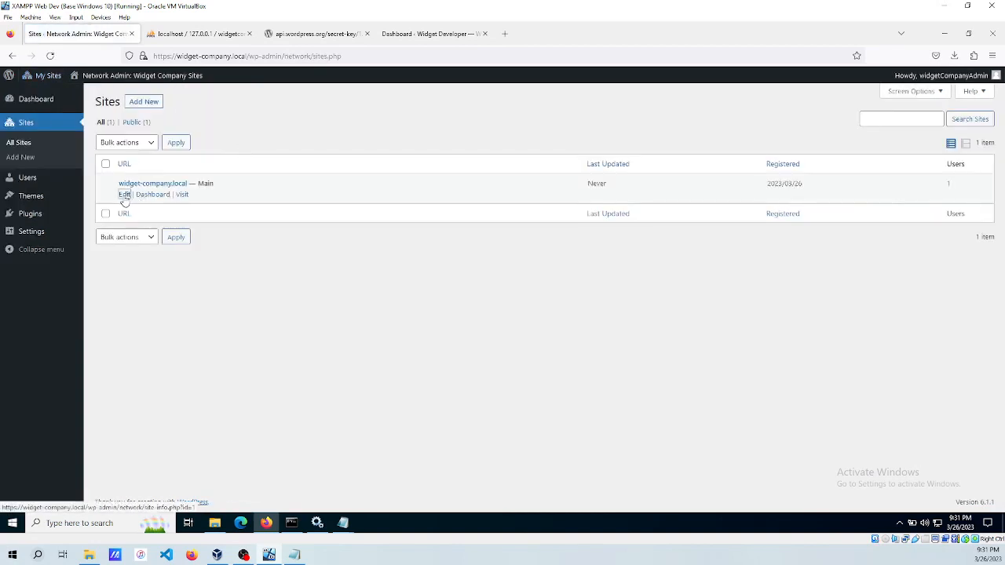
Open widget-company.local's Edit Site Settings tab and skim the first options.
click(124, 195)
click(220, 146)
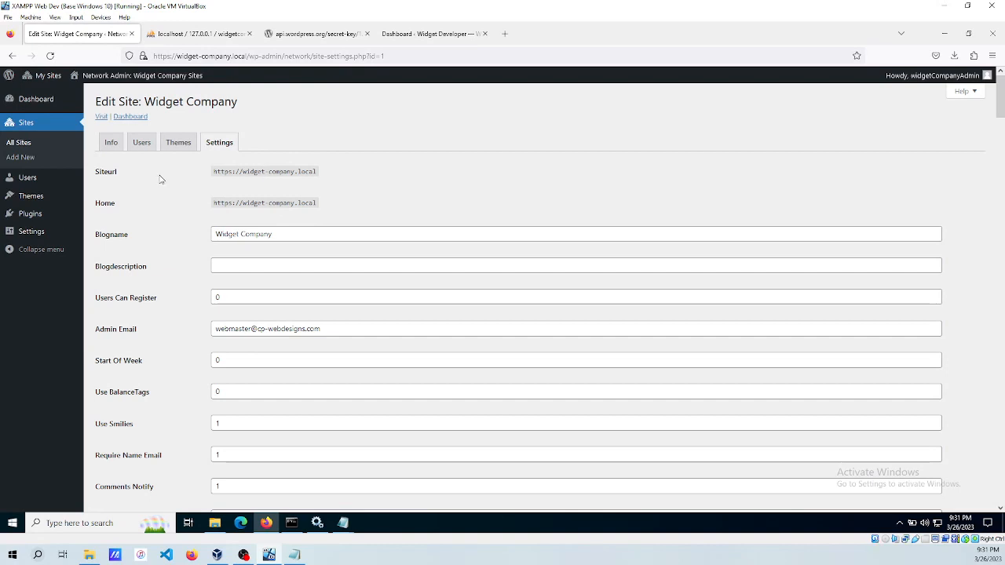
scroll(269, 174, down, 3)
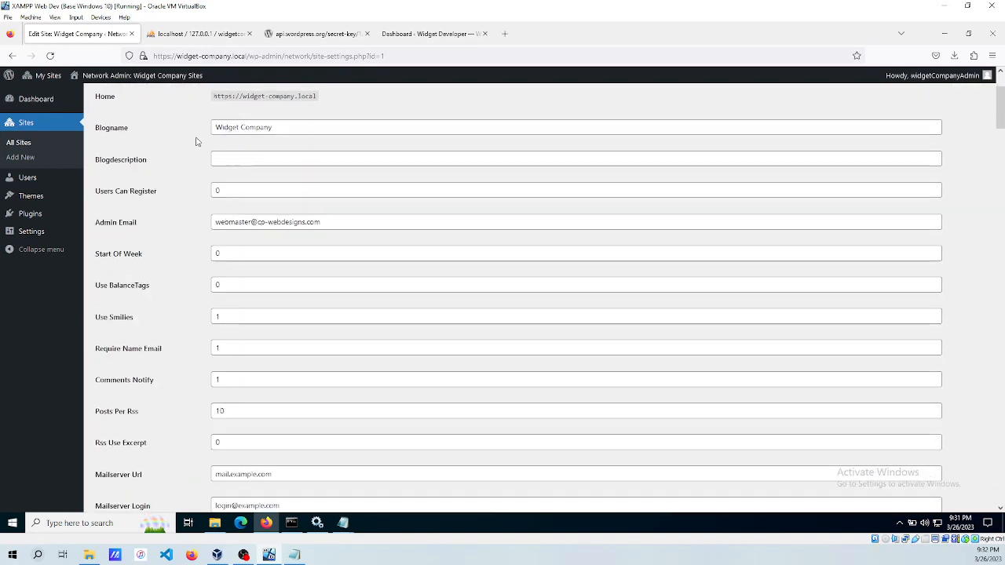
scroll(157, 149, down, 3)
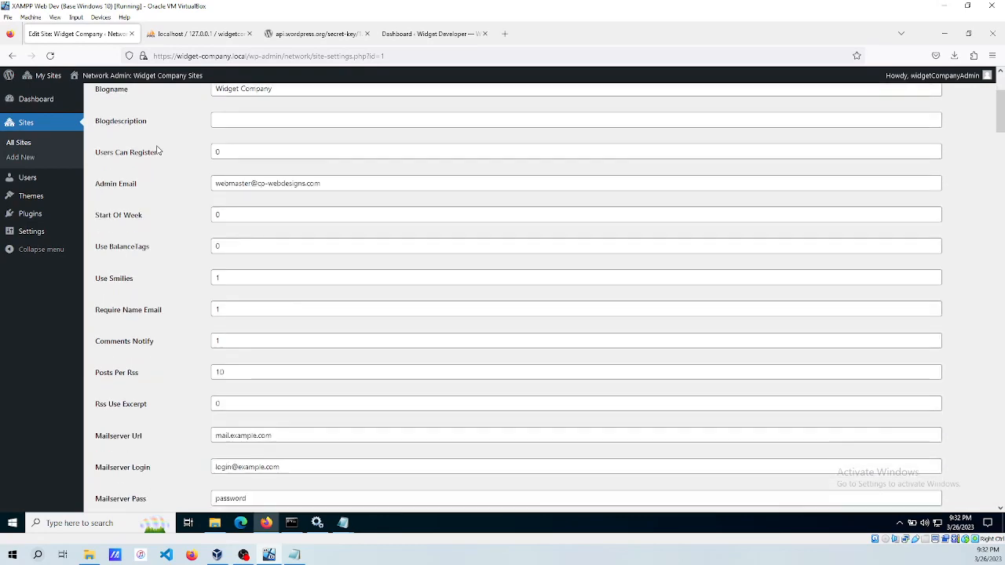
scroll(157, 157, up, 6)
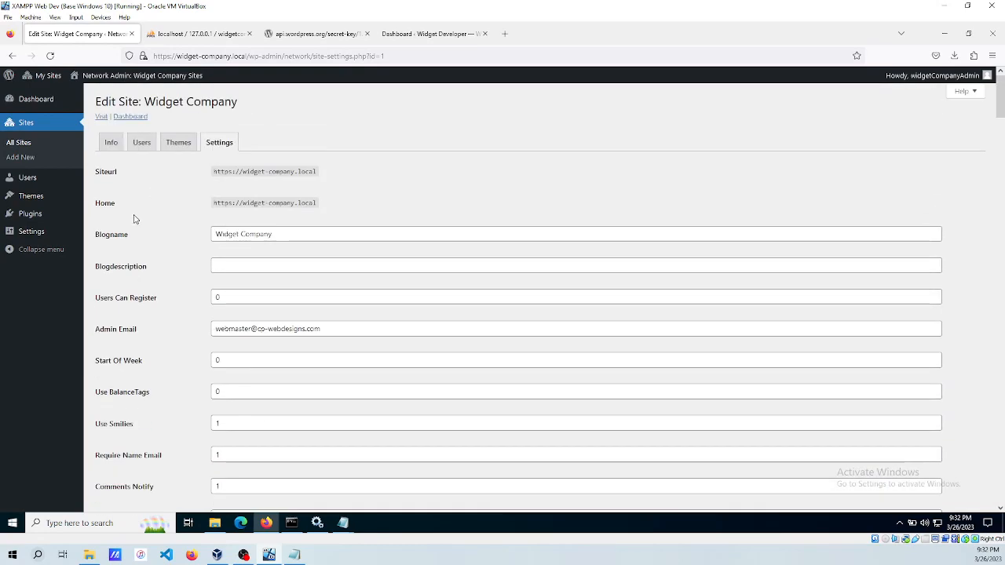
scroll(137, 222, down, 3)
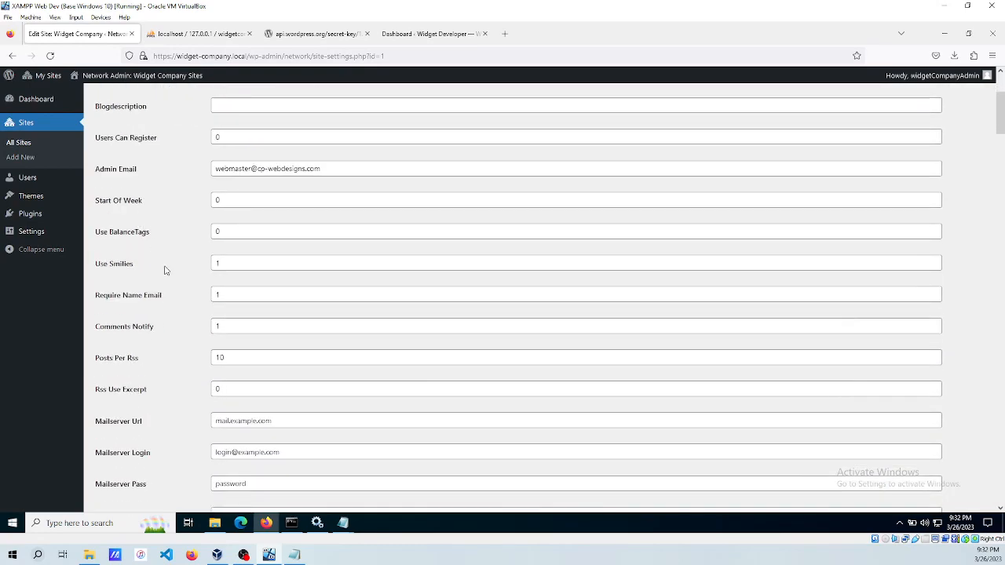
scroll(162, 262, up, 3)
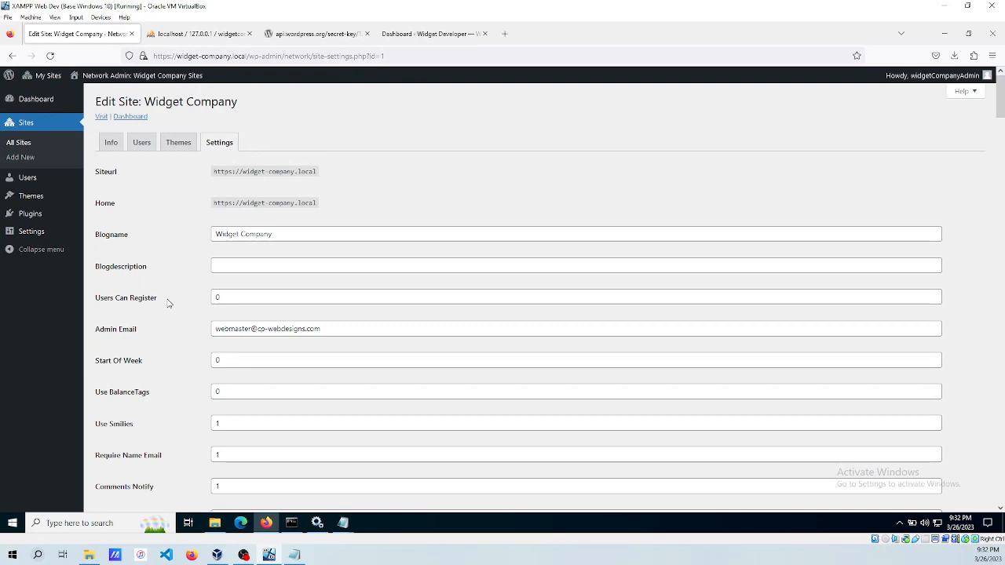
Scroll through the remaining stored settings, then switch to the Info tab.
scroll(157, 303, down, 5)
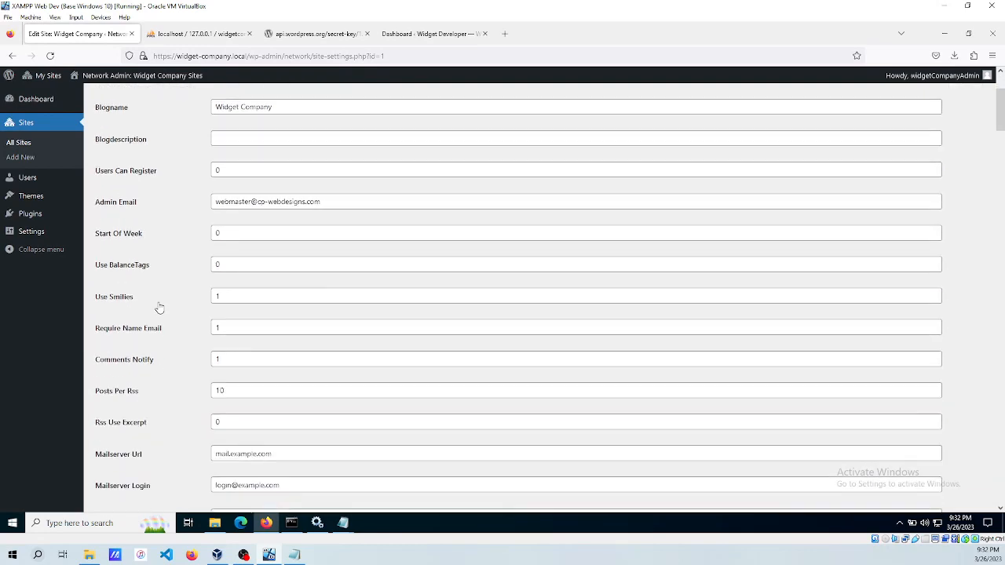
scroll(158, 309, down, 4)
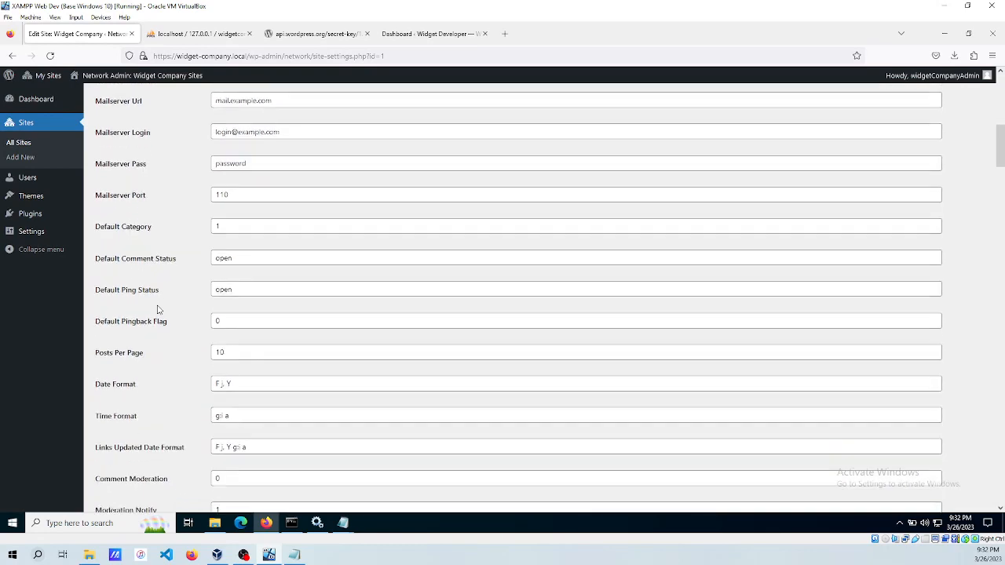
scroll(157, 309, down, 3)
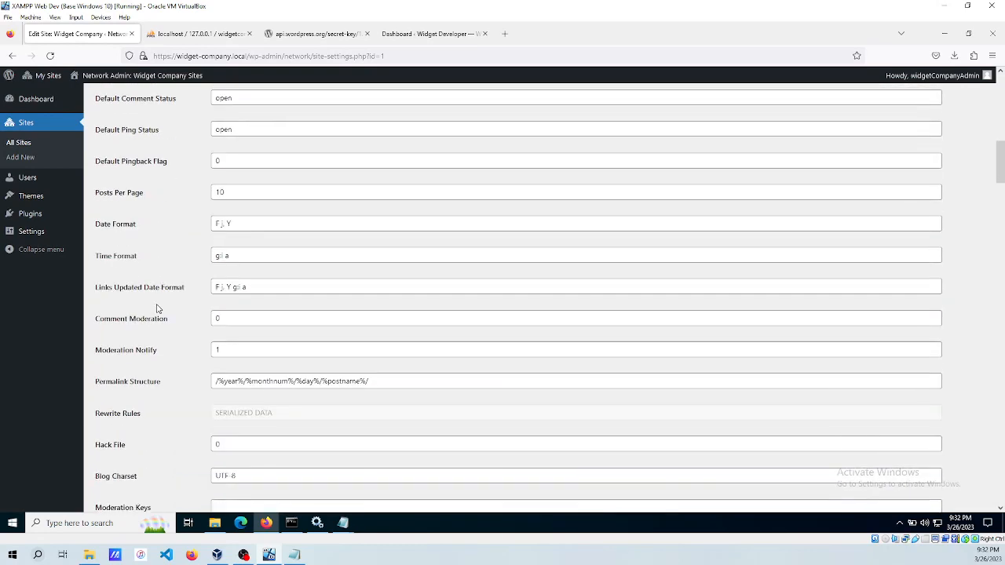
scroll(158, 310, down, 9)
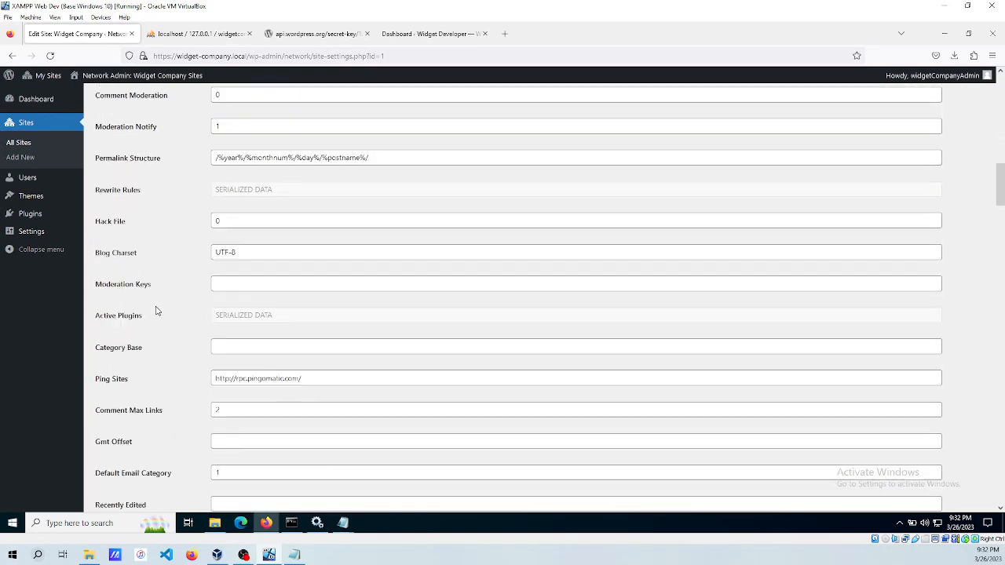
scroll(158, 317, down, 2)
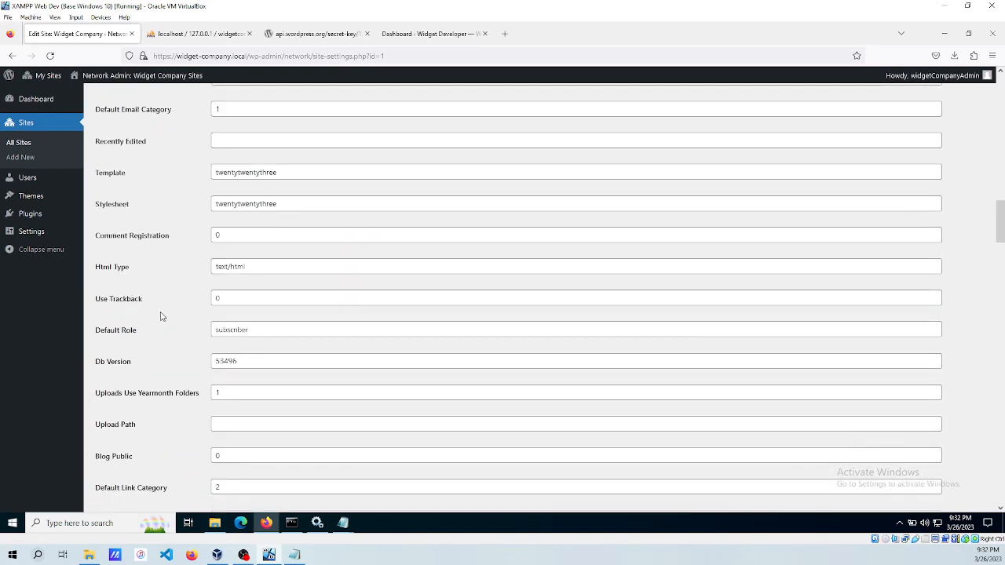
scroll(154, 279, down, 12)
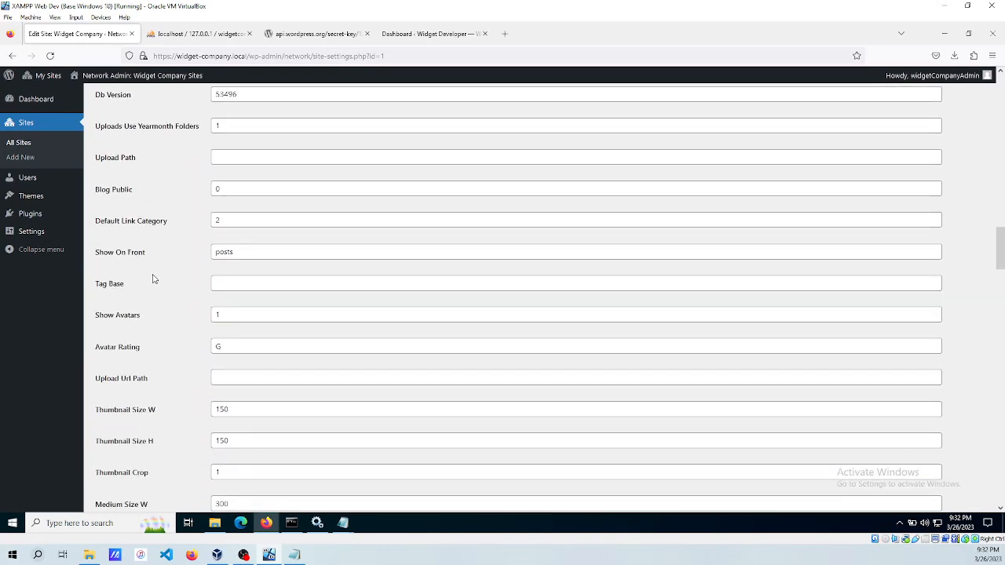
scroll(154, 278, down, 7)
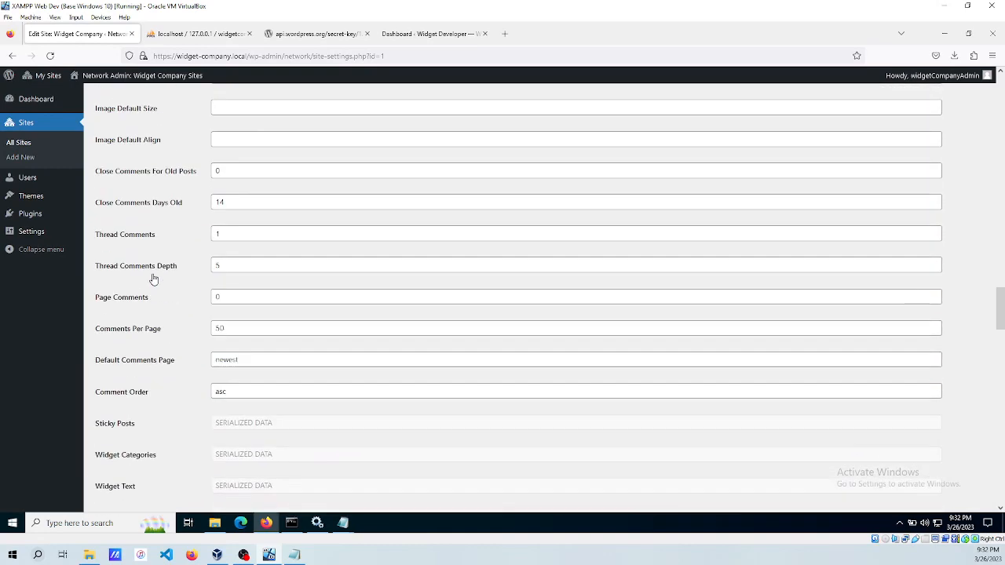
scroll(154, 279, down, 14)
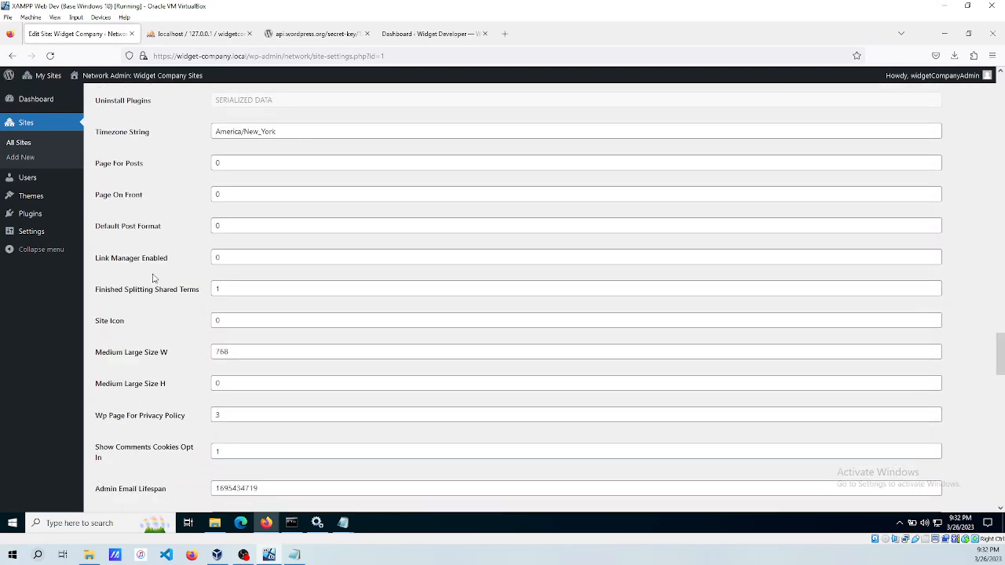
scroll(153, 279, down, 13)
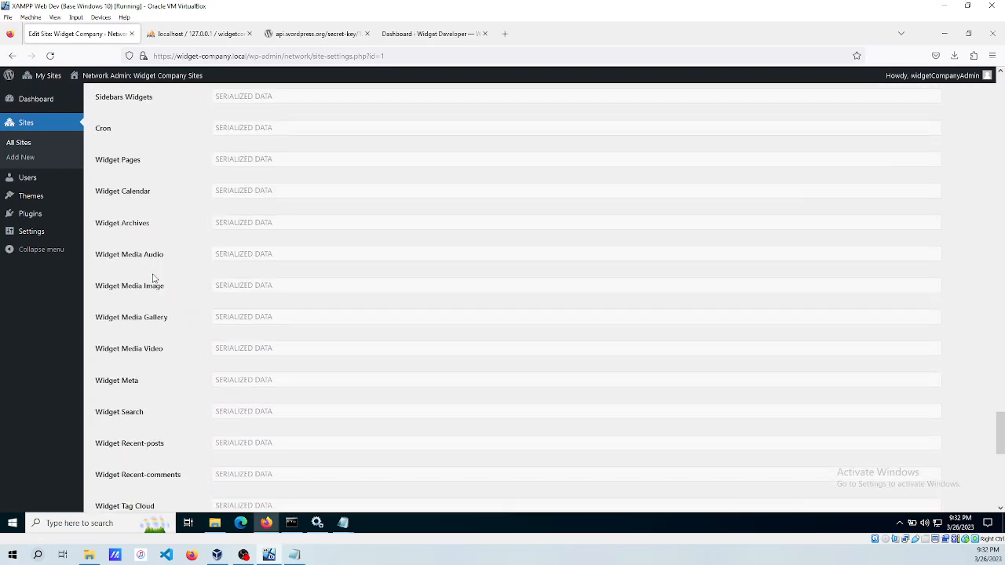
scroll(153, 278, down, 2)
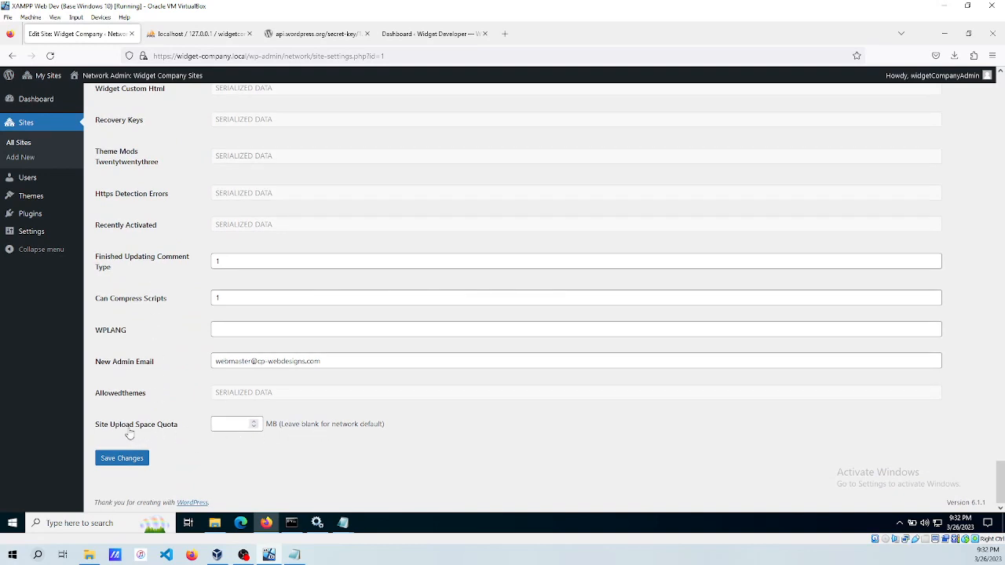
scroll(146, 368, up, 20)
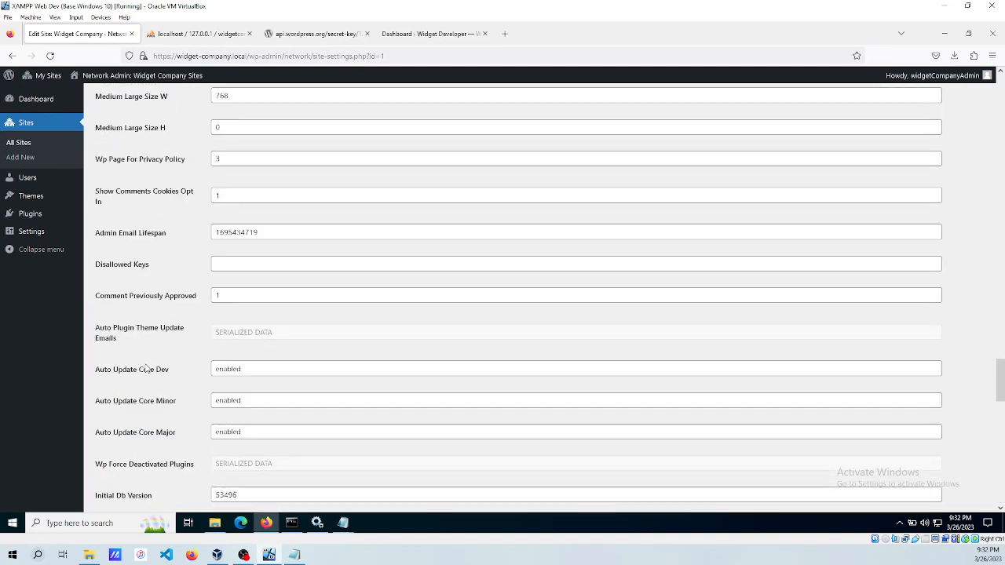
scroll(146, 369, up, 20)
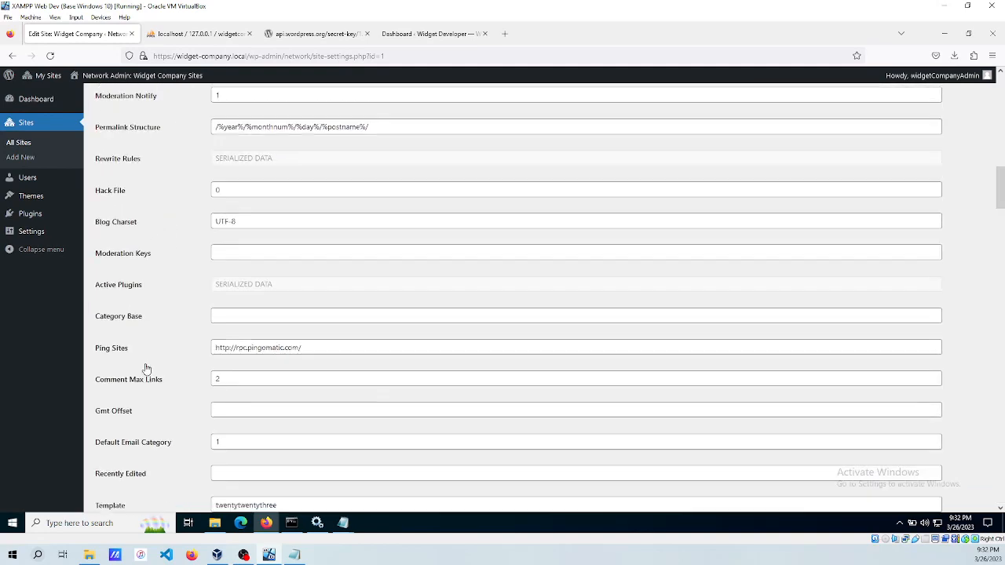
scroll(146, 369, up, 15)
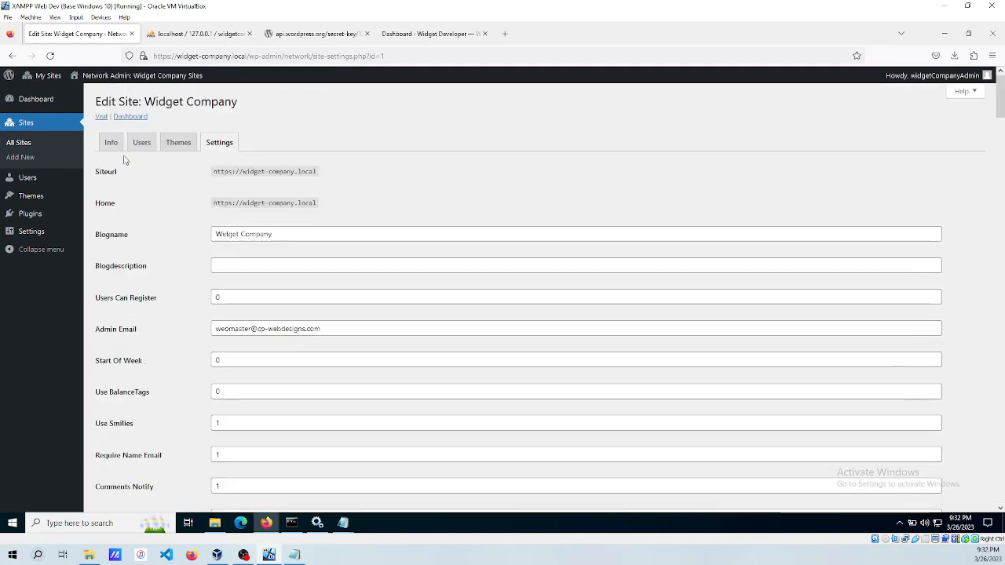
click(111, 146)
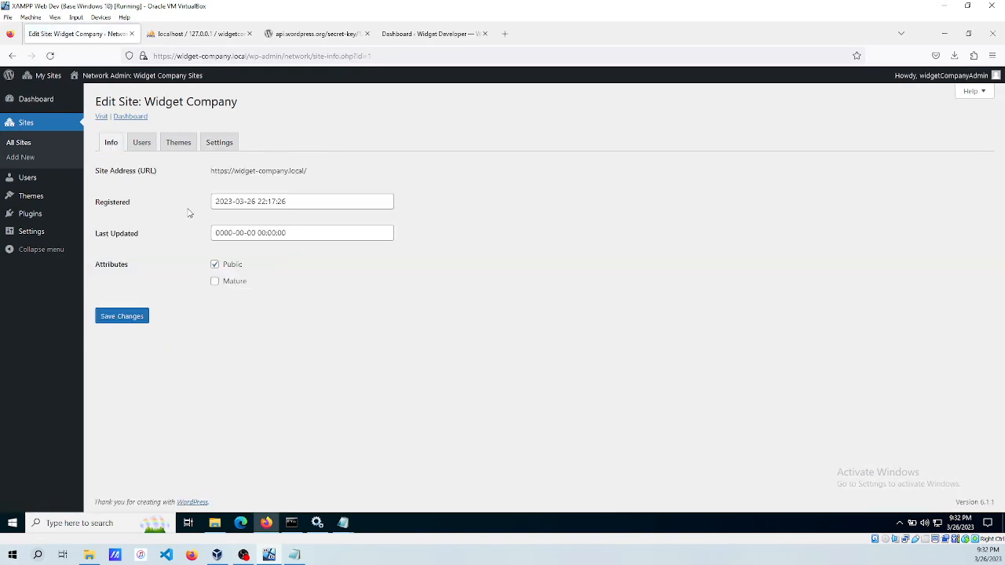
Go back to the Sites list, then open the network's installed Themes list.
click(25, 124)
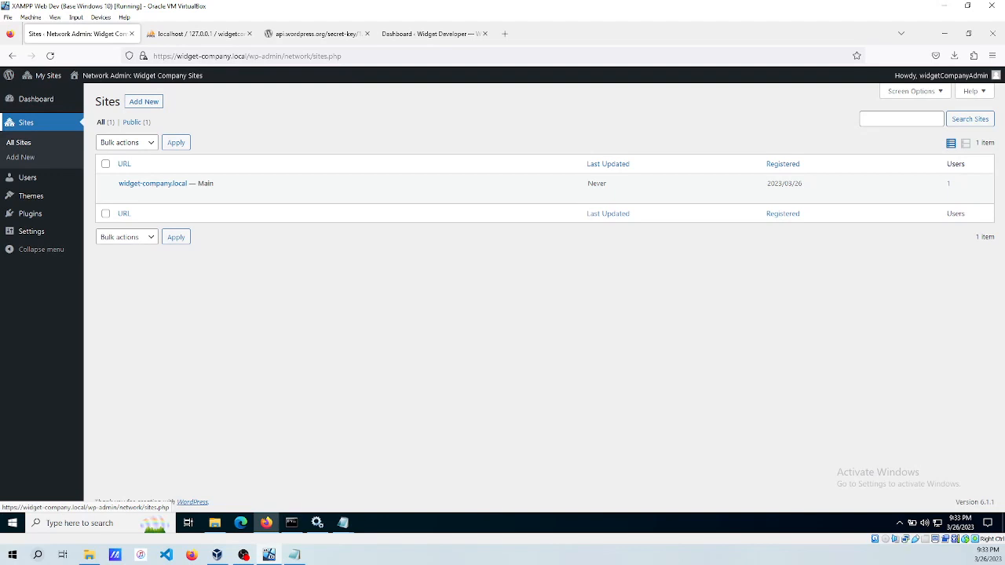
mouse_move(32, 199)
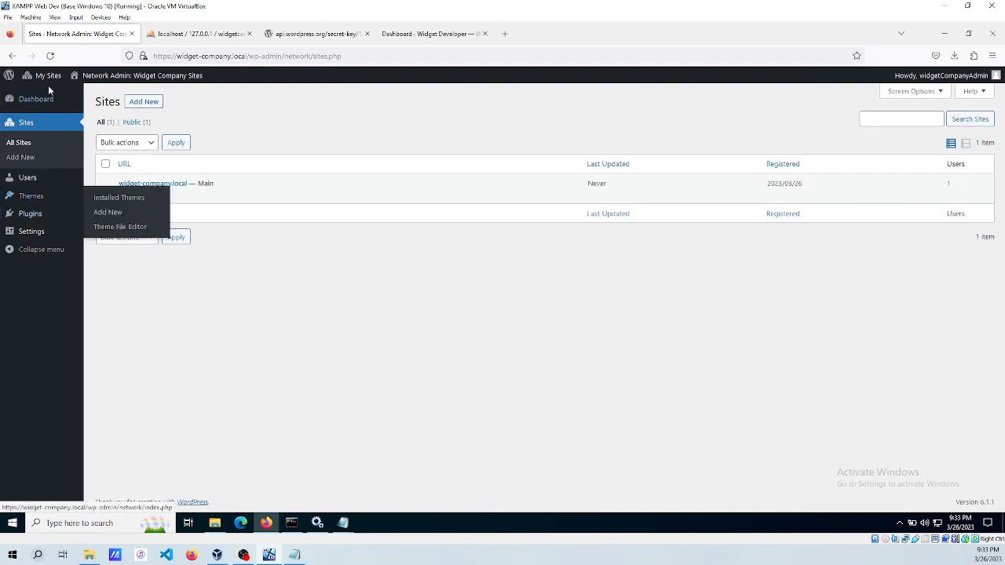
mouse_move(43, 77)
mouse_move(53, 99)
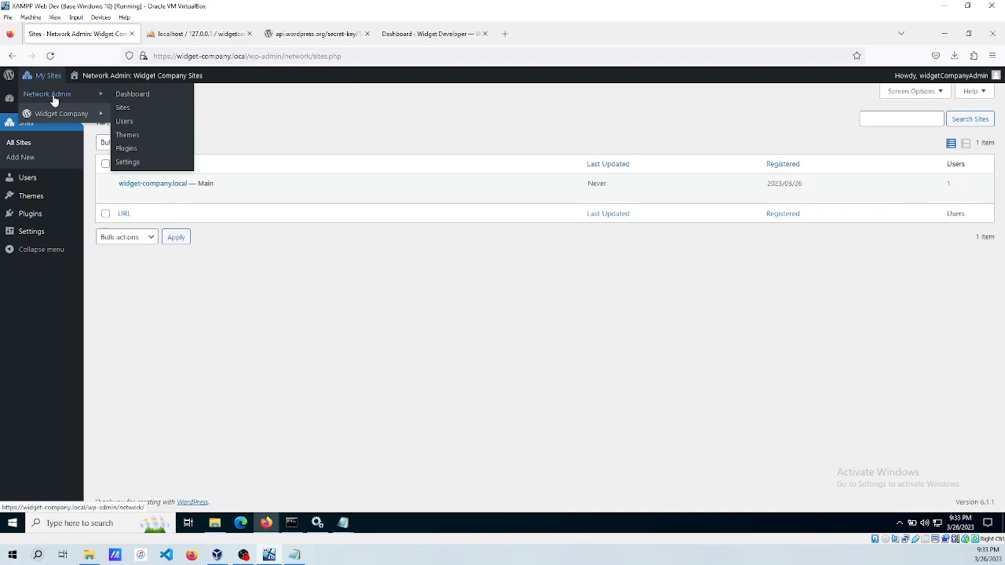
click(129, 138)
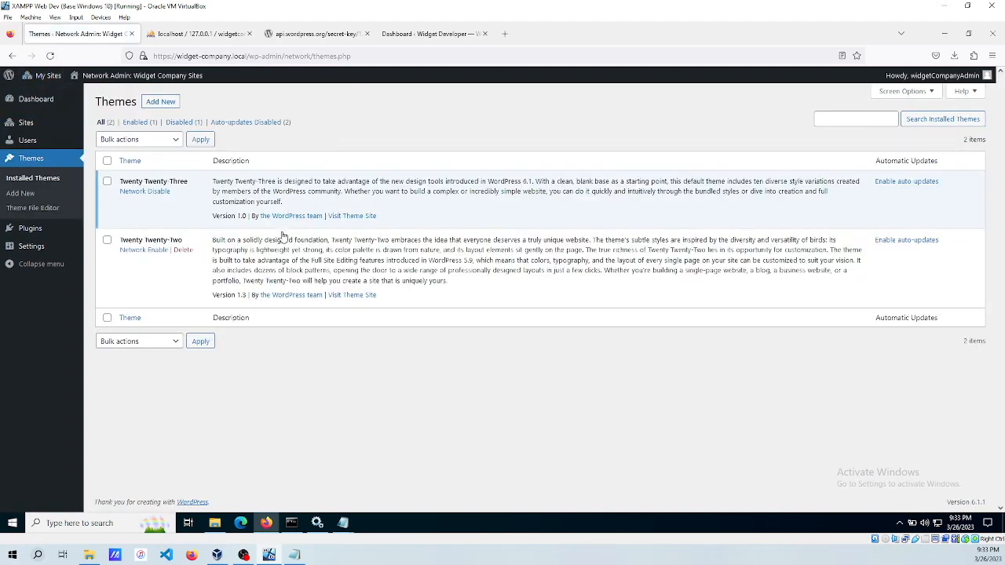
Delete the Twenty Twenty-Two theme from the network, confirming the prompt.
click(183, 250)
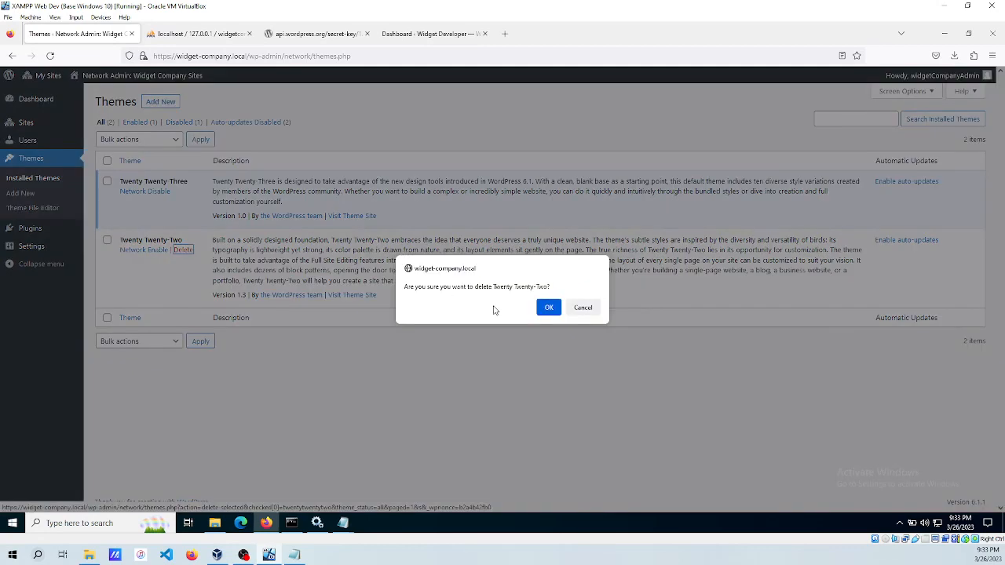
click(549, 307)
click(165, 103)
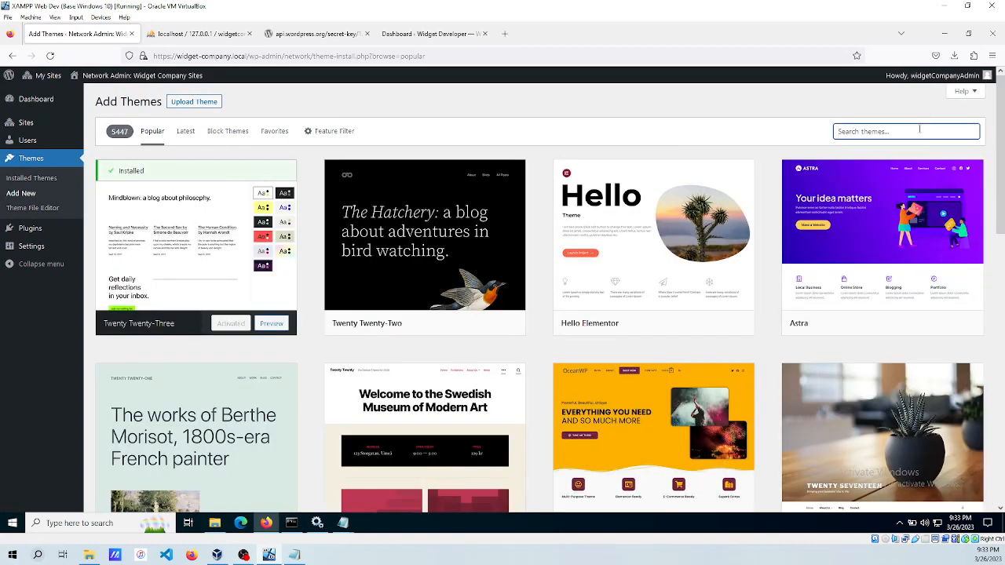
Search themes for 'blocksy', preview the Blocksy theme, then install it.
text(blocksy)
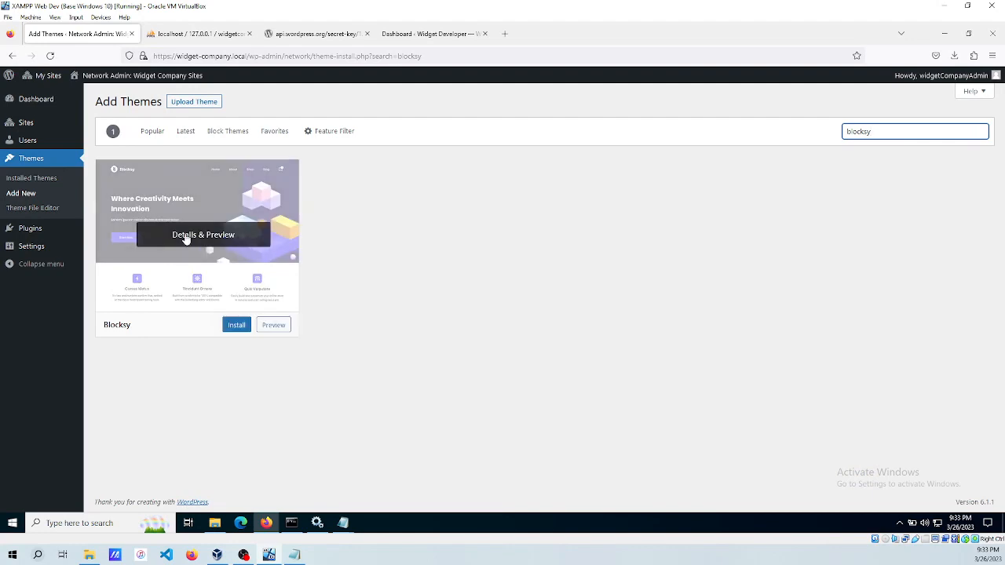
click(186, 235)
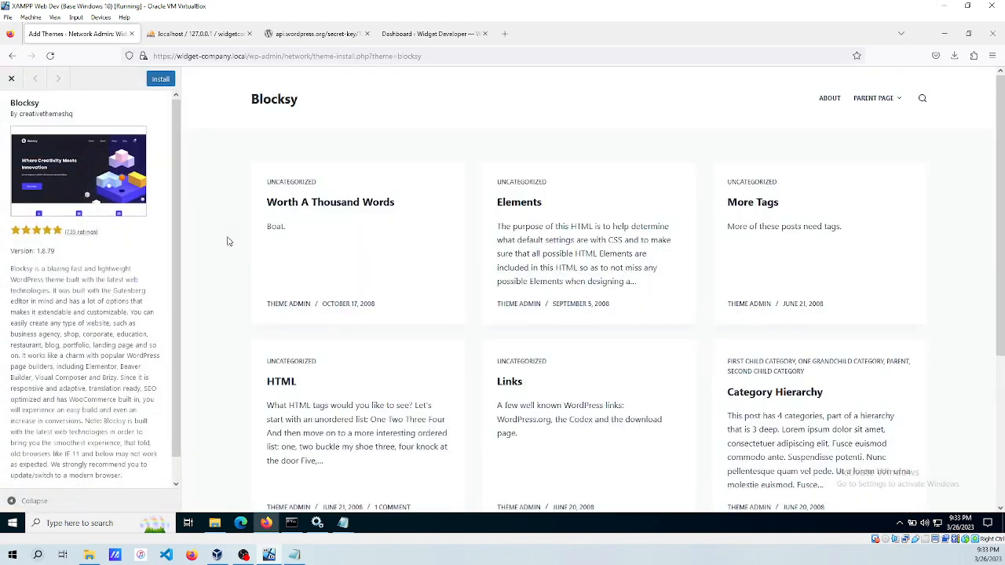
click(11, 78)
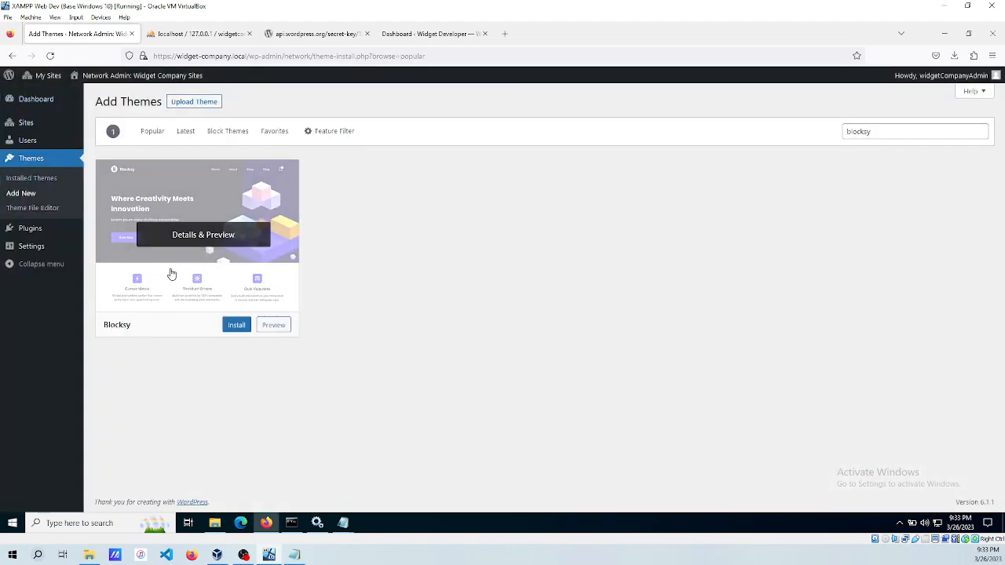
click(238, 325)
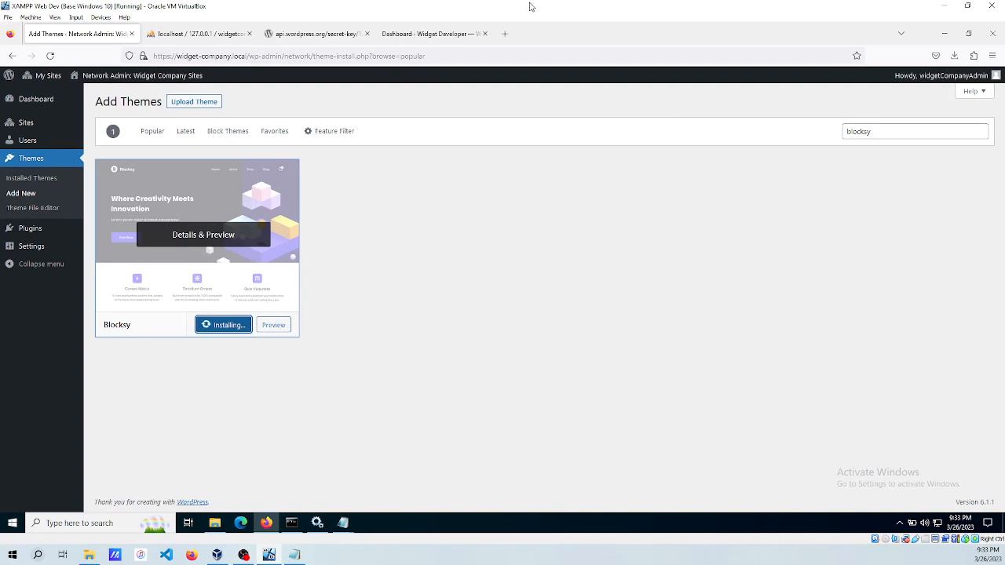
Open creativethemes.com in a new browser tab.
click(503, 35)
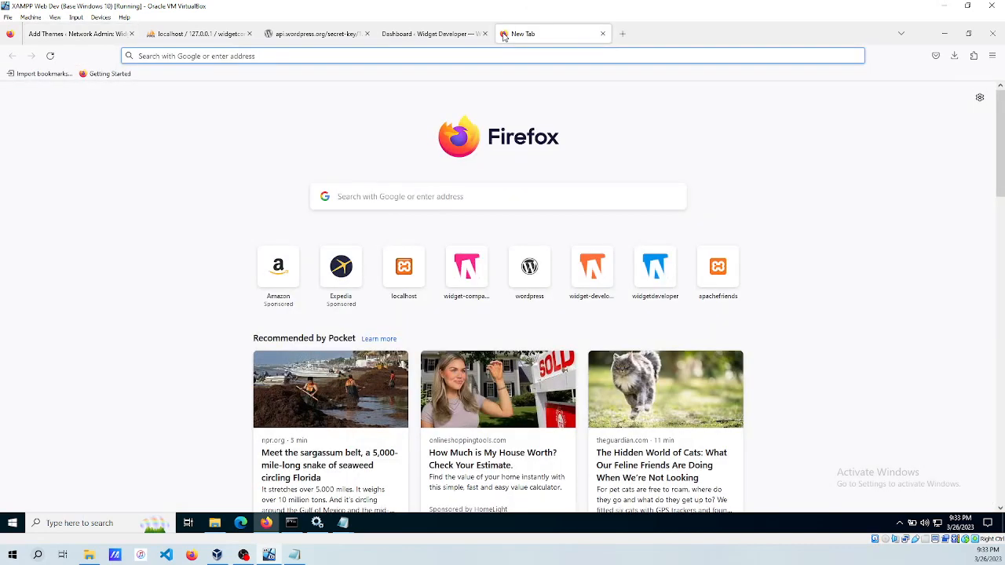
text(creative)
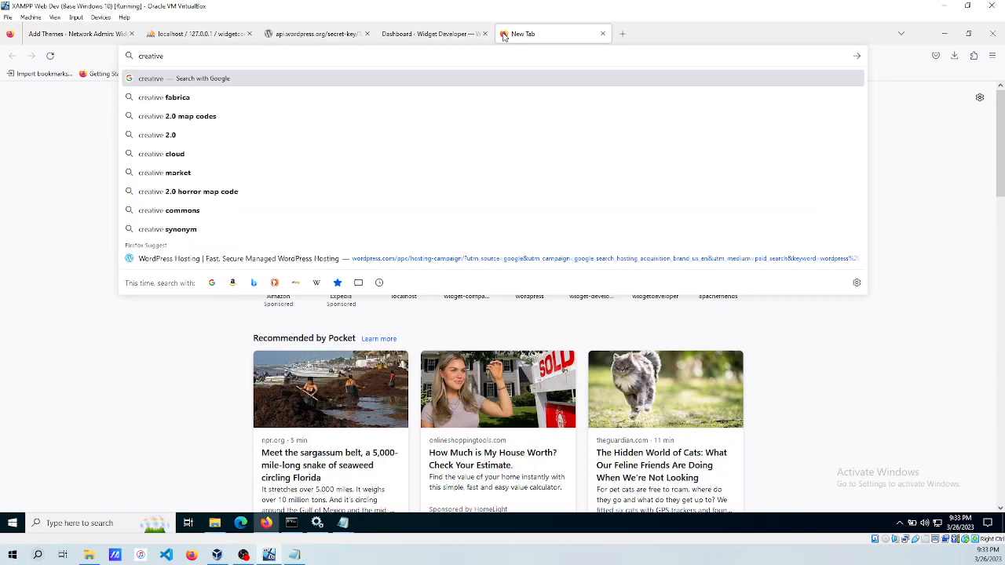
text(themes.com)
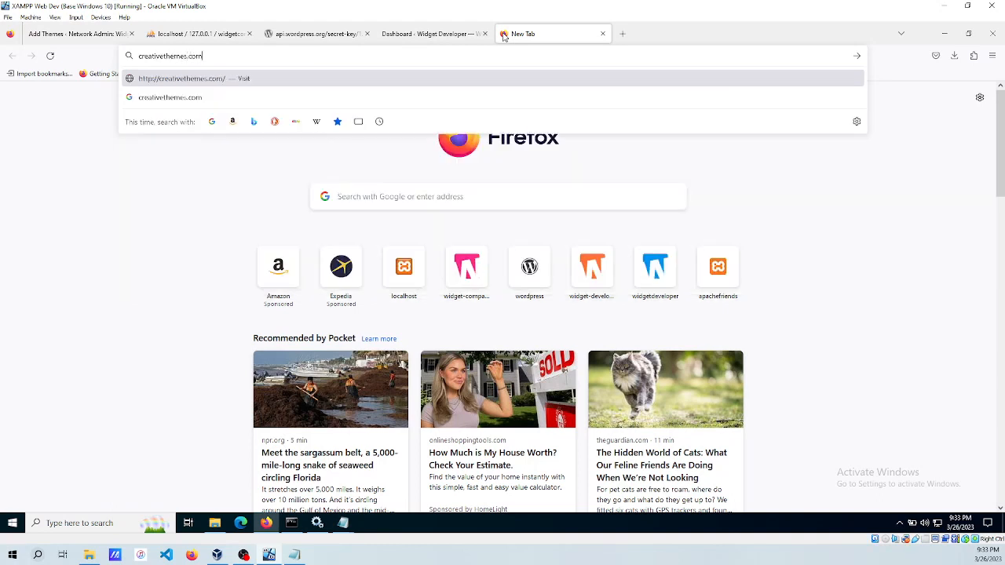
key(Return)
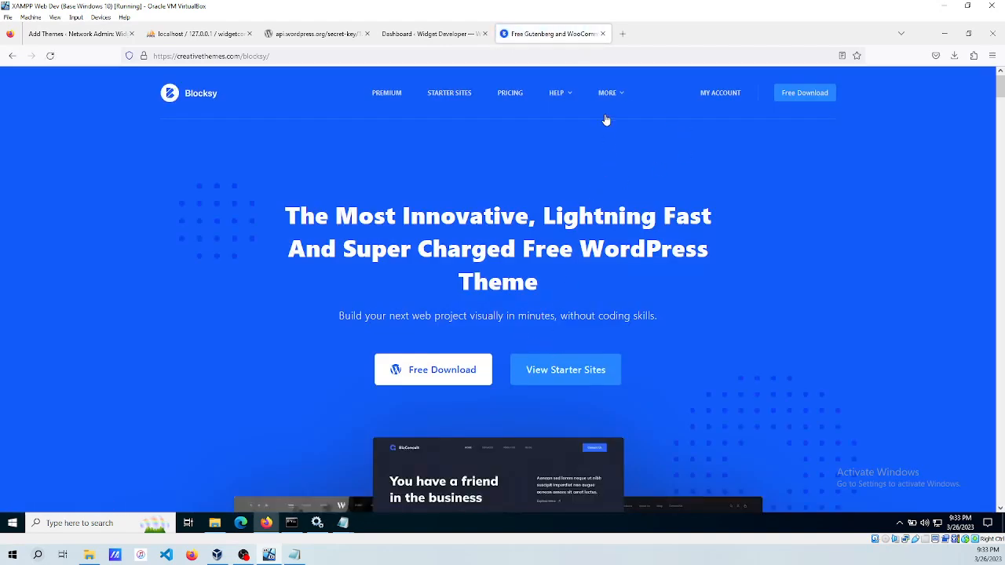
mouse_move(557, 96)
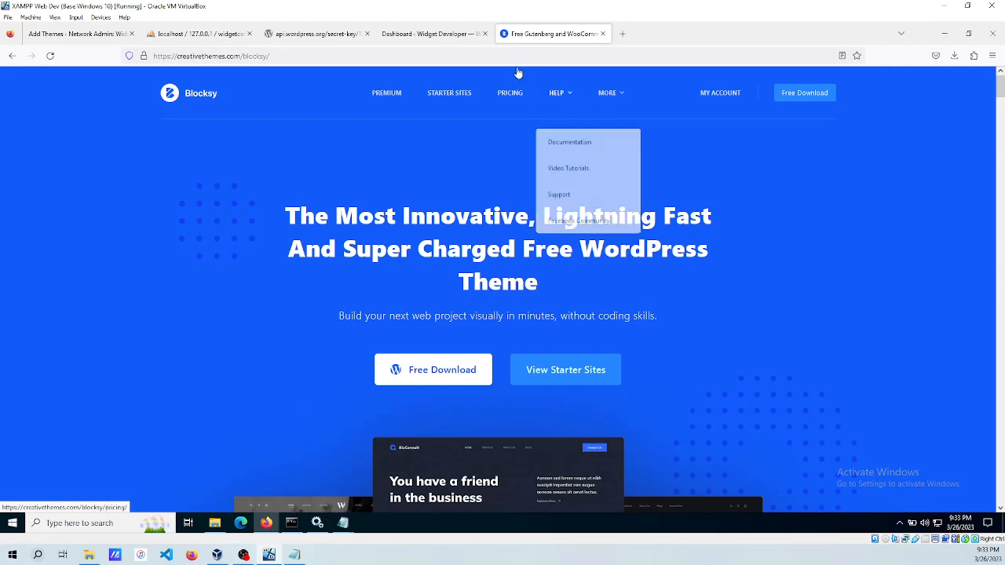
scroll(595, 277, down, 3)
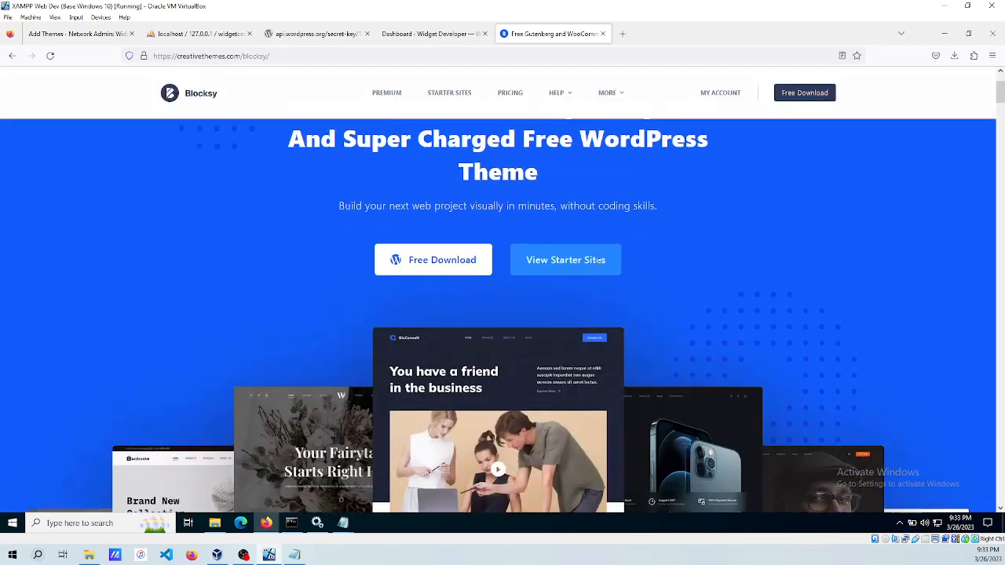
scroll(597, 165, up, 3)
mouse_move(620, 94)
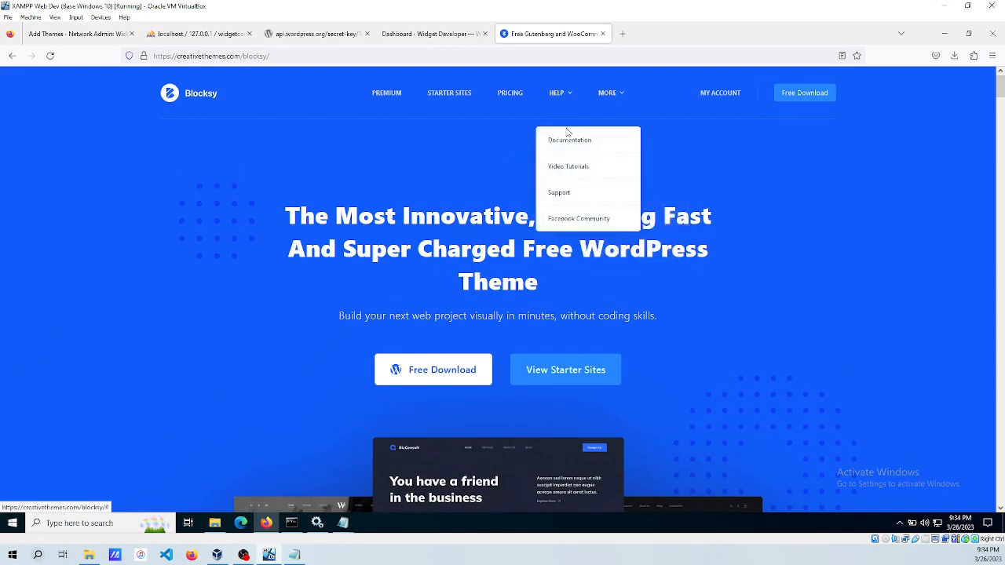
Search the Blocksy documentation for 'child theme' and download blocksy-child.zip.
click(567, 140)
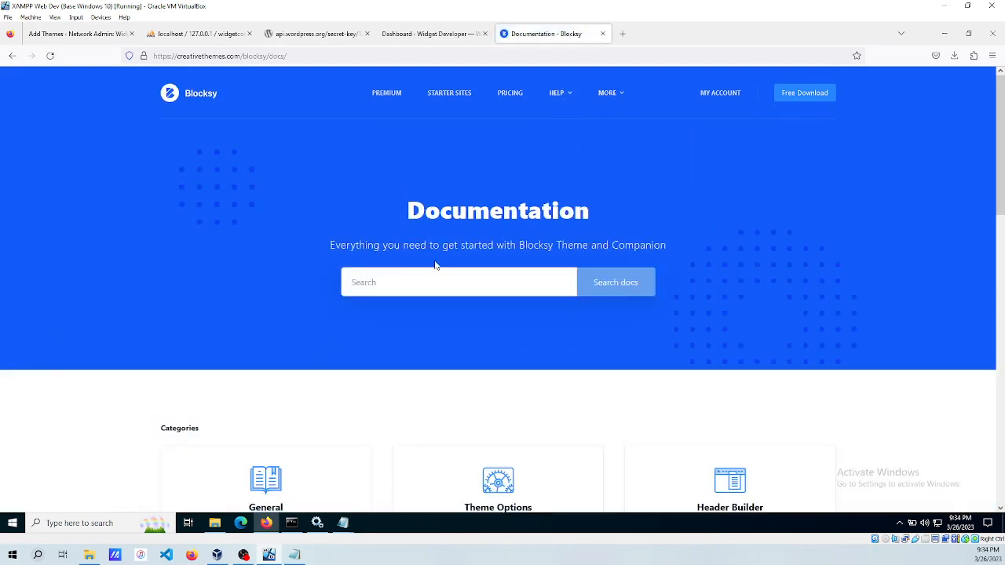
text(child theme)
key(Return)
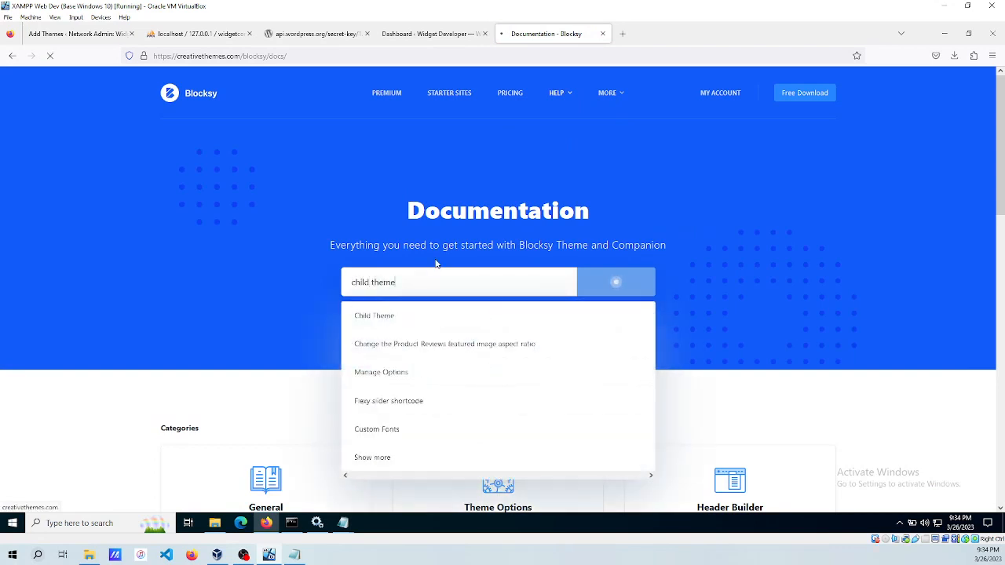
scroll(327, 311, down, 3)
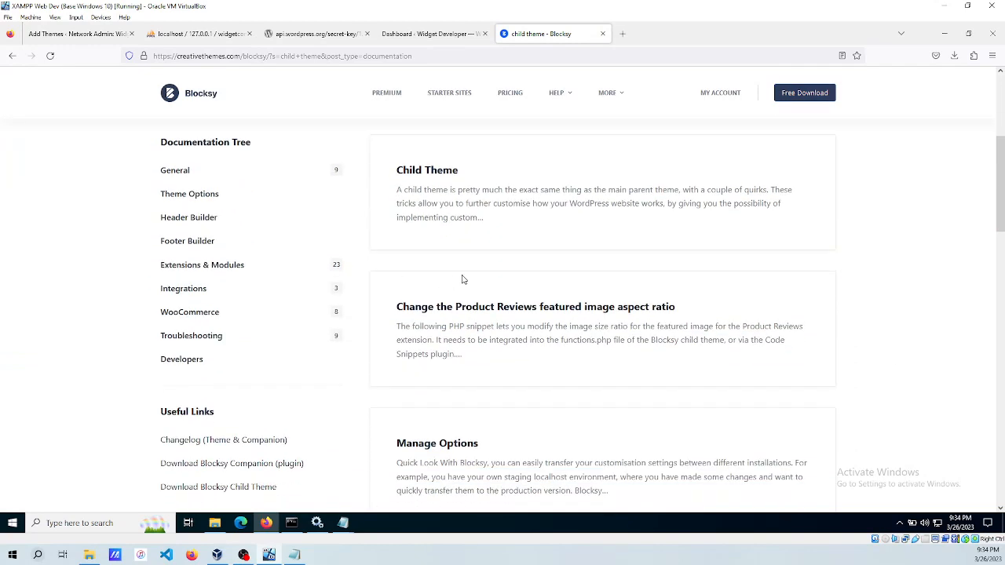
scroll(514, 298, down, 2)
scroll(515, 299, up, 3)
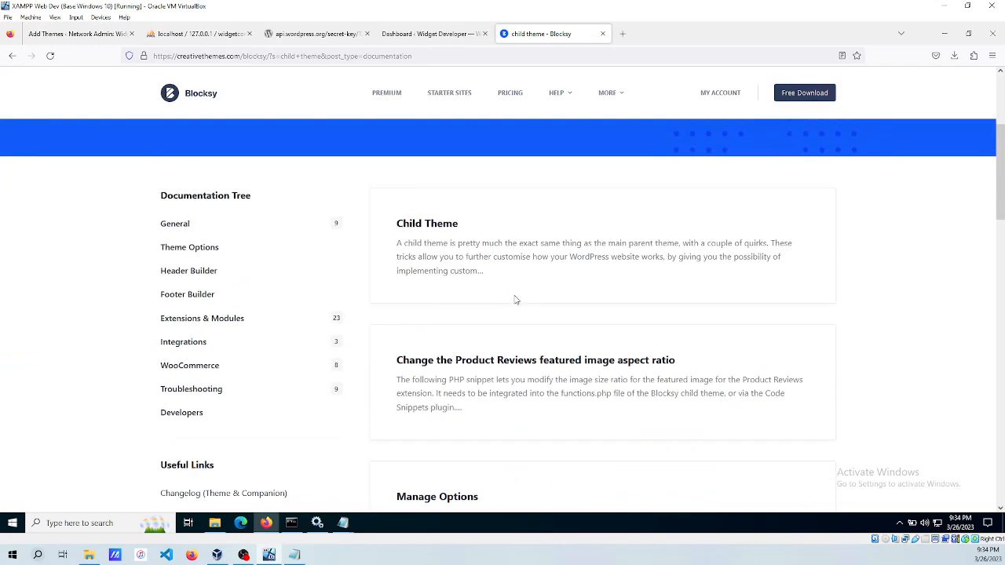
scroll(487, 255, down, 3)
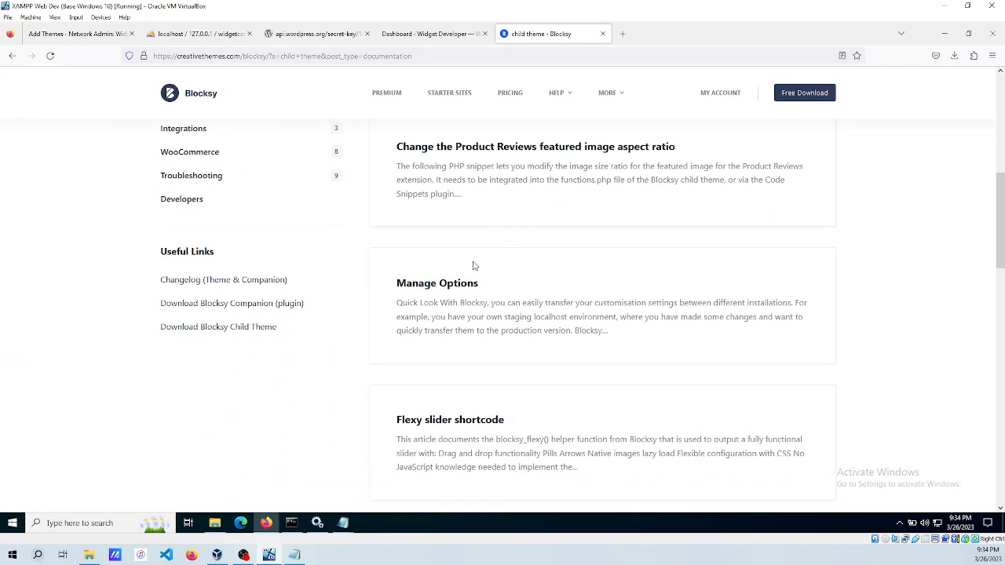
click(217, 326)
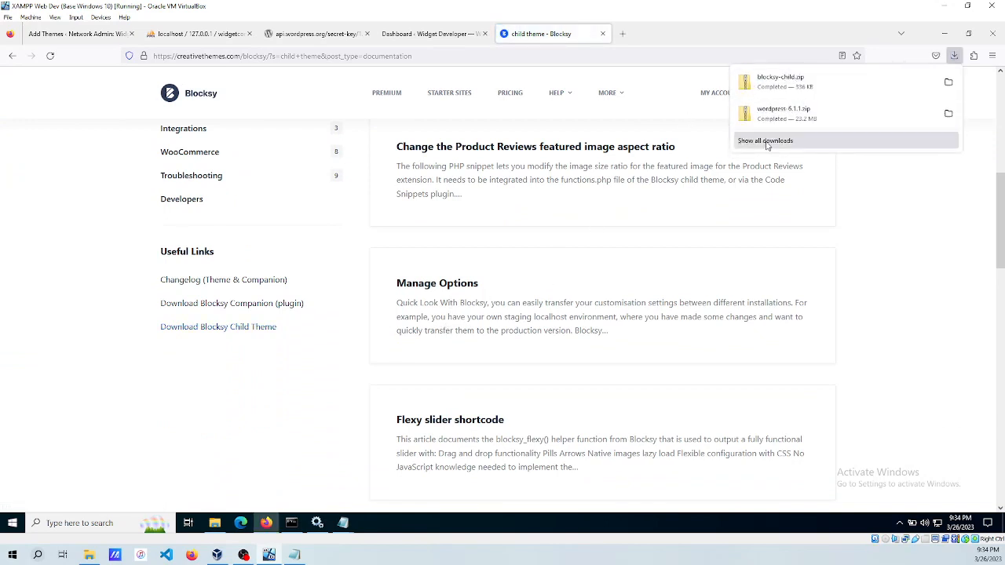
click(957, 54)
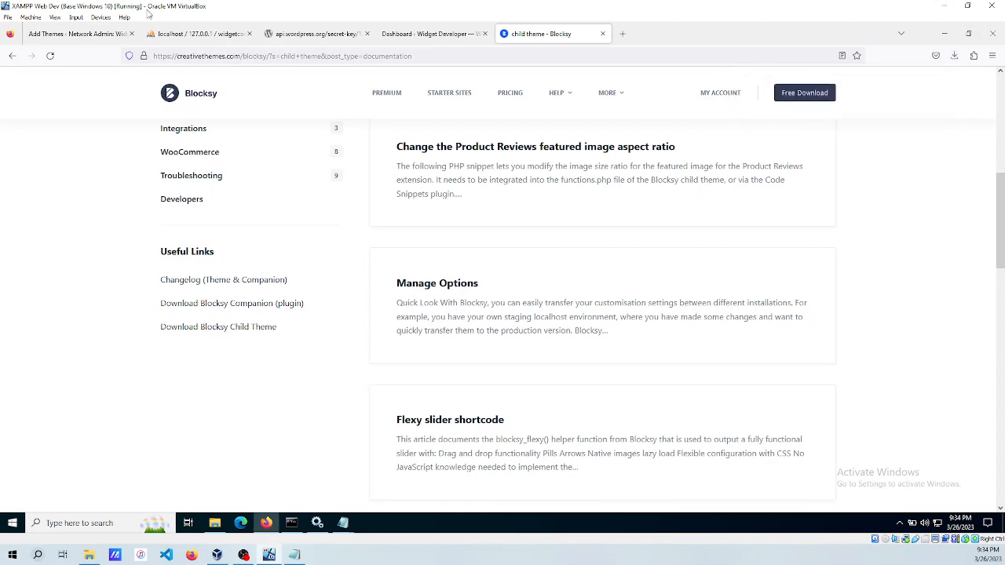
click(93, 33)
Upload blocksy-child.zip from Downloads and install it as a theme.
click(193, 102)
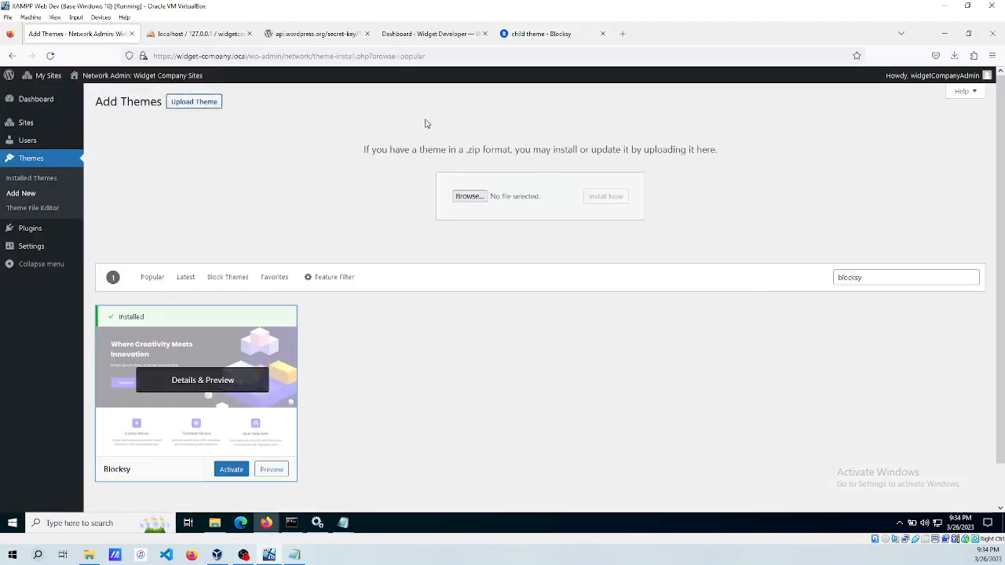
click(463, 196)
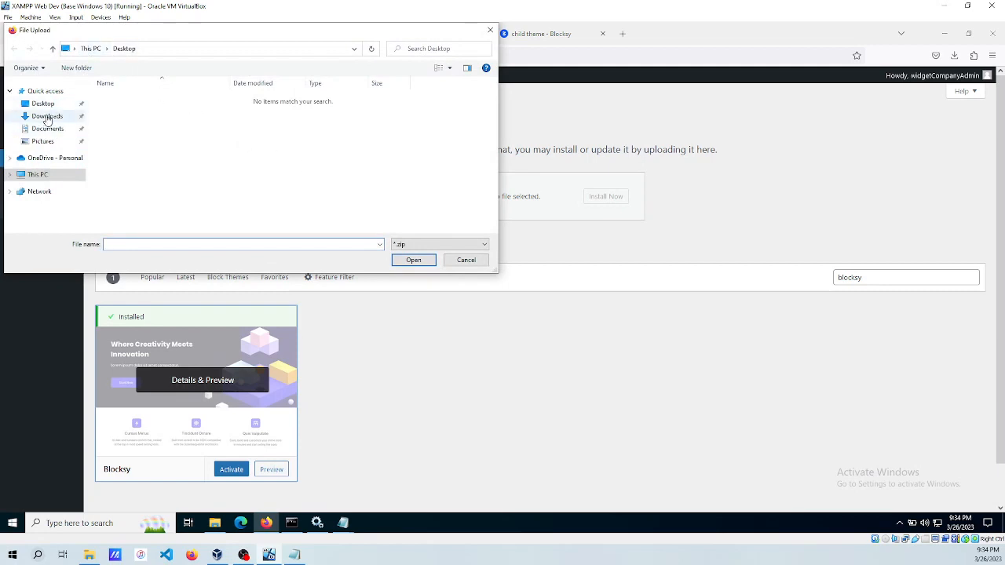
click(44, 116)
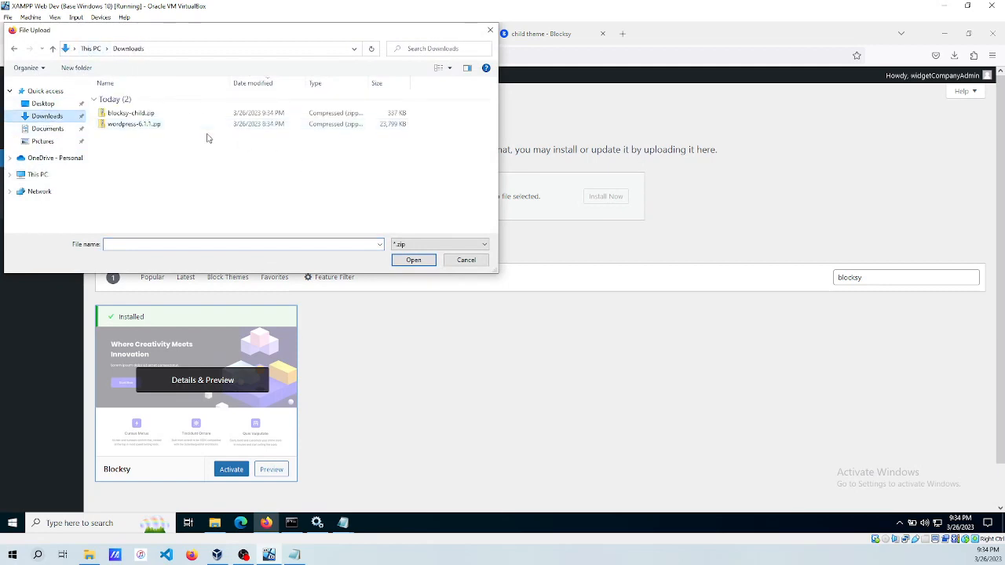
double_click(118, 113)
click(592, 197)
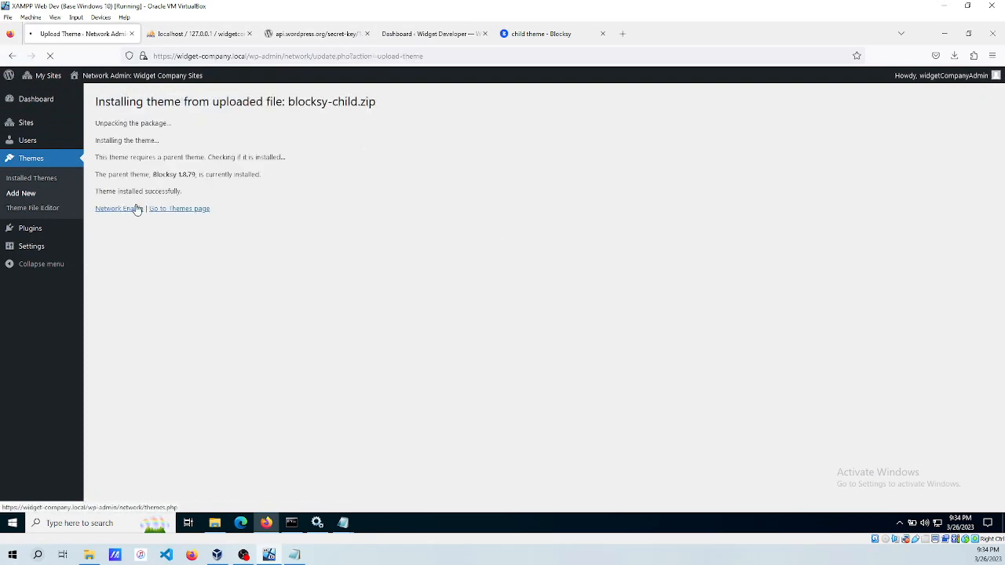
Network-enable the Blocksy Child theme on the installed Themes list.
click(176, 211)
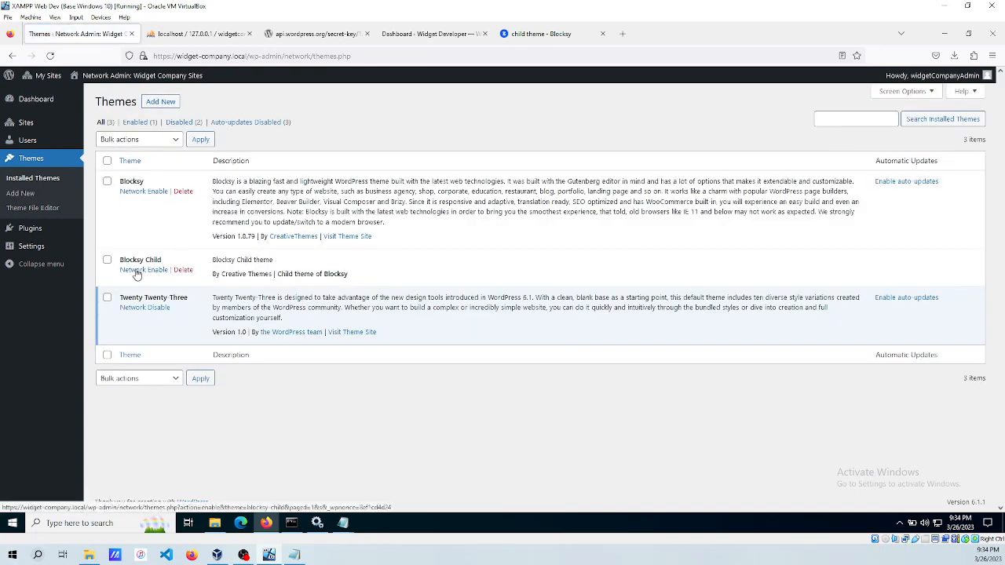
click(136, 270)
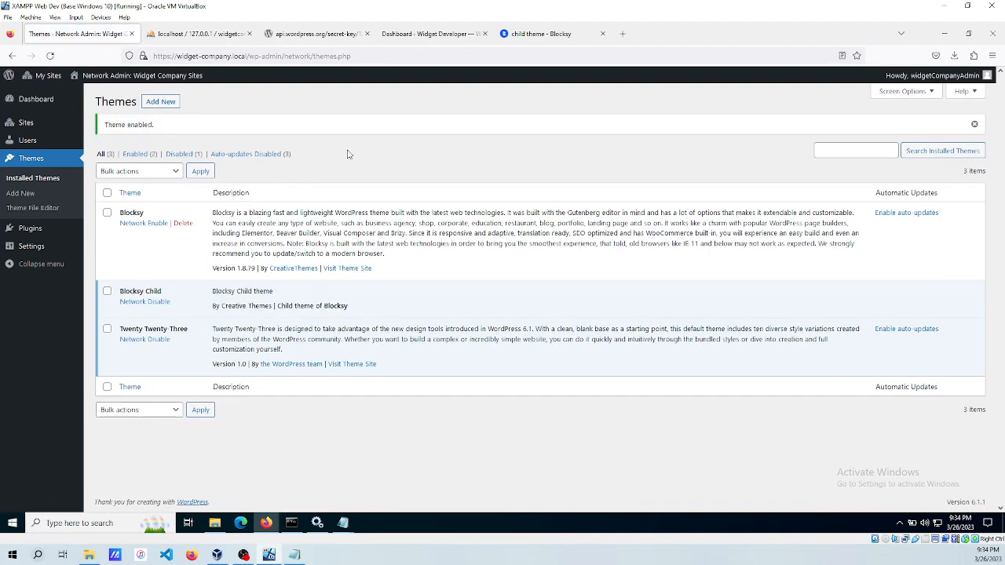
click(31, 227)
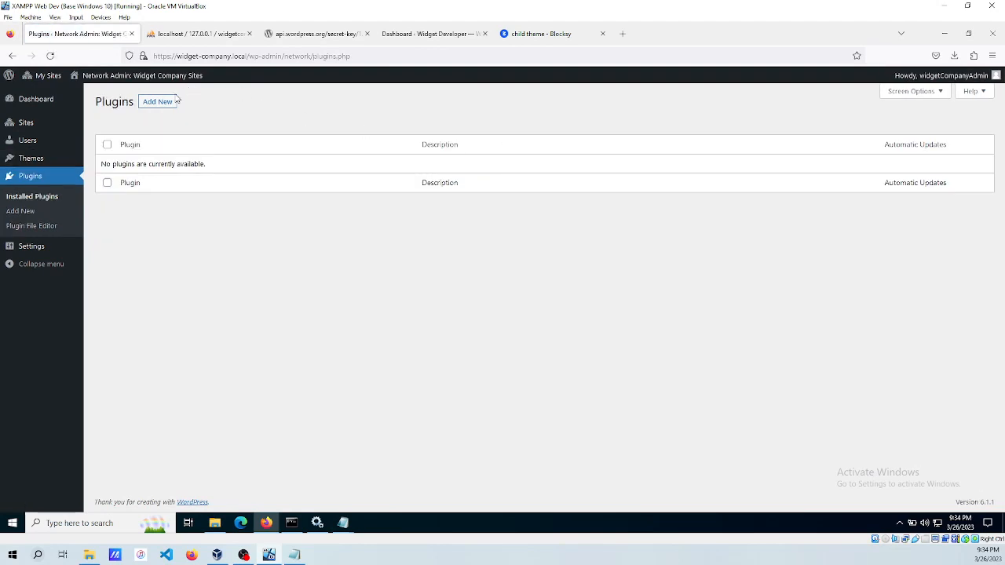
Search for, install and activate the Blocksy Companion plugin.
click(157, 103)
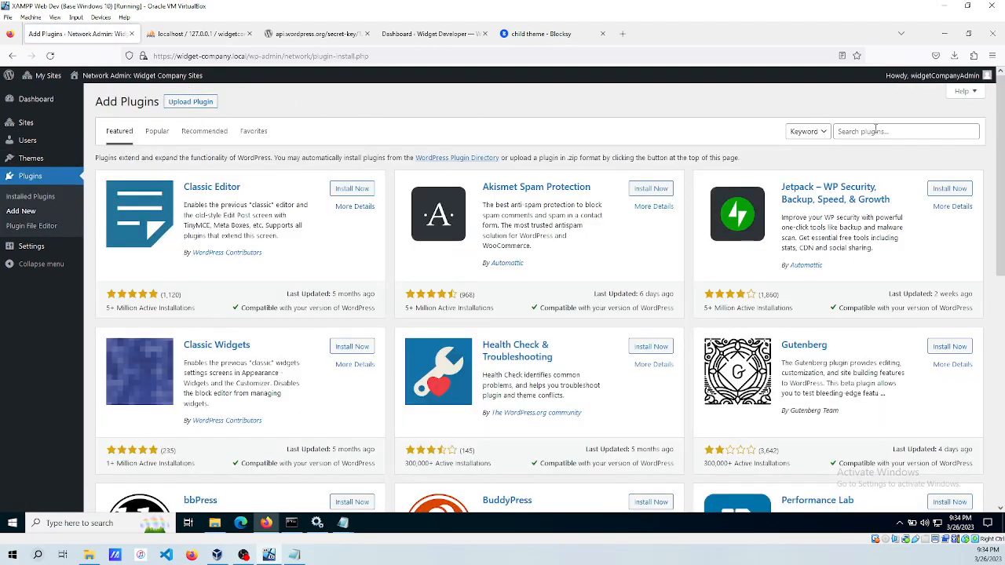
click(875, 130)
text(blocksy)
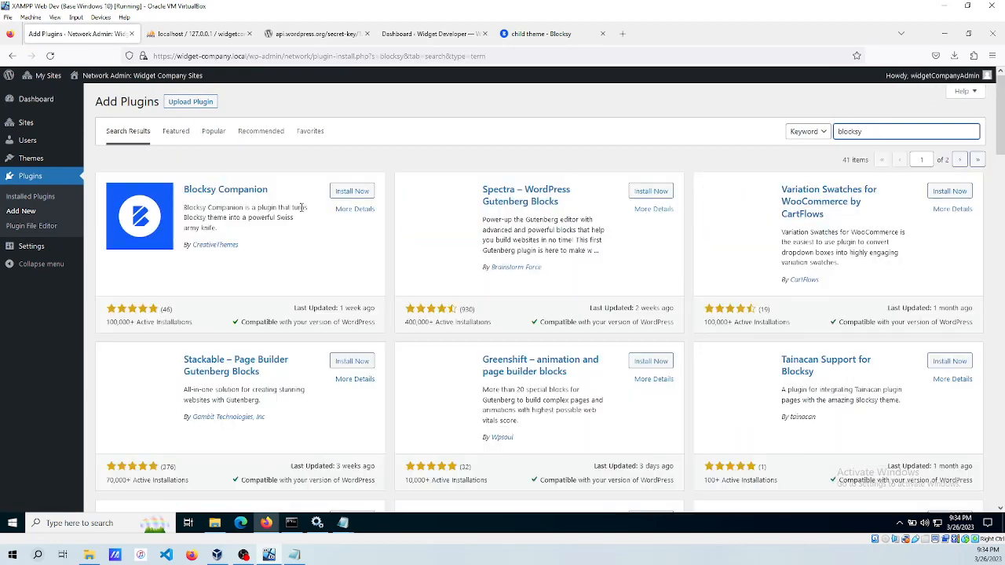
click(347, 191)
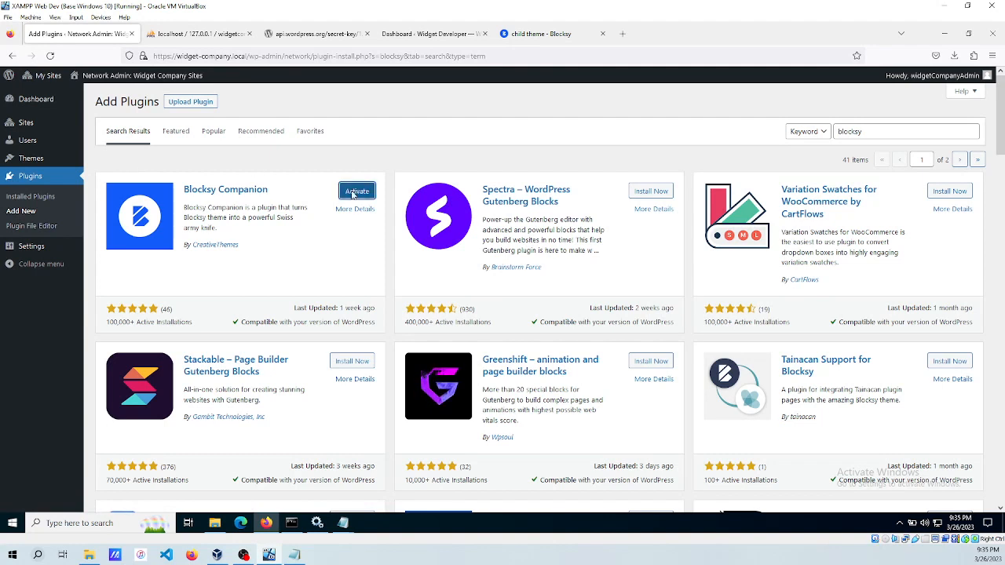
click(357, 193)
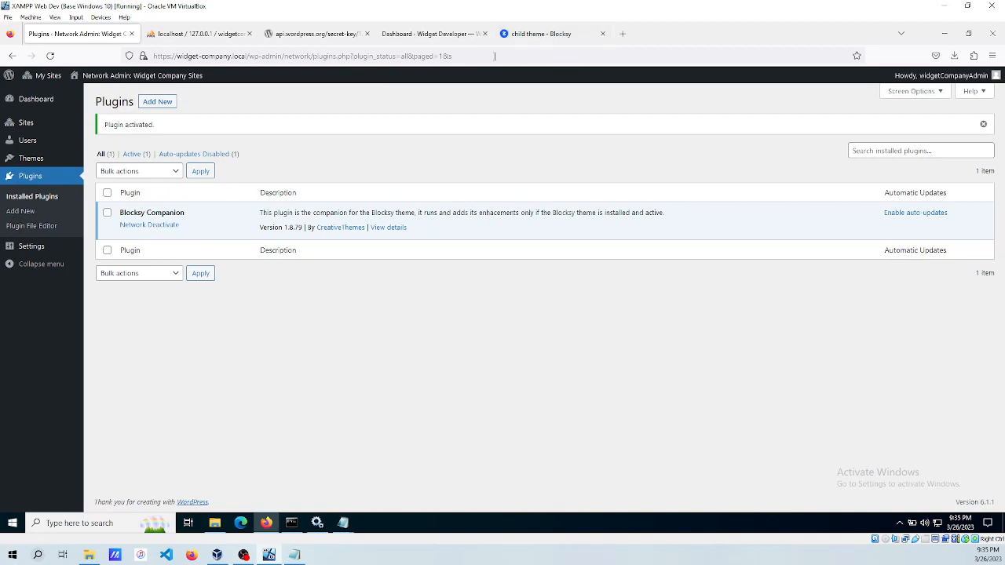
Go to Network Admin > Themes via the My Sites menu.
mouse_move(47, 77)
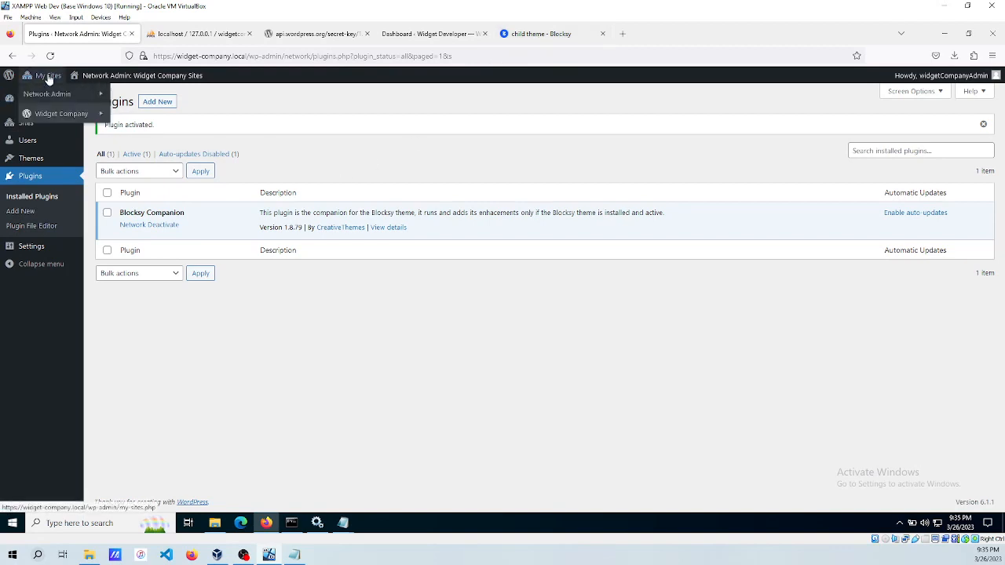
mouse_move(47, 95)
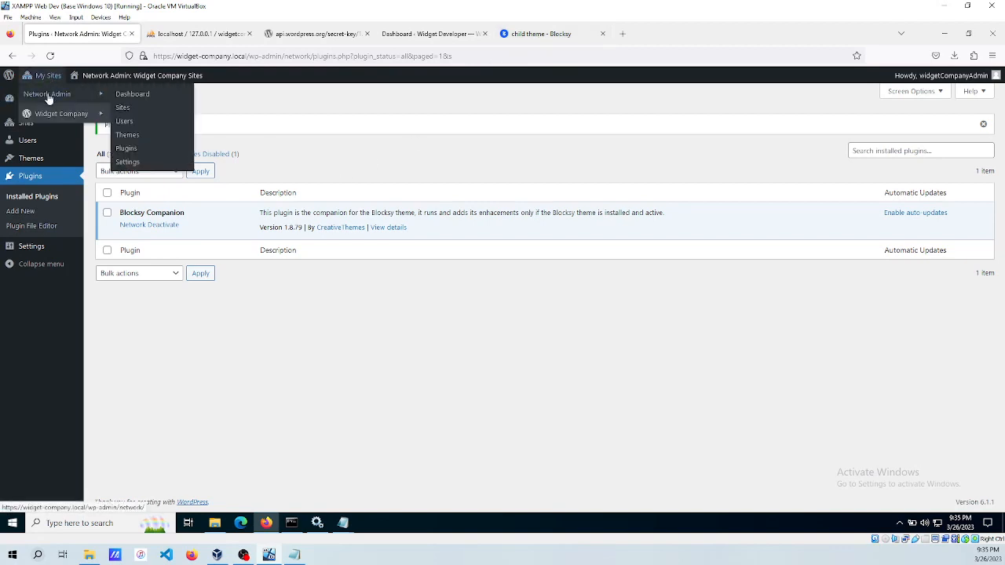
click(124, 136)
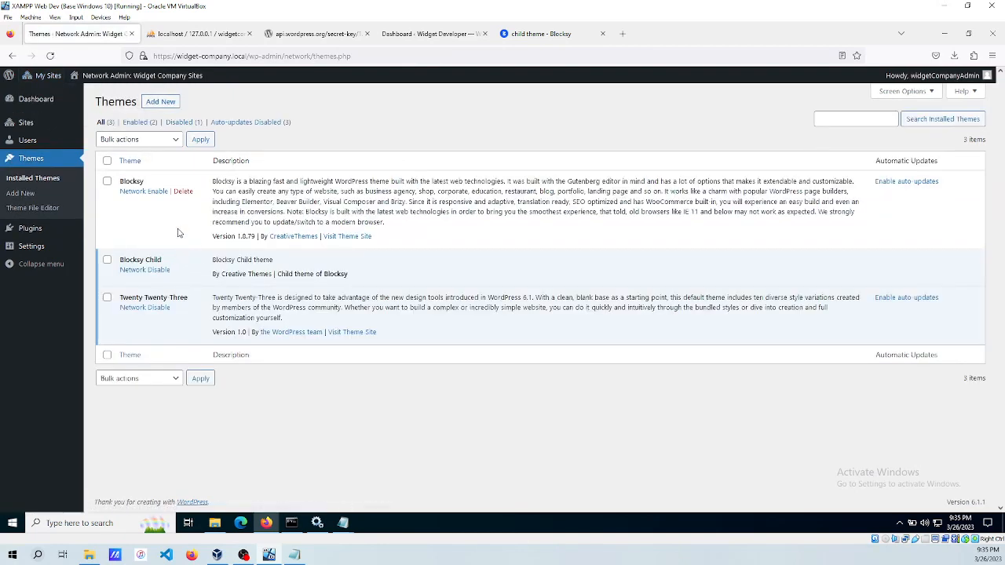
mouse_move(45, 82)
Add define( 'WP_DEFAULT_THEME', 'blocksy-child' ); on a new line below the multisite defines in wp-config.php.
mouse_move(343, 528)
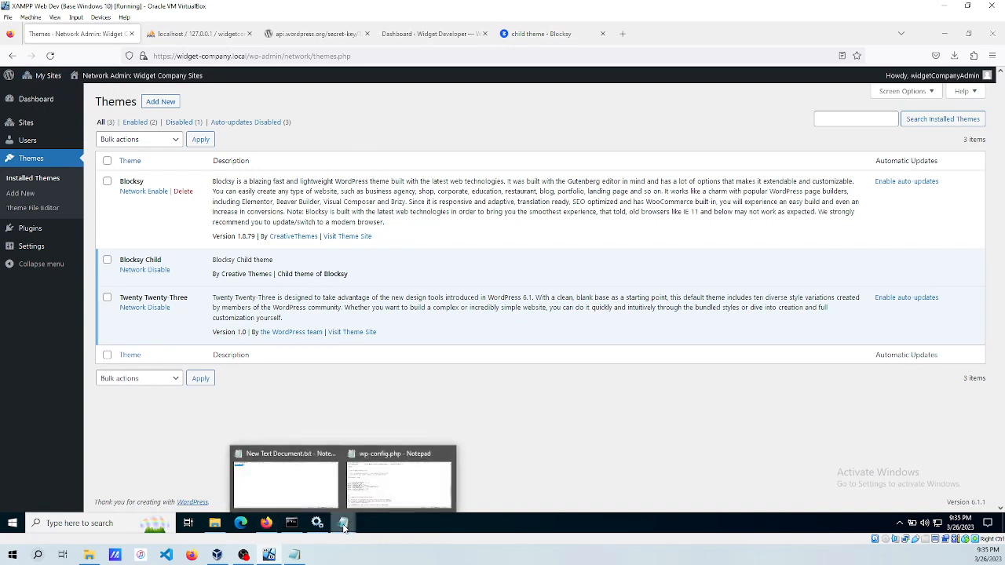
click(399, 480)
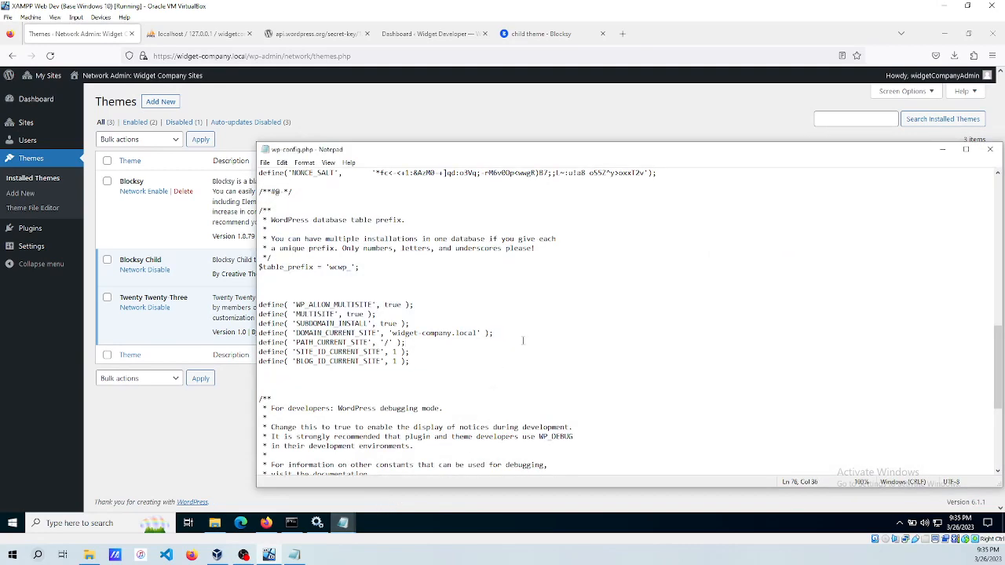
scroll(522, 340, up, 2)
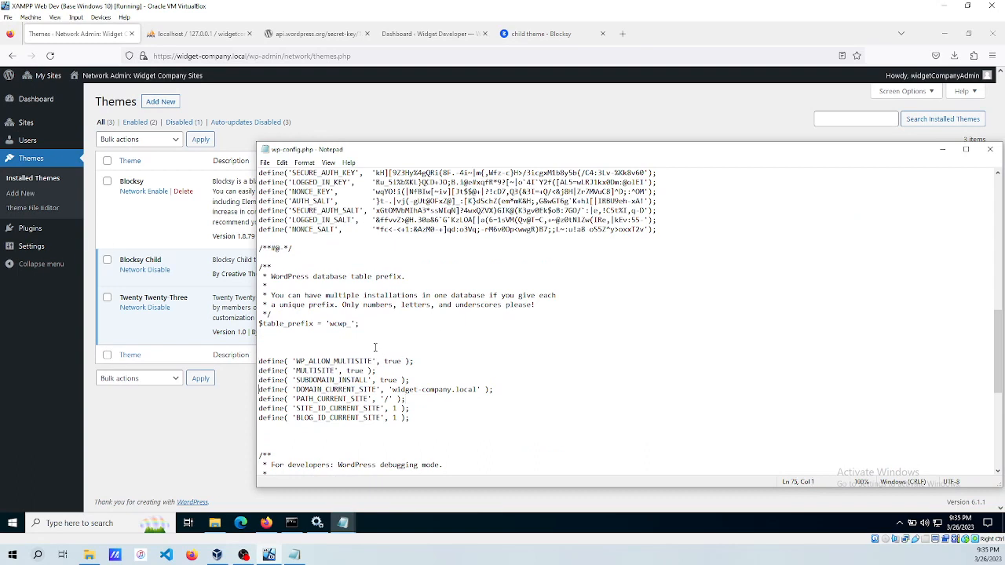
key(Return)
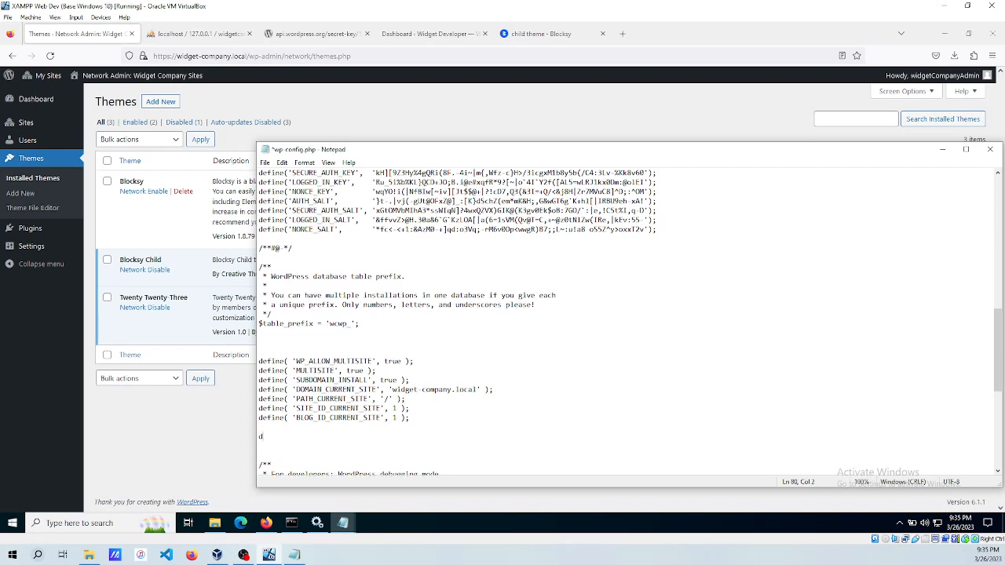
text(define( 'WP)
text(_DEFAULT_THEME', 'blocksy-child' );)
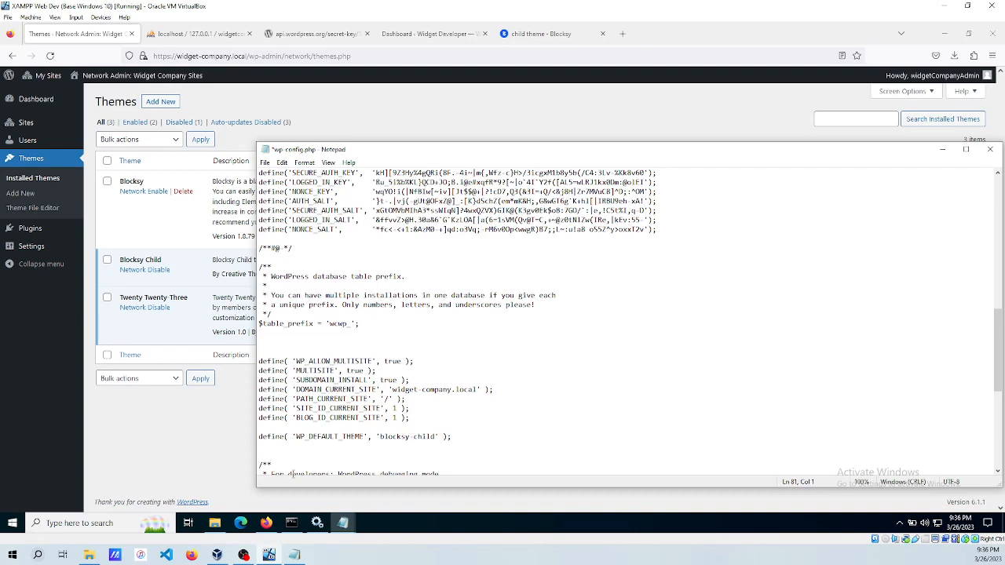
click(214, 523)
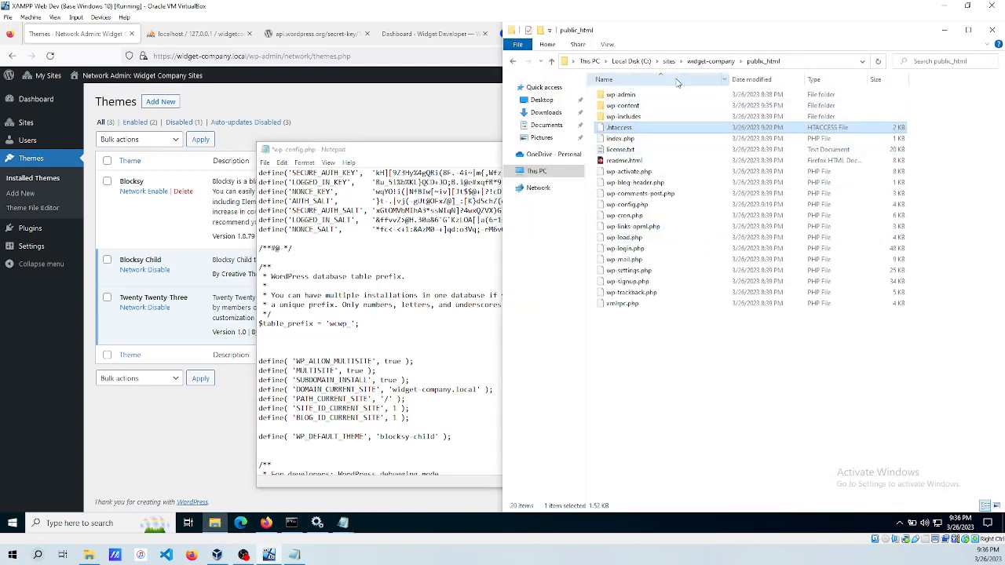
Browse to public_html\wp-content\themes\blocksy-child and check the style.css theme header without changing it.
click(717, 62)
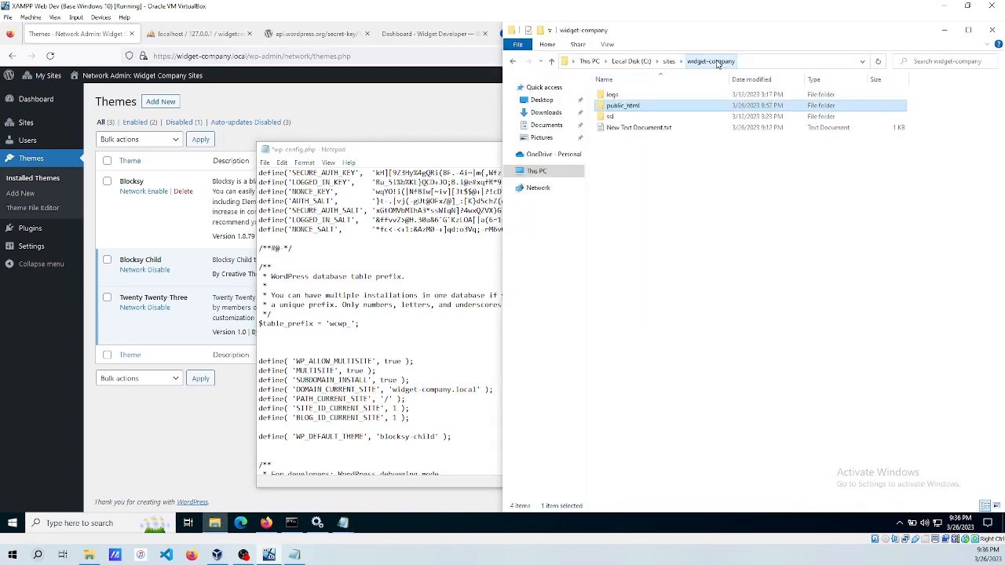
double_click(622, 106)
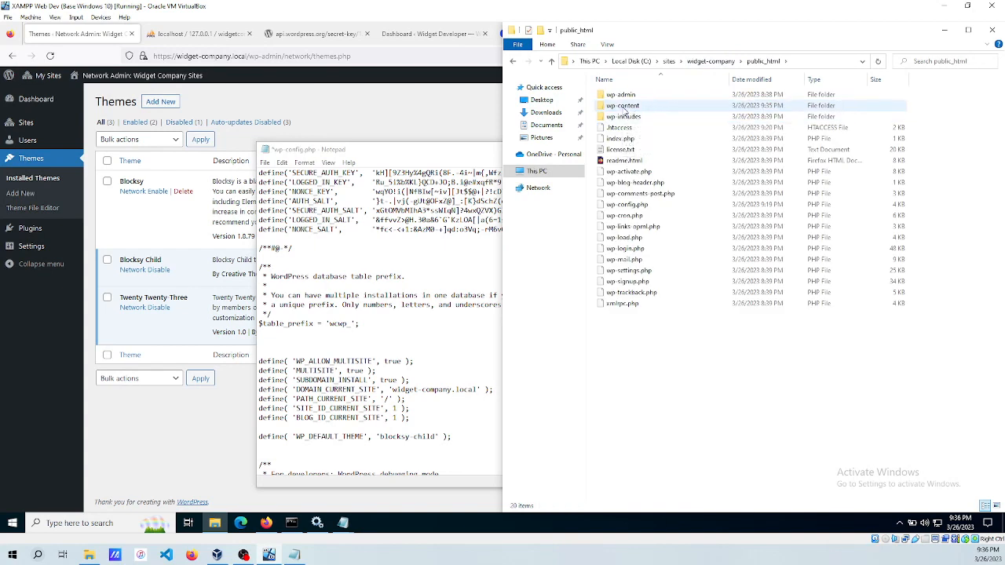
double_click(624, 107)
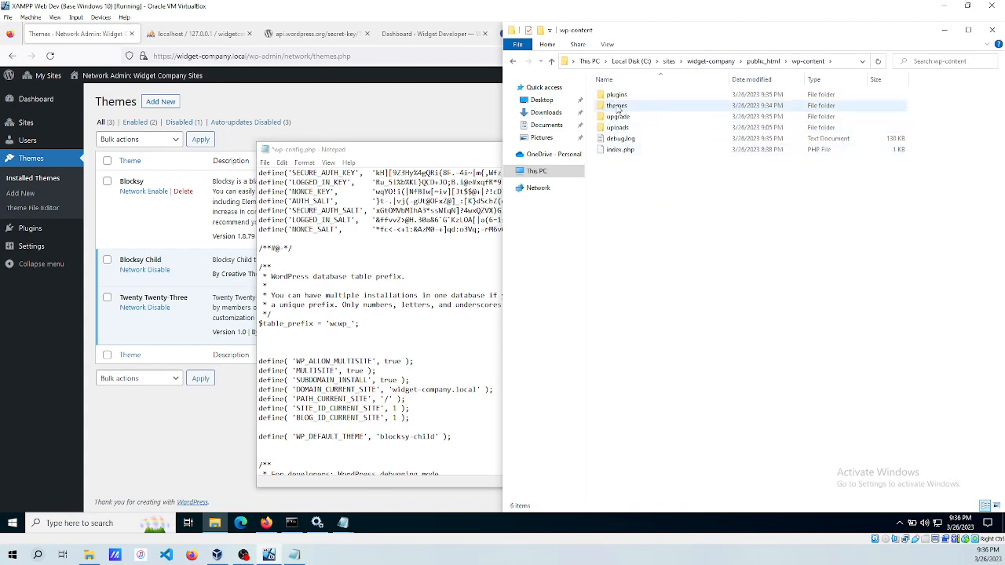
double_click(617, 106)
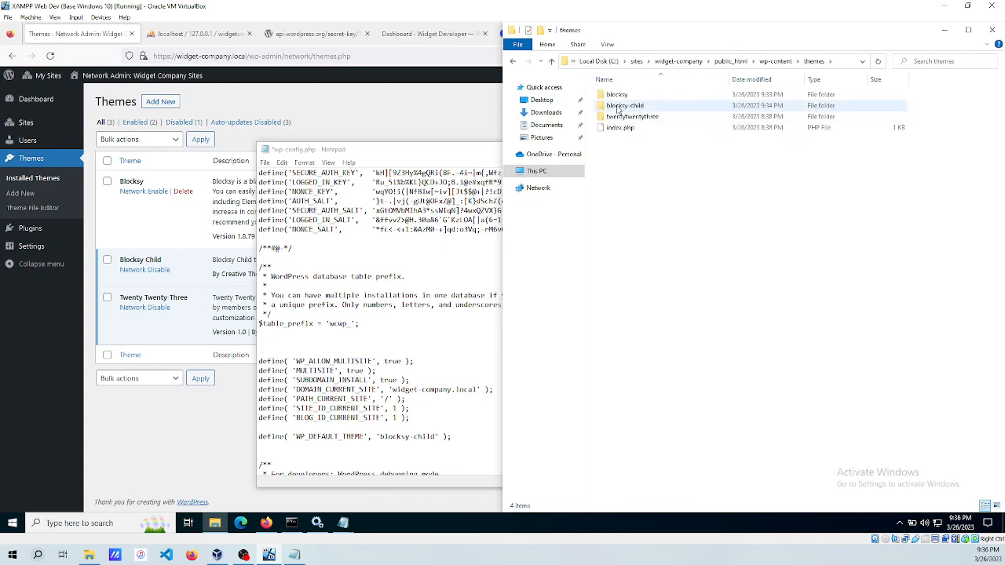
double_click(617, 106)
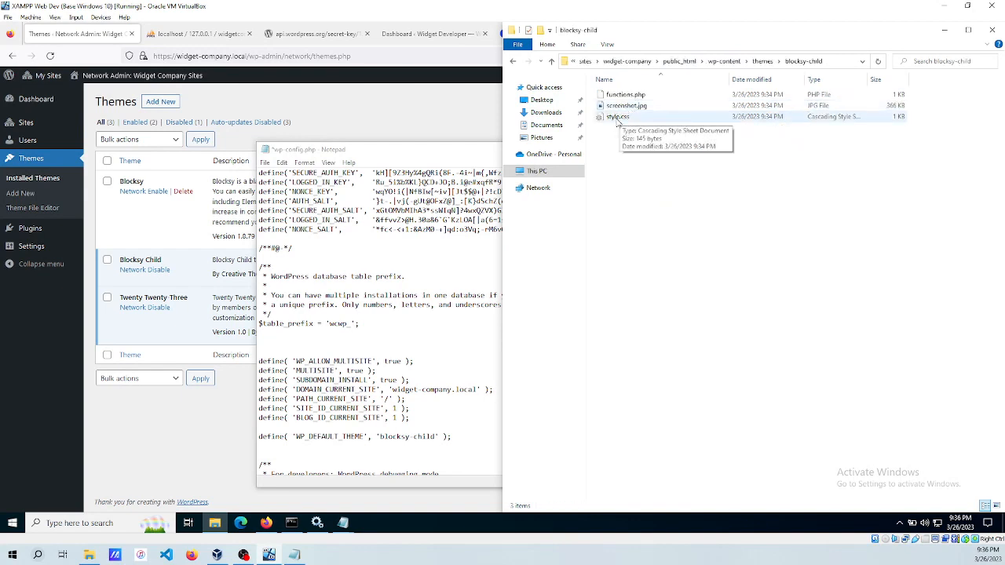
right_click(618, 118)
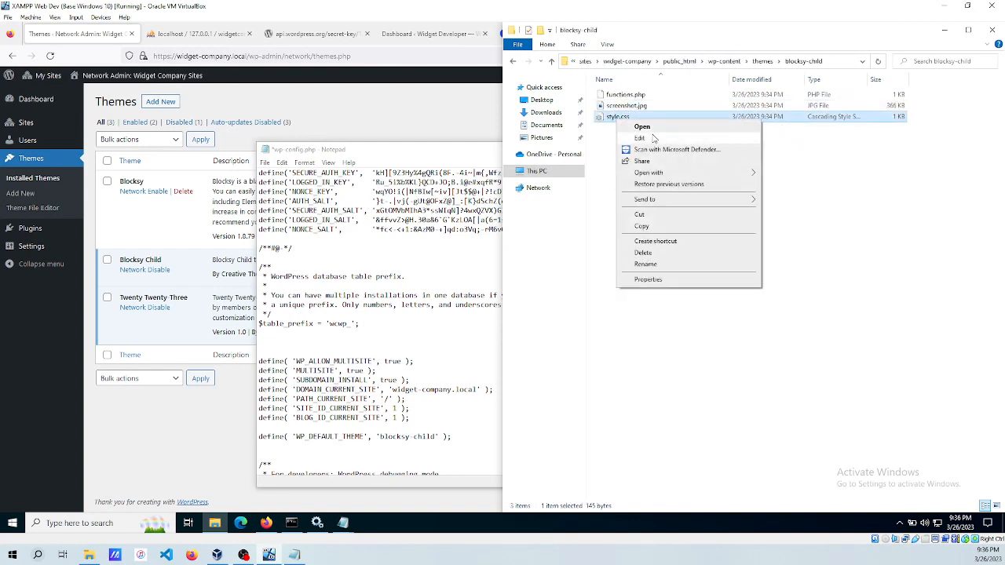
click(640, 138)
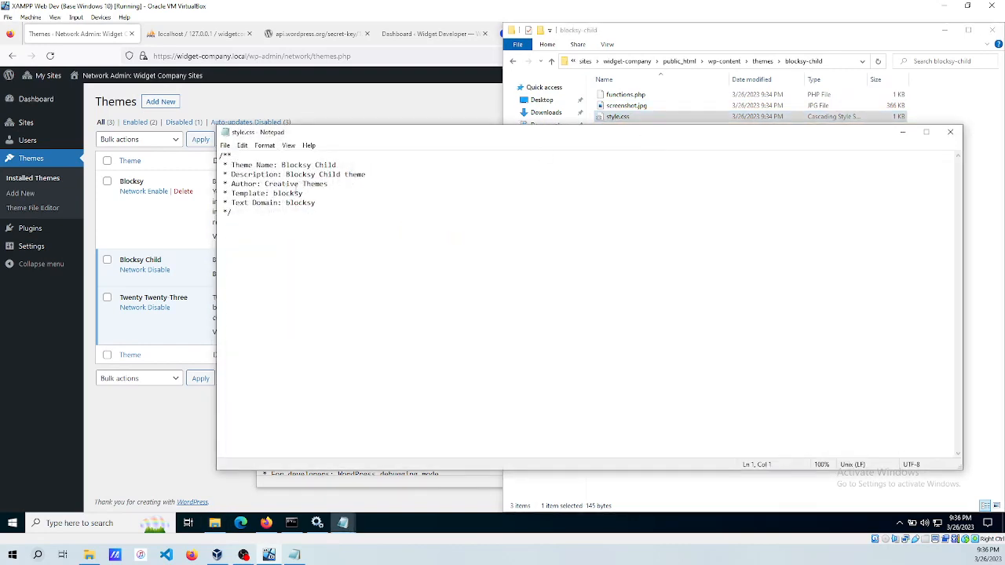
click(949, 132)
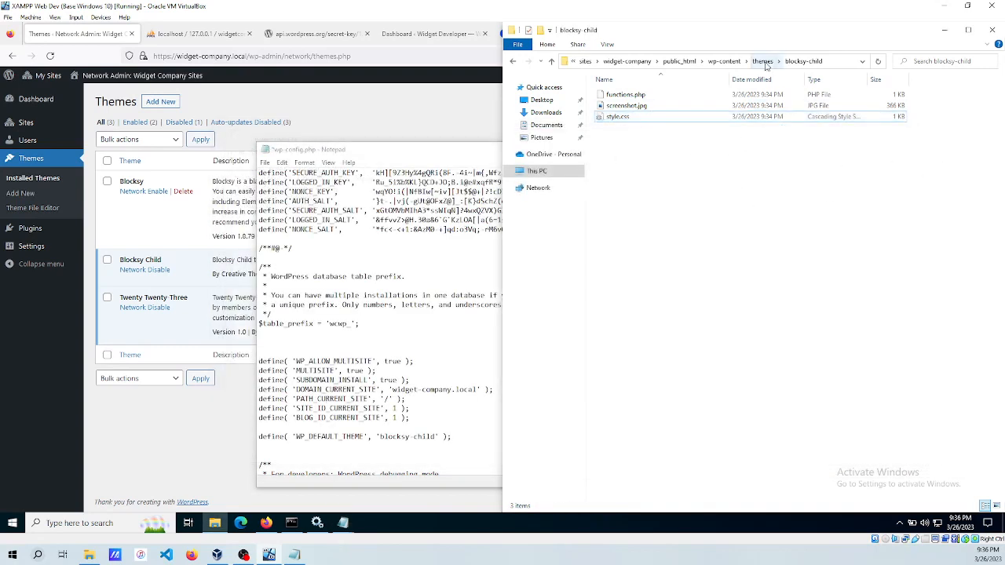
Save the edited wp-config.php in Notepad.
click(762, 62)
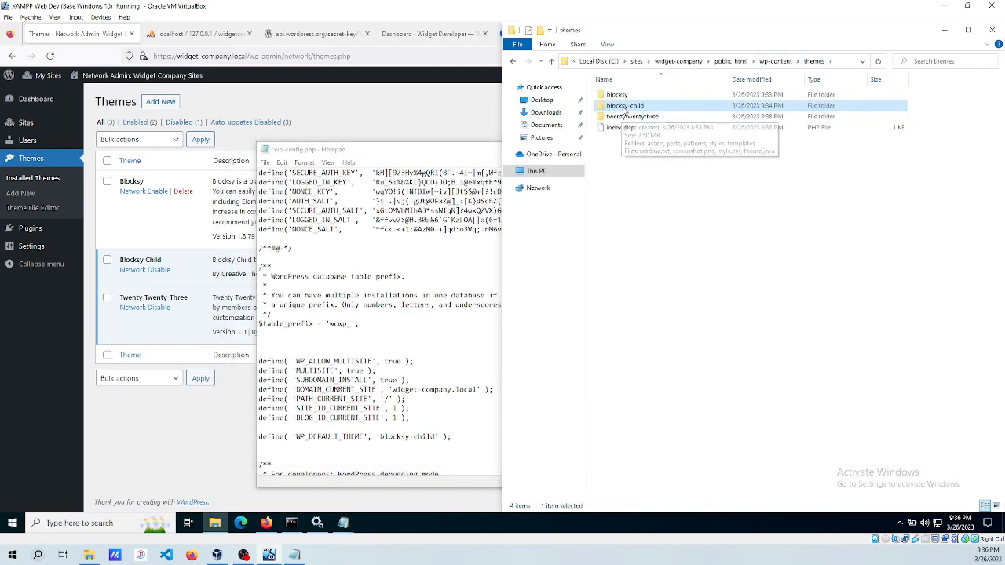
click(642, 160)
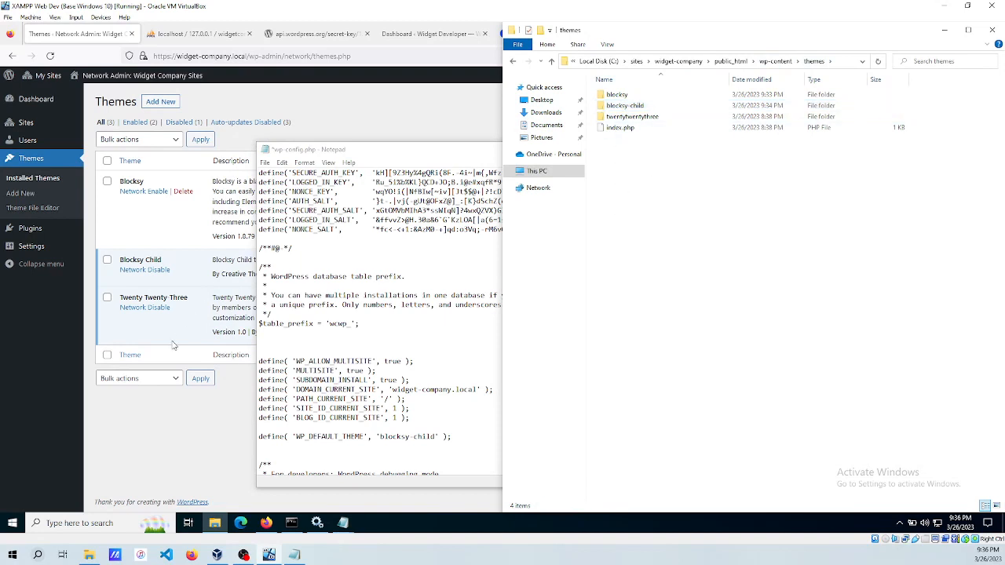
click(464, 431)
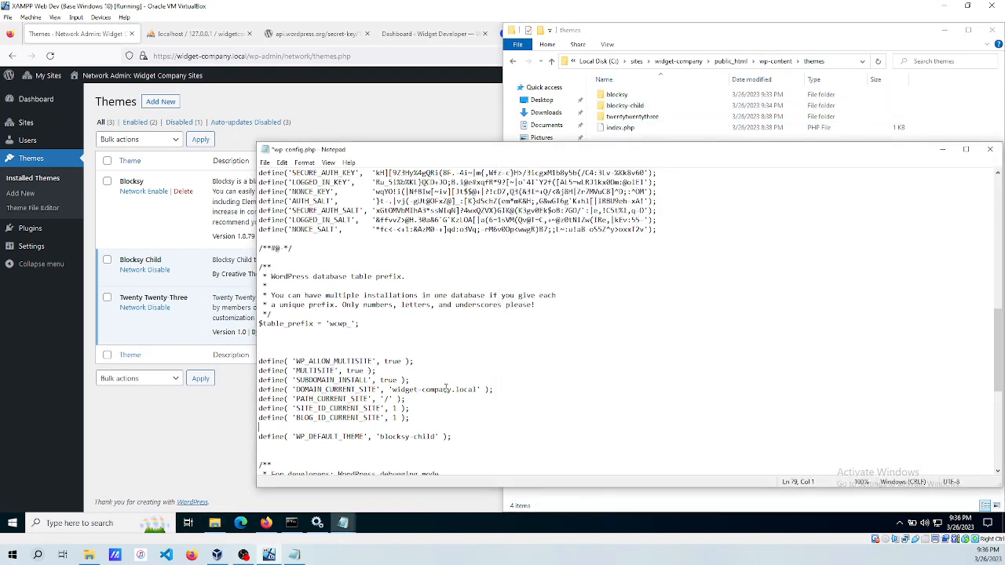
key(ctrl+s)
click(177, 433)
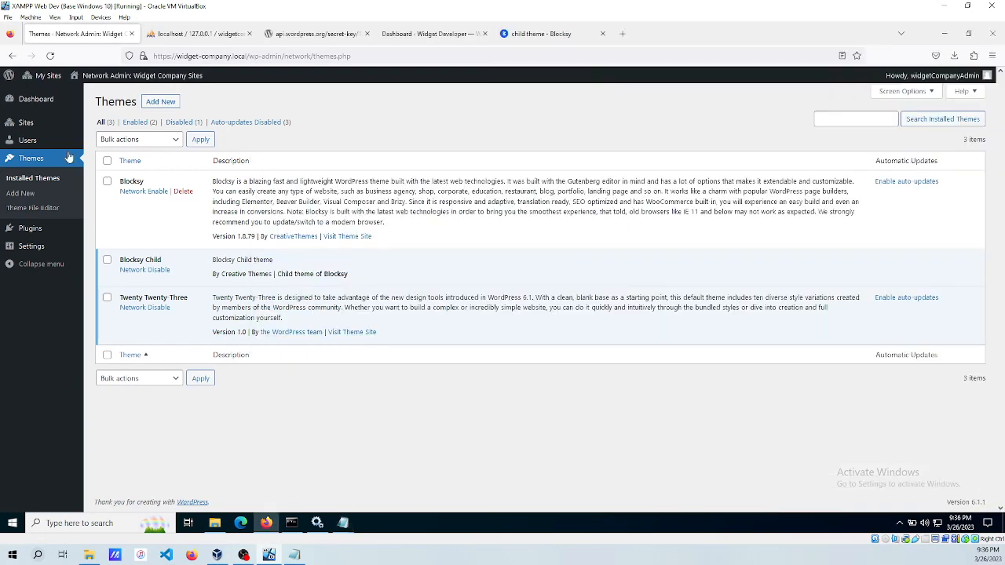
Go to the Widget Company site's Dashboard and open its Appearance > Themes page.
click(37, 99)
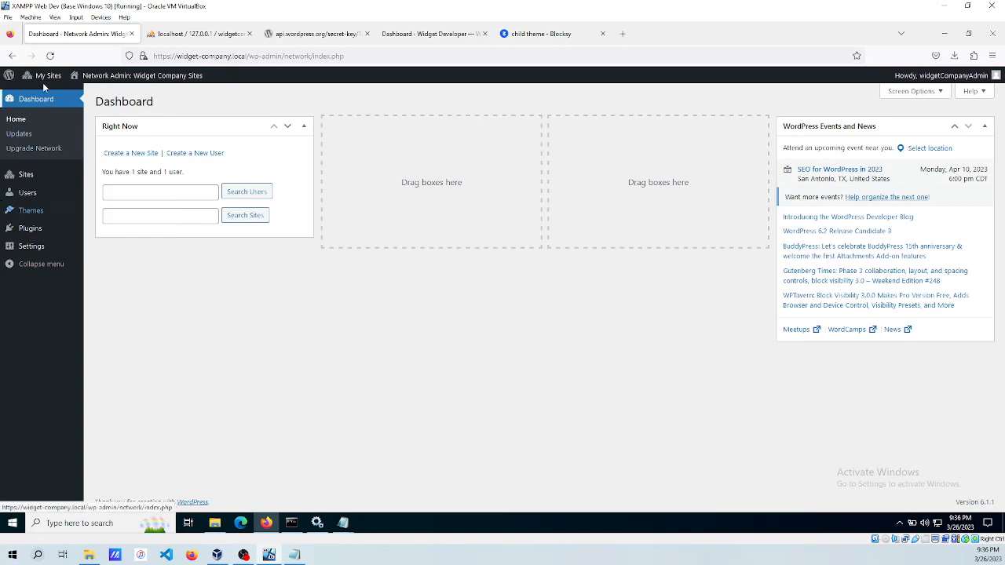
mouse_move(44, 81)
mouse_move(62, 113)
click(126, 114)
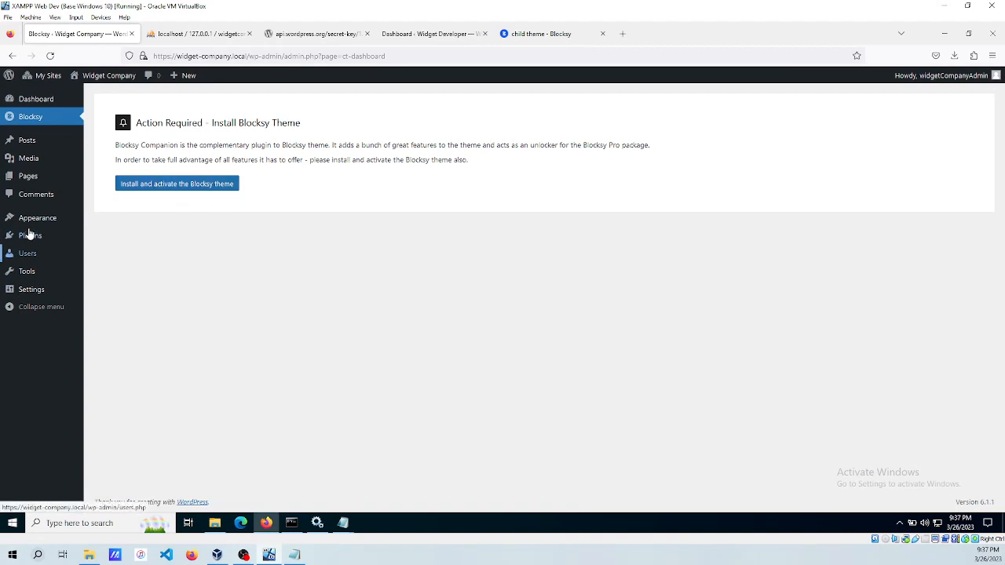
mouse_move(33, 219)
click(108, 222)
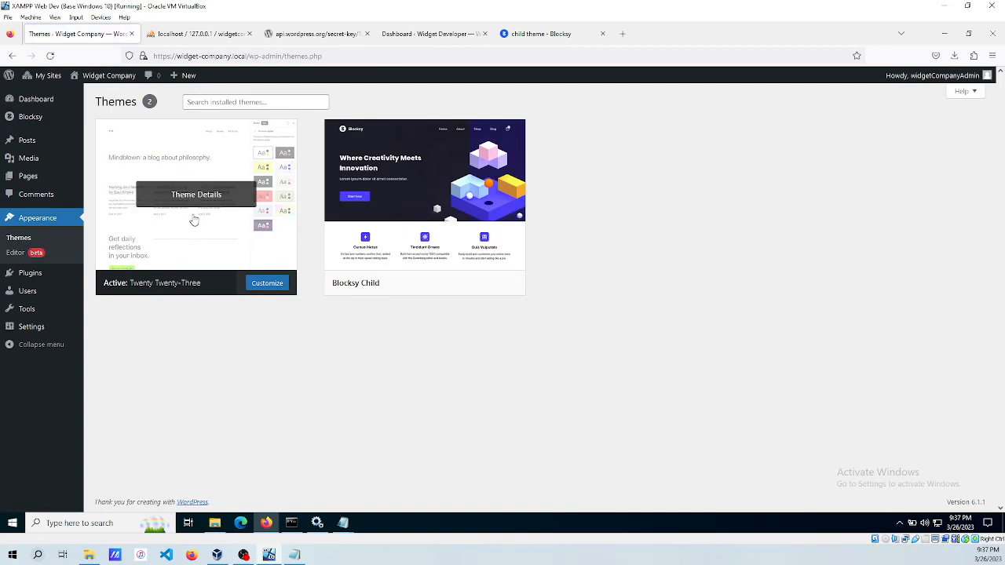
Activate the Blocksy Child theme and confirm it on the Widget Company Dashboard.
mouse_move(442, 201)
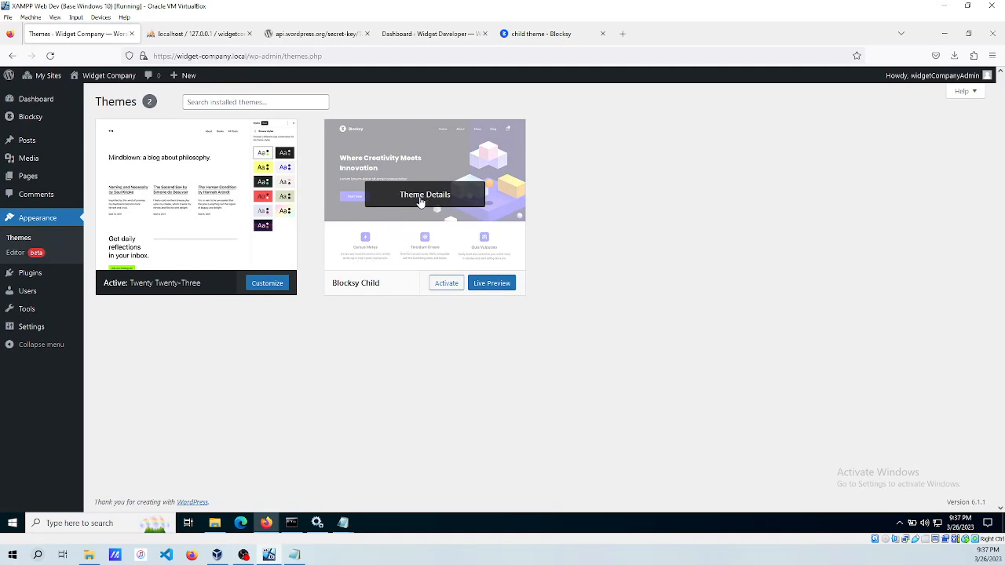
click(446, 283)
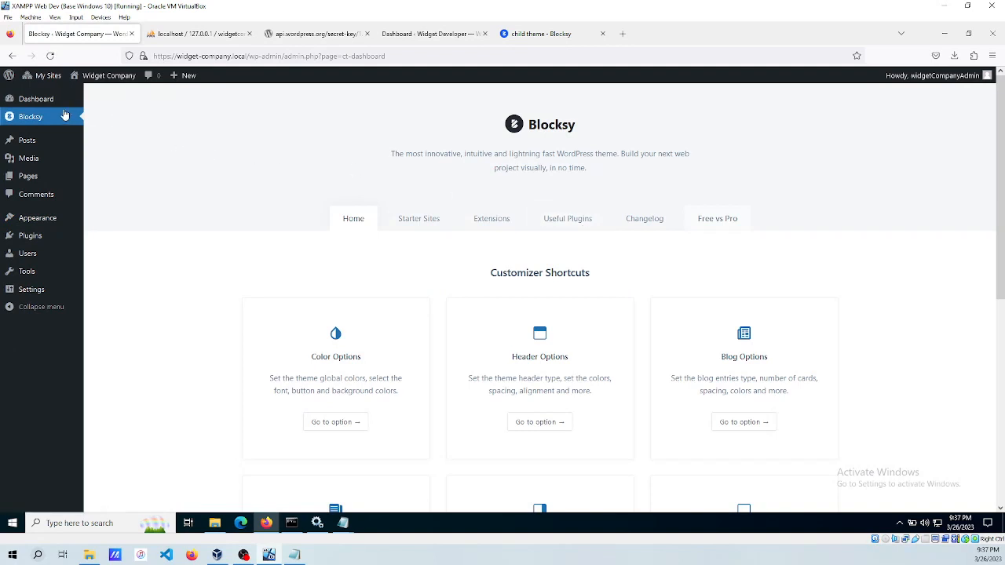
mouse_move(47, 77)
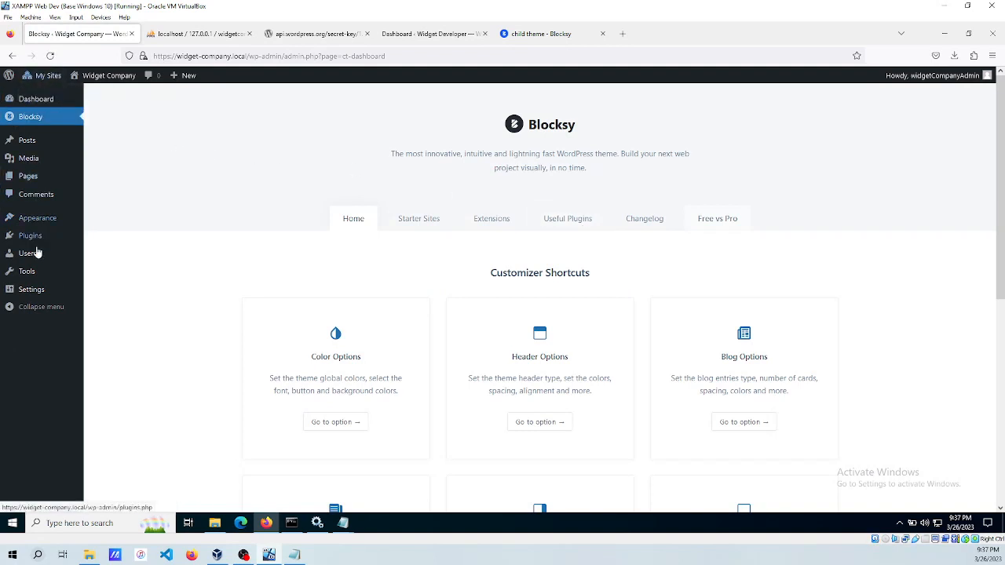
click(33, 101)
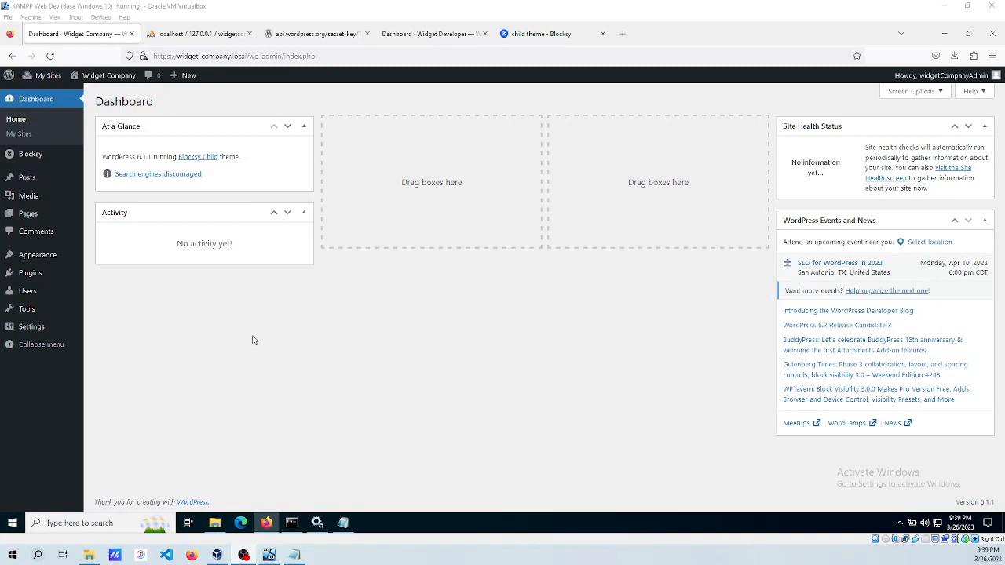
Go to the network's Sites list and open the Add New site form.
mouse_move(22, 74)
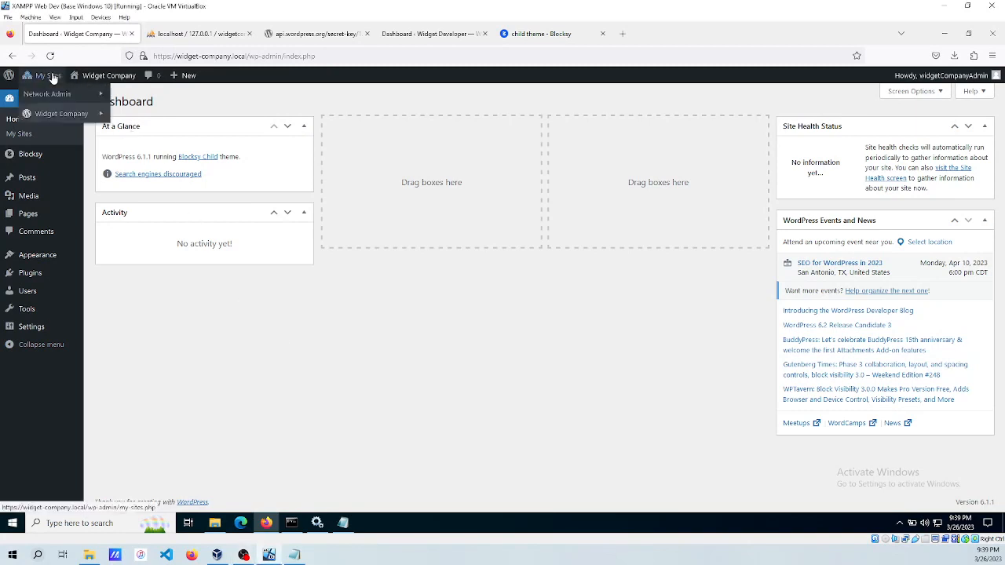
mouse_move(59, 101)
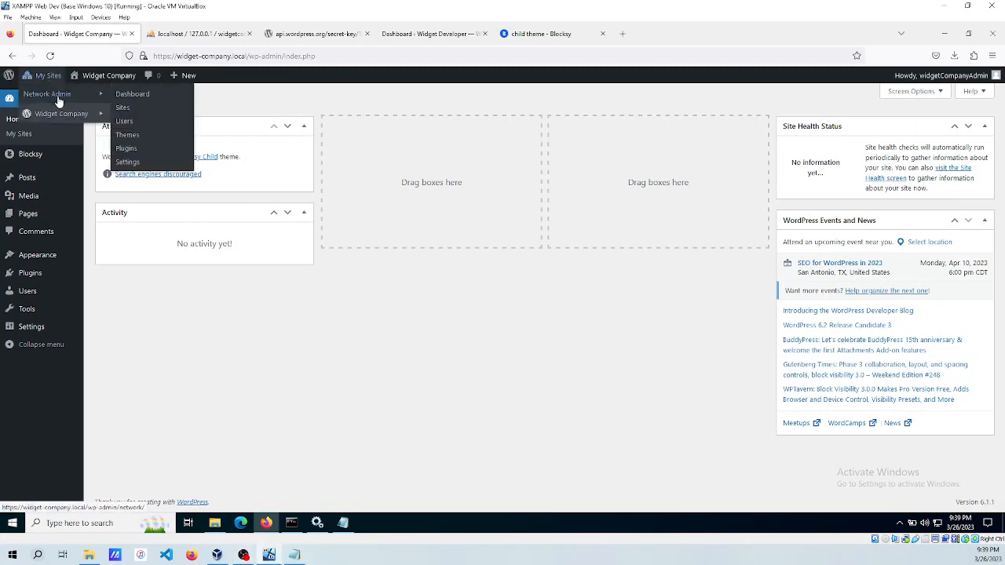
click(132, 113)
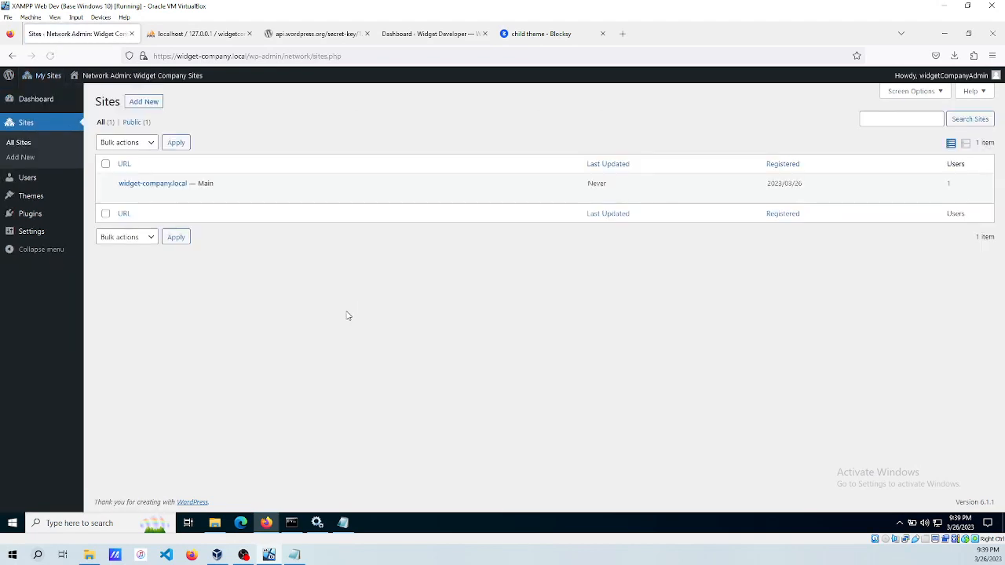
mouse_move(43, 76)
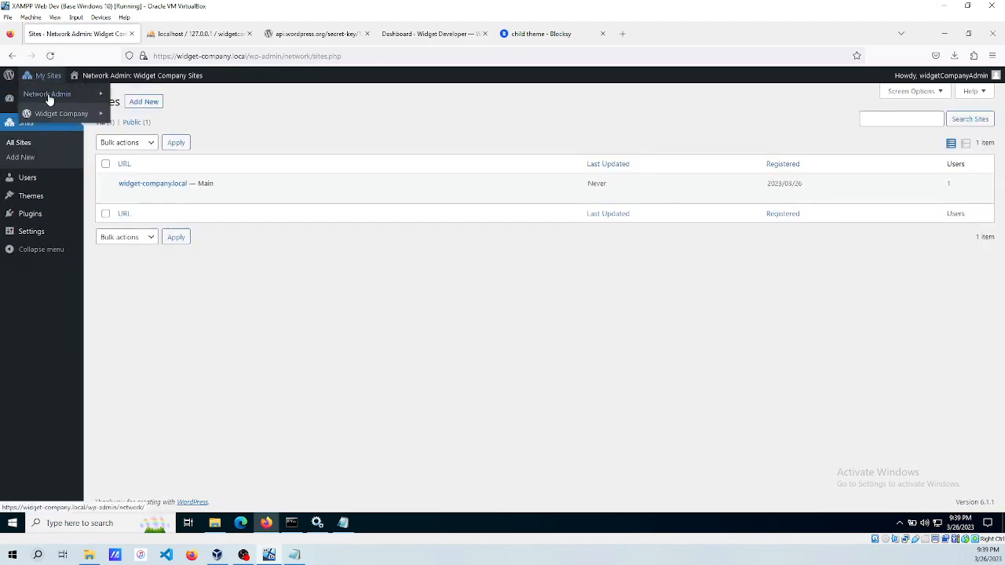
mouse_move(58, 96)
click(123, 110)
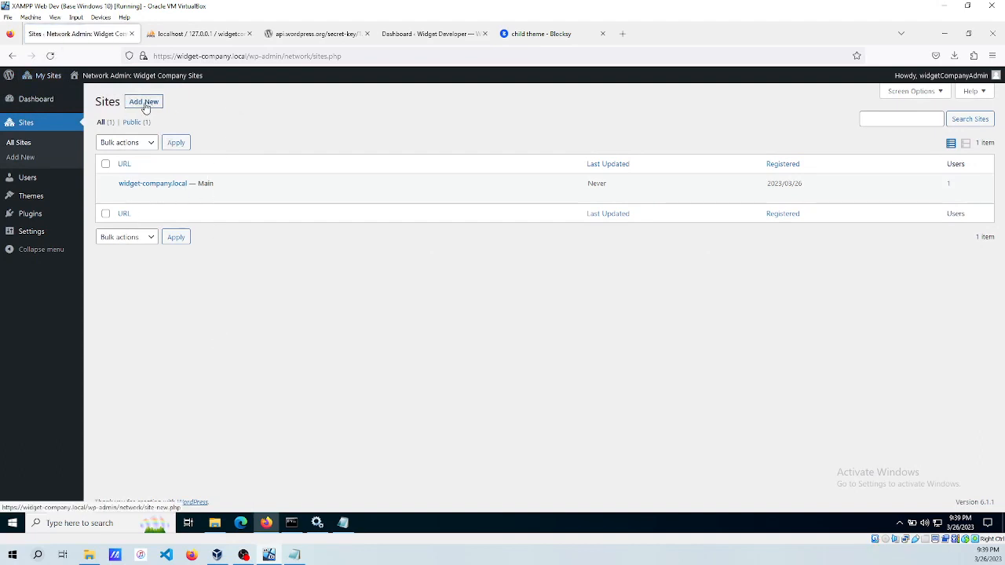
click(144, 103)
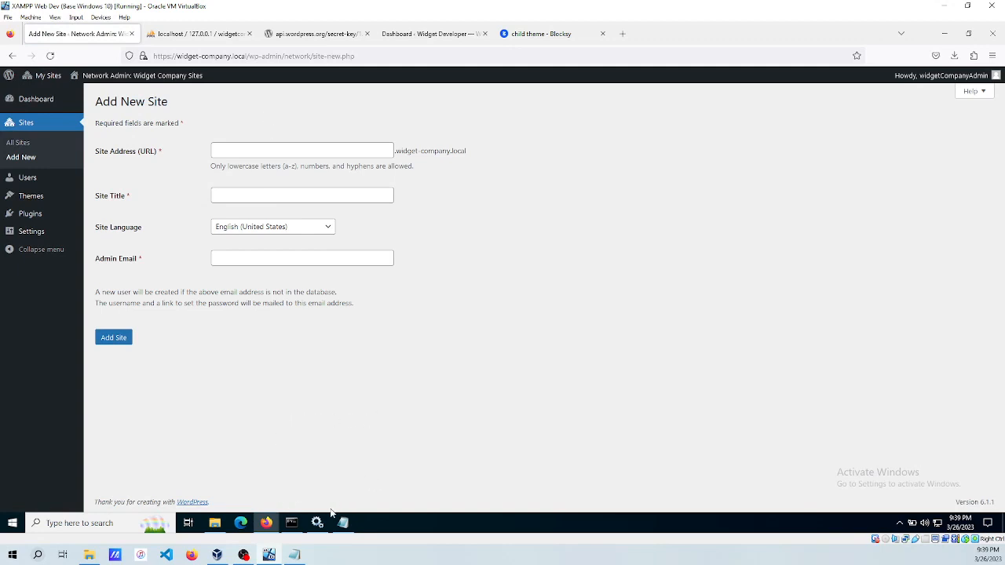
Navigate File Explorer to C:\Windows\System32\drivers\etc, where the hosts file lives.
click(214, 524)
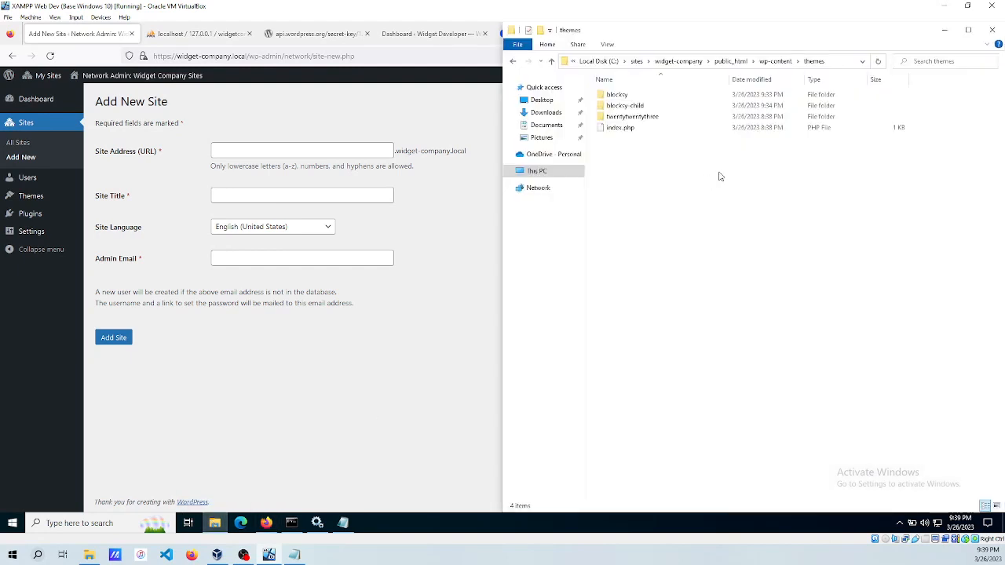
click(606, 61)
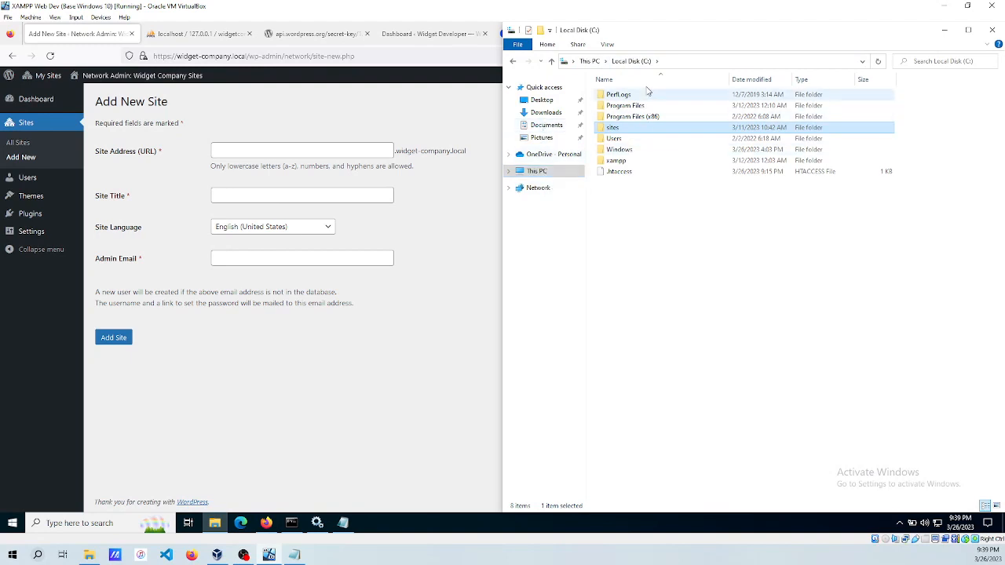
double_click(617, 149)
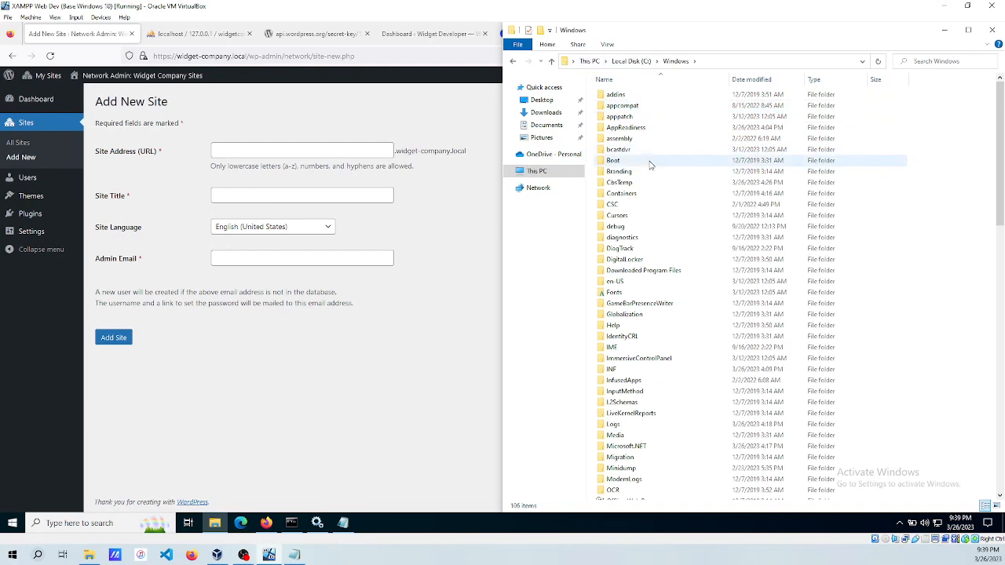
click(603, 184)
key(s)
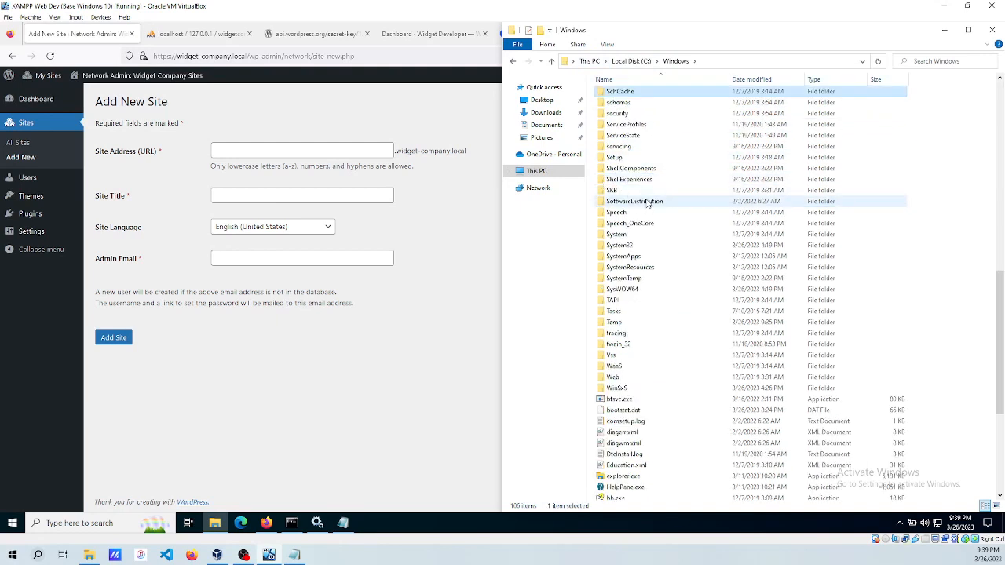
double_click(612, 246)
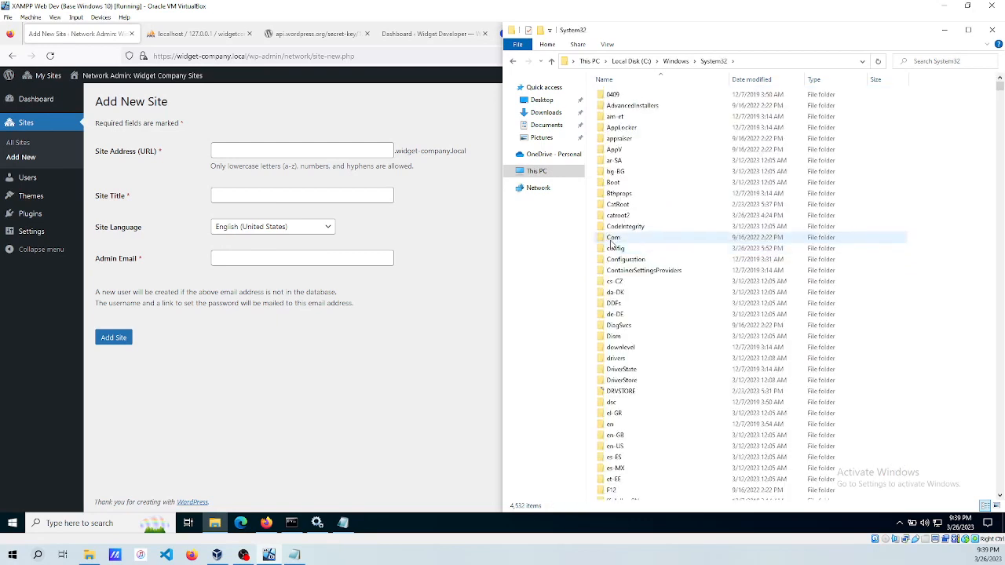
key(d)
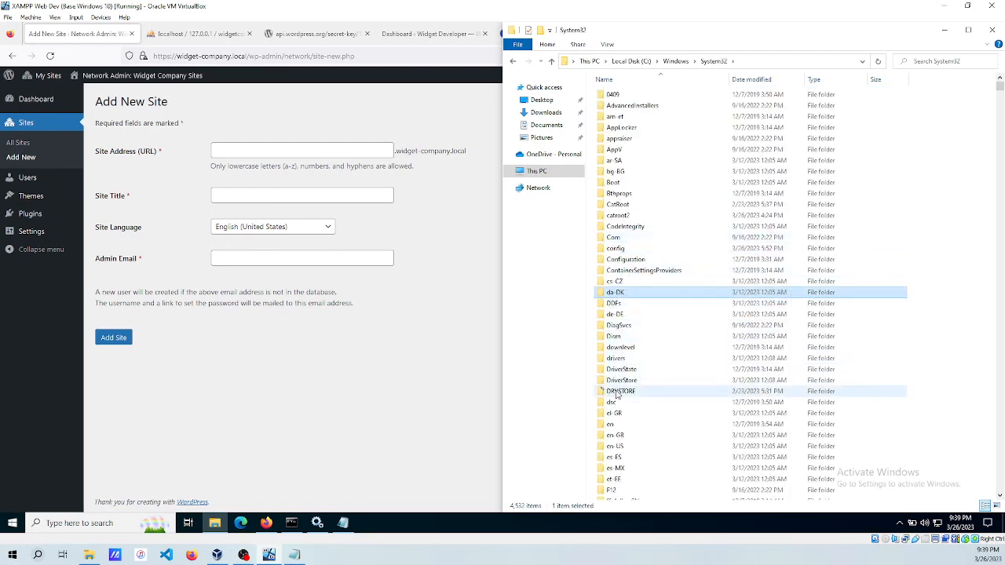
double_click(617, 358)
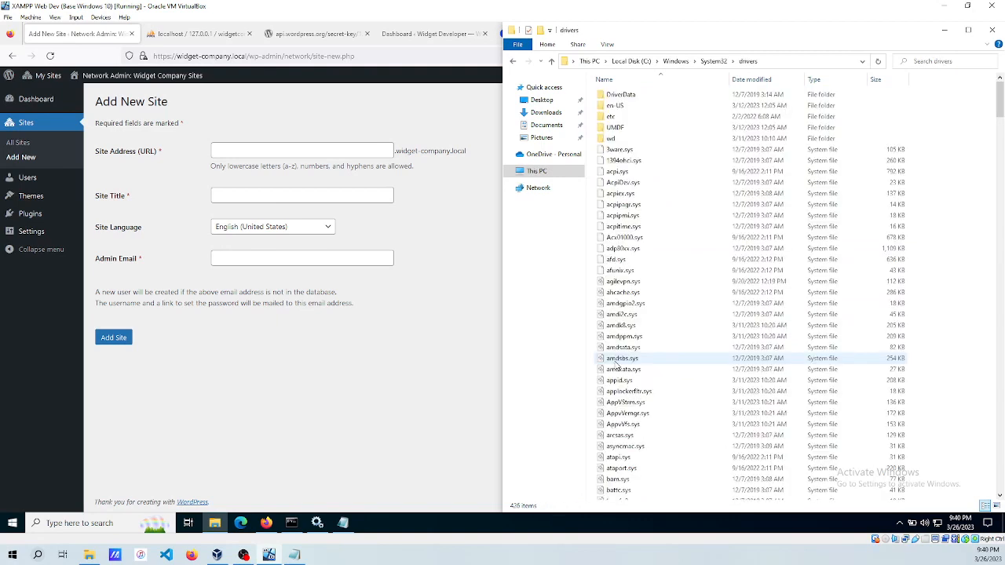
click(611, 116)
double_click(612, 116)
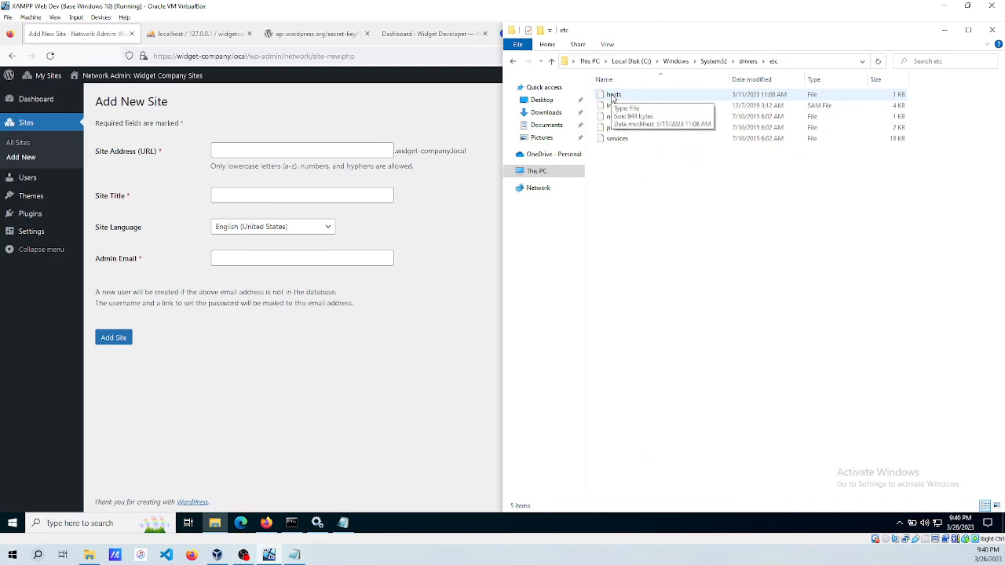
click(95, 522)
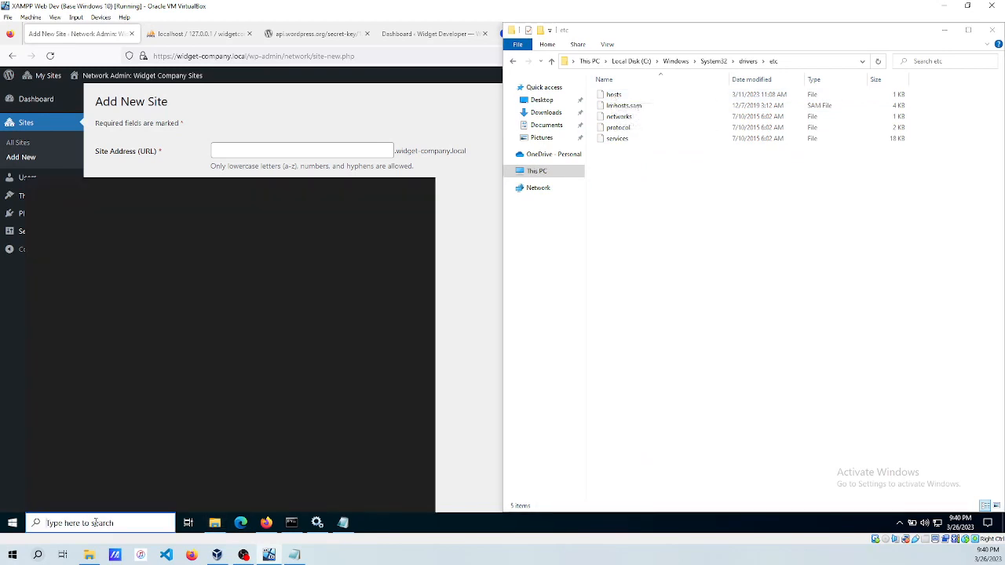
Launch Notepad as administrator.
text(note)
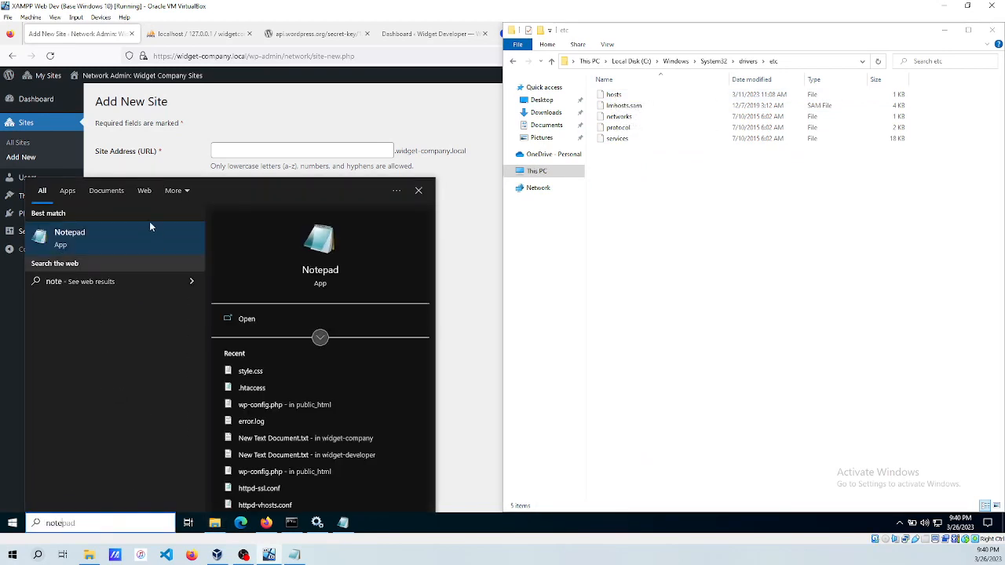
right_click(119, 232)
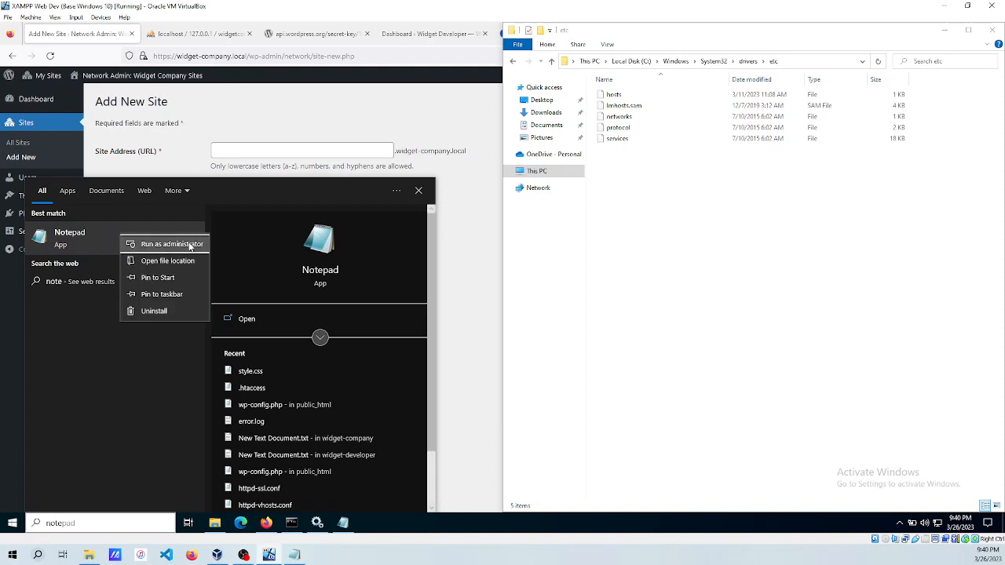
click(165, 244)
click(463, 342)
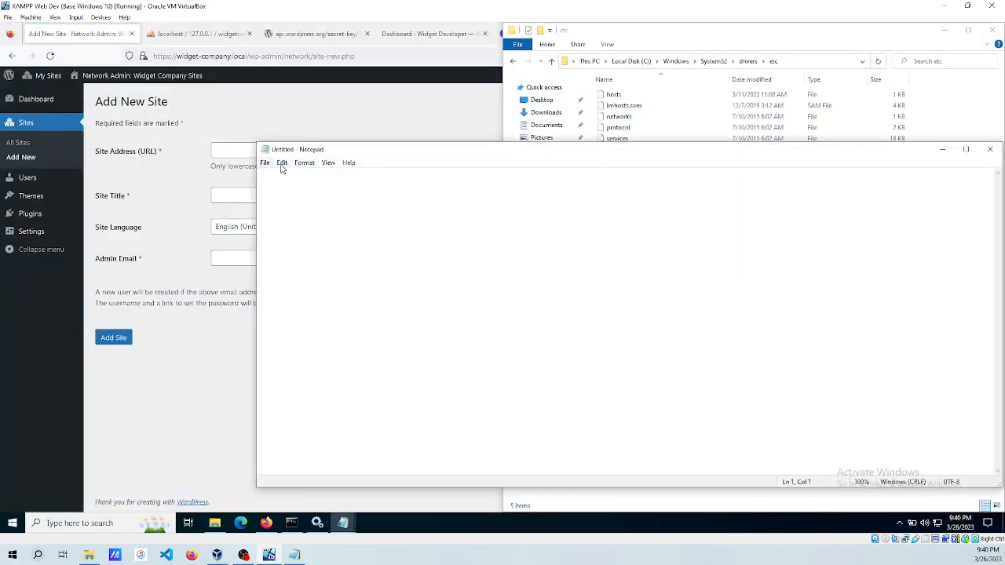
drag(626, 150, 572, 169)
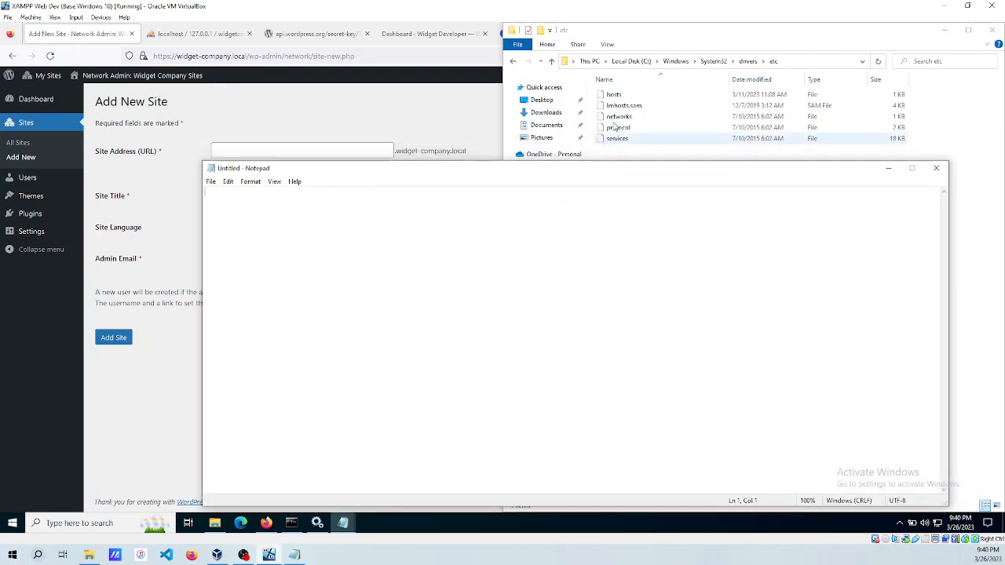
click(615, 95)
click(596, 190)
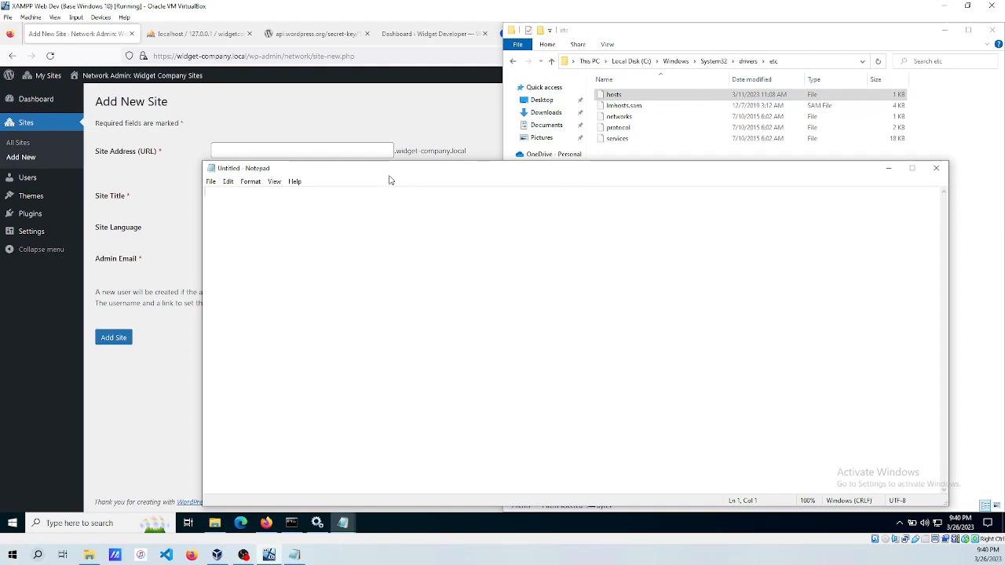
Open C:\Windows\System32\drivers\etc\hosts in Notepad with the All Files filter.
click(211, 181)
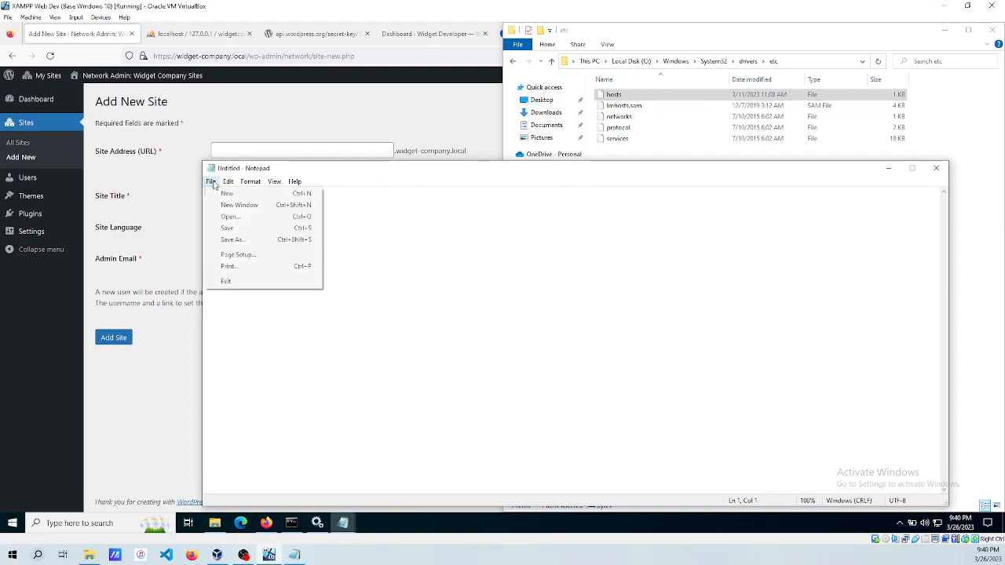
click(251, 217)
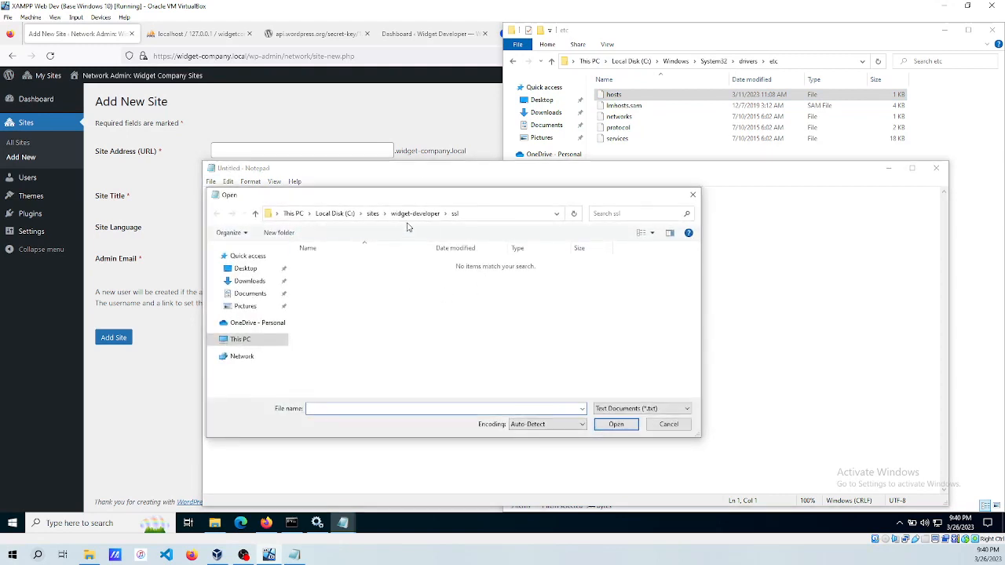
click(334, 214)
double_click(322, 319)
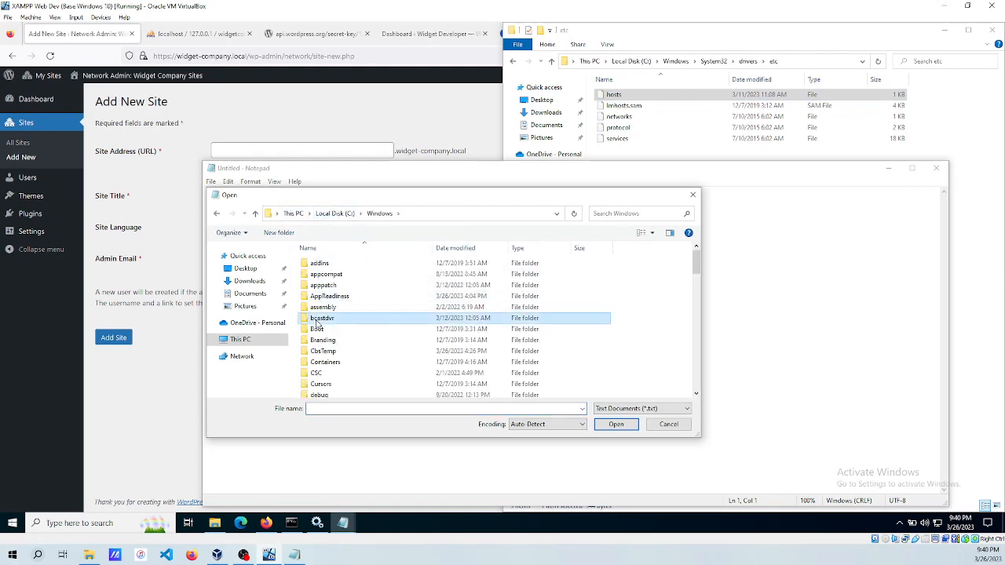
key(s)
scroll(350, 334, down, 2)
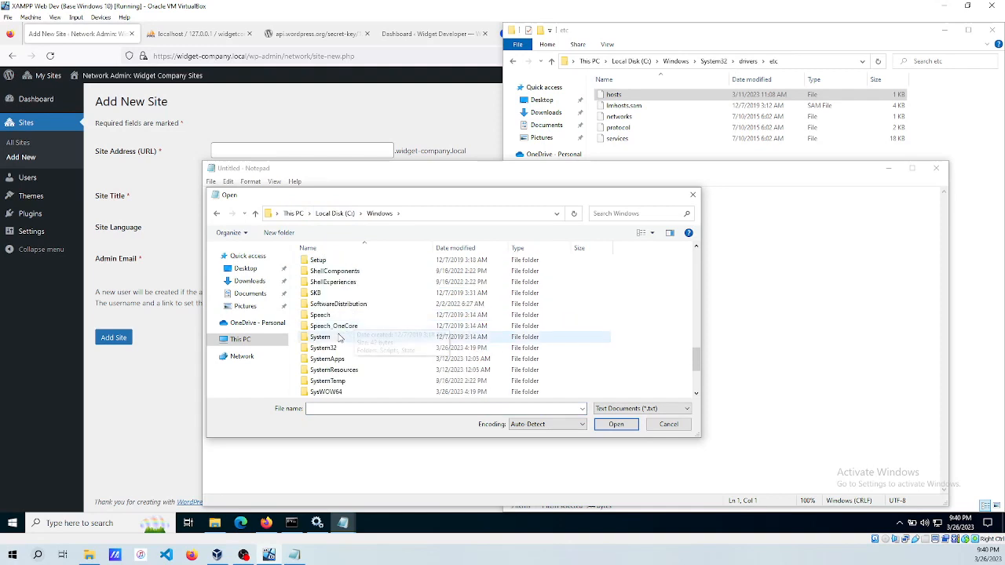
double_click(326, 351)
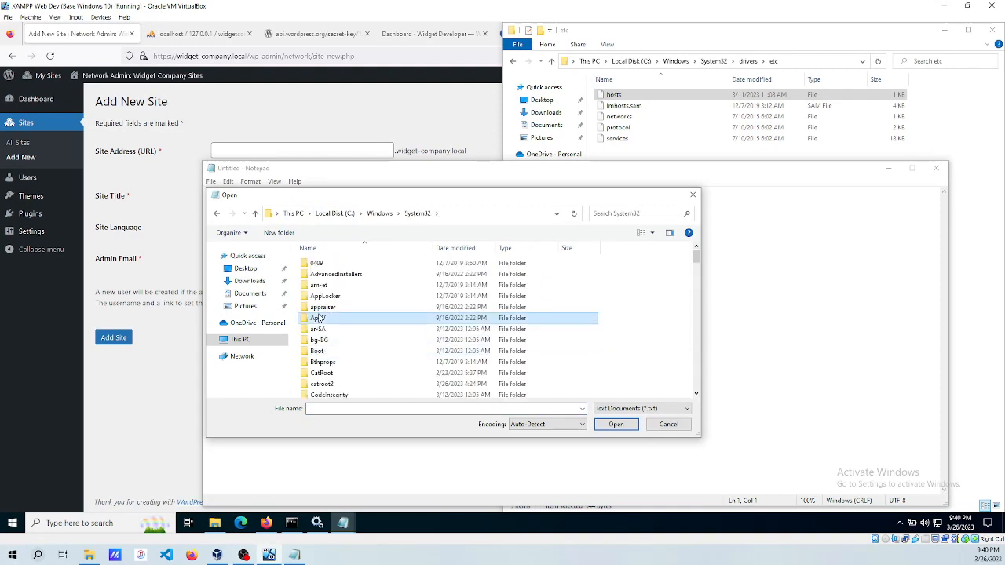
key(s)
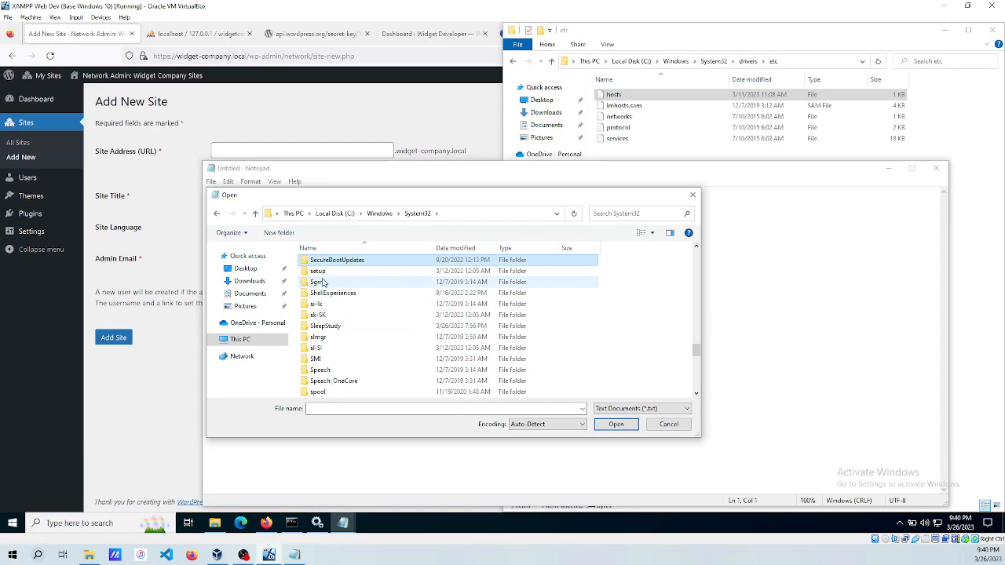
key(d)
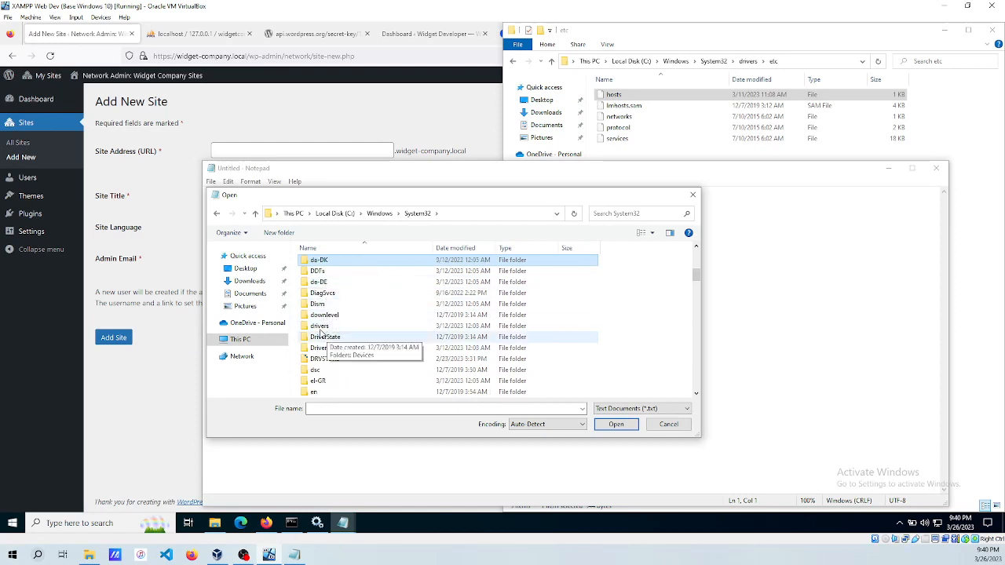
double_click(320, 326)
double_click(318, 285)
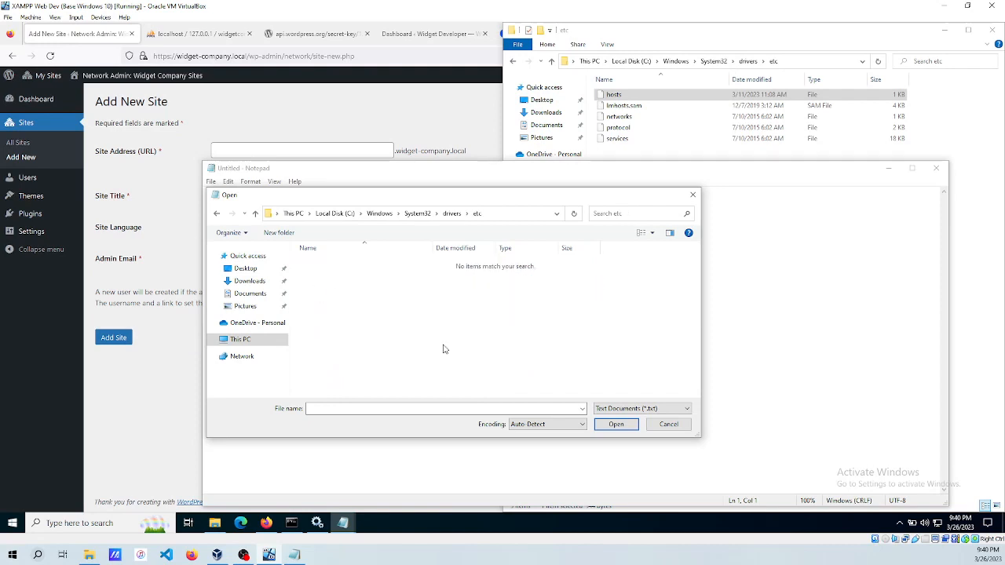
click(628, 408)
click(631, 427)
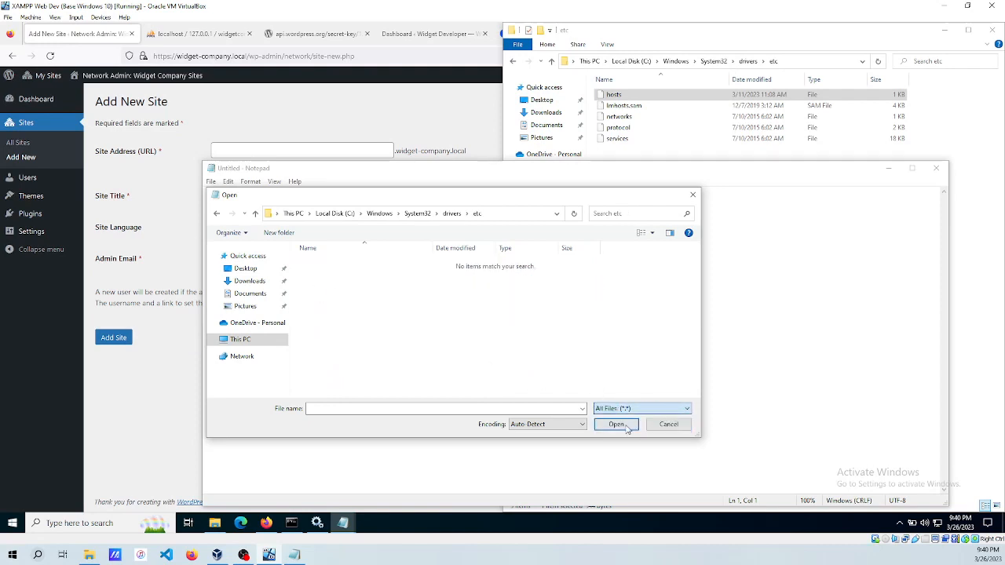
double_click(316, 264)
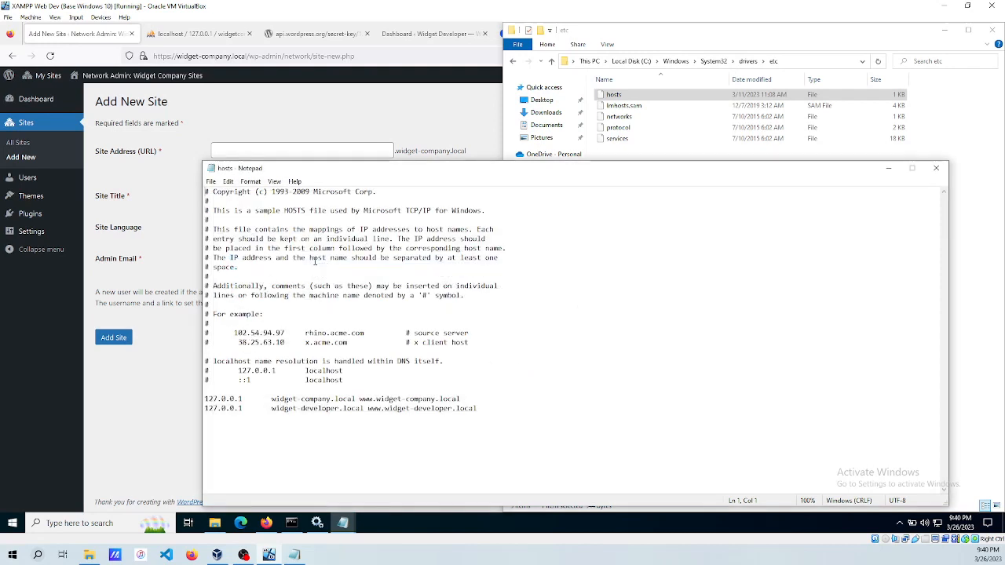
Append marketing.widget-company.local to the 127.0.0.1 widget-company.local line and save hosts.
click(471, 401)
key(Left)
key(Left)
key(Left)
key(Left)
key(Left)
key(Left)
key(Left)
key(Left)
key(Left)
key(Left)
key(Left)
key(Left)
key(Left)
key(Left)
key(Left)
key(Left)
key(Left)
key(Left)
key(Left)
key(Right)
key(Right)
key(Right)
key(Right)
key(Right)
key(Right)
key(Right)
key(Right)
key(Right)
key(Right)
key(Right)
key(Right)
key(Right)
key(Right)
key(Right)
key(Right)
key(Right)
text(marketing)
text(.widget)
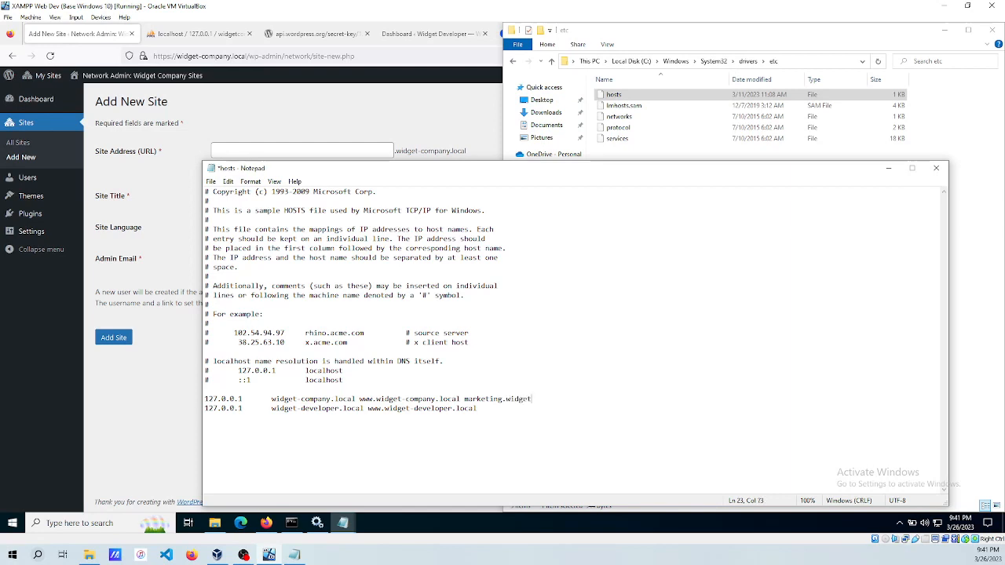
text(-company.local)
key(ctrl+s)
click(497, 418)
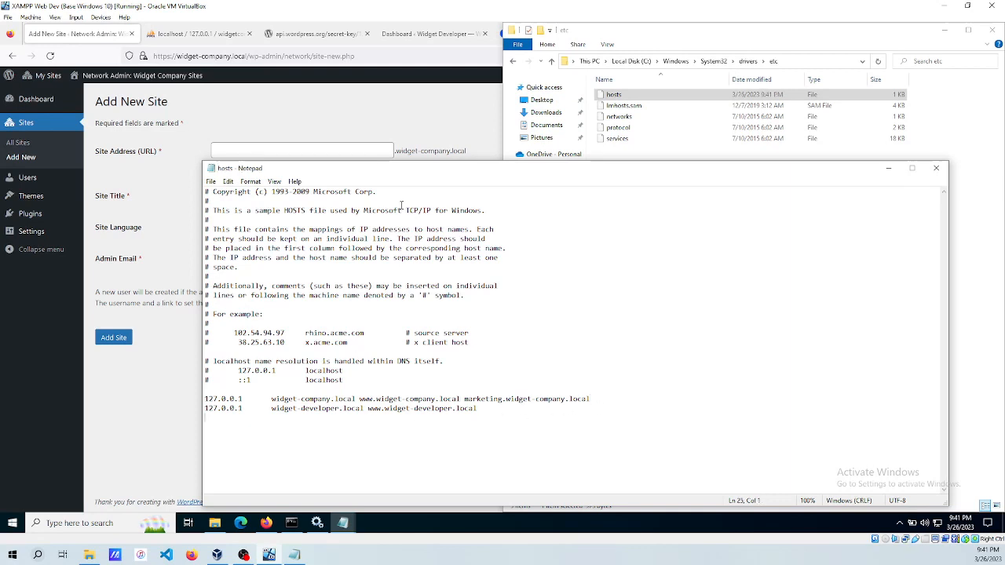
click(890, 172)
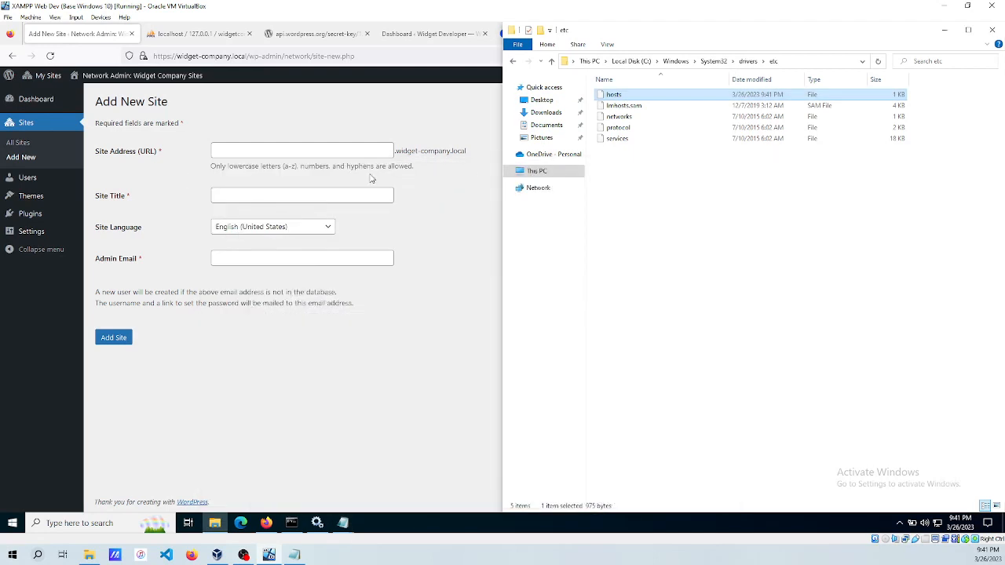
Enter site address 'marketing' and site title 'Widget Marketing' in the Add New Site form.
click(118, 186)
click(250, 149)
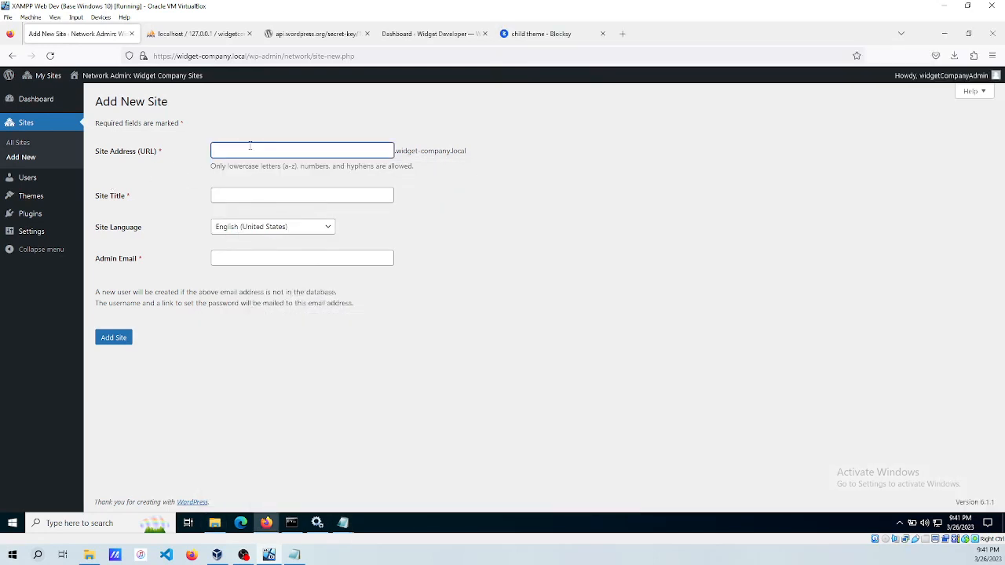
text(marketing)
key(Tab)
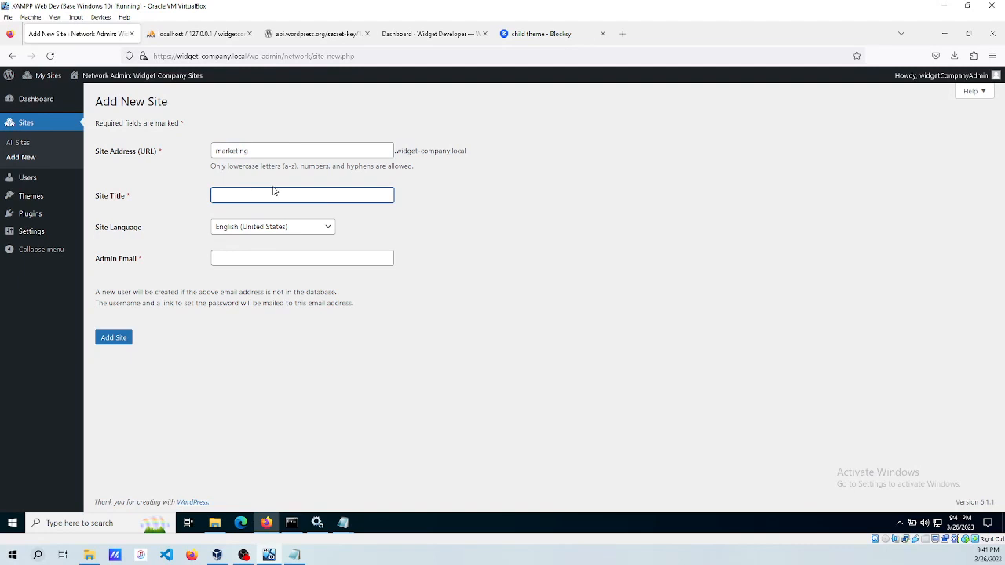
text(M)
key(BackSpace)
text(Widget Marketing)
Fill in the admin e-mail from the autocomplete suggestion and add the site.
key(Tab)
key(Tab)
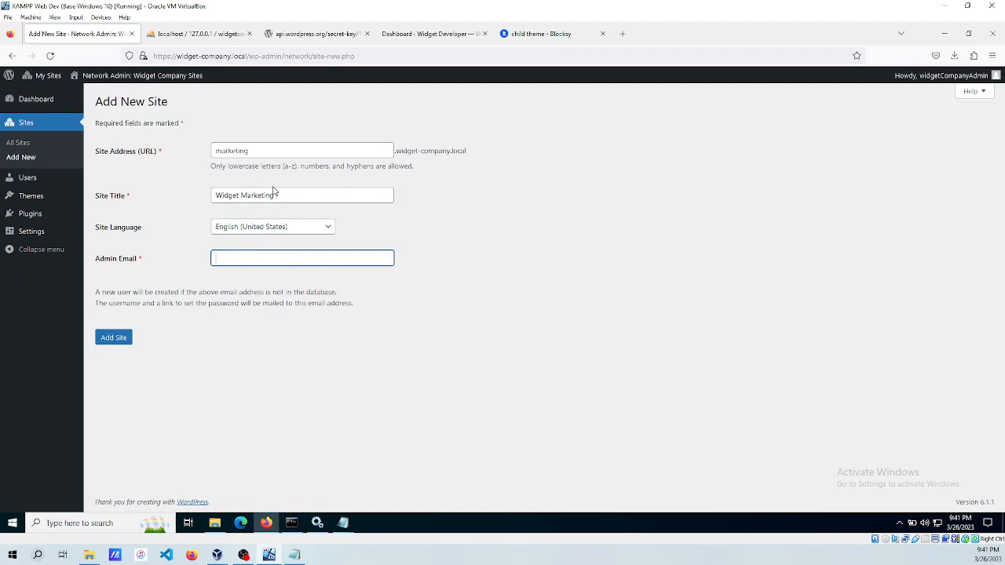
text(weomaster@)
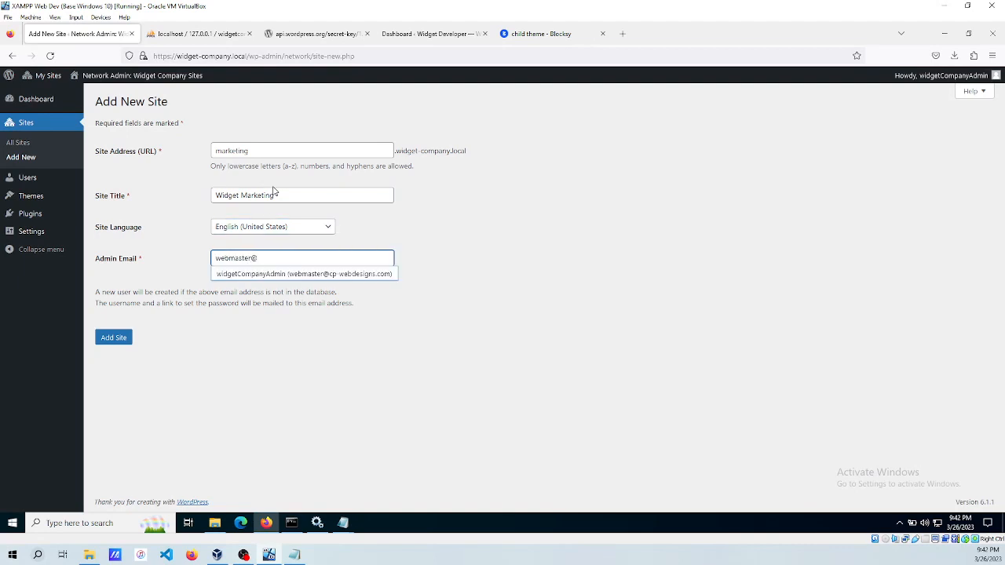
key(Down)
click(250, 275)
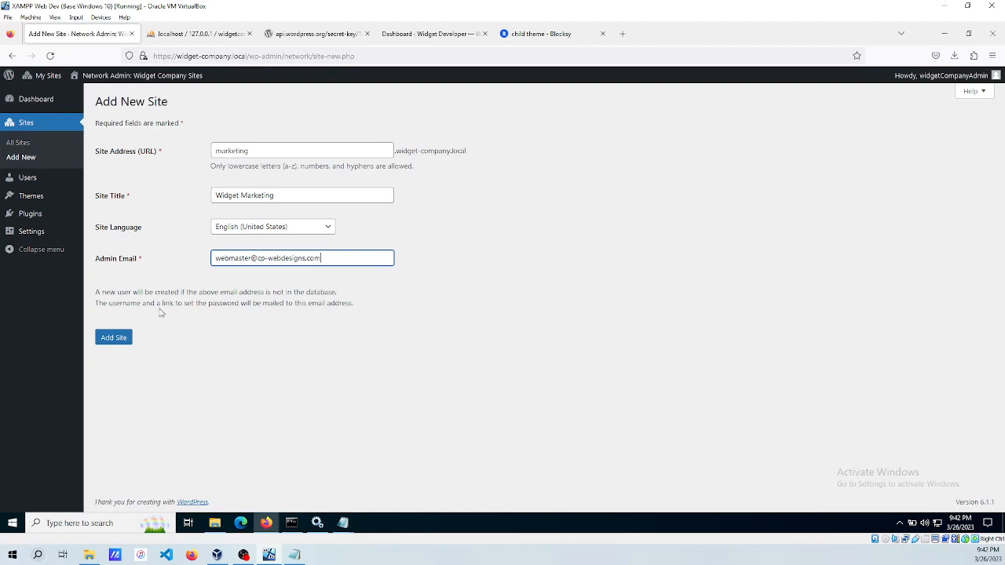
click(113, 339)
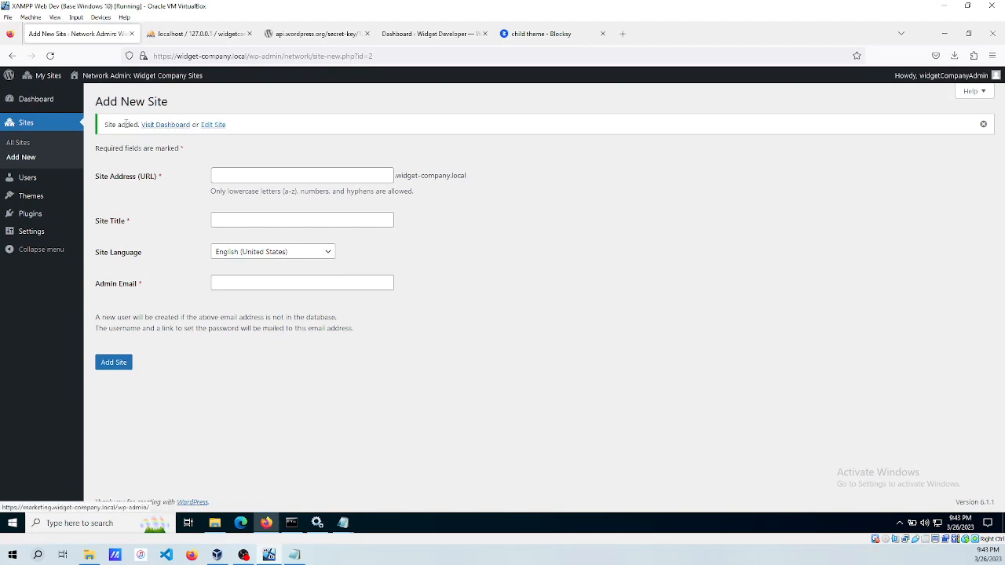
Open Widget Marketing's Dashboard from My Sites, accepting the self-signed certificate risk.
mouse_move(42, 79)
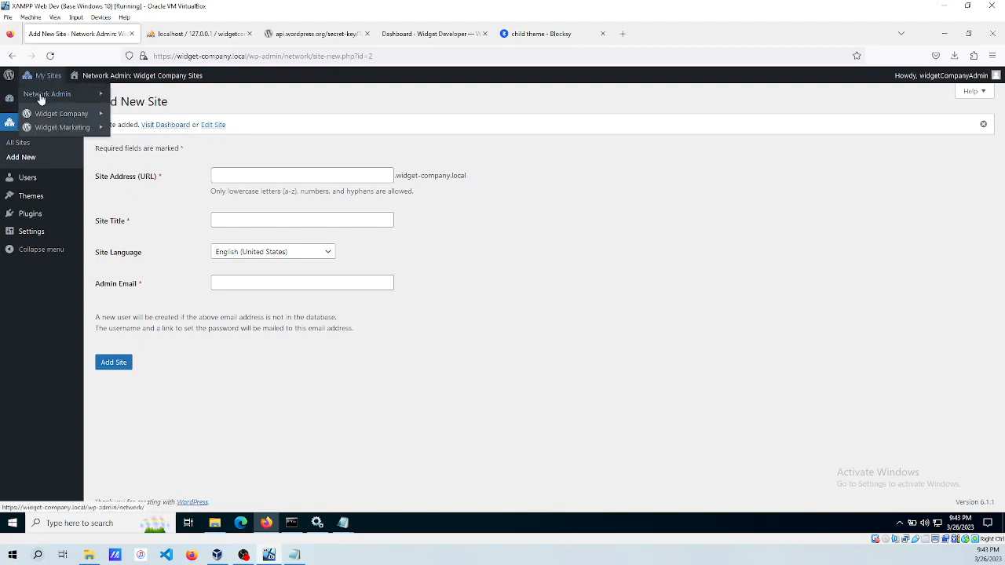
mouse_move(47, 117)
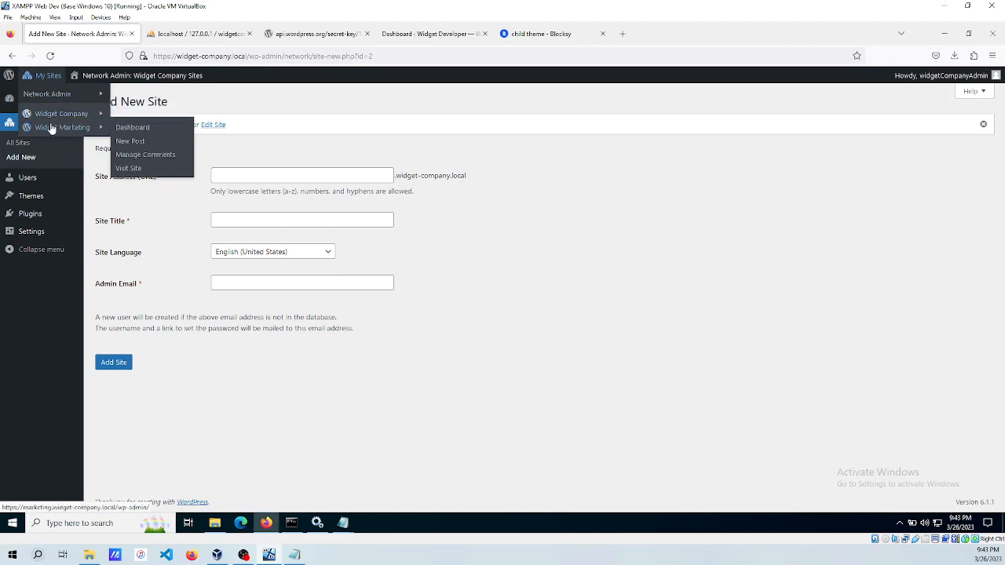
click(125, 128)
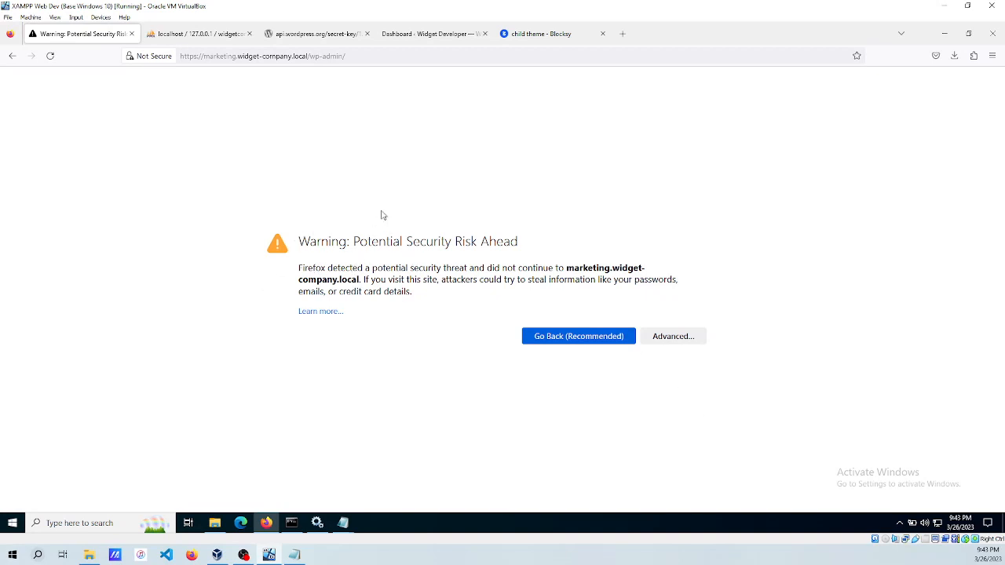
click(670, 337)
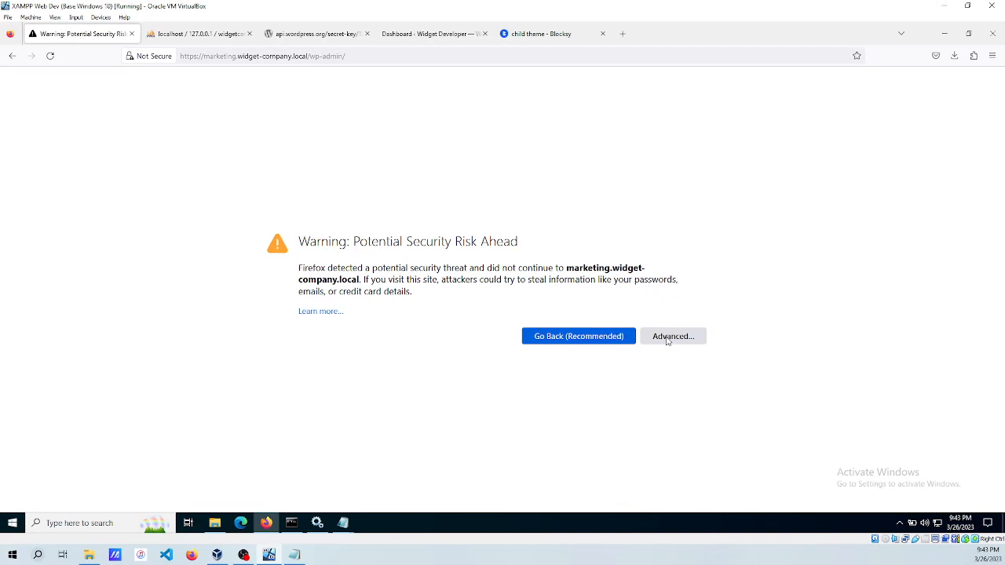
scroll(550, 373, down, 1)
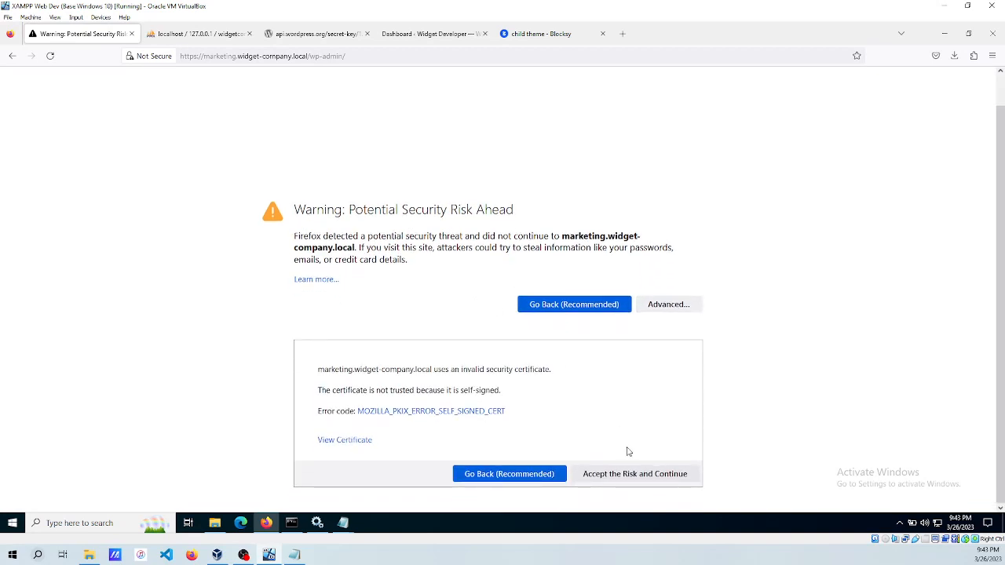
click(608, 475)
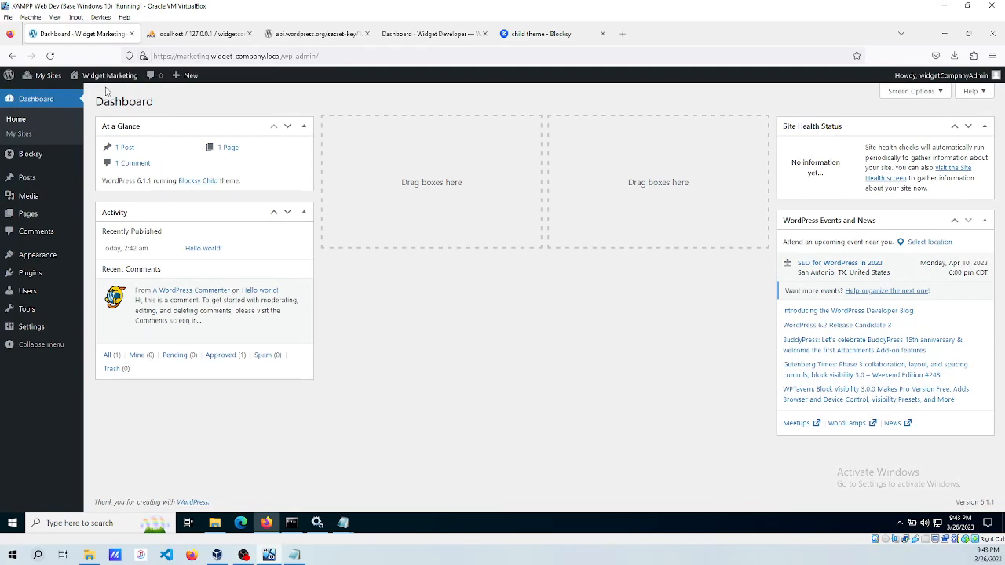
In General Settings, set timezone to New York and week start to Sunday, and save.
mouse_move(115, 81)
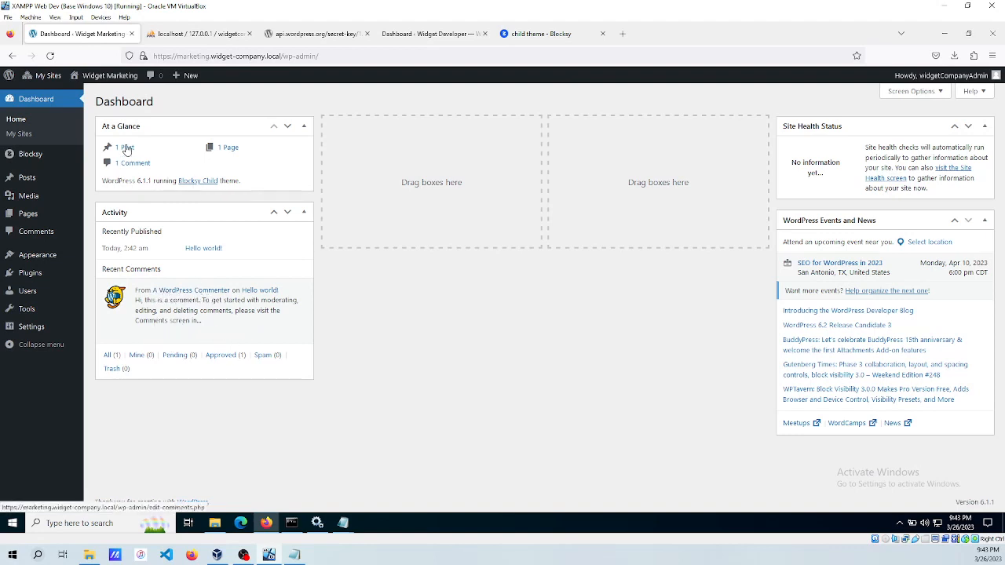
mouse_move(32, 327)
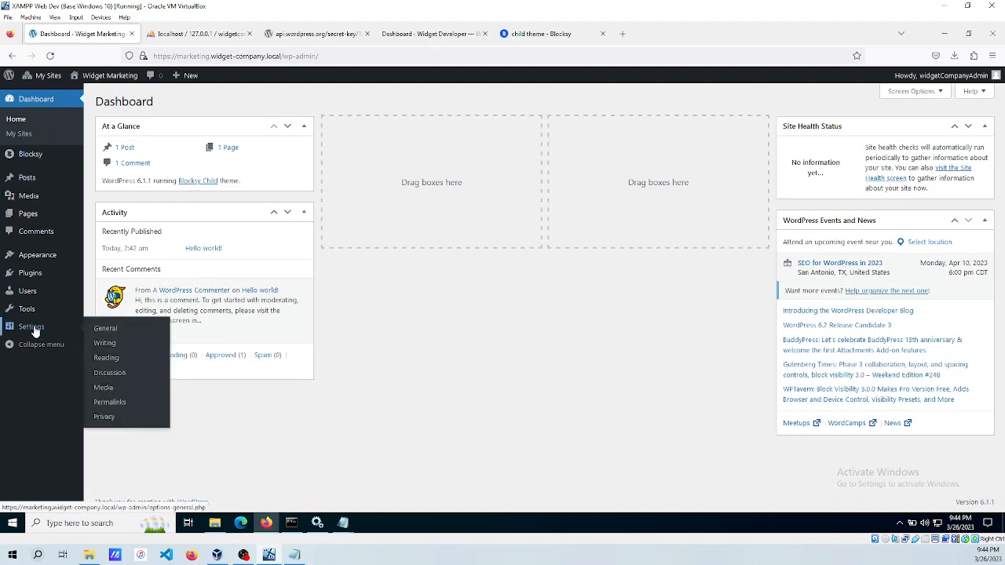
click(99, 332)
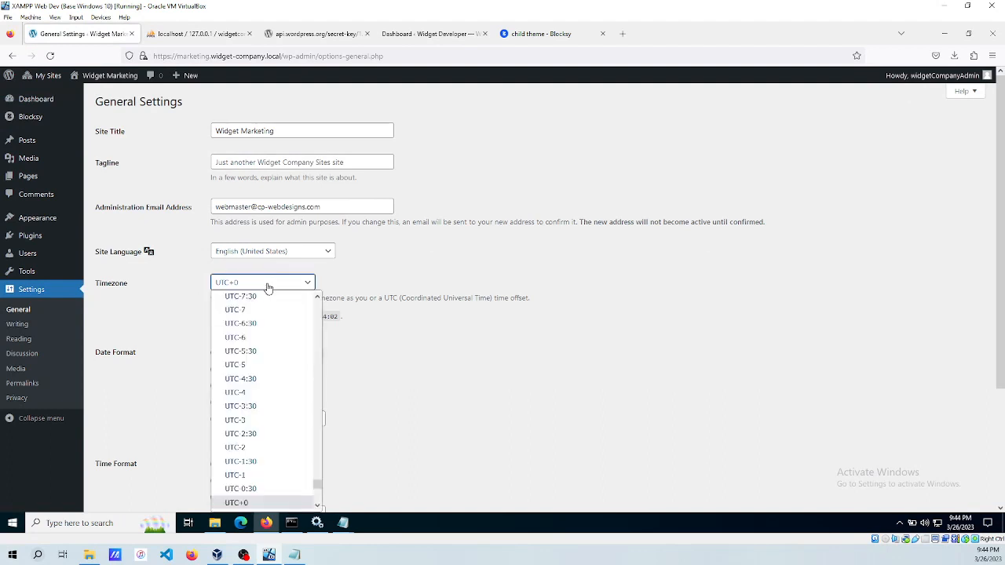
text(new)
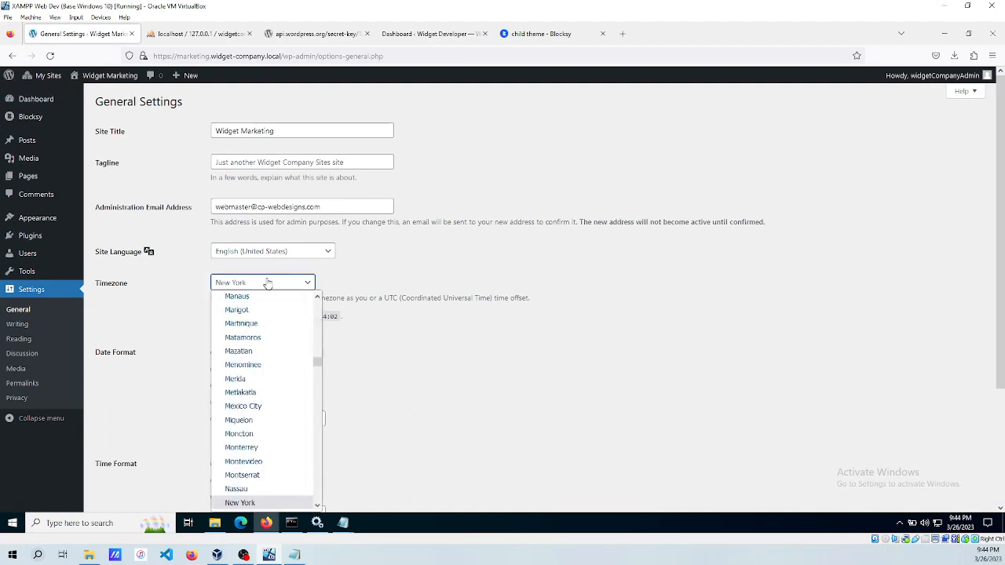
key(Return)
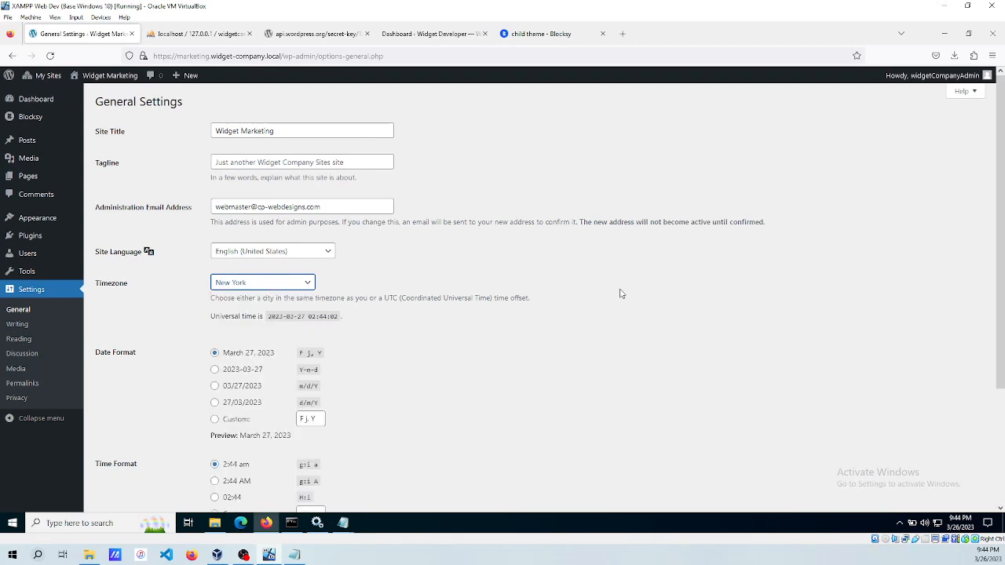
scroll(494, 290, down, 3)
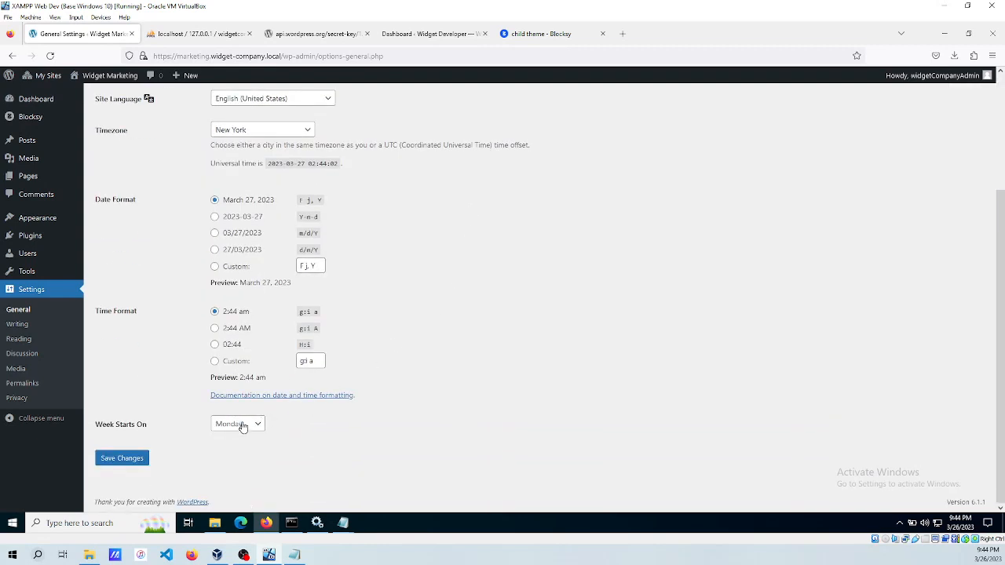
click(233, 430)
click(226, 317)
click(112, 460)
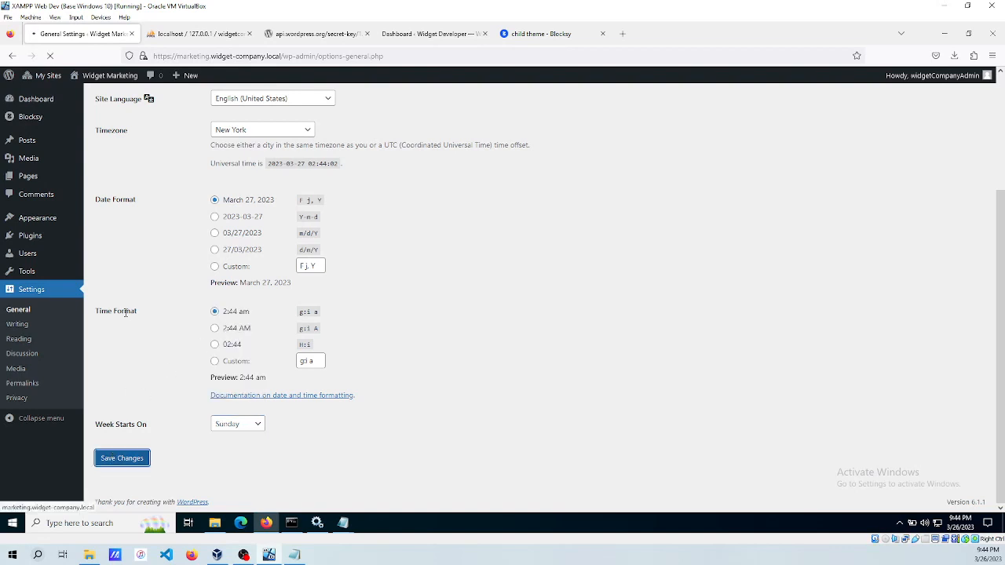
click(22, 383)
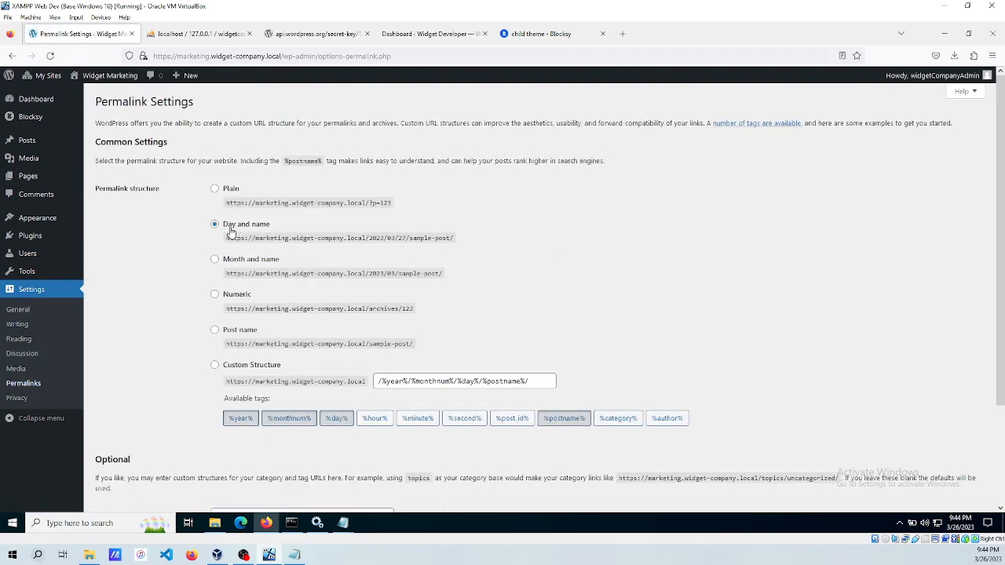
Save Widget Marketing's permalinks as Post name, then review its Pages and Posts lists.
click(216, 331)
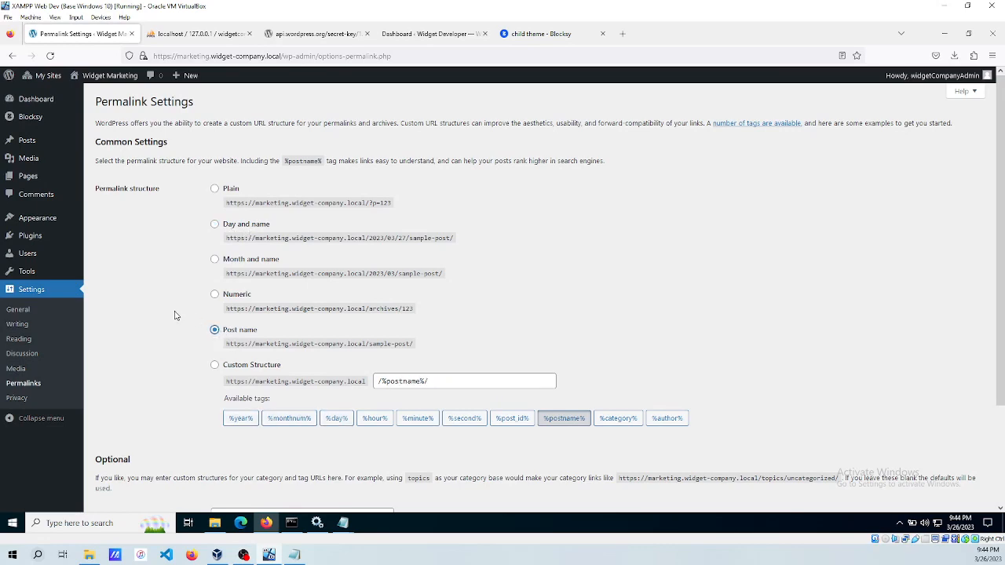
scroll(176, 314, down, 3)
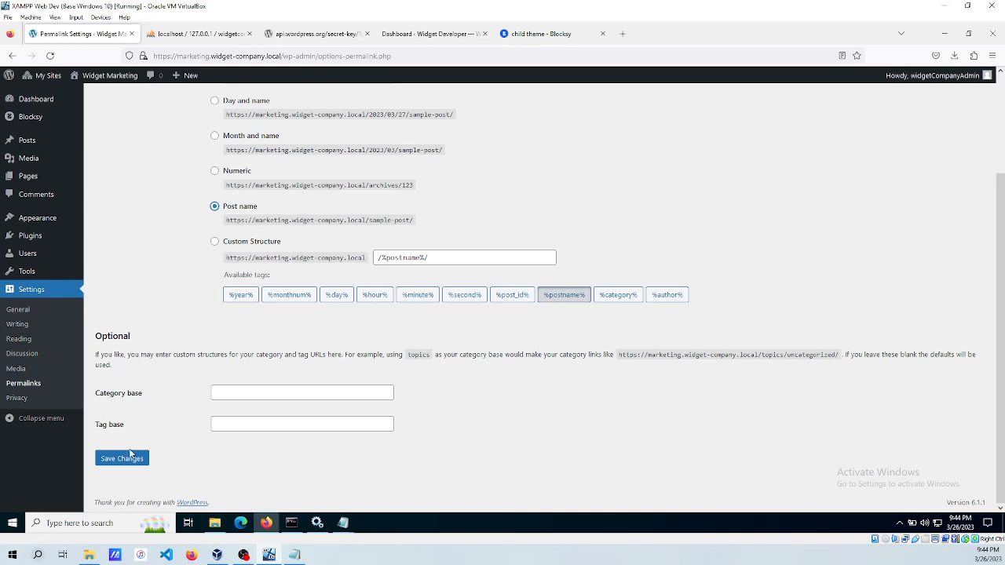
click(124, 458)
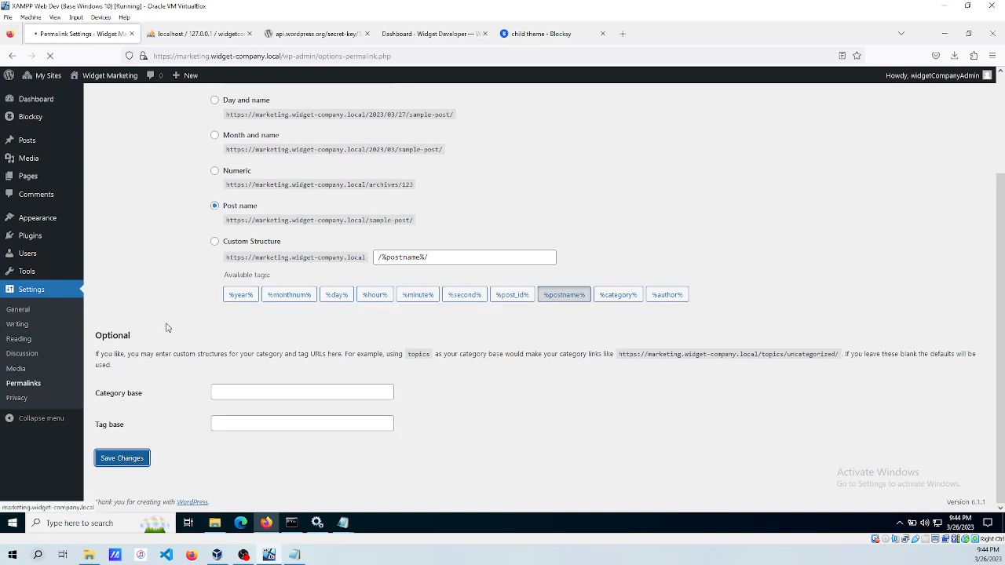
click(32, 180)
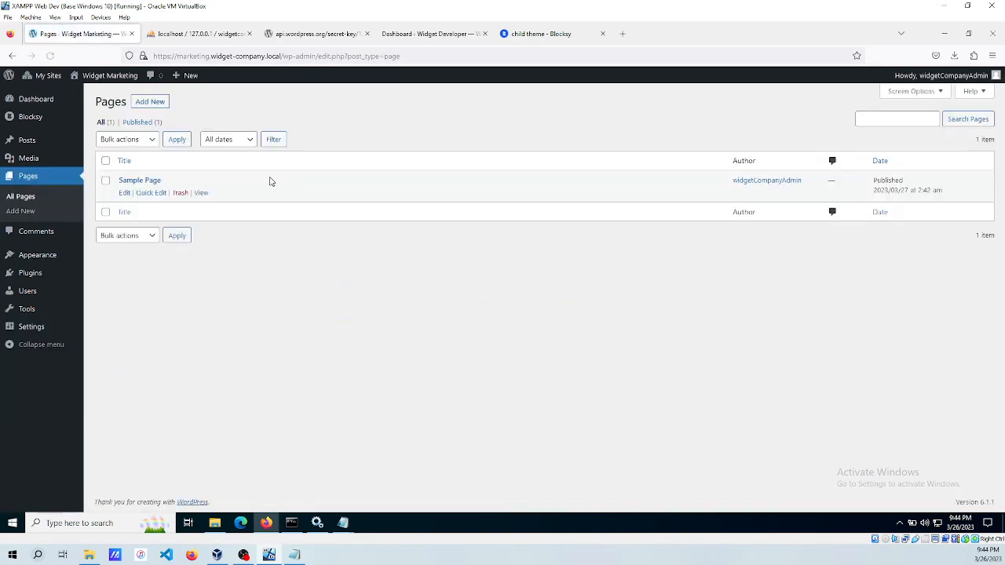
click(28, 141)
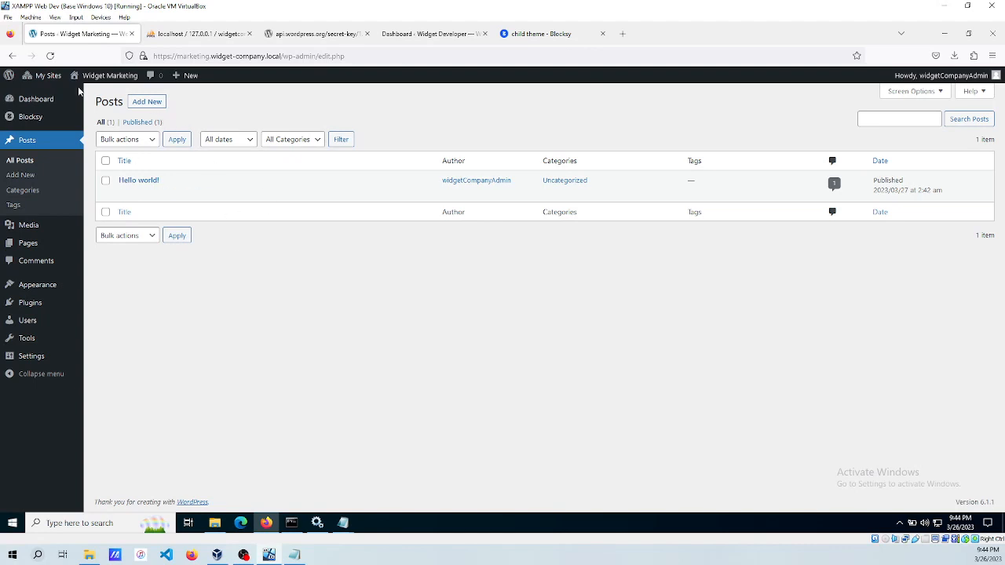
Go to the Network Admin dashboard, which reports 2 sites and 1 user.
mouse_move(43, 76)
mouse_move(41, 95)
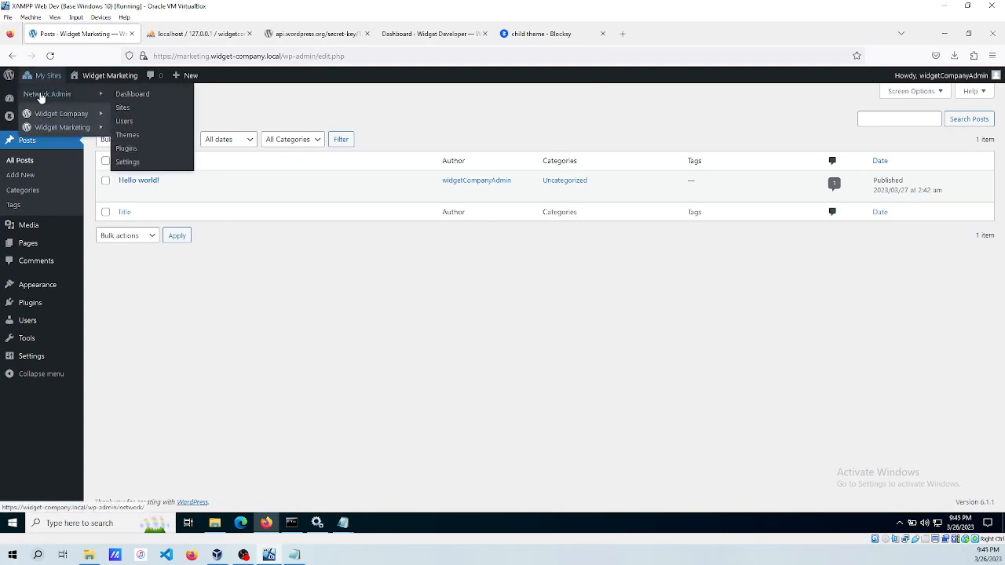
click(124, 95)
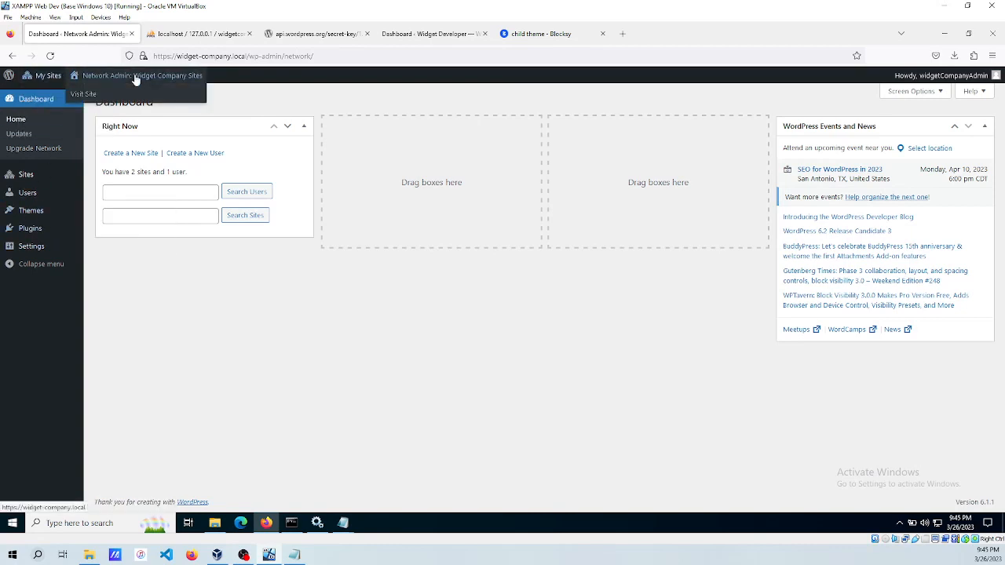
Bring up the link options for visiting the Widget Company site.
mouse_move(57, 81)
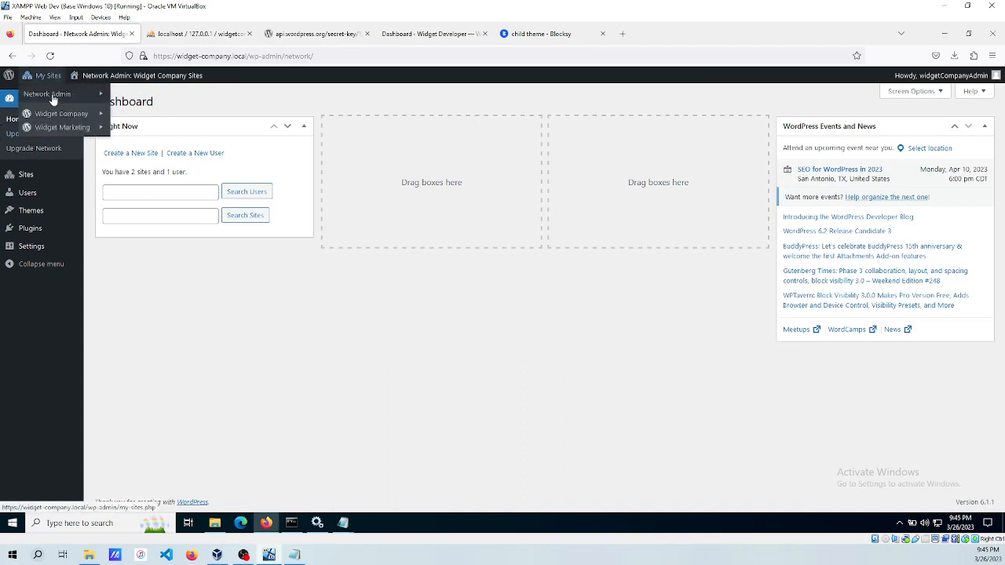
mouse_move(56, 118)
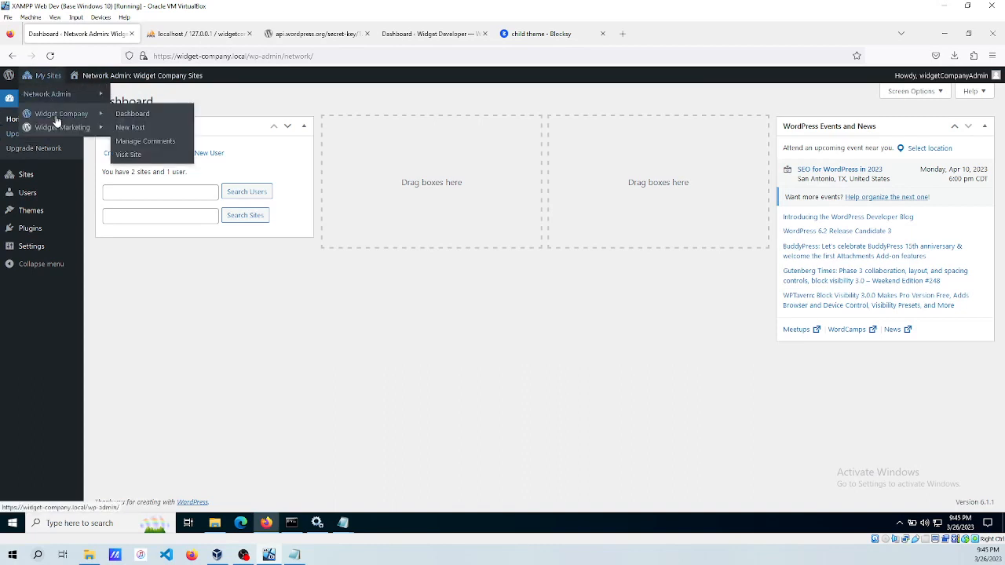
right_click(131, 158)
click(179, 197)
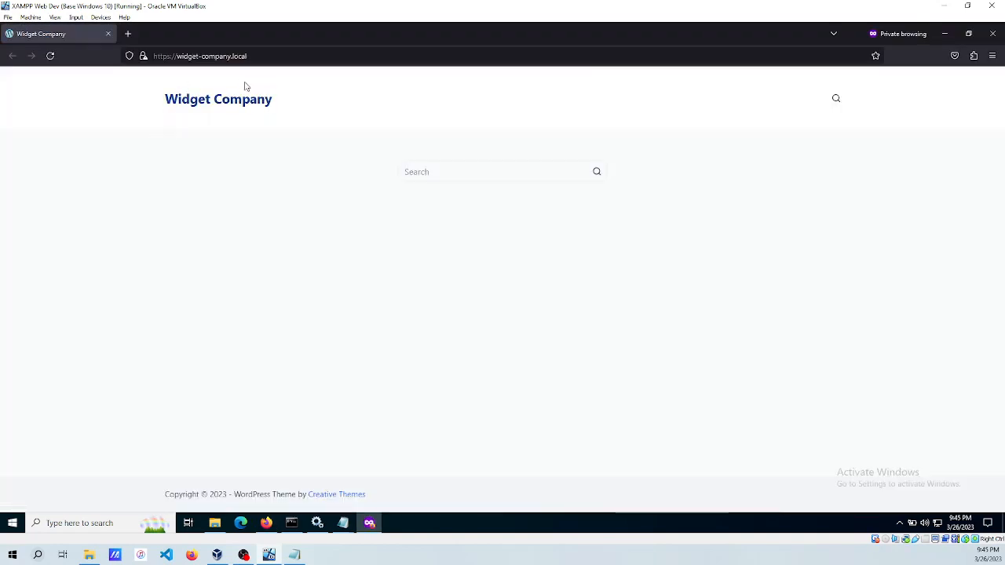
click(298, 56)
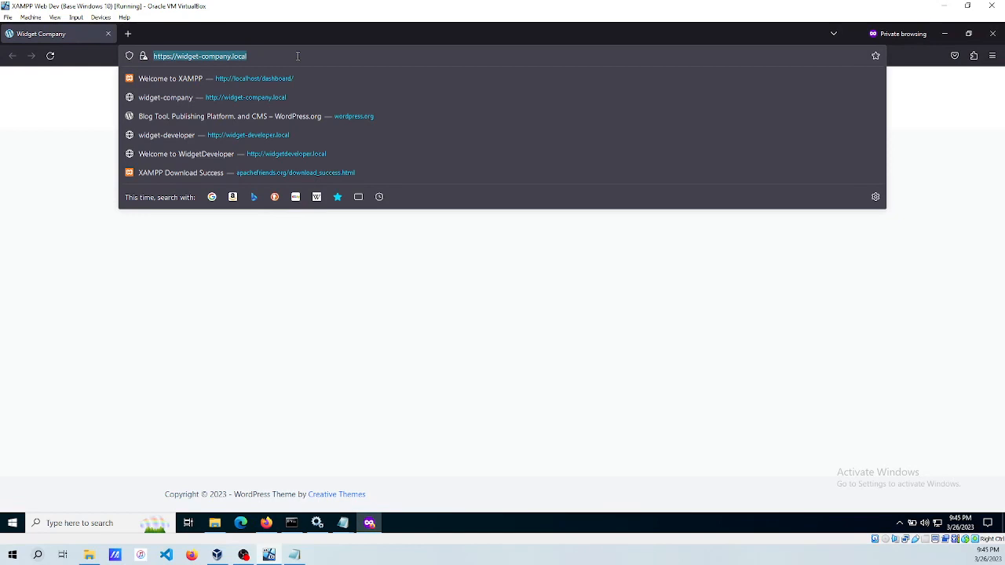
click(111, 33)
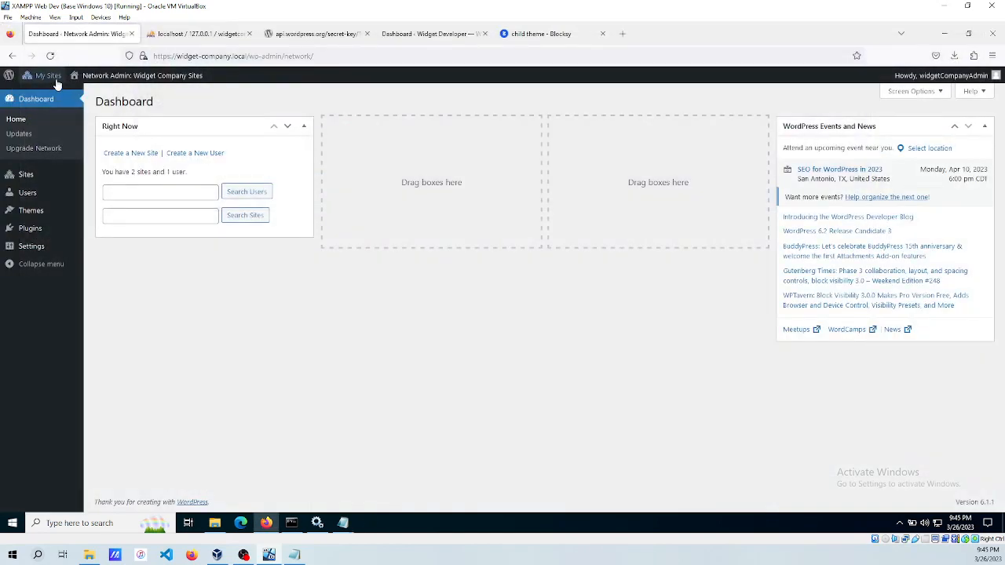
mouse_move(49, 75)
mouse_move(72, 131)
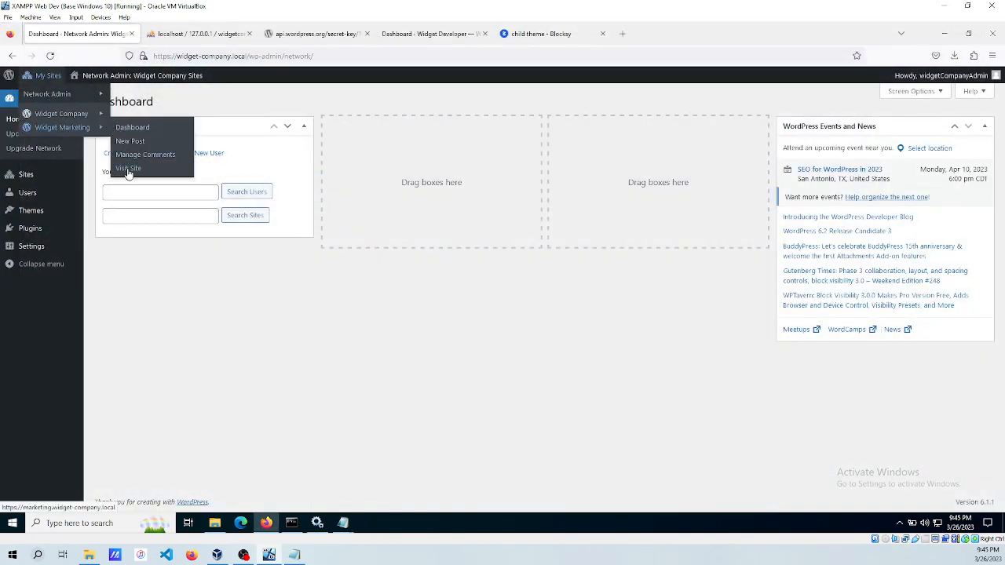
right_click(128, 169)
click(182, 212)
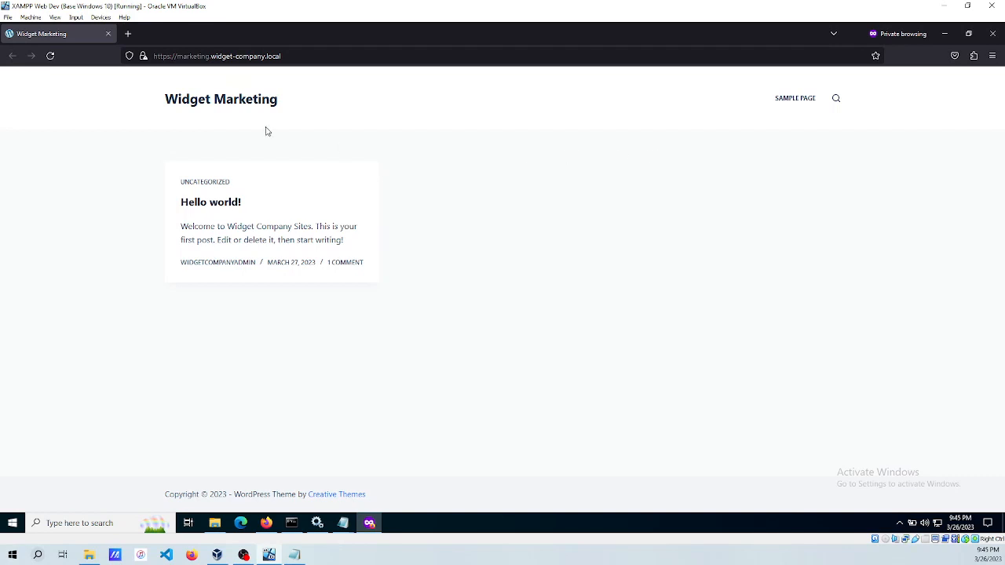
click(789, 100)
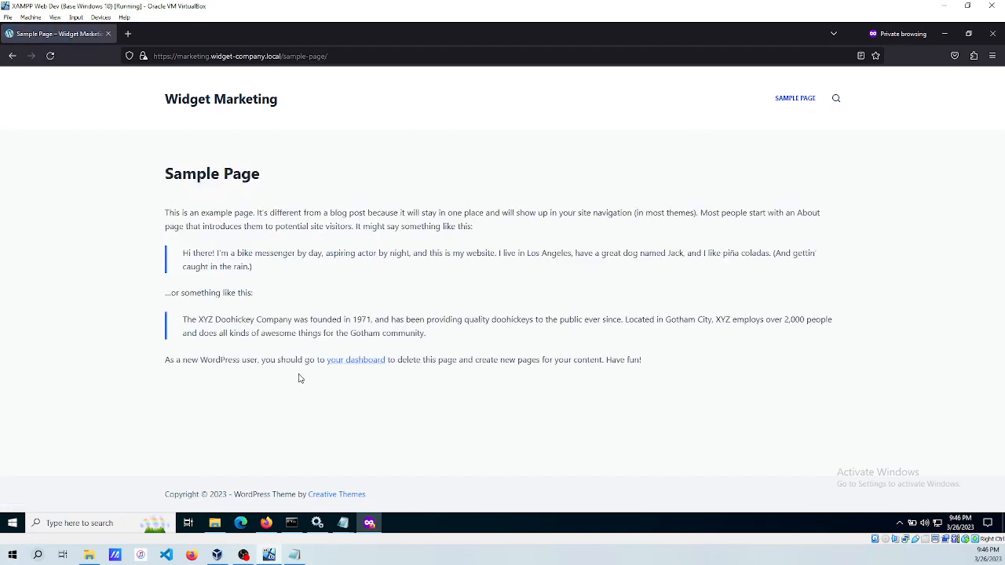
click(107, 34)
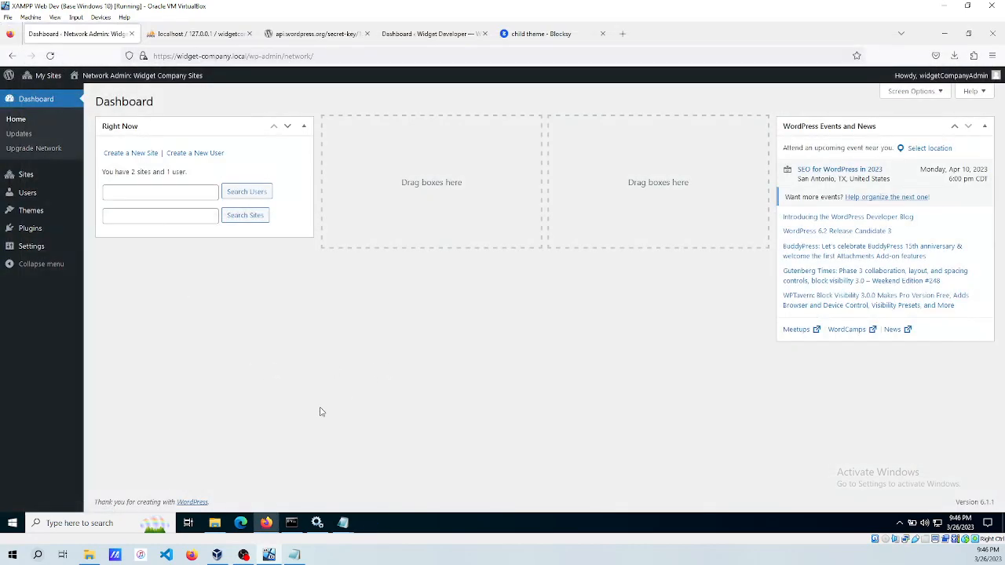